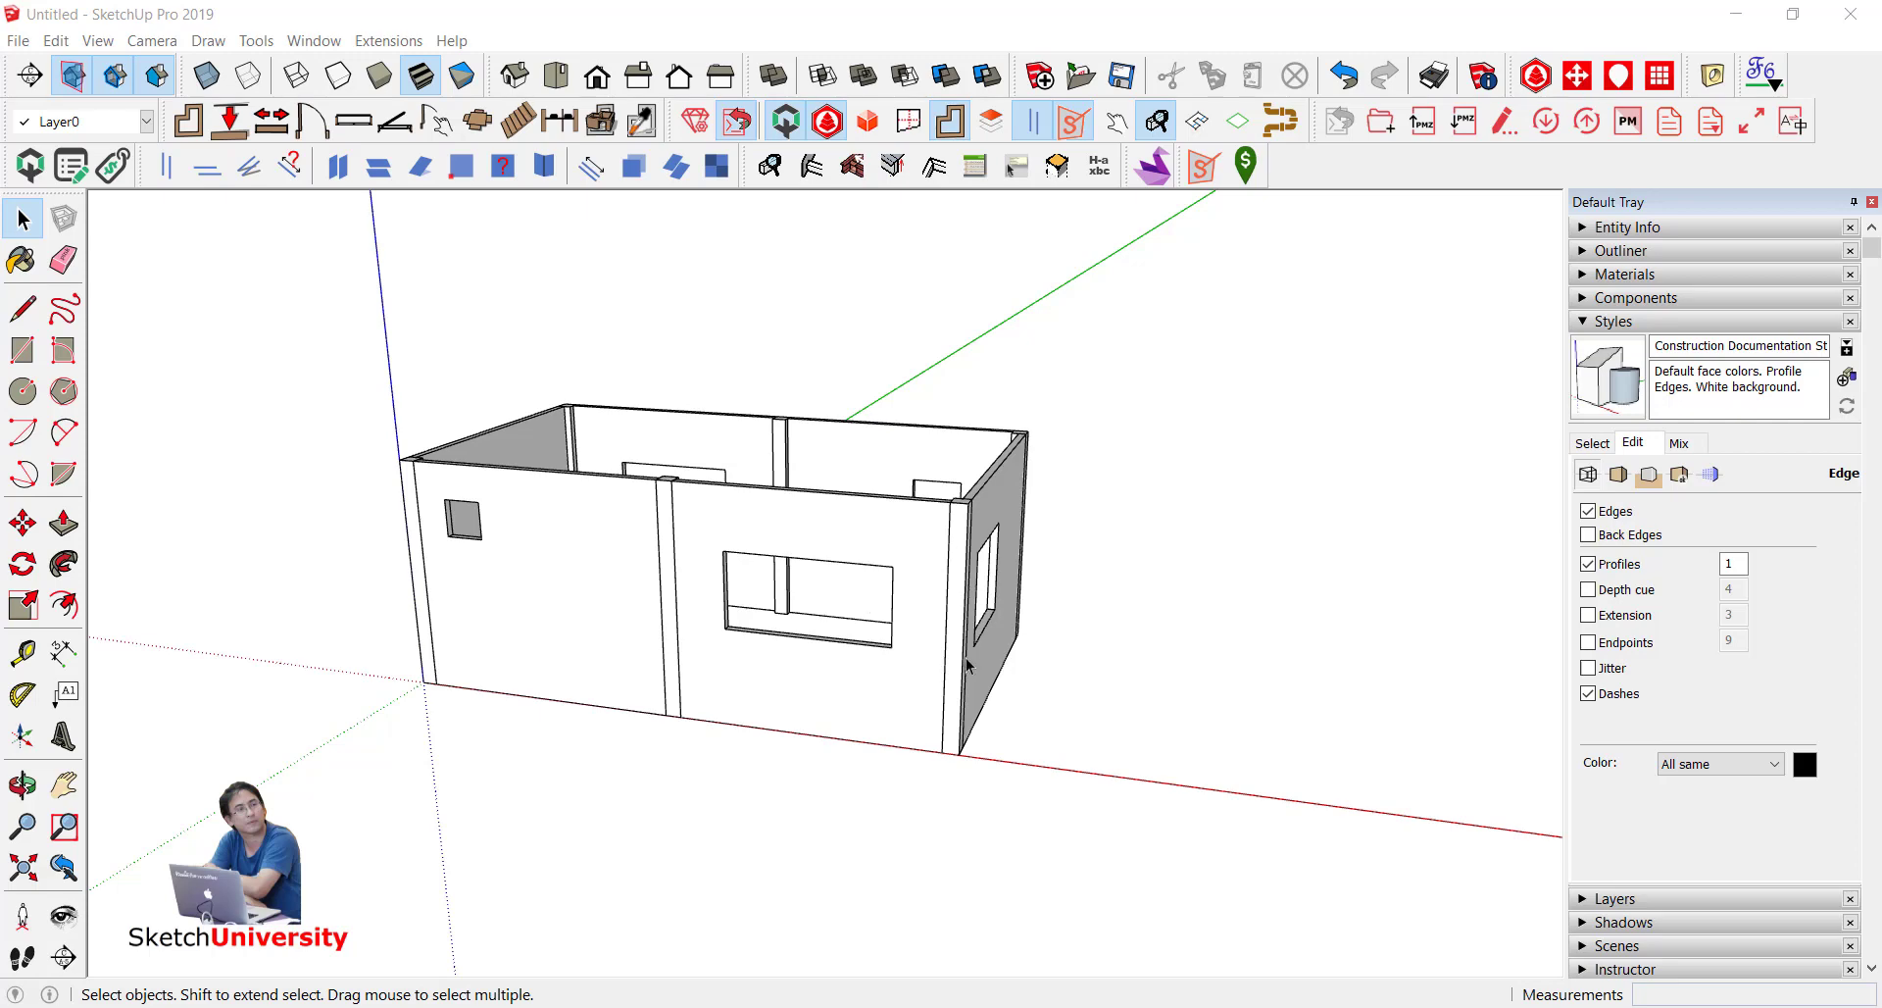
Step: Orbit around the house and drag a crossing selection over the entire walled shell
middle_click_drag(1056, 657, 858, 647)
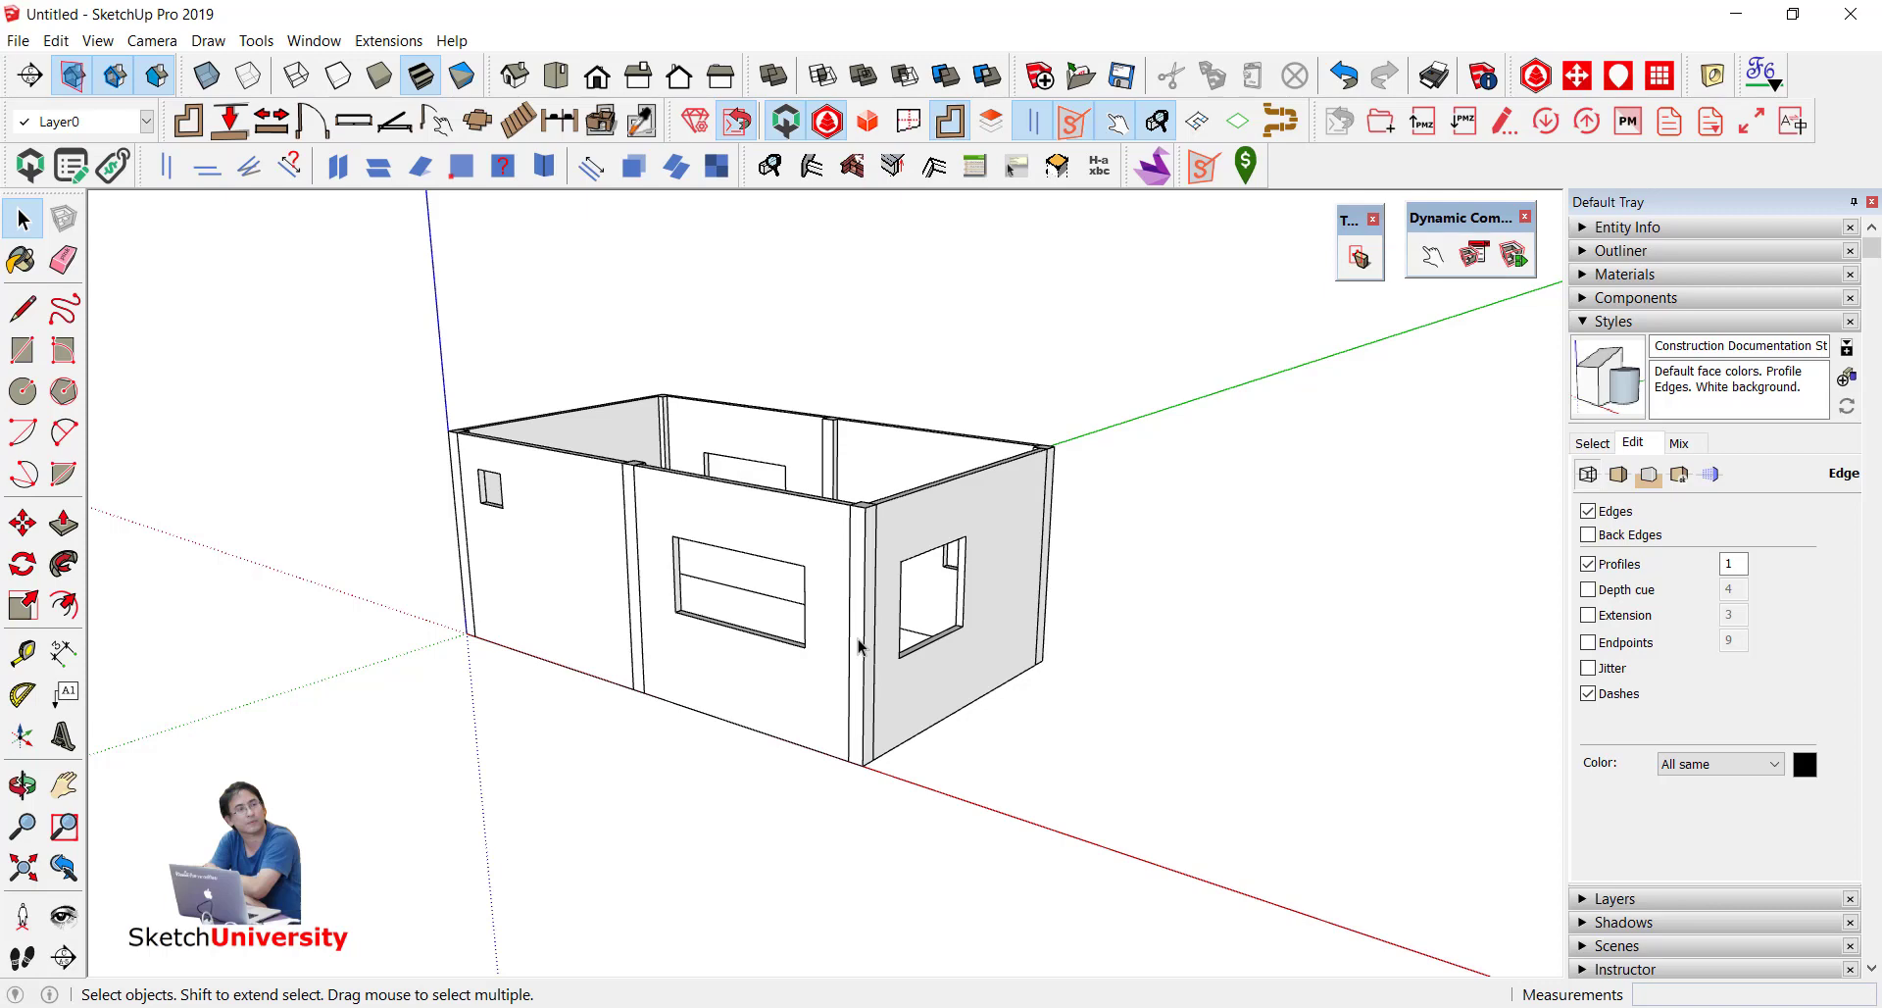
middle_click_drag(733, 619, 605, 483)
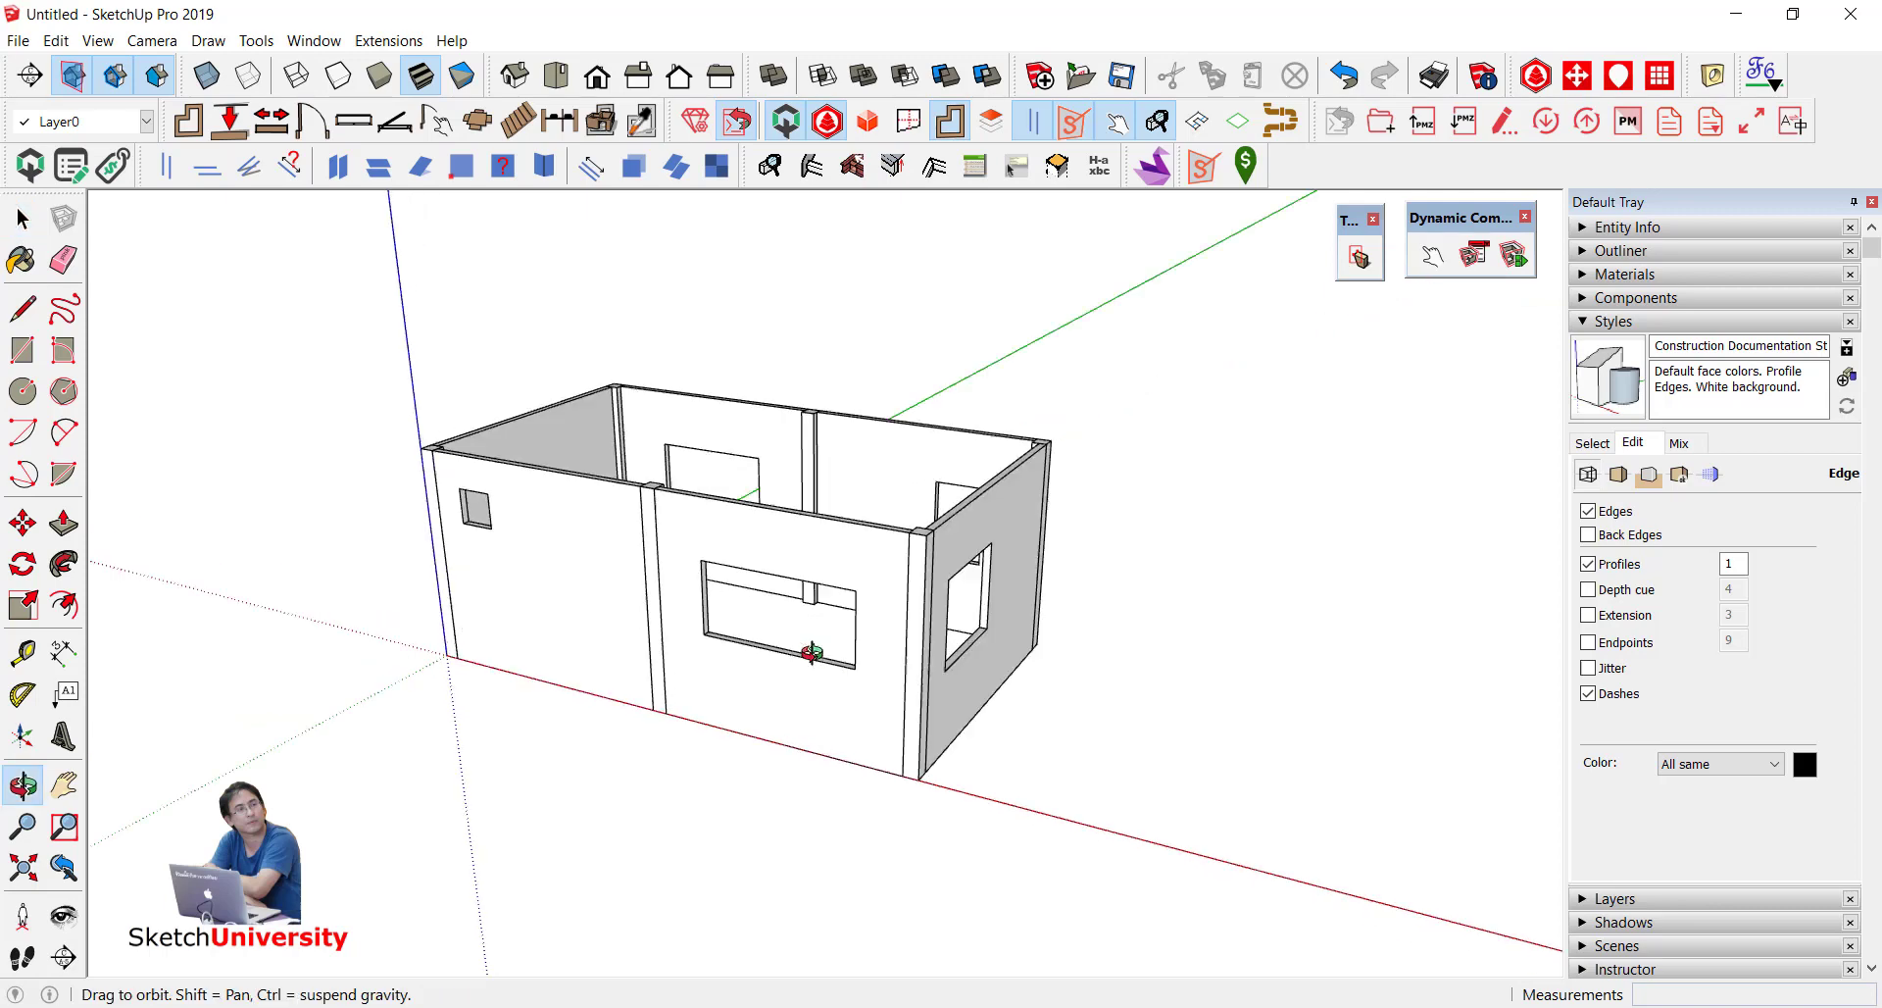
scroll(605, 483, "up", 2)
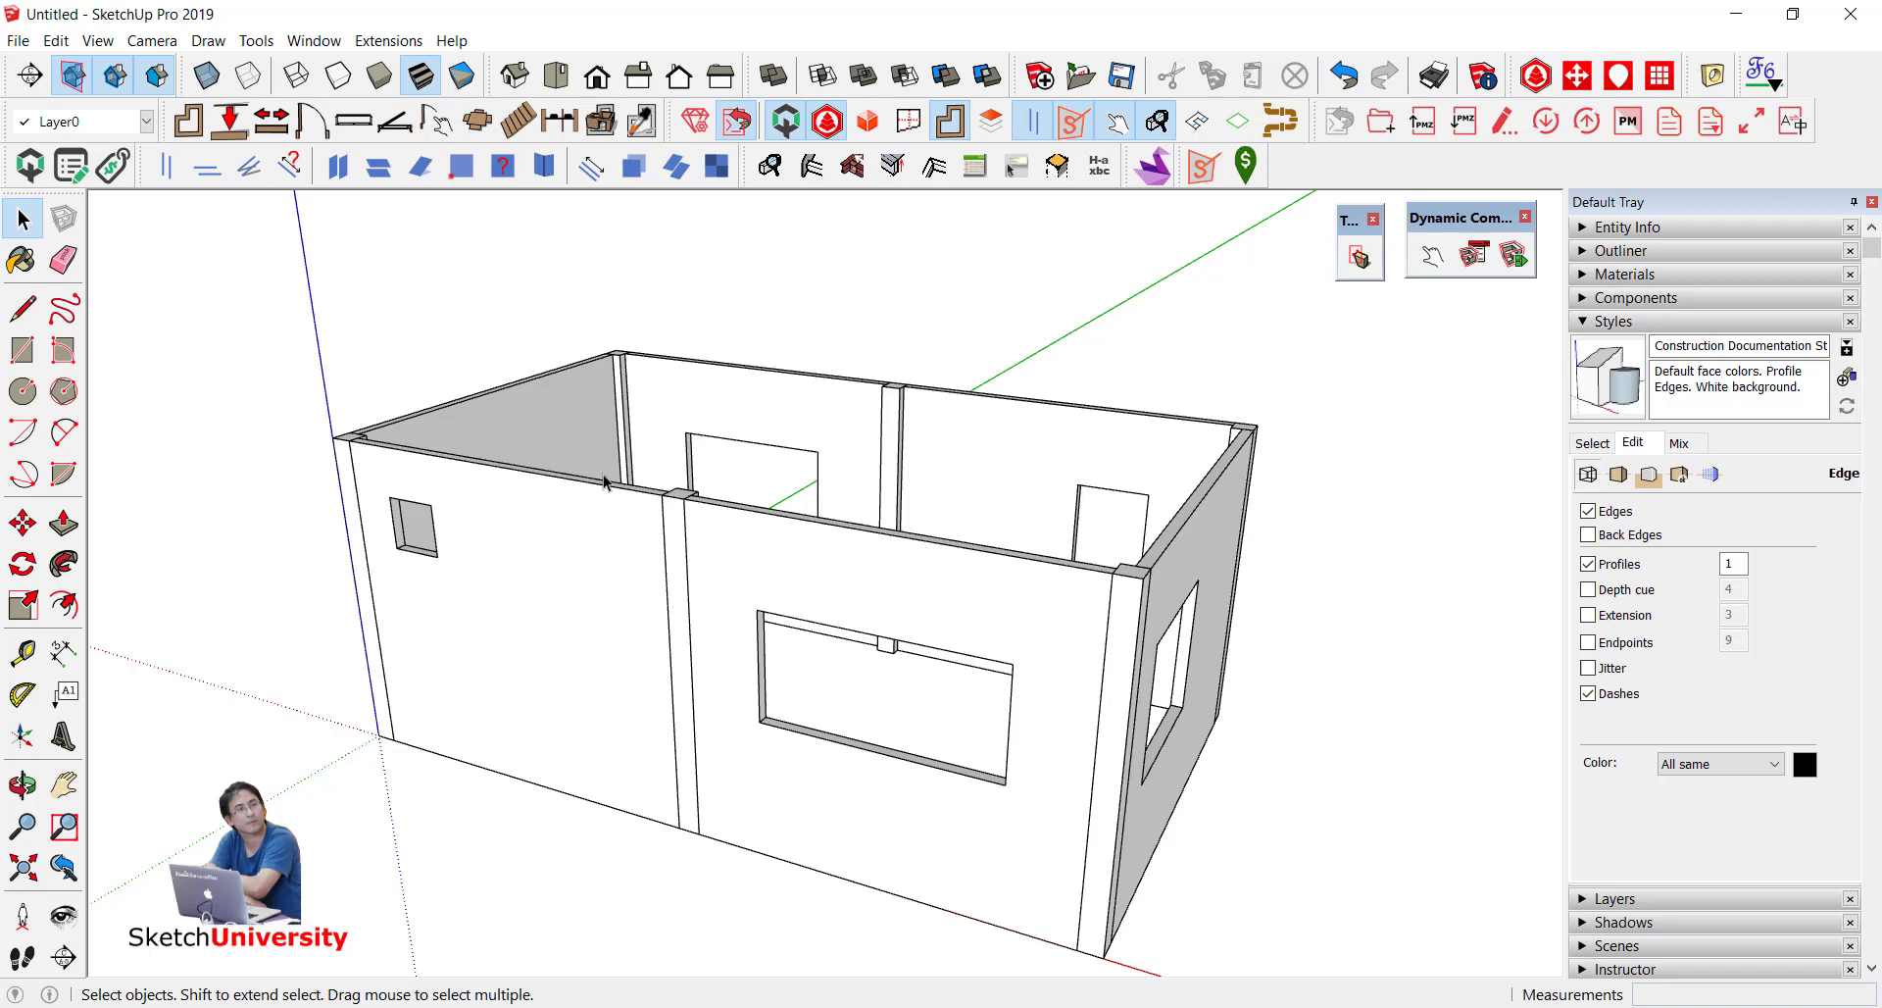
scroll(605, 482, "down", 3)
middle_click_drag(538, 306, 1113, 798)
left_click_drag(1165, 797, 547, 453)
Step: Delete the selected house shell, leaving an empty model
key("Delete")
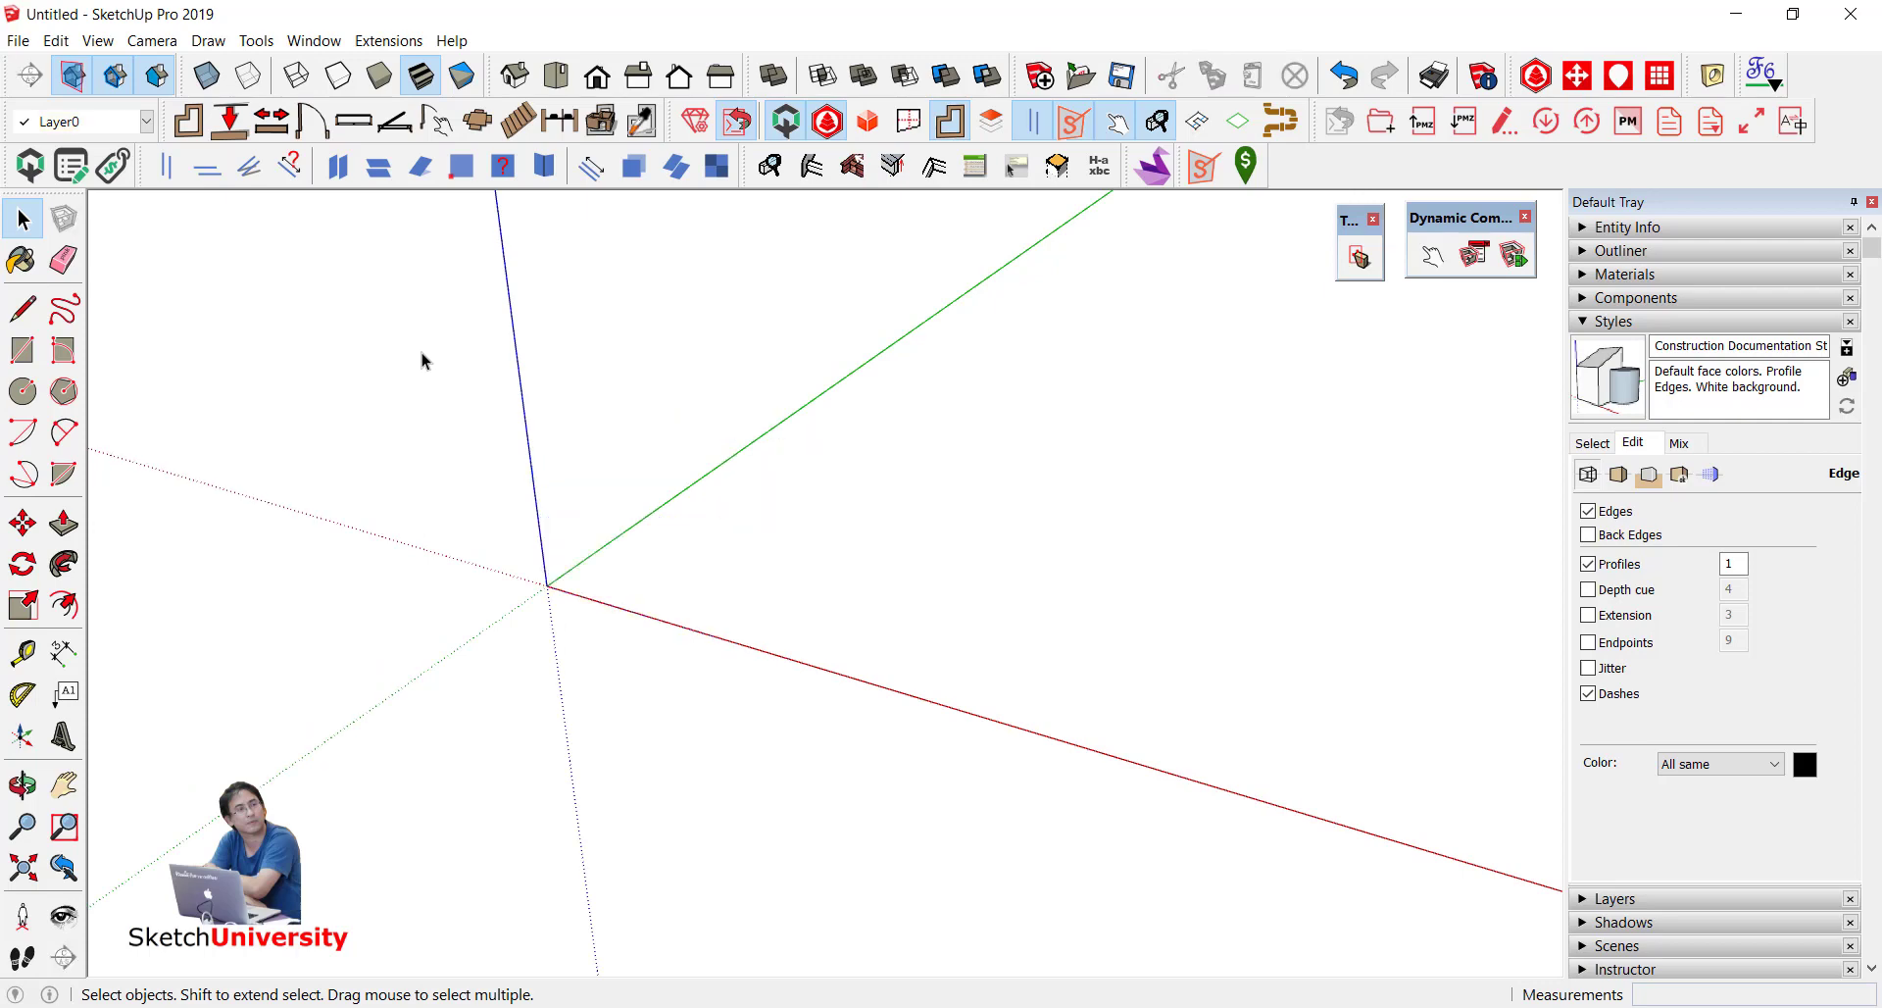
middle_click_drag(773, 420, 913, 672)
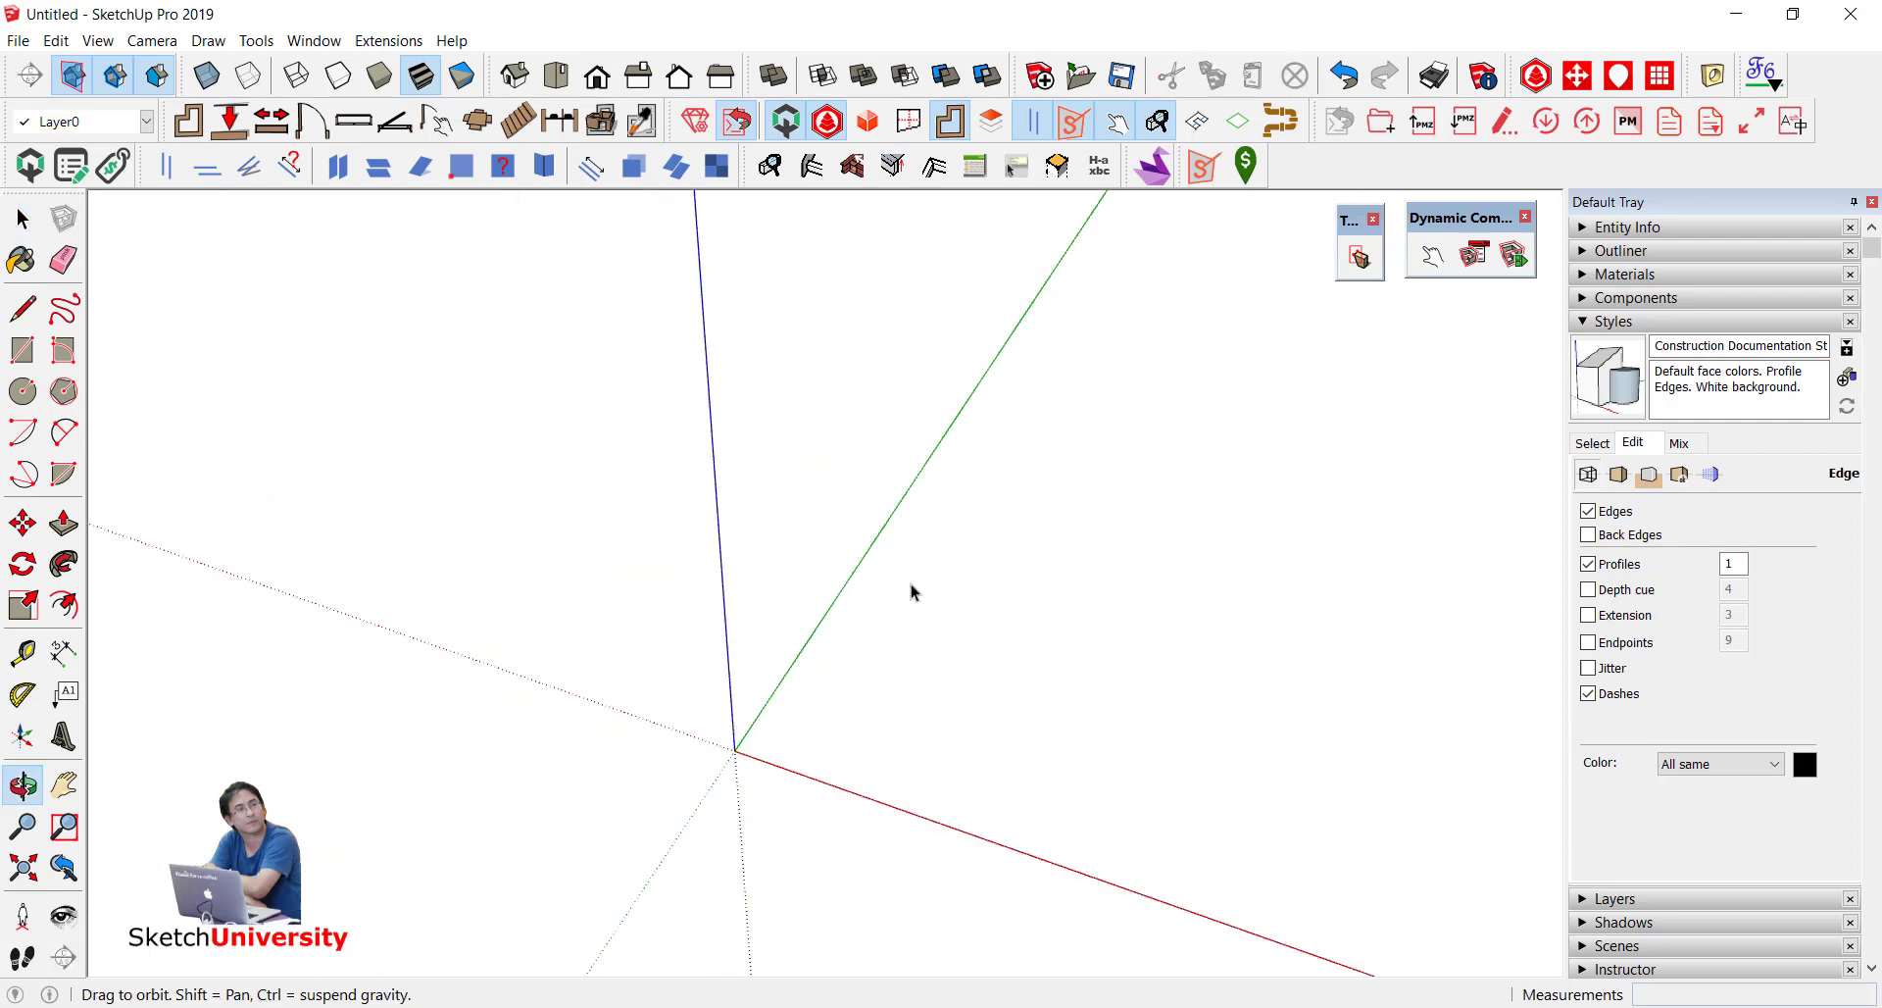
scroll(913, 676, "up", 2)
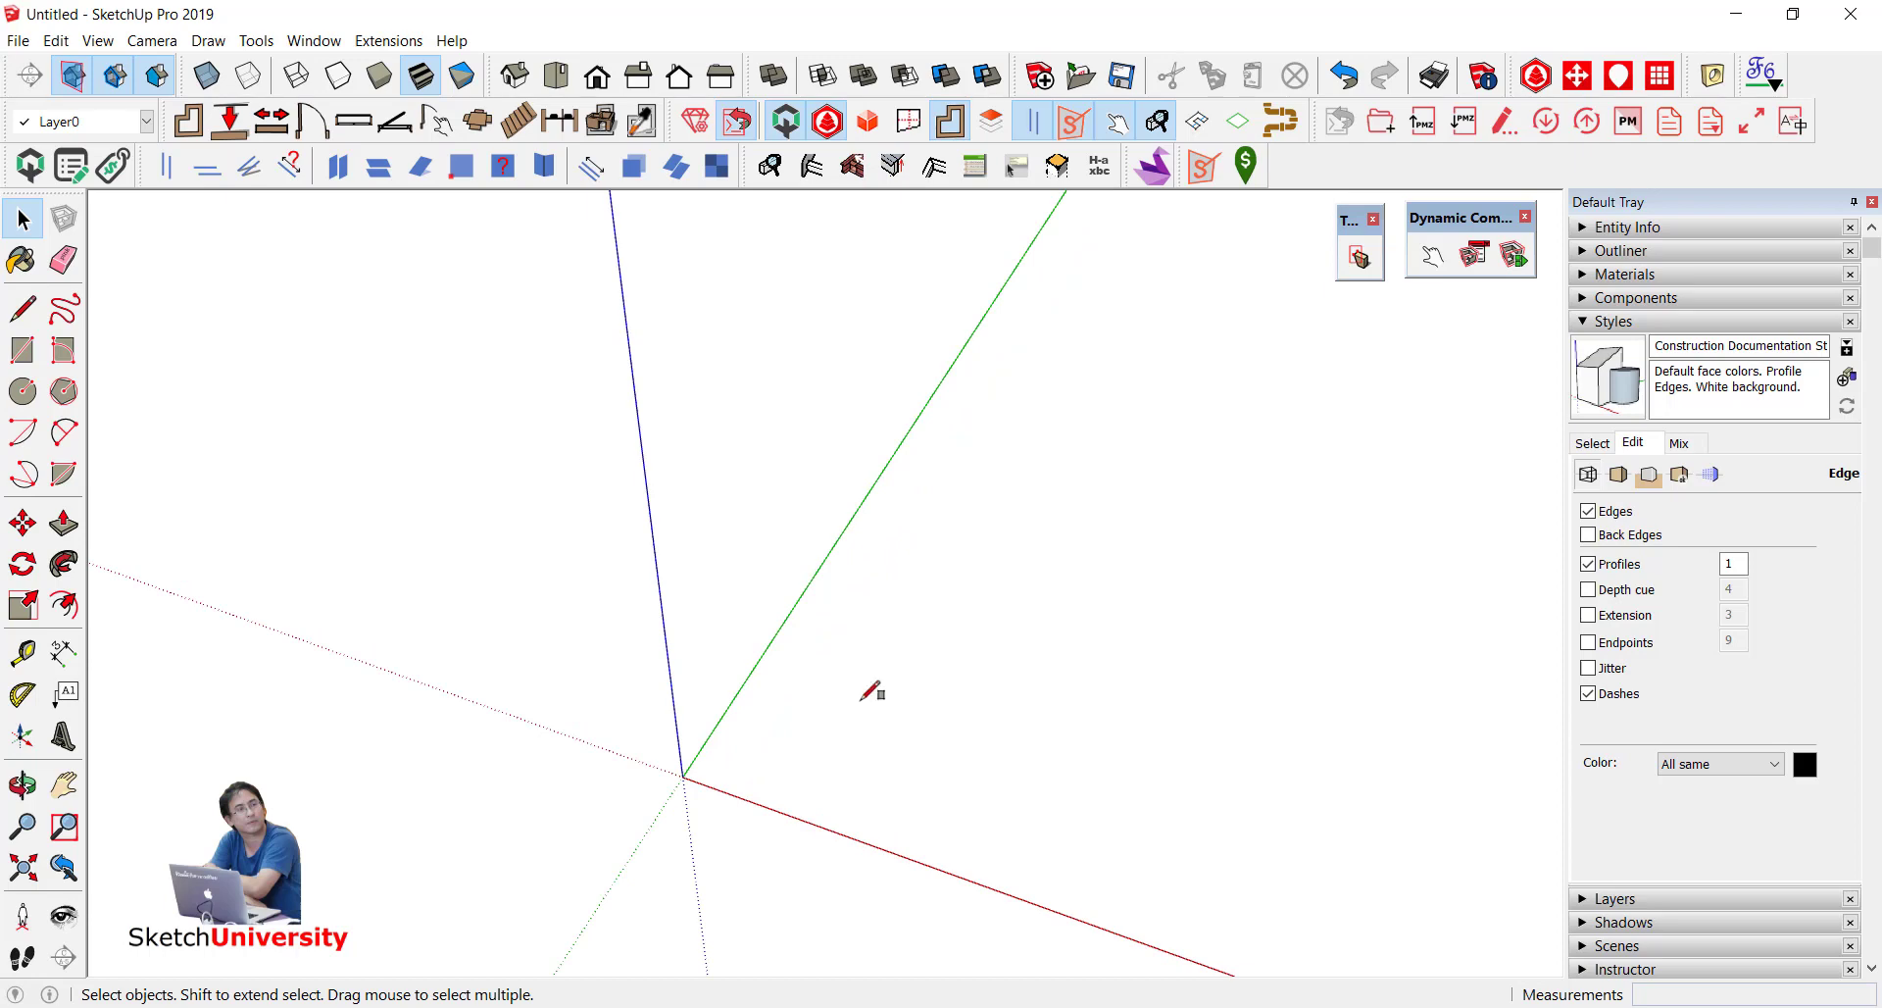
Step: Draw a small rectangular column footprint near the origin and start pulling it upward
key("r")
left_click(735, 763)
type("3")
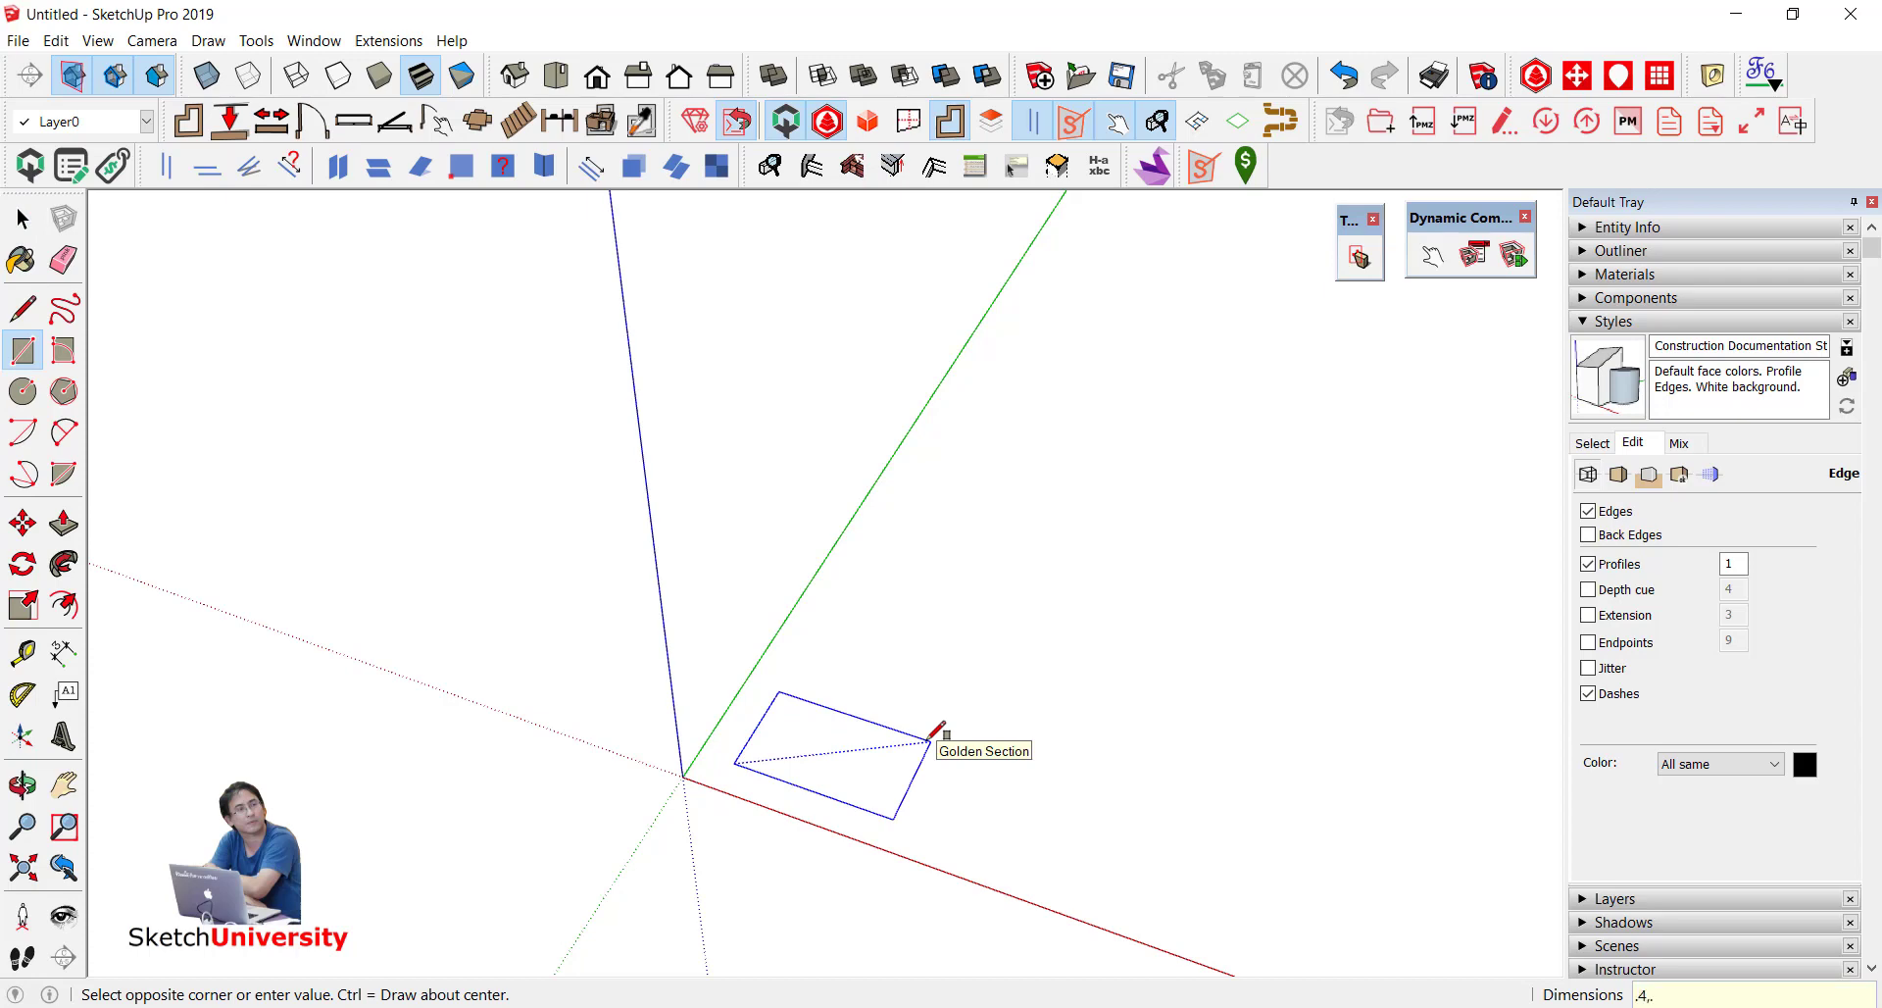
key("Return")
key("space")
middle_click_drag(739, 760, 747, 765)
key("p")
left_click(715, 817)
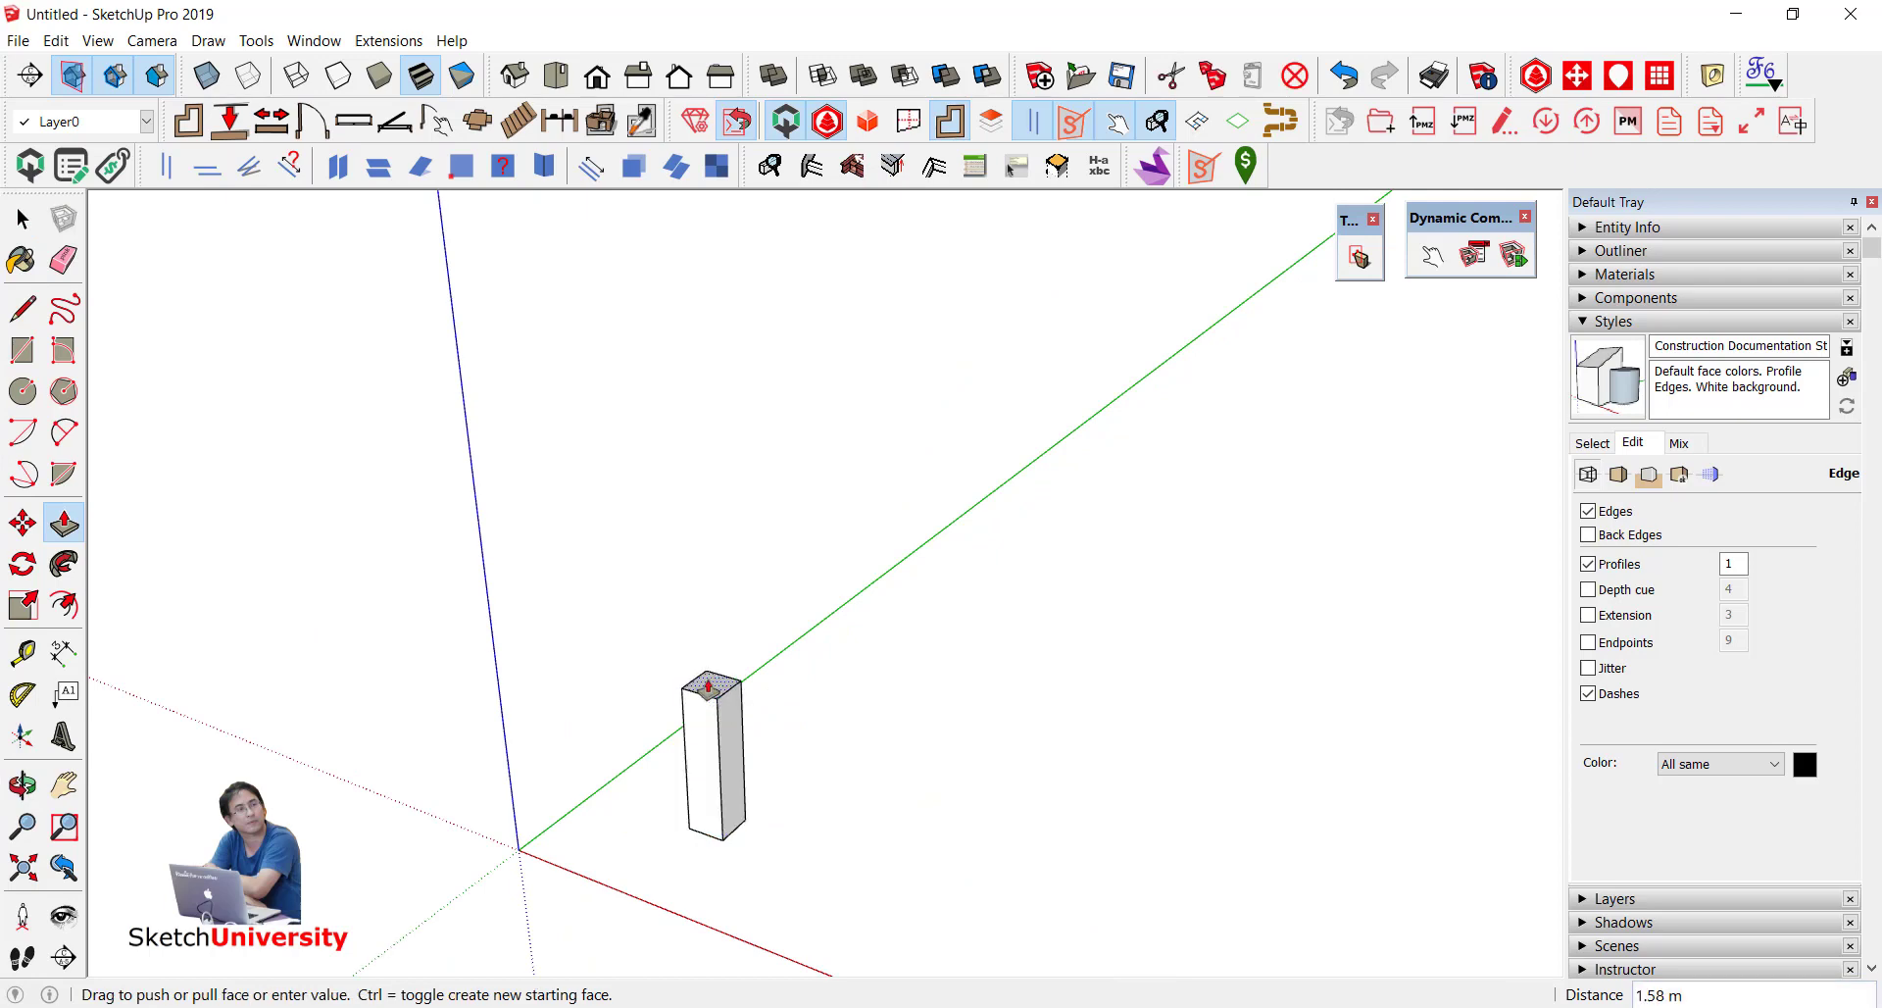
Step: Finish the column at 3 m height and make it a group
type("3")
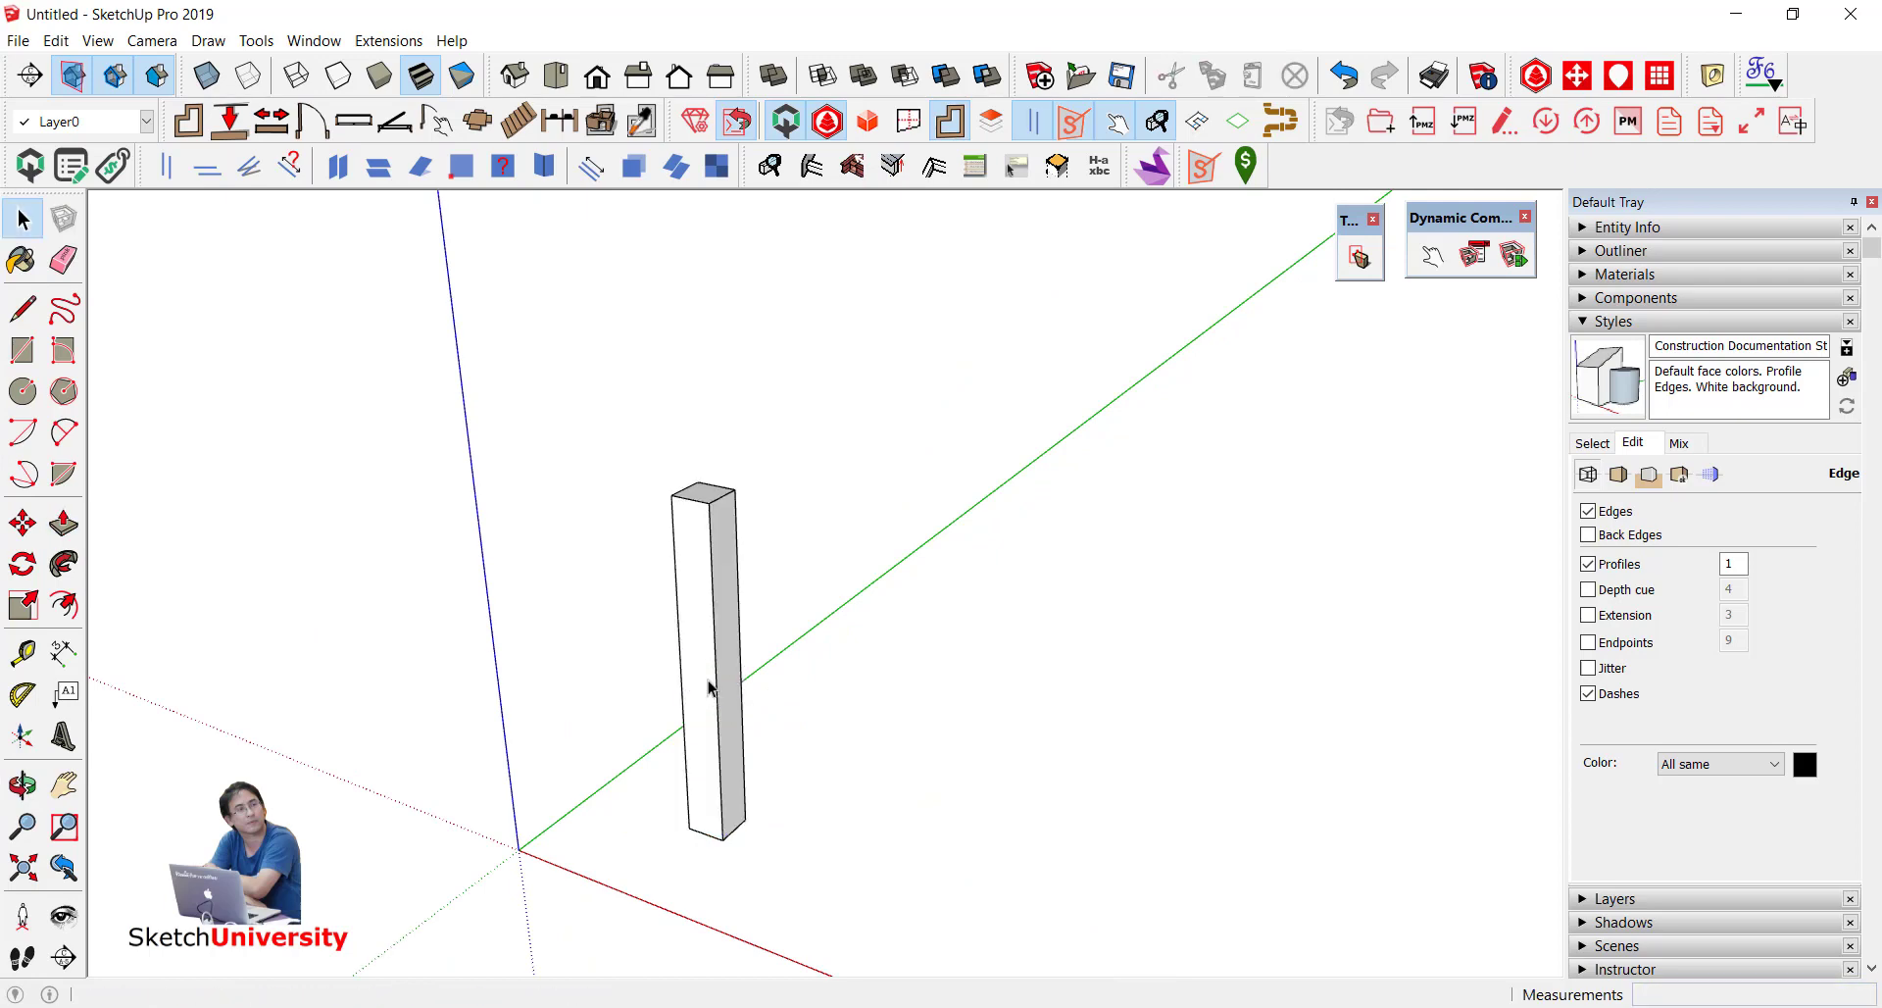
triple_click(708, 690)
right_click(708, 690)
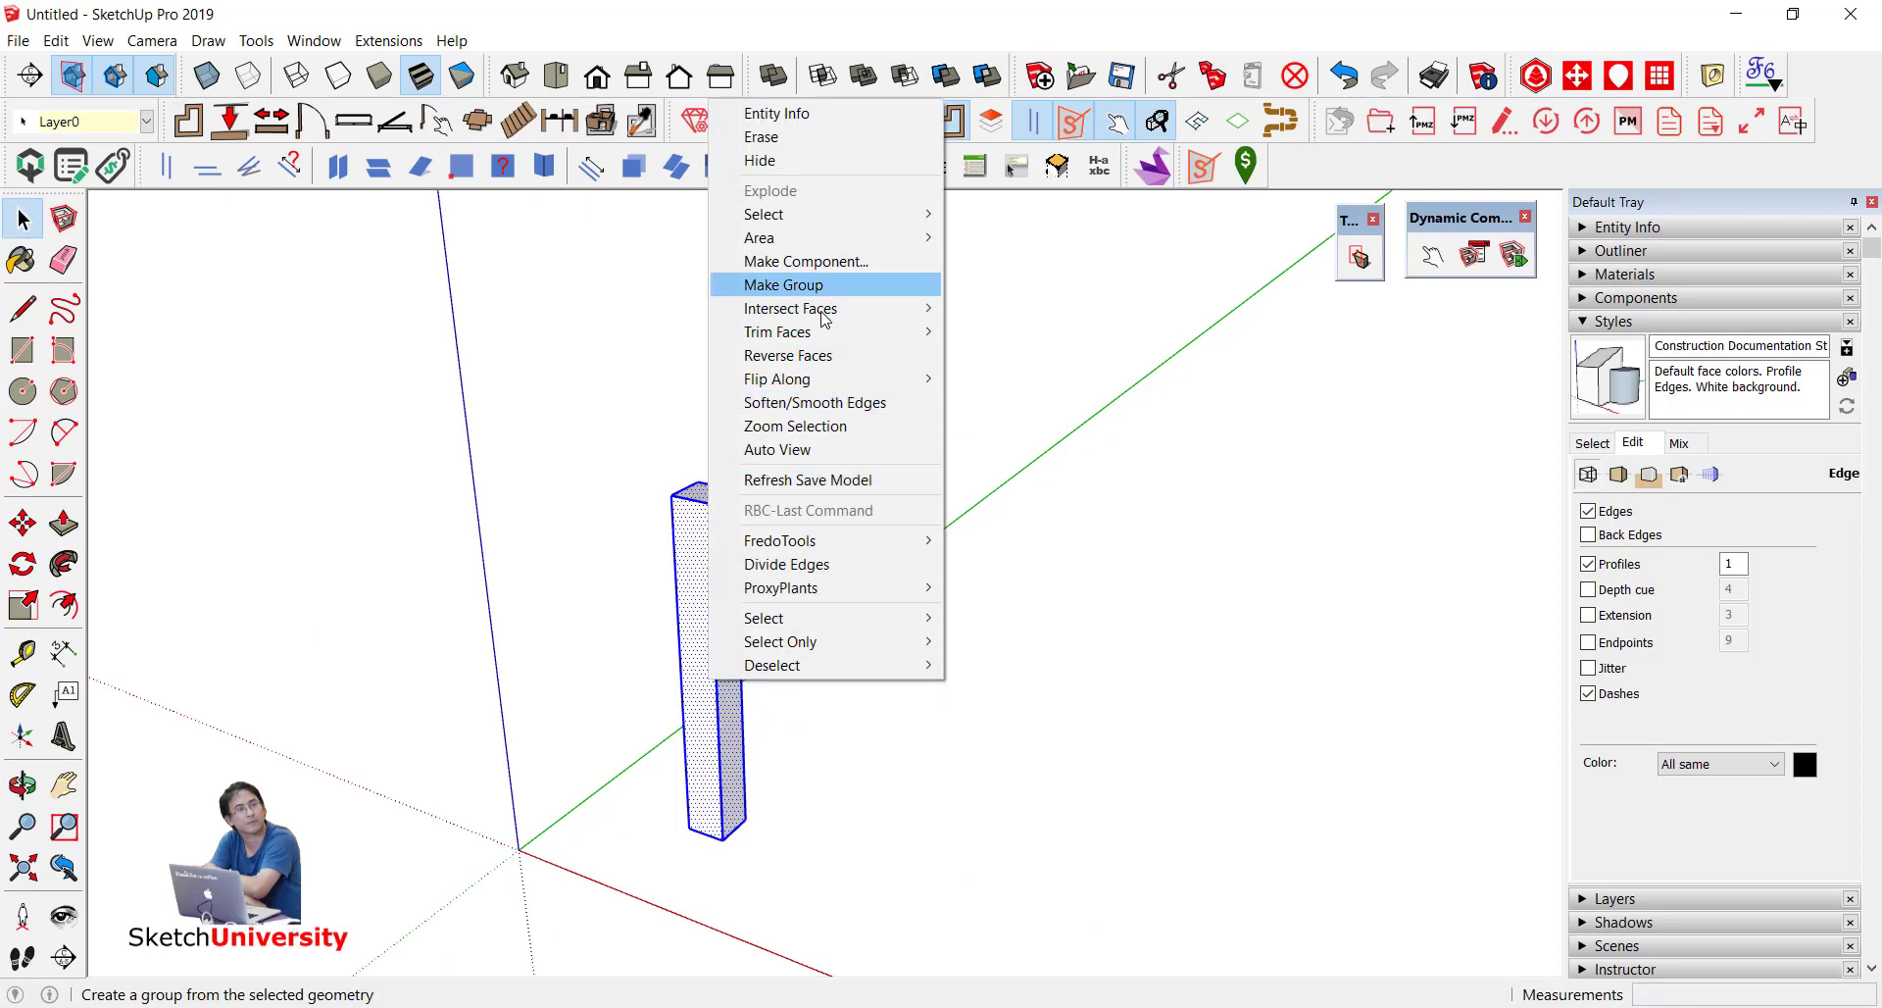
left_click(783, 284)
Step: Copy the column 4.5 m along the green axis and array it into a row
scroll(701, 747, "down", 2)
scroll(769, 789, "down", 2)
key("m")
key("ctrl")
left_click(770, 790)
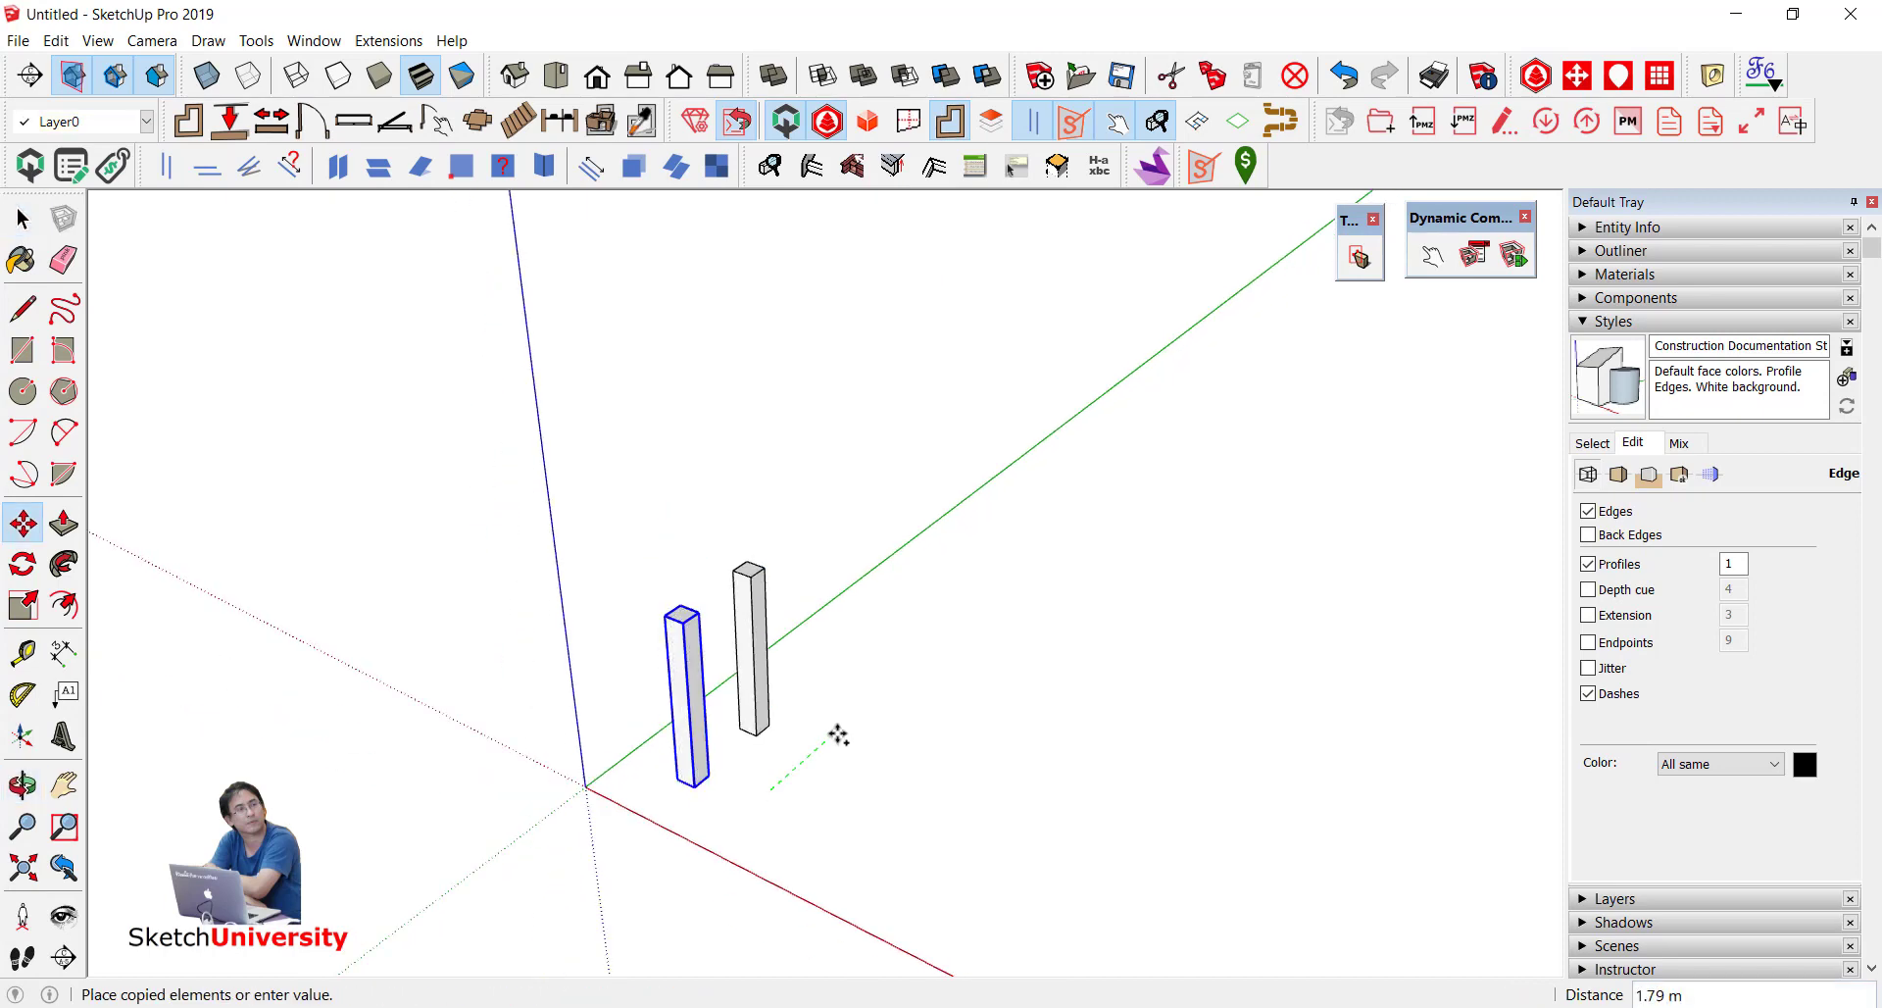
type("4.5")
key("Return")
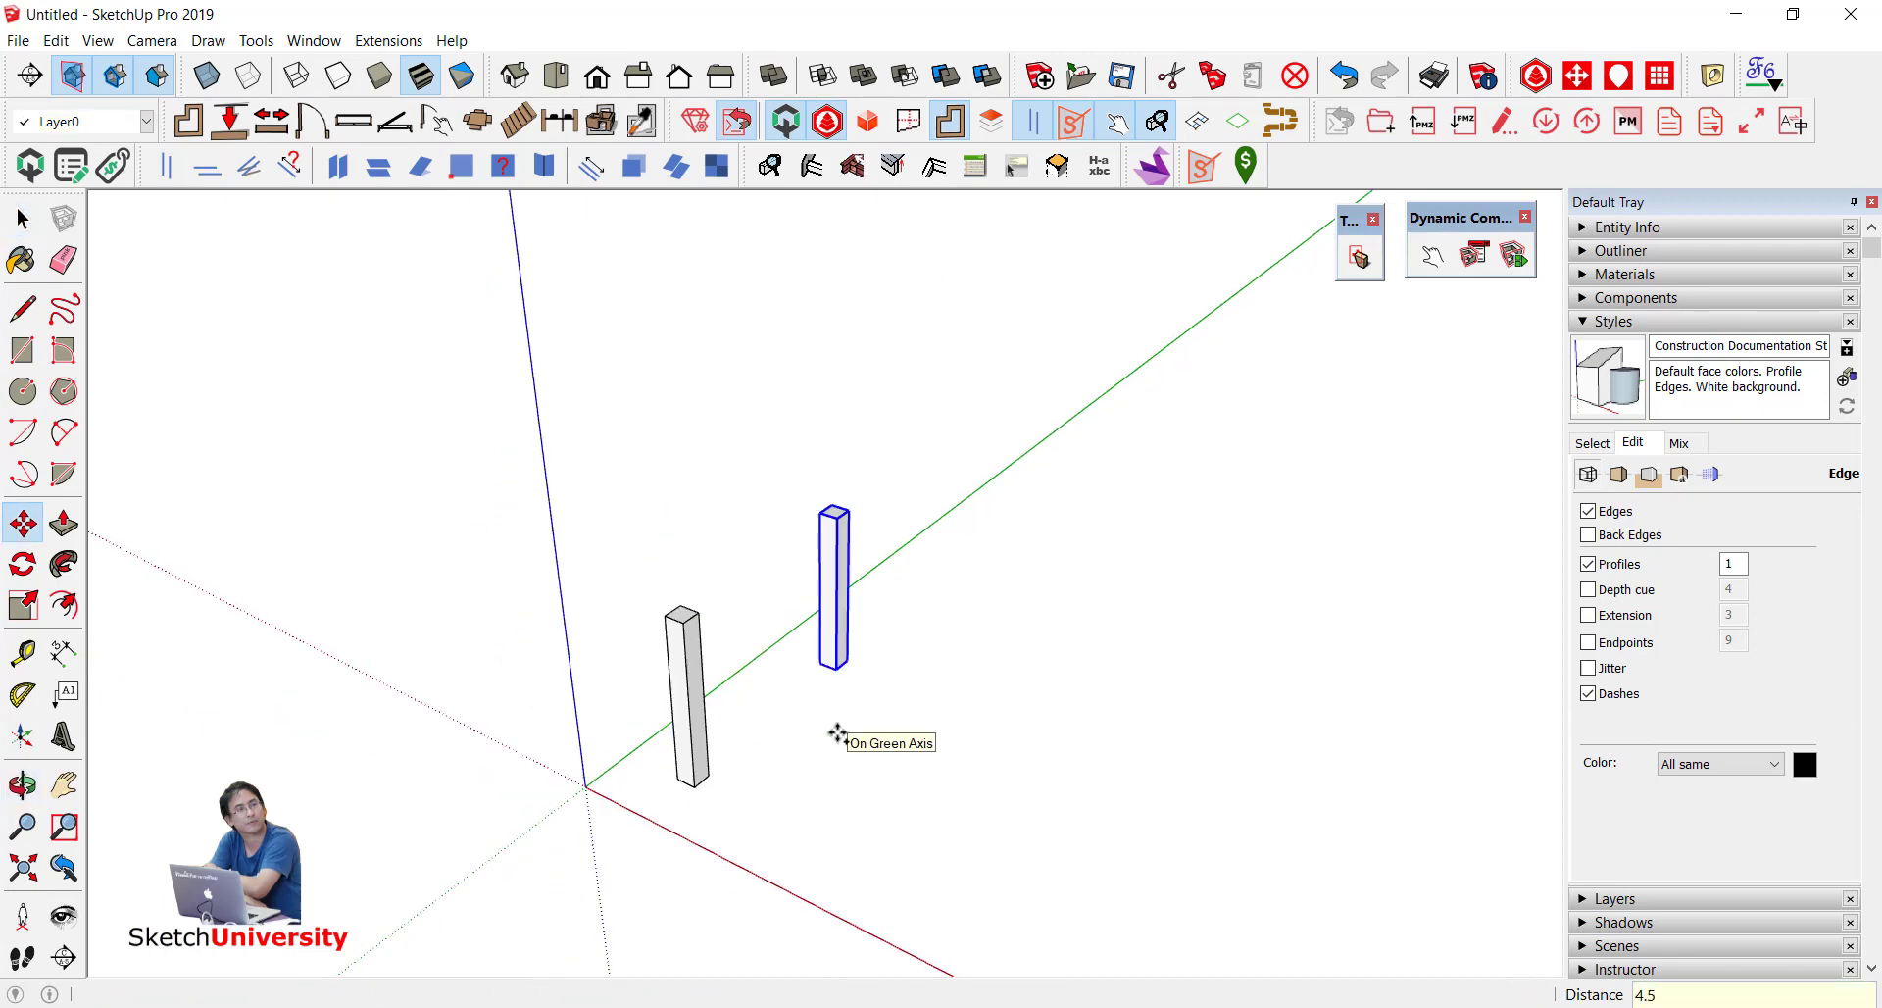
type("x11")
key("Return")
Step: Select the row of columns and copy it 5 m along the red axis
key("space")
scroll(596, 516, "down", 3)
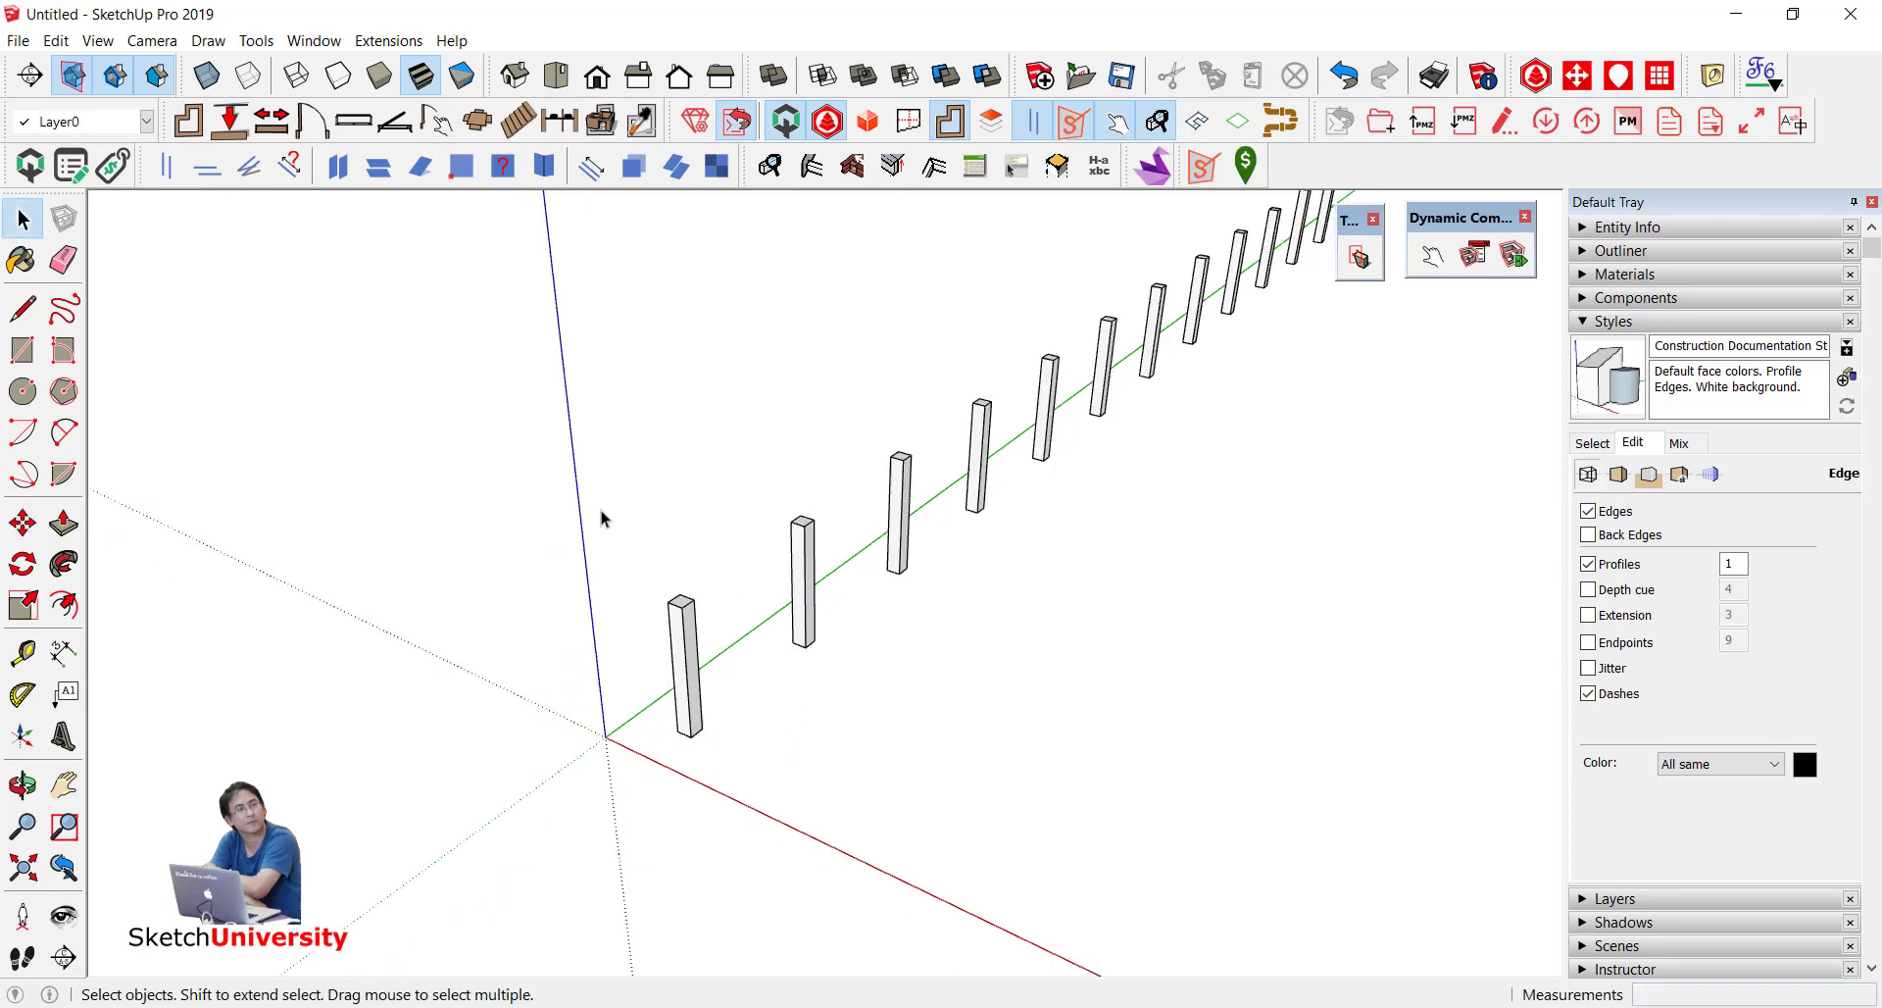
middle_click_drag(596, 517, 529, 290)
left_click_drag(986, 612, 1069, 627)
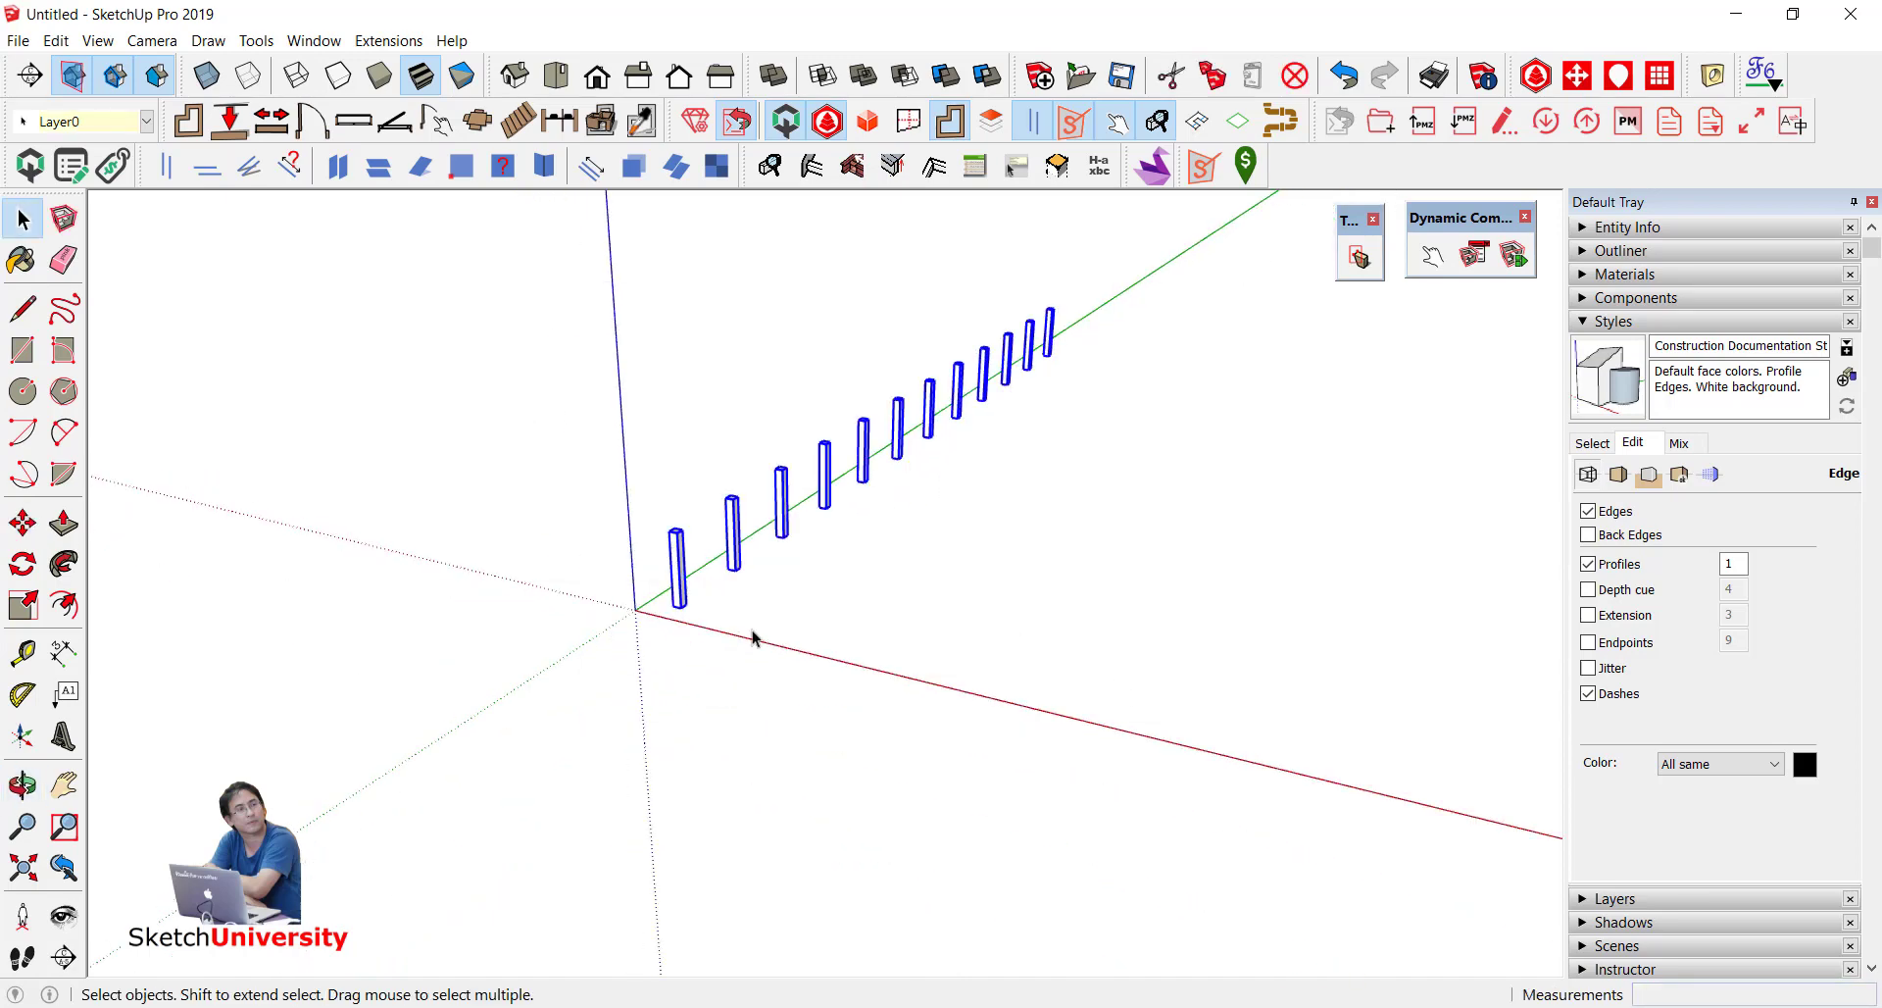
middle_click_drag(752, 634, 723, 743)
key("m")
left_click(695, 709)
key("ctrl")
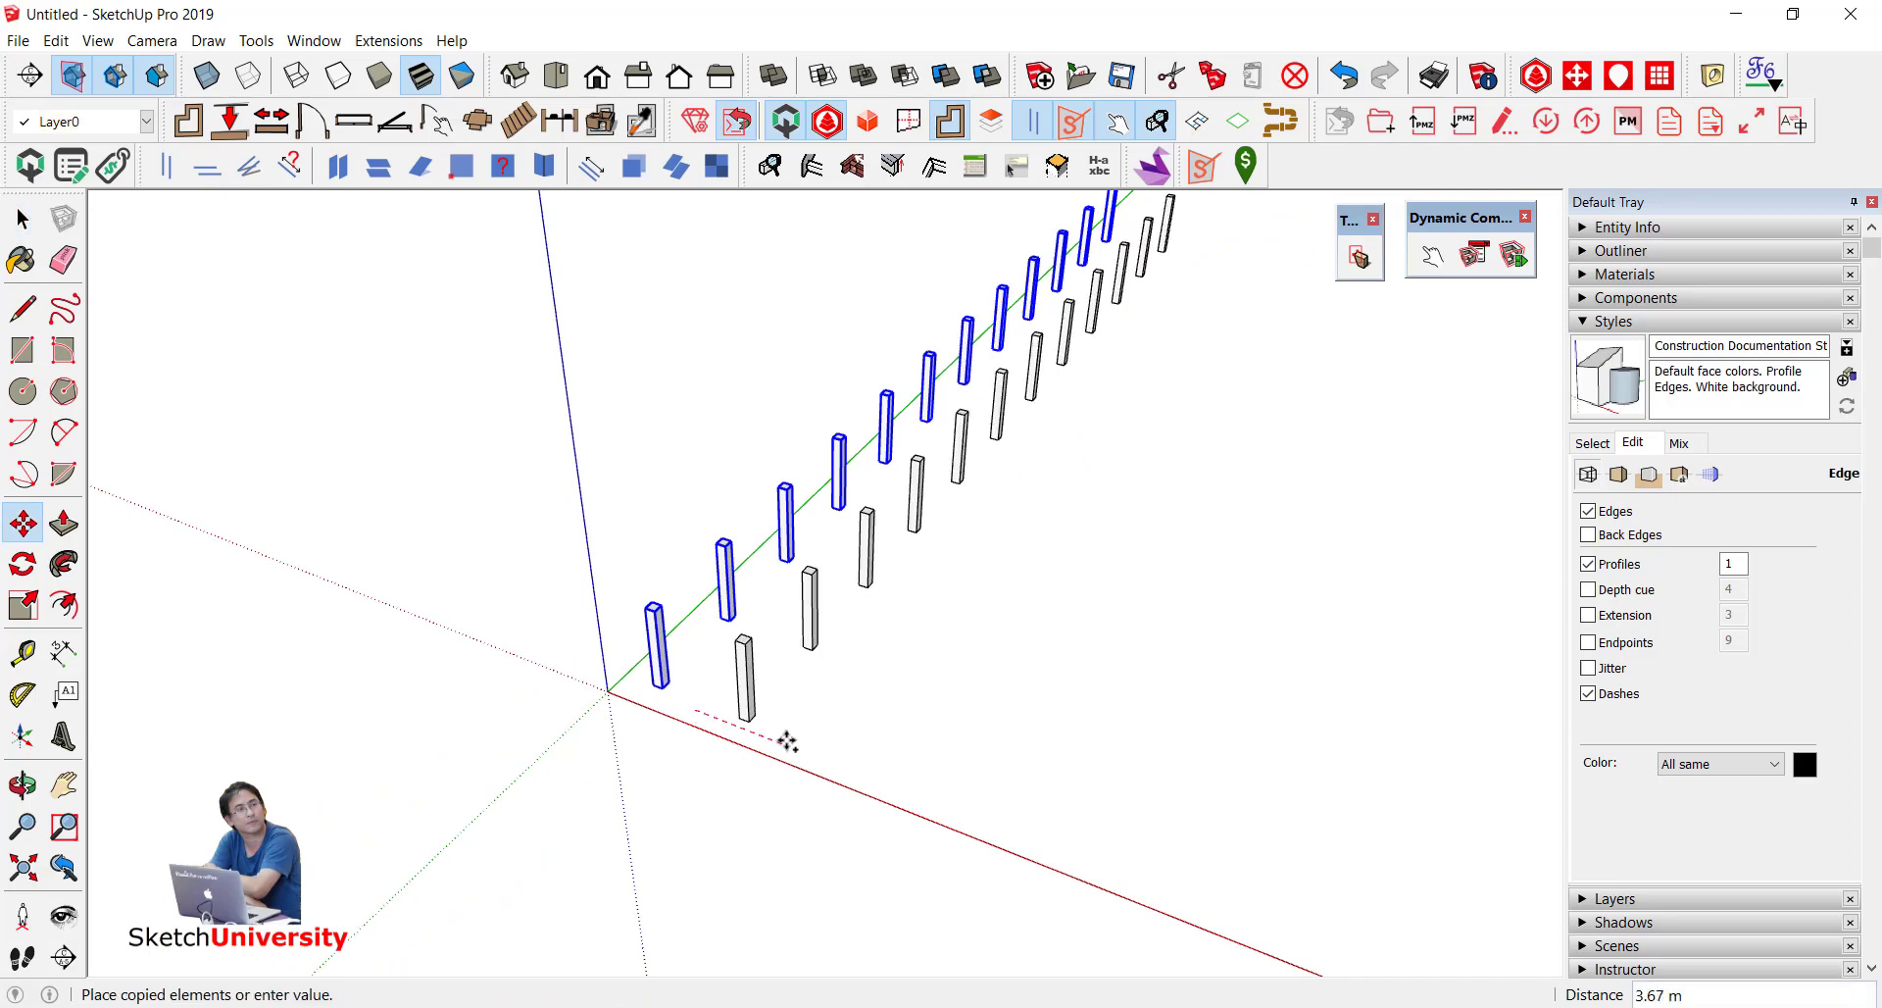
type("5")
key("Return")
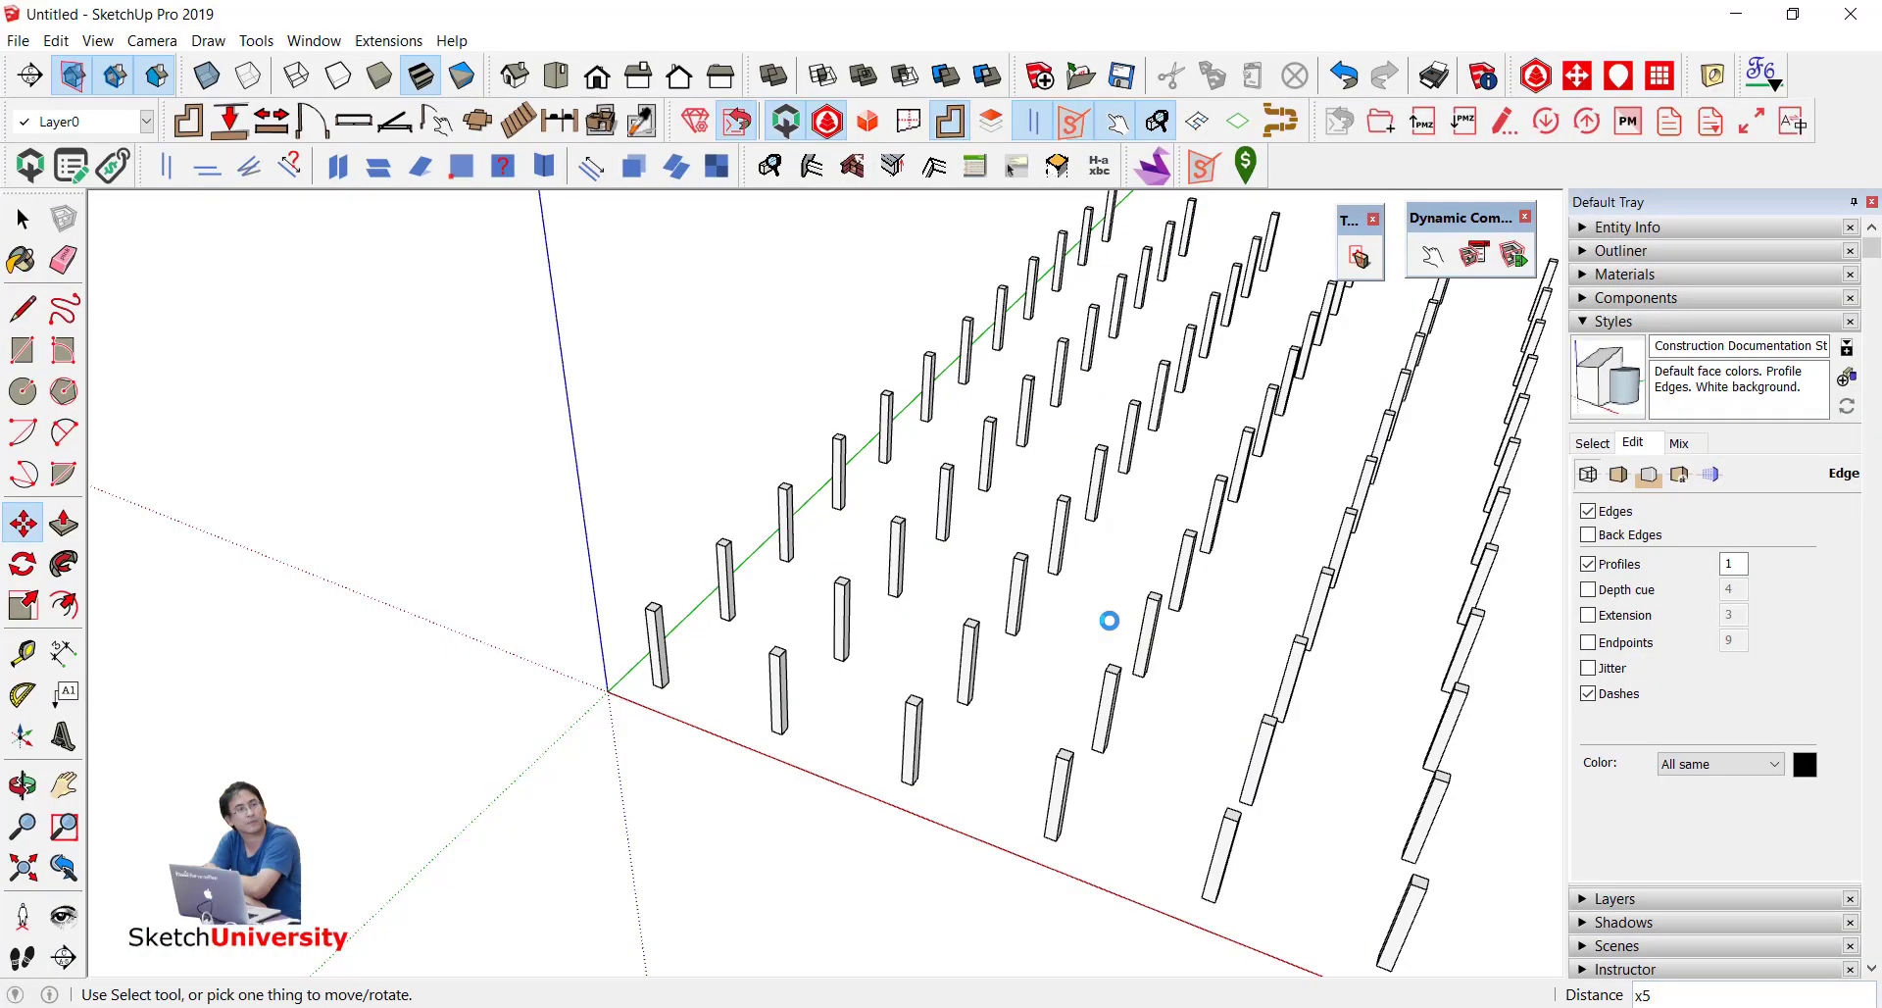
scroll(538, 610, "down", 4)
mouse_move(538, 610)
middle_mouse_down()
mouse_move(651, 630)
mouse_move(650, 693)
middle_mouse_up()
key("space")
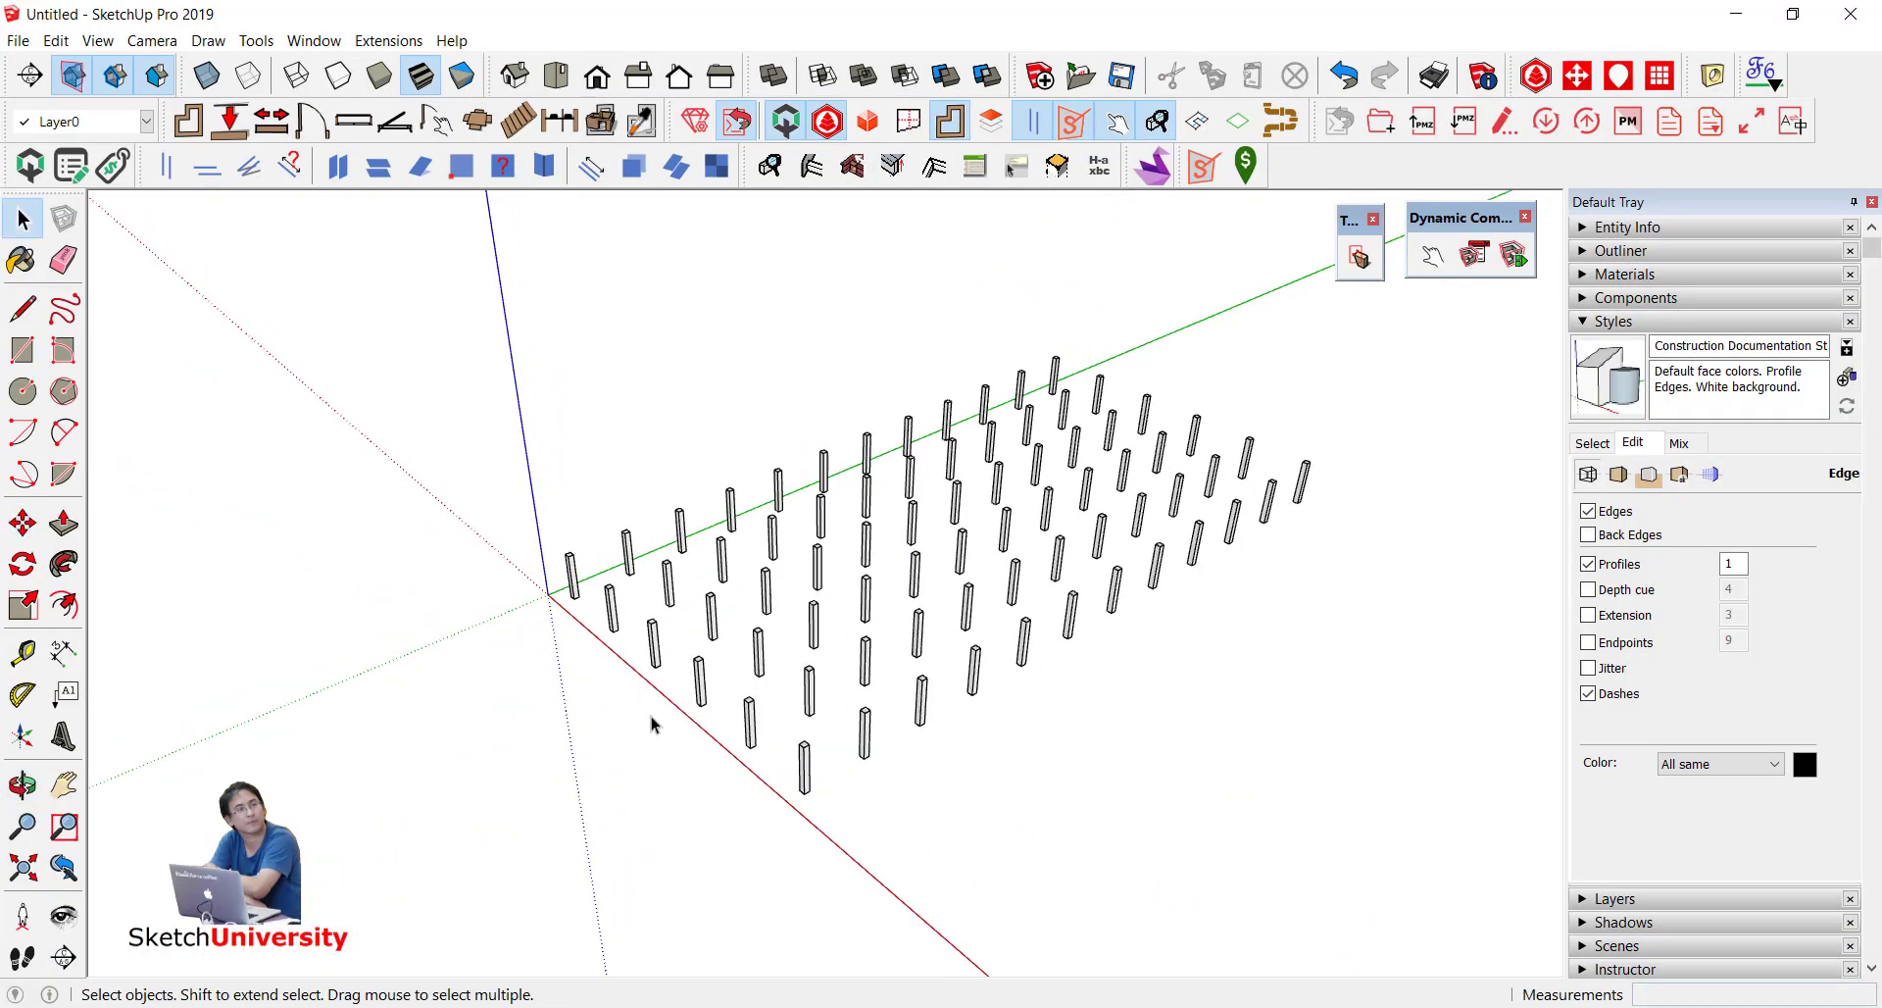
scroll(836, 844, "up", 2)
scroll(865, 789, "up", 2)
scroll(872, 792, "up", 2)
scroll(901, 799, "up", 3)
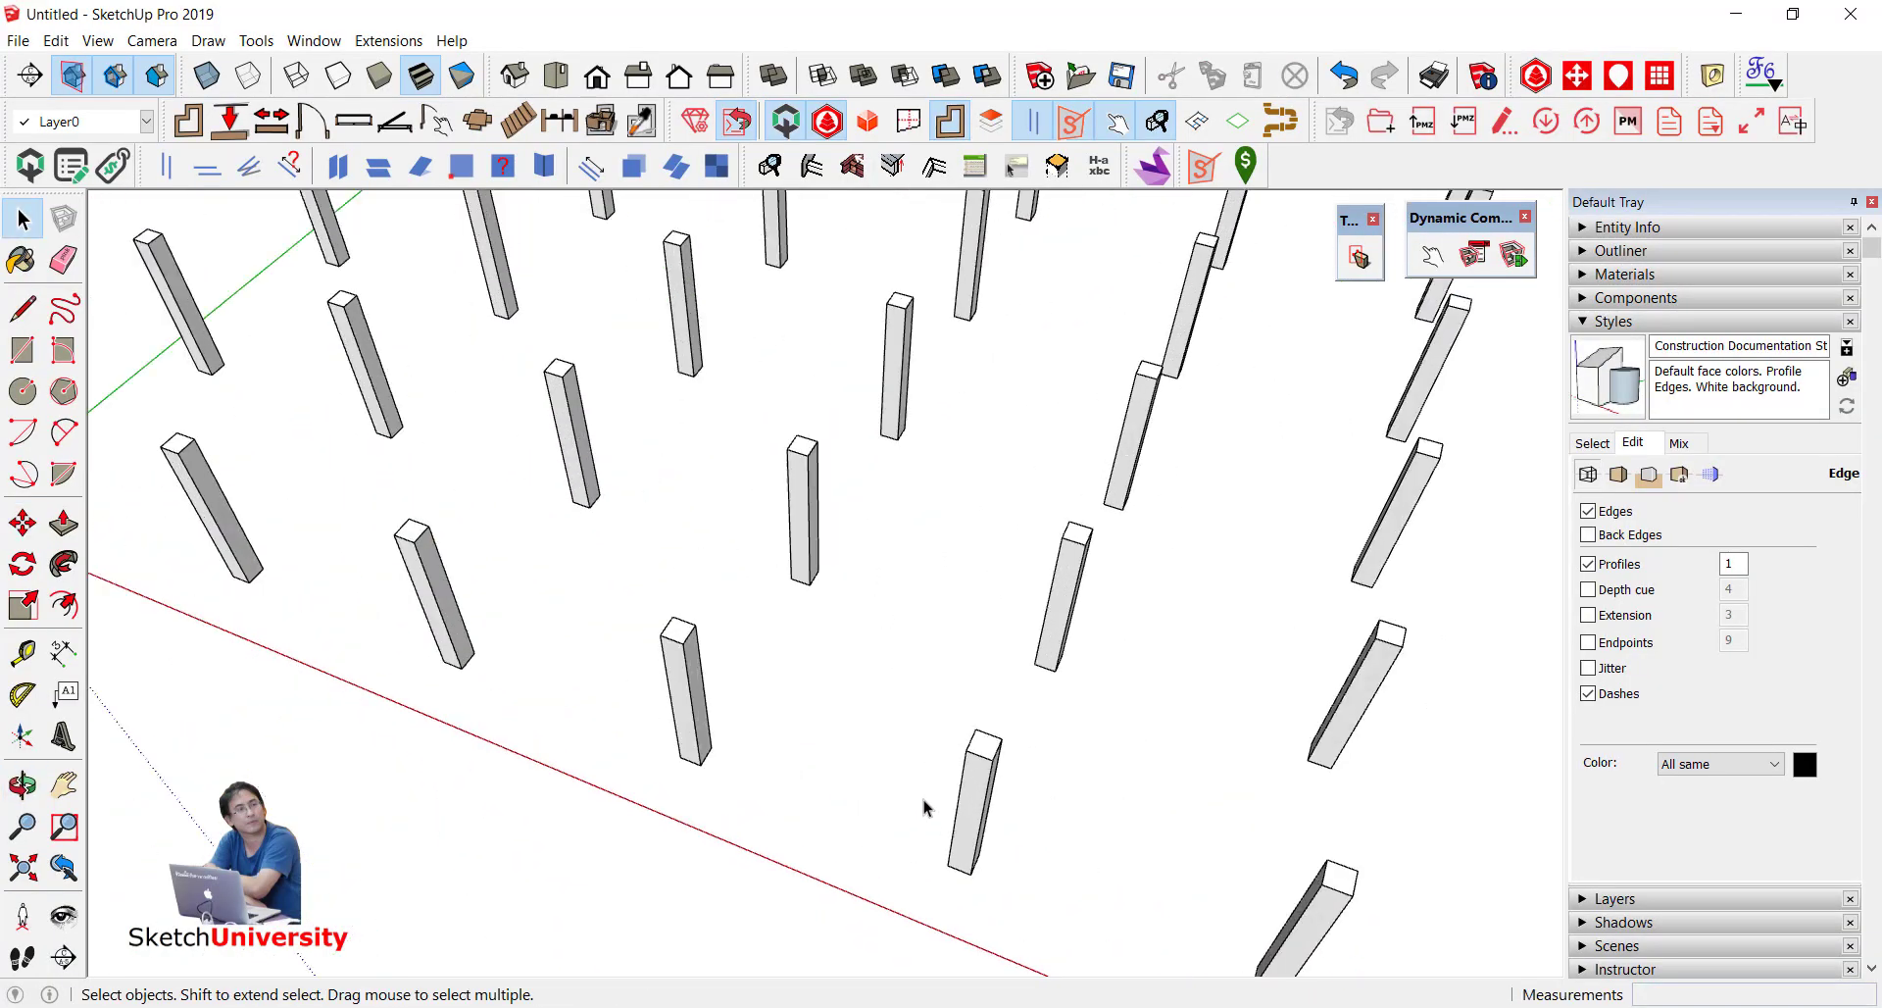
left_click(974, 775)
left_click(672, 698)
middle_click_drag(974, 723, 883, 539)
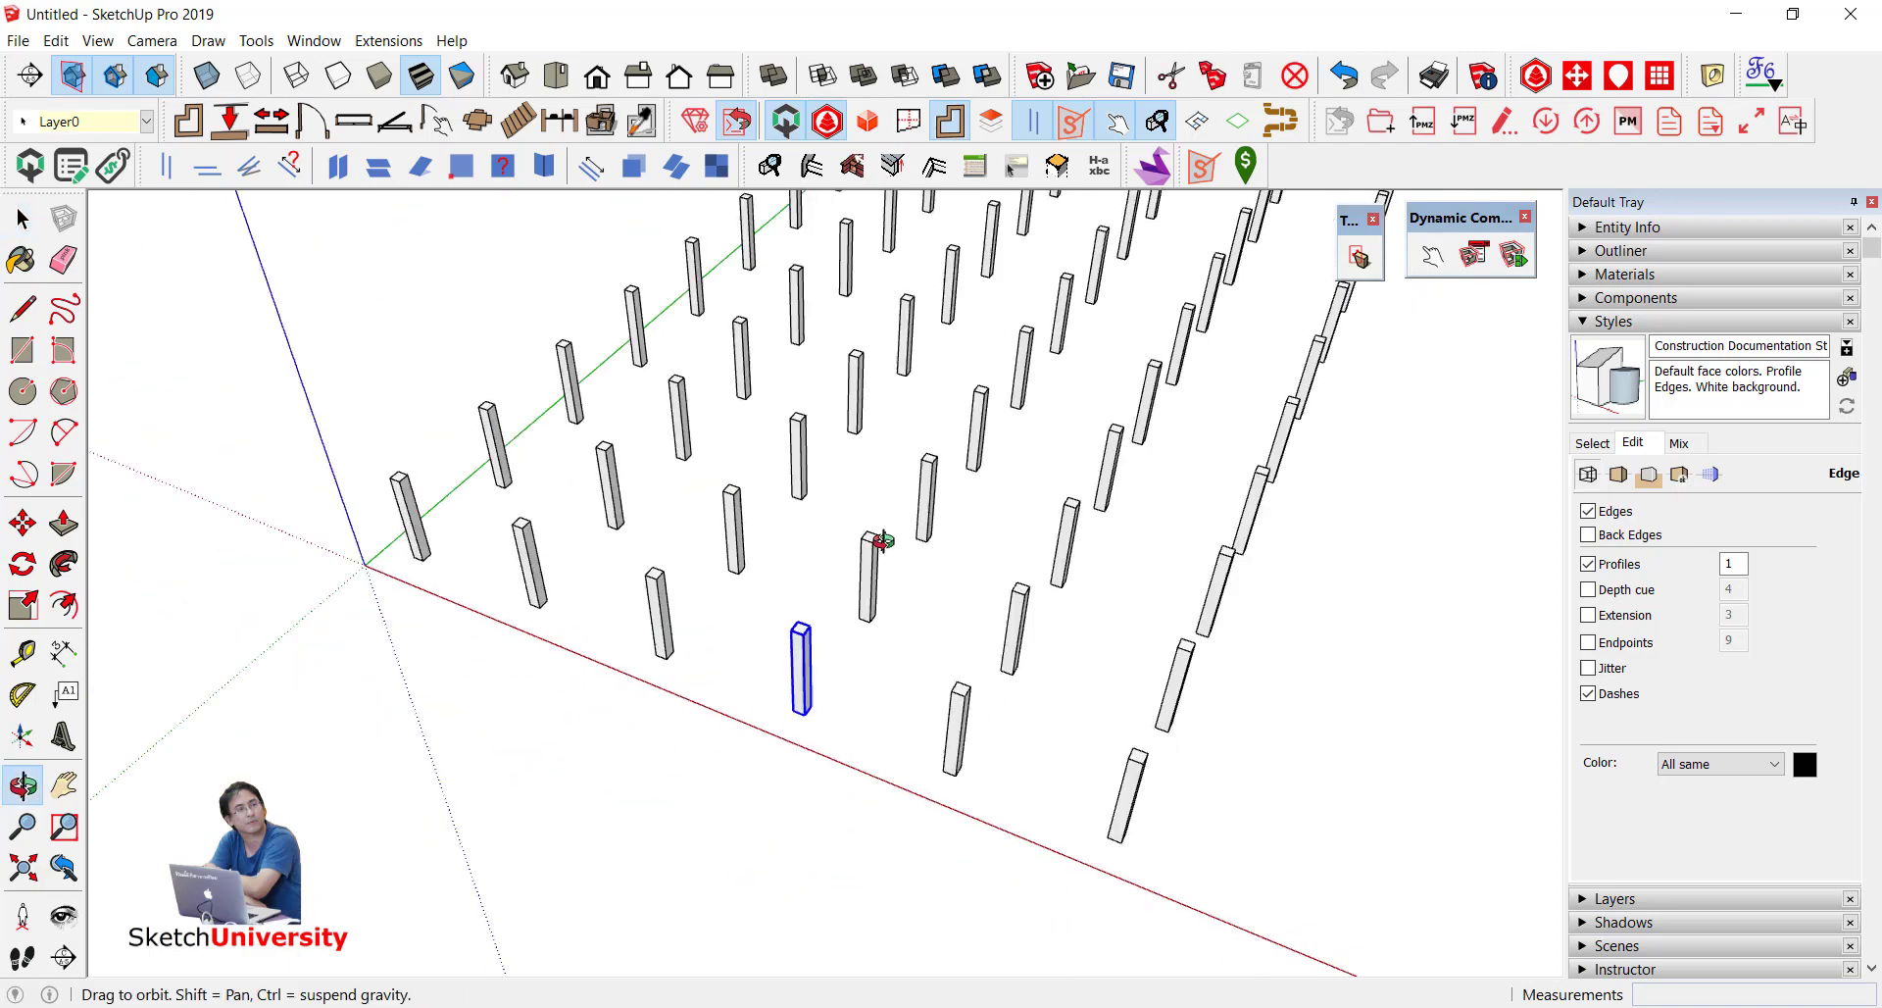
scroll(882, 539, "down", 3)
mouse_move(498, 841)
middle_mouse_down()
mouse_move(463, 660)
mouse_move(556, 529)
mouse_move(932, 818)
mouse_move(344, 726)
mouse_move(873, 613)
mouse_move(852, 318)
middle_mouse_up()
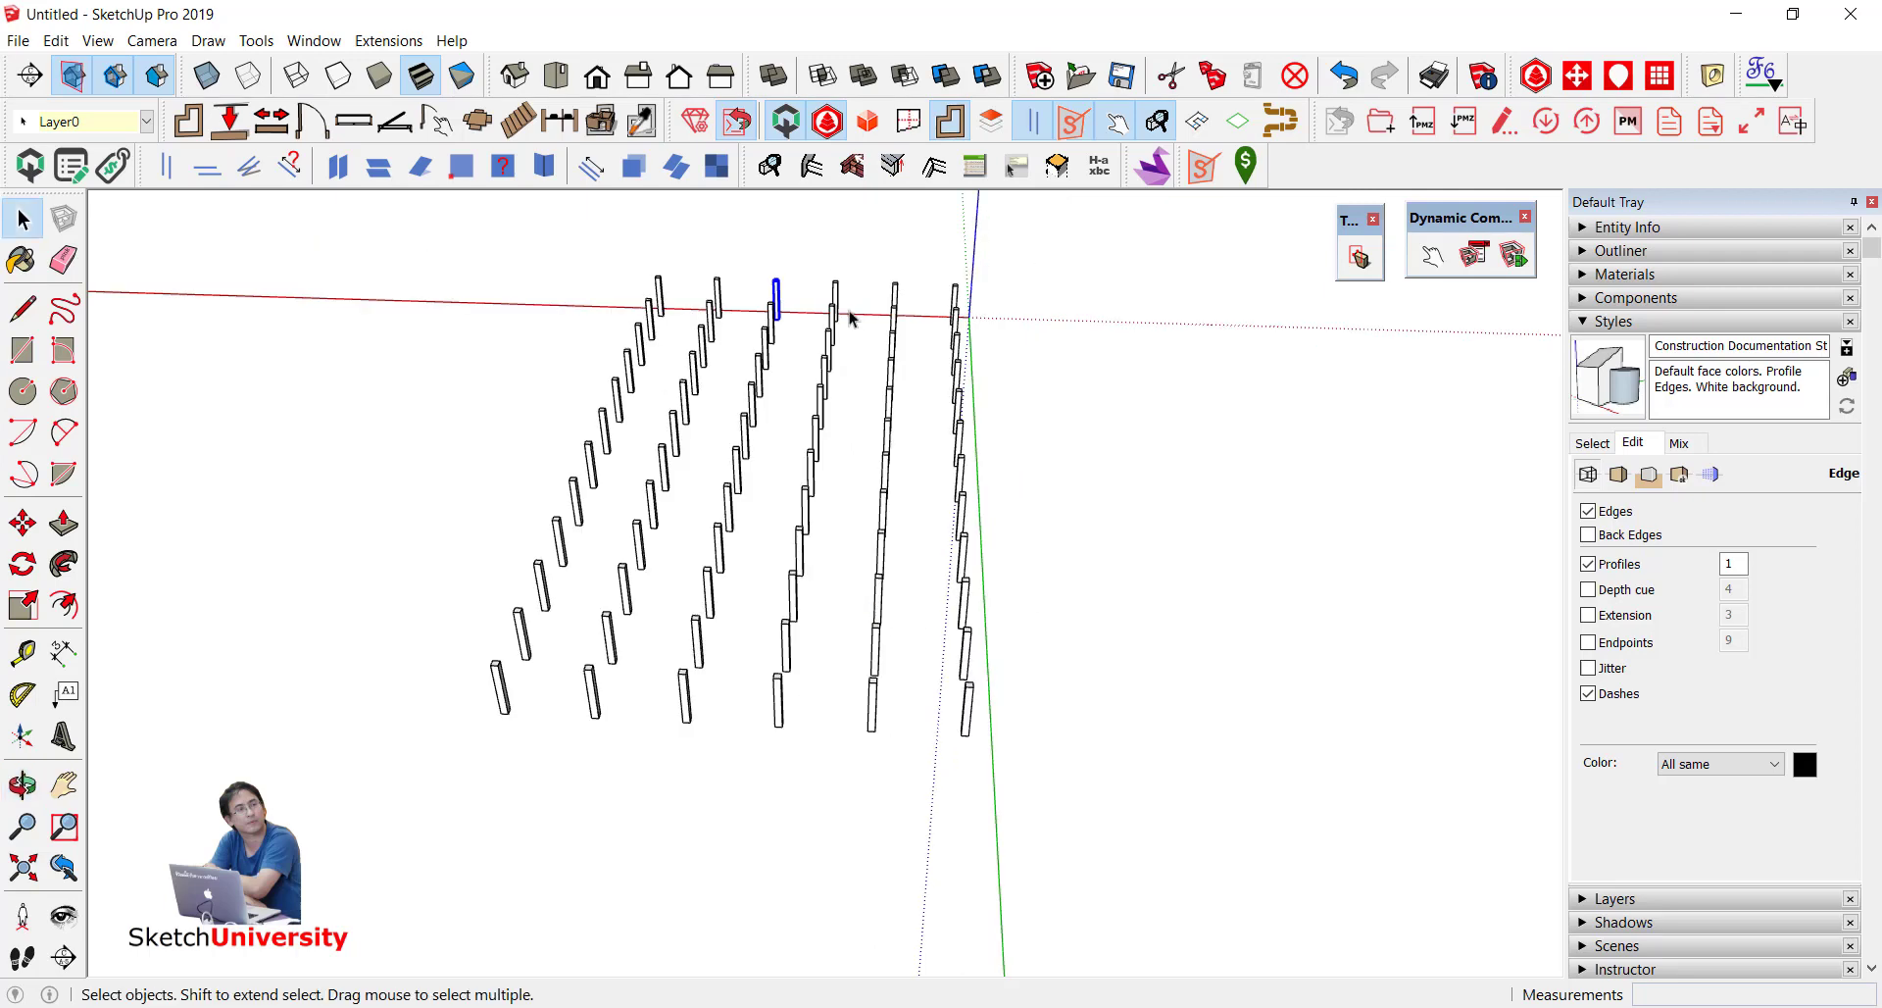
left_click_drag(863, 249, 1115, 823)
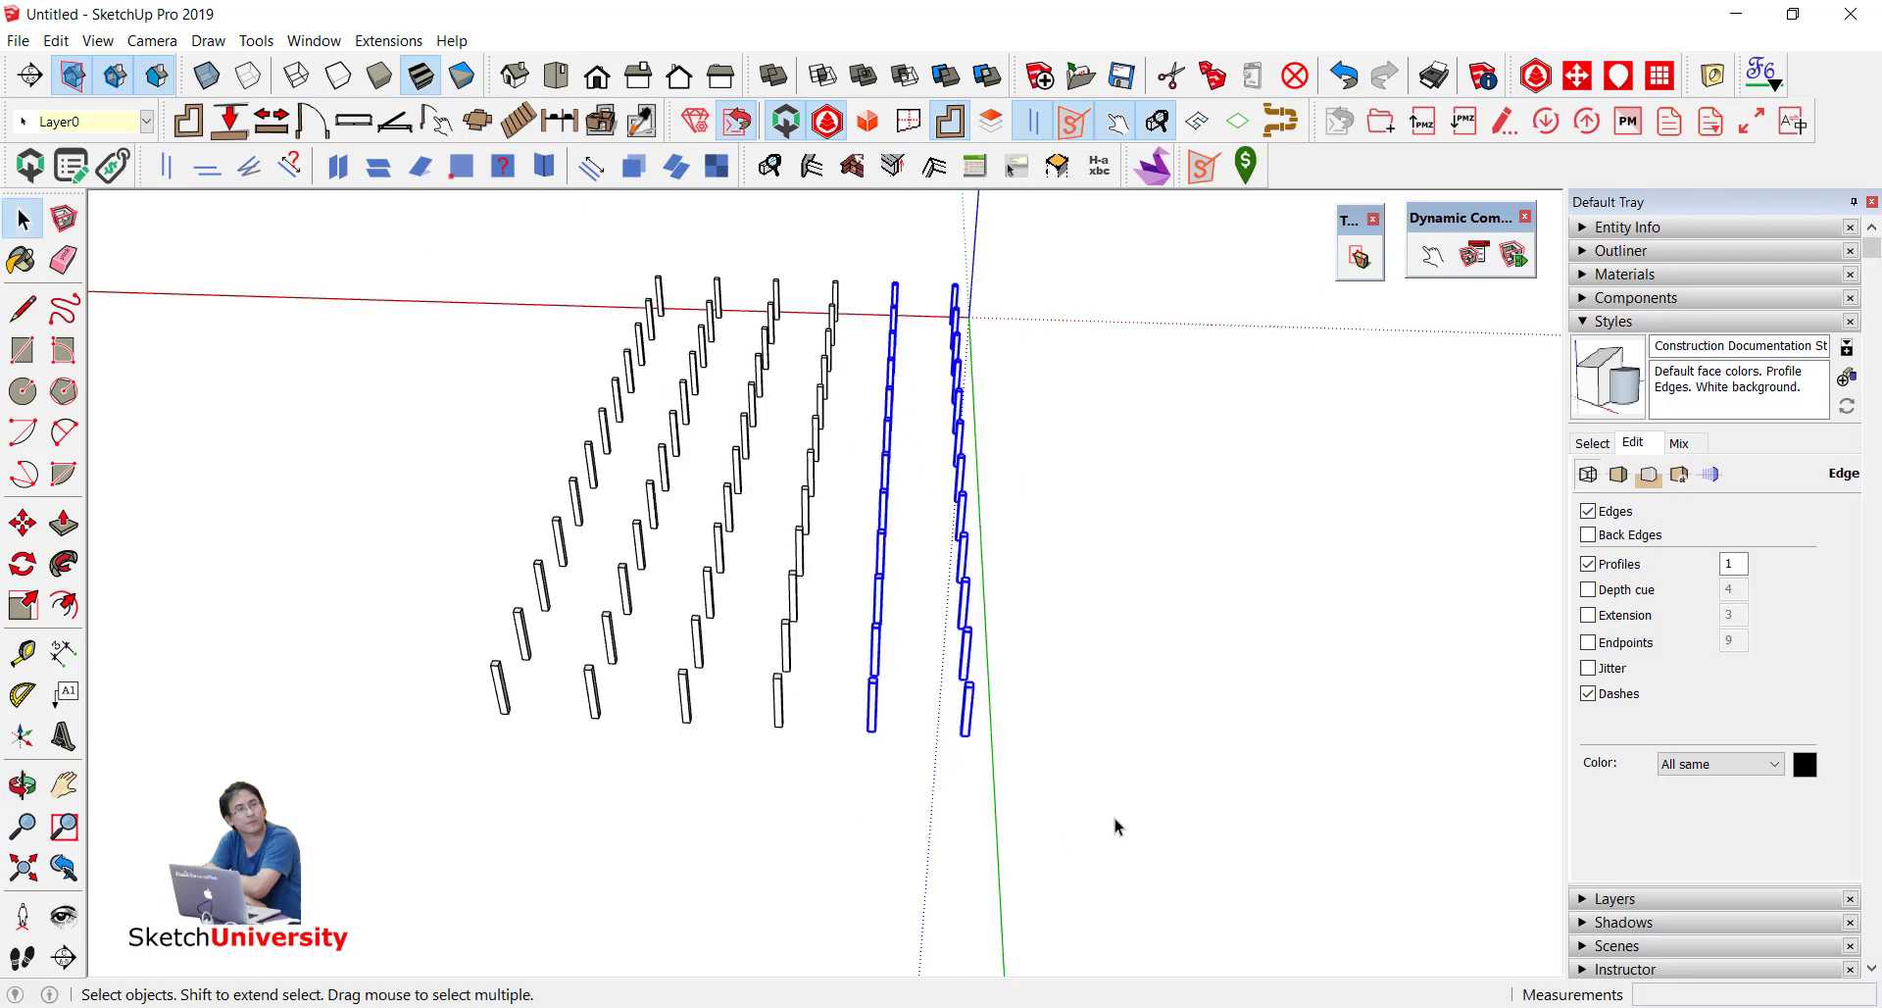
left_click(1017, 647)
mouse_move(850, 600)
middle_mouse_down()
mouse_move(983, 600)
mouse_move(954, 764)
middle_mouse_up()
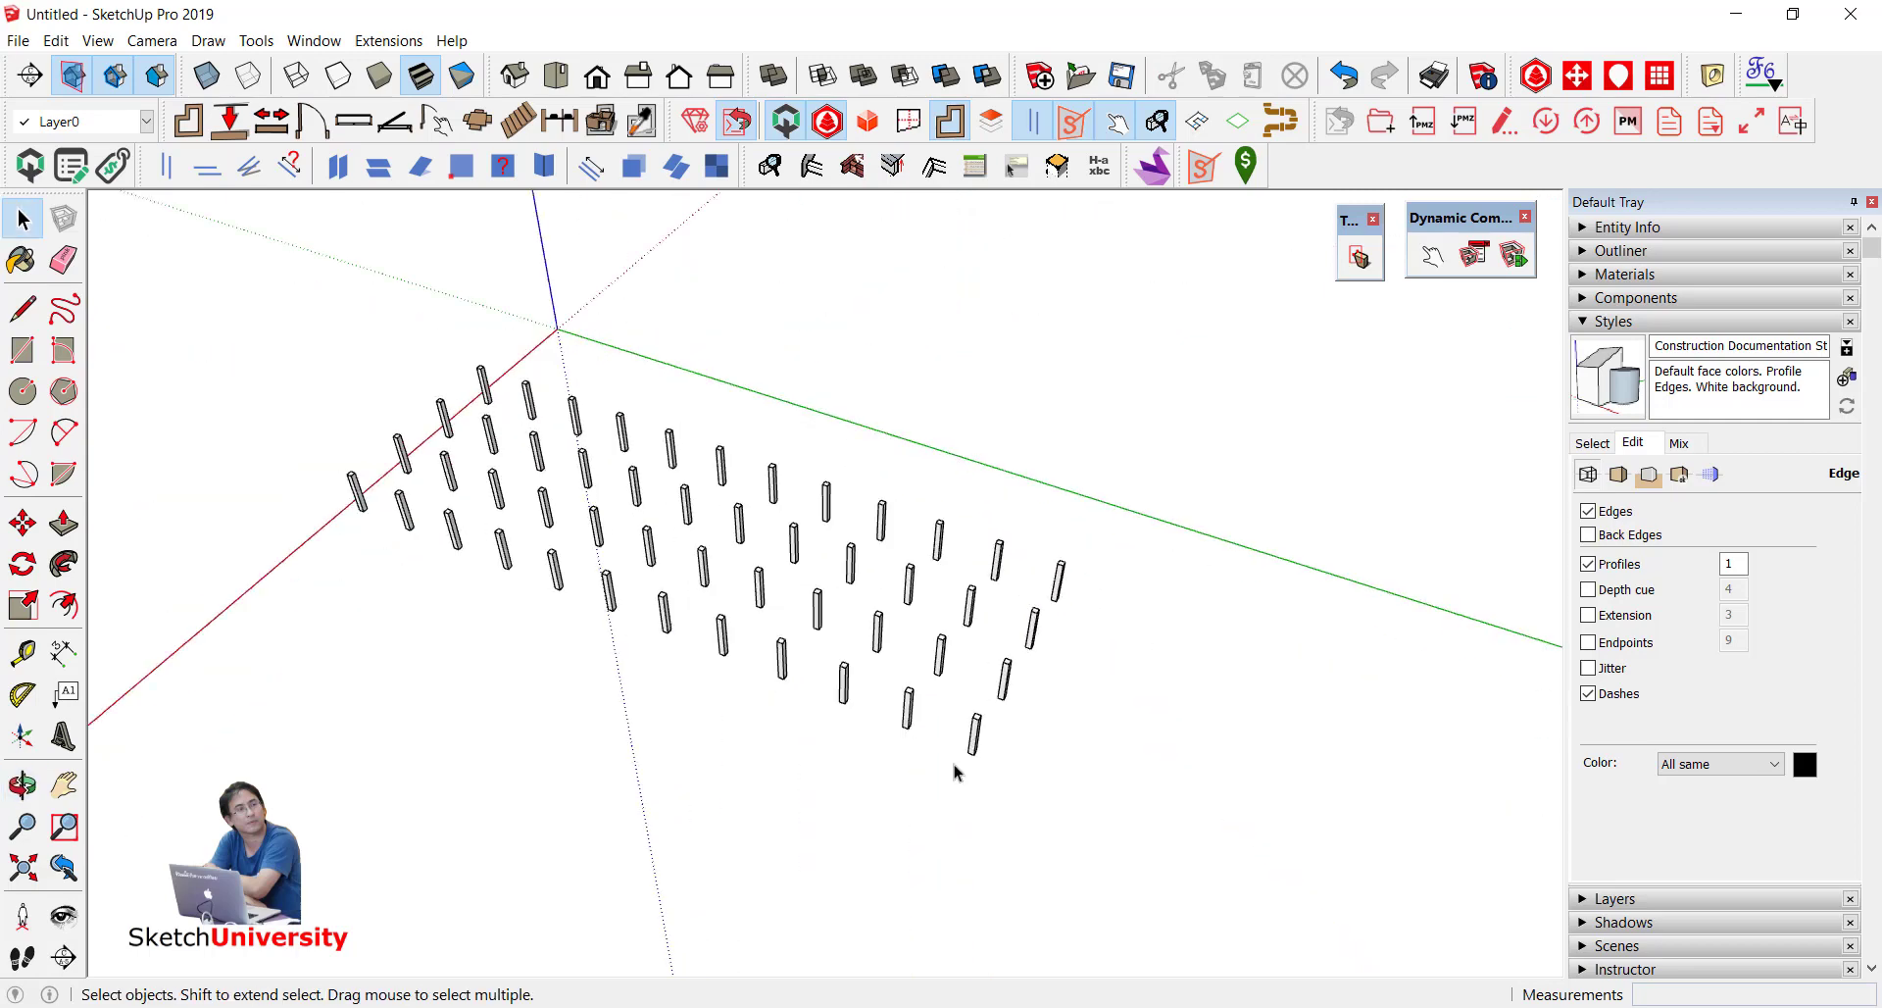
scroll(956, 773, "up", 3)
scroll(931, 747, "up", 2)
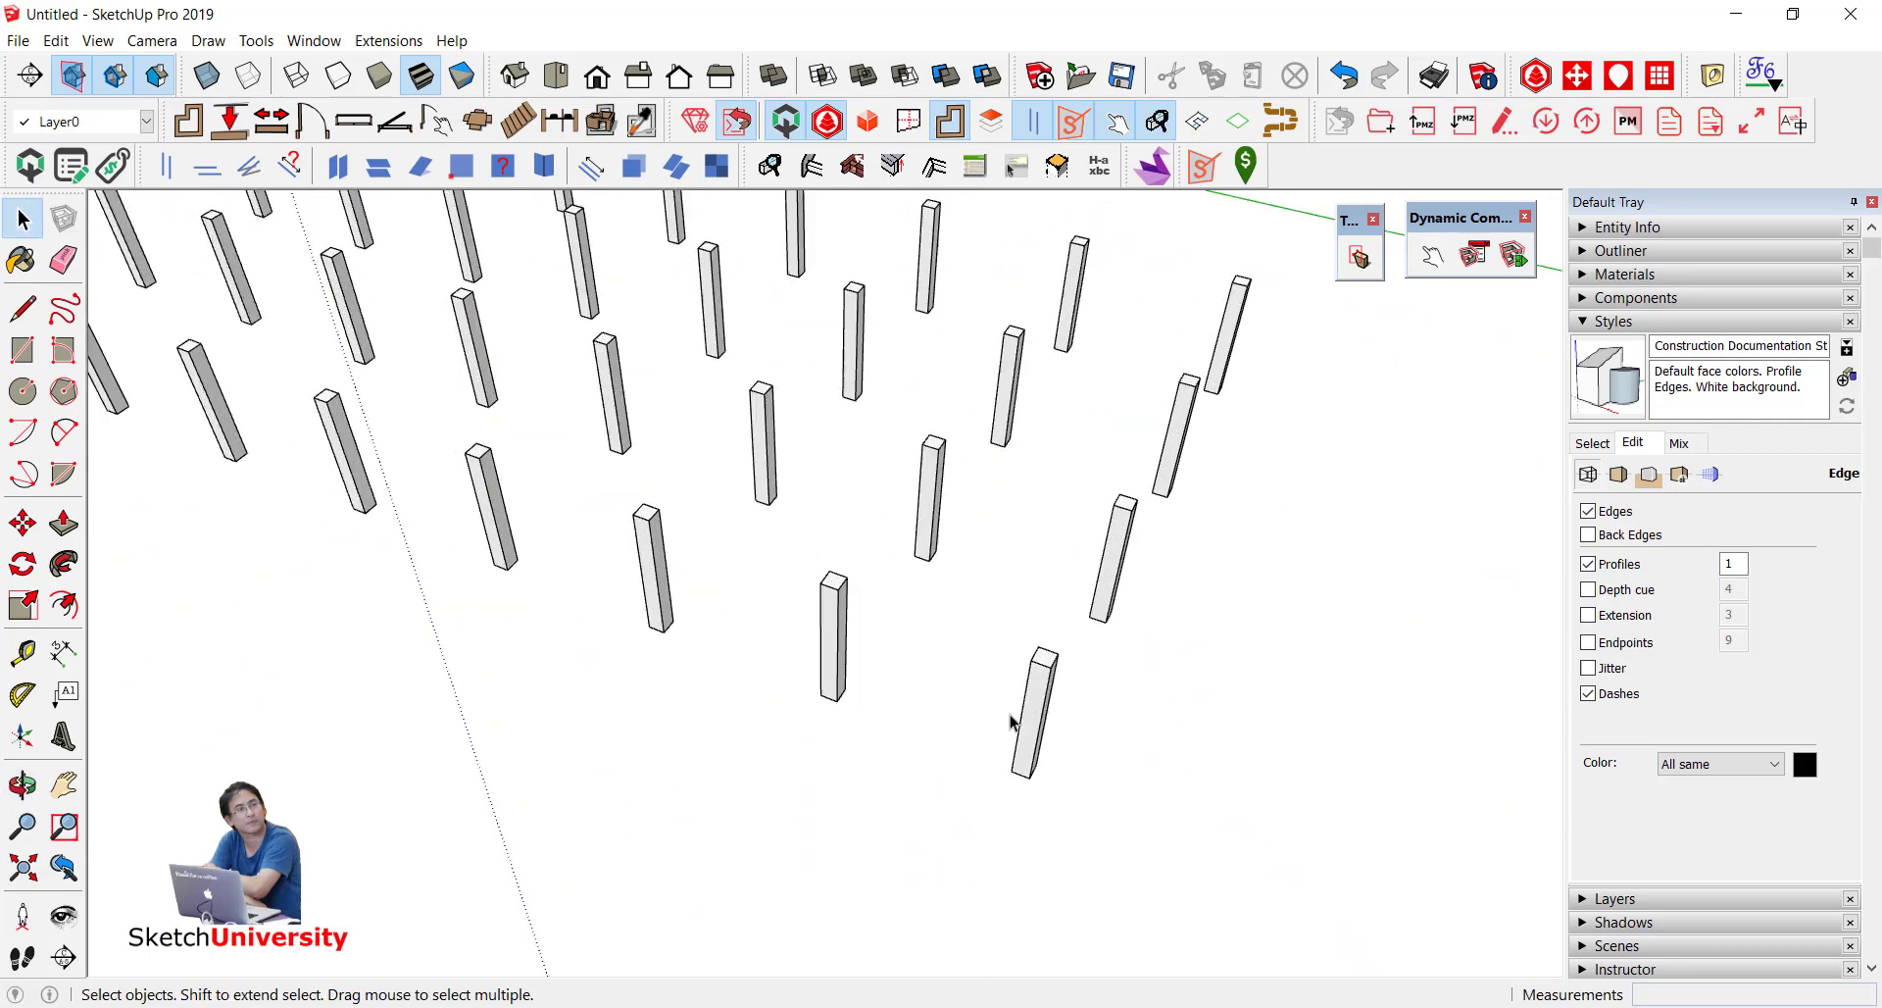
scroll(914, 720, "up", 2)
scroll(853, 628, "up", 2)
key("r")
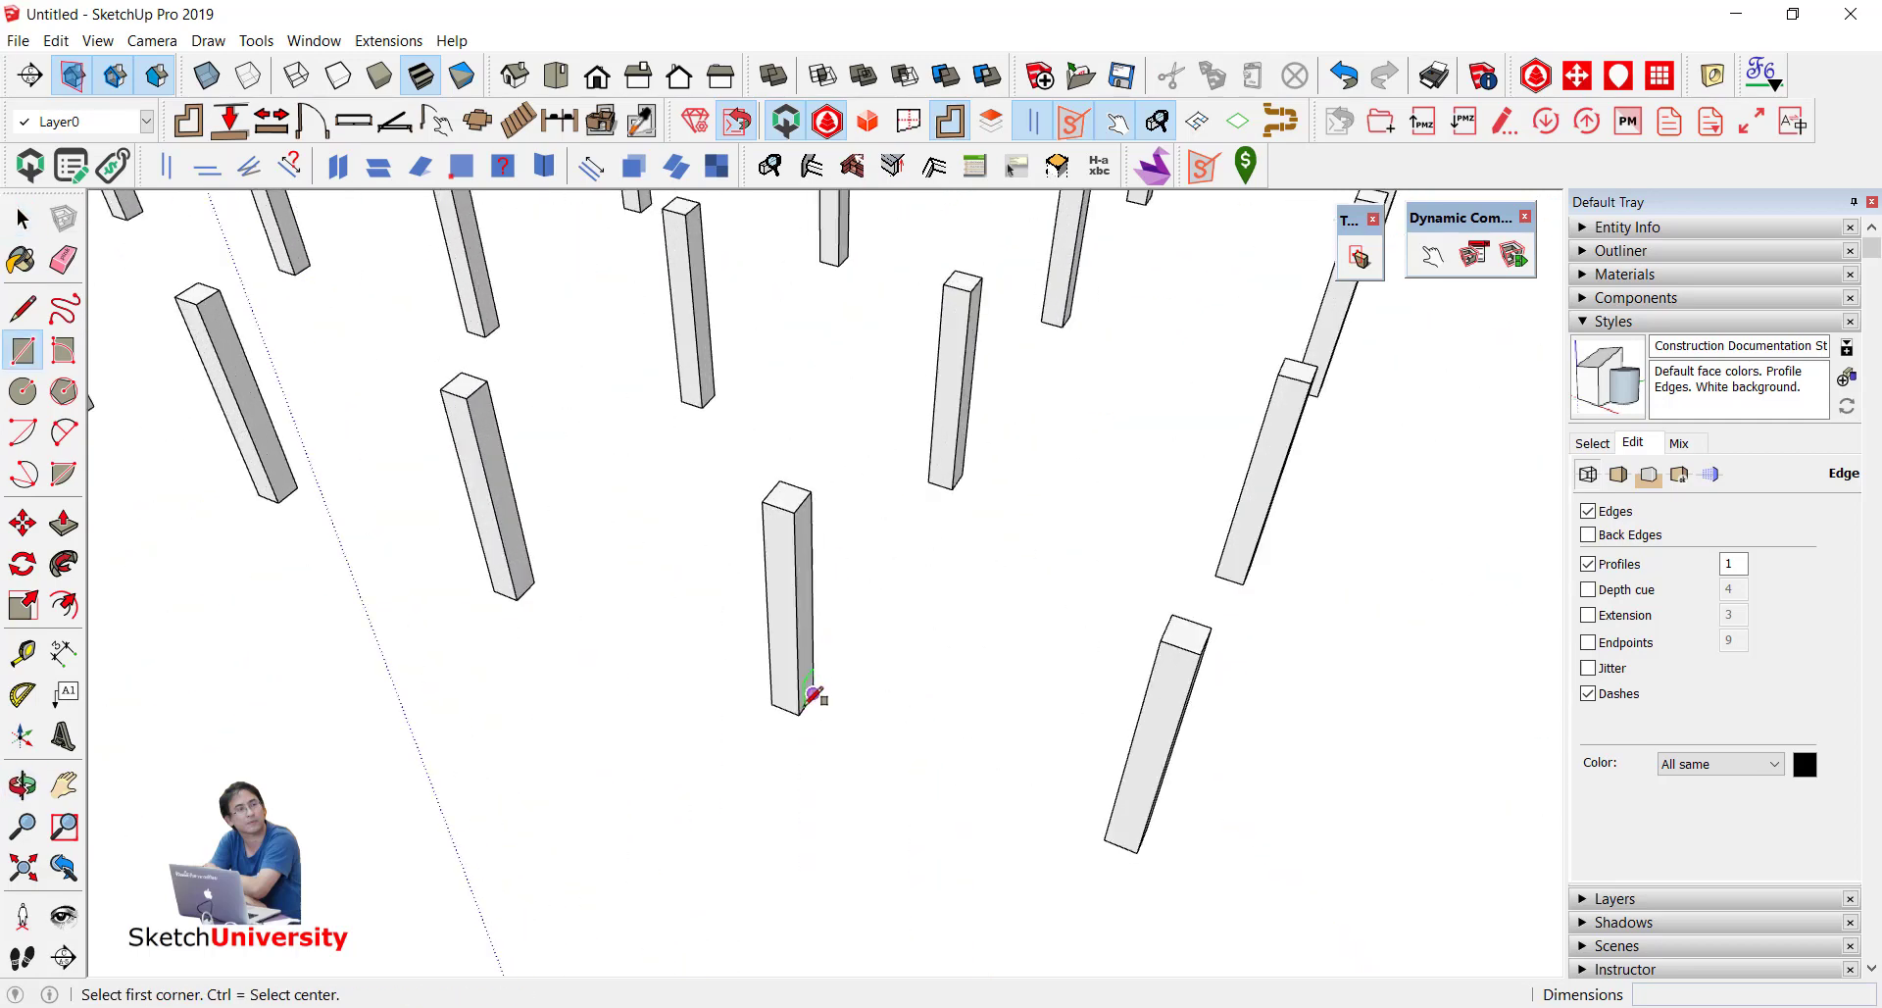
left_click(800, 714)
left_click(1163, 641)
middle_click_drag(1163, 641, 685, 462)
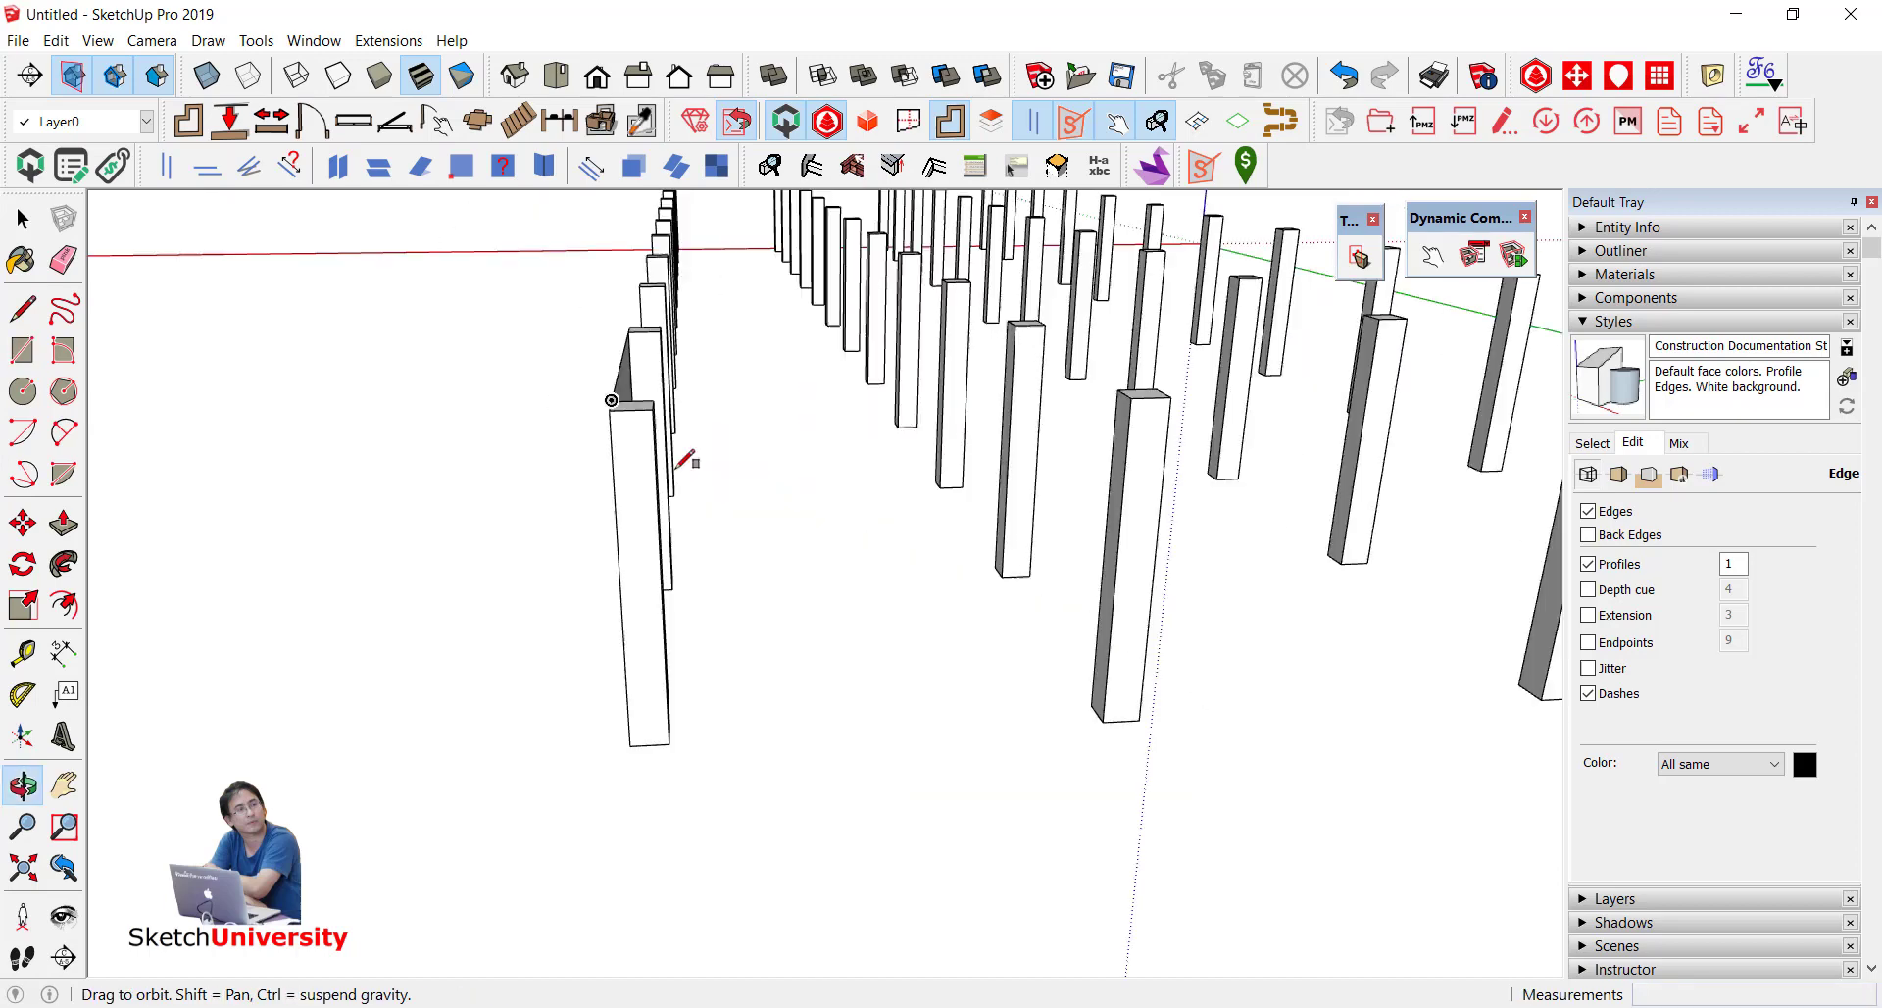
left_click(669, 726)
left_click(1168, 397)
middle_click_drag(1057, 570, 1021, 621)
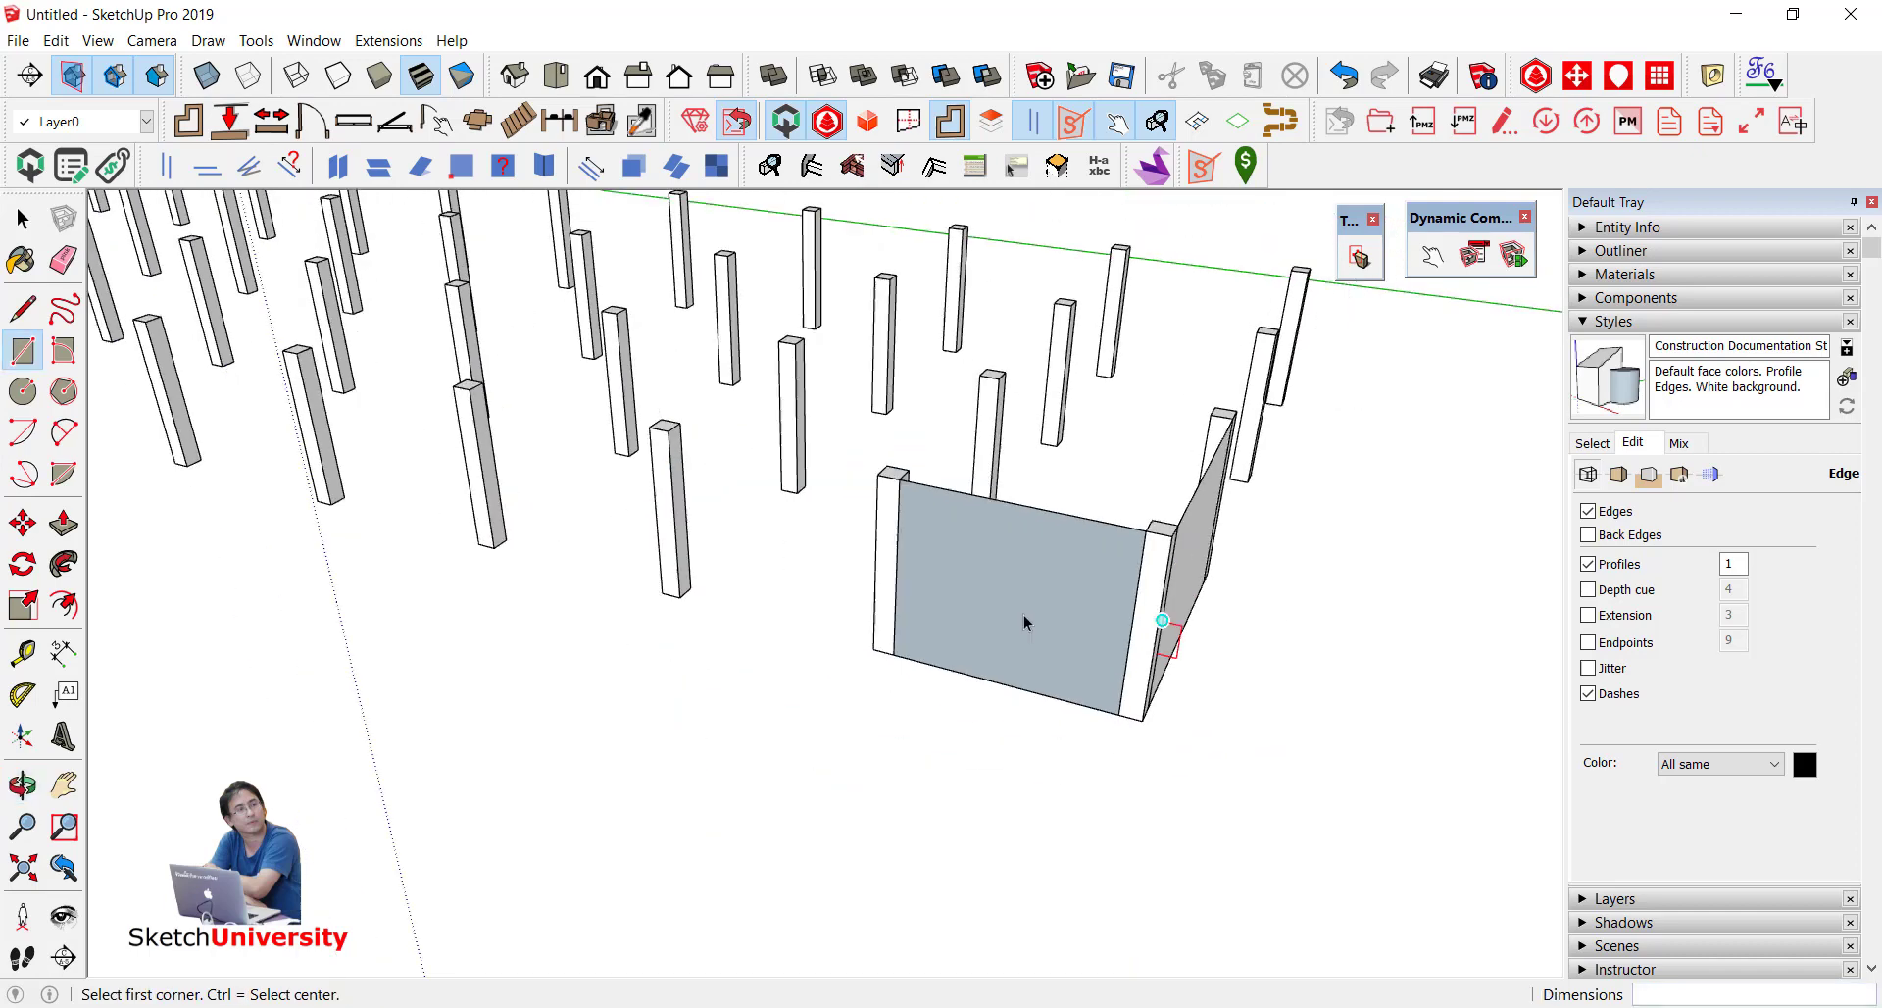
key("space")
left_click(1018, 608)
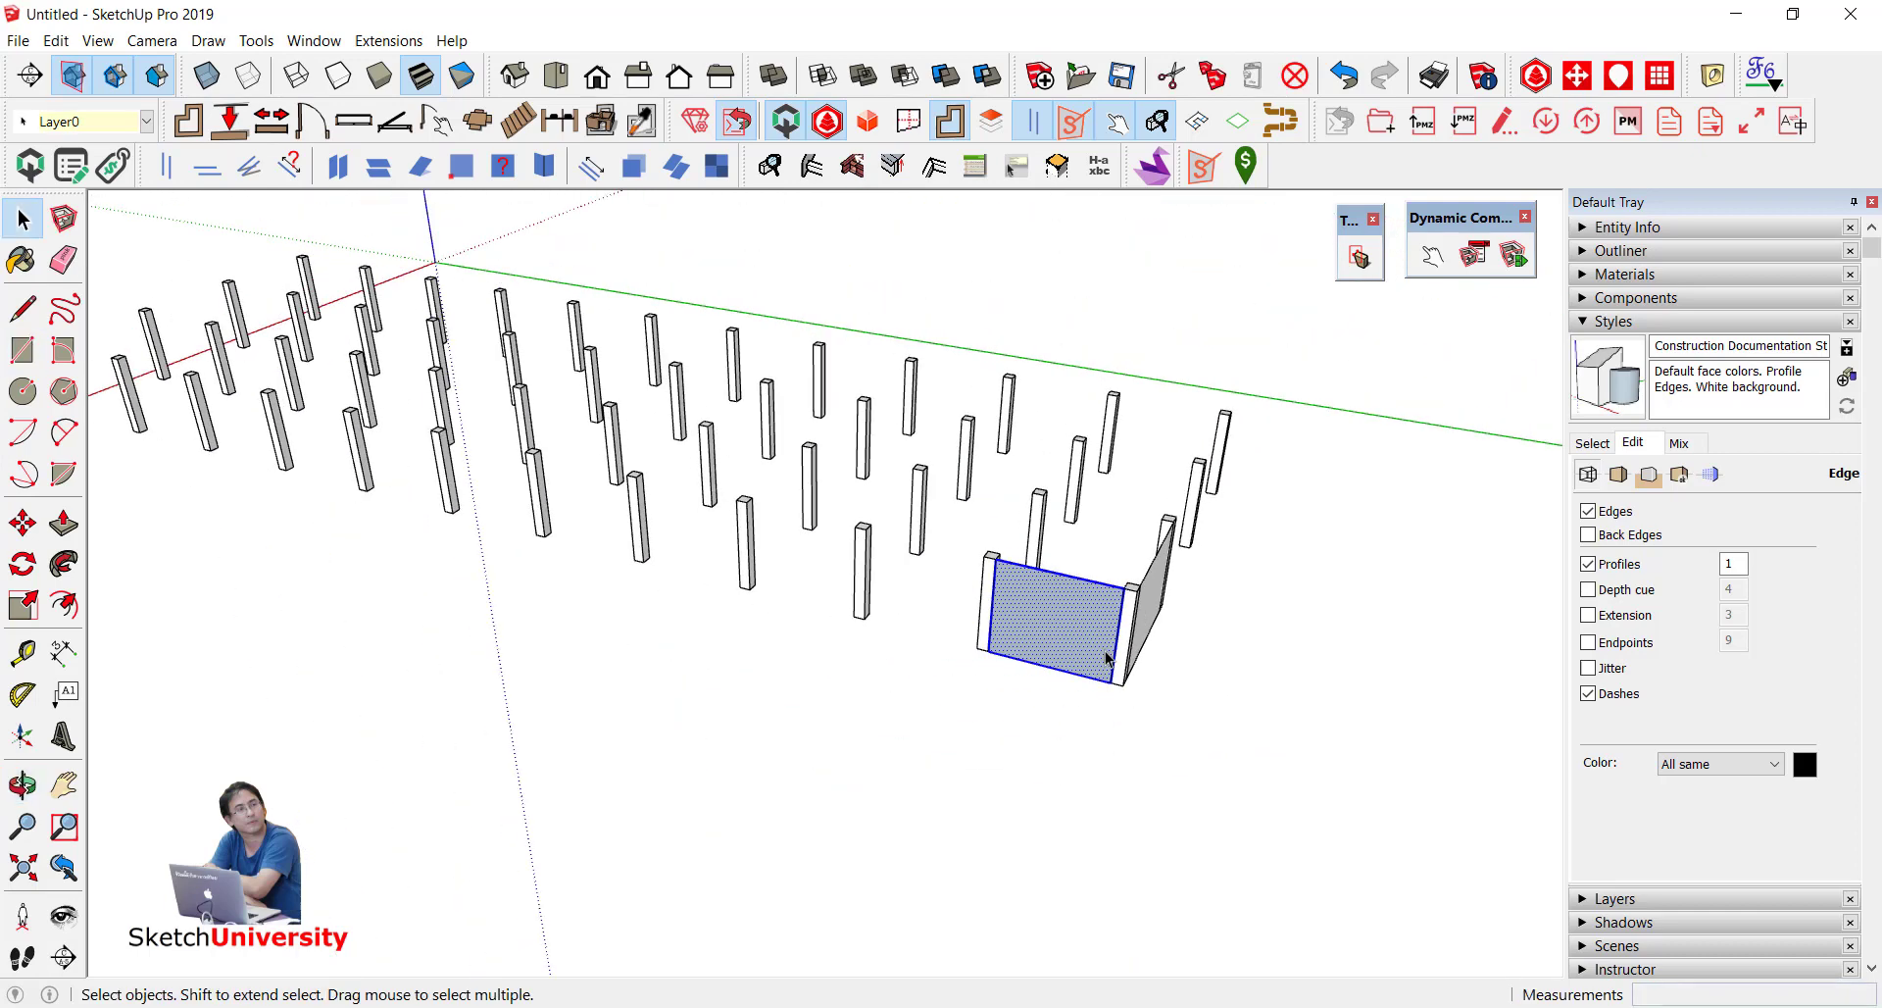
mouse_move(1103, 633)
middle_mouse_down()
mouse_move(1022, 719)
mouse_move(1084, 655)
mouse_move(1156, 496)
mouse_move(1295, 543)
mouse_move(1042, 533)
mouse_move(774, 476)
mouse_move(1189, 466)
mouse_move(1248, 564)
middle_mouse_up()
left_click(1084, 655, "shift")
key("Delete")
scroll(1084, 655, "down", 5)
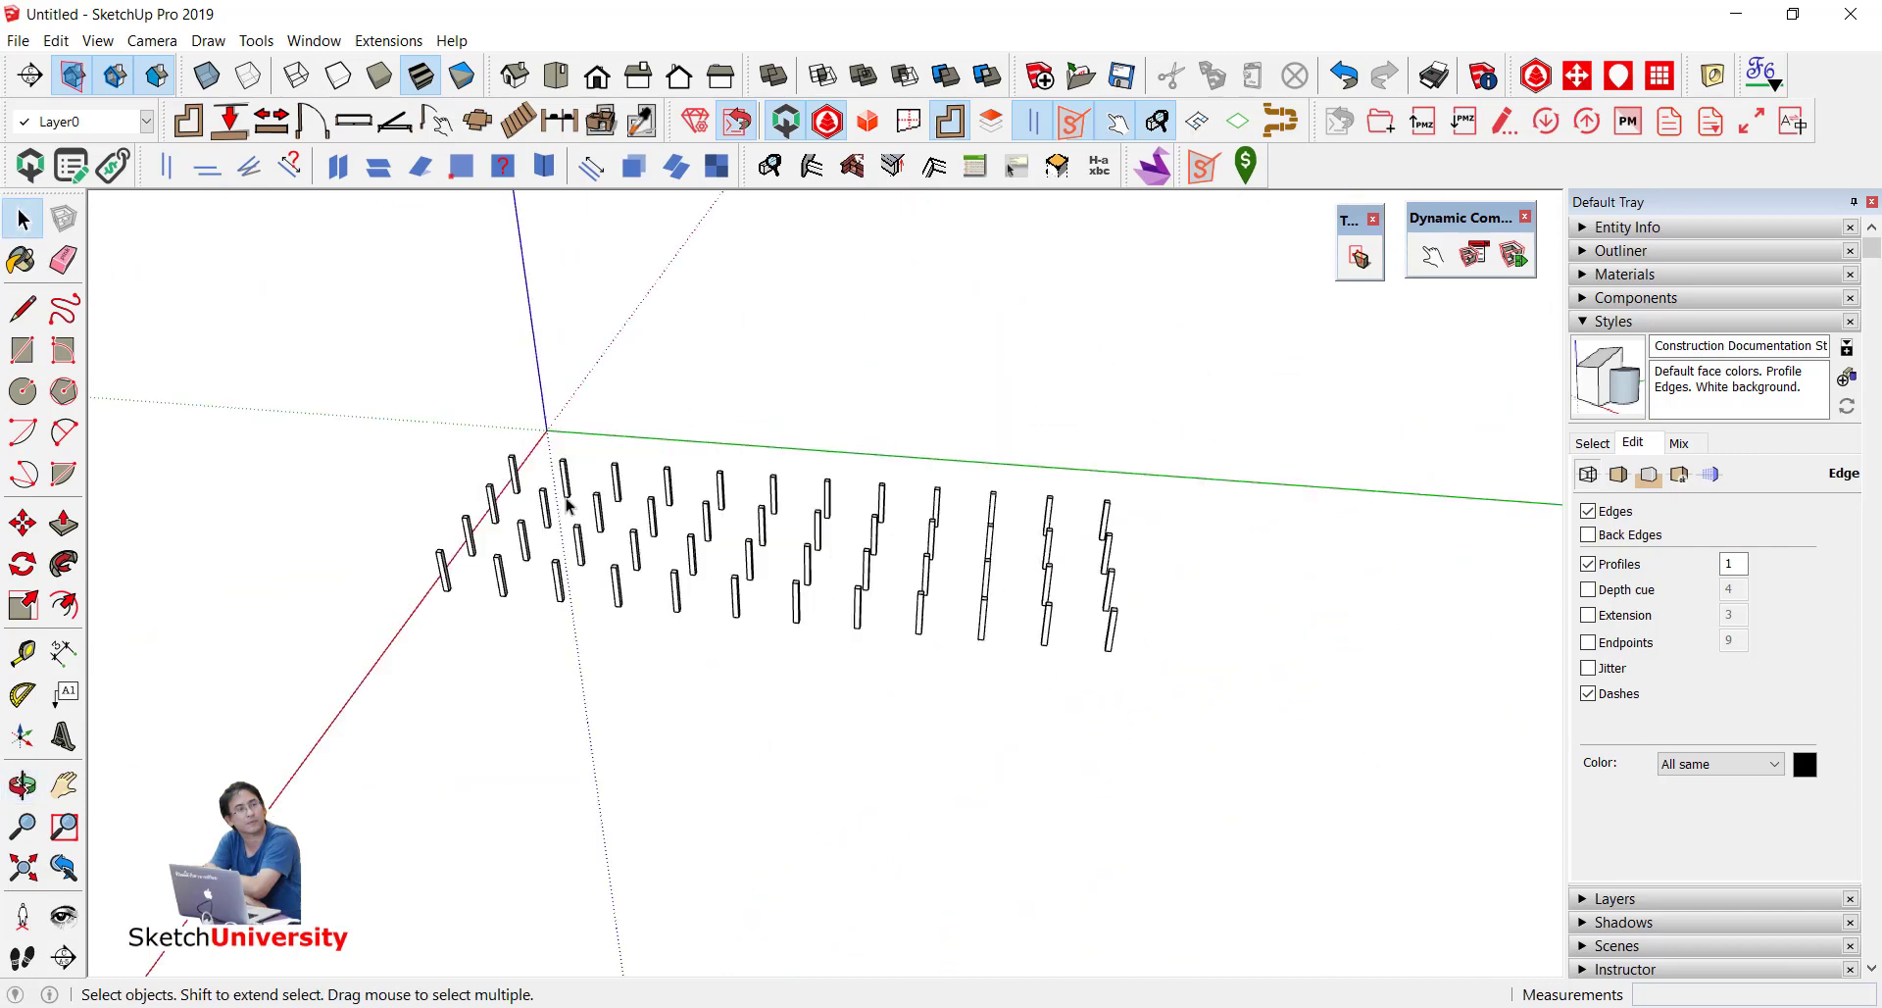
middle_click_drag(571, 506, 651, 571)
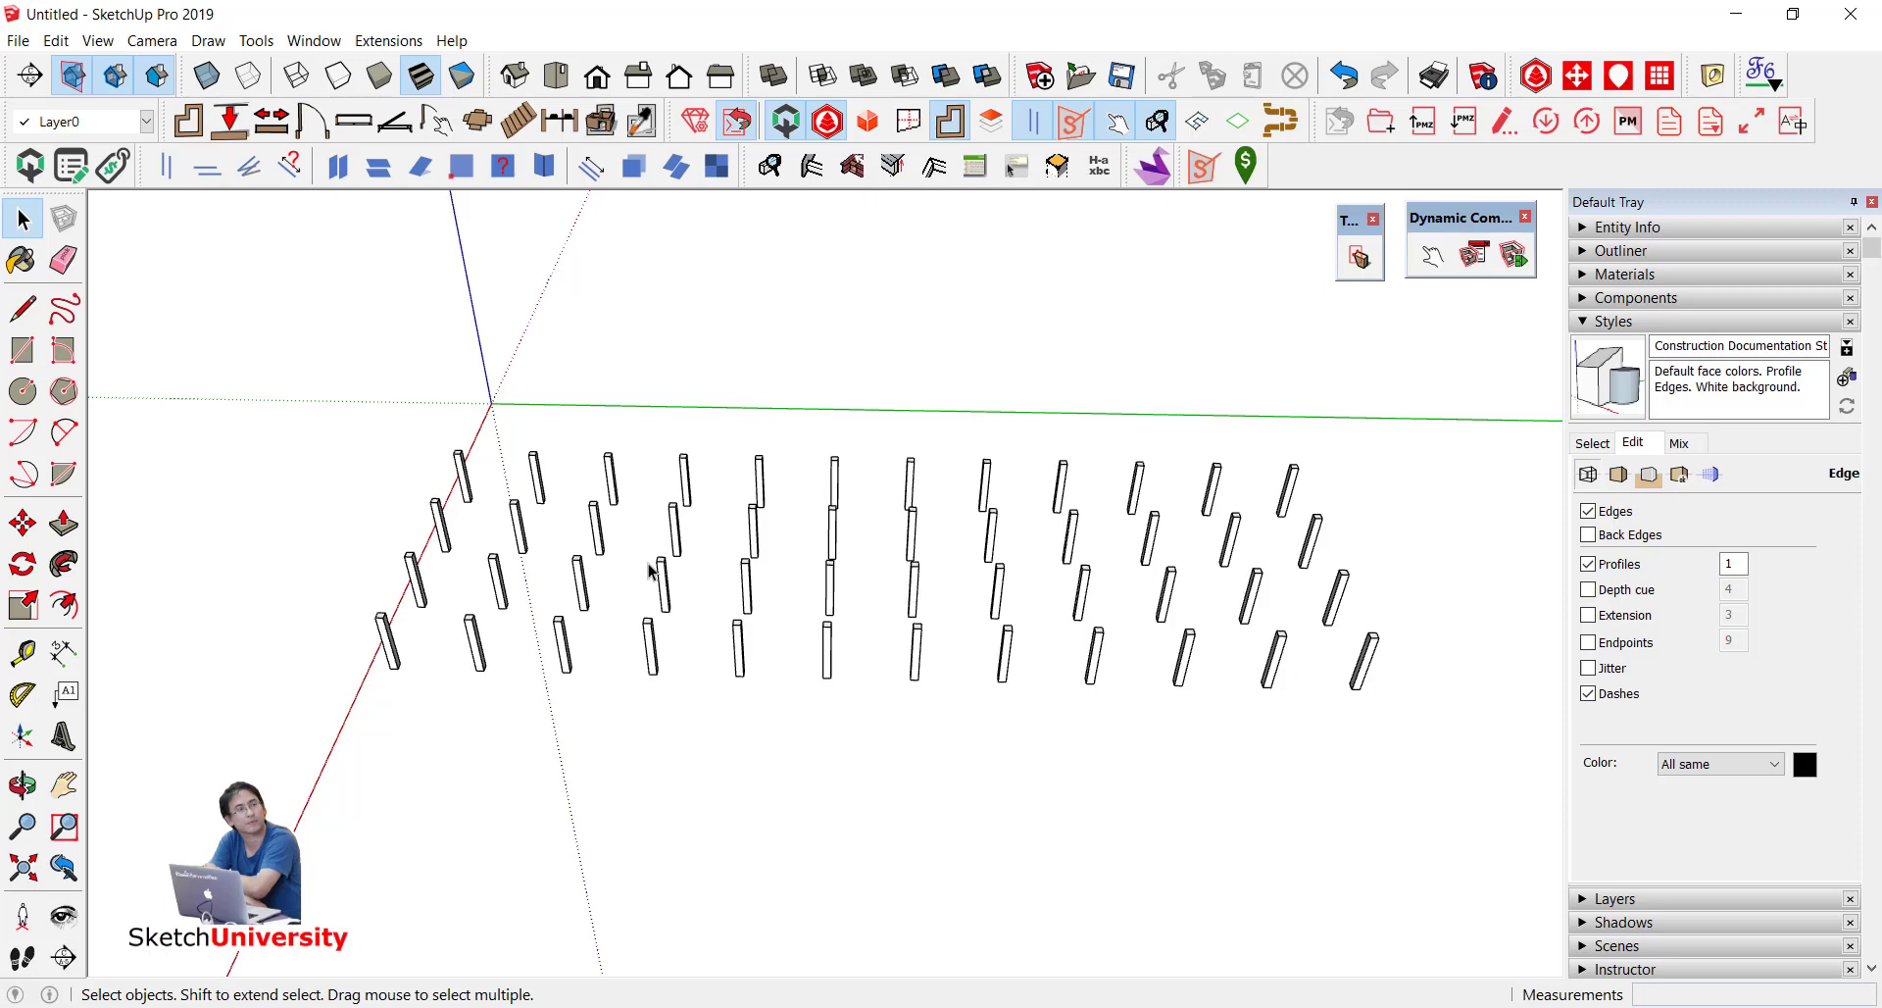
Step: Draw a floor rectangle from the first corner post's base to the opposite corner post
middle_click_drag(652, 571, 1034, 764)
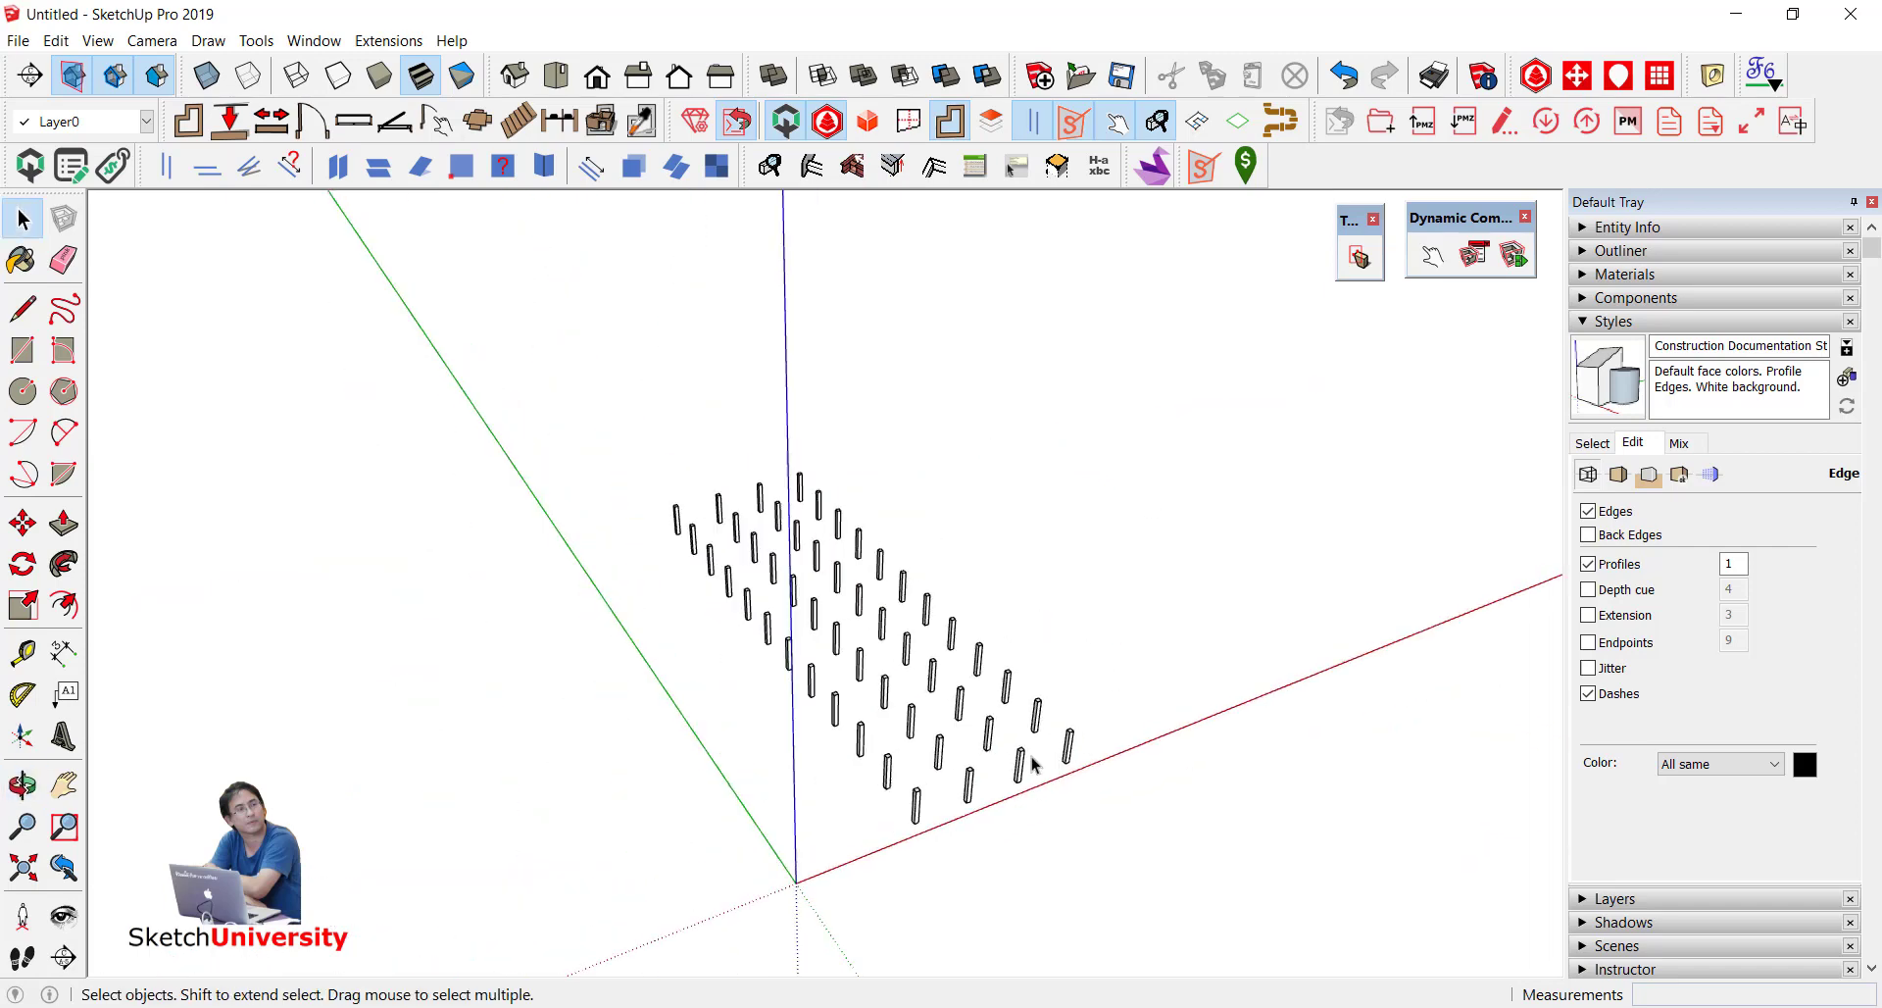
scroll(970, 814, "up", 2)
scroll(887, 863, "up", 2)
scroll(838, 851, "up", 3)
scroll(819, 841, "up", 2)
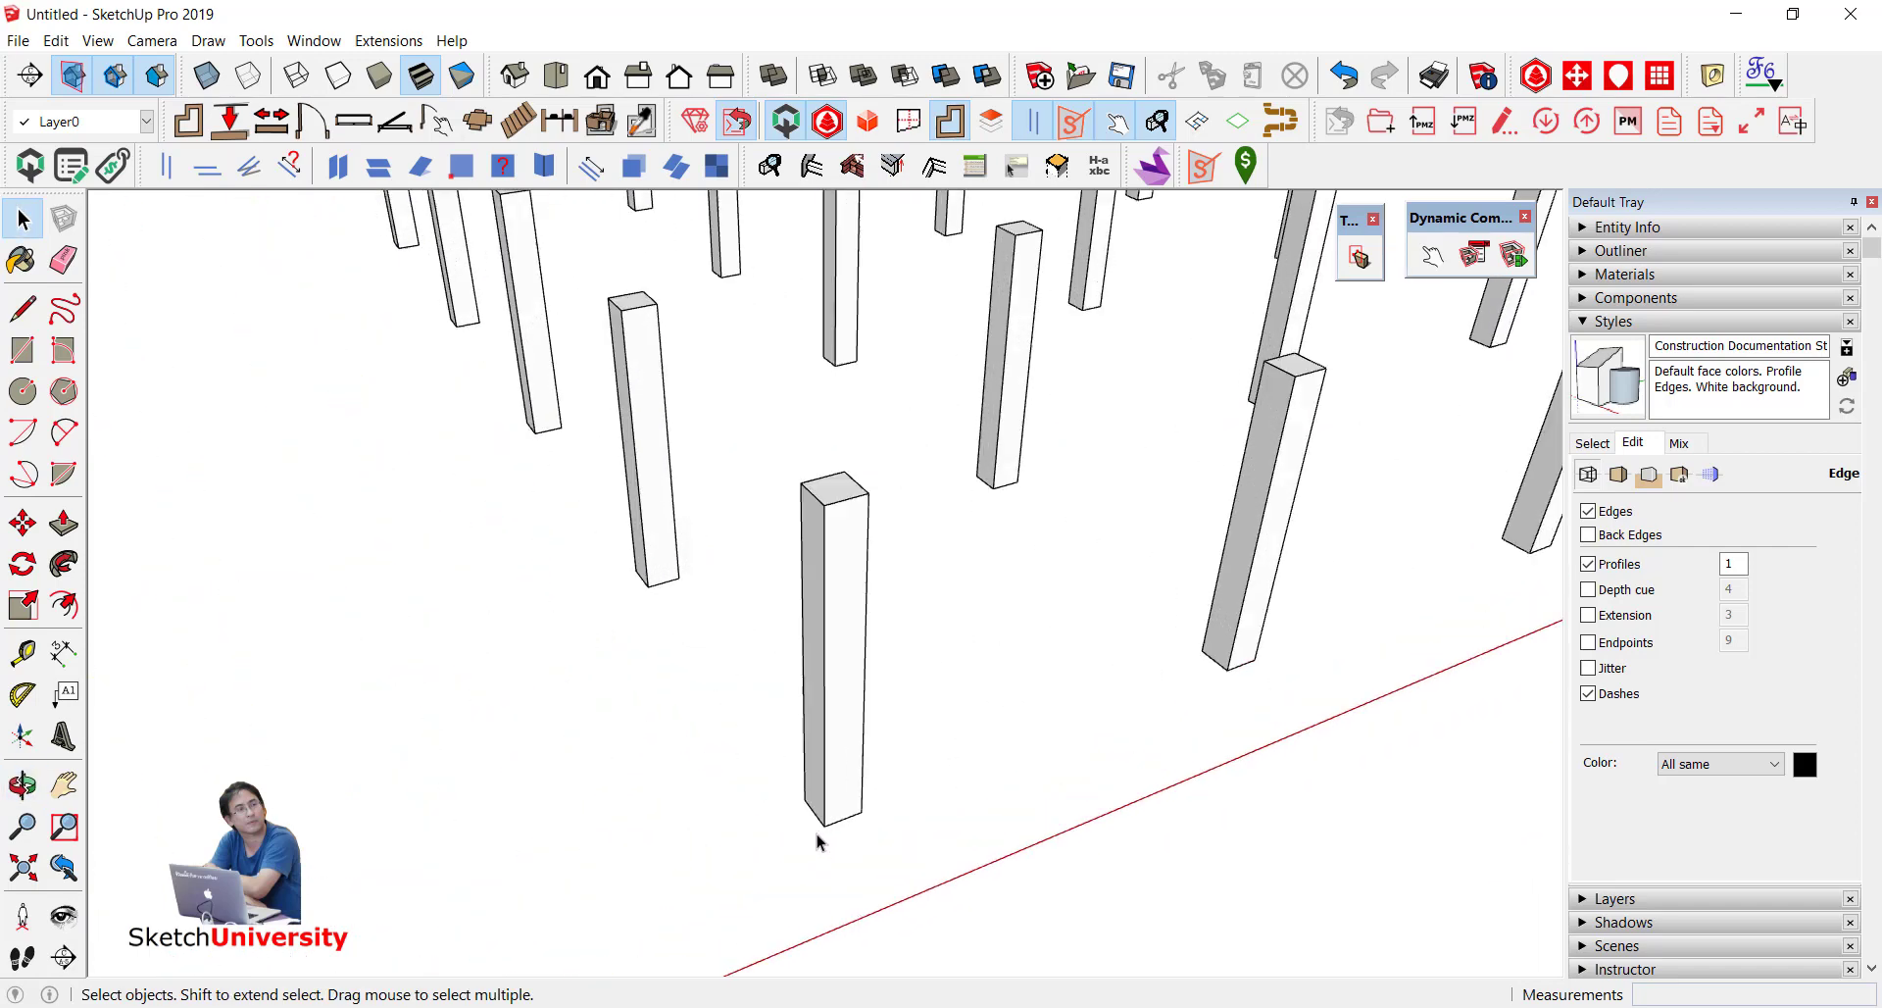
scroll(819, 841, "up", 2)
key("r")
left_click(826, 822)
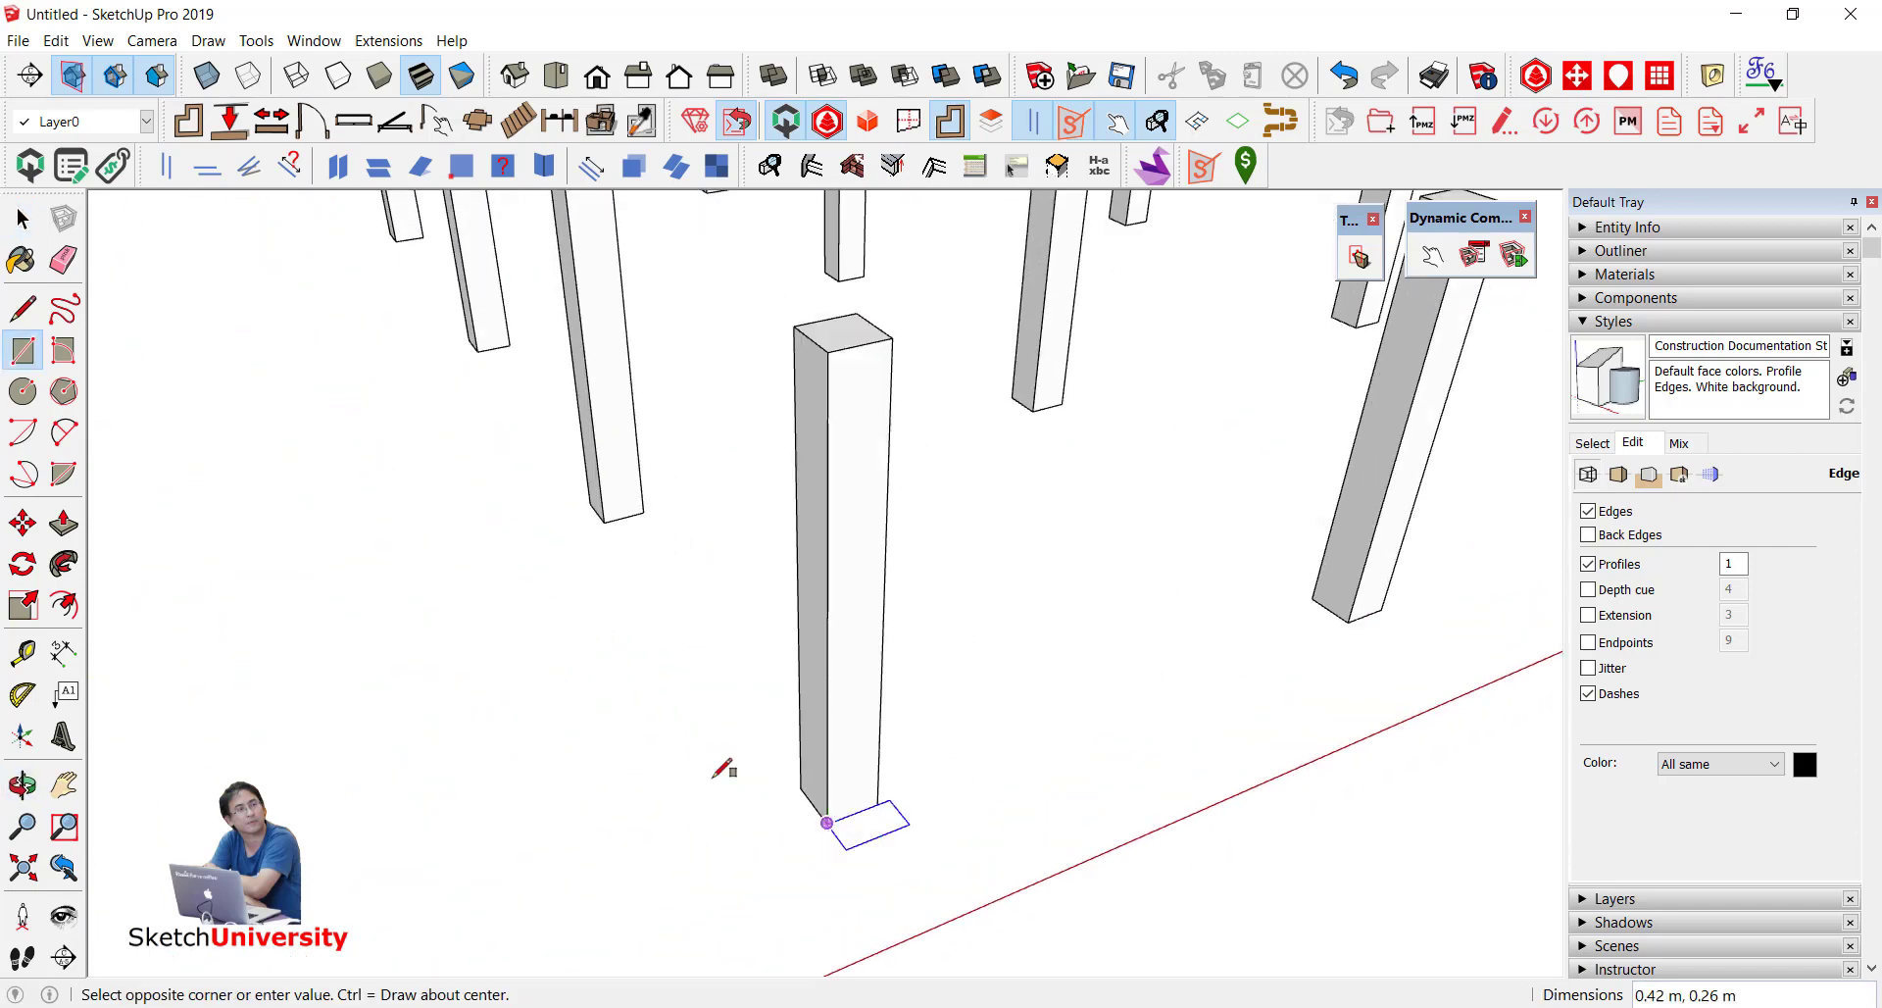
scroll(1205, 542, "down", 4)
scroll(219, 613, "down", 3)
scroll(1108, 568, "down", 2)
scroll(1192, 637, "up", 1)
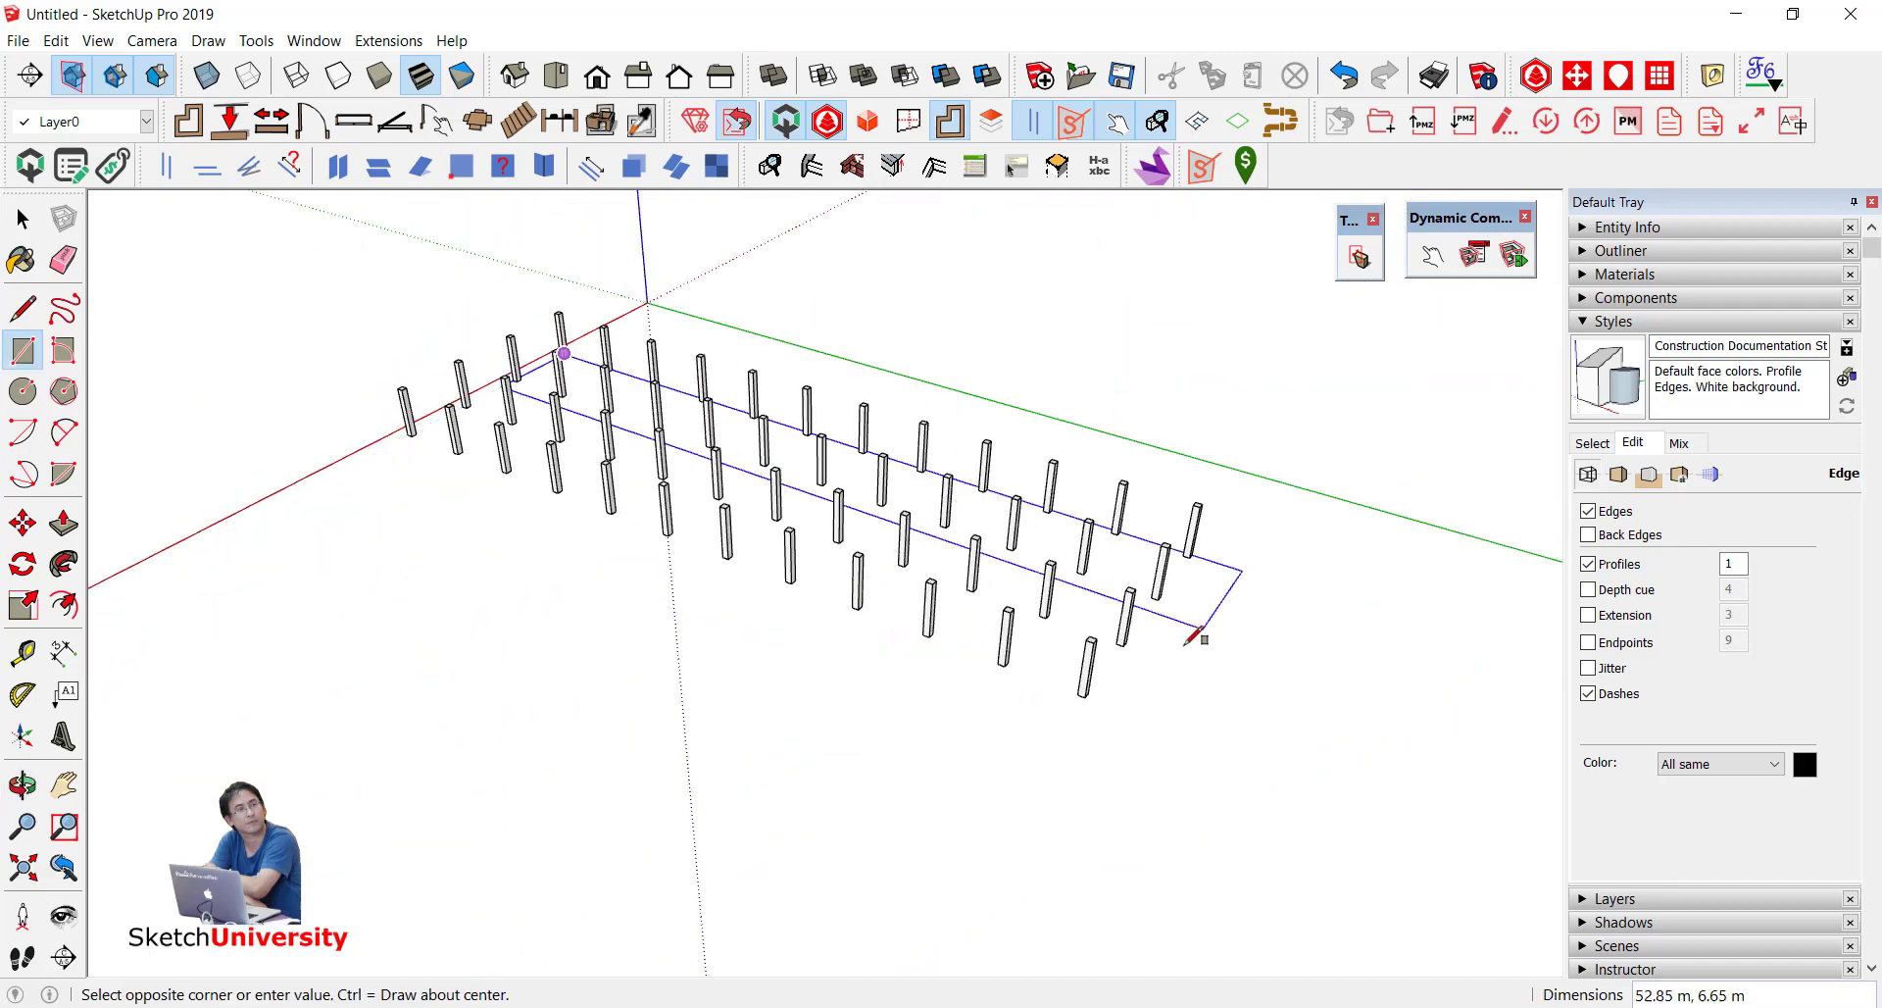
scroll(1191, 637, "up", 3)
scroll(1084, 693, "up", 3)
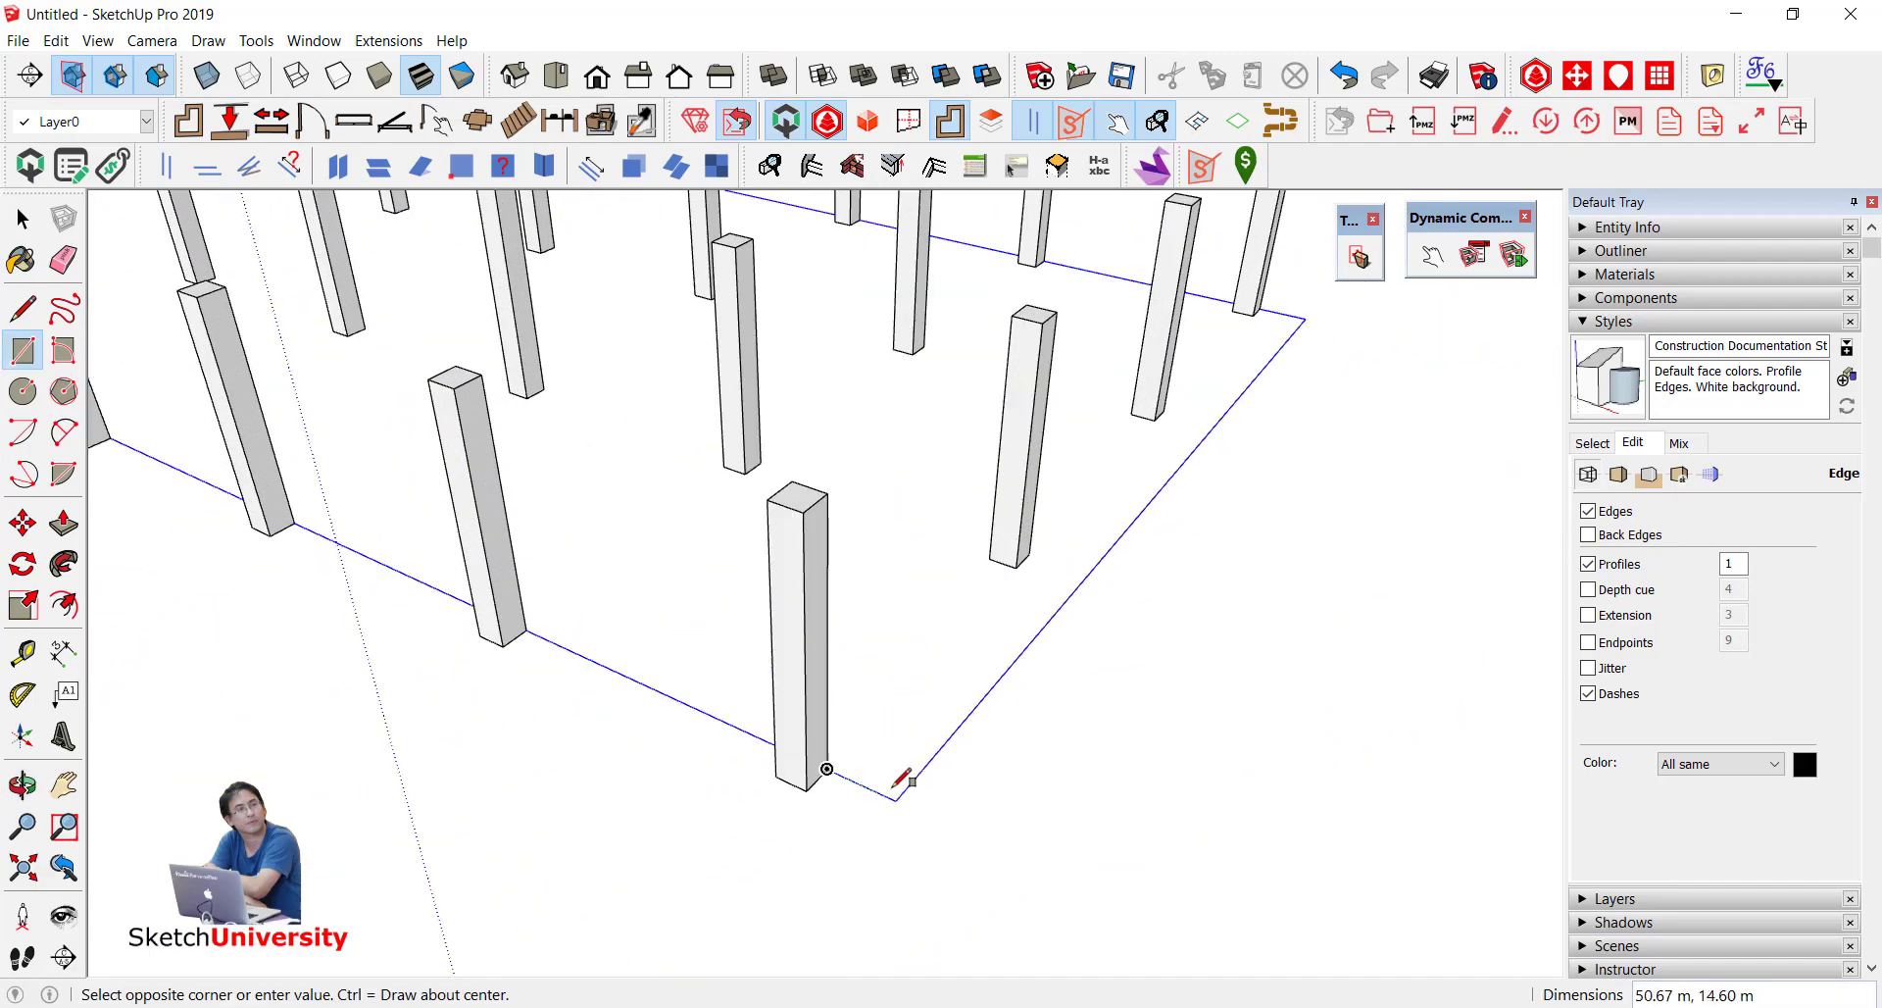
left_click(806, 789)
scroll(1219, 693, "down", 3)
scroll(1167, 588, "down", 2)
key("space")
mouse_move(1167, 588)
middle_mouse_down()
mouse_move(967, 605)
mouse_move(945, 694)
middle_mouse_up()
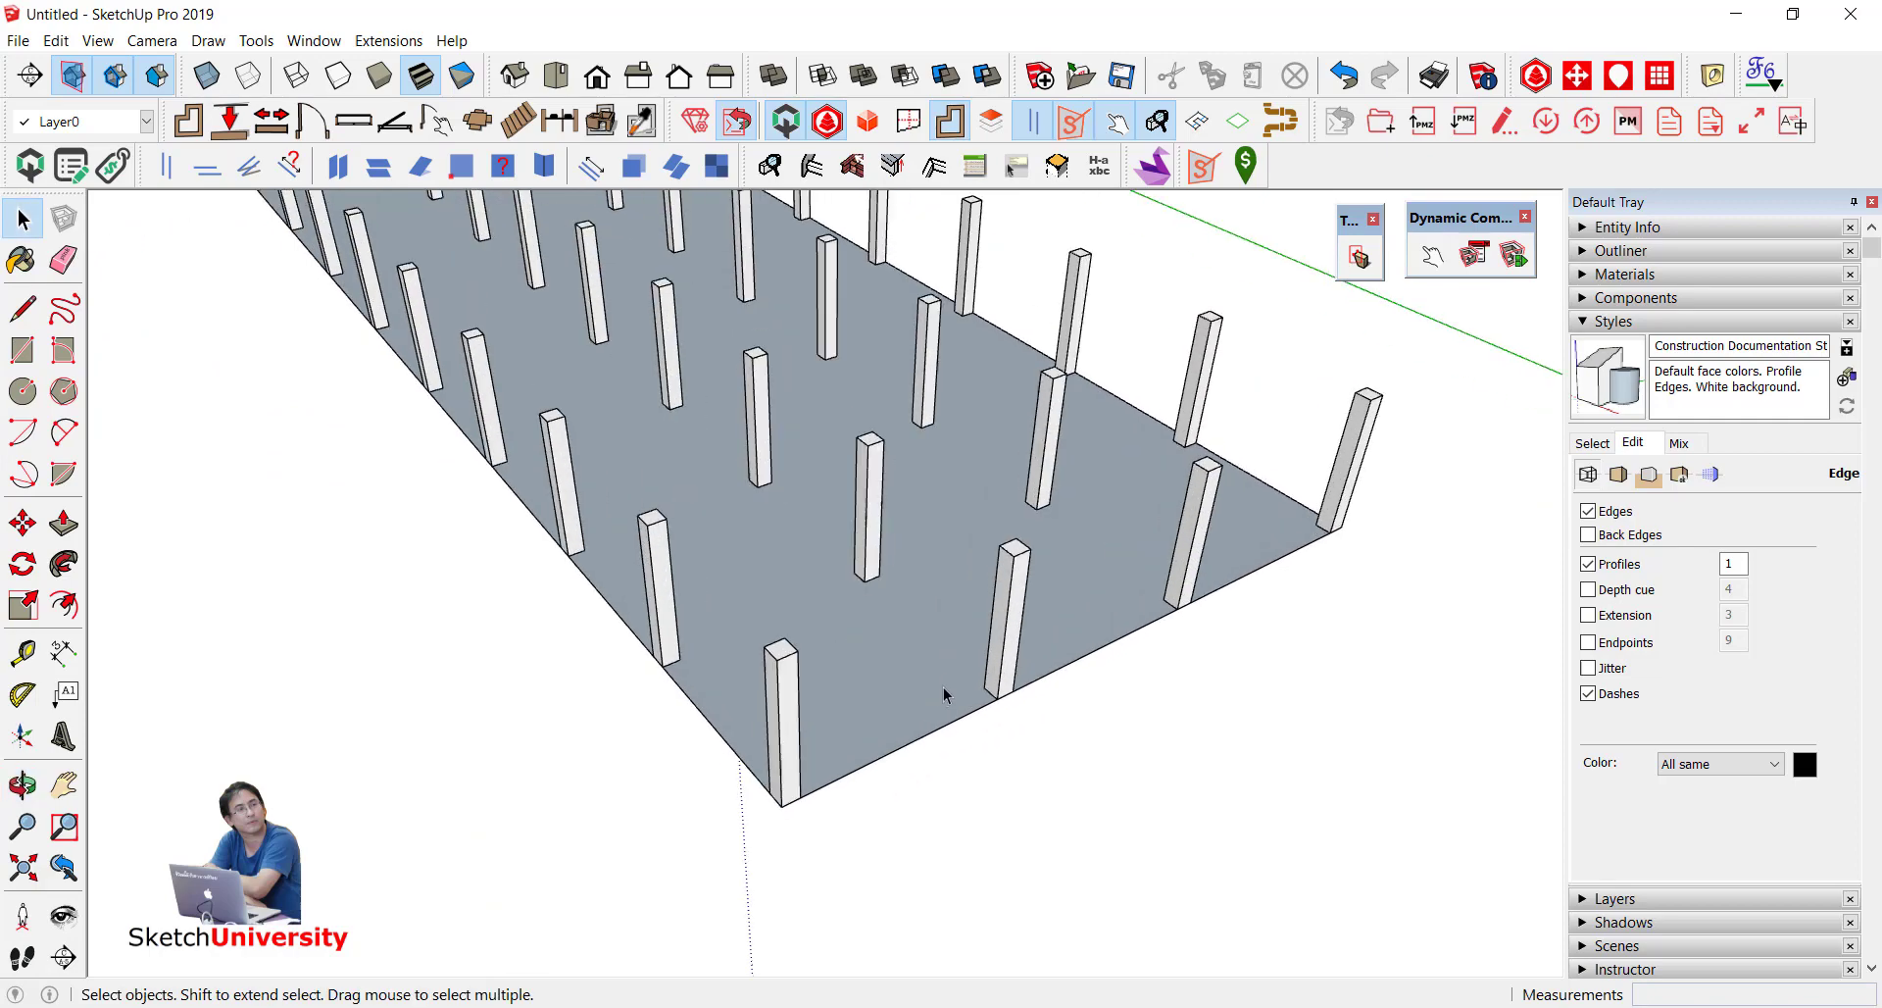
scroll(946, 694, "up", 3)
scroll(937, 705, "up", 2)
scroll(971, 723, "up", 3)
Step: Offset the floor's edge inward by 0.15 m to create the perimeter strip
key("f")
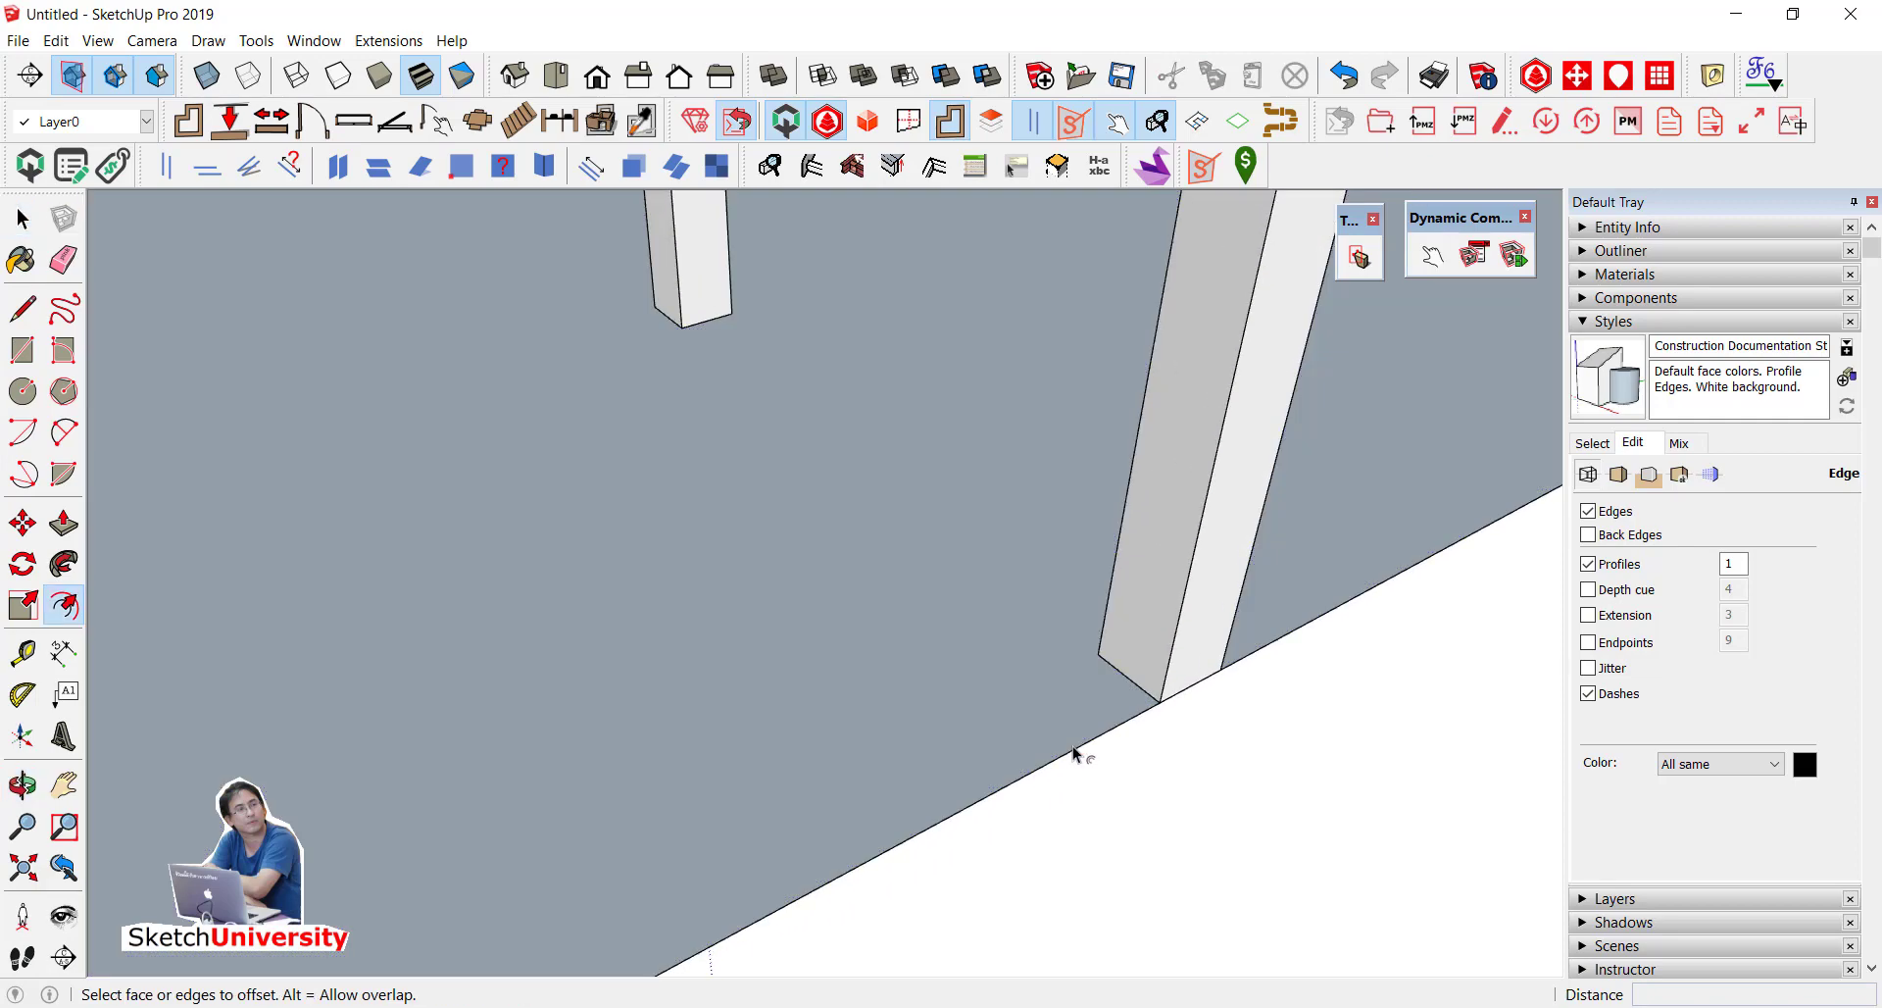
left_click(1105, 725)
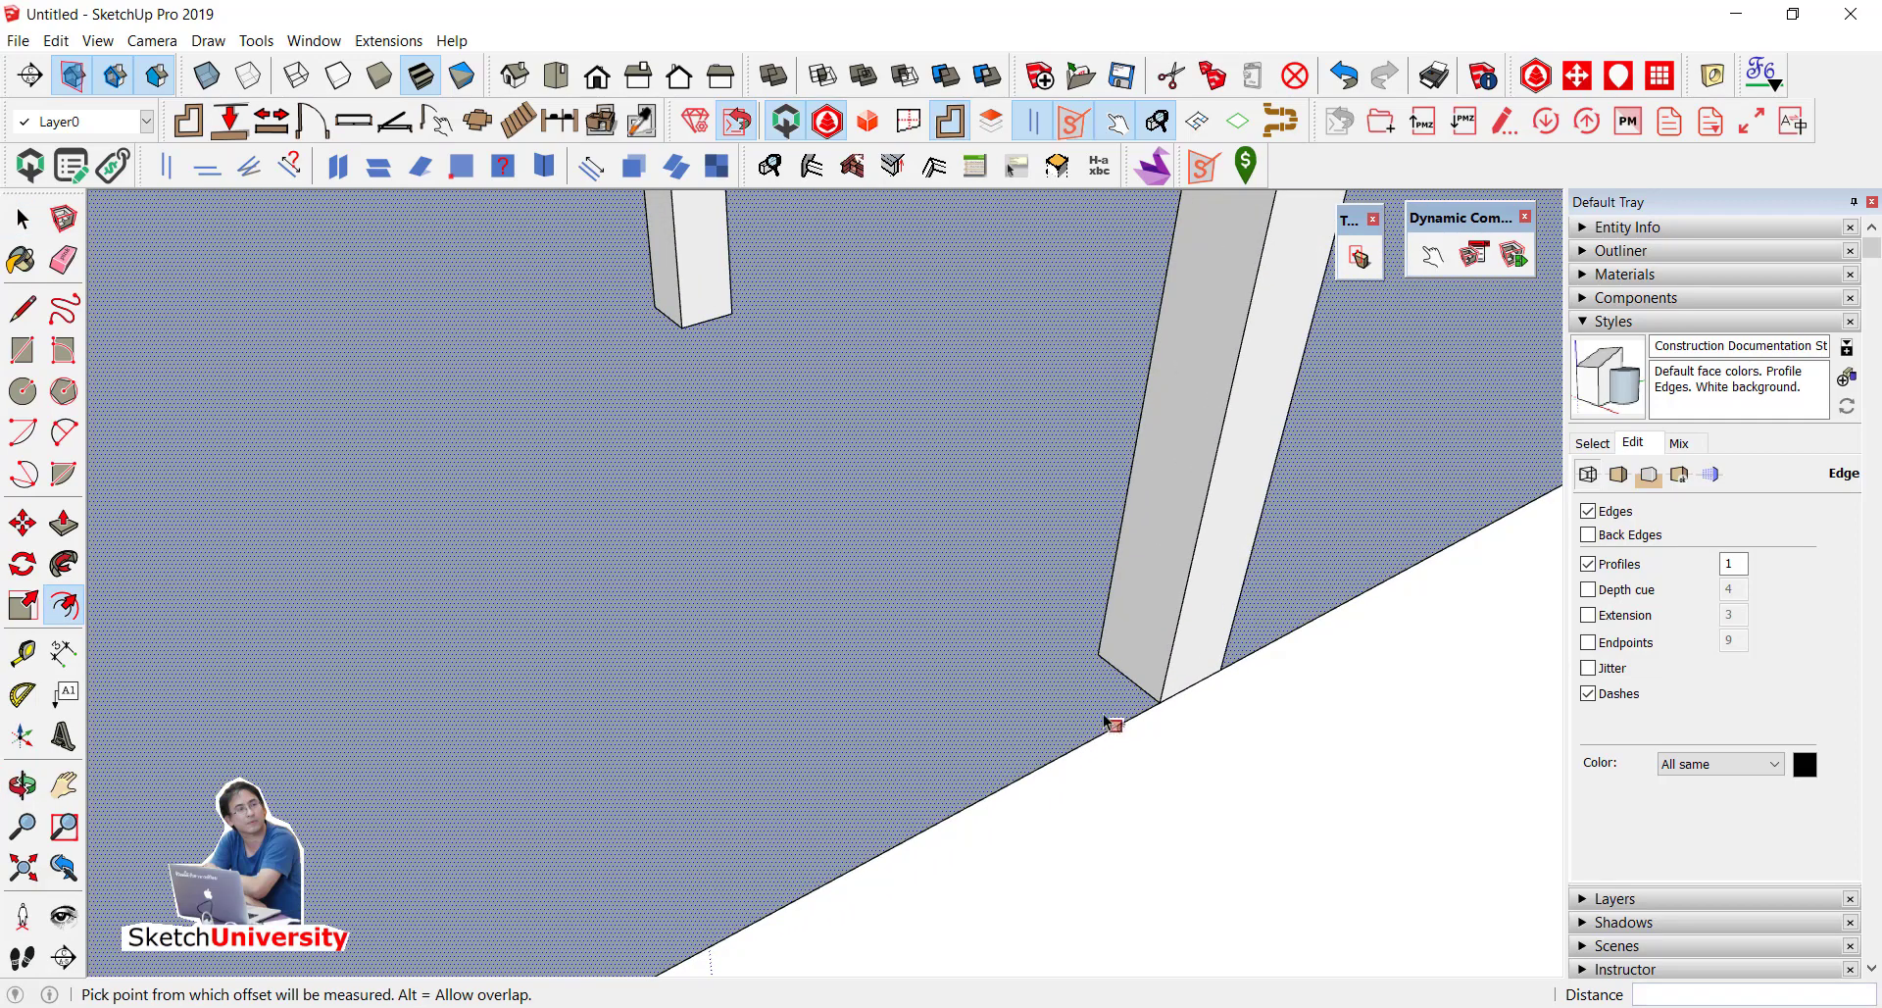
left_click(1105, 723)
type(".15")
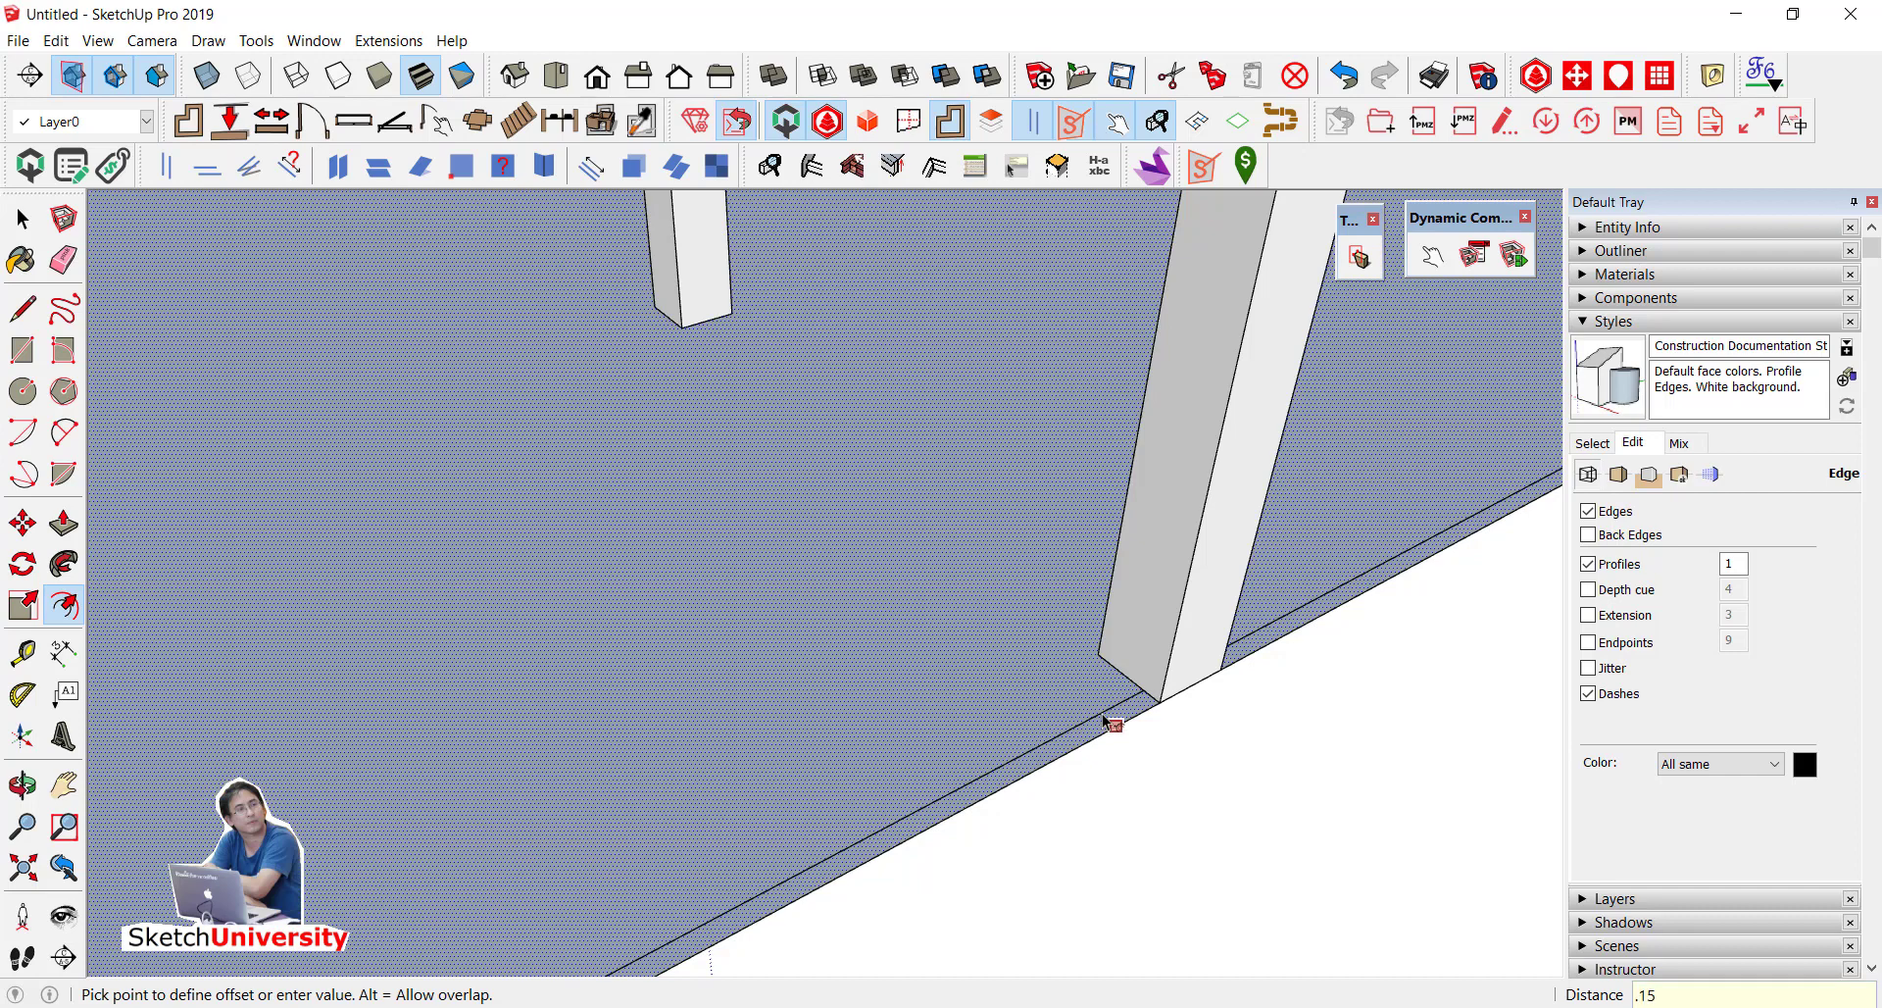
key("Return")
key("space")
scroll(1053, 765, "down", 3)
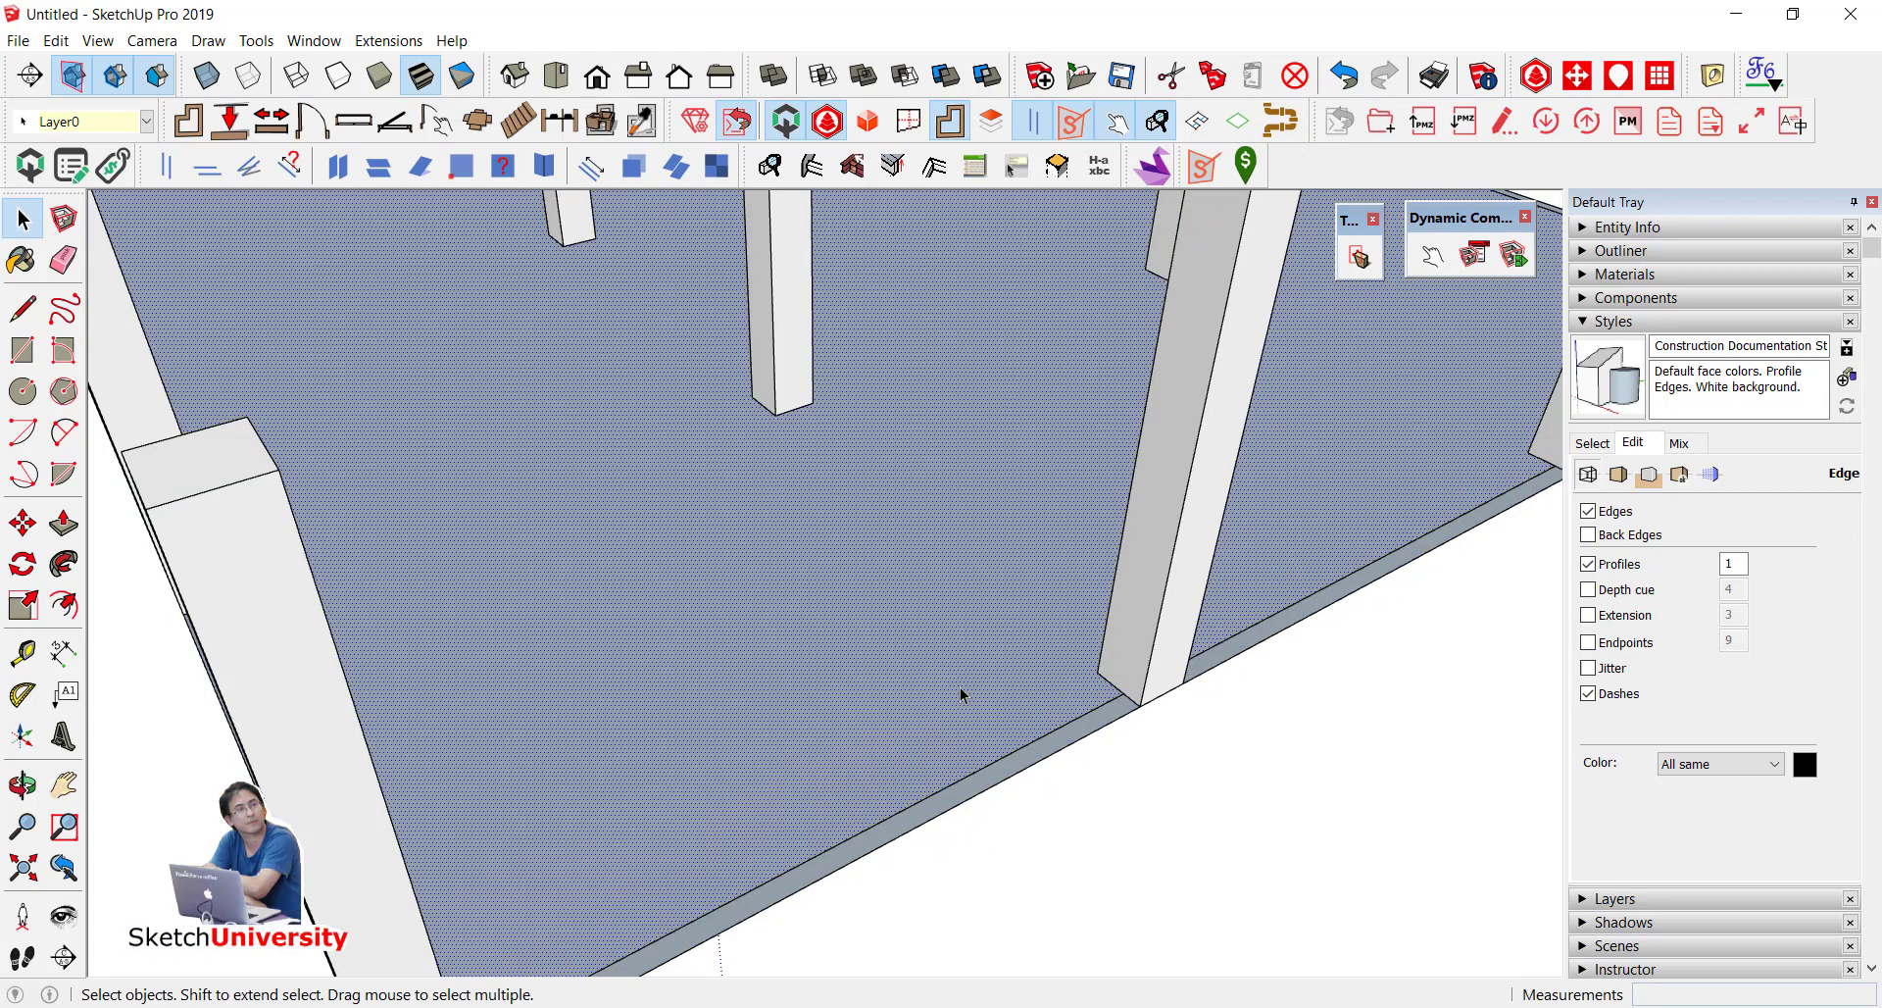
scroll(961, 694, "down", 3)
scroll(1100, 781, "down", 3)
scroll(1126, 638, "down", 3)
mouse_move(1126, 638)
middle_mouse_down()
mouse_move(1080, 674)
mouse_move(945, 504)
mouse_move(638, 487)
mouse_move(441, 507)
mouse_move(399, 589)
middle_mouse_up()
scroll(720, 670, "up", 3)
Step: Select the whole perimeter strip
scroll(743, 692, "up", 3)
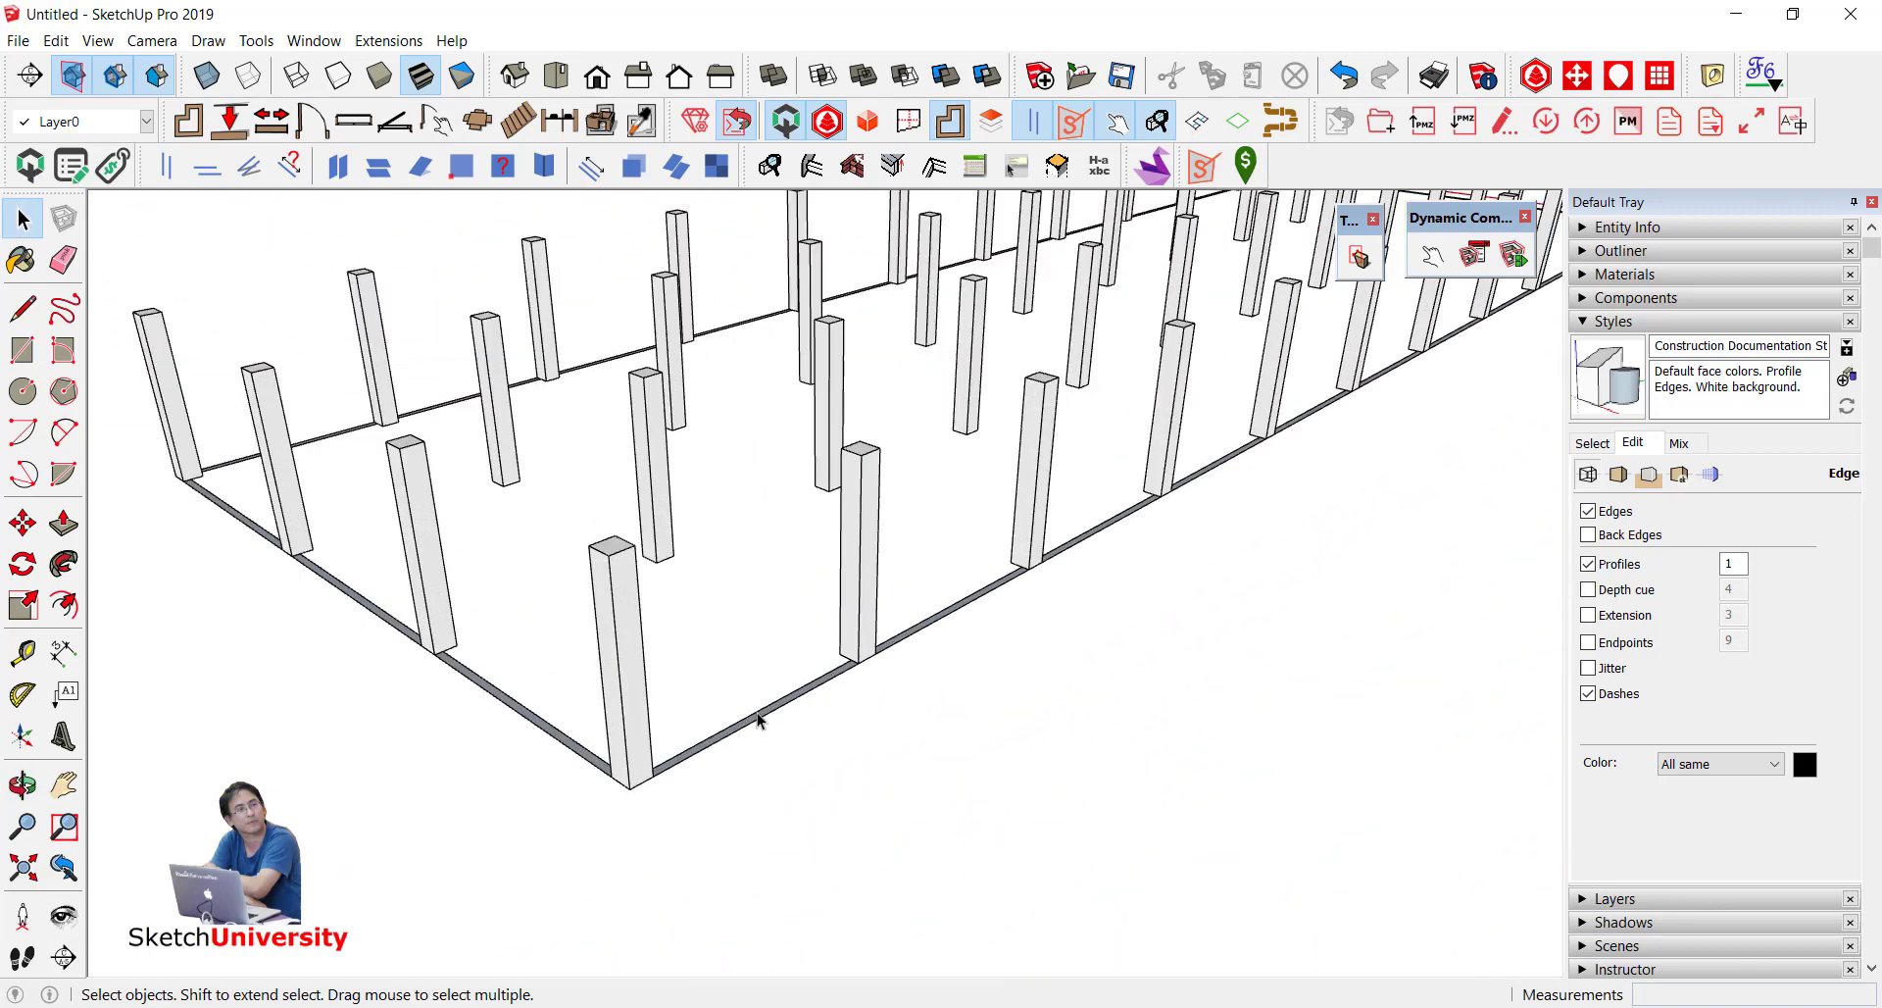
triple_click(758, 721)
scroll(759, 721, "up", 2)
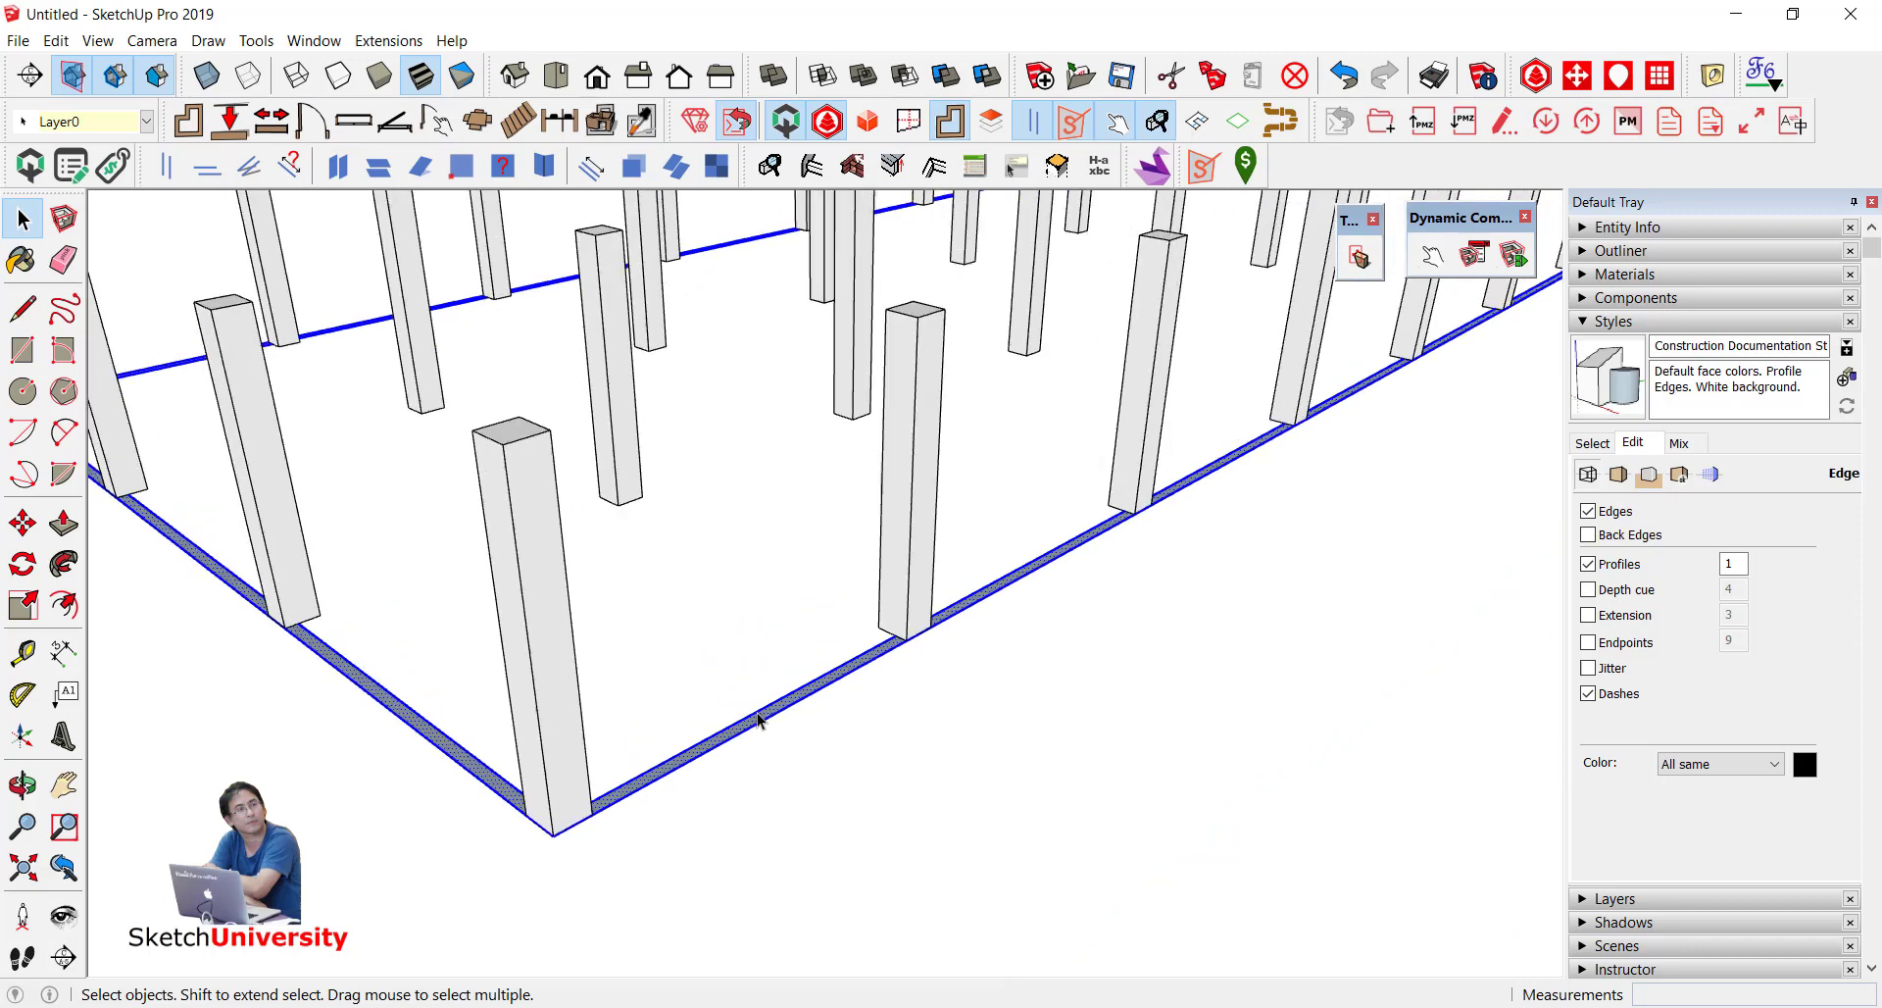
scroll(758, 720, "up", 2)
scroll(758, 720, "up", 2)
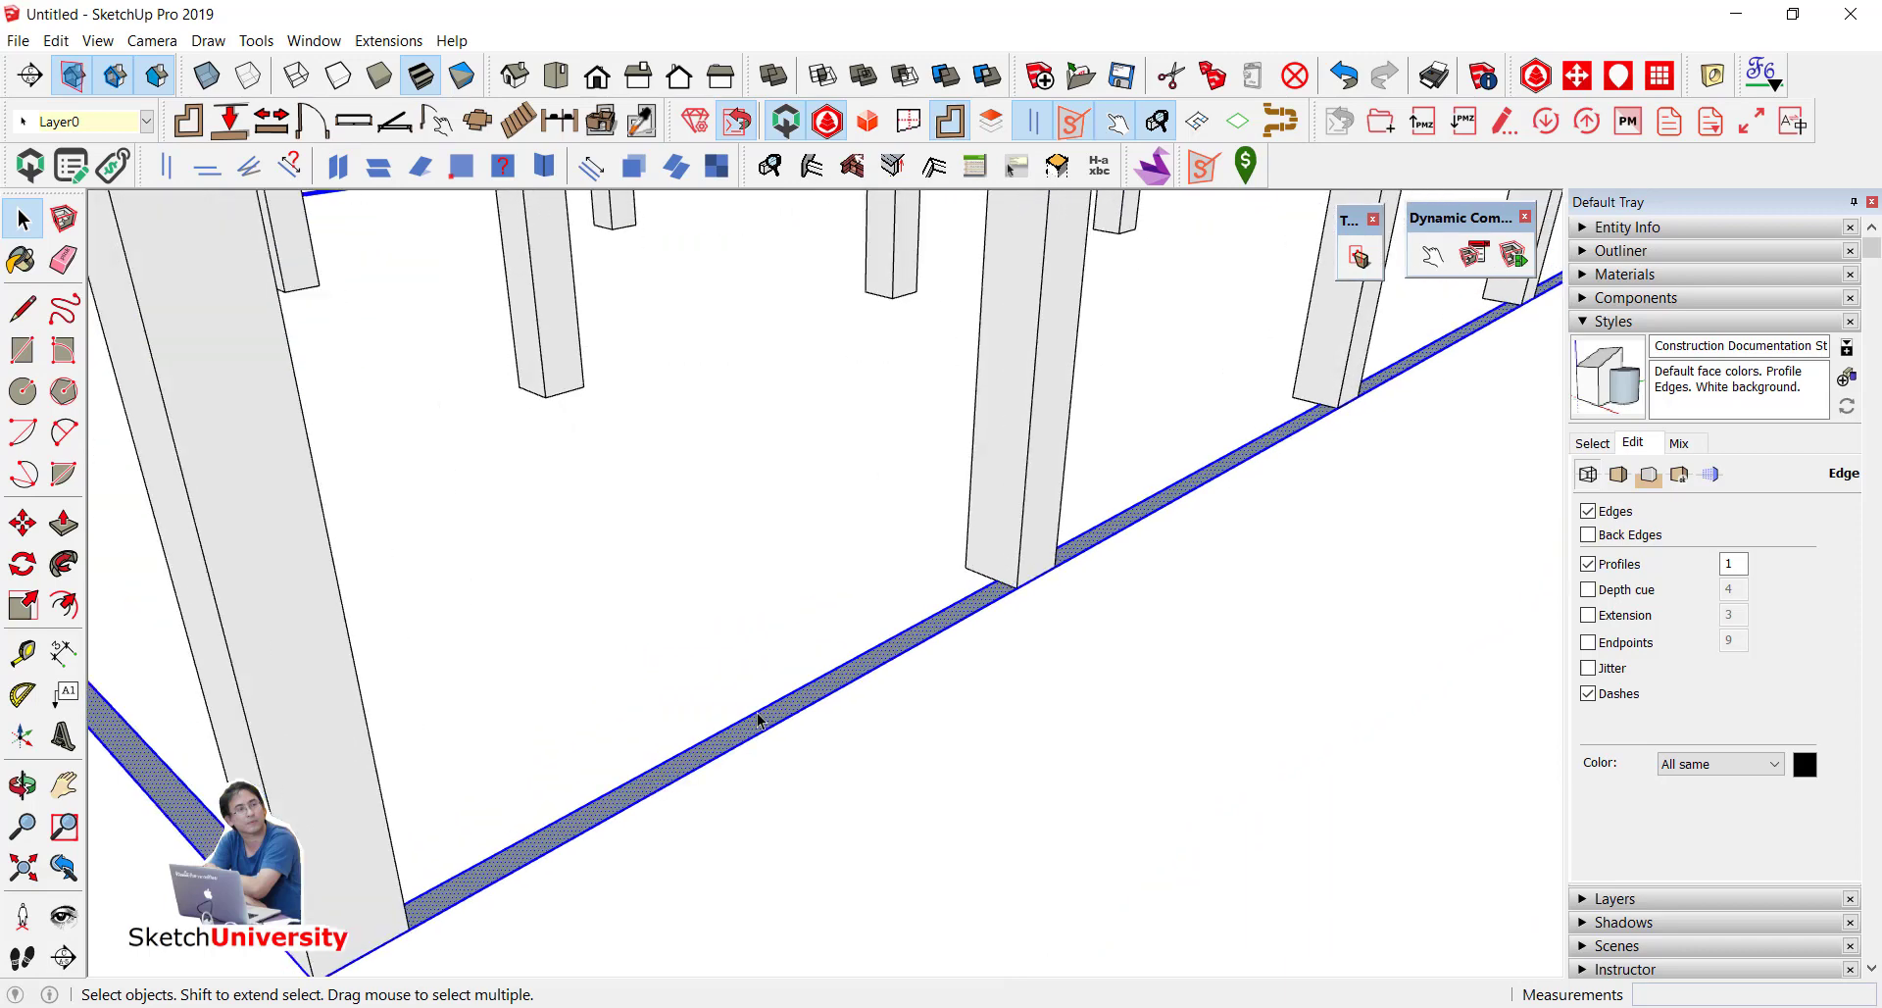
right_click(757, 719)
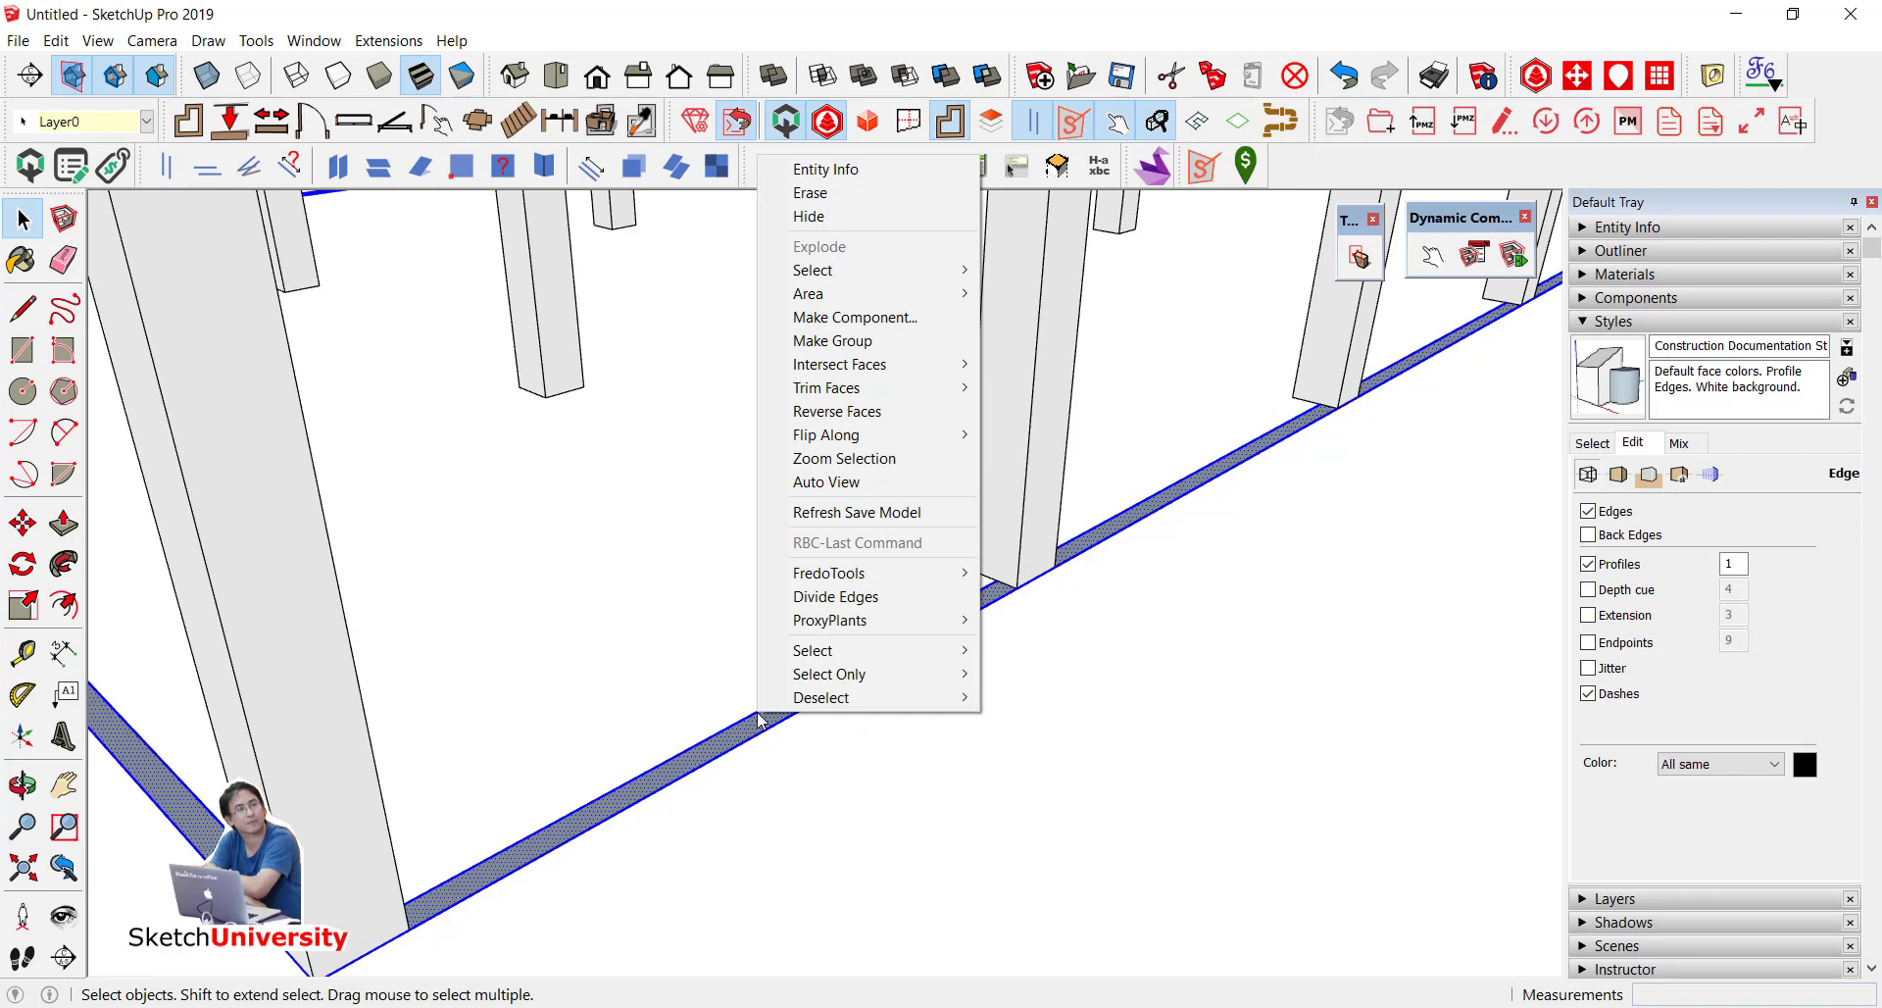
key("Escape")
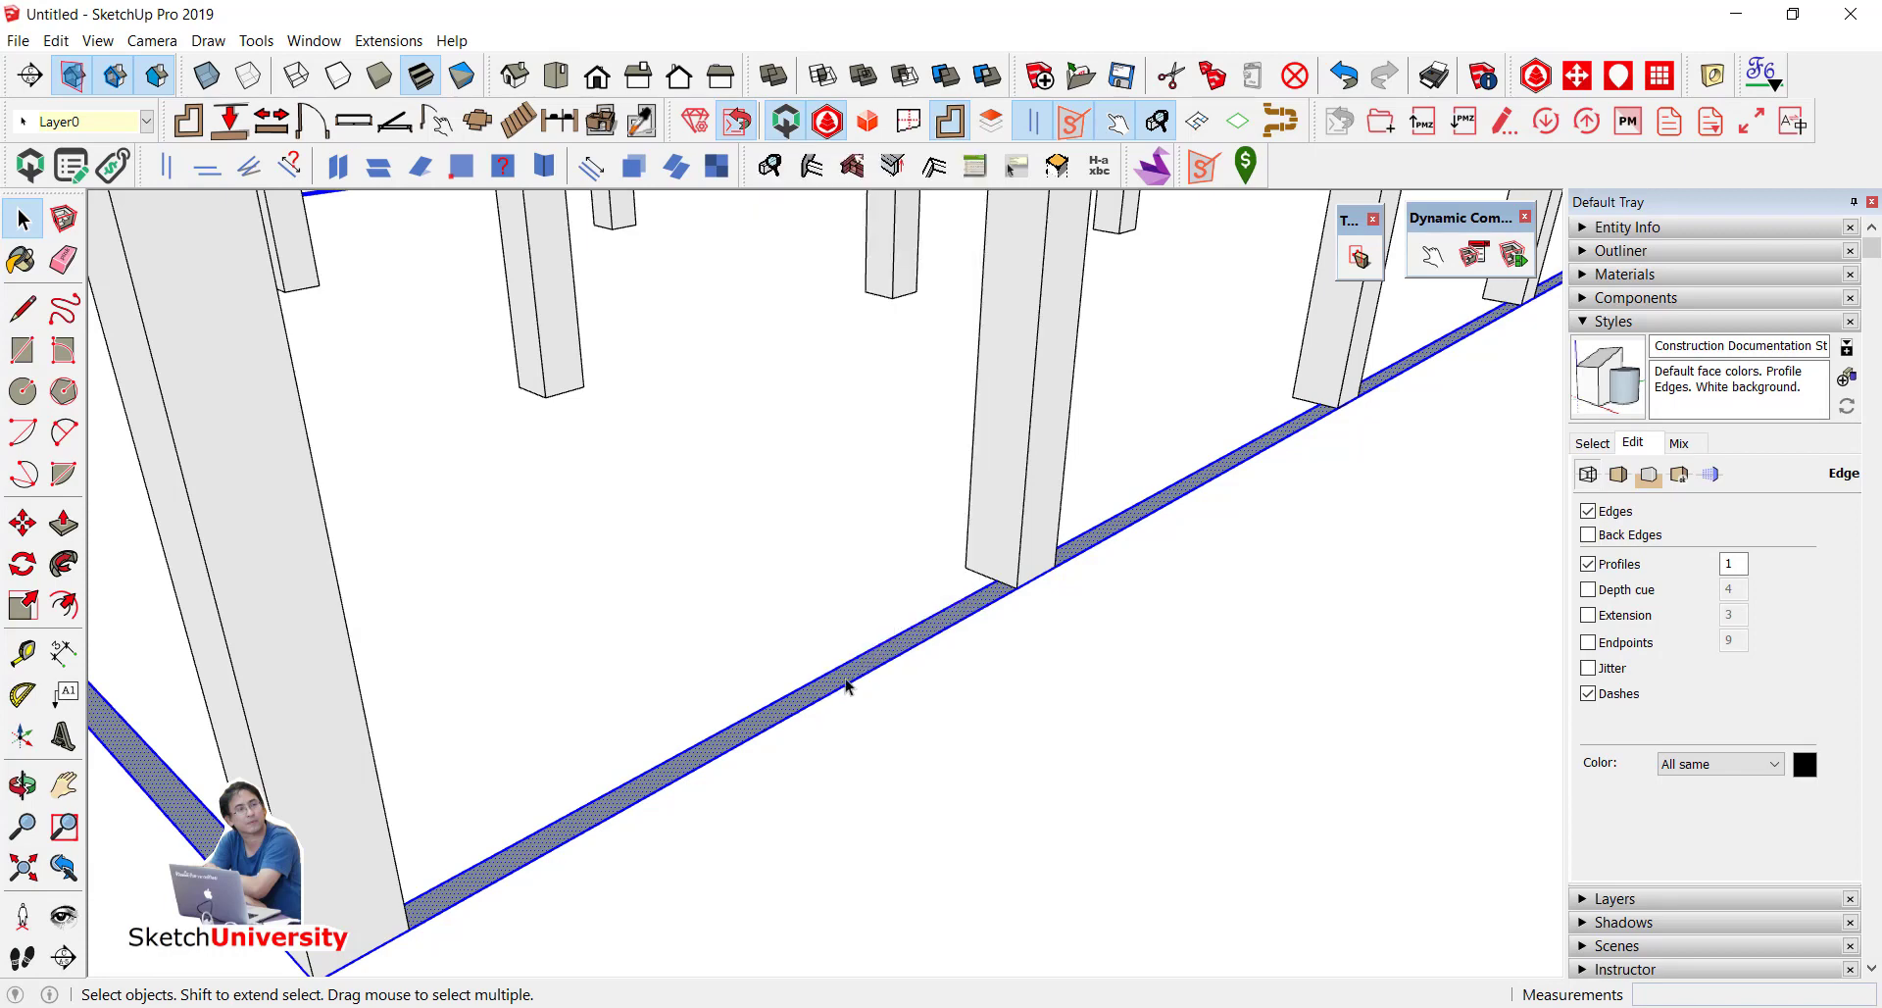
Step: Trim the strip's faces with the model and raise it -3.5 m into walls
scroll(848, 684, "up", 2)
right_click(847, 683)
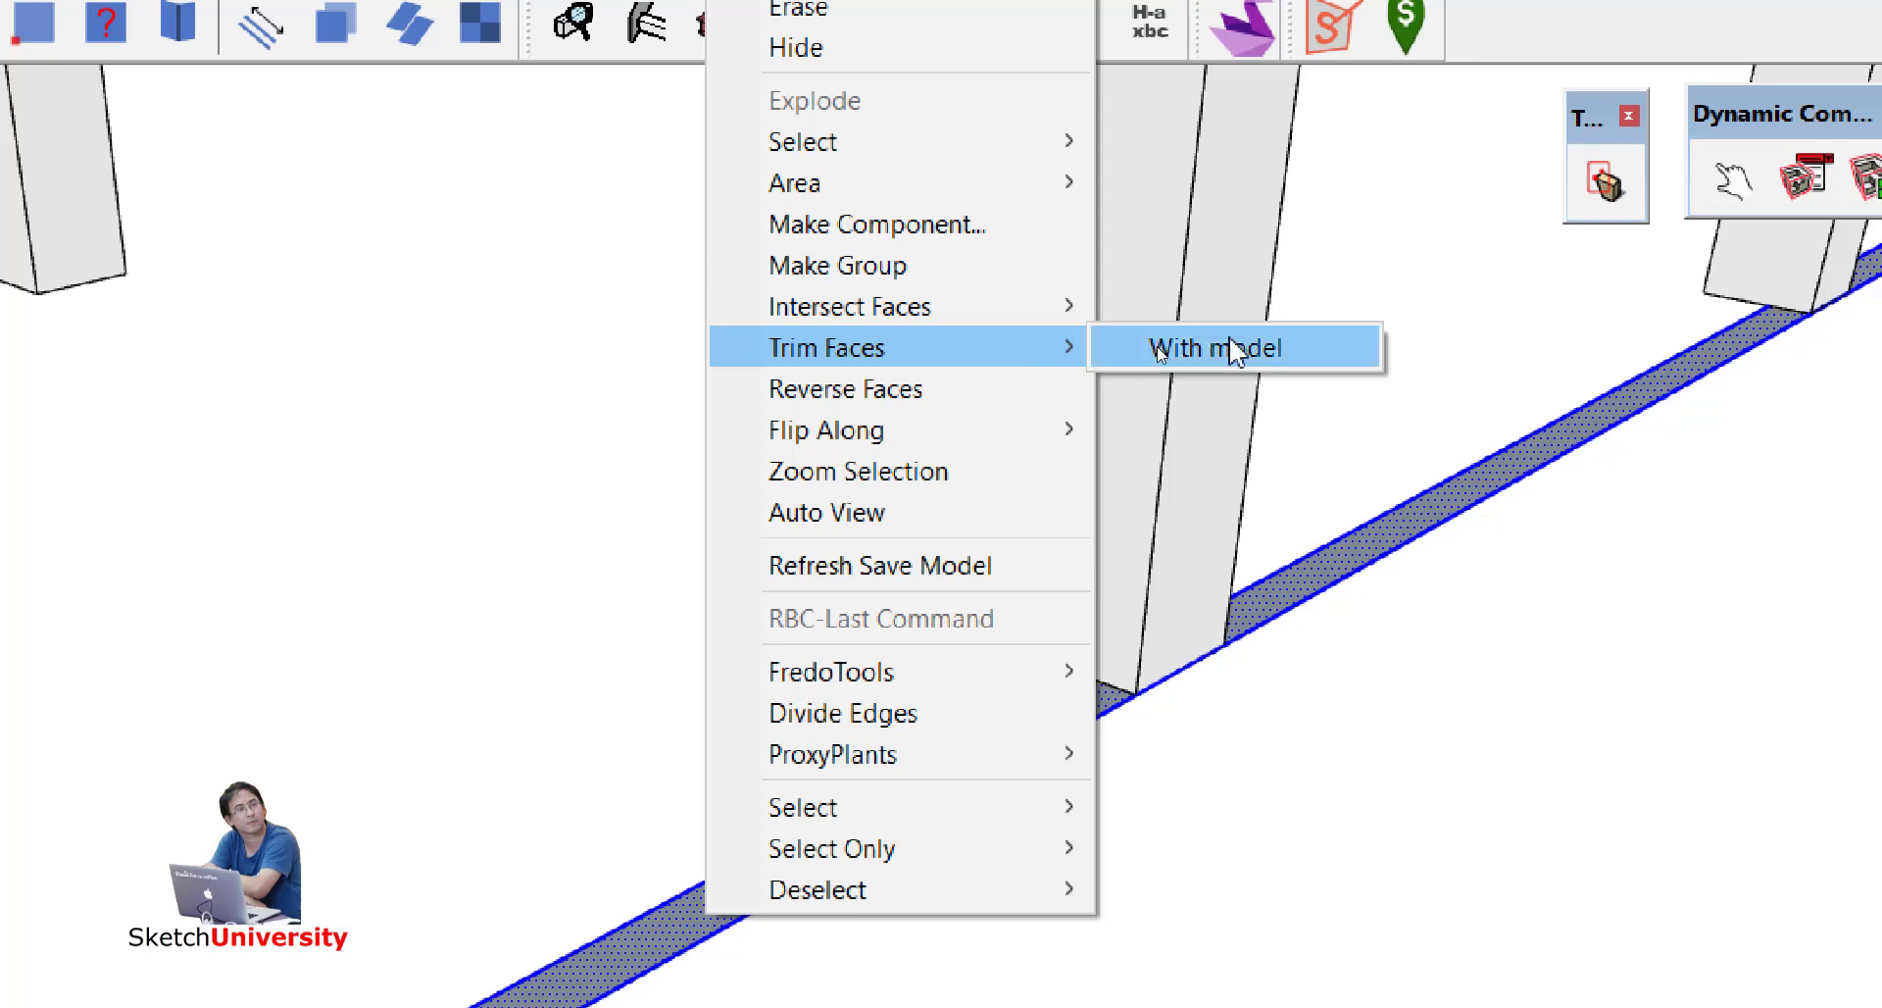
left_click(1264, 351)
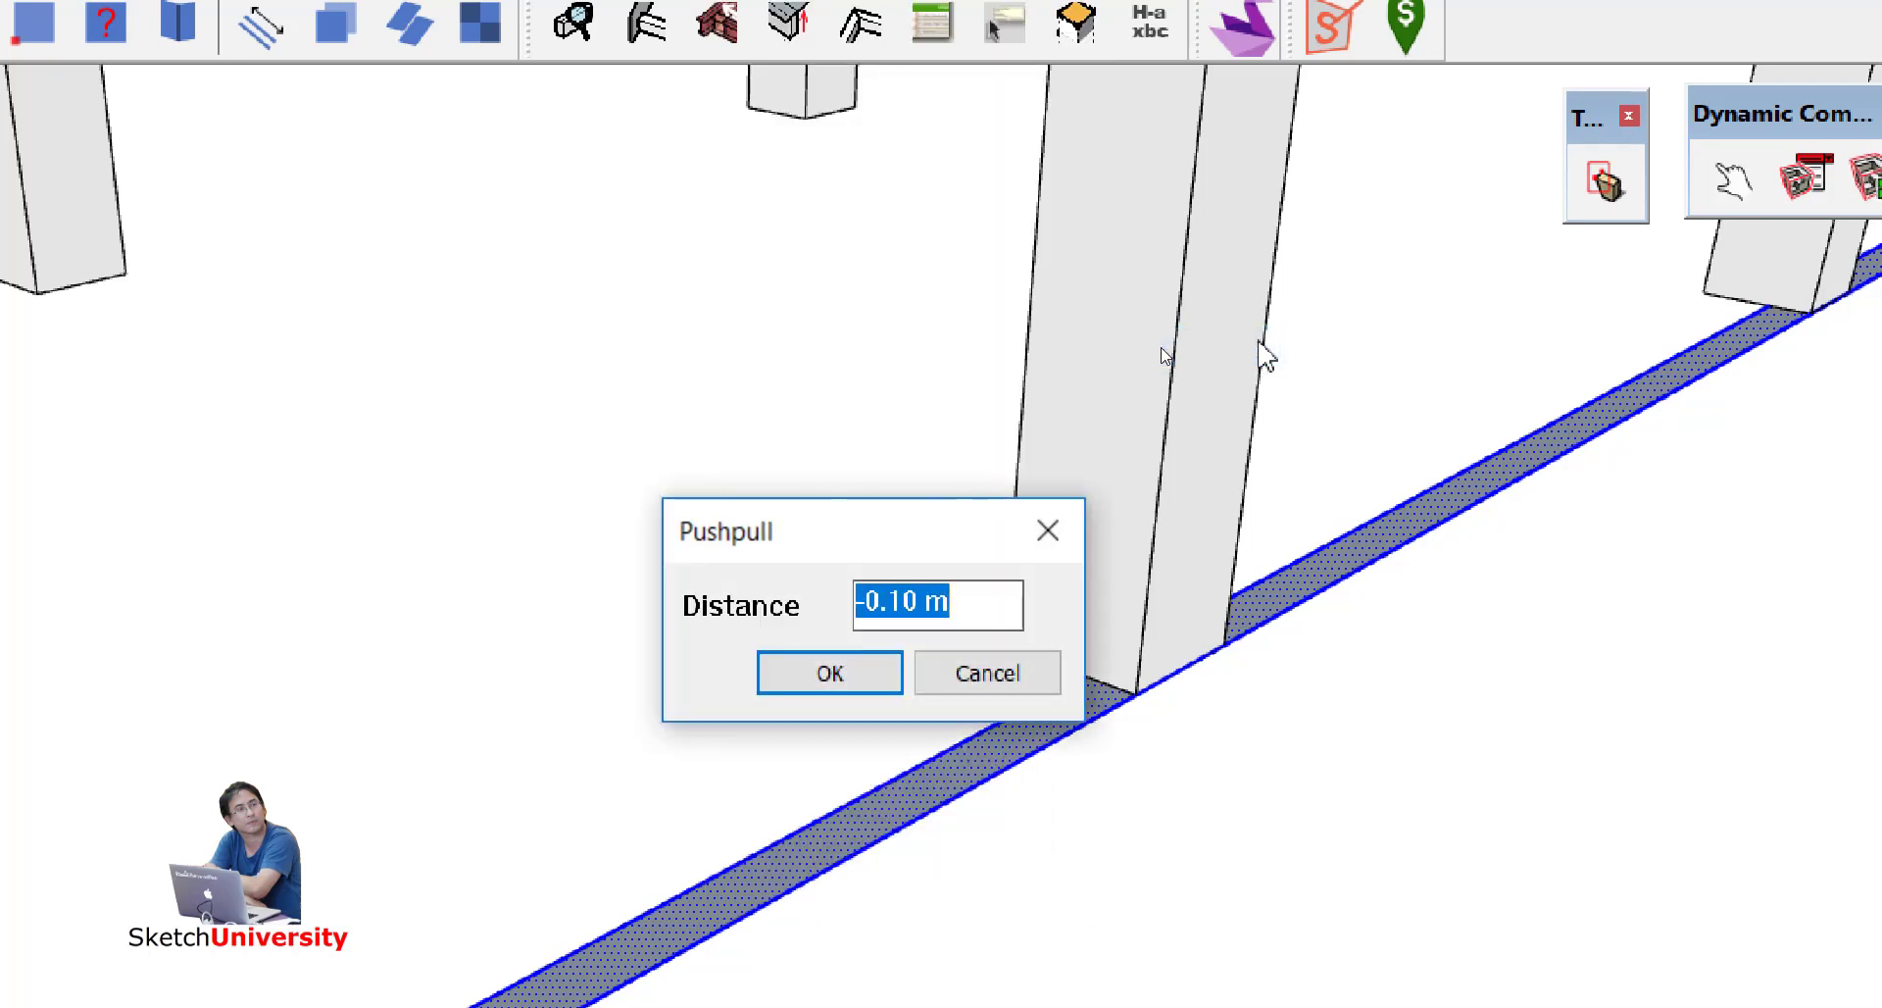
type("-3")
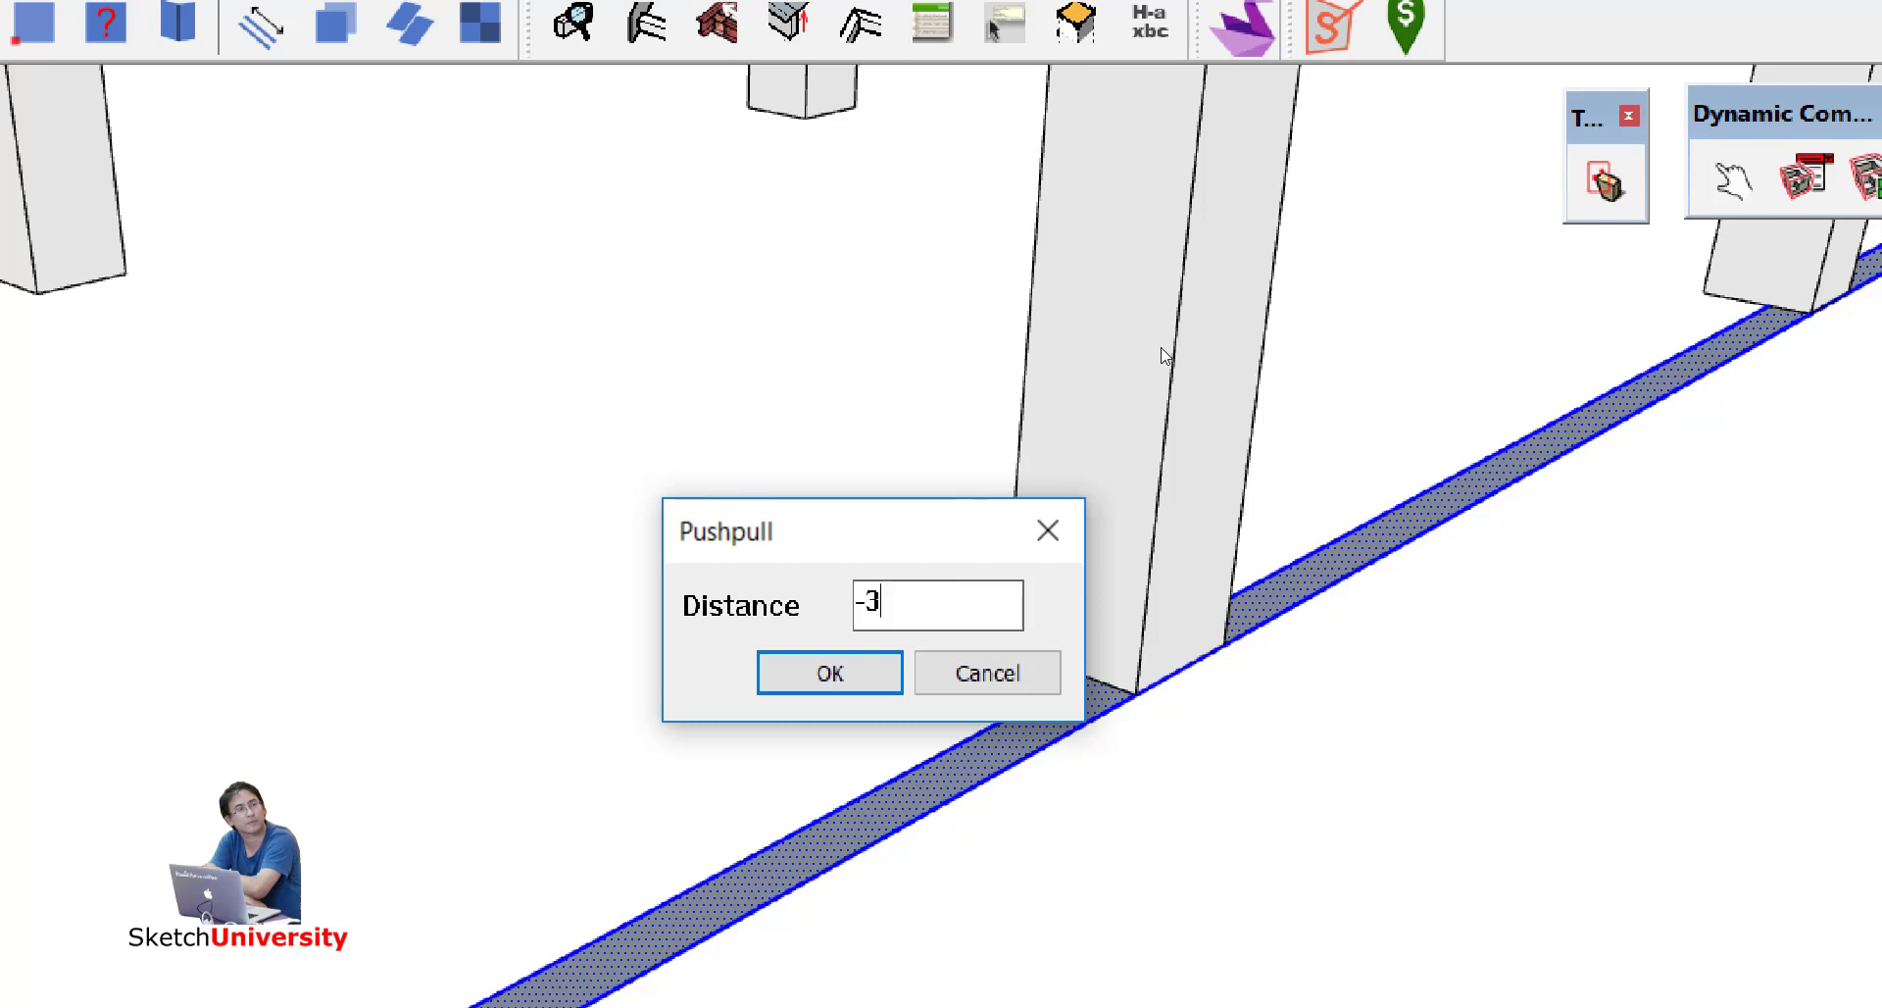
type(".5")
left_click(808, 675)
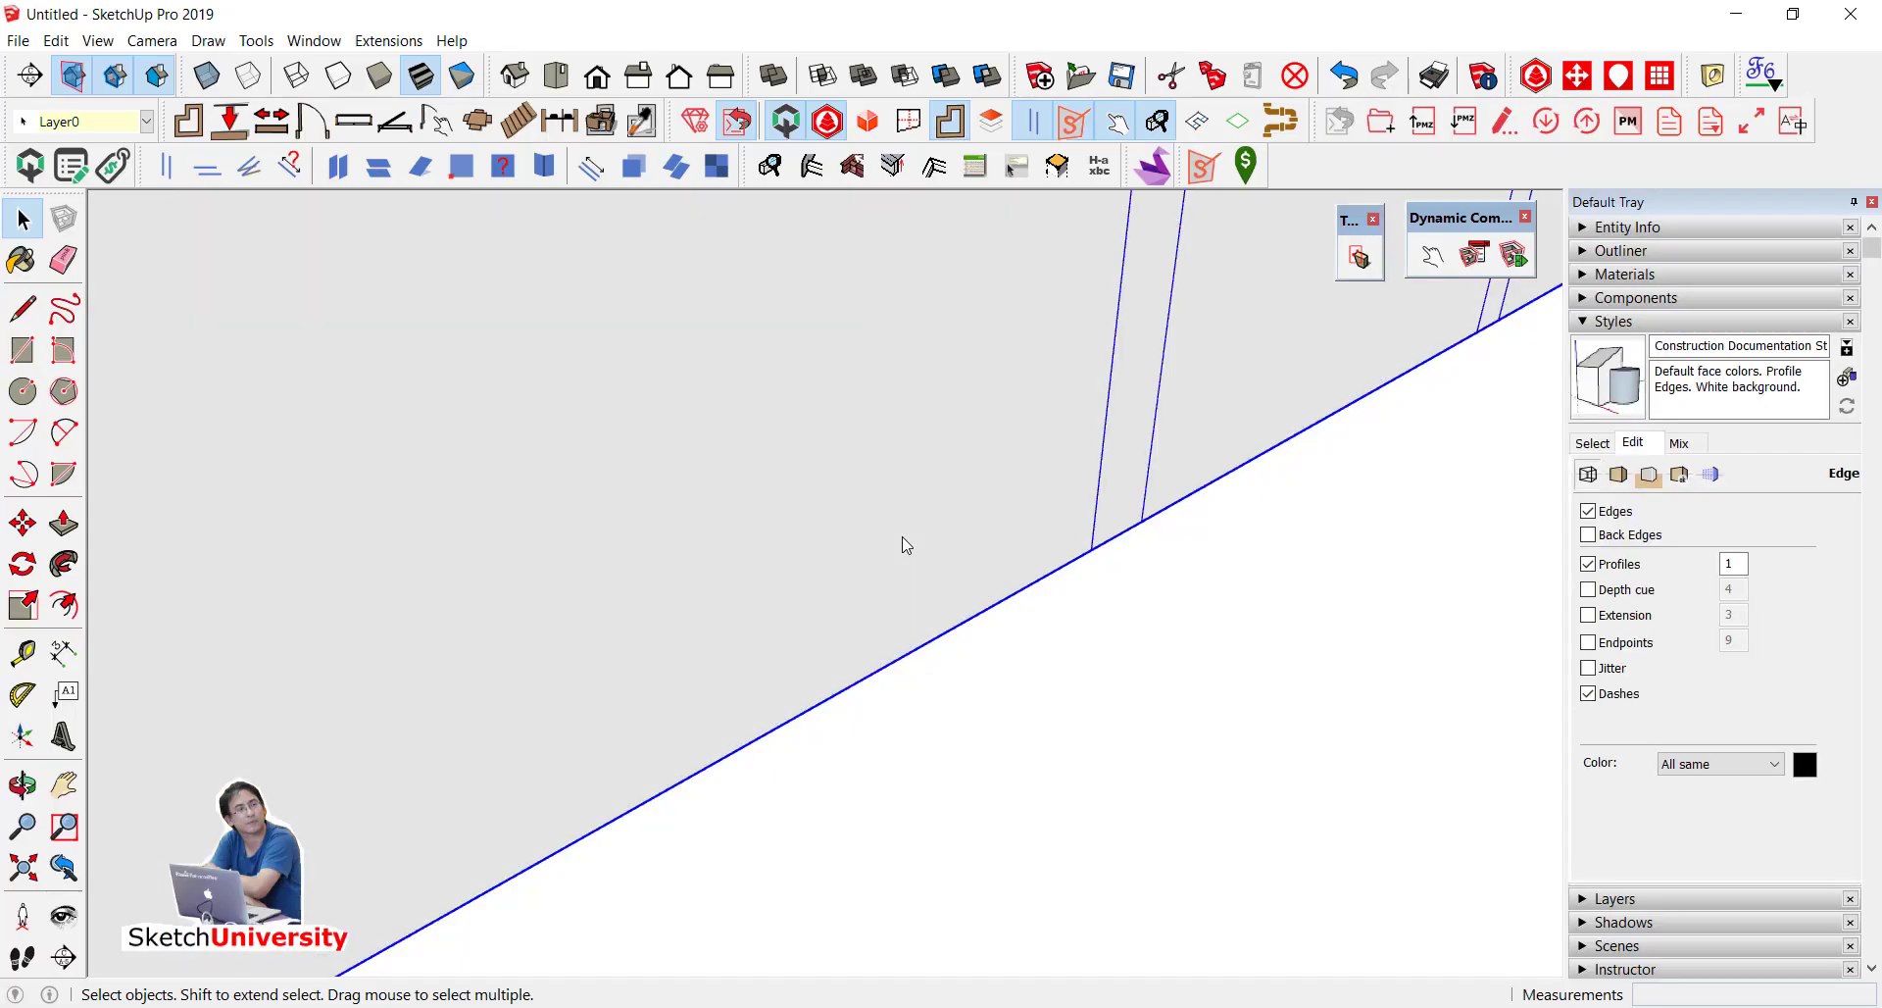
scroll(1073, 719, "down", 5)
mouse_move(994, 767)
middle_mouse_down()
mouse_move(1057, 461)
mouse_move(1042, 474)
mouse_move(1058, 504)
mouse_move(1306, 503)
mouse_move(1023, 368)
mouse_move(632, 460)
middle_mouse_up()
scroll(1003, 704, "down", 5)
scroll(931, 659, "up", 2)
Step: Select all wall faces and run FredoTools Convexify, replacing the original shapes
scroll(931, 659, "up", 3)
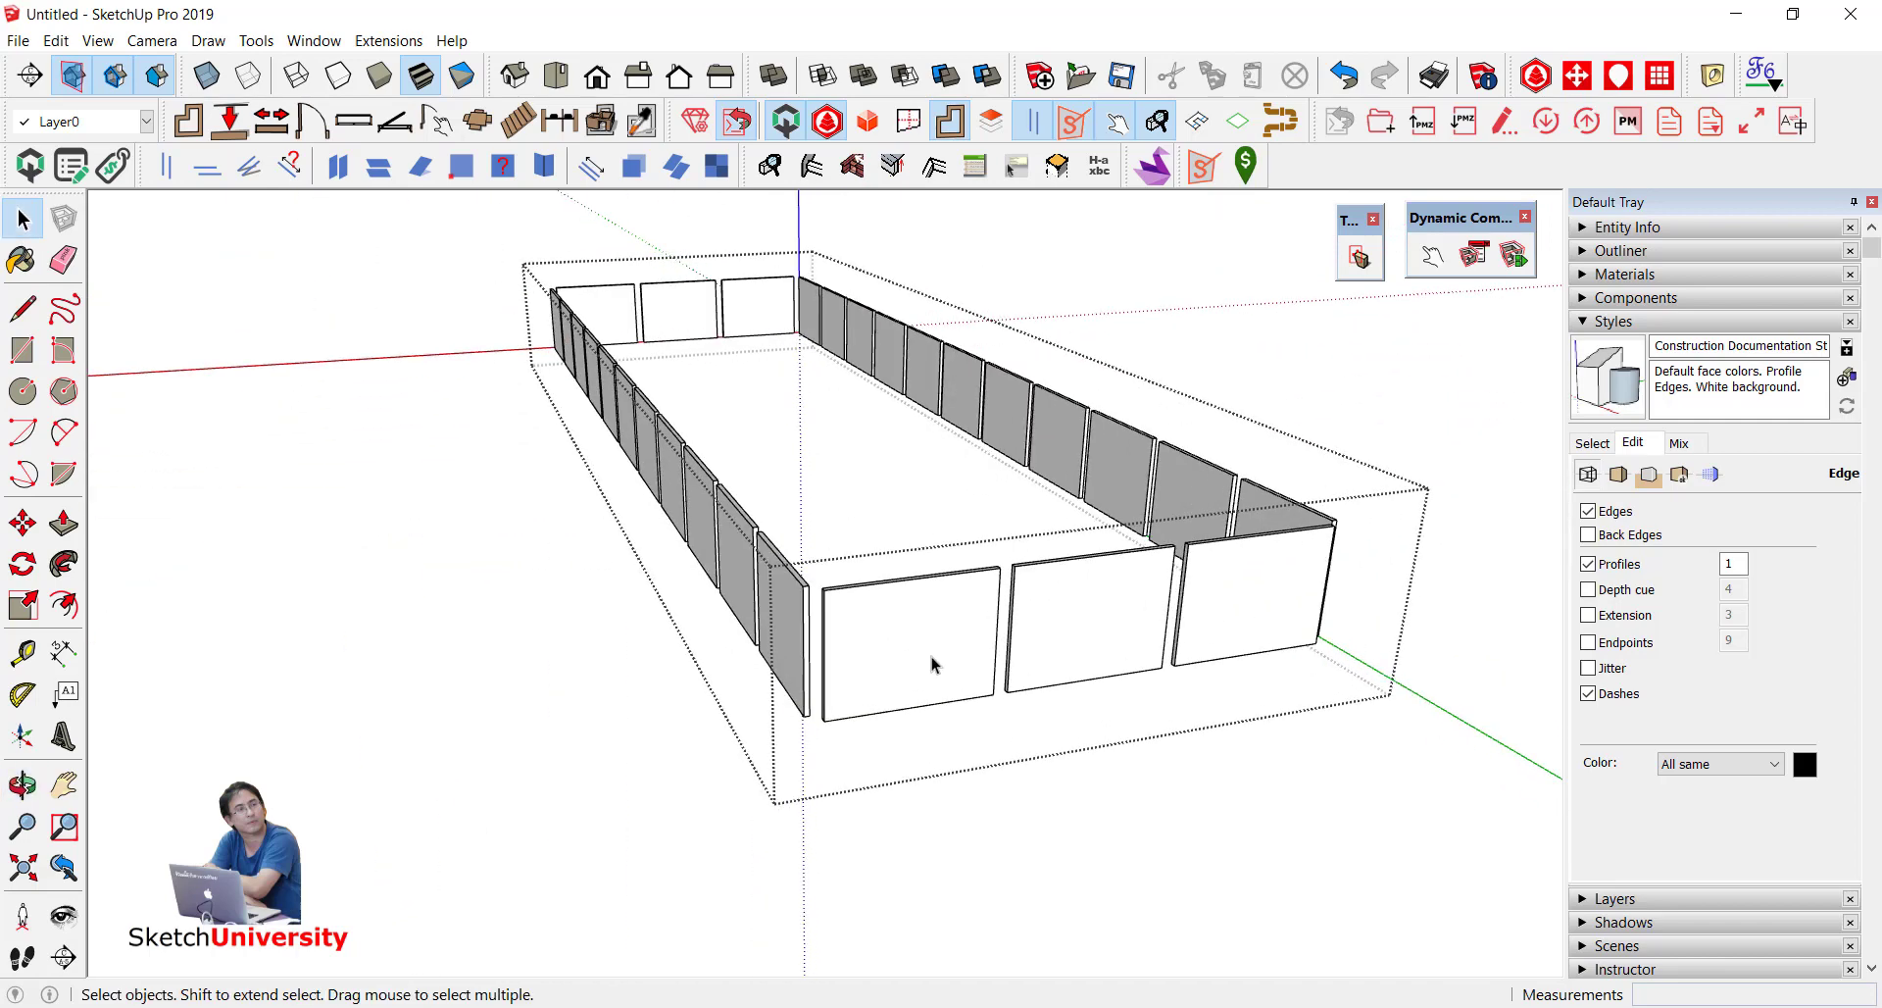
left_click(925, 676)
scroll(925, 677, "down", 2)
left_click_drag(527, 262, 1345, 801)
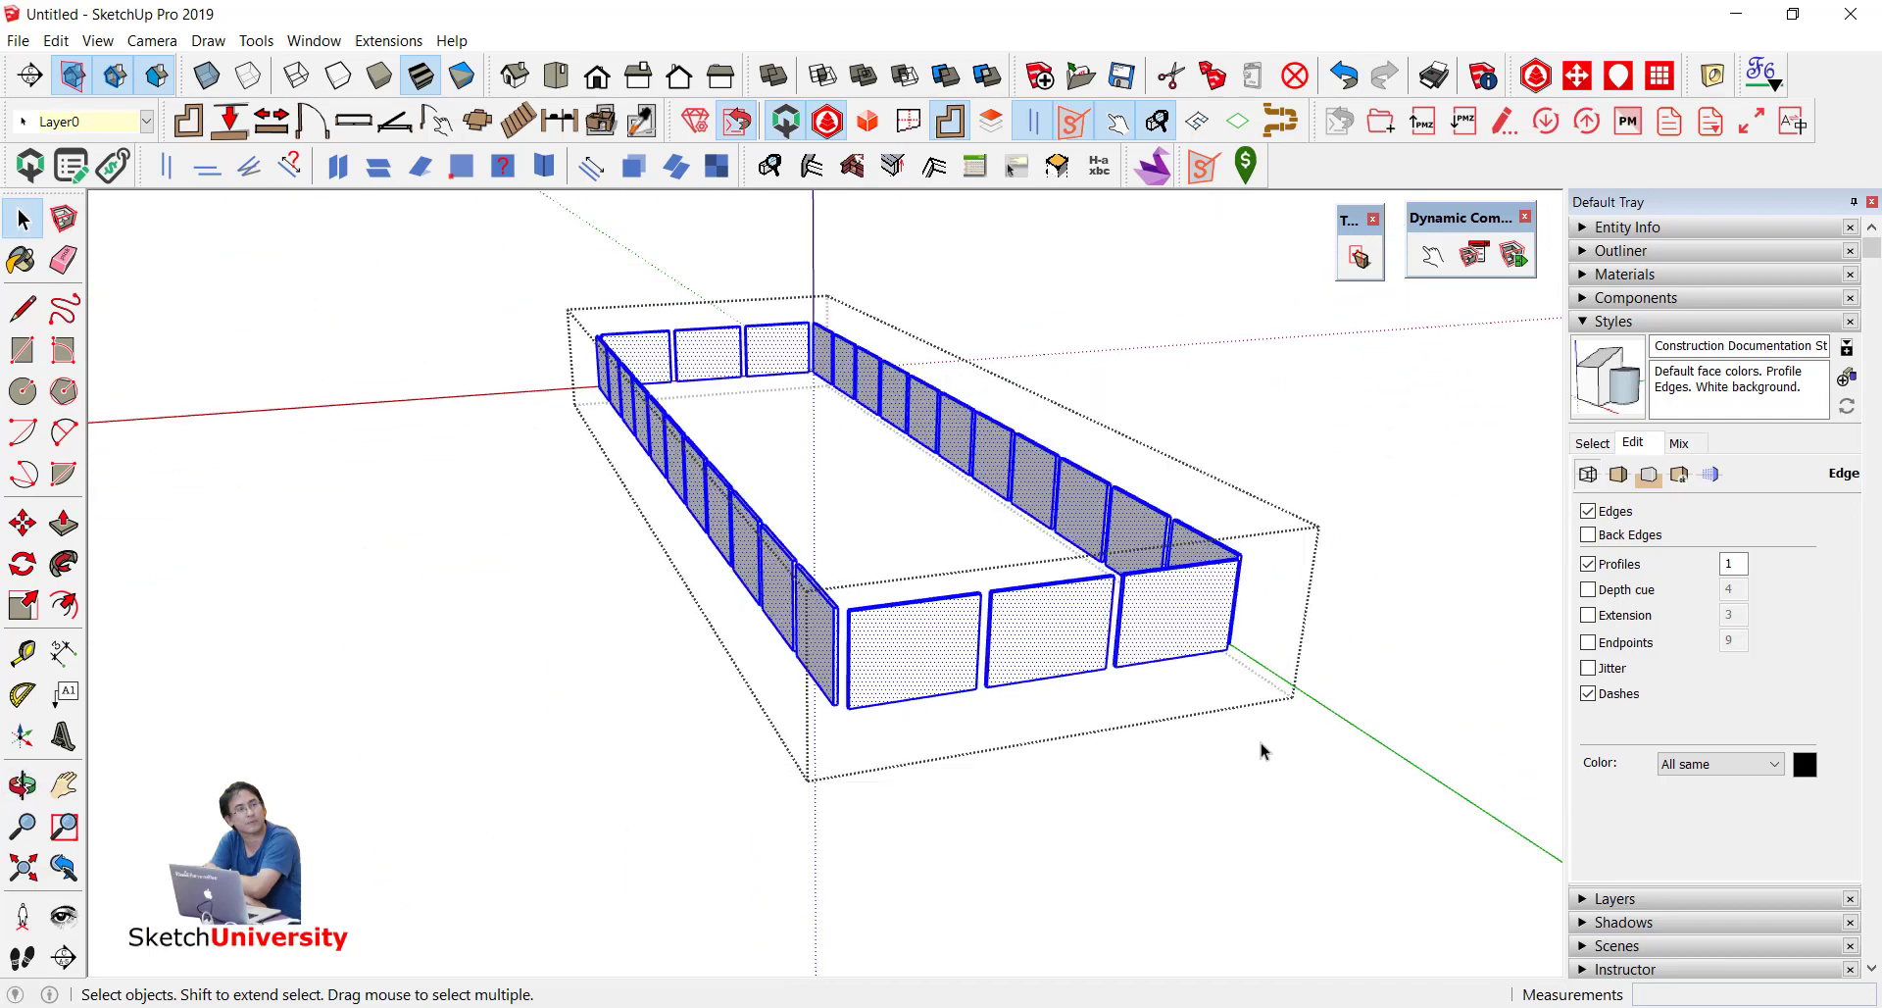
mouse_move(1260, 748)
middle_mouse_down()
mouse_move(1095, 464)
mouse_move(1063, 533)
middle_mouse_up()
scroll(1096, 465, "up", 2)
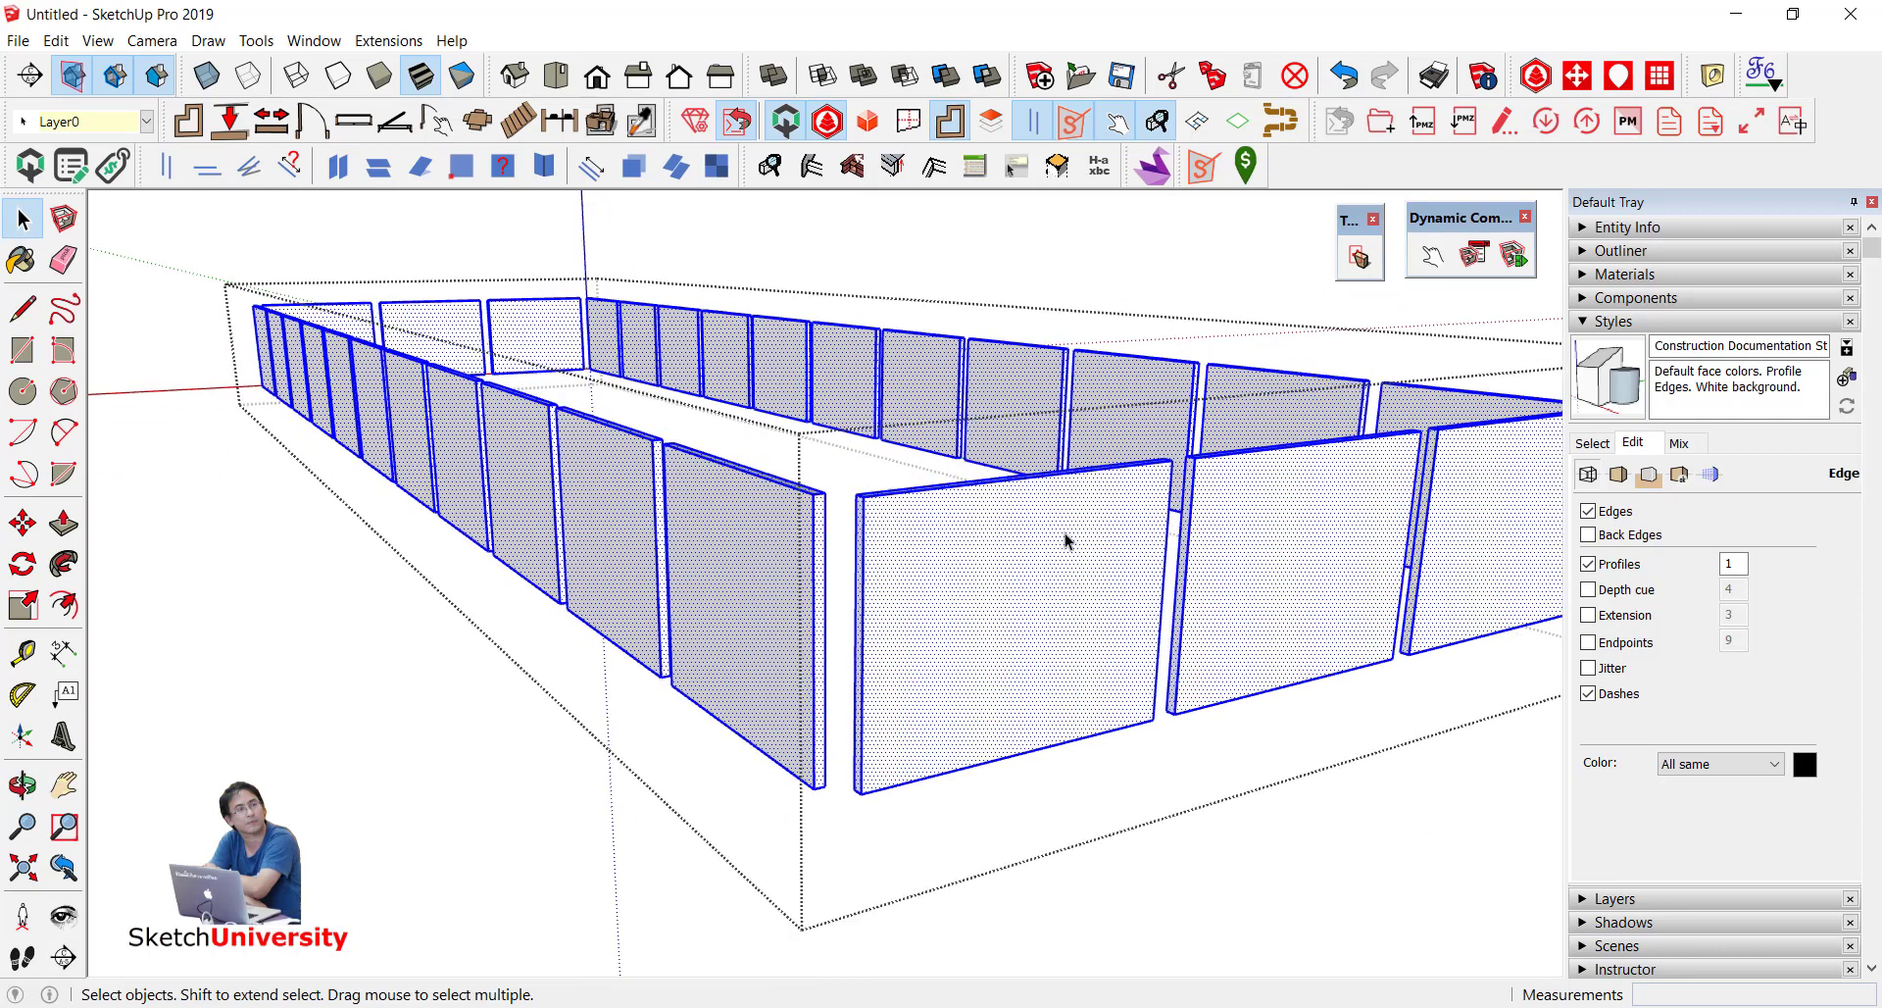
scroll(1064, 538, "up", 2)
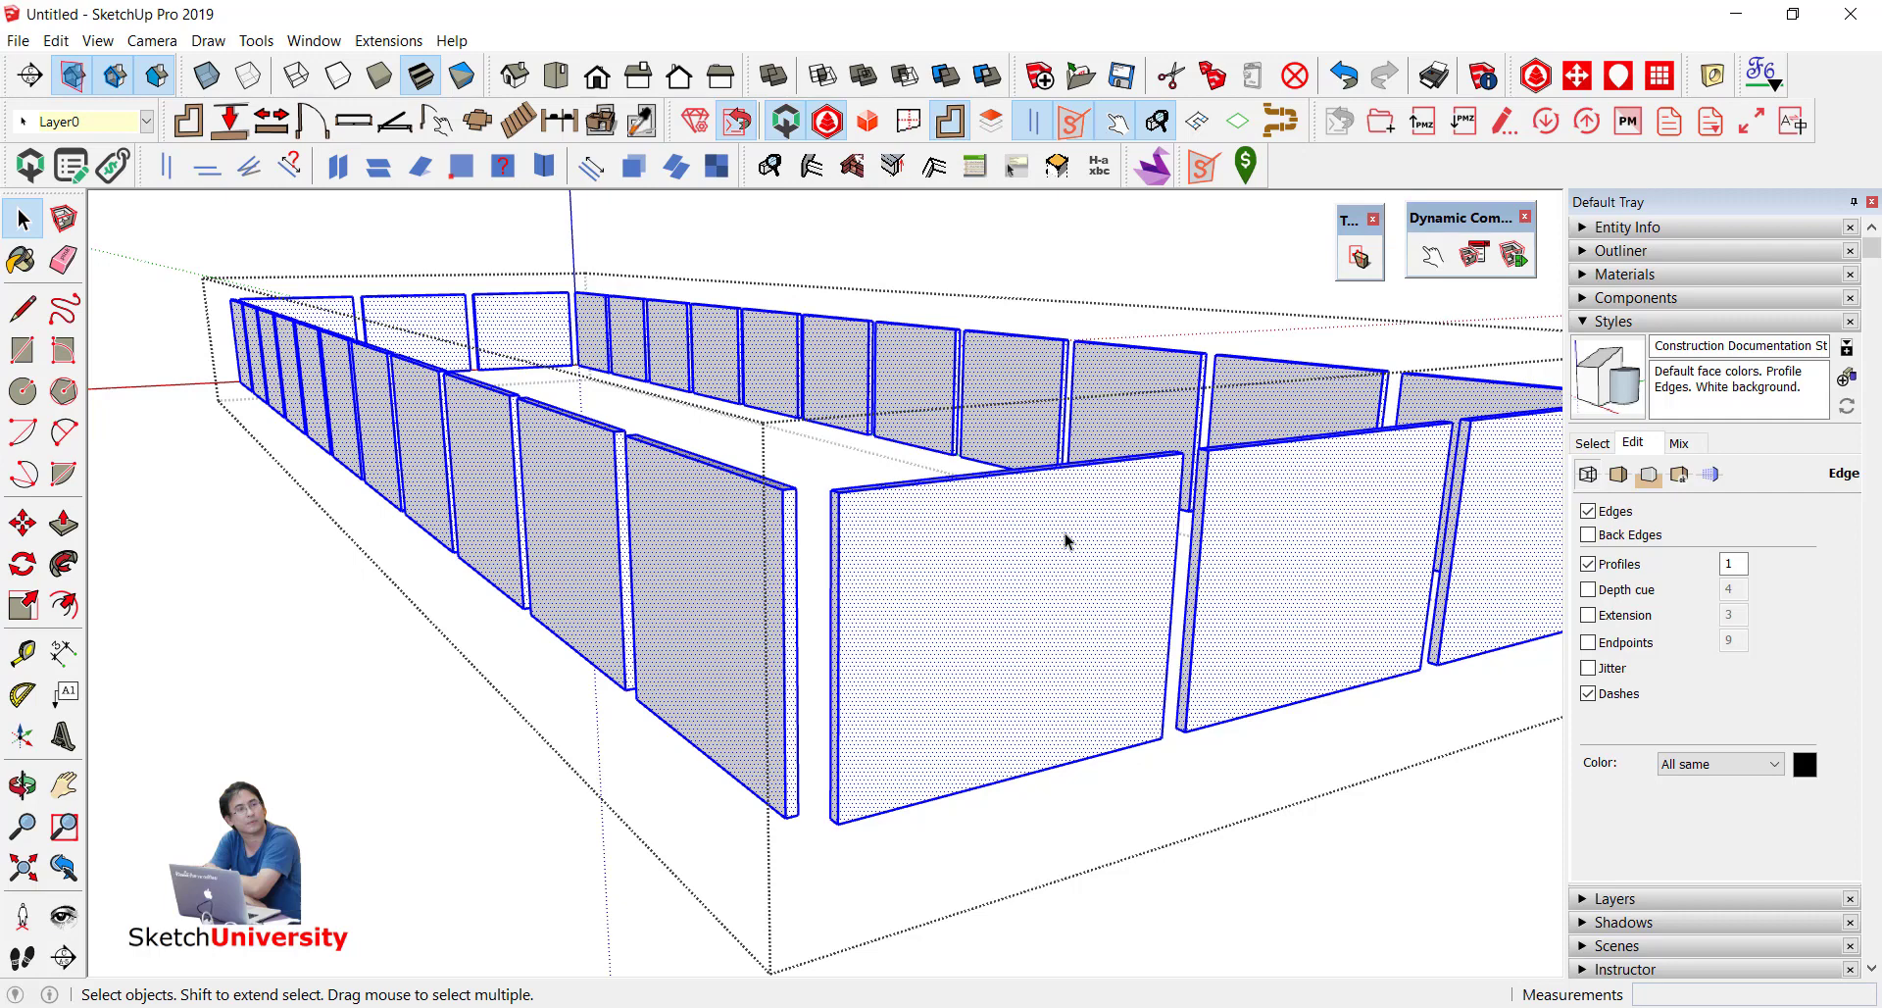
middle_click_drag(1066, 540, 962, 576)
right_click(945, 576)
mouse_move(994, 870)
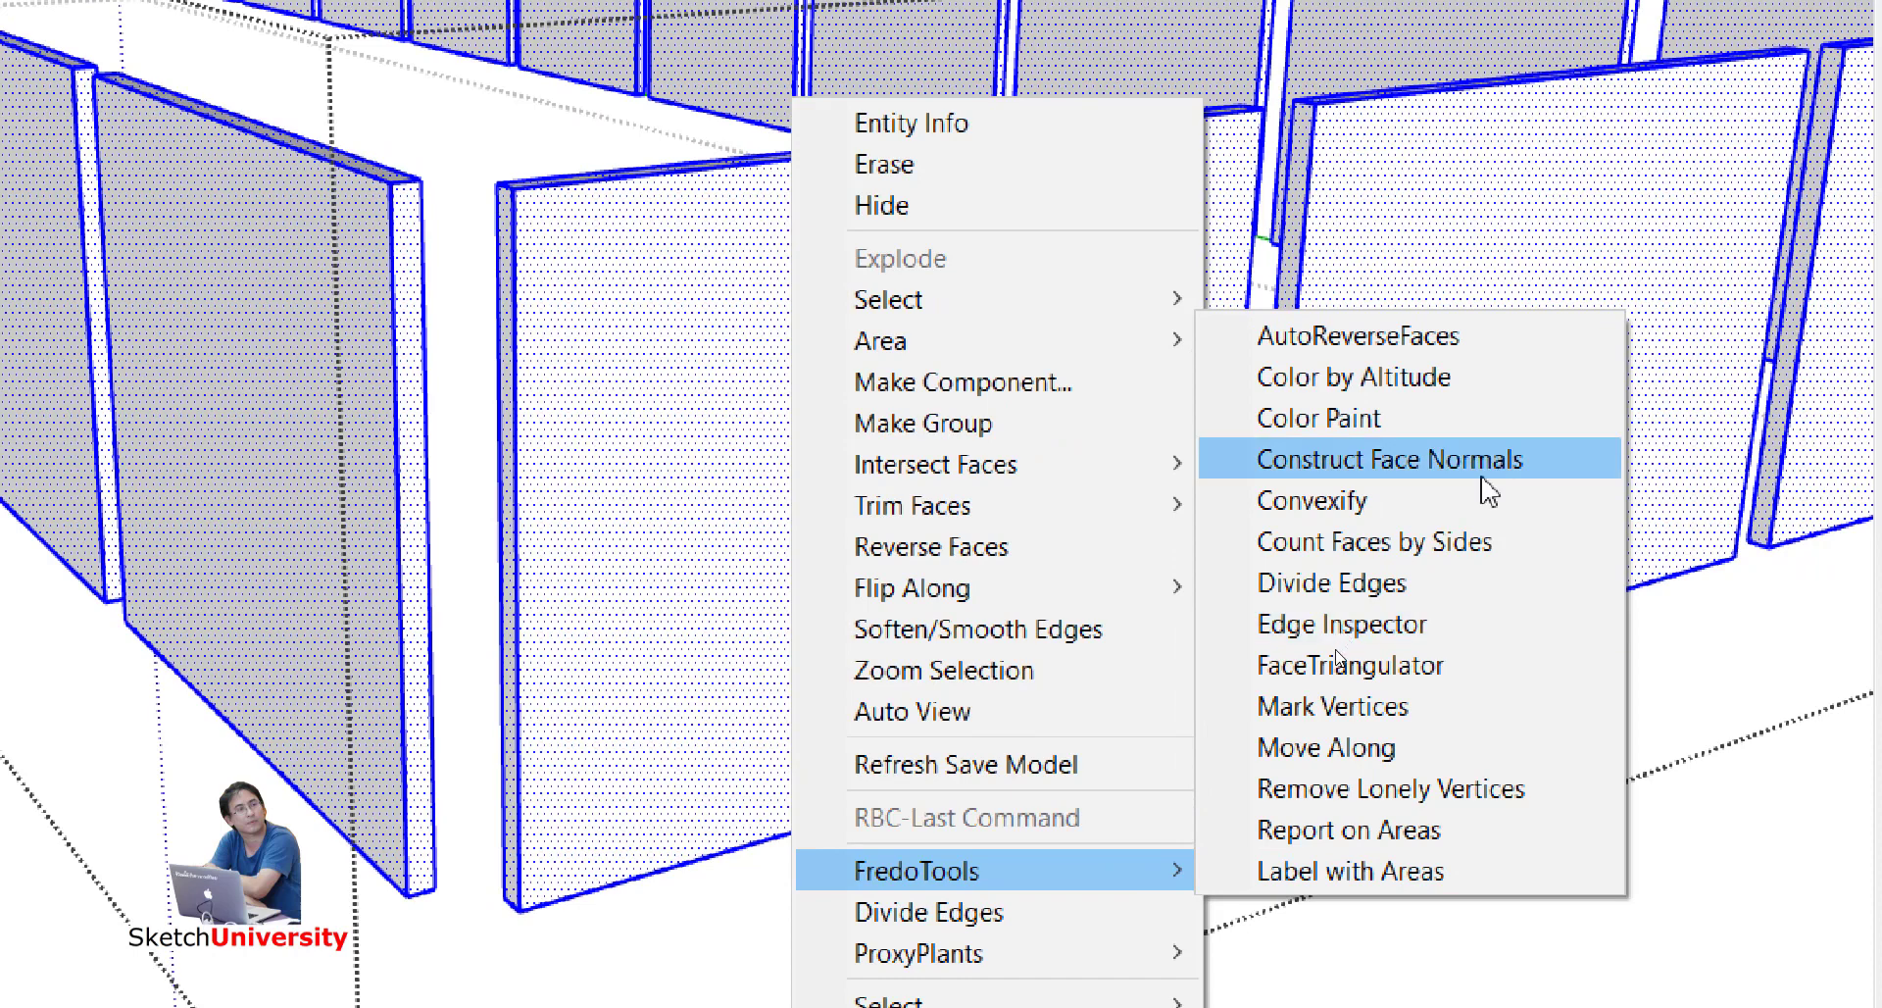
left_click(1488, 498)
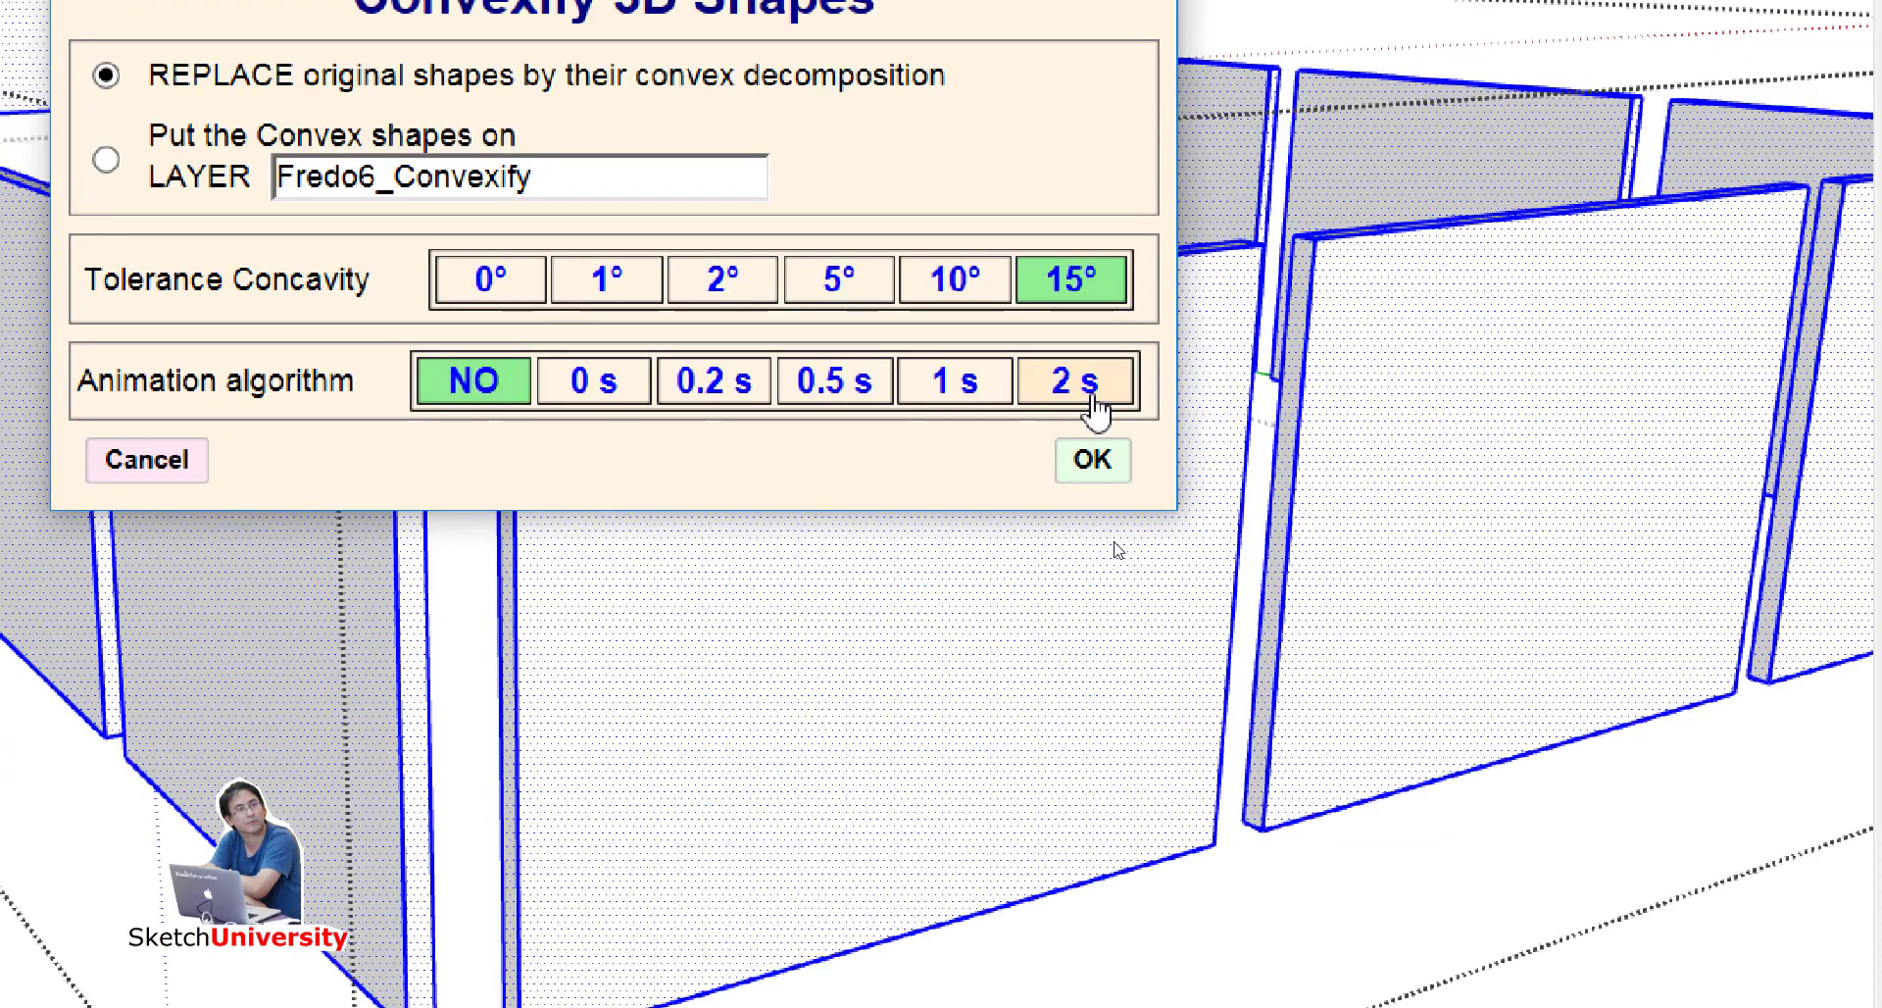
left_click(1090, 458)
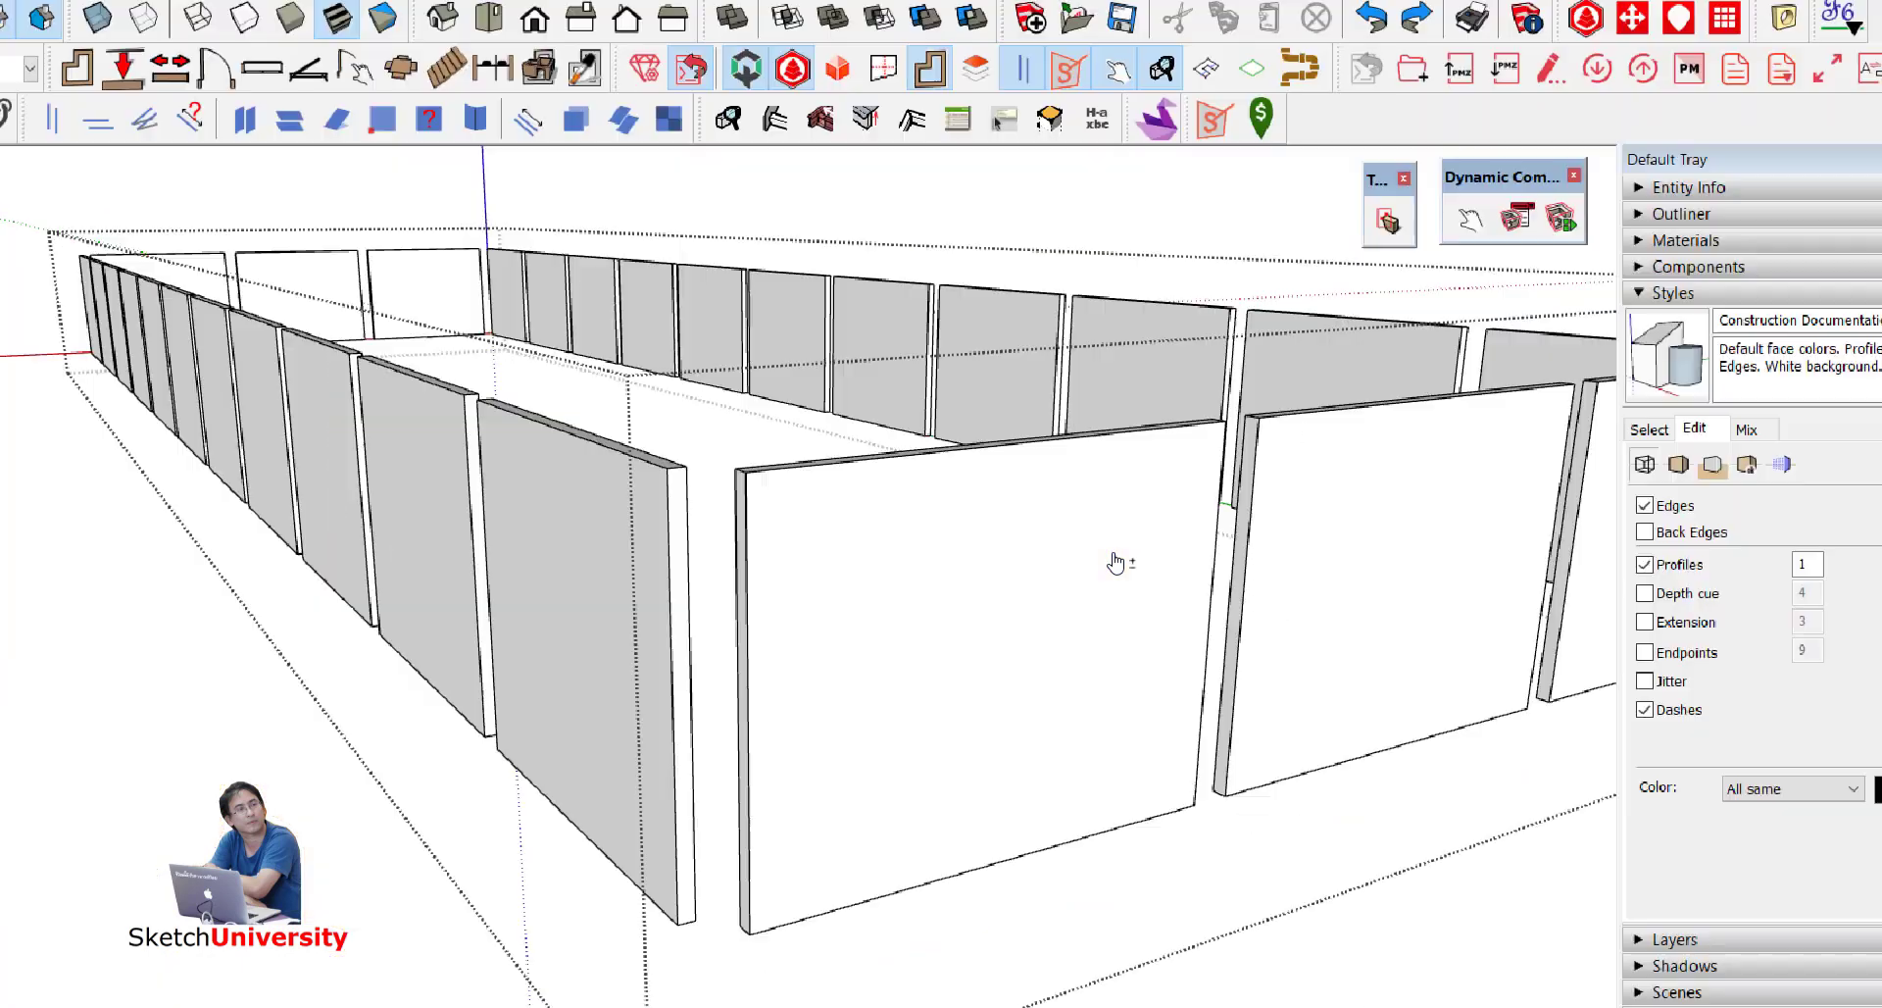
scroll(1114, 558, "down", 5)
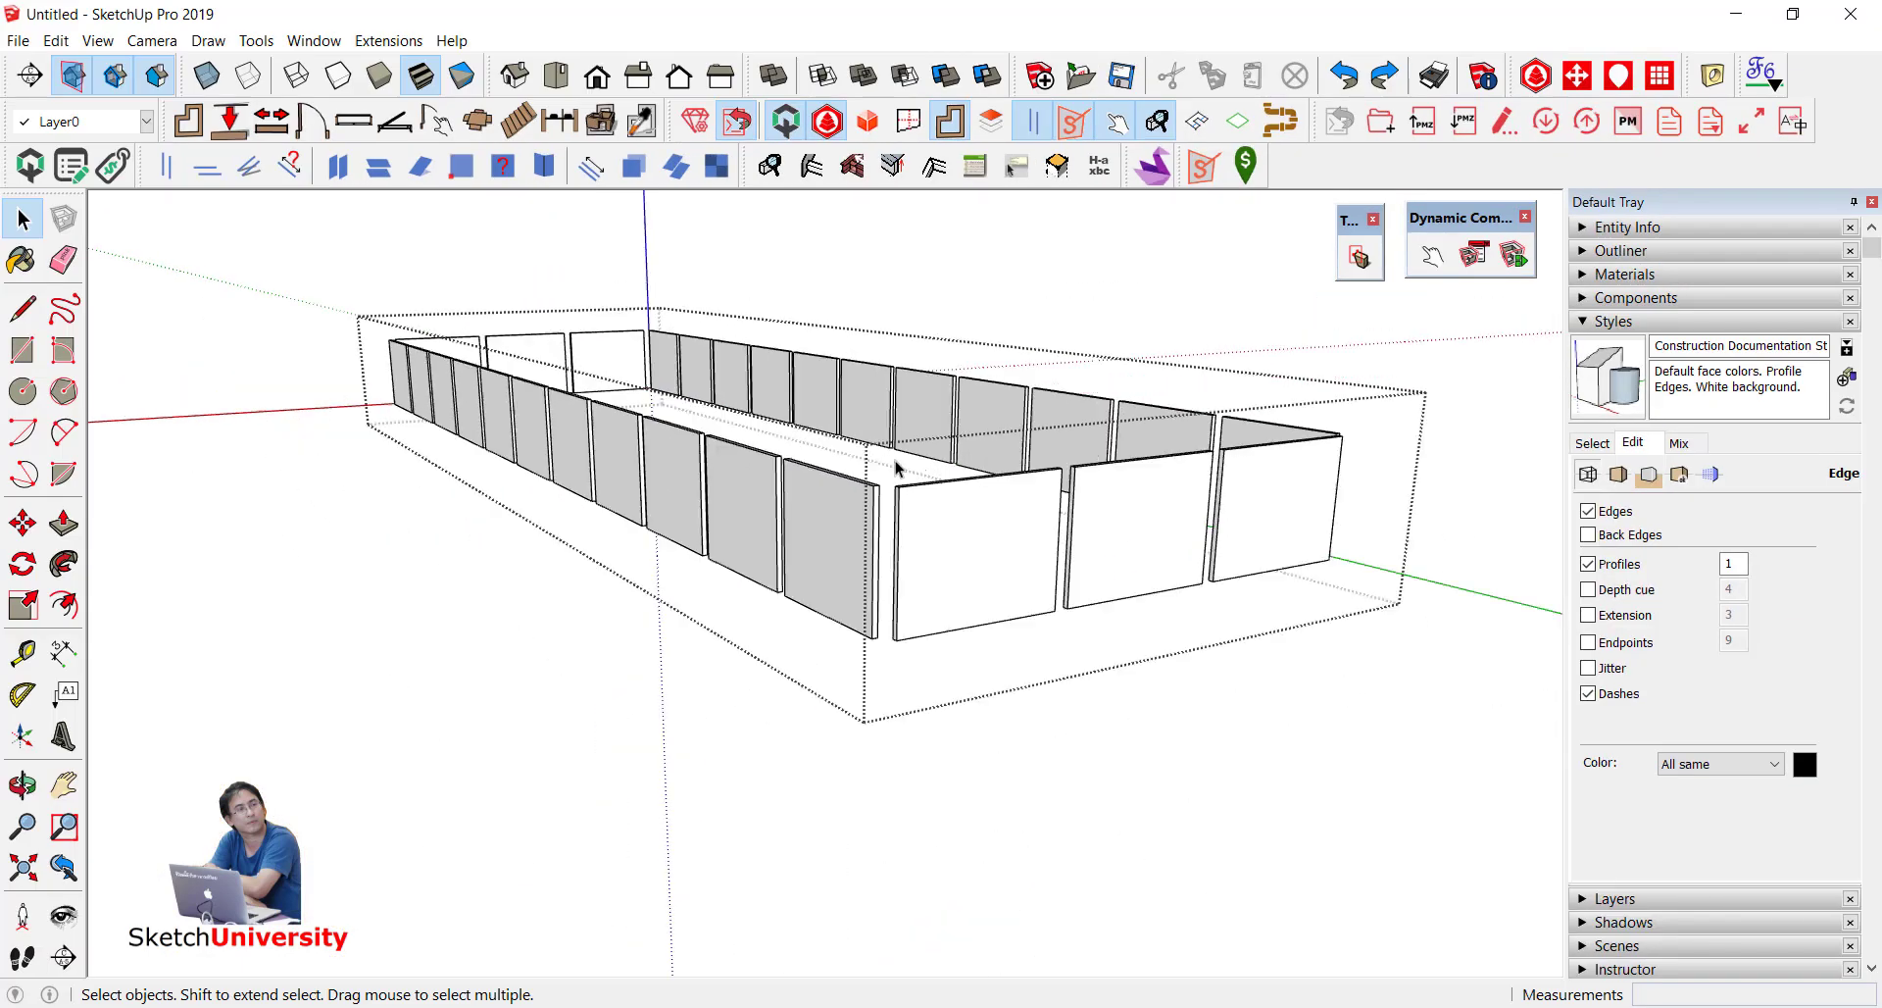
middle_click_drag(901, 471, 790, 588)
scroll(1072, 861, "up", 4)
left_click(1017, 664)
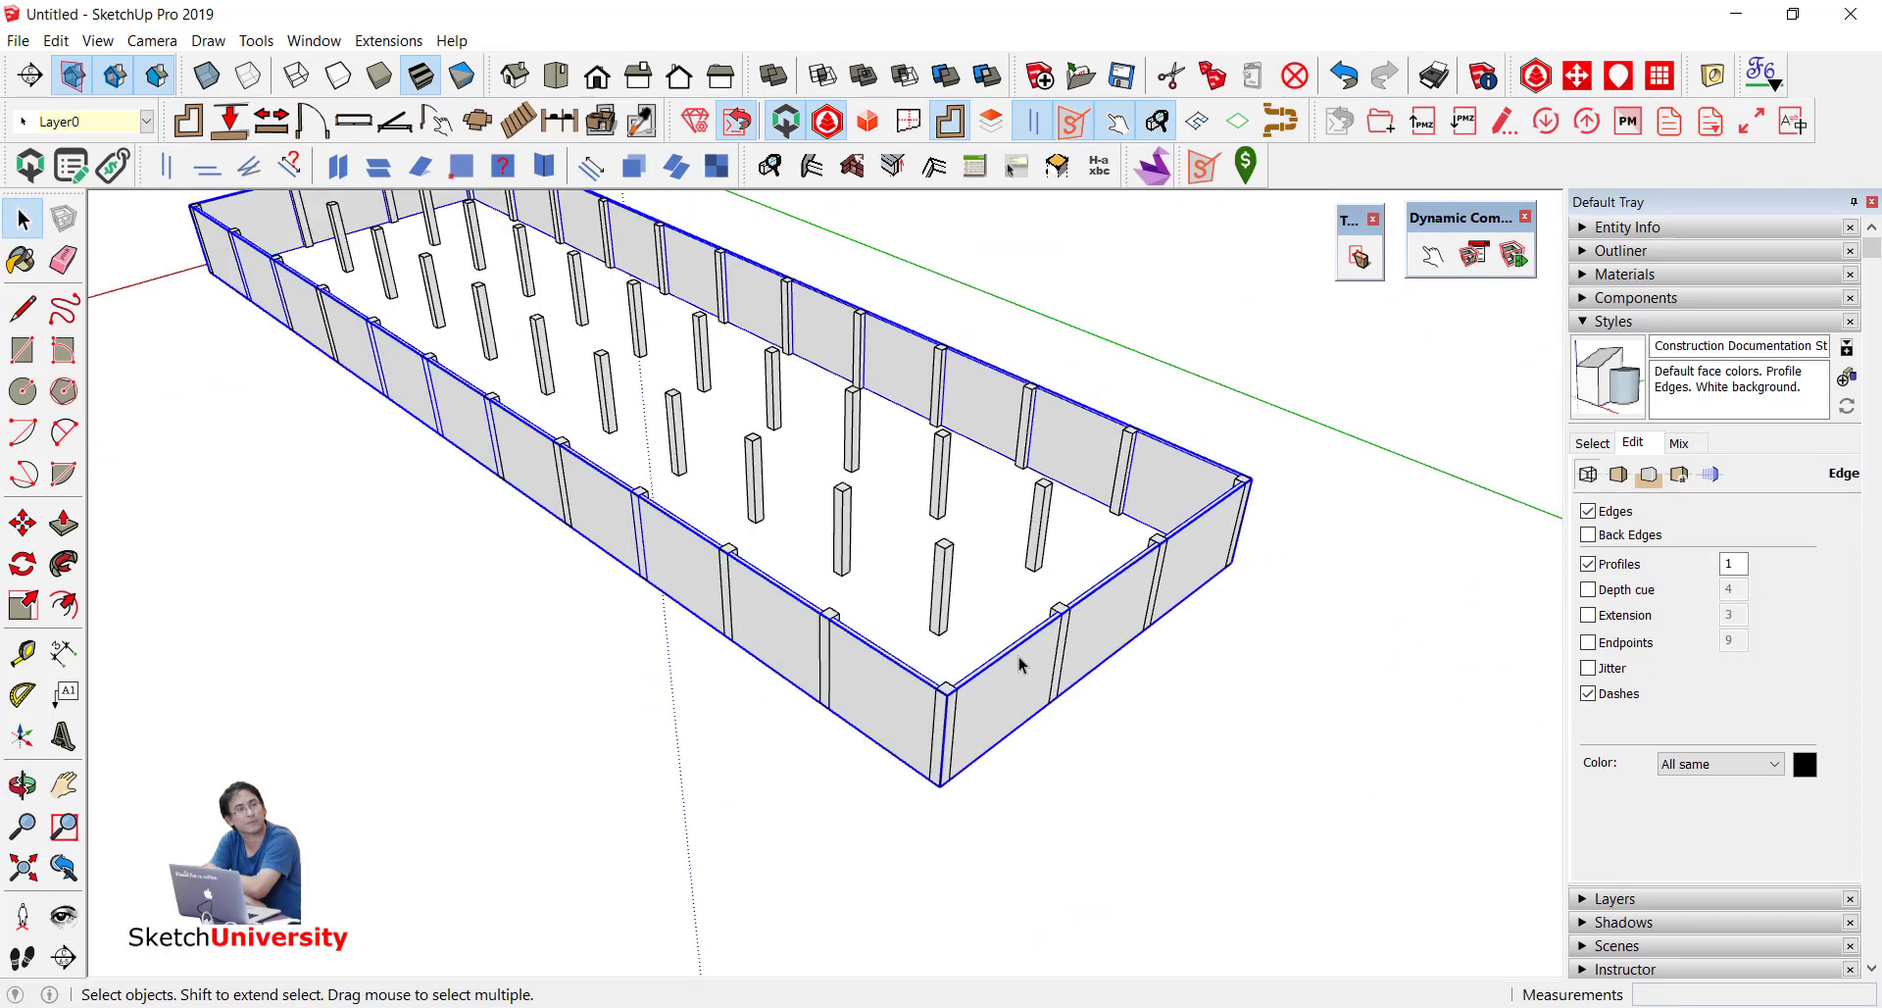
right_click(1019, 658)
left_click(1081, 200)
left_click(1113, 604)
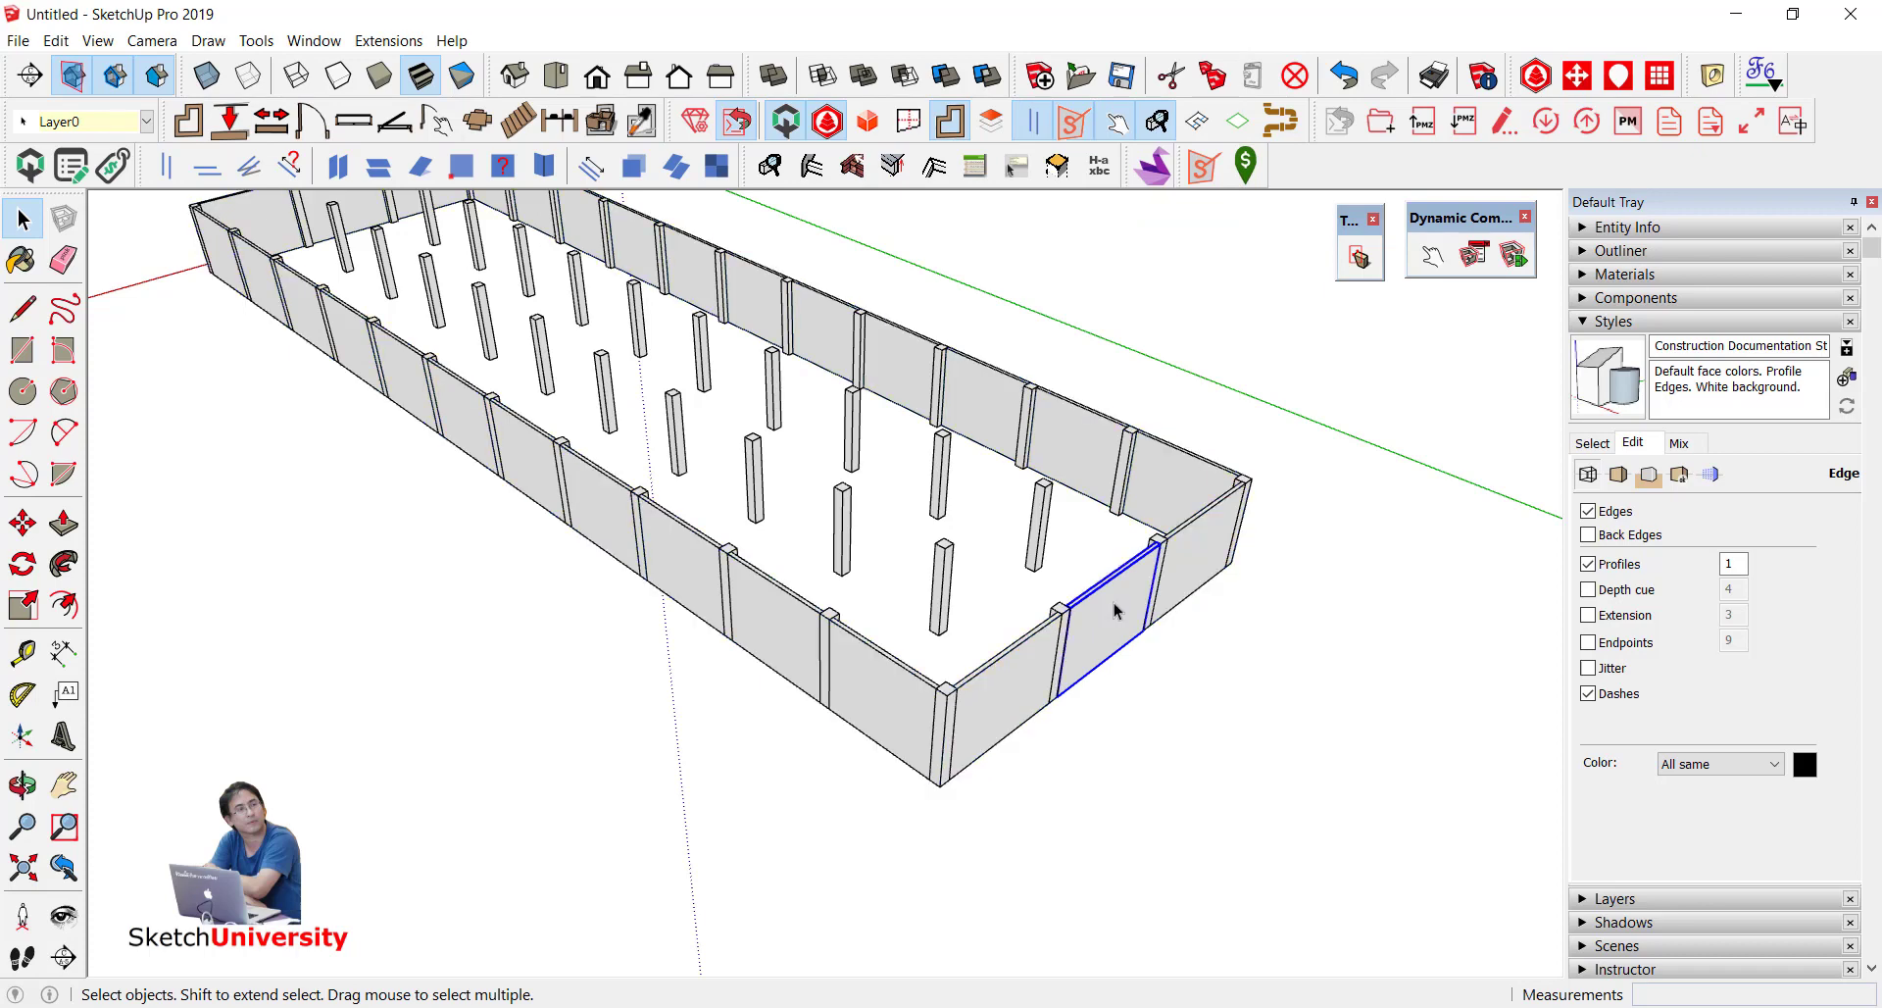
mouse_move(1173, 625)
middle_mouse_down()
mouse_move(294, 592)
mouse_move(686, 601)
mouse_move(1153, 652)
mouse_move(1265, 743)
mouse_move(1213, 583)
middle_mouse_up()
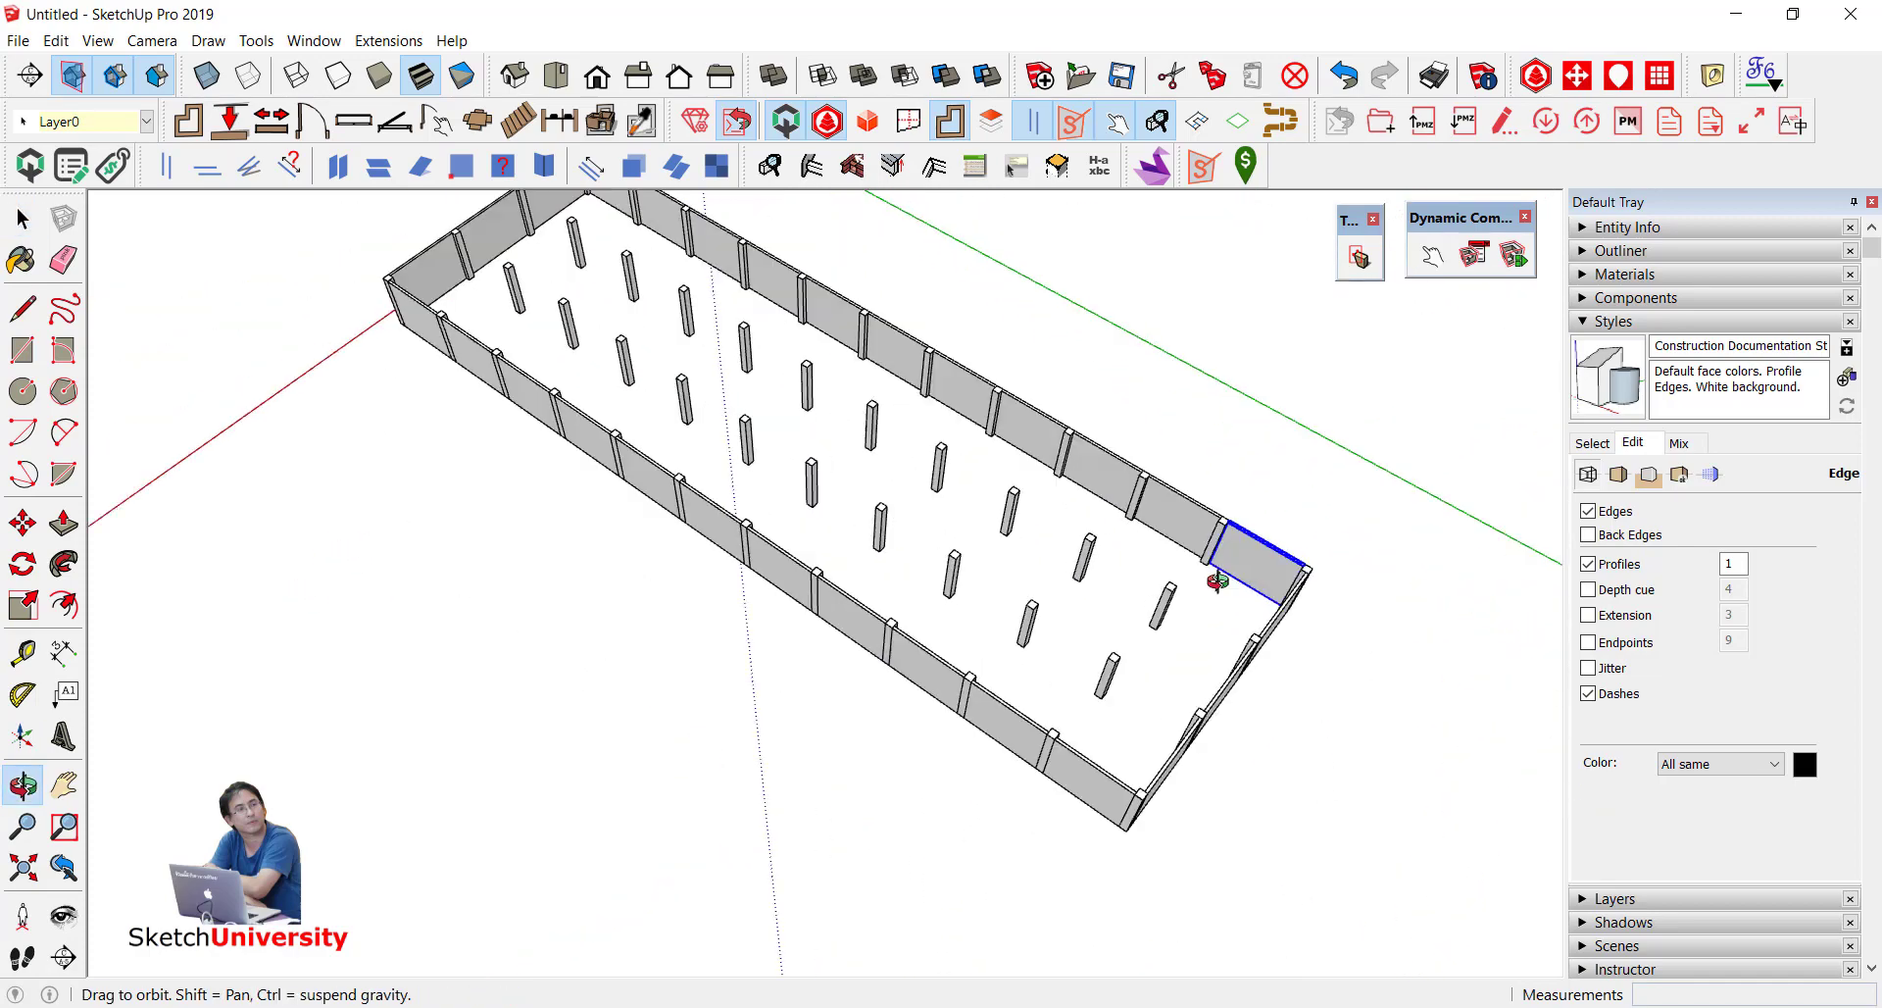
scroll(1127, 549, "up", 2)
scroll(1057, 498, "up", 3)
scroll(1056, 498, "down", 3)
mouse_move(1057, 498)
middle_mouse_down()
mouse_move(1143, 461)
mouse_move(1051, 427)
middle_mouse_up()
scroll(892, 456, "up", 2)
scroll(794, 439, "up", 2)
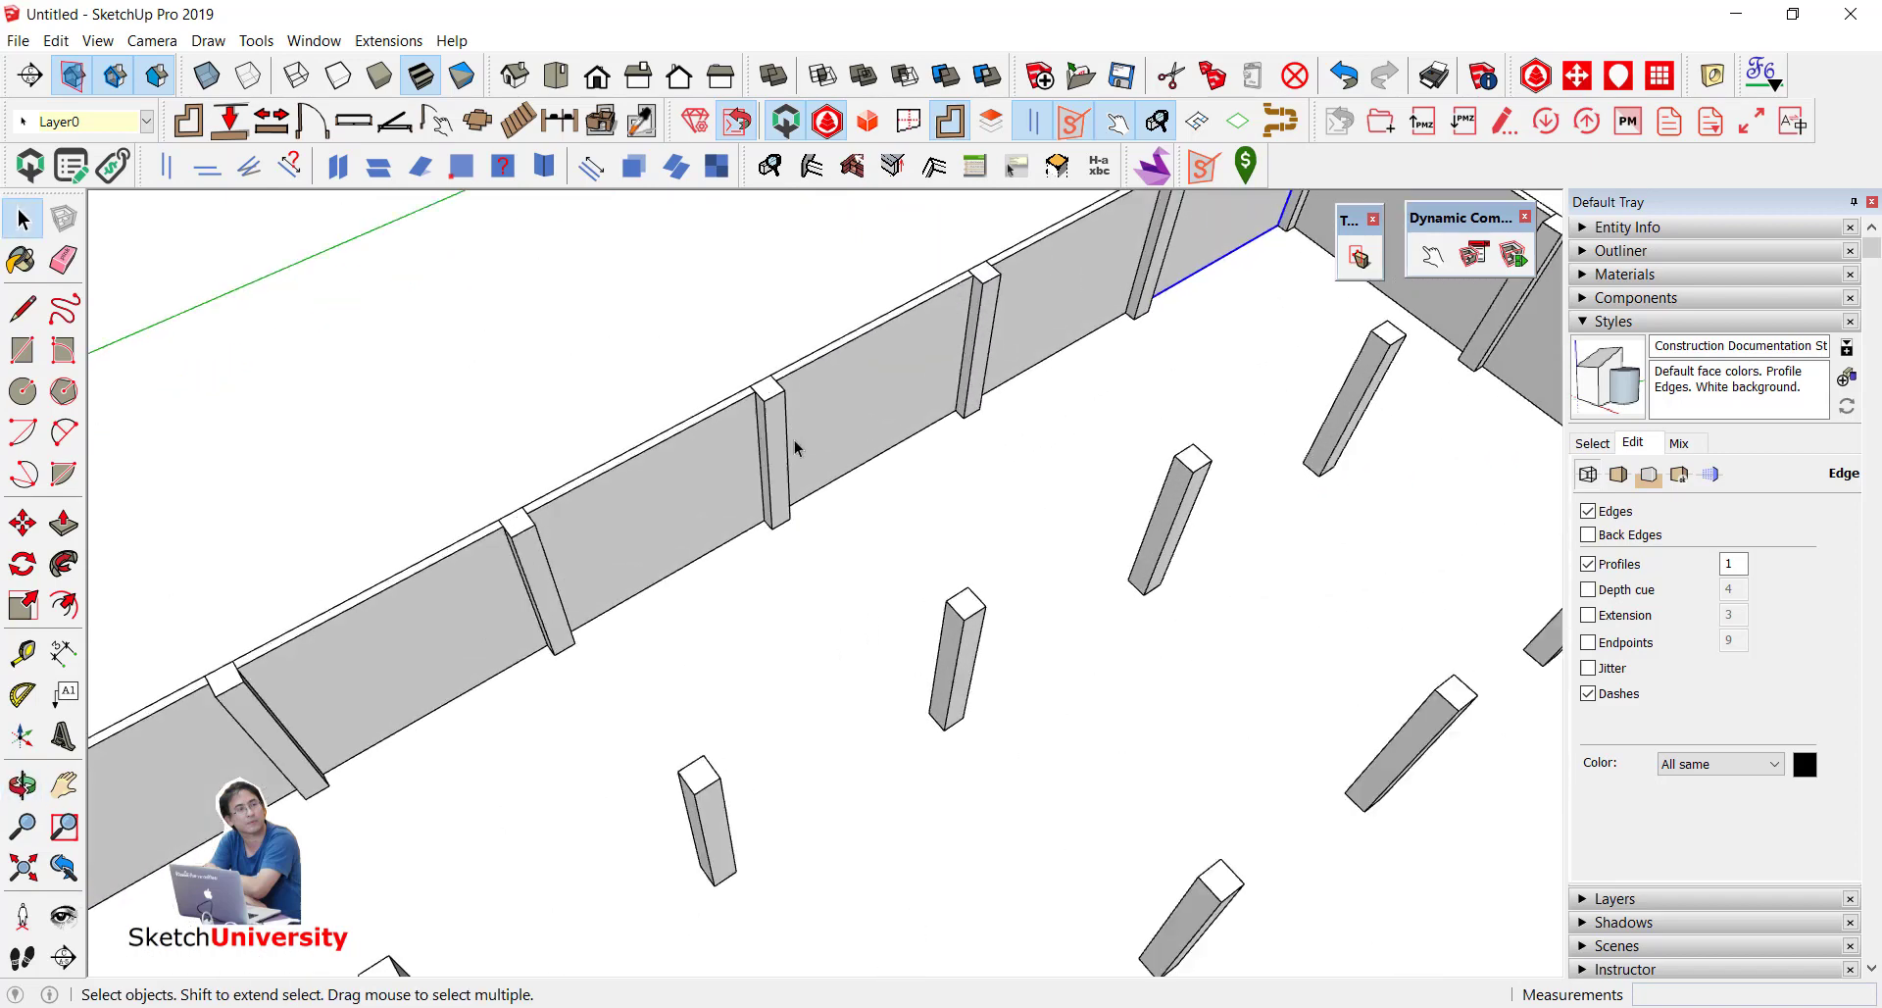
scroll(789, 431, "up", 2)
scroll(779, 420, "up", 2)
scroll(769, 509, "down", 2)
key("r")
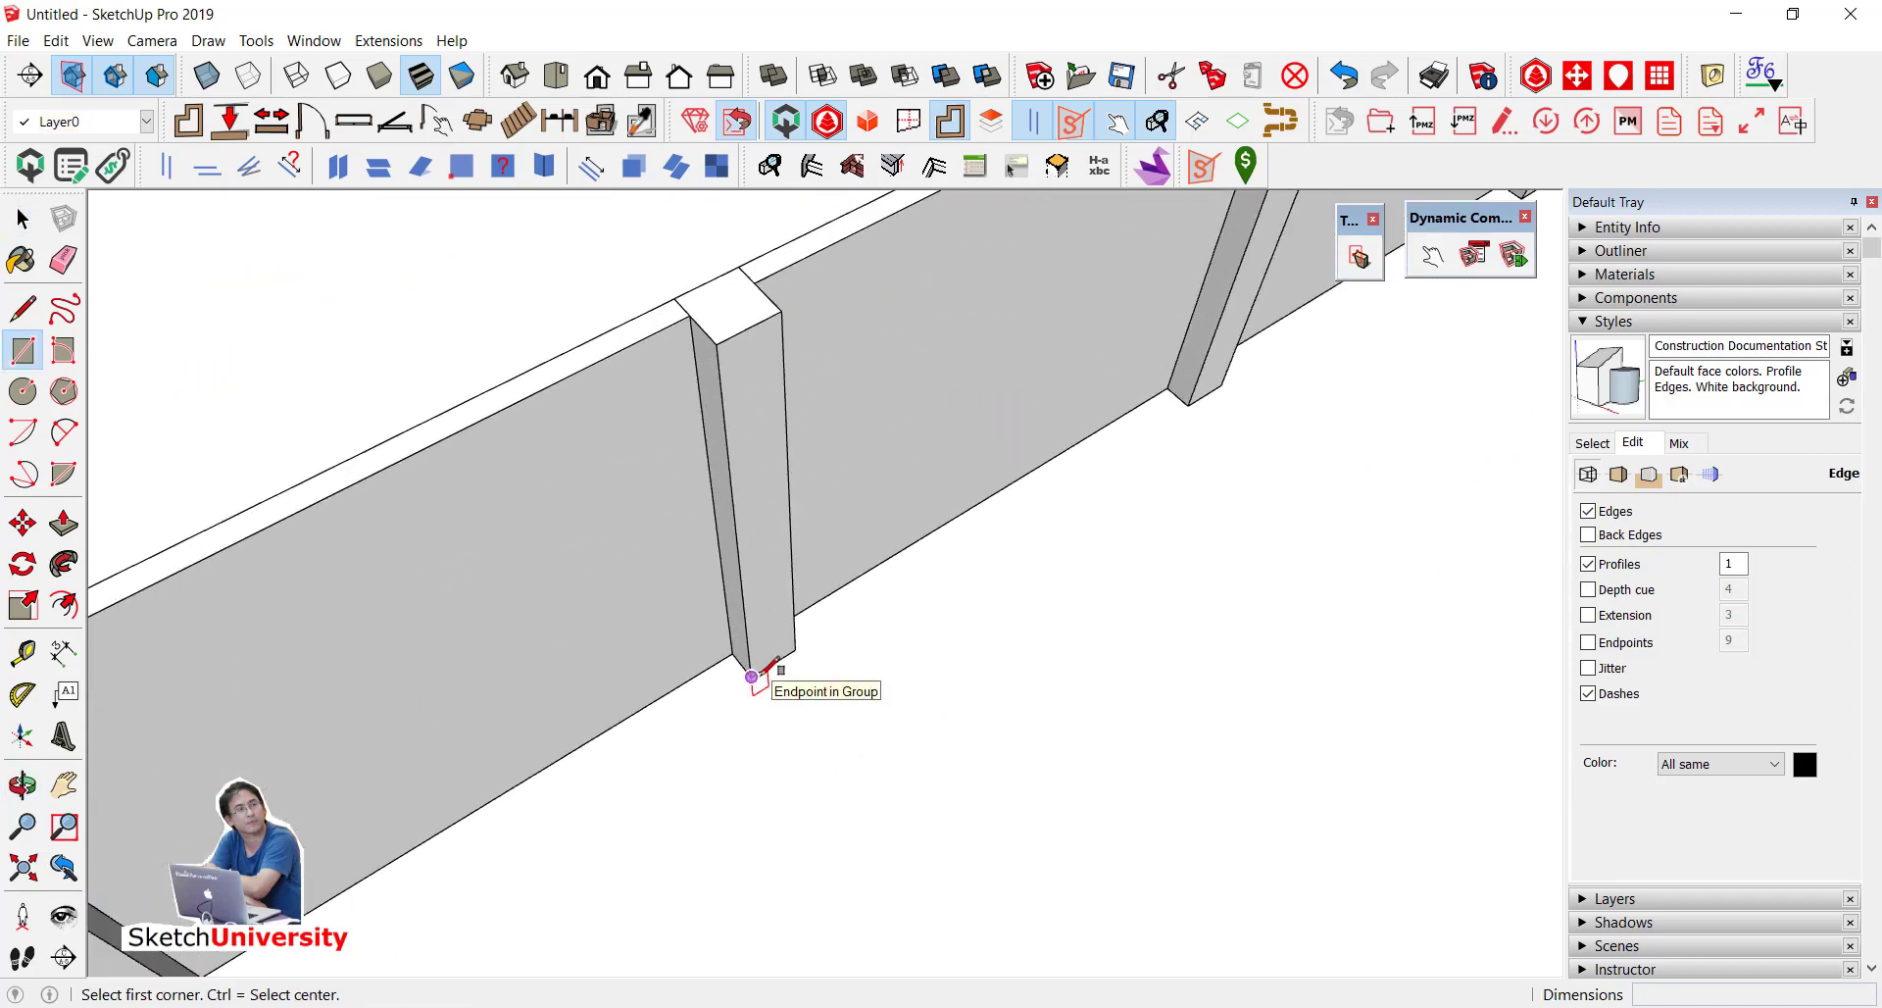
Step: Draw a floor rectangle from a post base to the opposite wall
left_click(761, 672)
scroll(988, 549, "down", 3)
mouse_move(990, 547)
middle_mouse_down()
mouse_move(785, 386)
mouse_move(1012, 513)
middle_mouse_up()
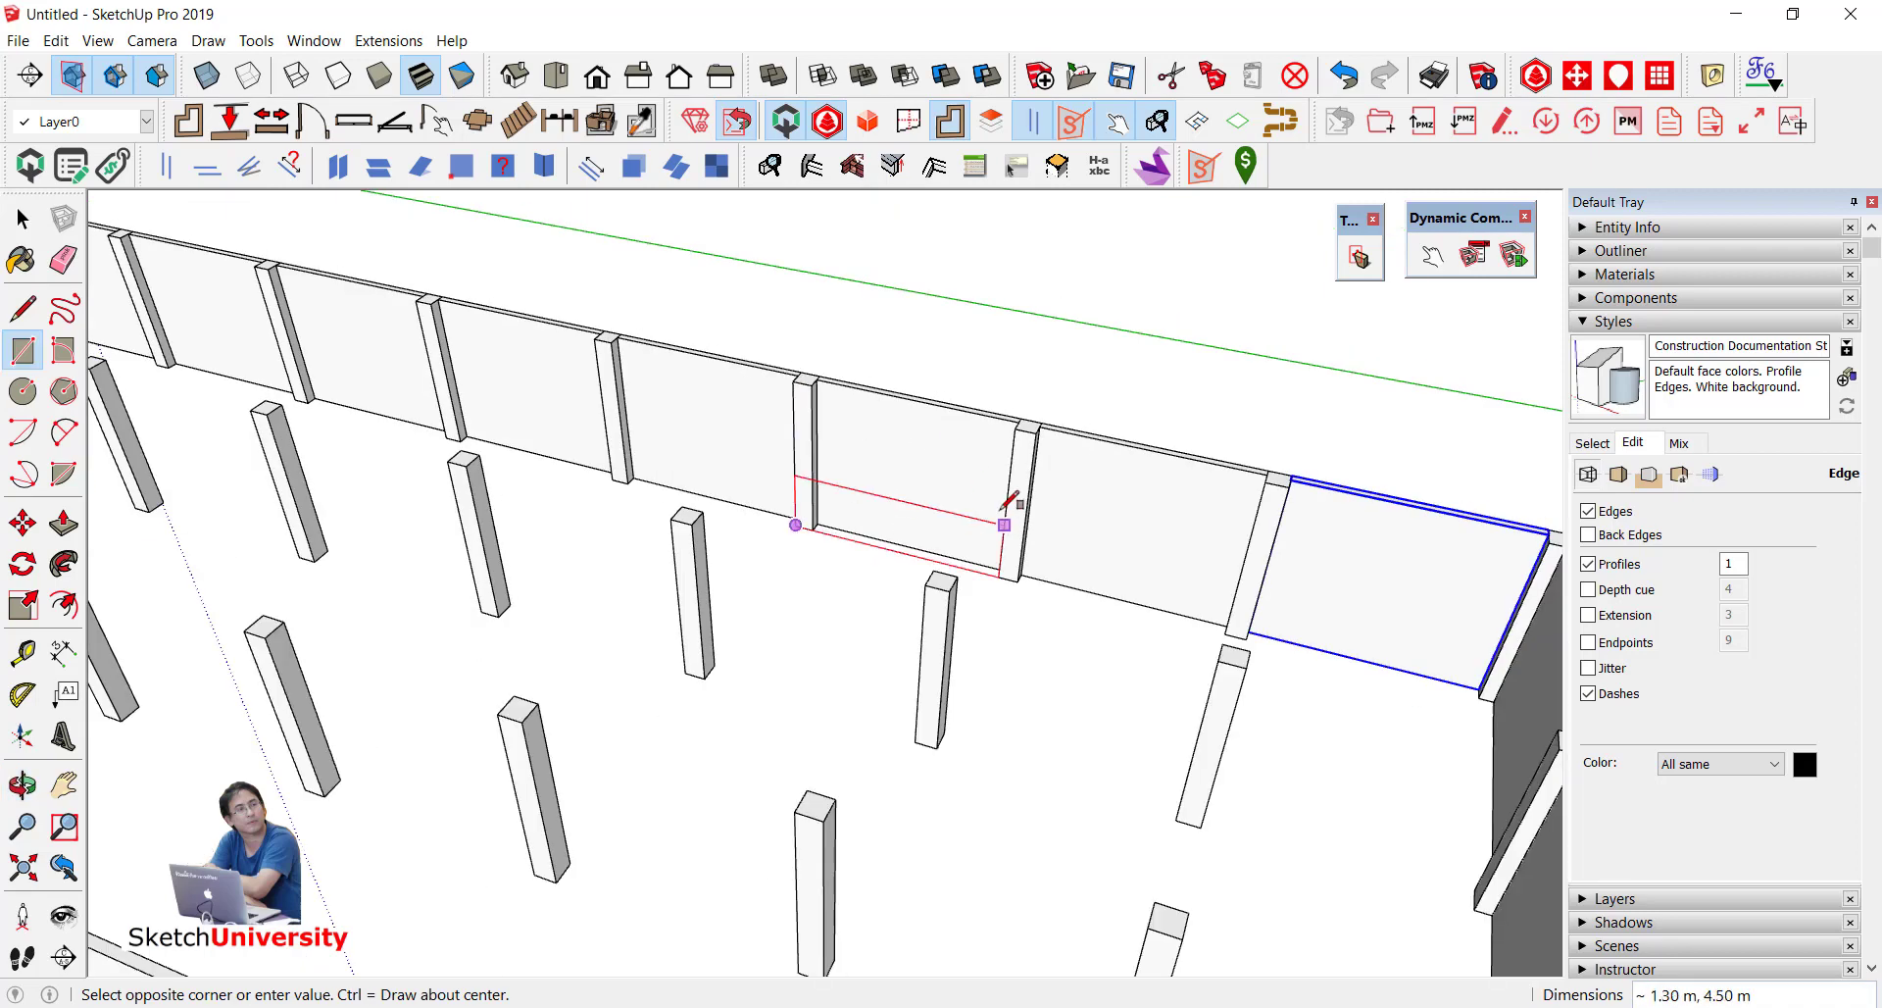
scroll(1012, 512, "down", 2)
scroll(1338, 779, "up", 2)
scroll(1333, 782, "up", 1)
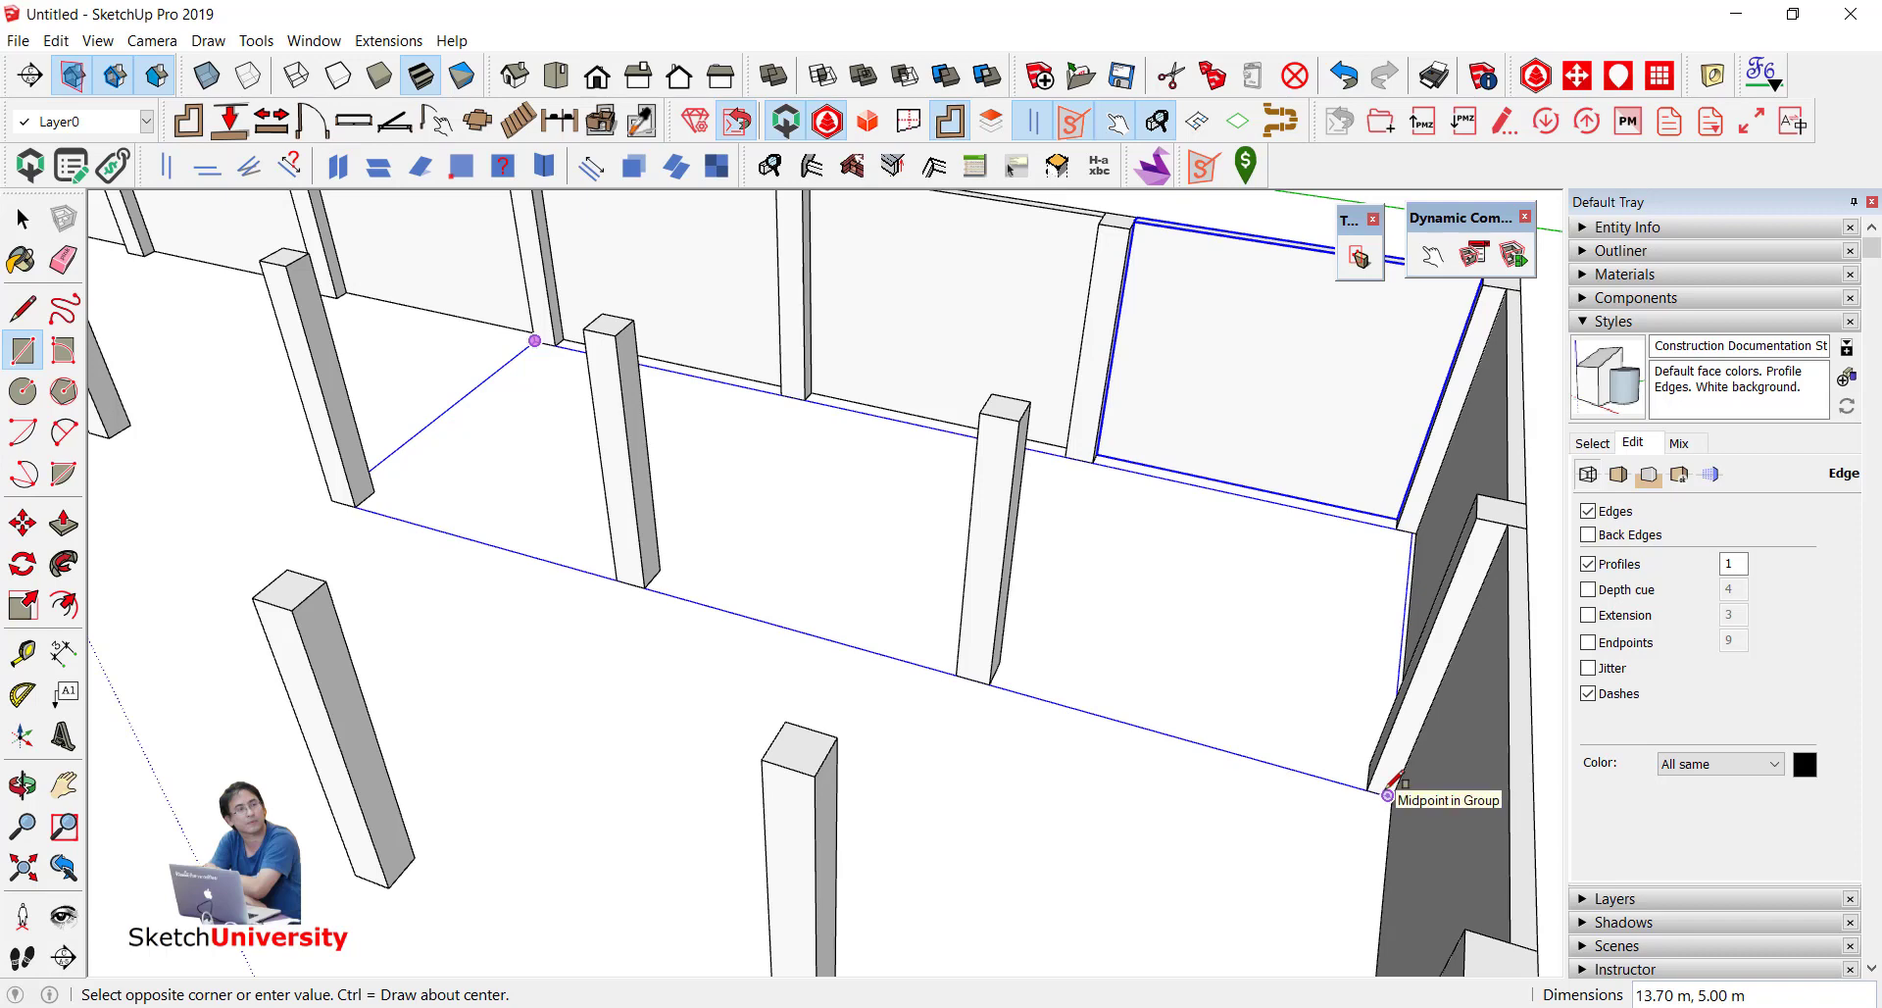
left_click(1388, 794)
middle_click_drag(1388, 793, 1264, 547)
key("space")
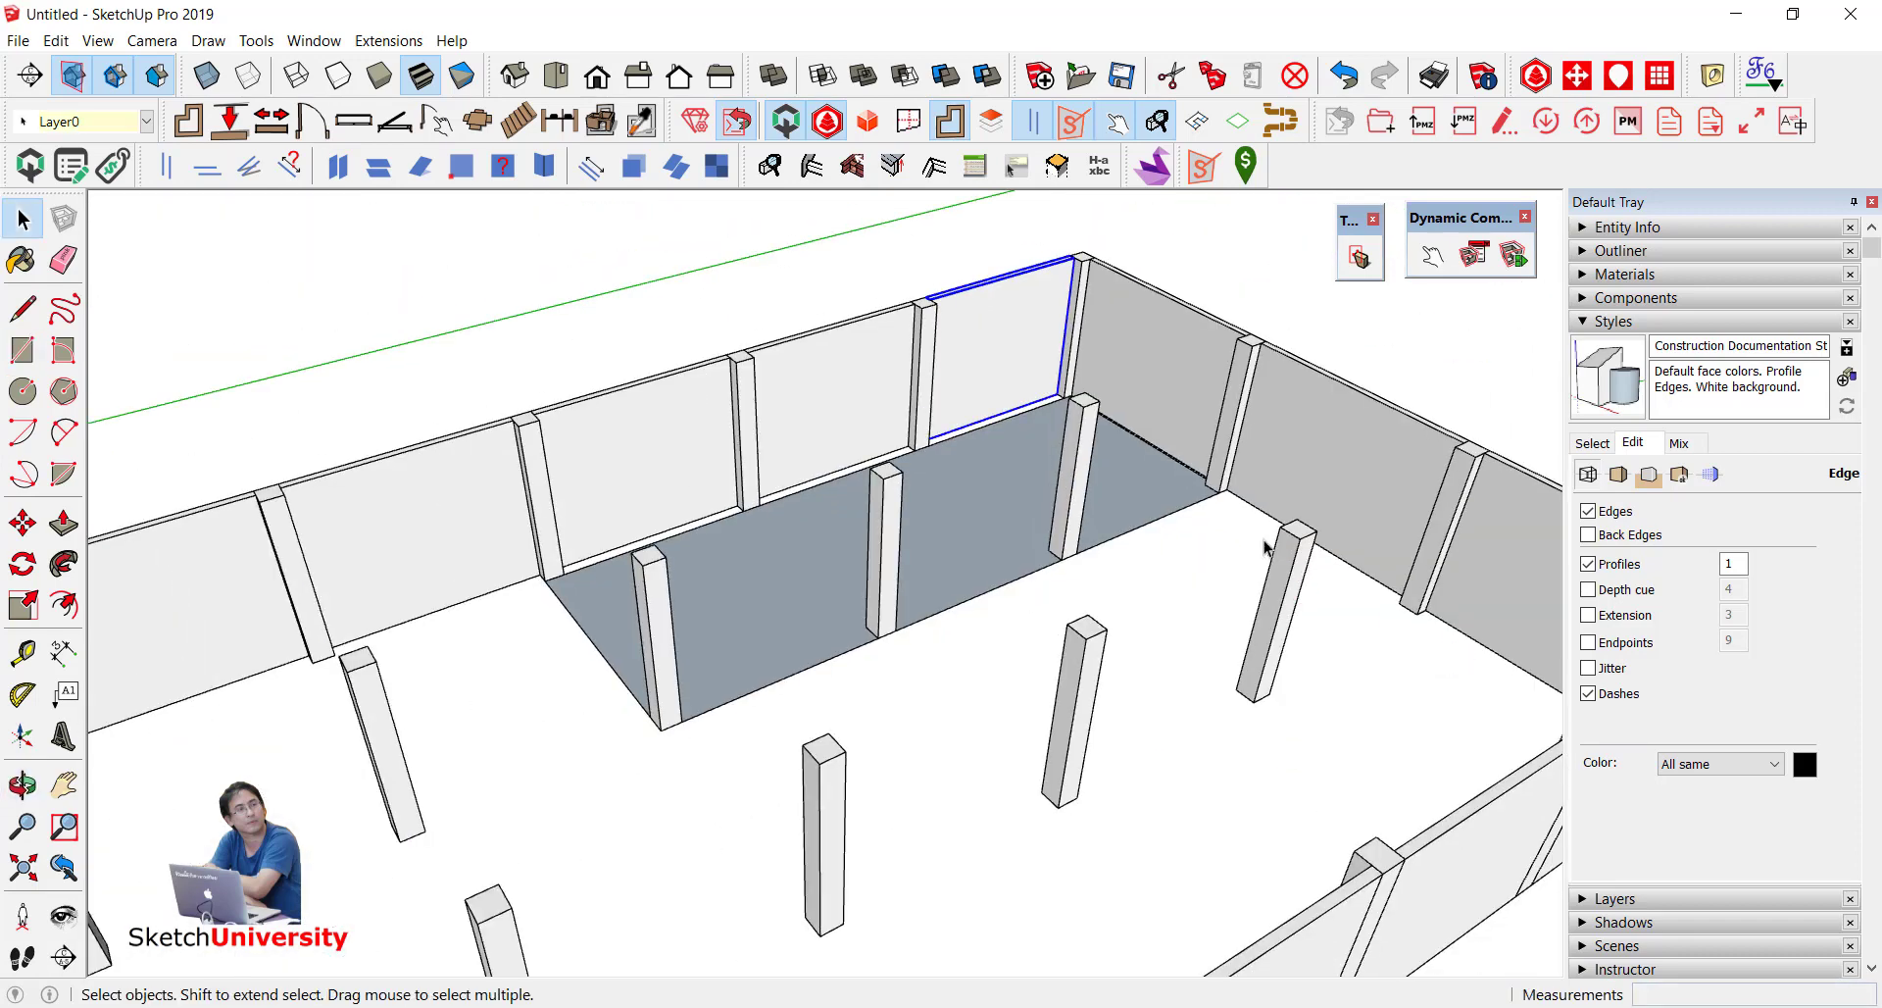
Step: Pull the floor rectangle up 3.50 m into a box and make it a group
key("p")
left_click(1003, 504)
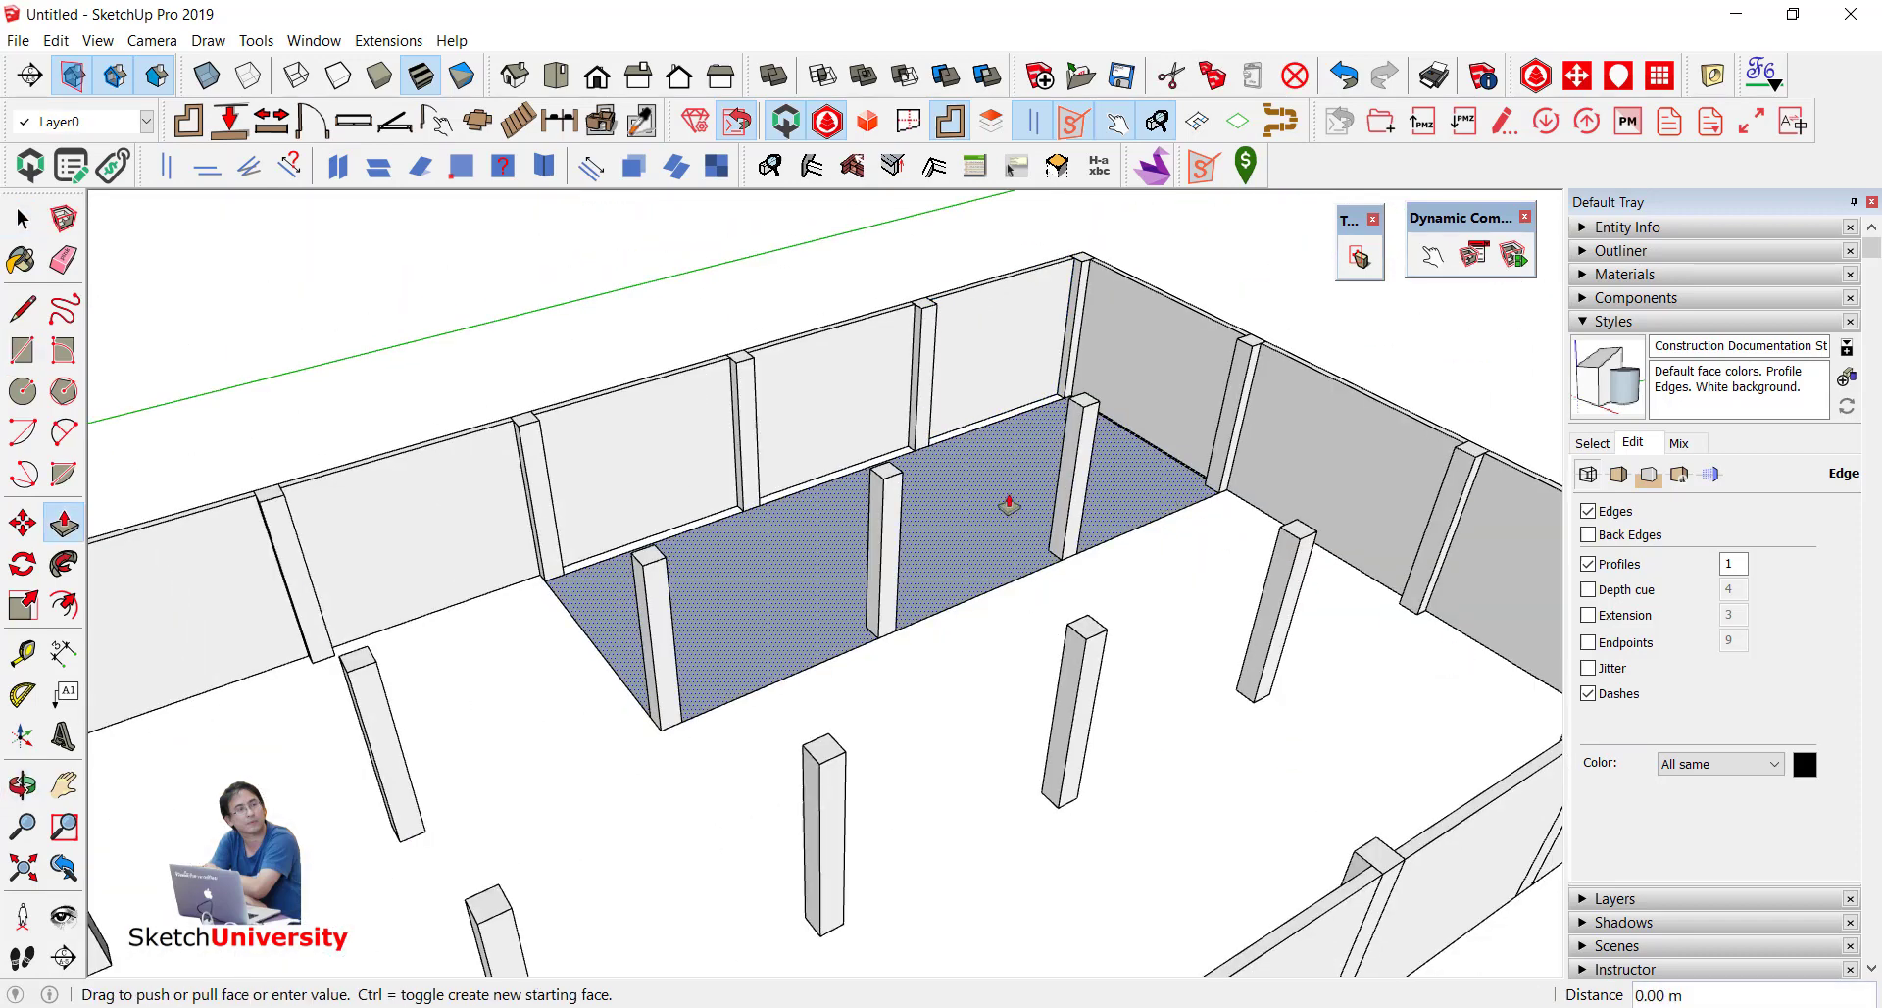
left_click(894, 487)
key("space")
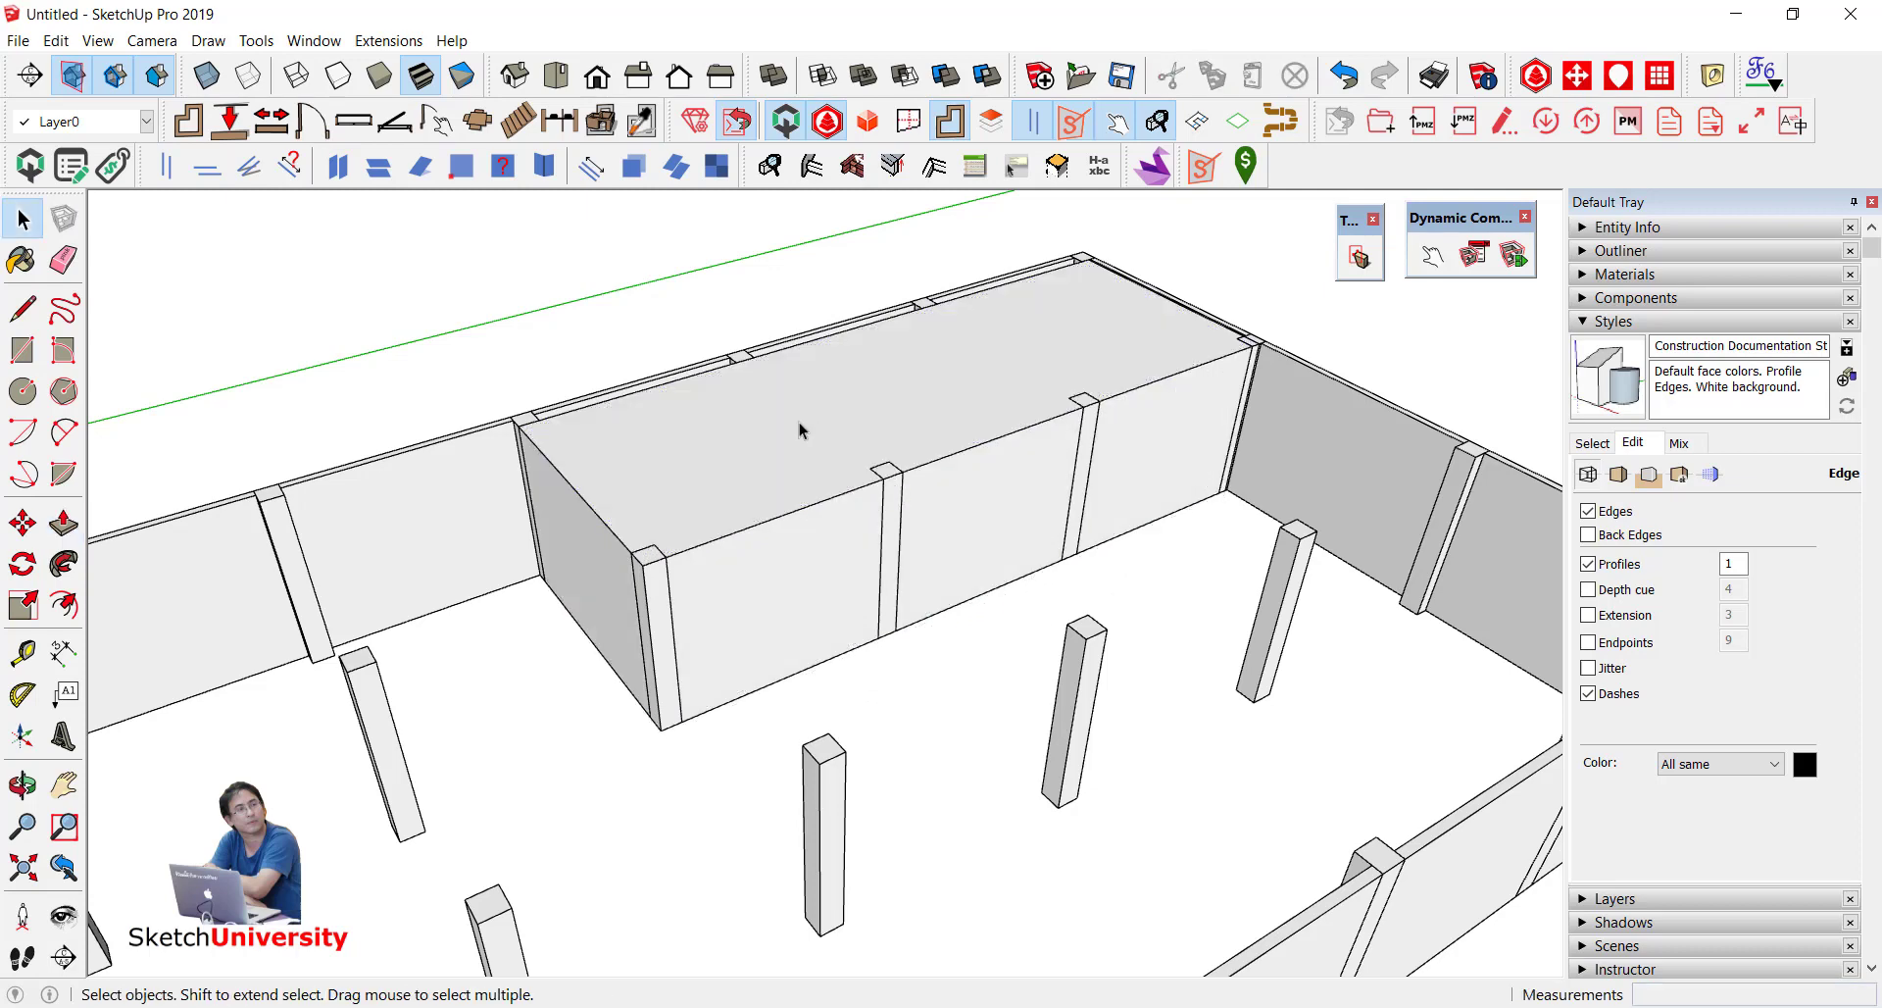
triple_click(800, 430)
right_click(800, 429)
left_click(863, 610)
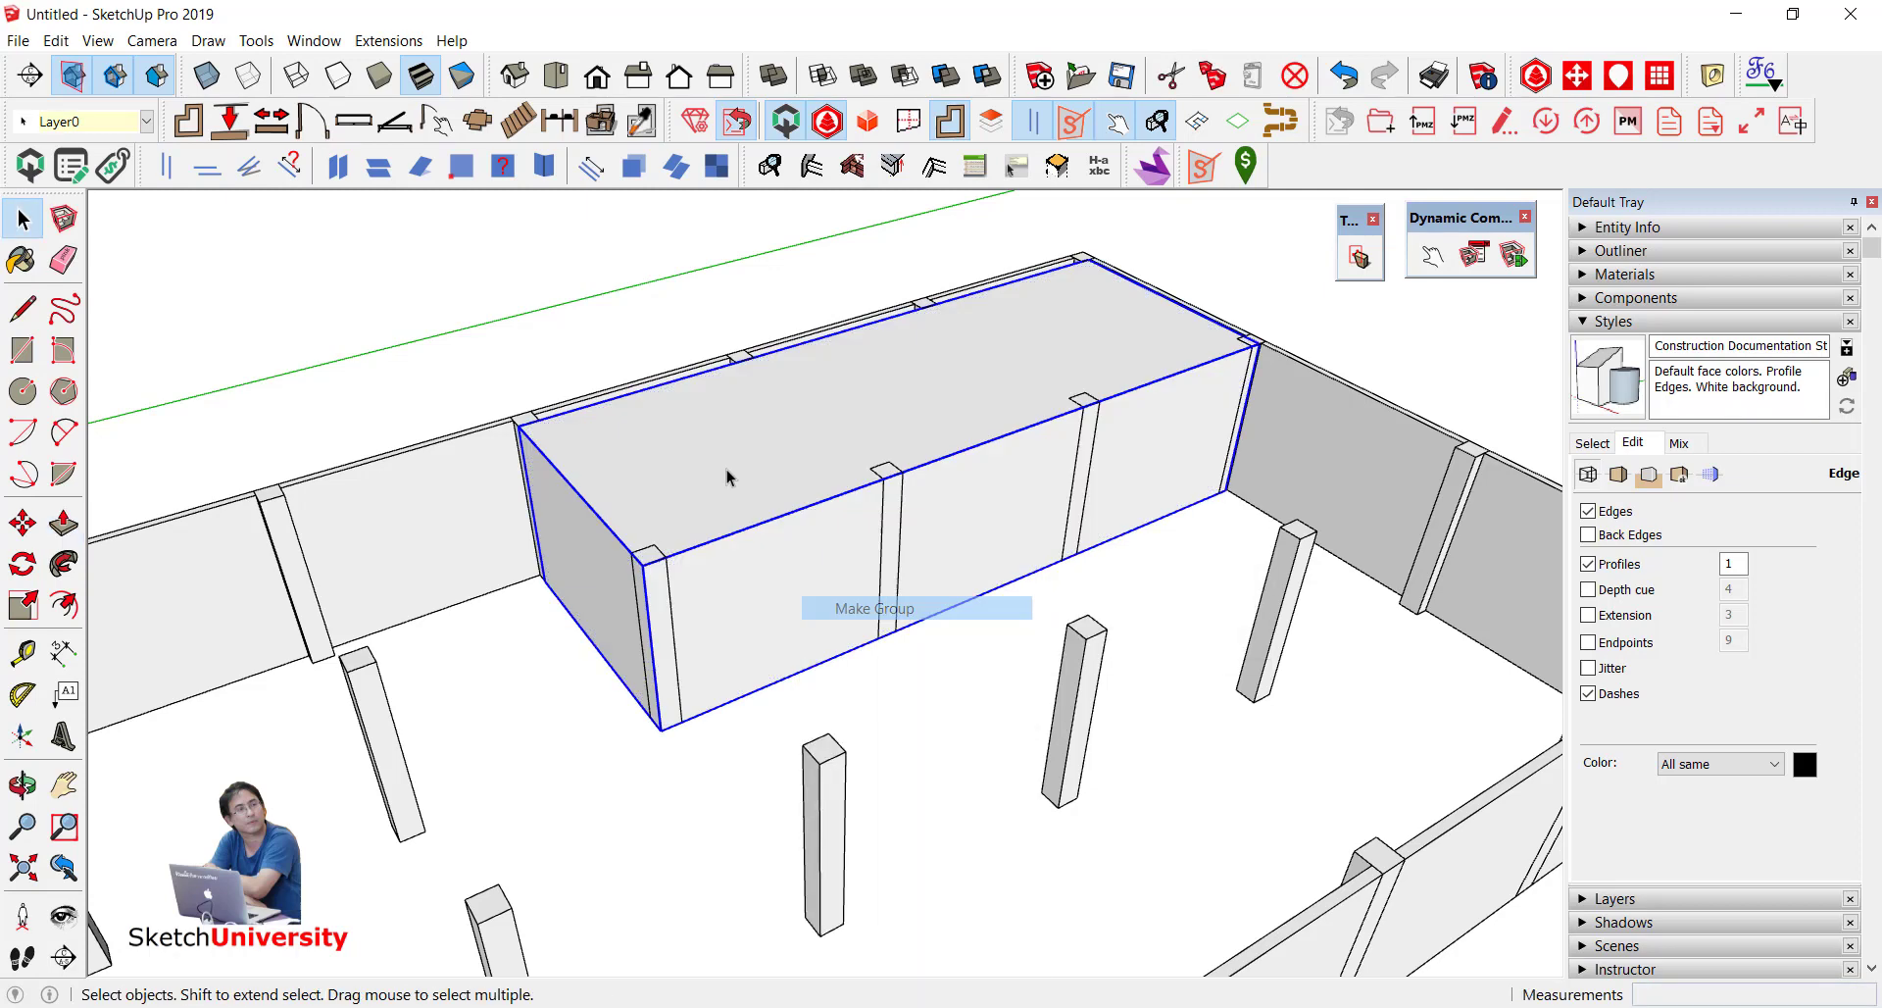
Step: Erase the box's top edges inside the group to leave it open-topped, then reopen the group
double_click(728, 476)
key("e")
middle_click_drag(660, 441, 932, 533)
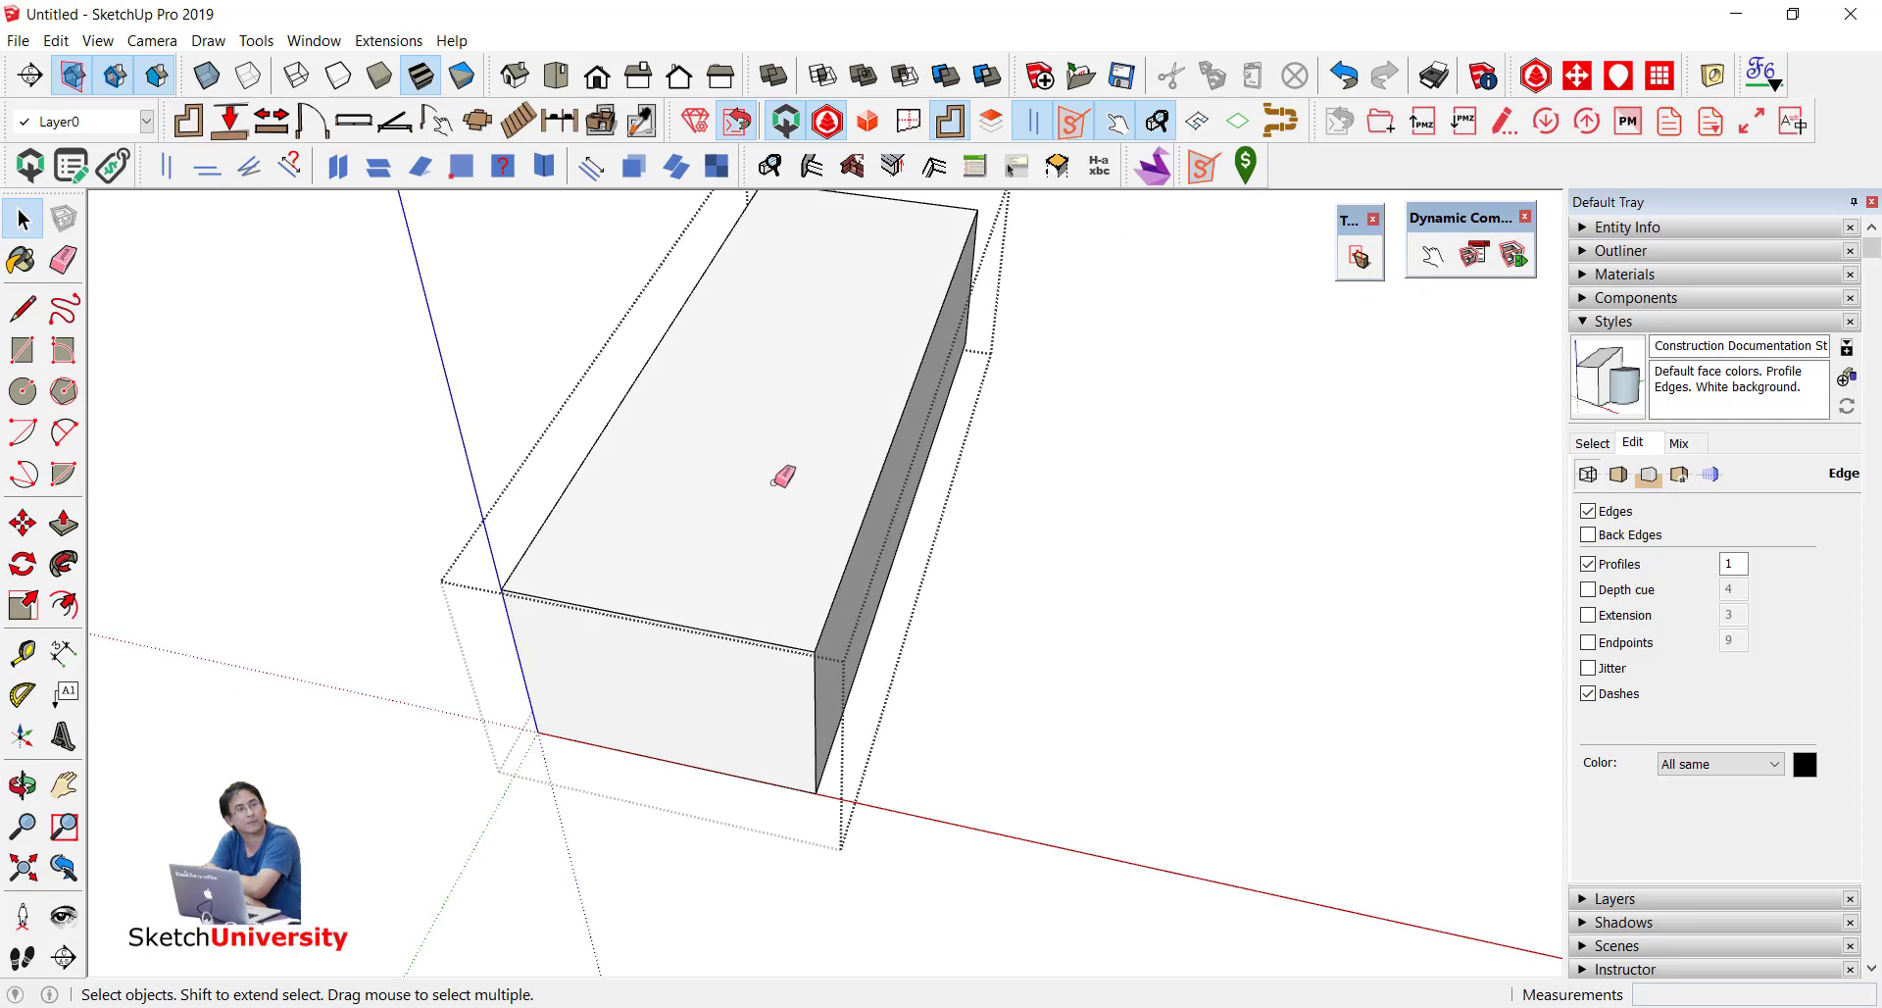
left_click(630, 385)
middle_click_drag(723, 524, 769, 349)
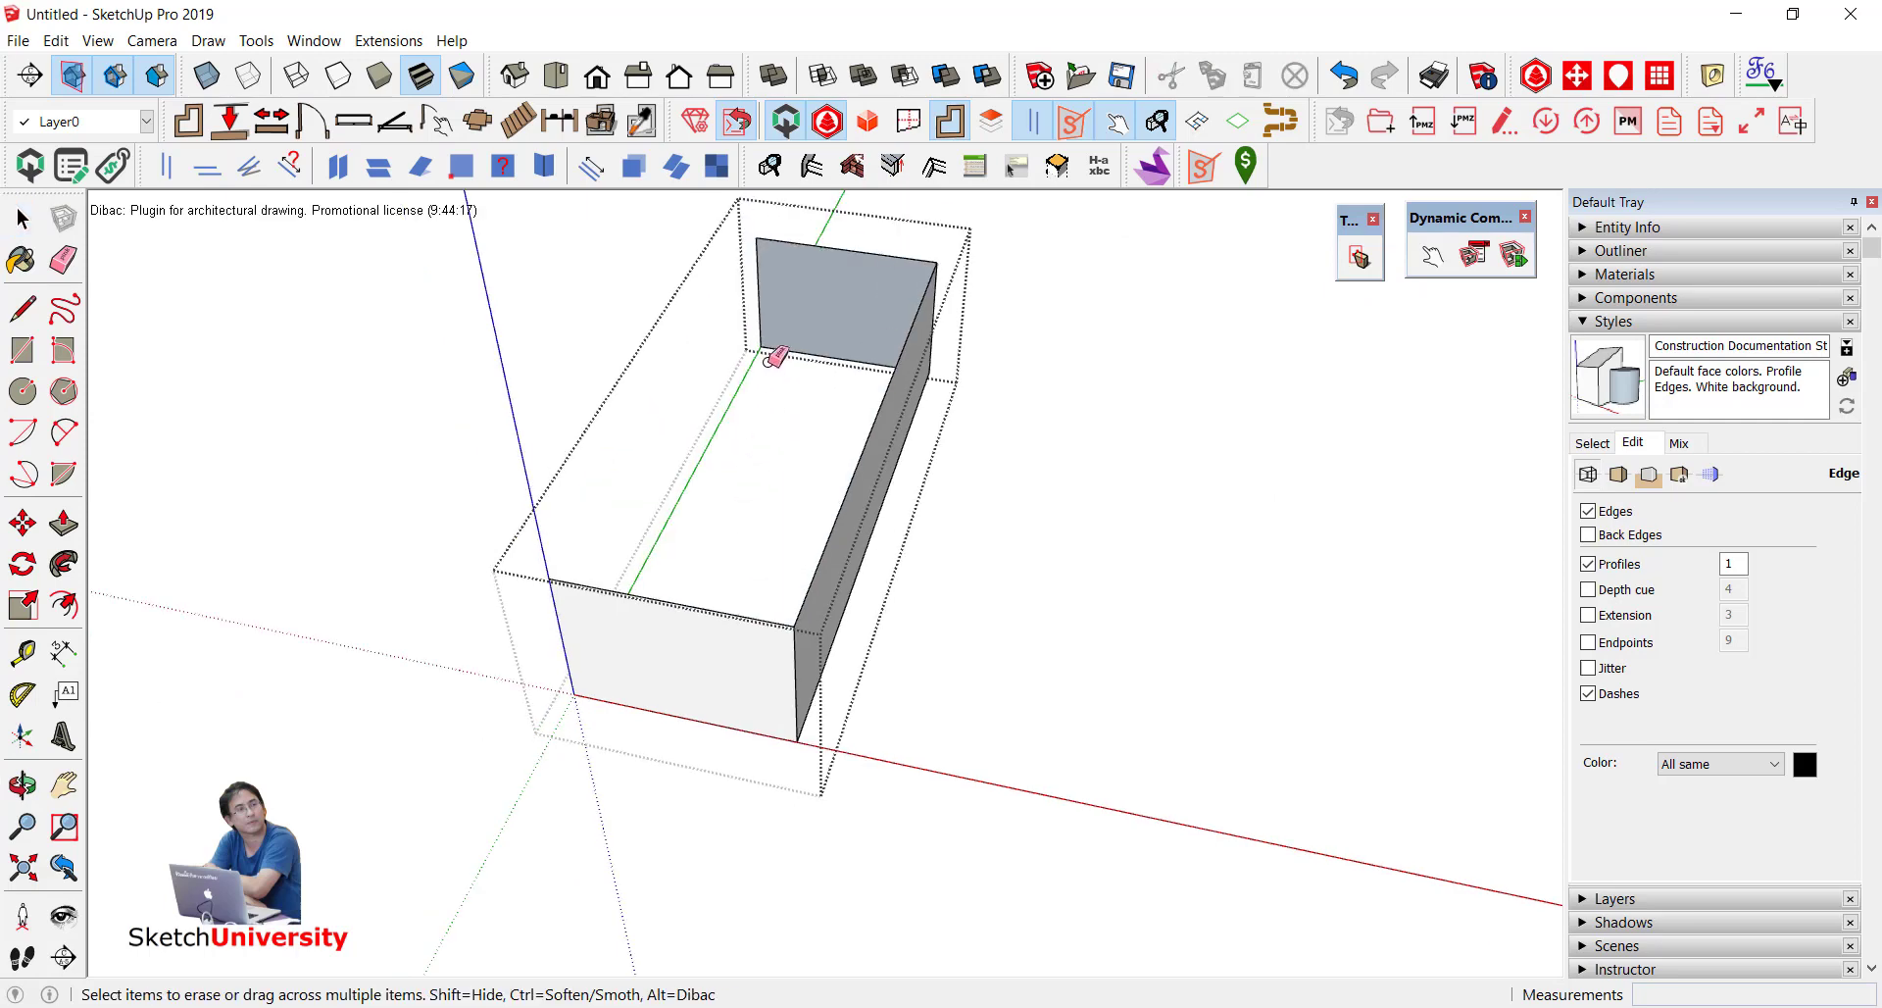
left_click(806, 263)
middle_click_drag(1176, 579, 739, 399)
key("space")
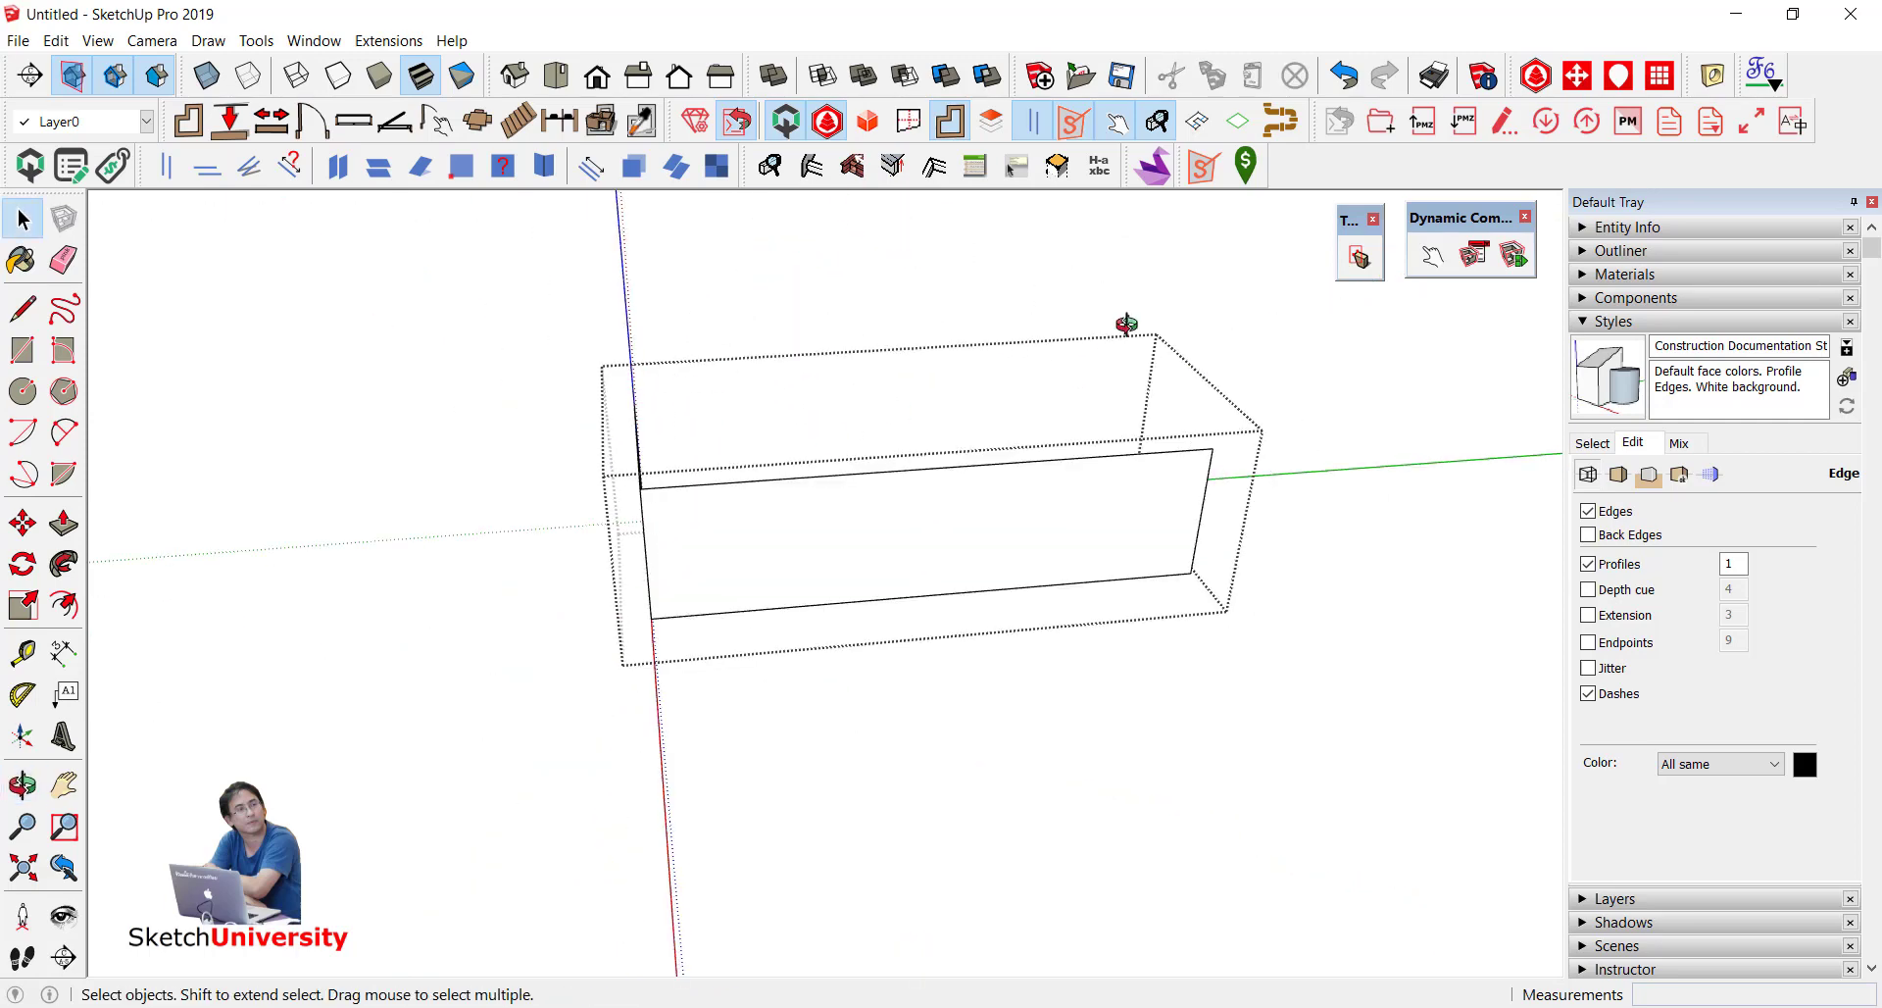
mouse_move(1121, 323)
middle_mouse_down()
mouse_move(932, 472)
mouse_move(839, 461)
mouse_move(811, 386)
middle_mouse_up()
left_click(839, 461)
double_click(839, 461)
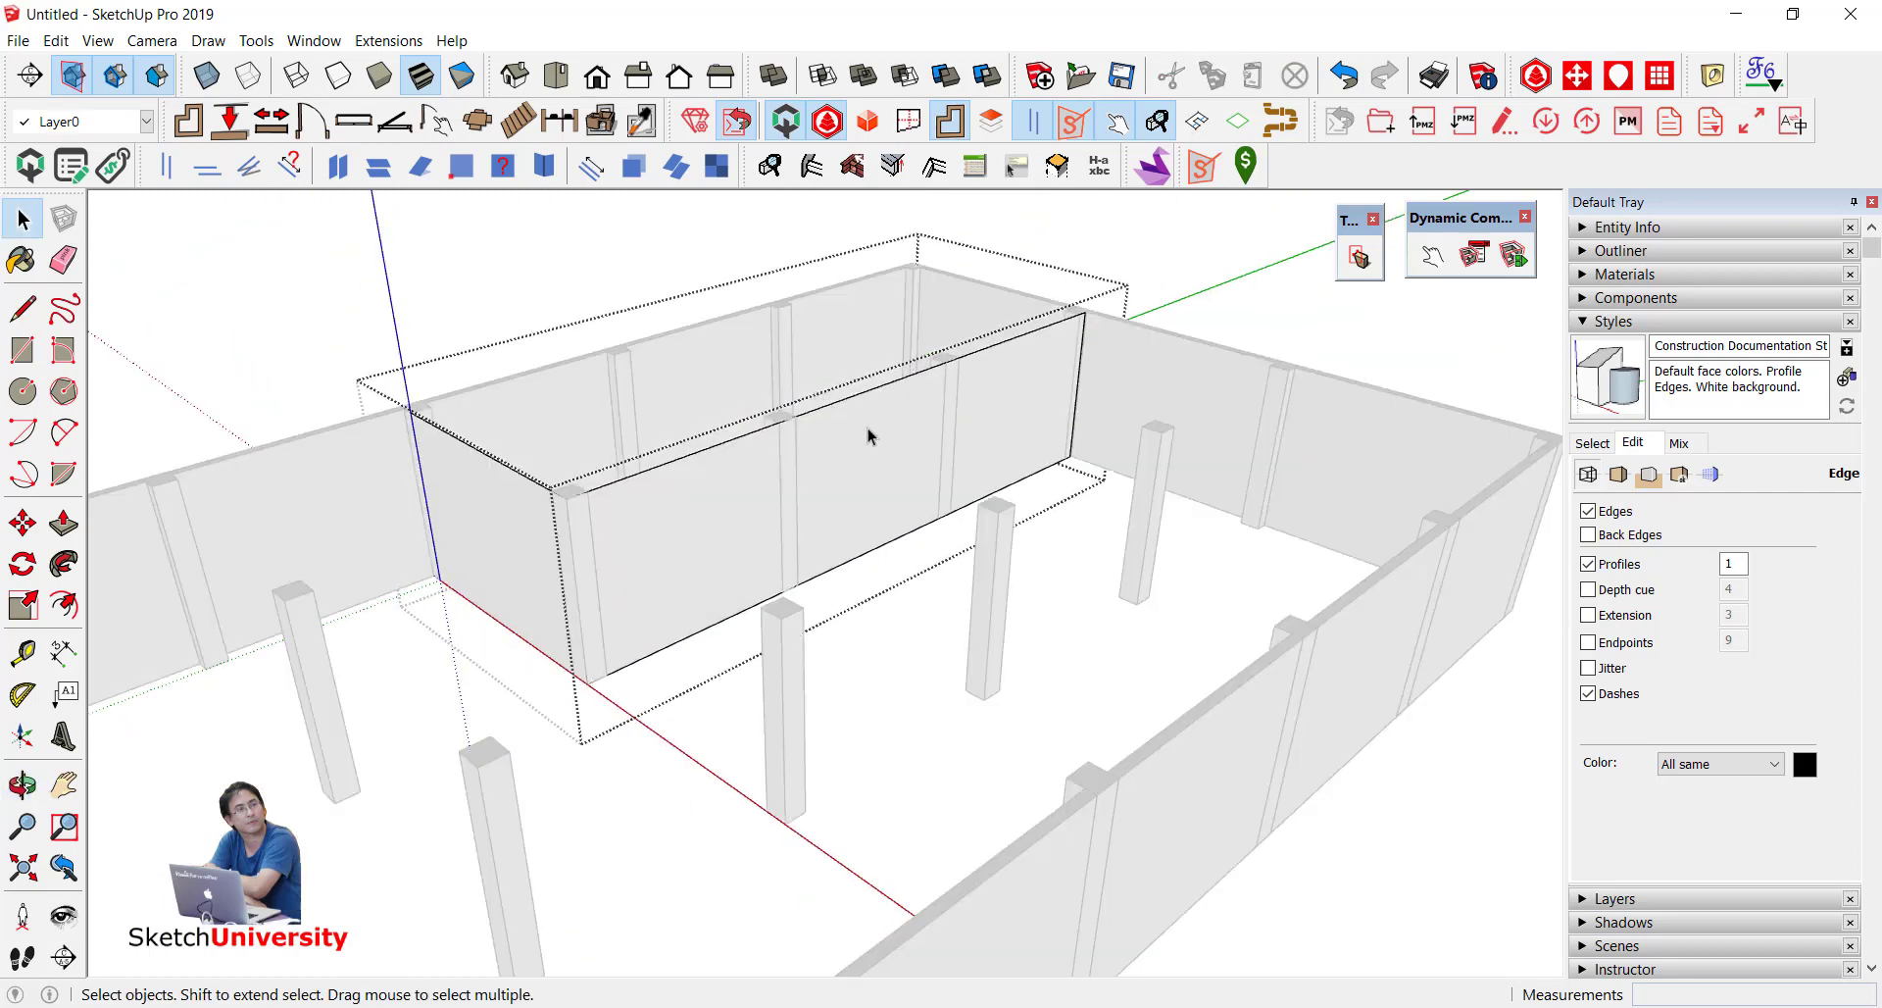
middle_click_drag(619, 503, 650, 504)
Step: Draw a window rectangle on the long wall and copy it once to the right
scroll(627, 500, "up", 3)
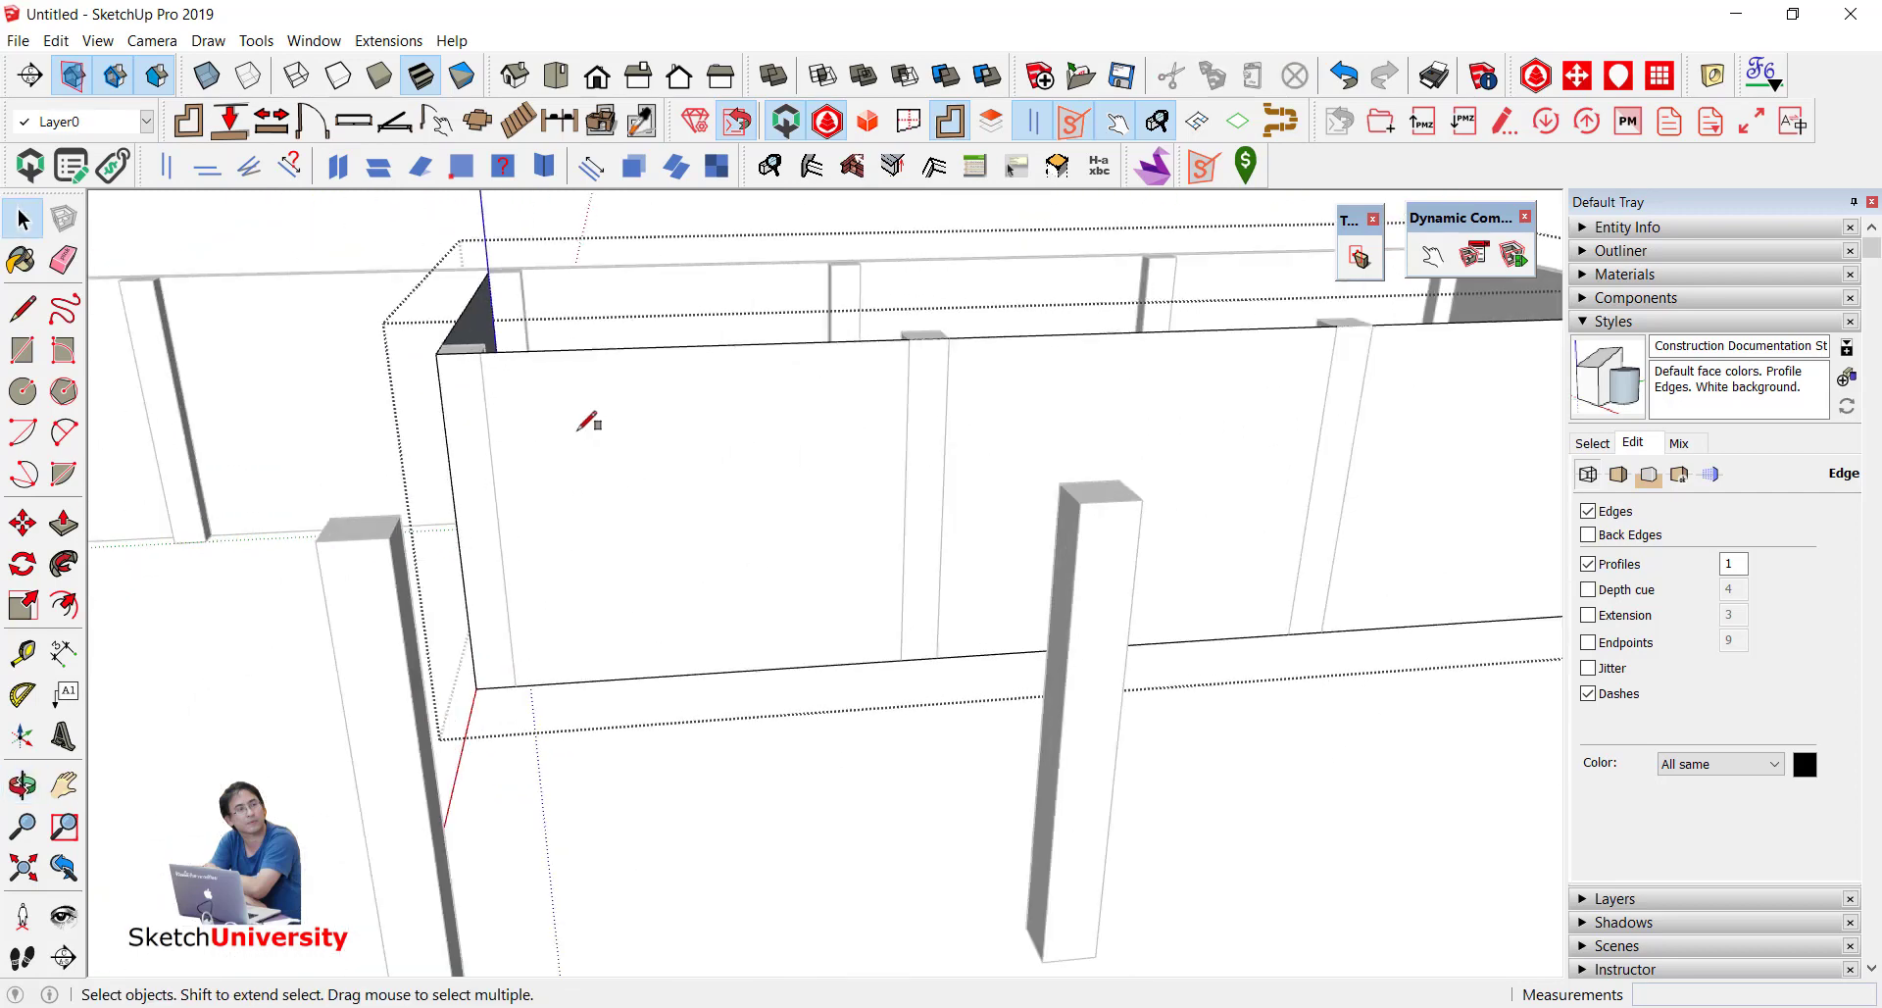
key("r")
left_click(555, 406)
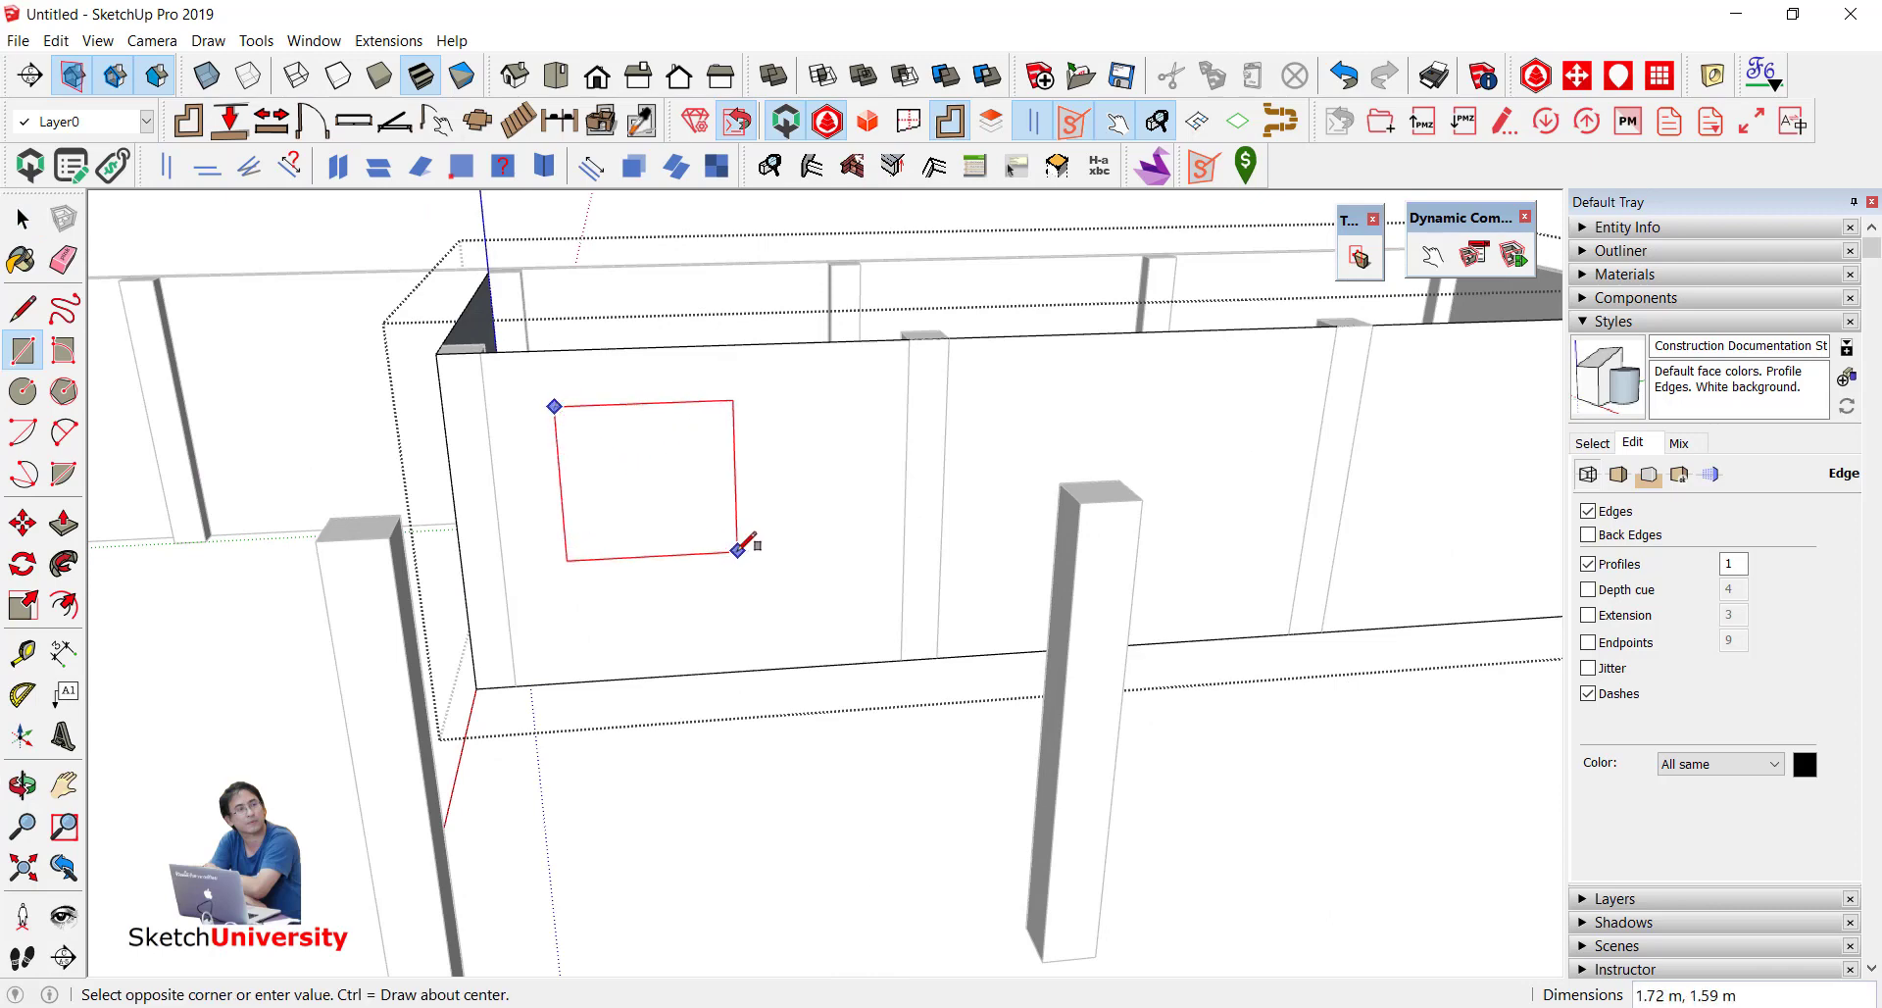
left_click(648, 555)
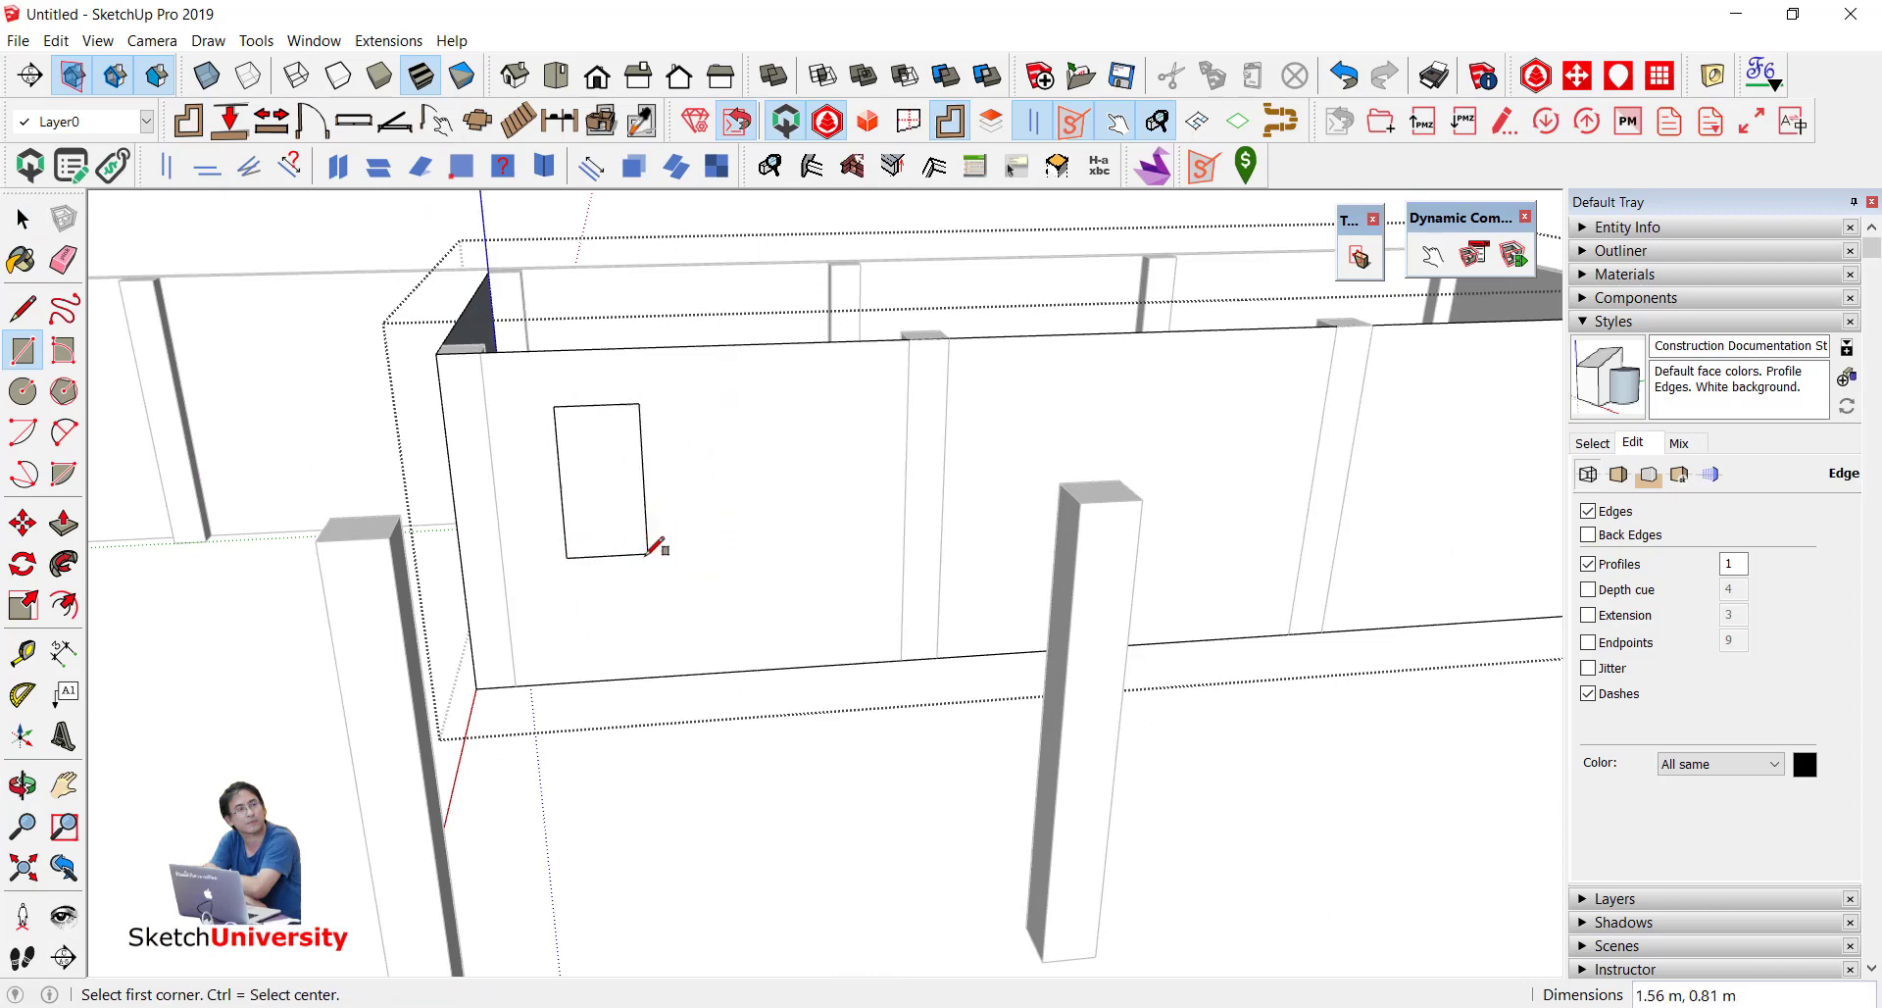
key("space")
left_click(616, 537)
key("m")
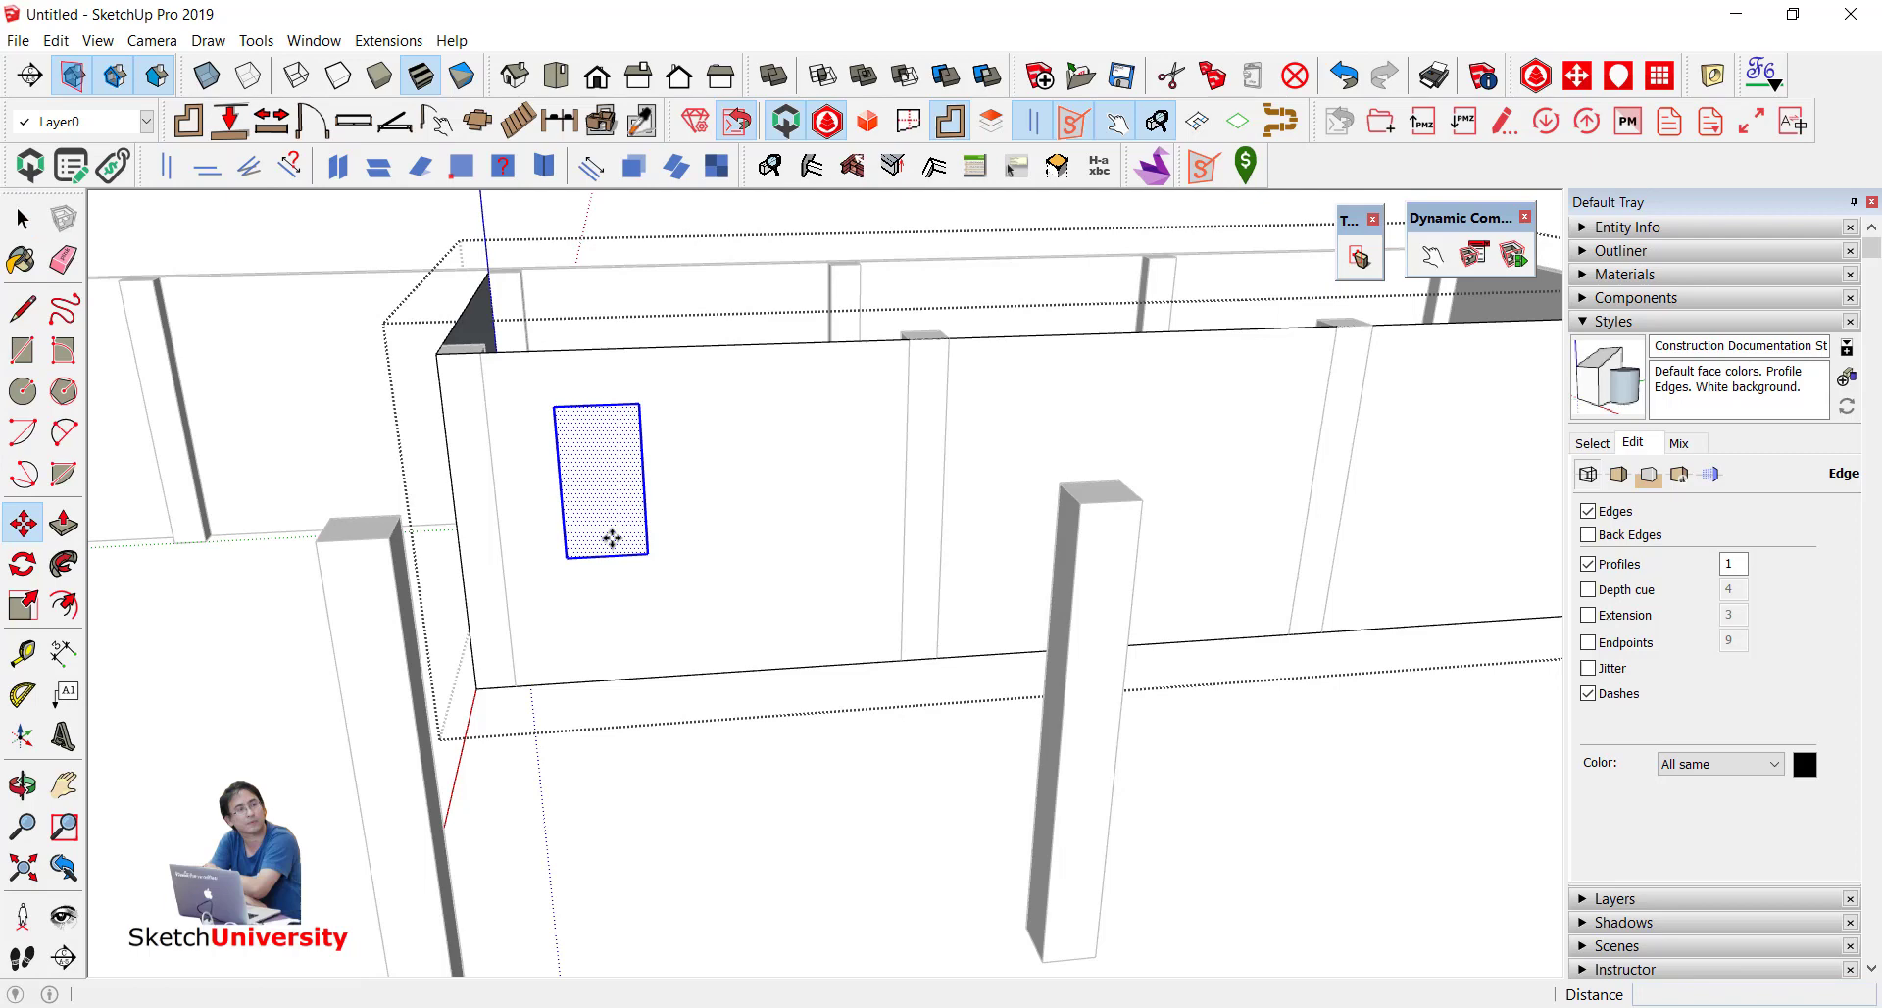
left_click(614, 537)
key("ctrl")
left_click(769, 537)
Step: Copy the two windows as a pair further along the wall, making four windows
middle_click_drag(722, 546, 620, 534)
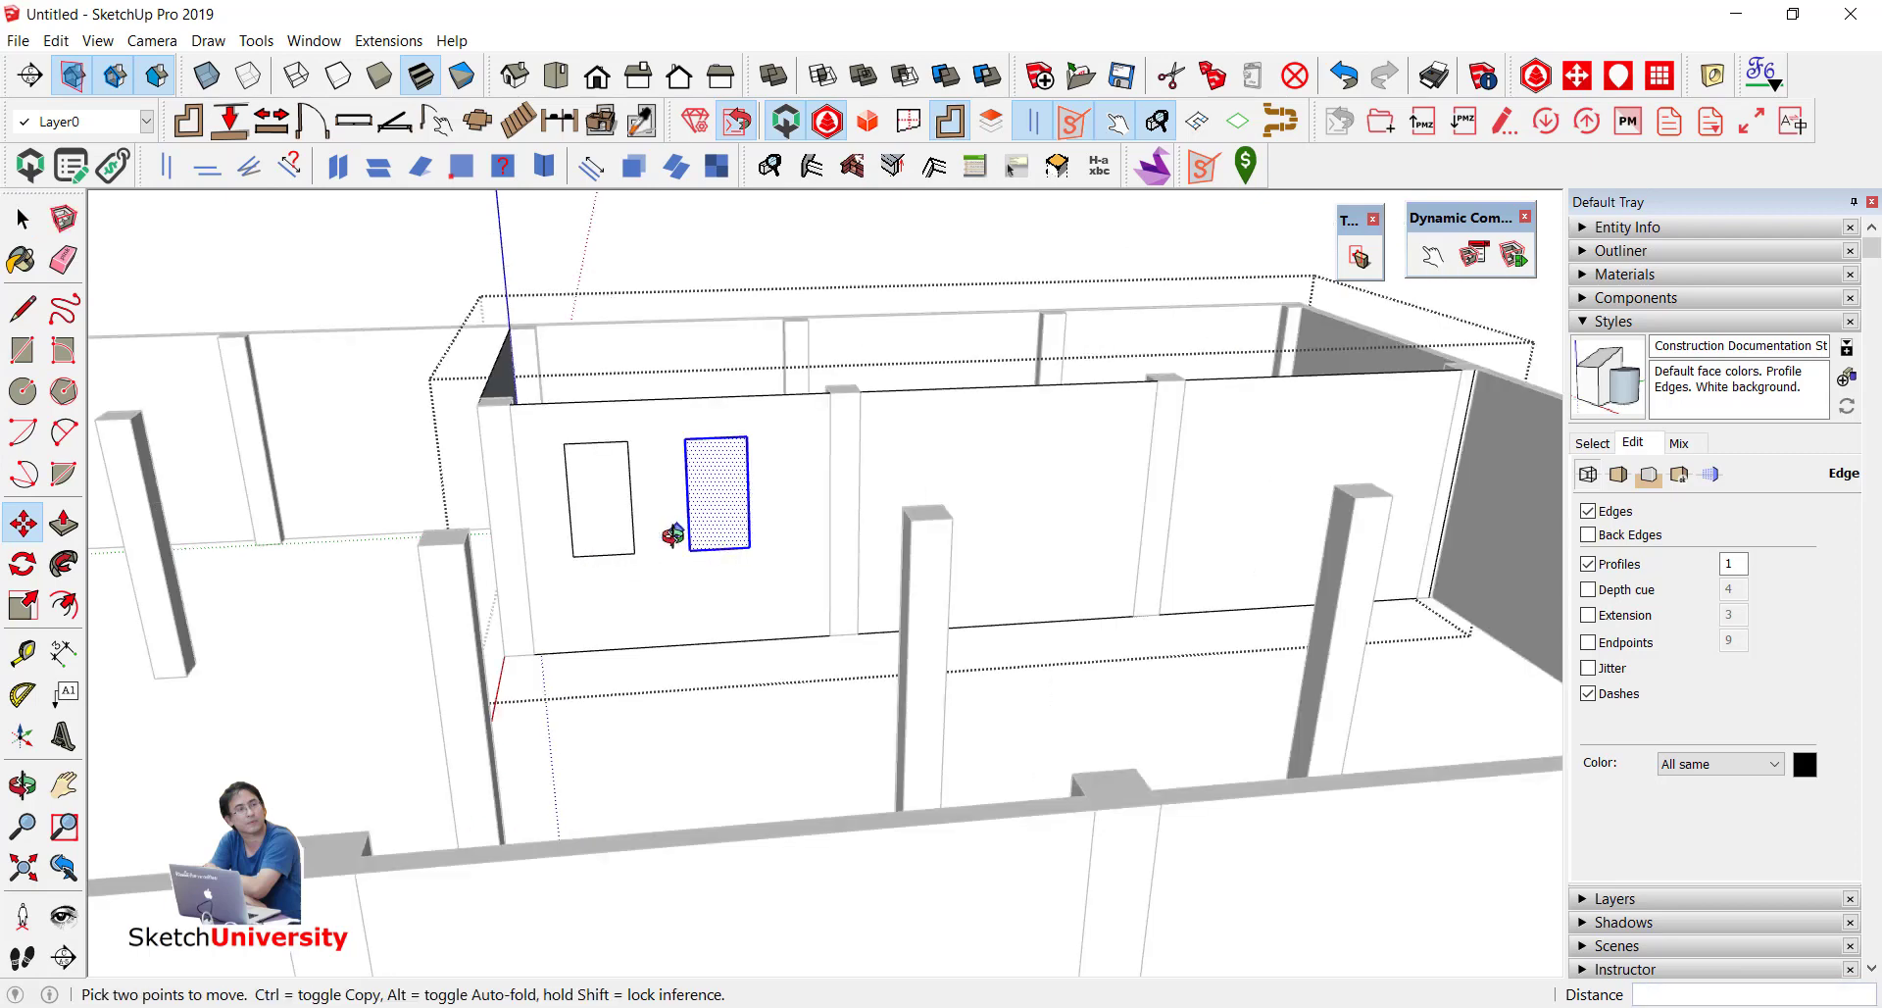
key("space")
left_click(620, 534, "shift")
left_click(595, 526, "shift")
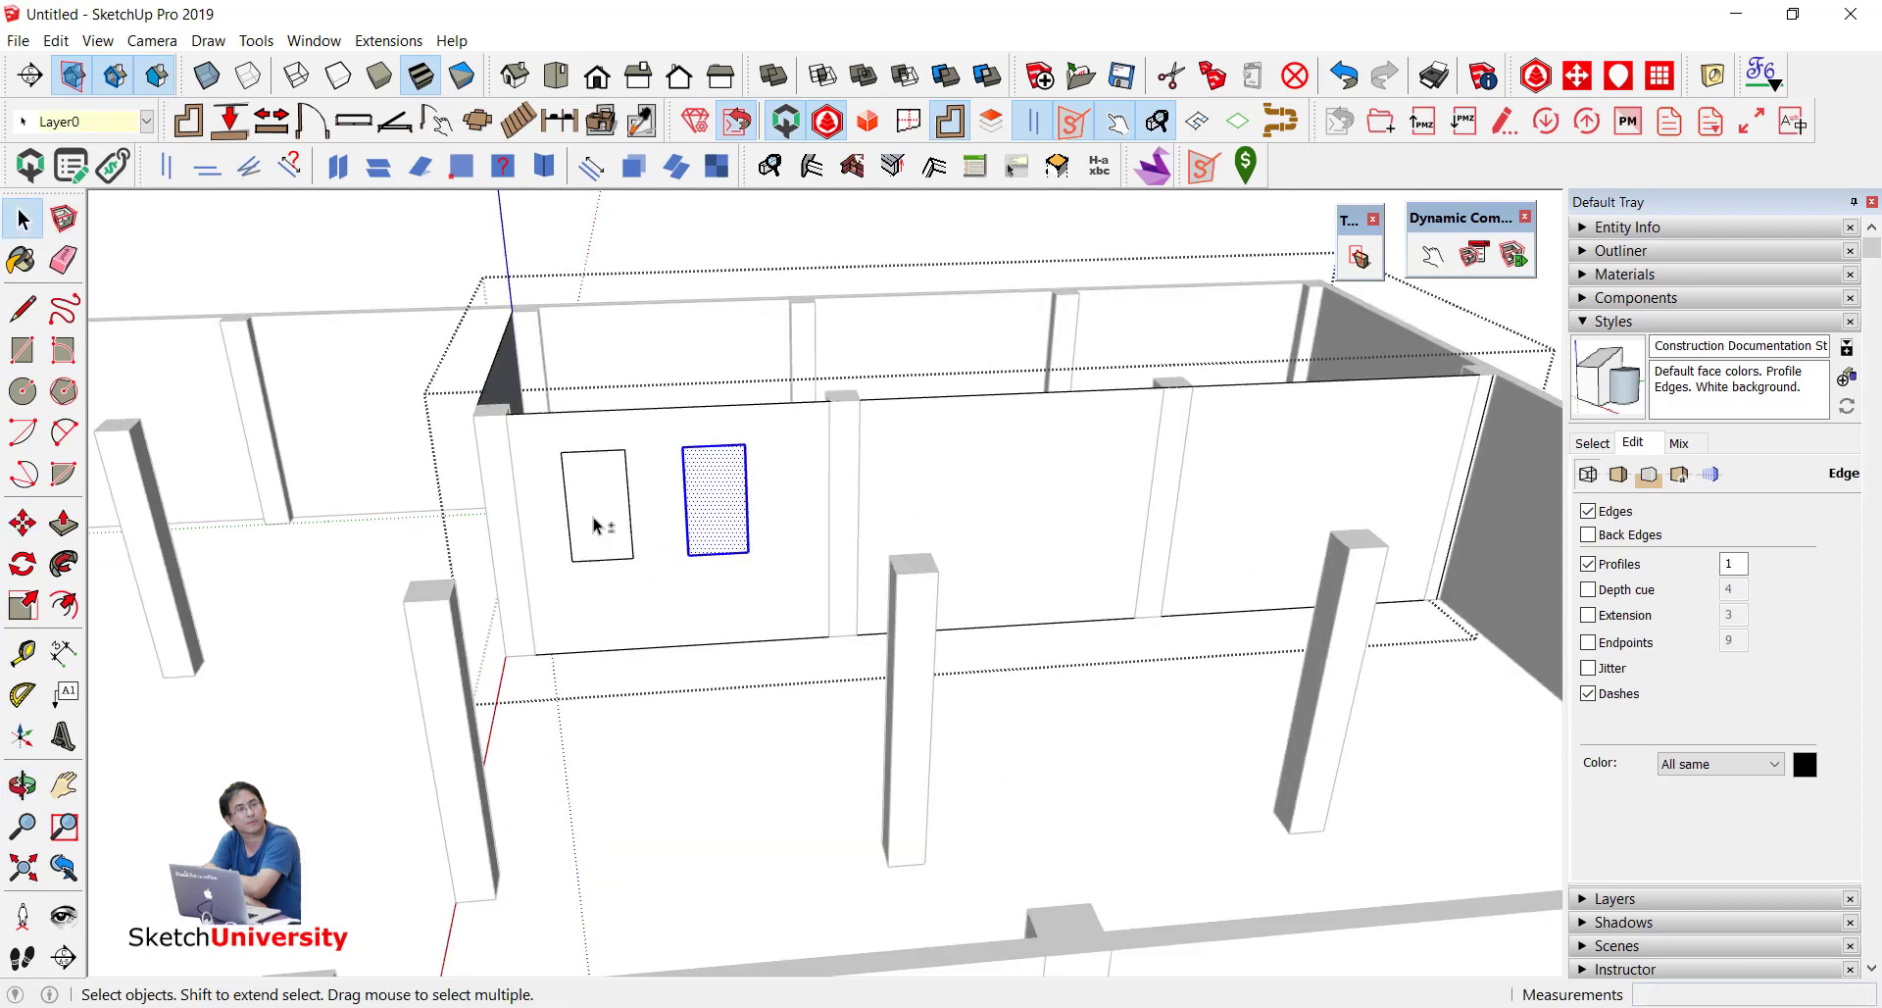
left_click(603, 526, "shift")
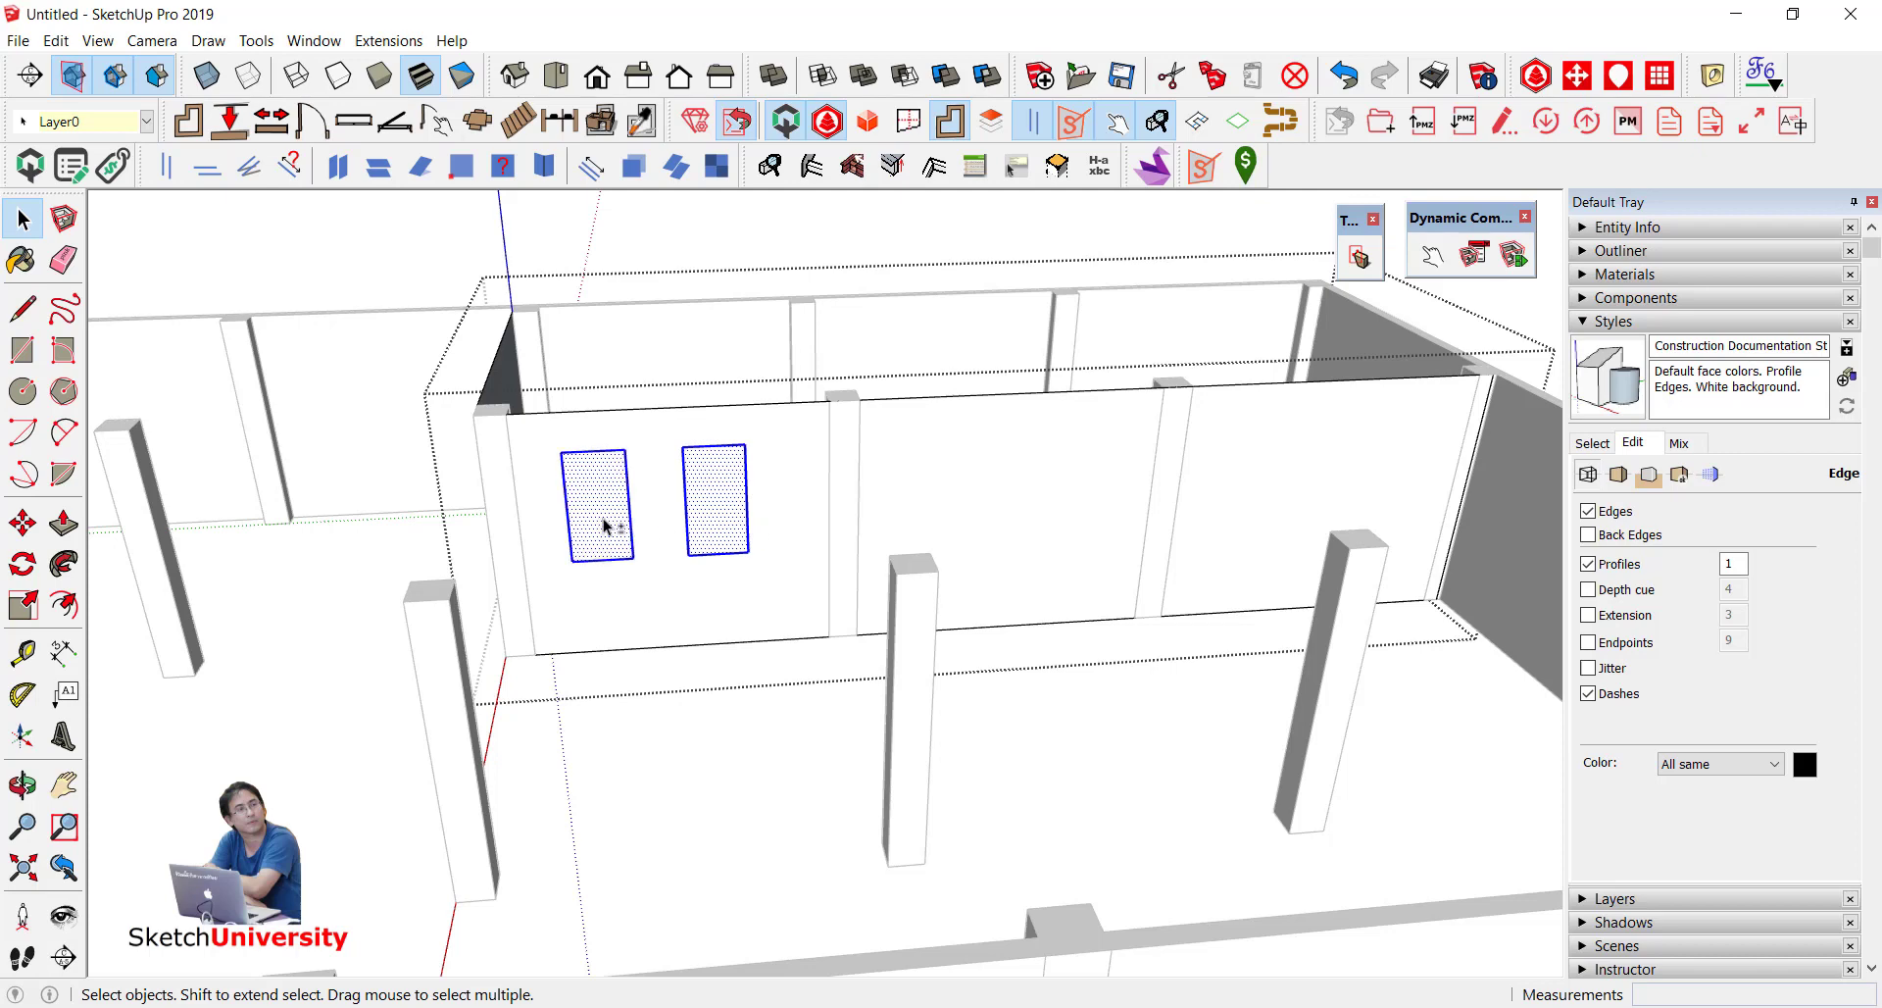
middle_click_drag(604, 524, 660, 592)
key("m")
left_click(670, 602)
key("ctrl")
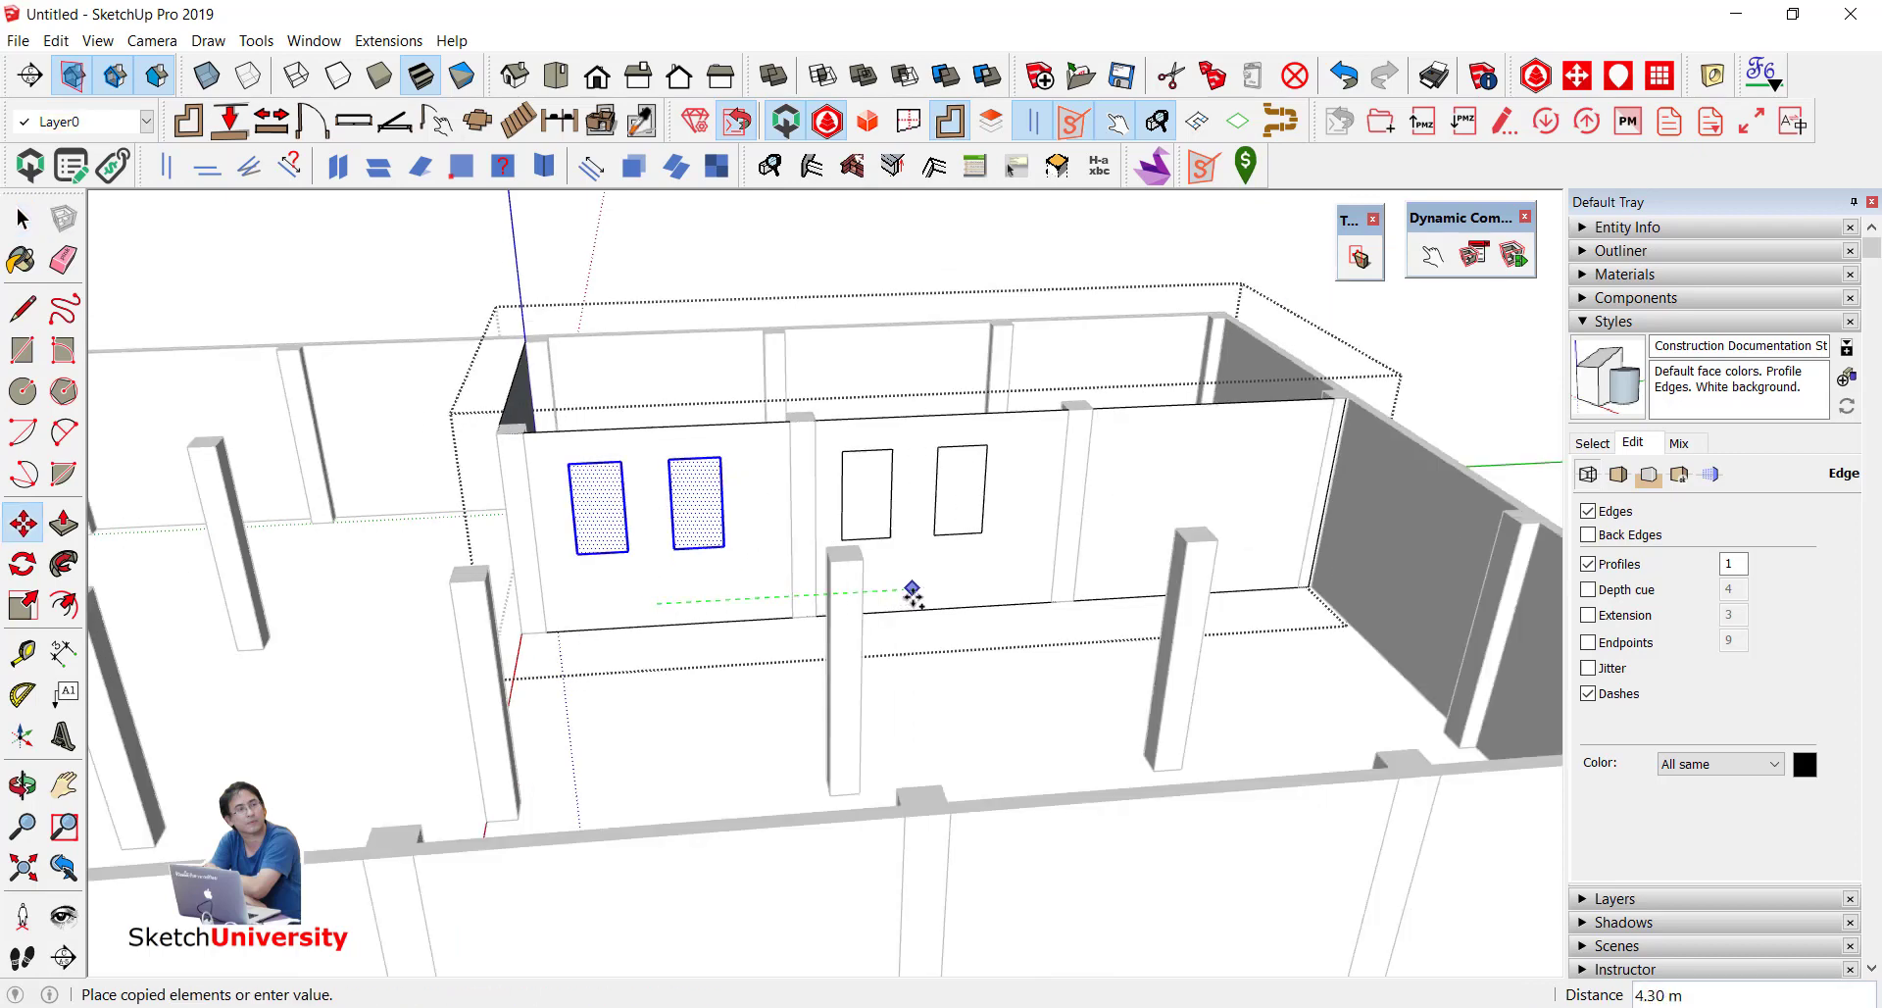
left_click(955, 593)
Step: Outline a door rectangle from the wall base near its right end
middle_click_drag(1252, 584, 1336, 576)
scroll(1335, 576, "up", 2)
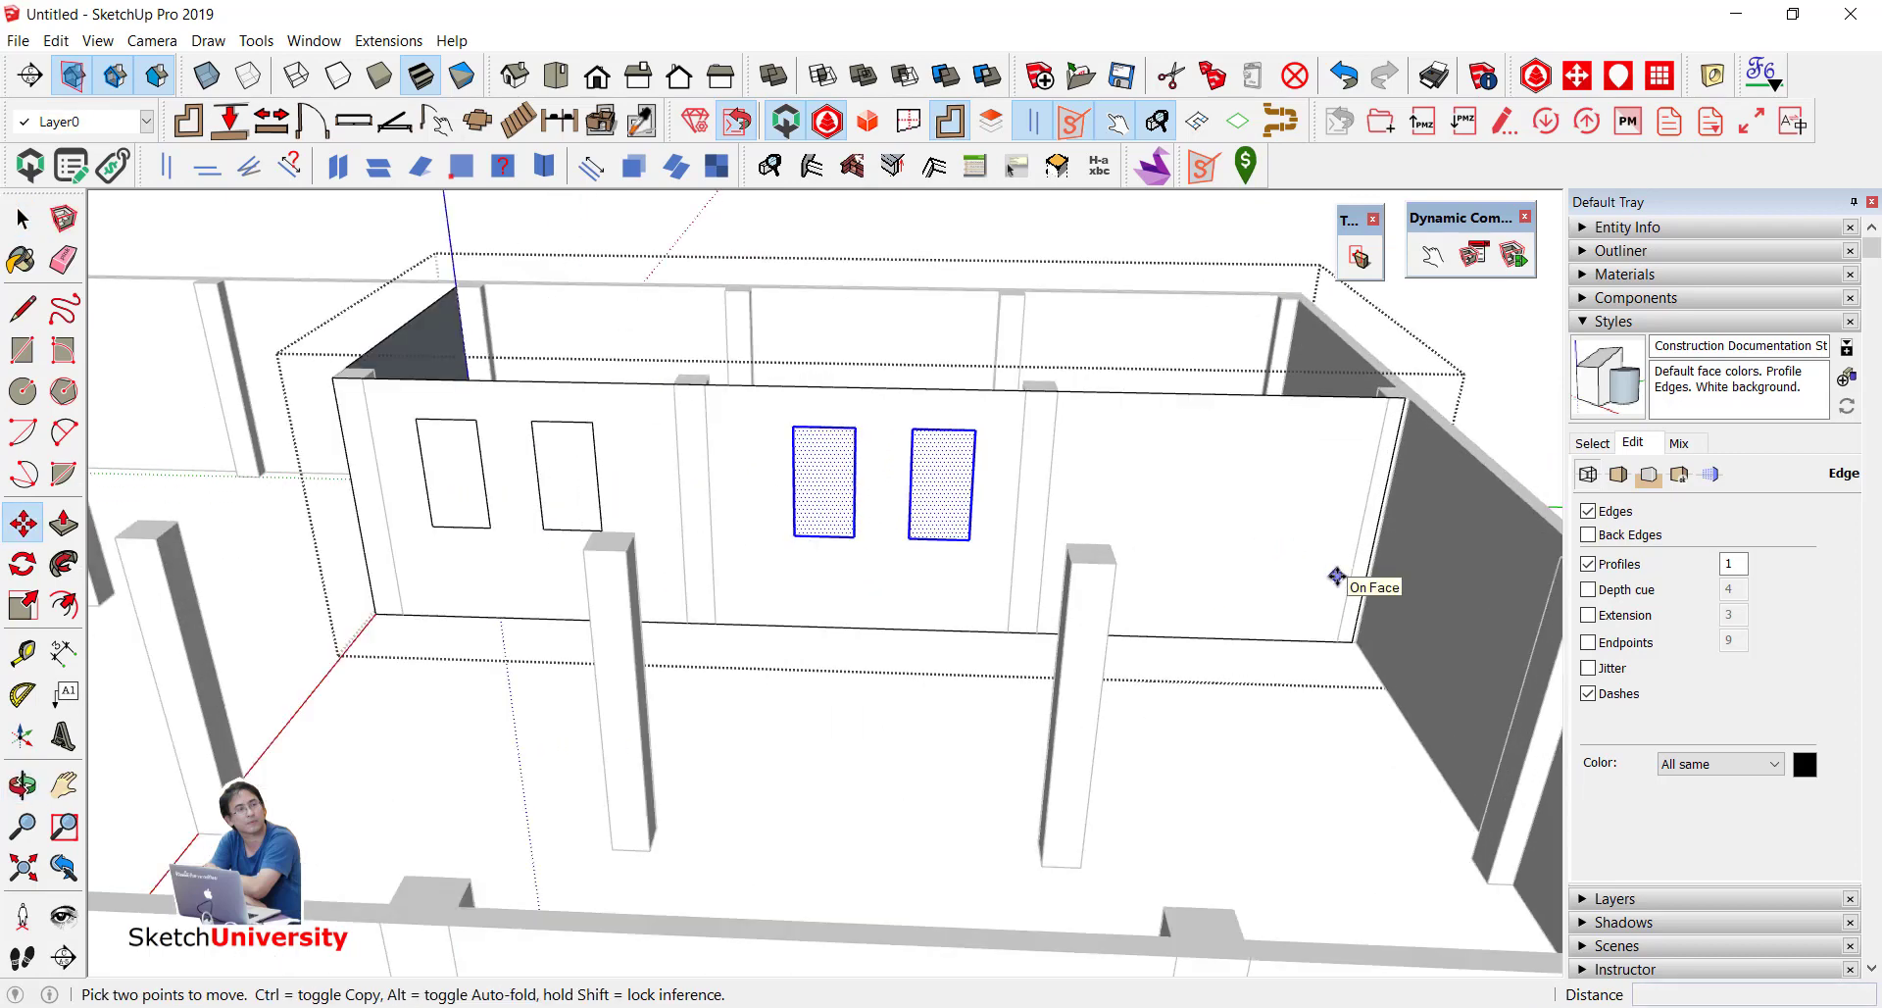
scroll(1336, 577, "up", 1)
key("r")
left_click(1314, 661)
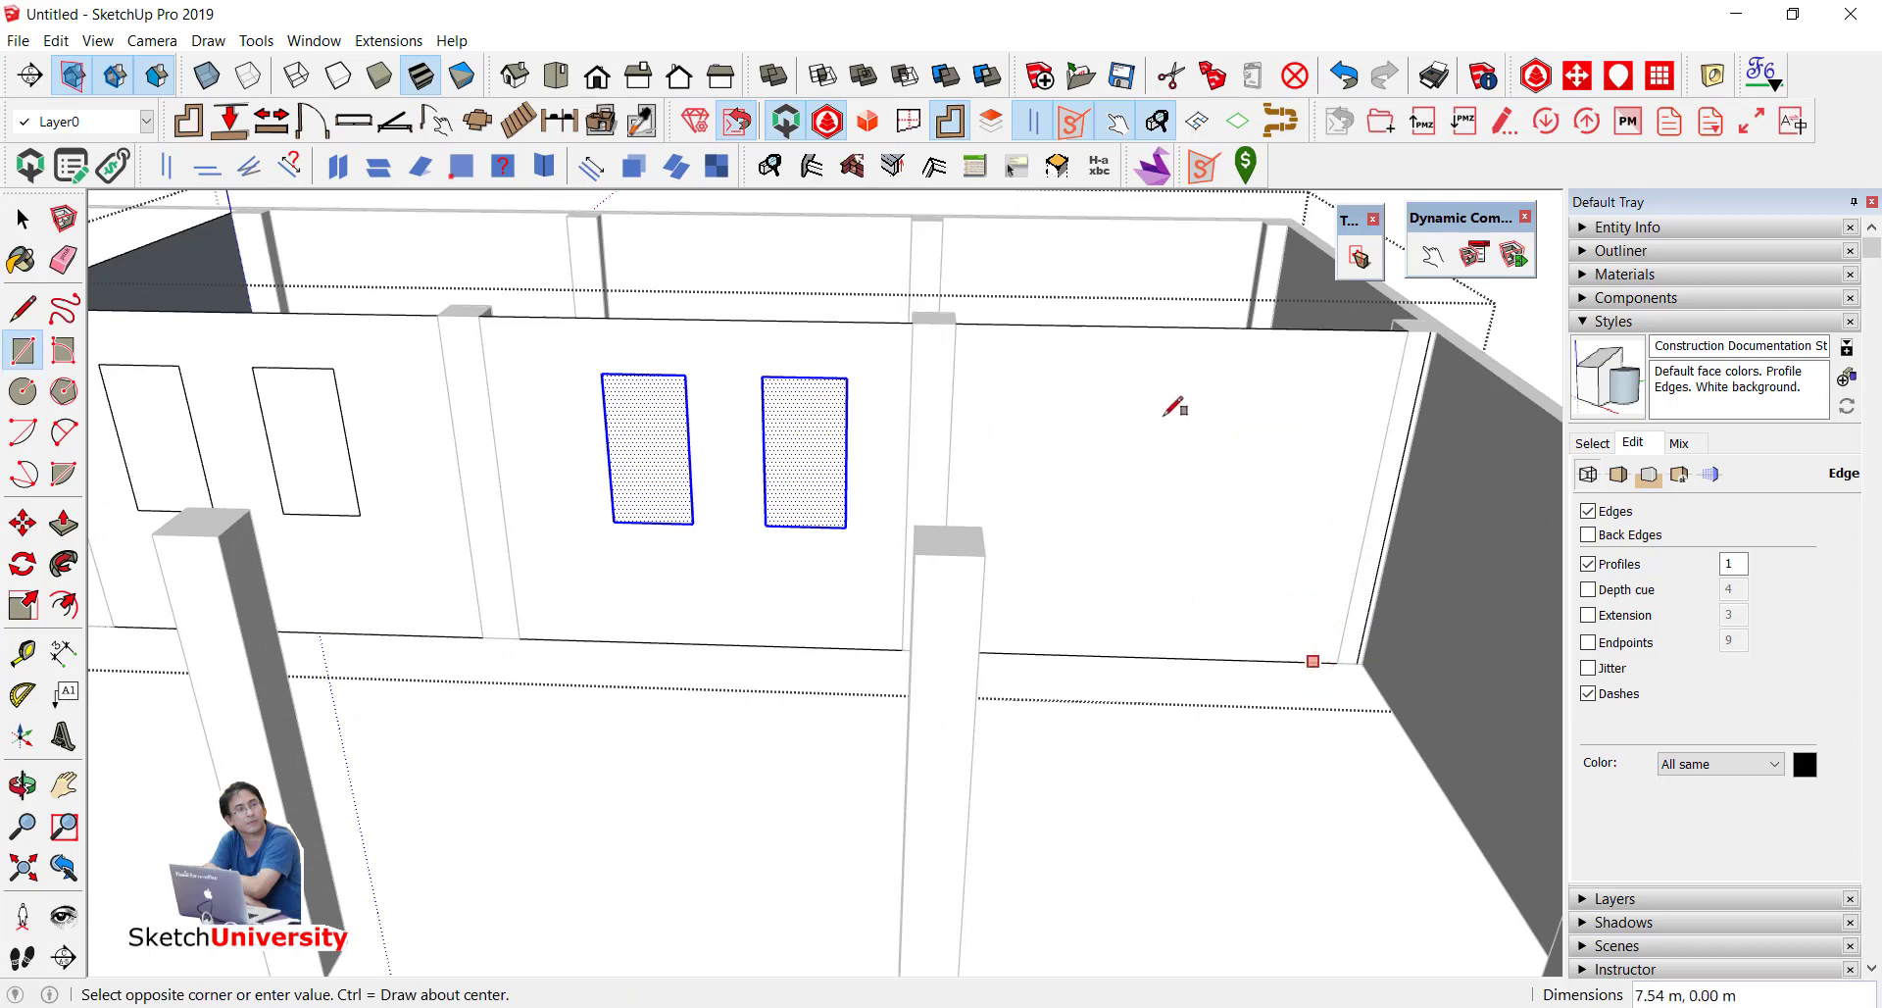
left_click(1124, 425)
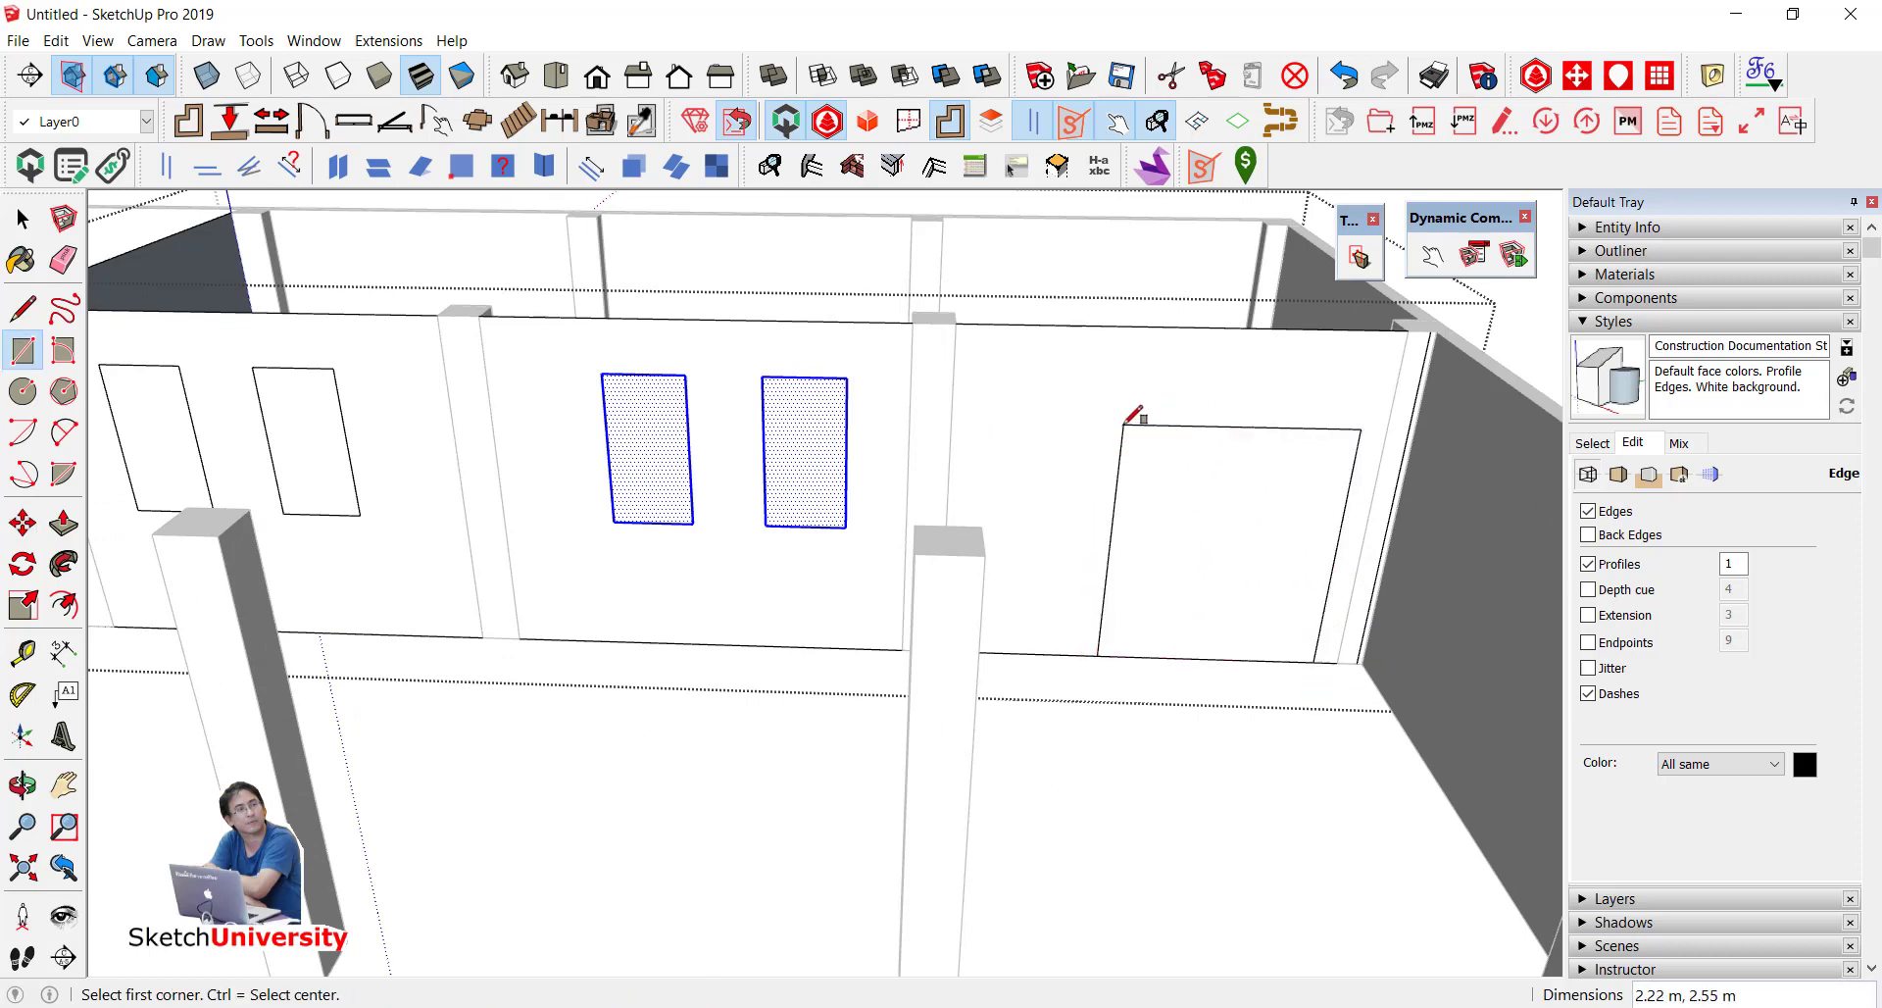
key("space")
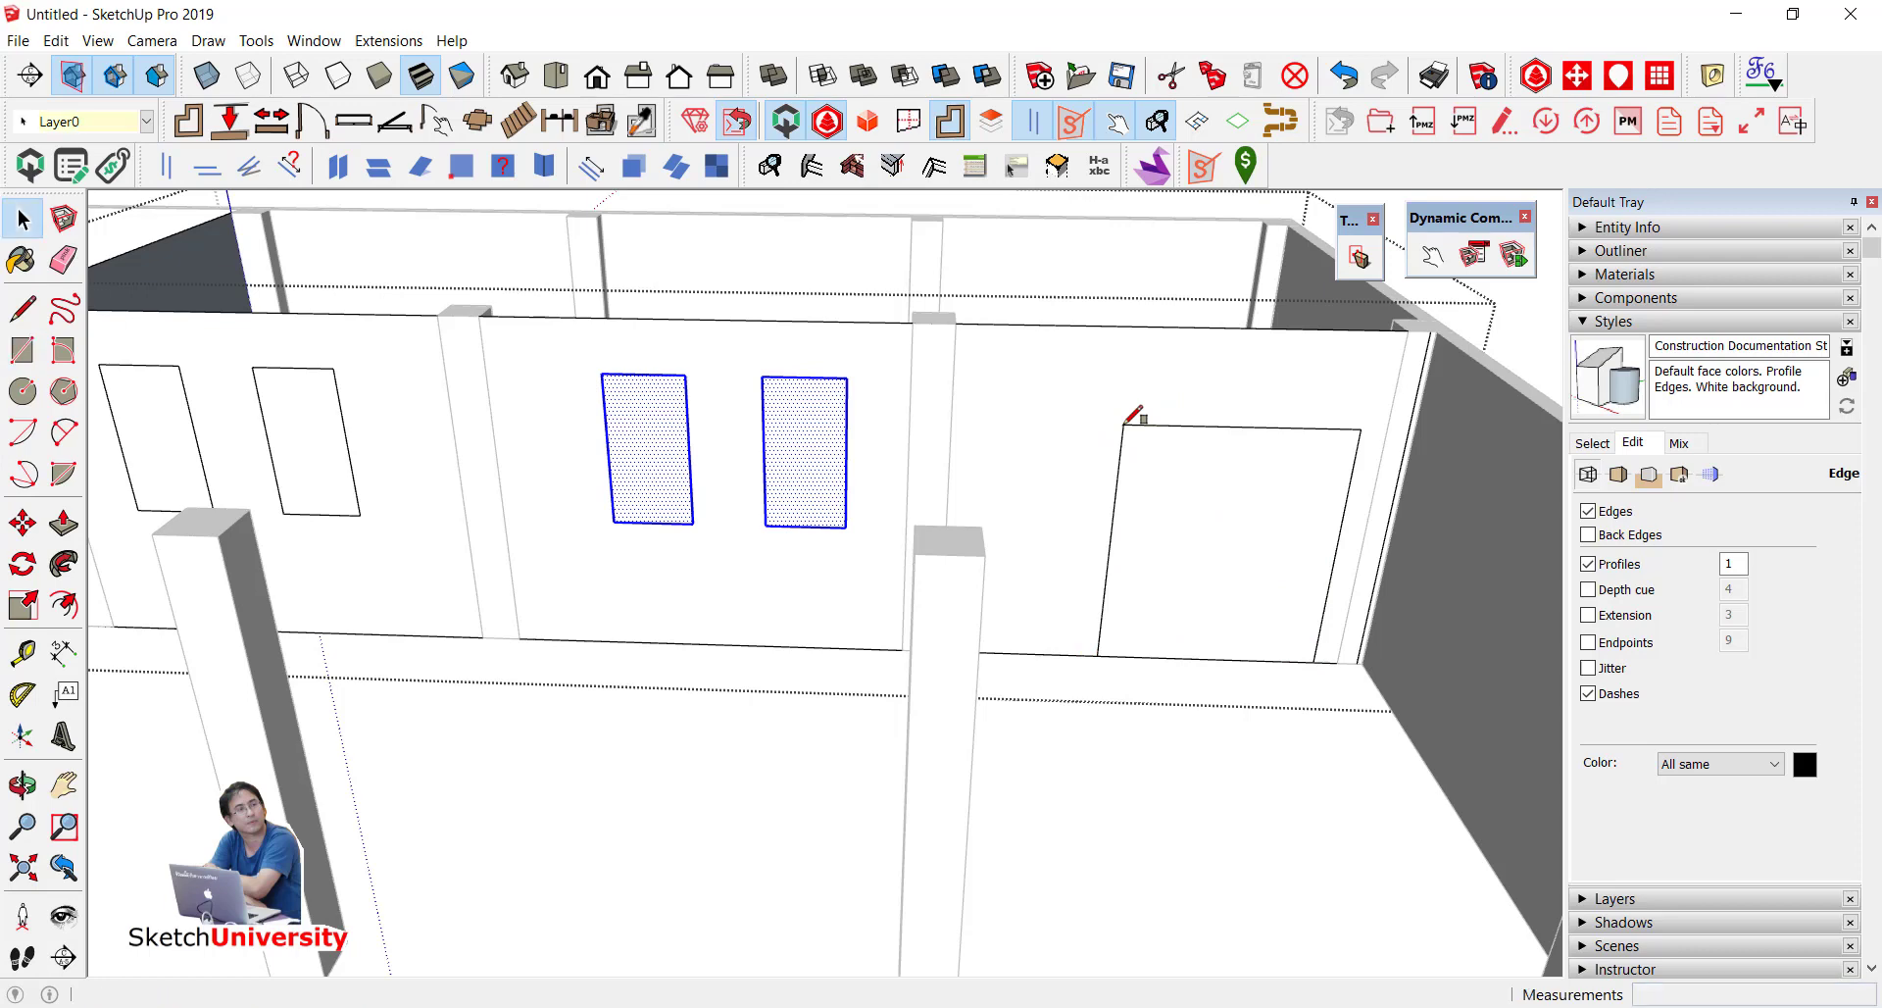
Step: Draw a small window rectangle on the end wall, then select the room's connected faces
scroll(584, 454, "down", 5)
mouse_move(584, 454)
middle_mouse_down()
mouse_move(1222, 412)
mouse_move(450, 596)
middle_mouse_up()
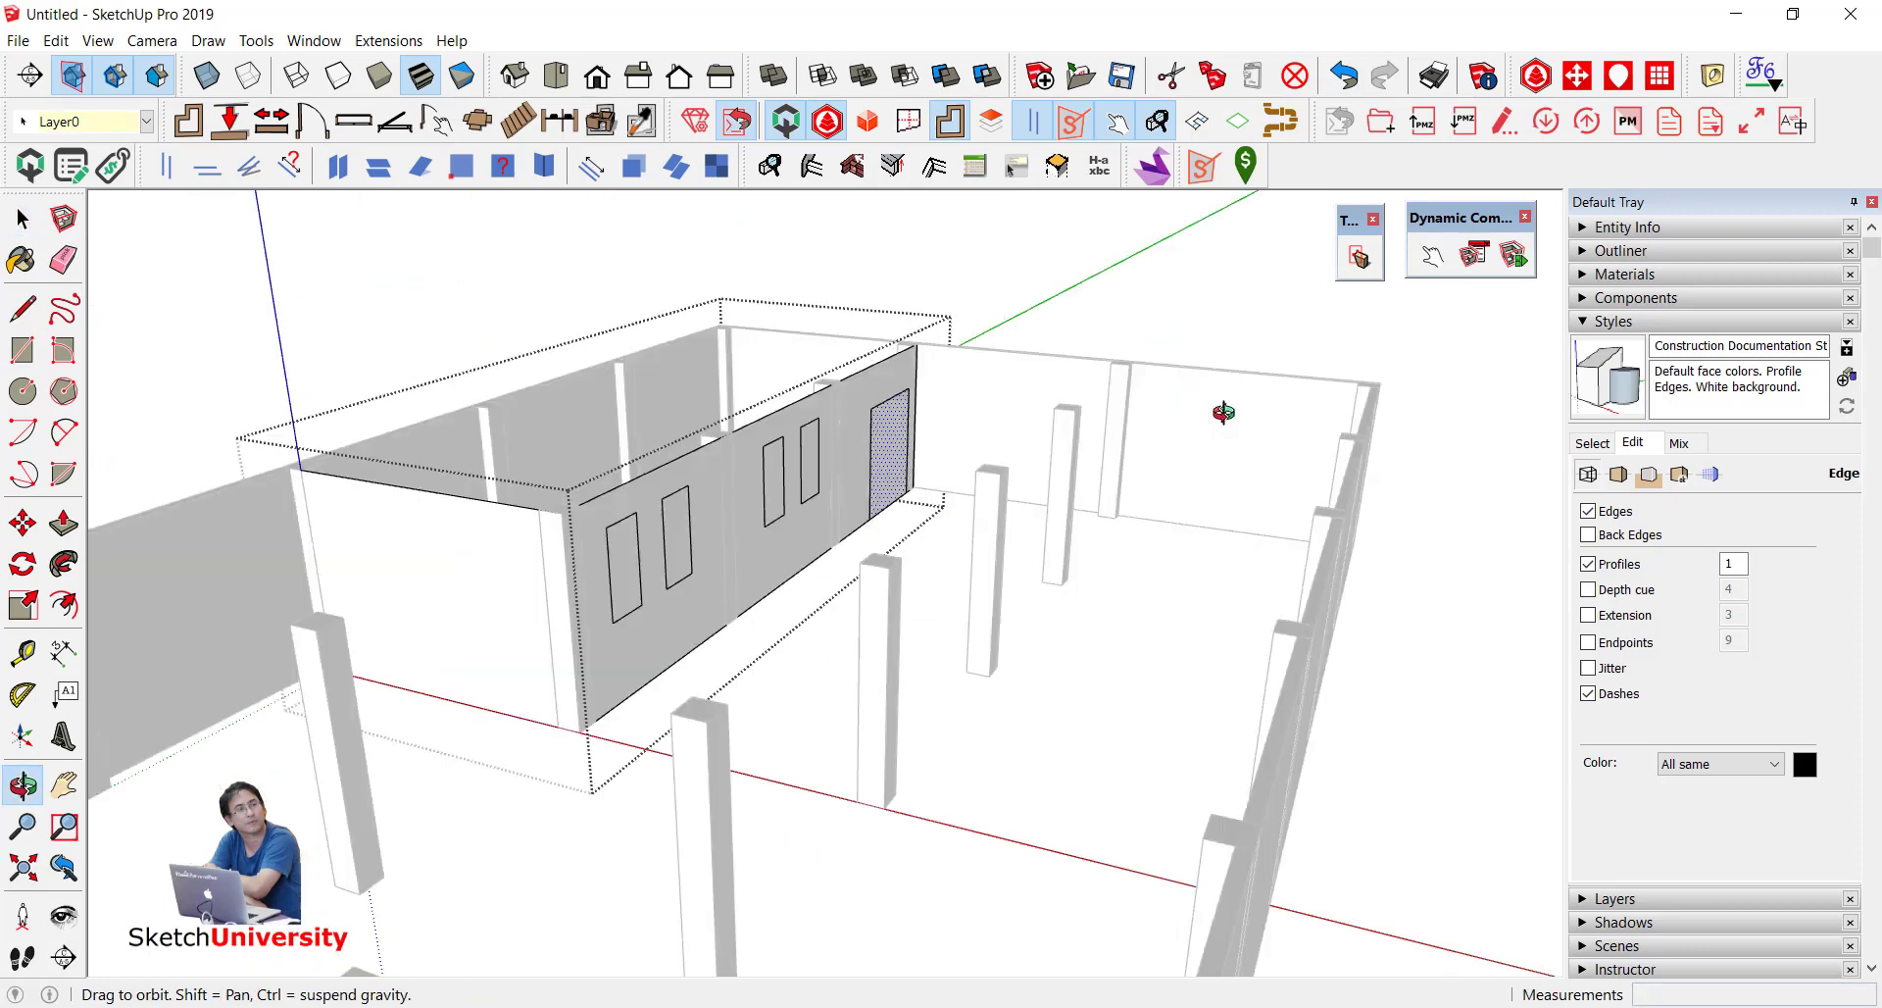
scroll(449, 596, "up", 3)
scroll(450, 596, "up", 3)
scroll(450, 596, "up", 1)
key("r")
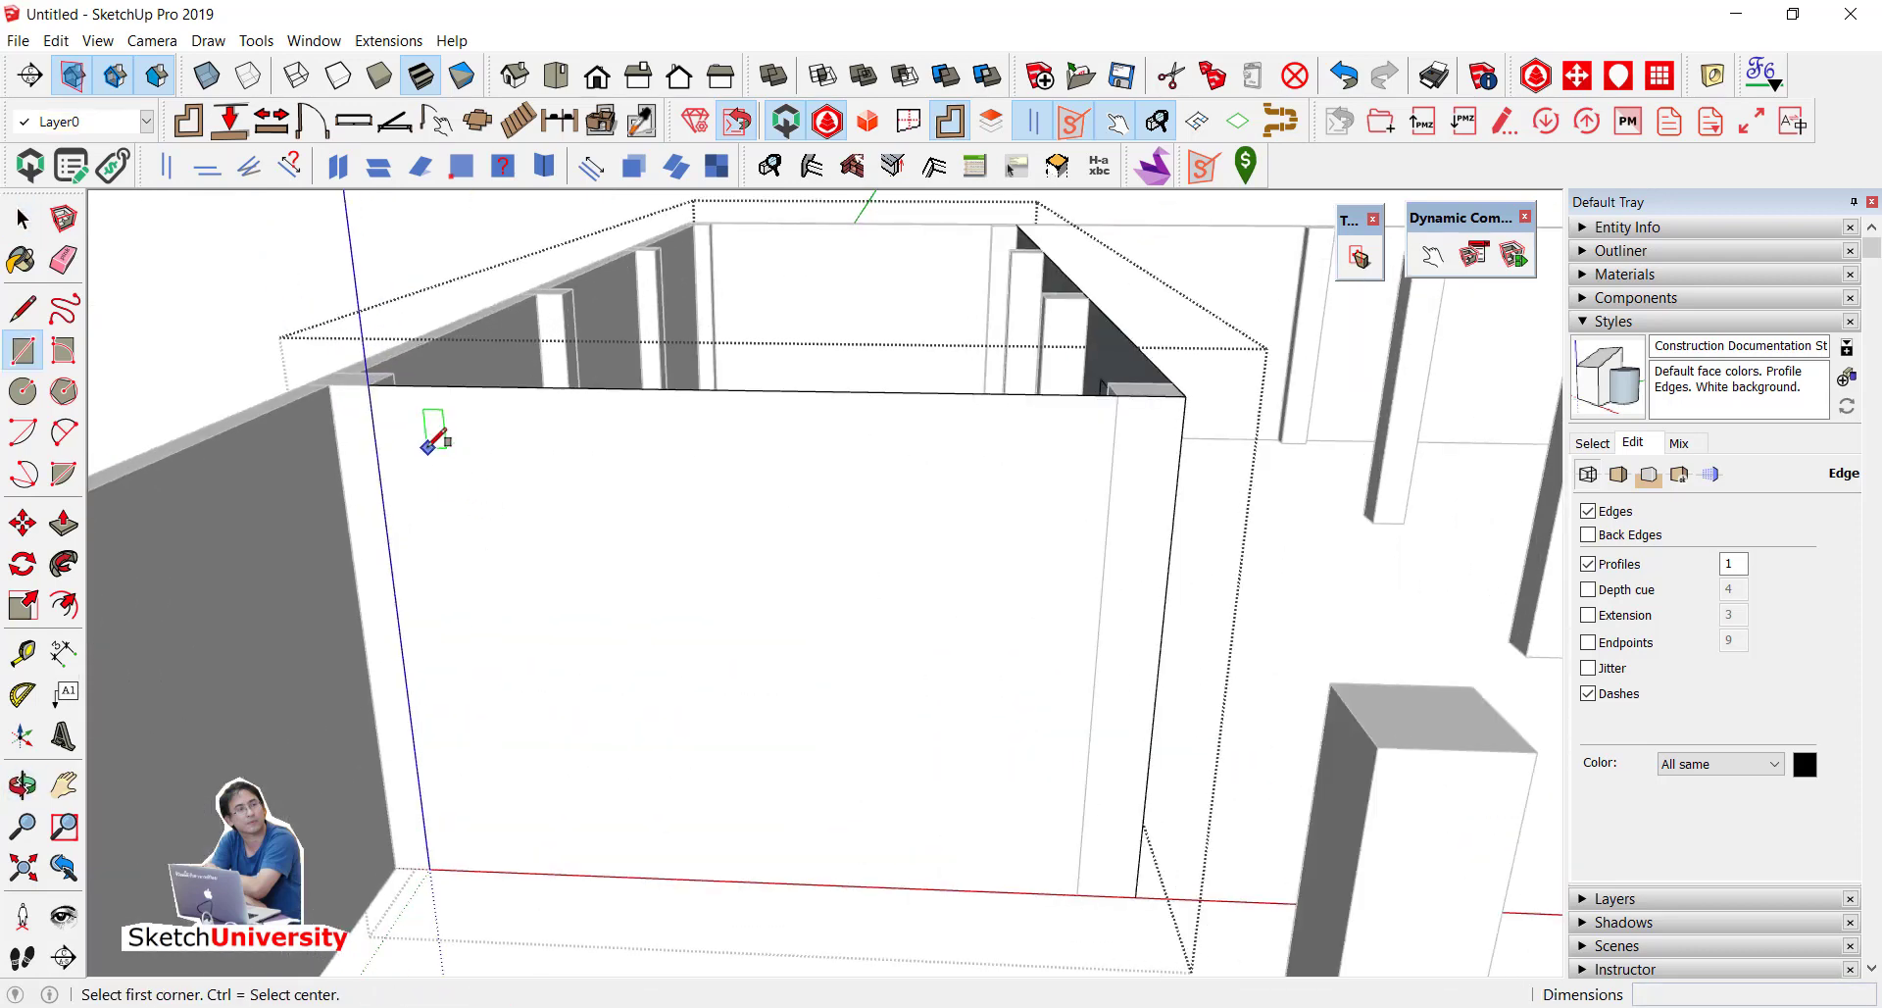
left_click(426, 446)
left_click(545, 546)
key("space")
scroll(651, 524, "down", 5)
mouse_move(651, 524)
middle_mouse_down()
mouse_move(445, 491)
mouse_move(677, 593)
mouse_move(526, 596)
middle_mouse_up()
triple_click(520, 598)
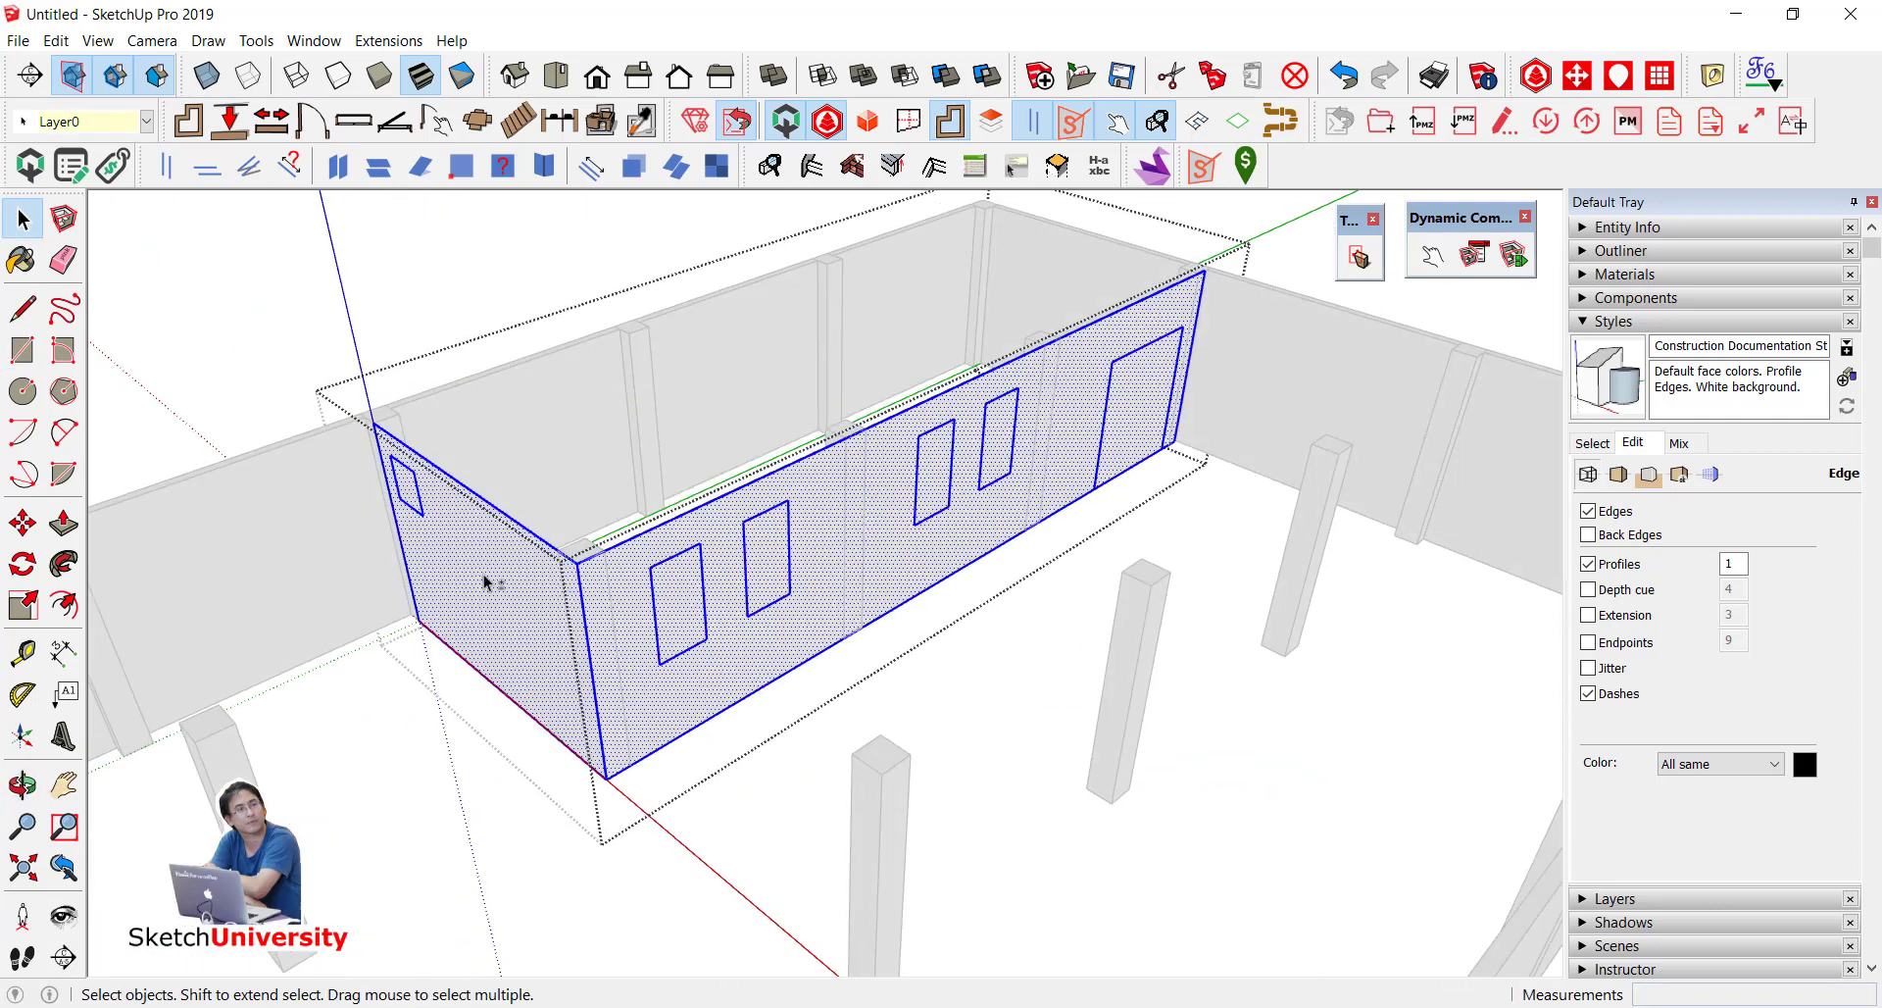
Step: Select only the window panes inside the room wall group and delete them
left_click(483, 581, "shift")
left_click(858, 532, "shift")
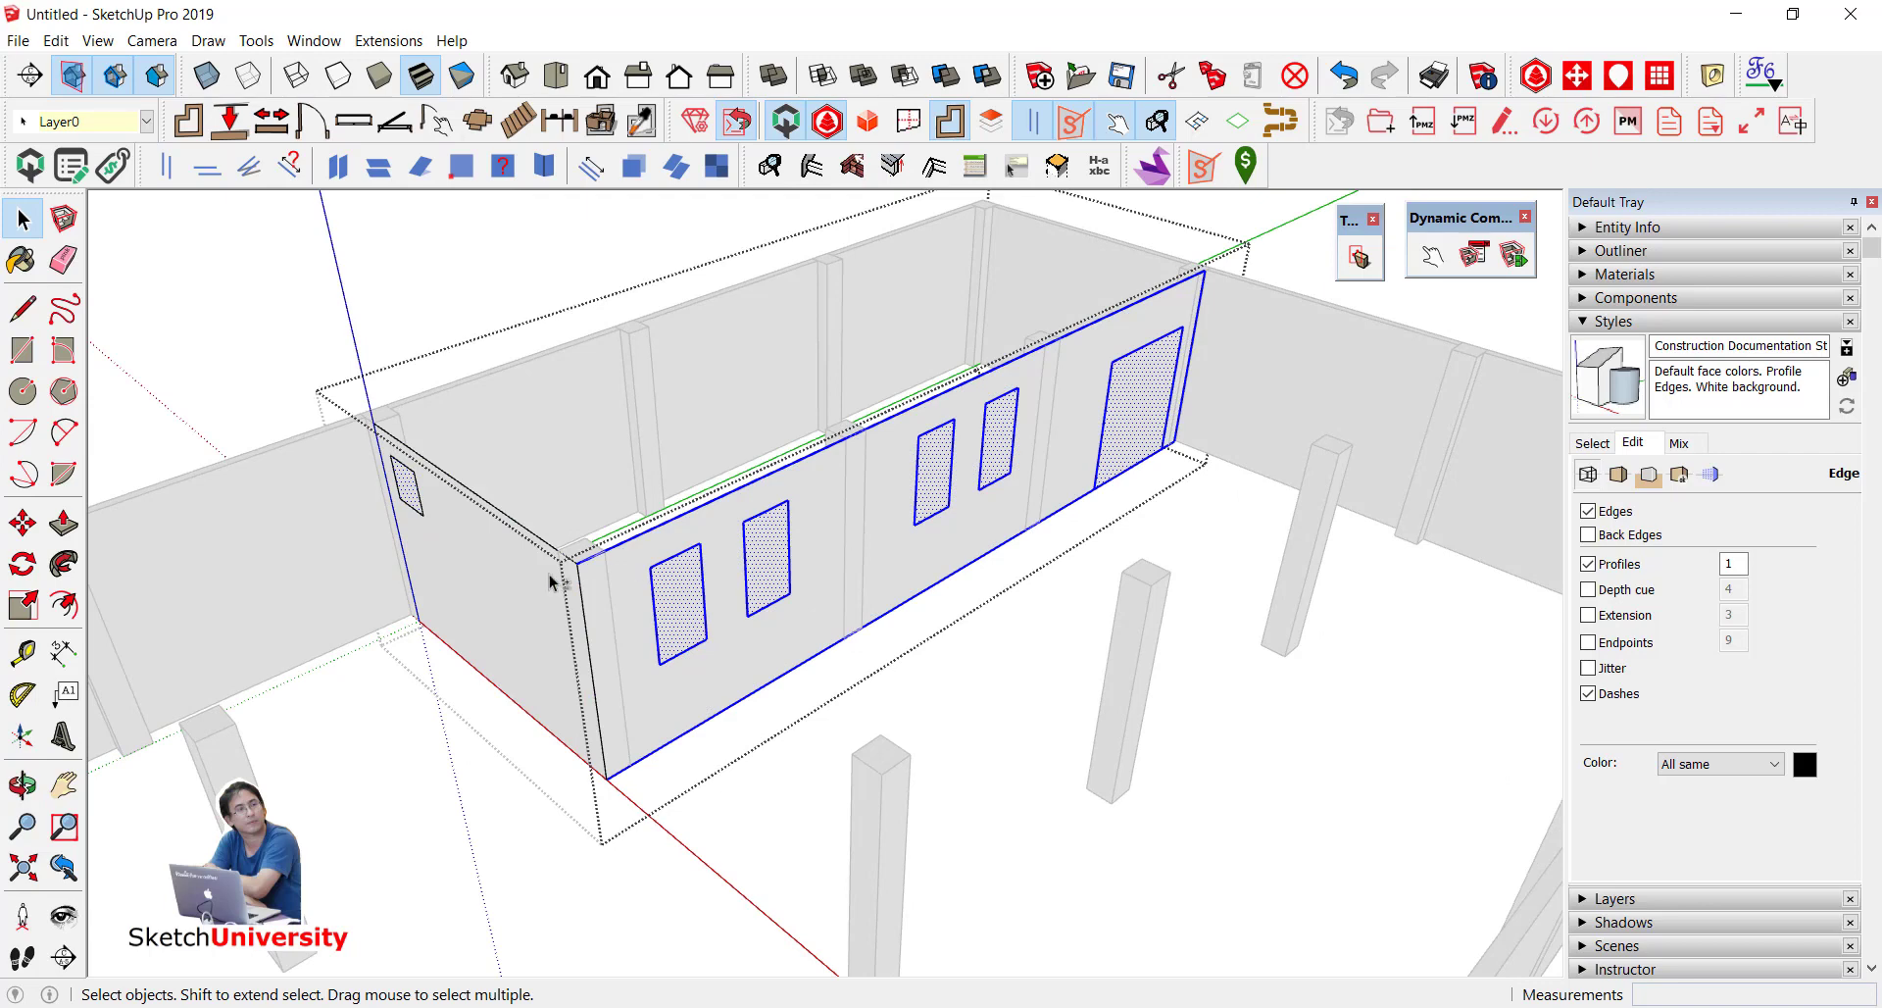
left_click(496, 588, "shift")
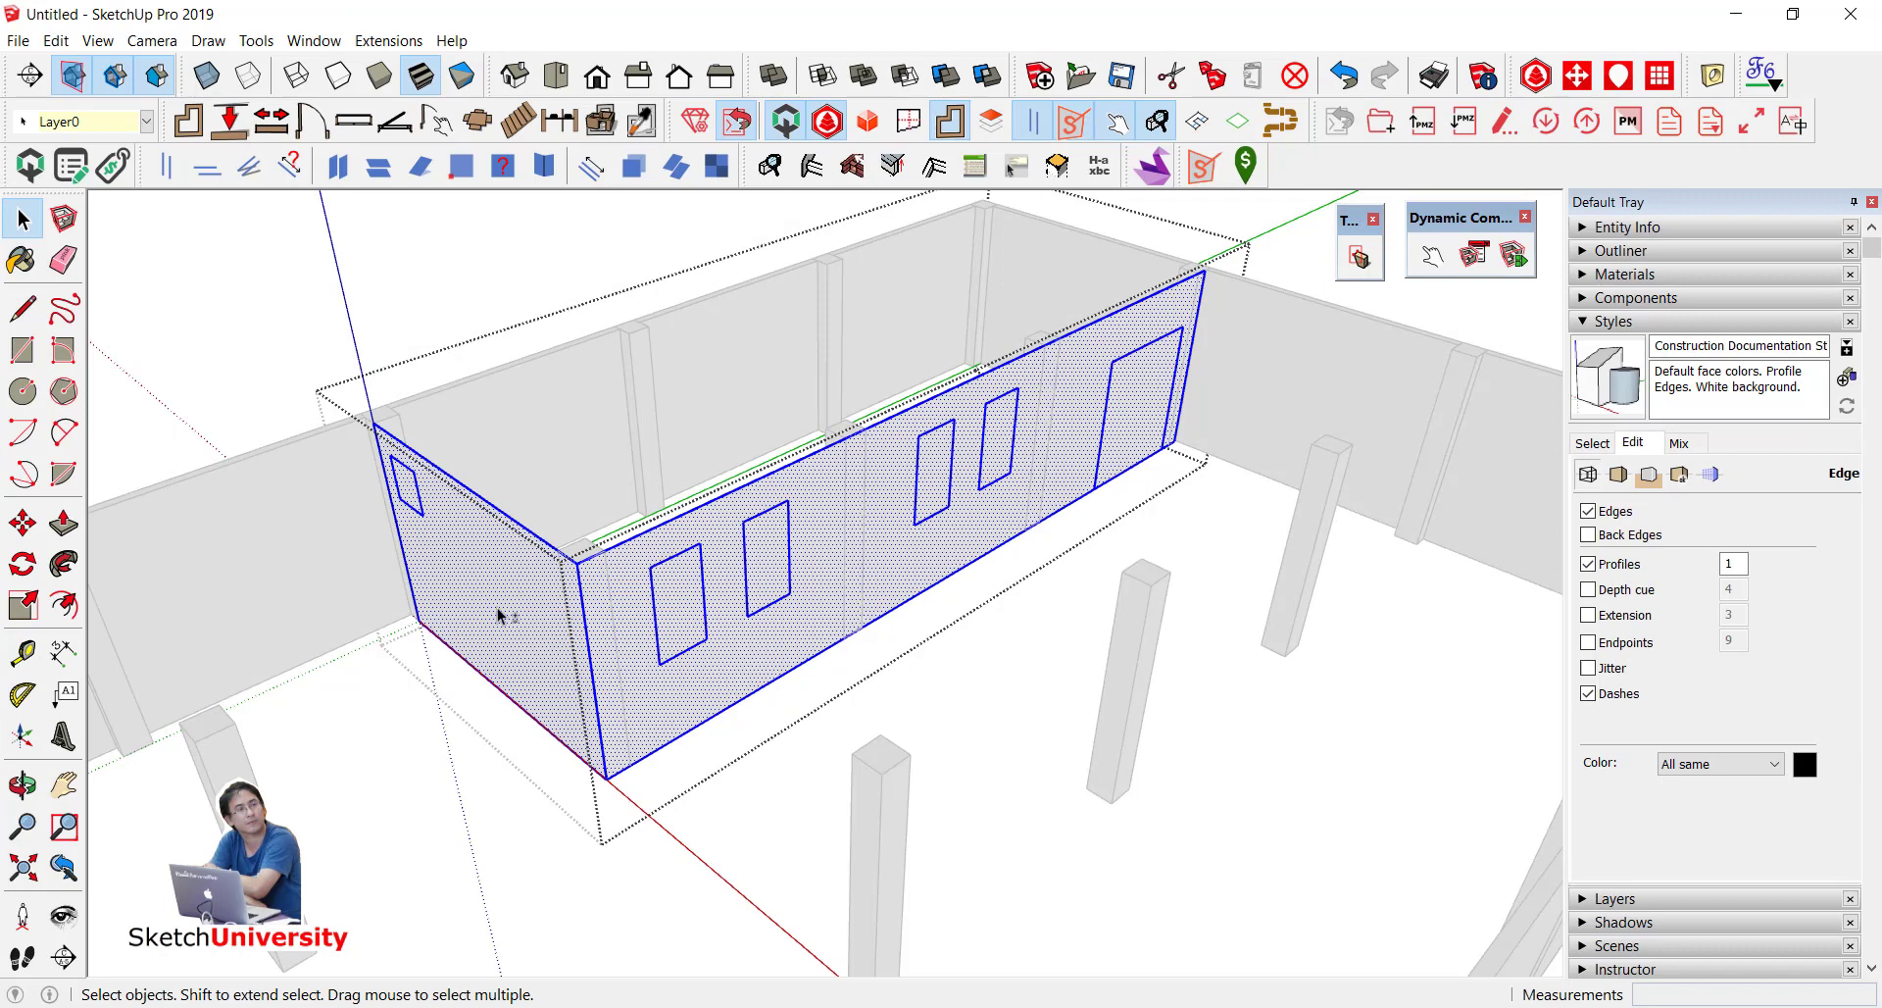
left_click(501, 613, "shift")
left_click(850, 537, "shift")
left_click(848, 537)
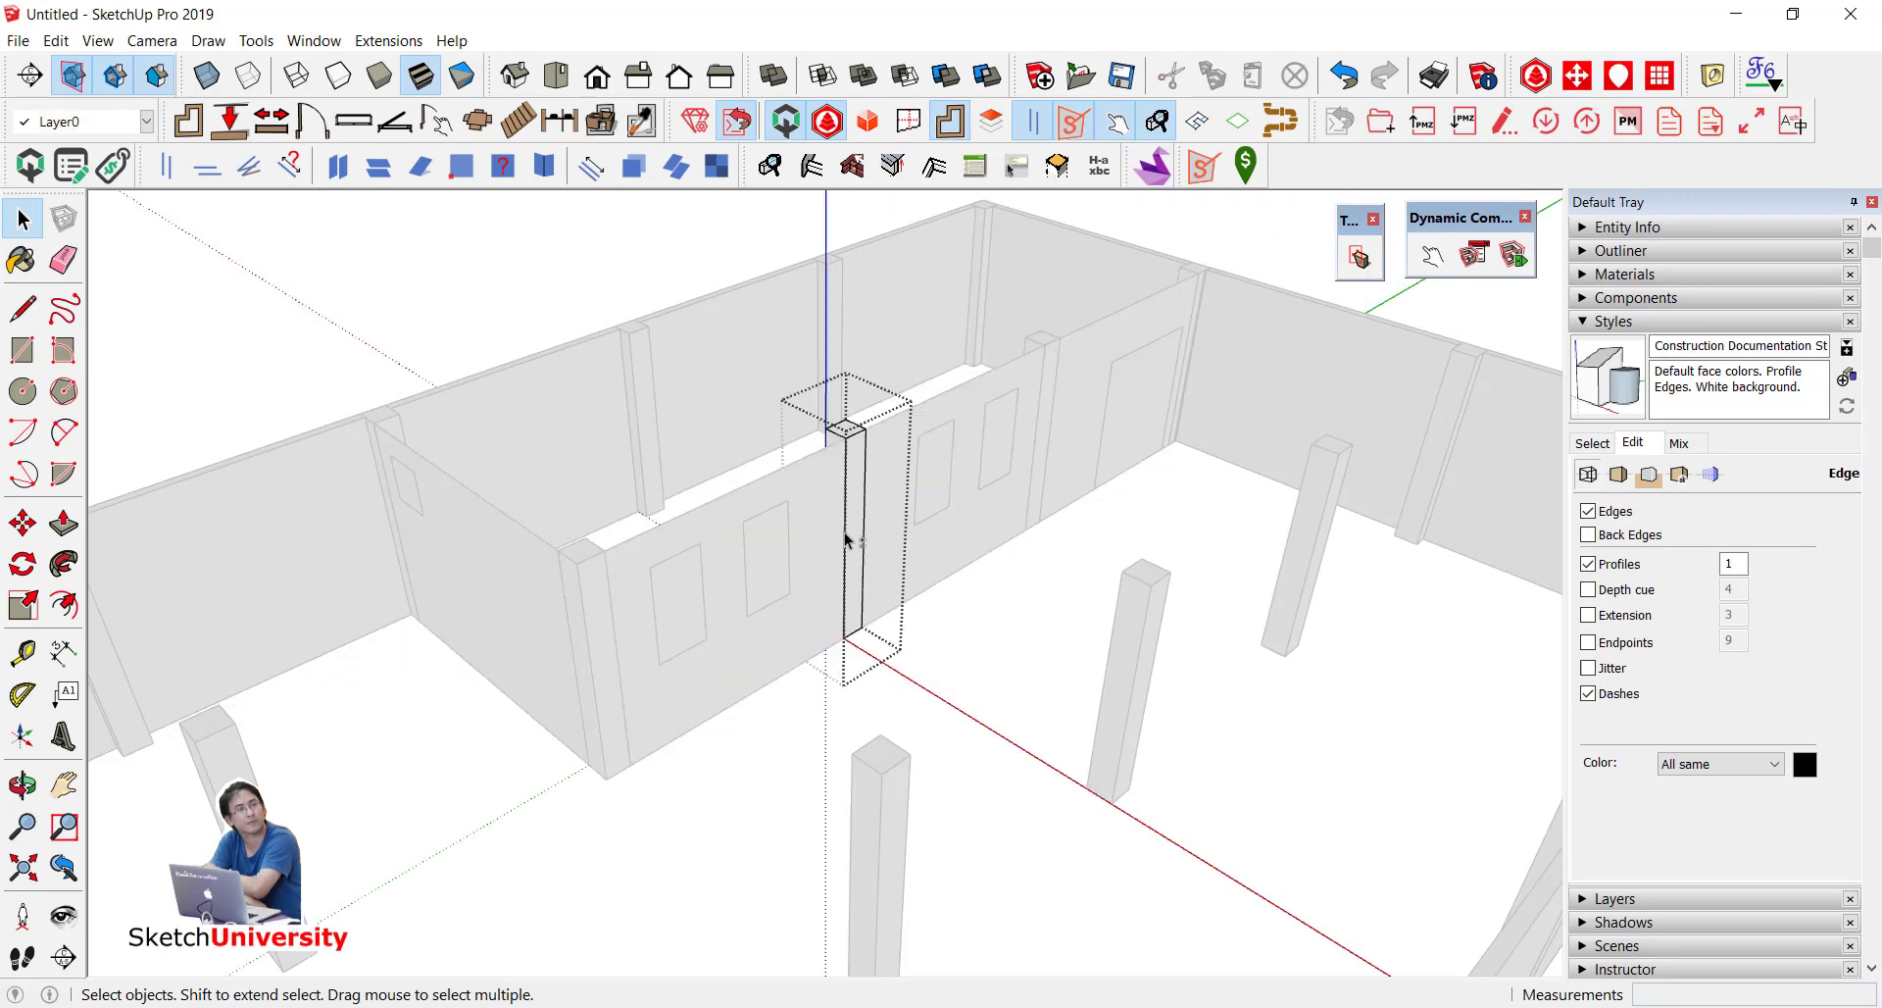
left_click(520, 564)
double_click(495, 581)
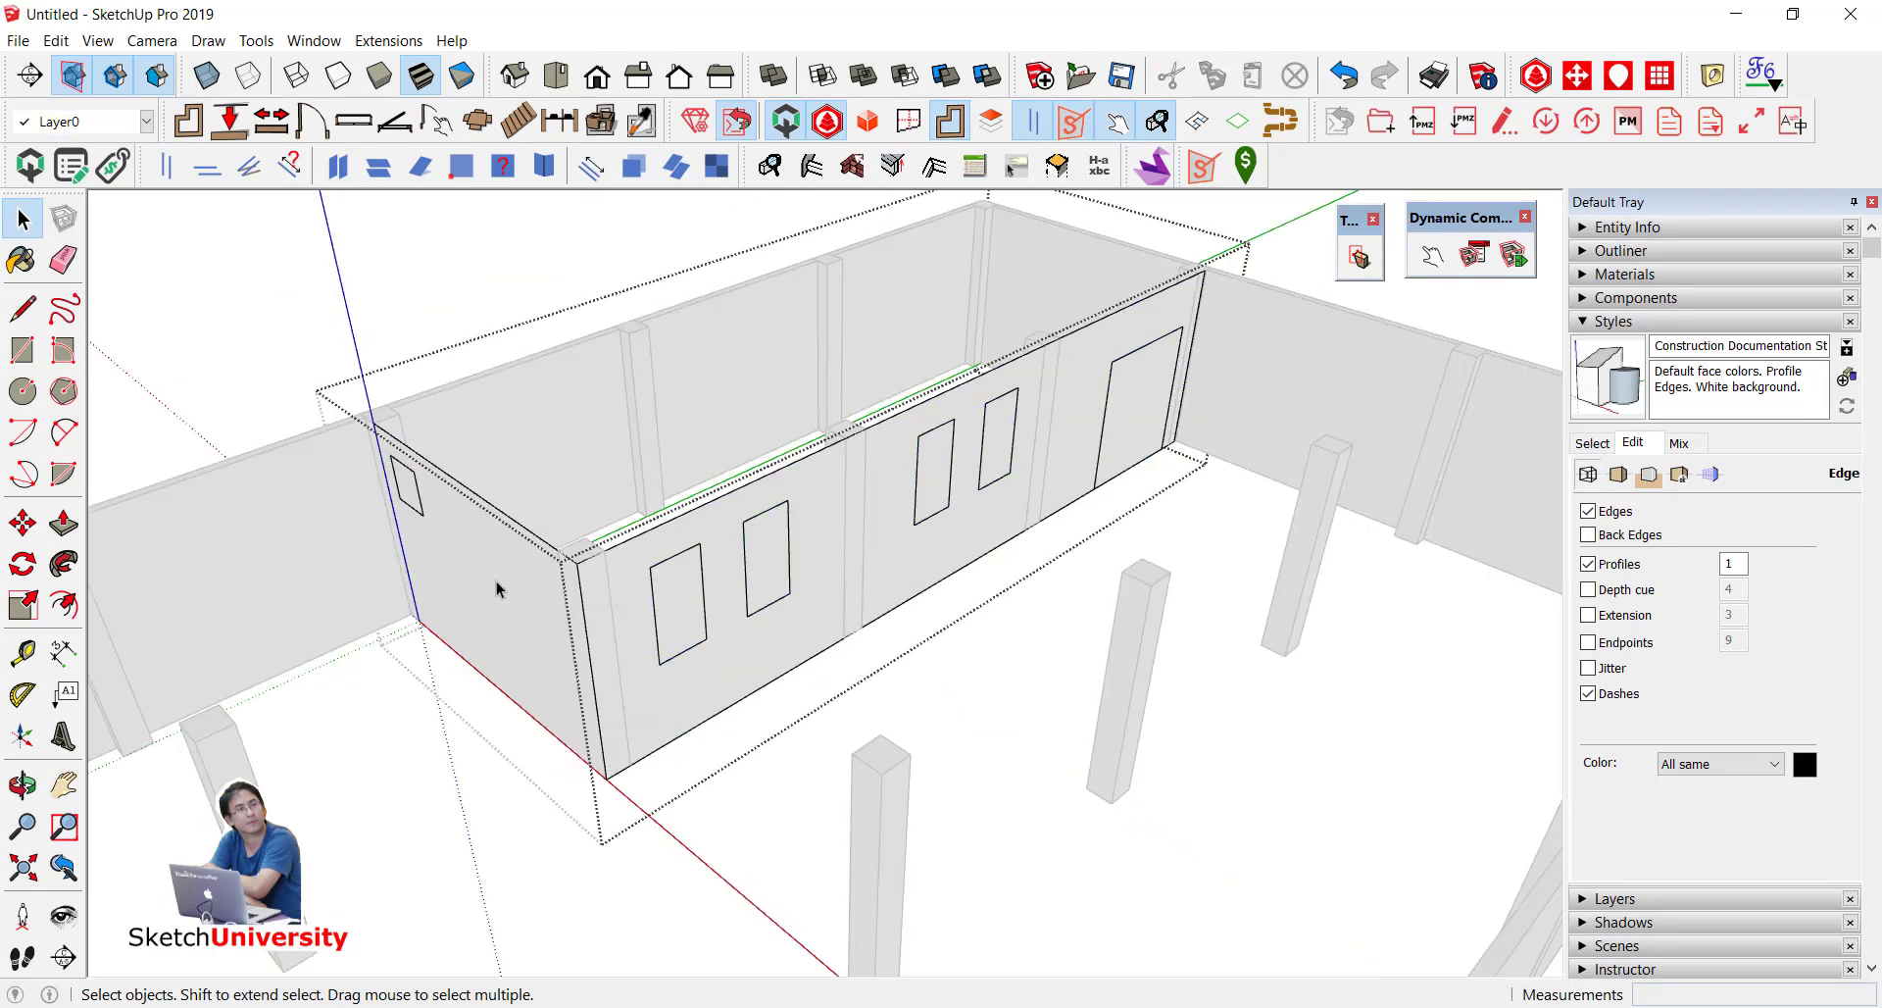
left_click(496, 583)
triple_click(498, 588)
left_click(498, 588, "shift")
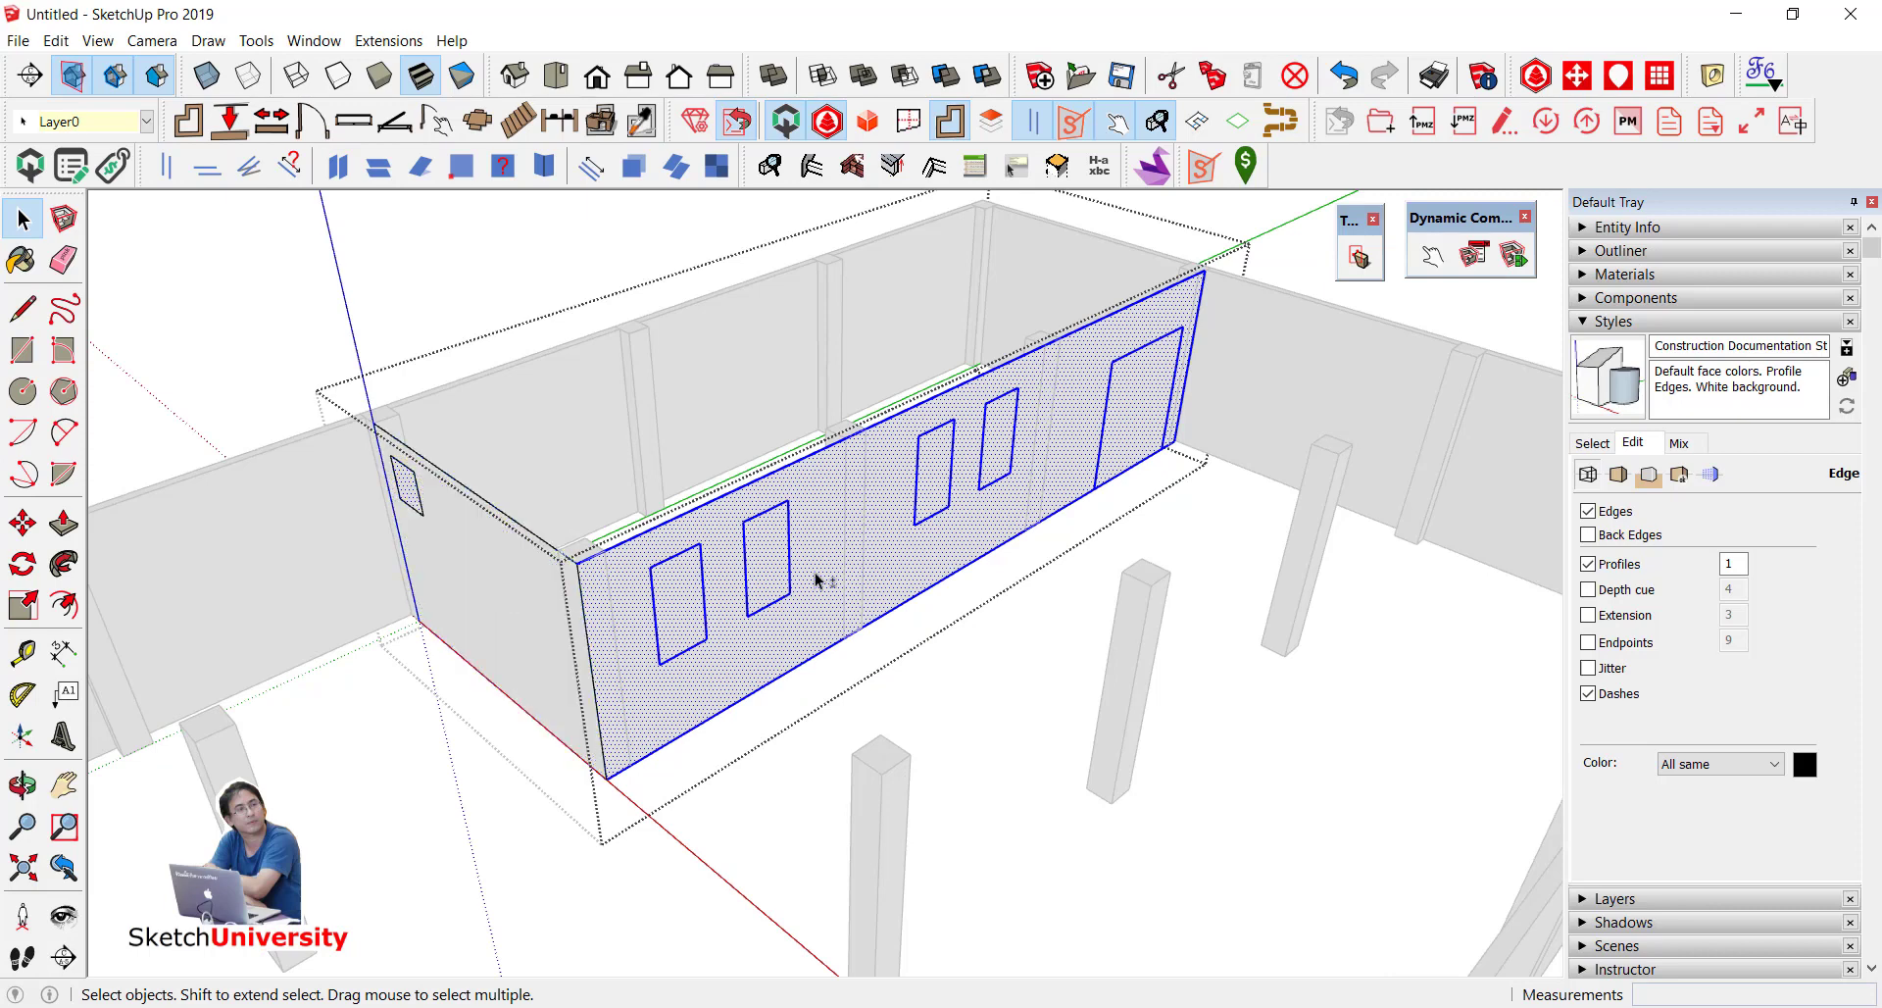
left_click(838, 539, "shift")
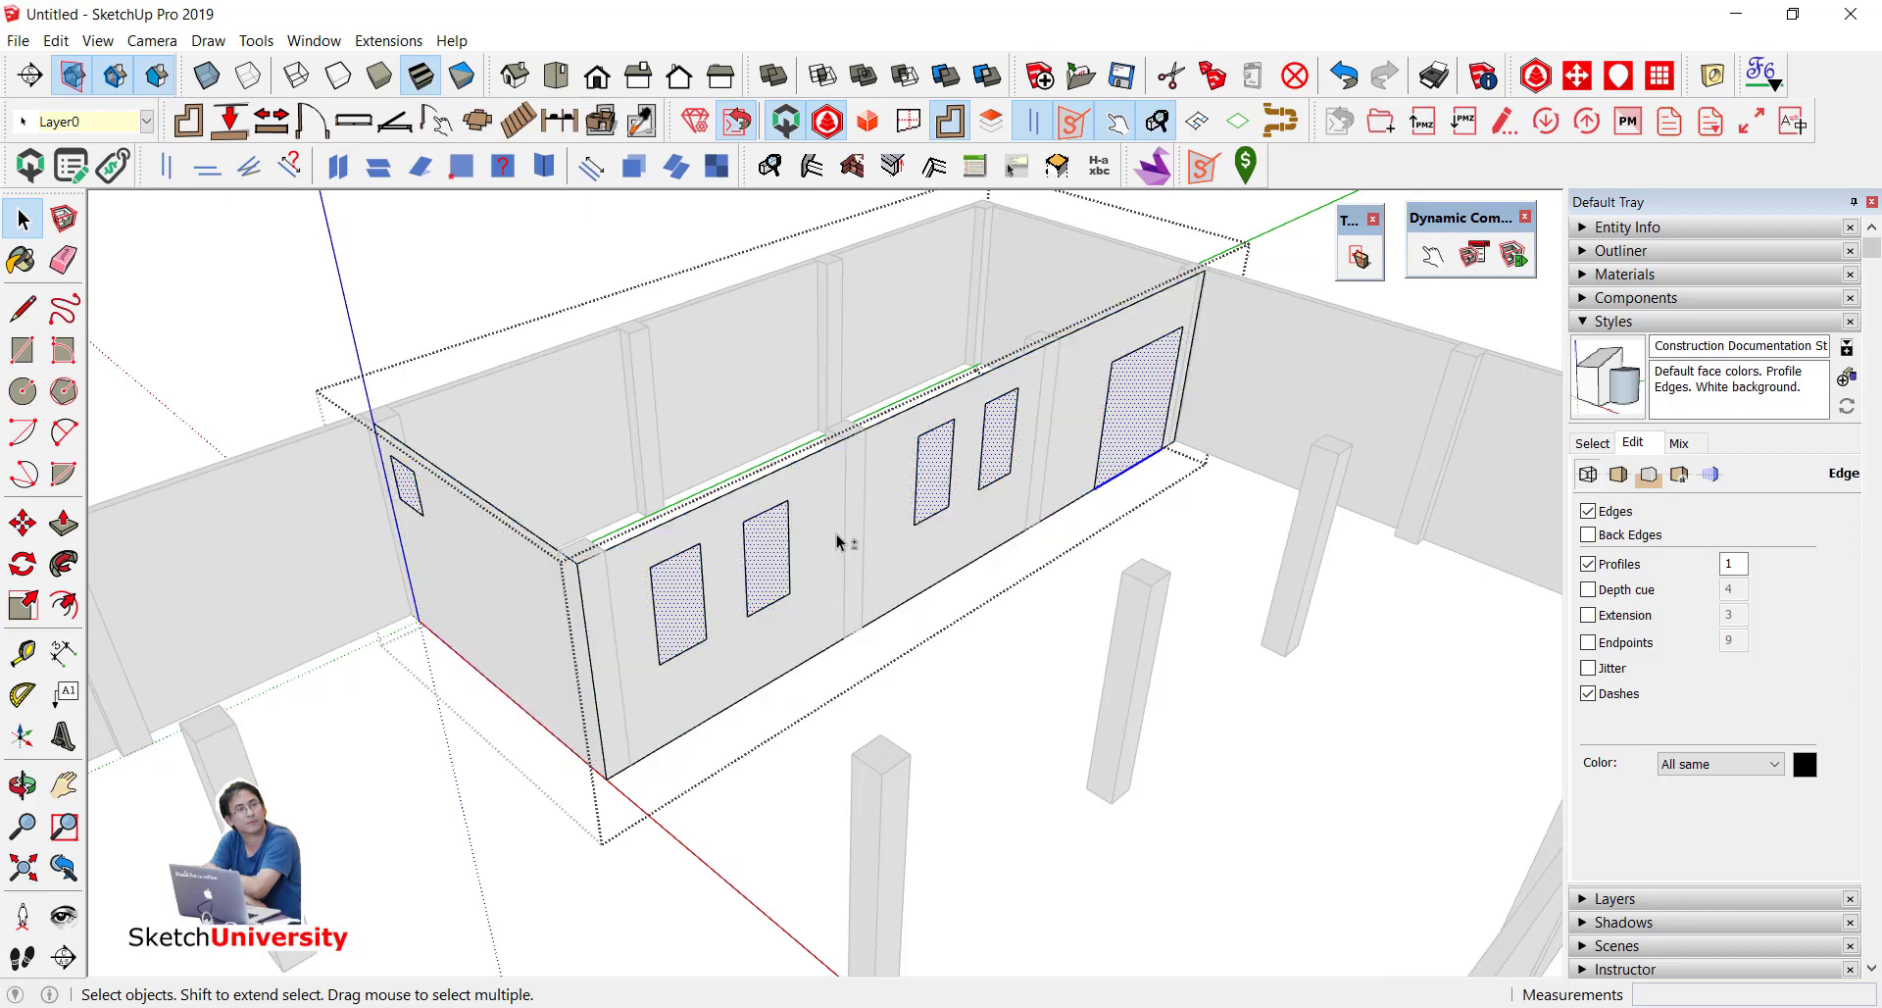
key("Delete")
Step: Apply Trim Faces > With model to the wall group's selected faces
scroll(838, 539, "down", 5)
mouse_move(838, 539)
middle_mouse_down()
mouse_move(861, 432)
mouse_move(1084, 425)
middle_mouse_up()
scroll(1264, 428, "up", 10)
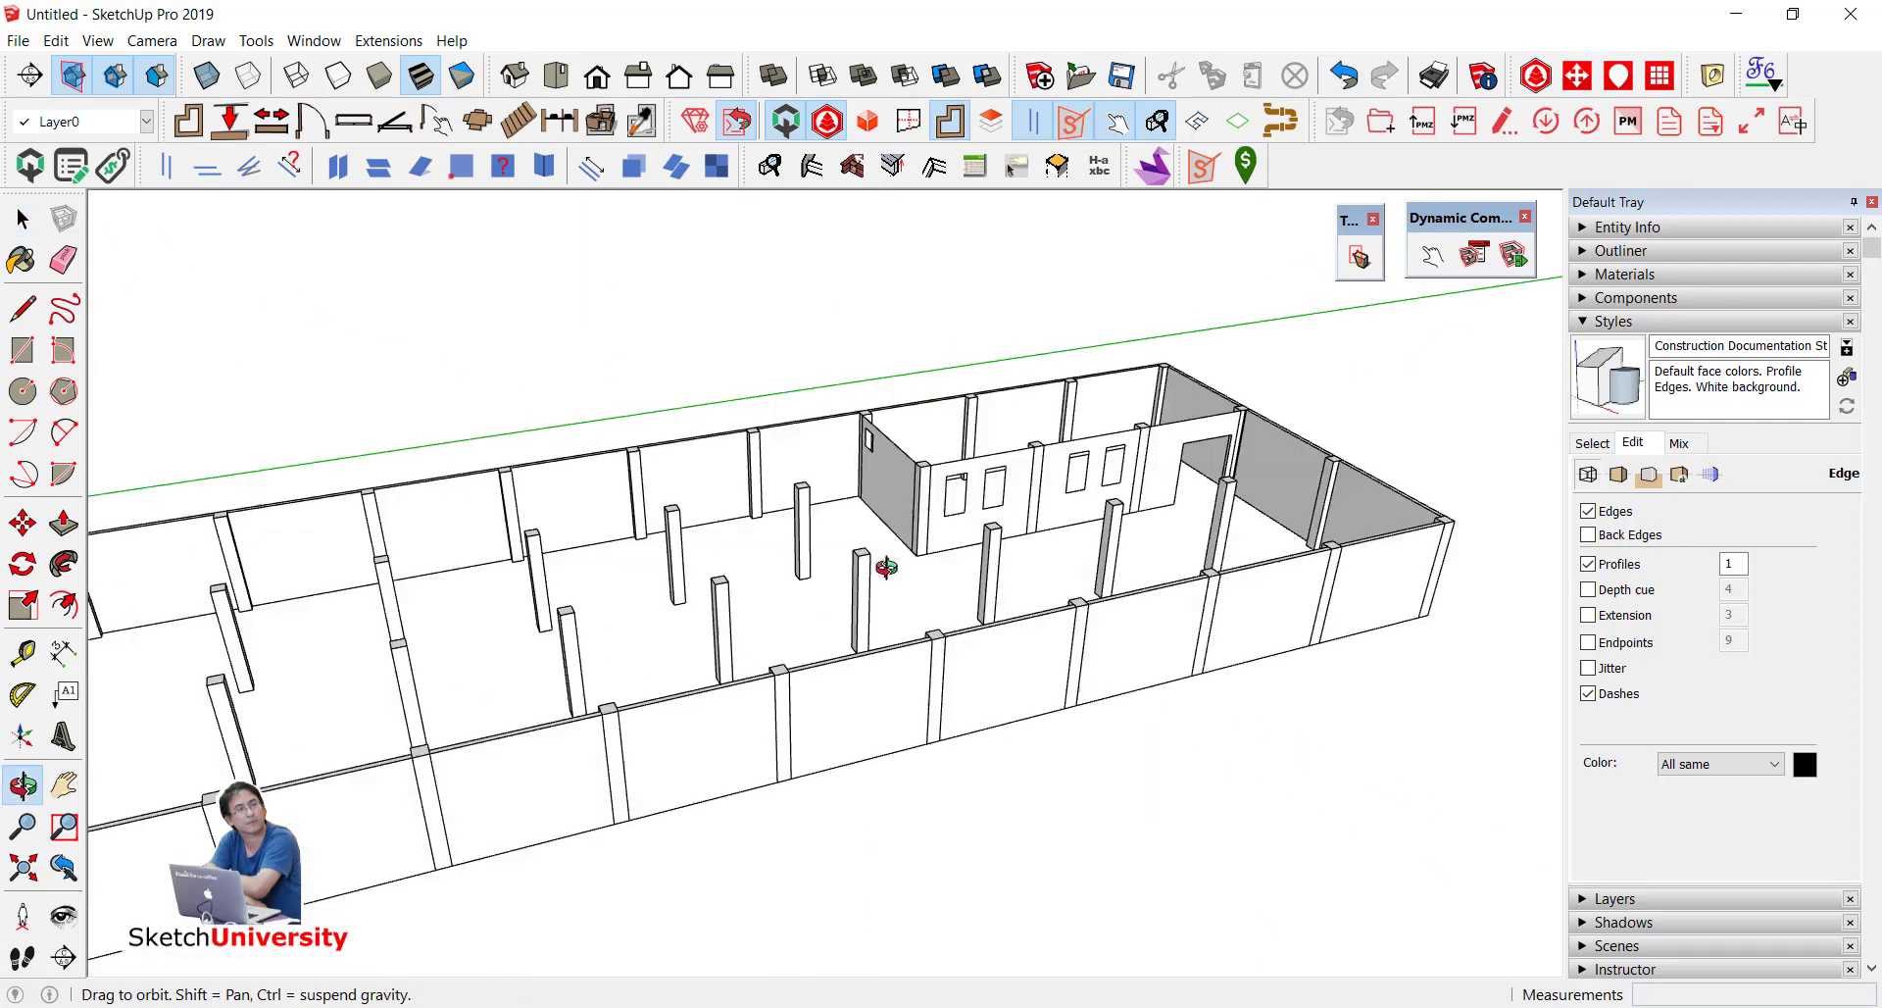
middle_click_drag(882, 558, 1245, 478)
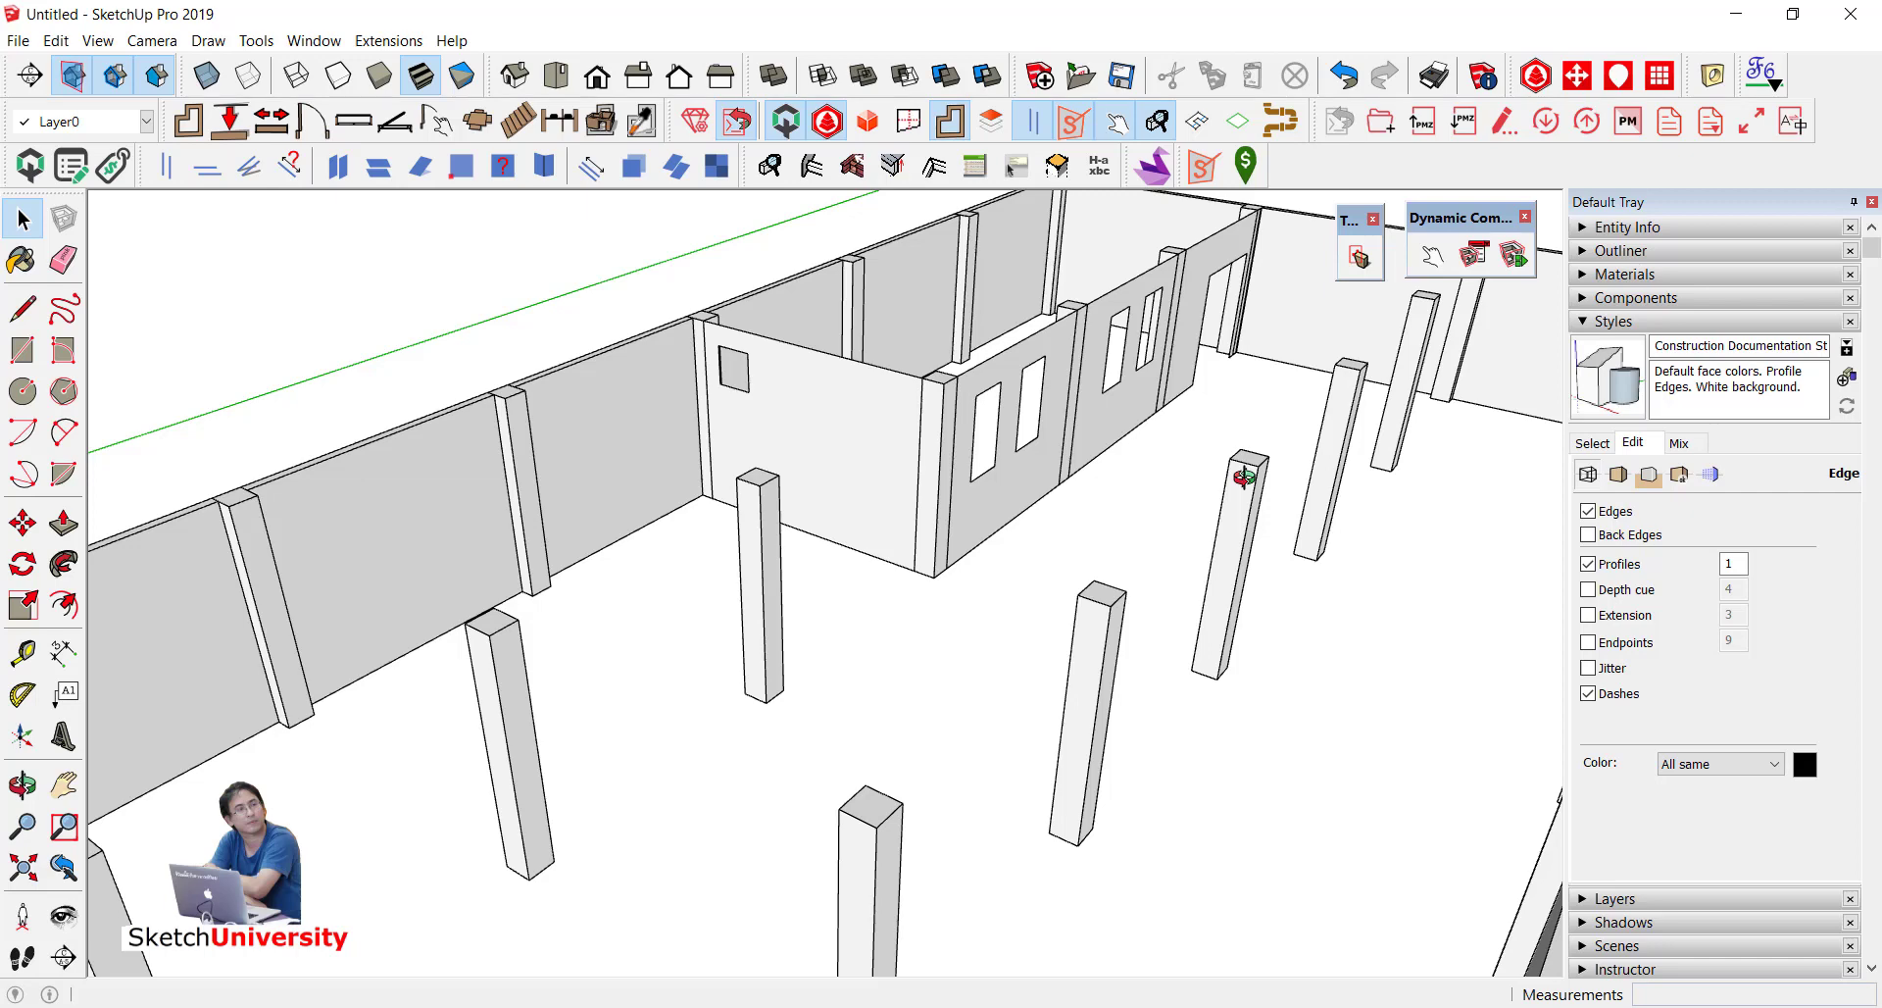
left_click(863, 454)
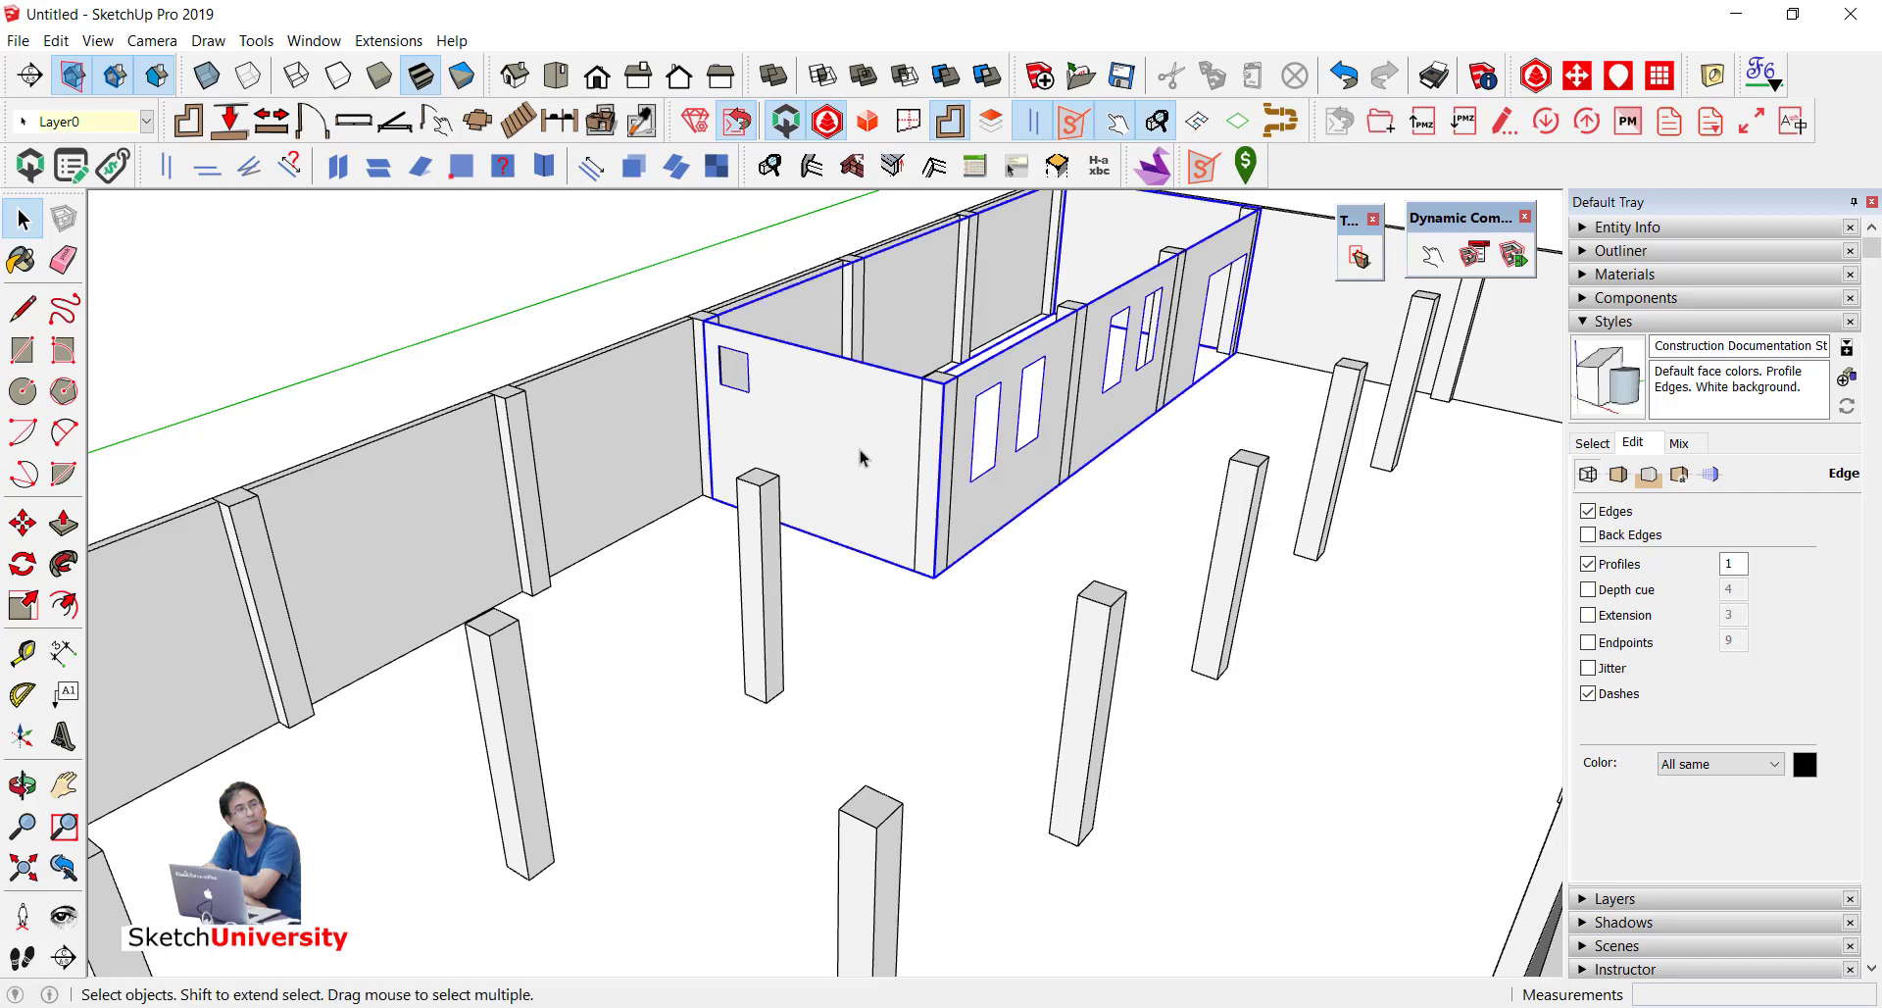
double_click(861, 456)
right_click(858, 425)
mouse_move(927, 650)
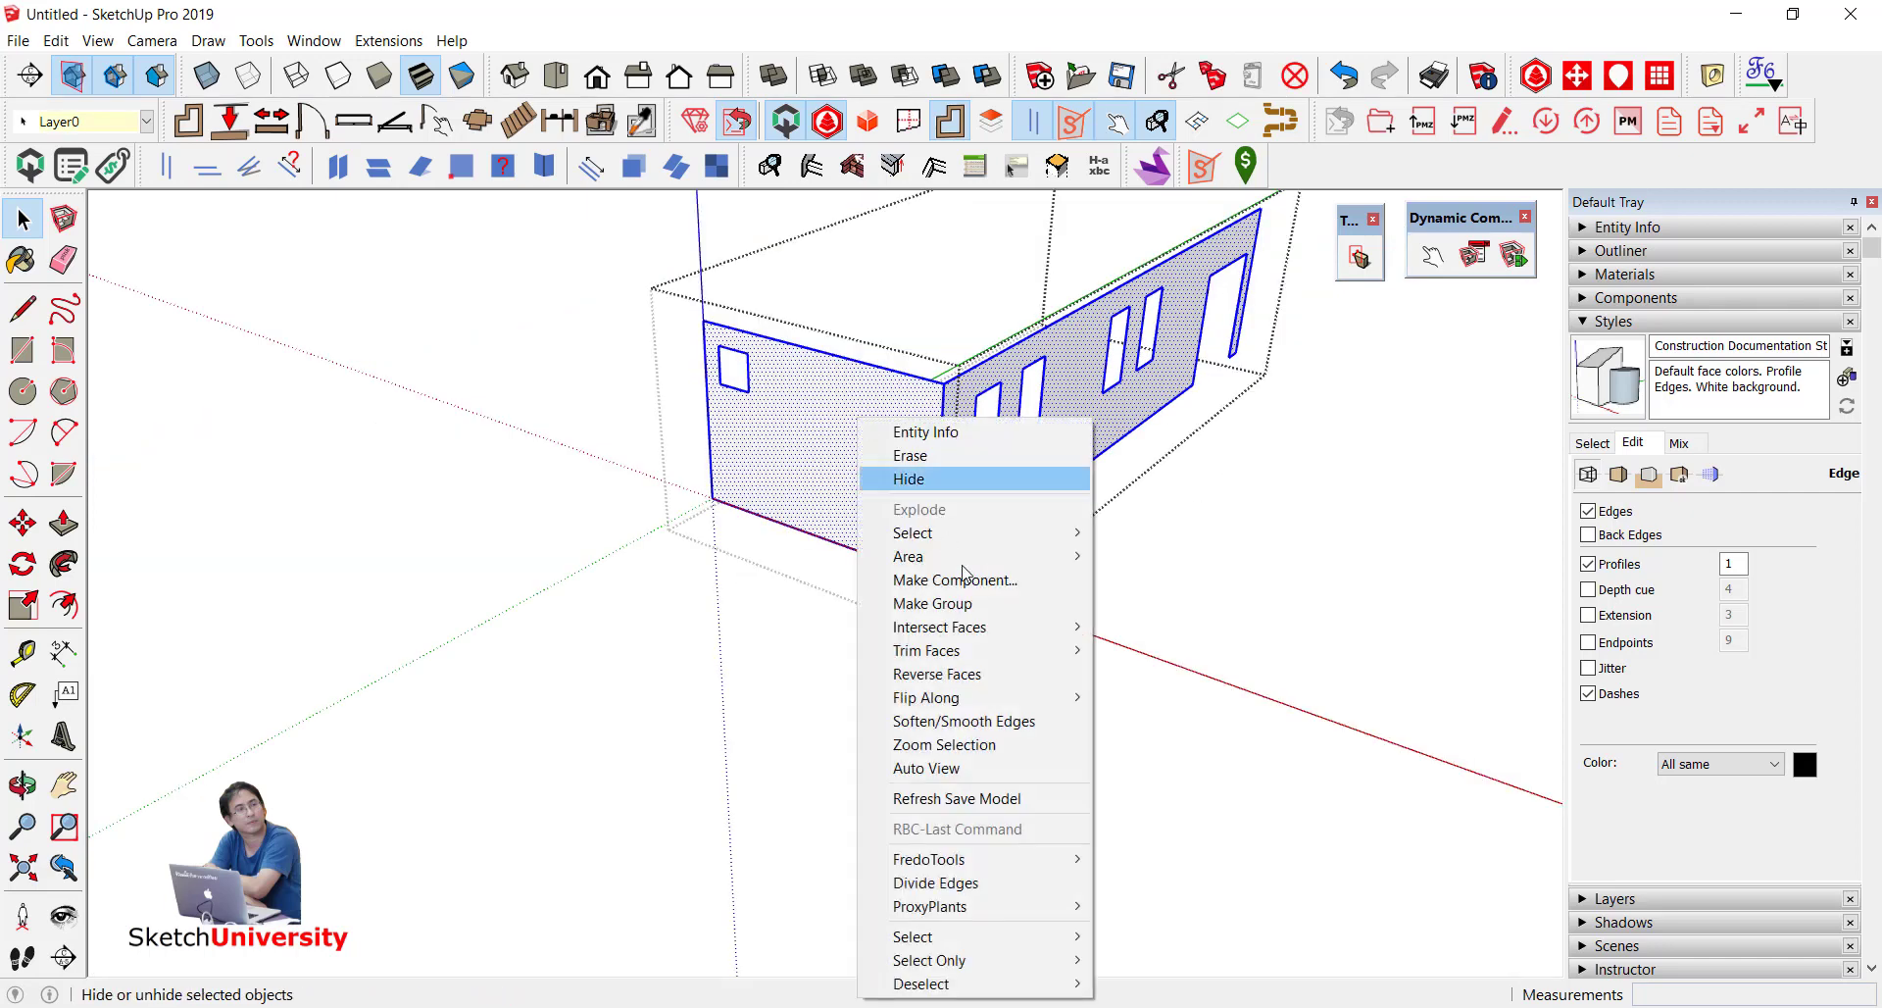
left_click(1181, 663)
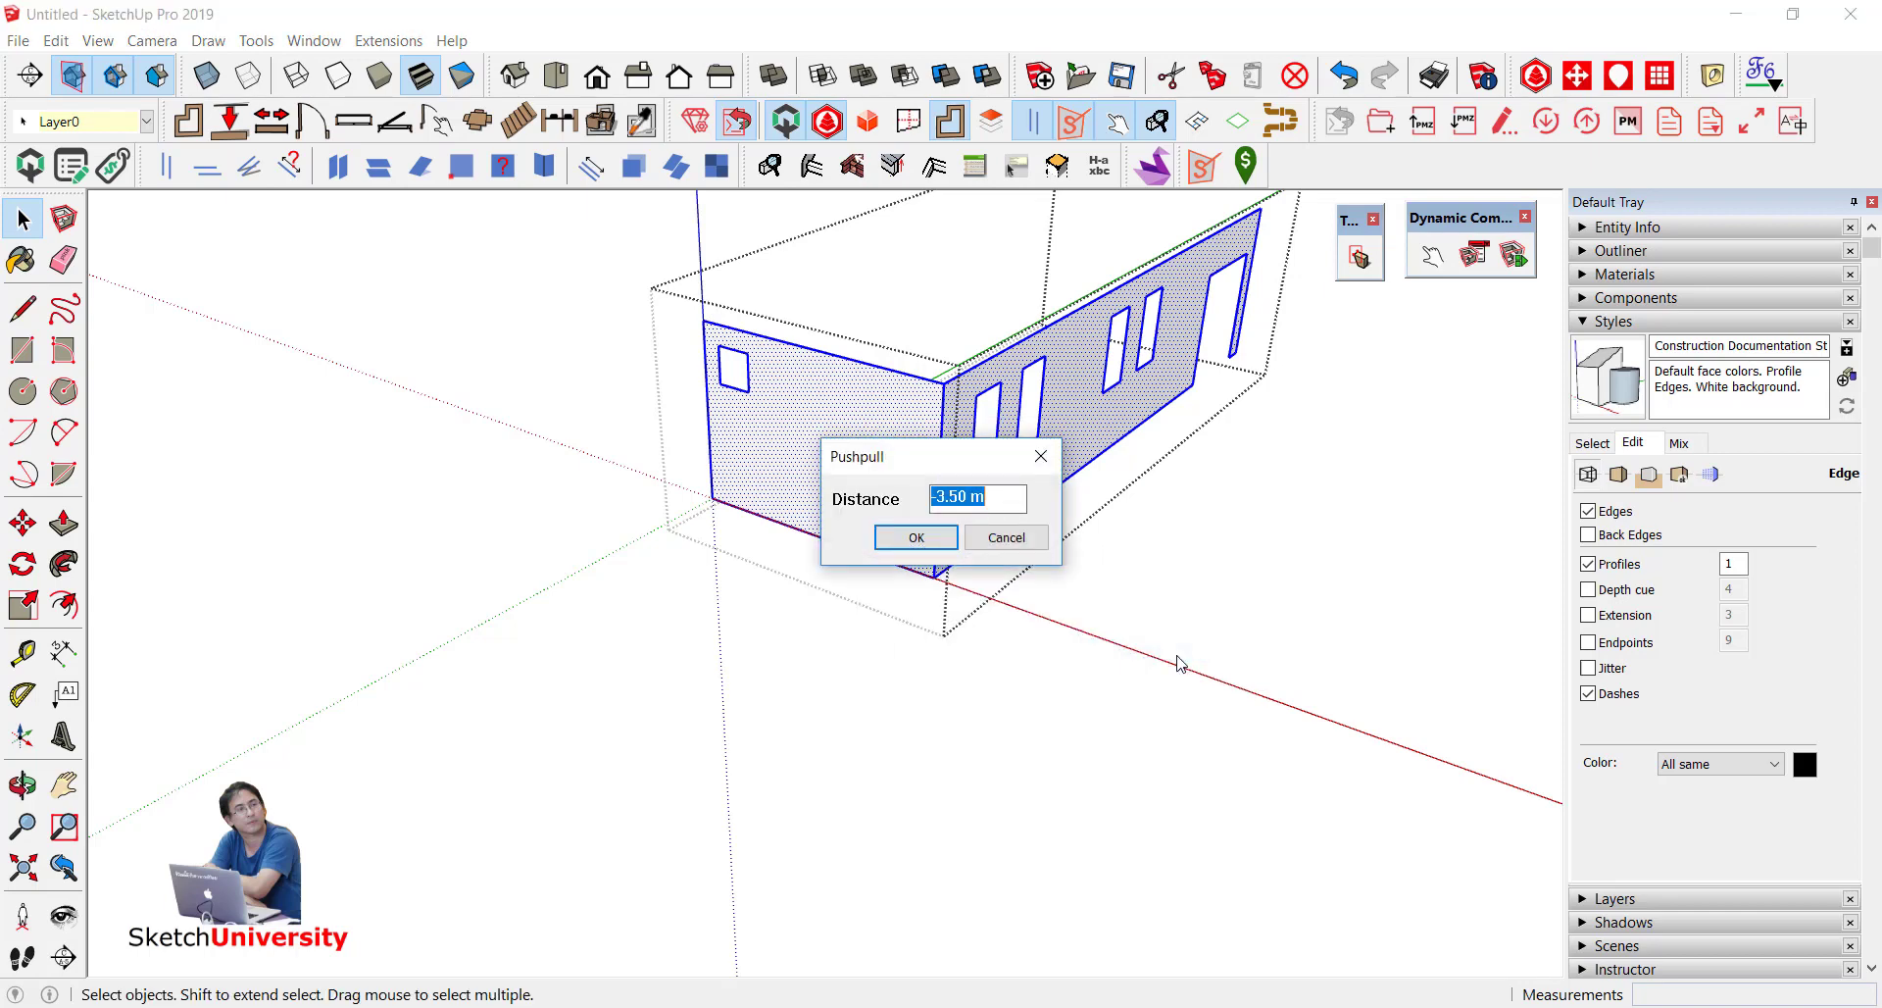
Step: Enter -.1 as the trim distance to cut the openings, then reselect the front walls
type("-1")
key("Return")
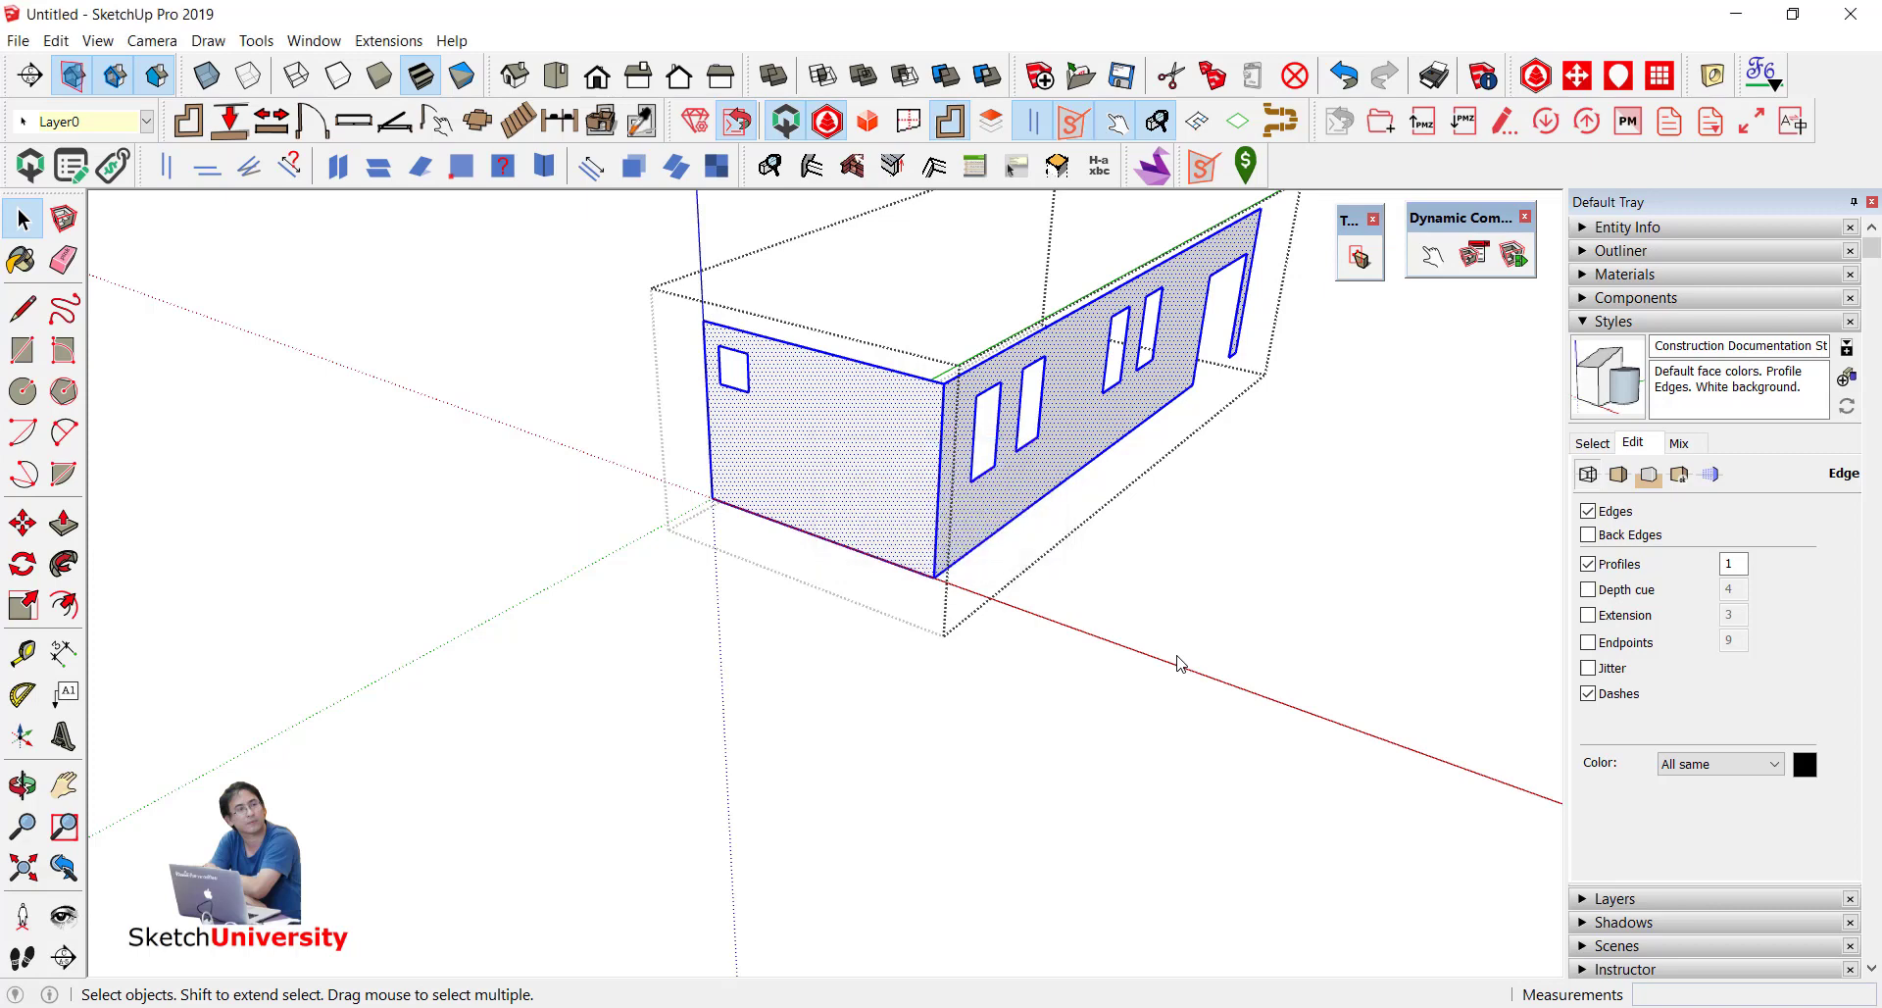
middle_click_drag(1047, 575, 705, 514)
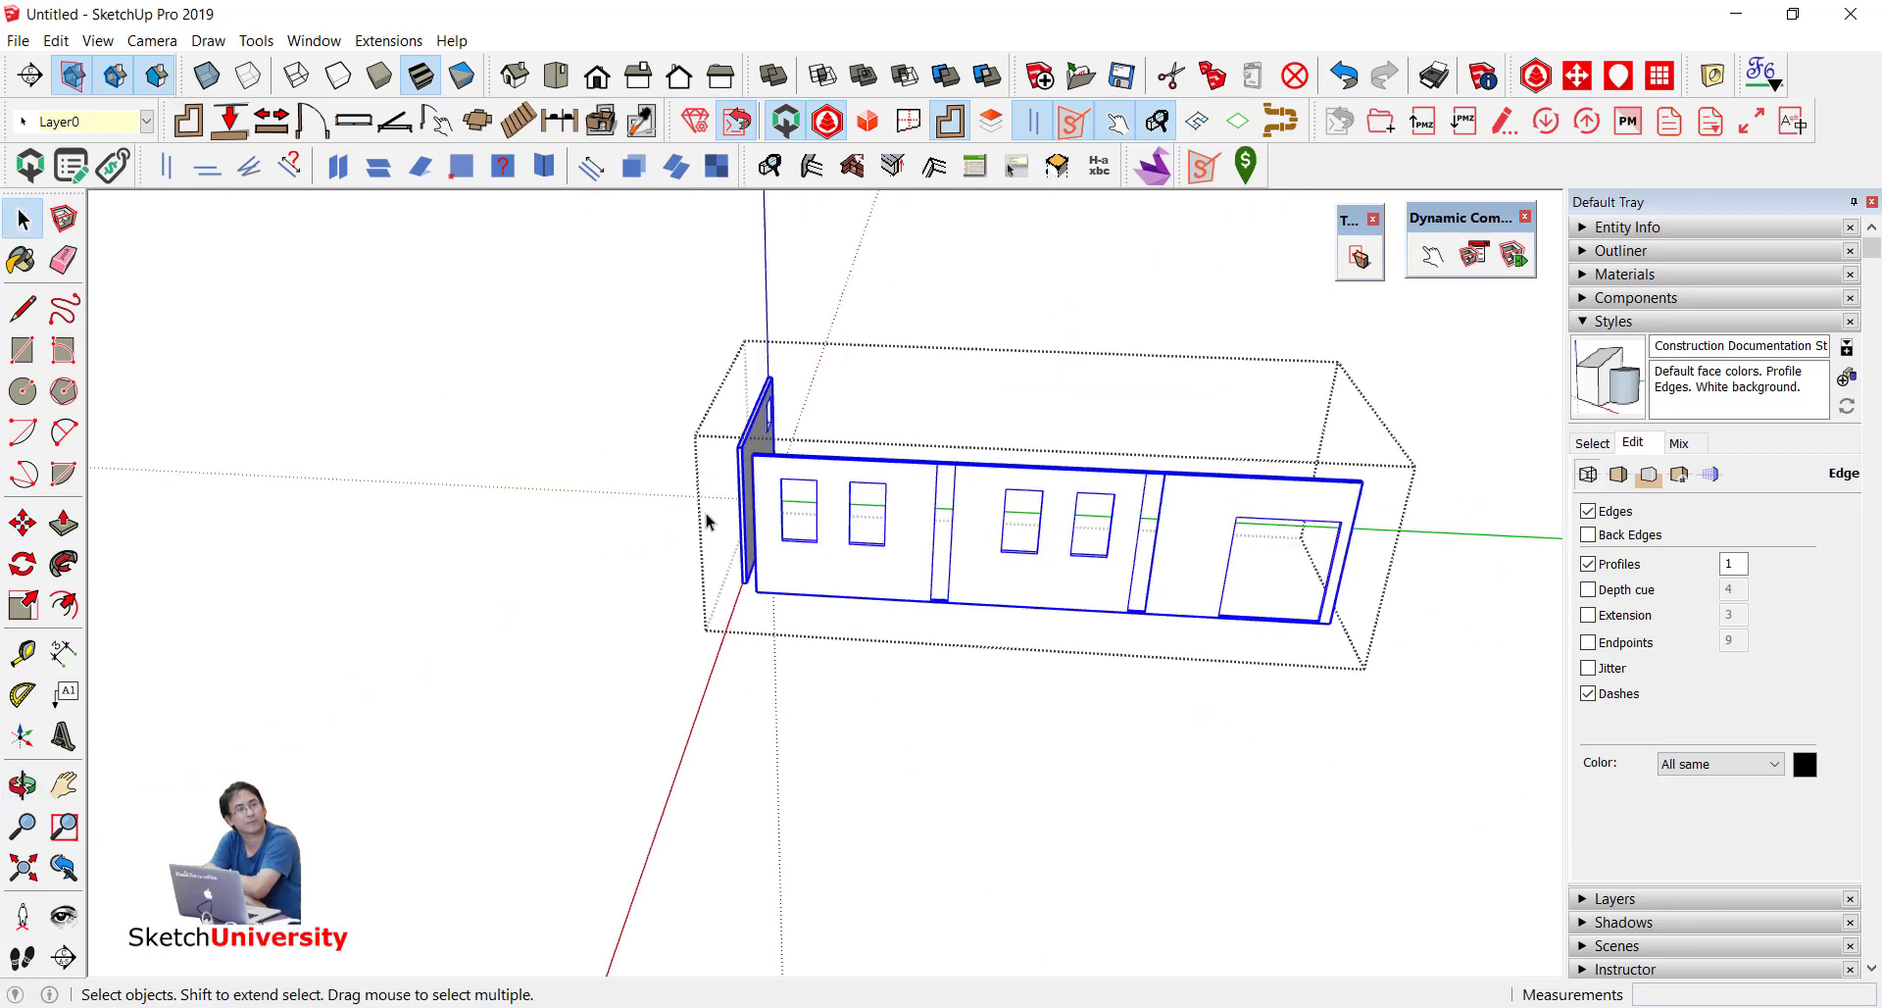
left_click(1107, 527)
left_click(1081, 511)
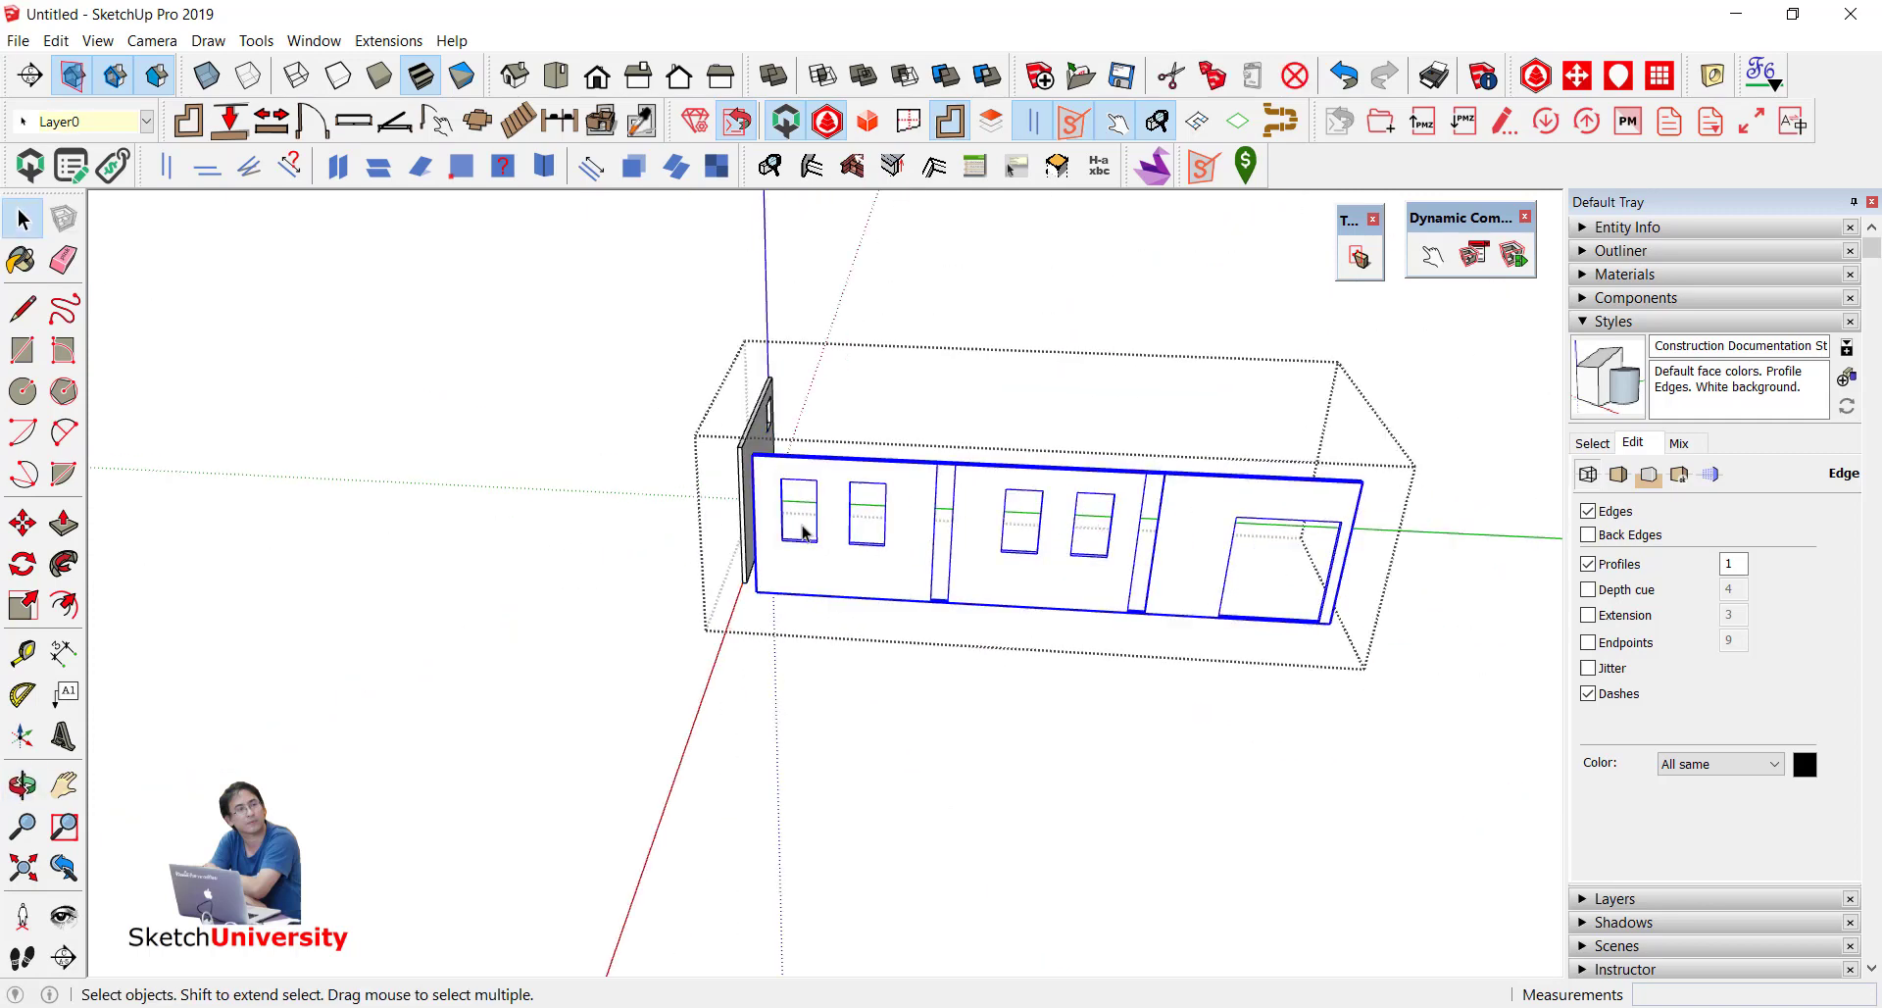
middle_click_drag(1081, 510, 691, 519)
left_click(683, 517)
left_click(683, 517)
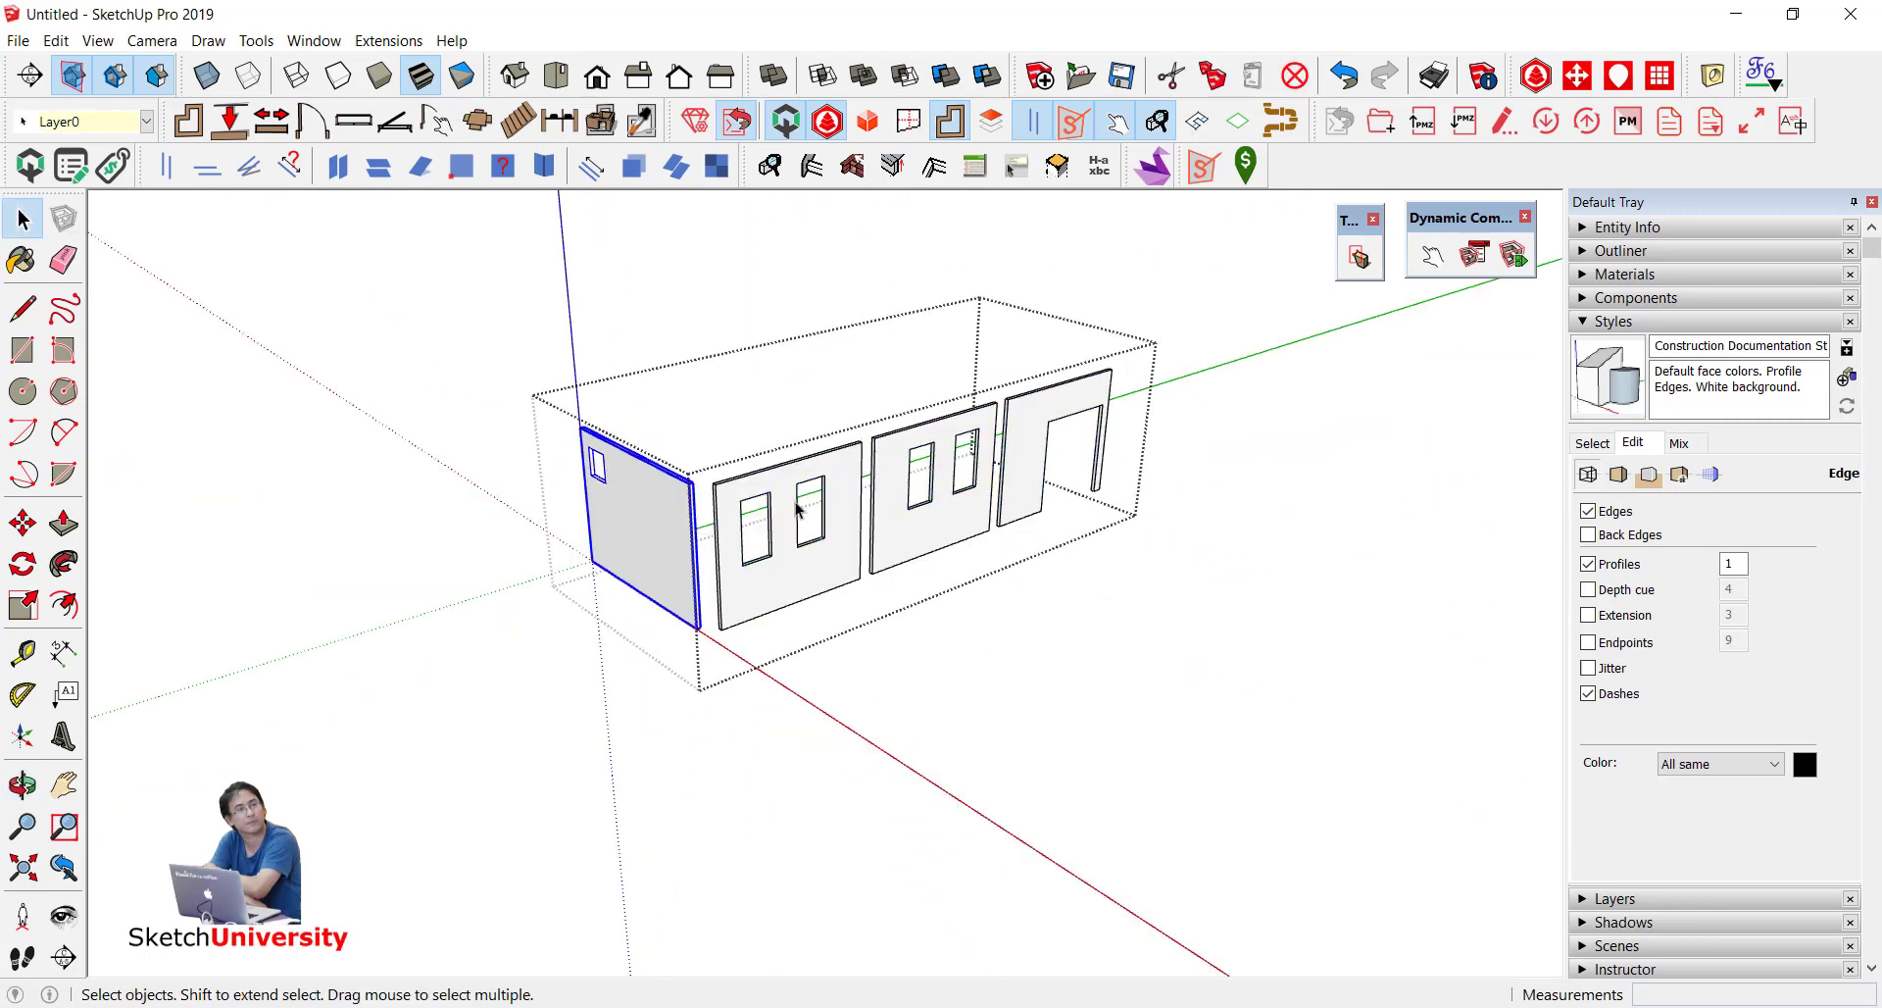
left_click(799, 510)
Step: Explode the wall group and run FredoTools Convexify to split the walls into convex panels
right_click(797, 510)
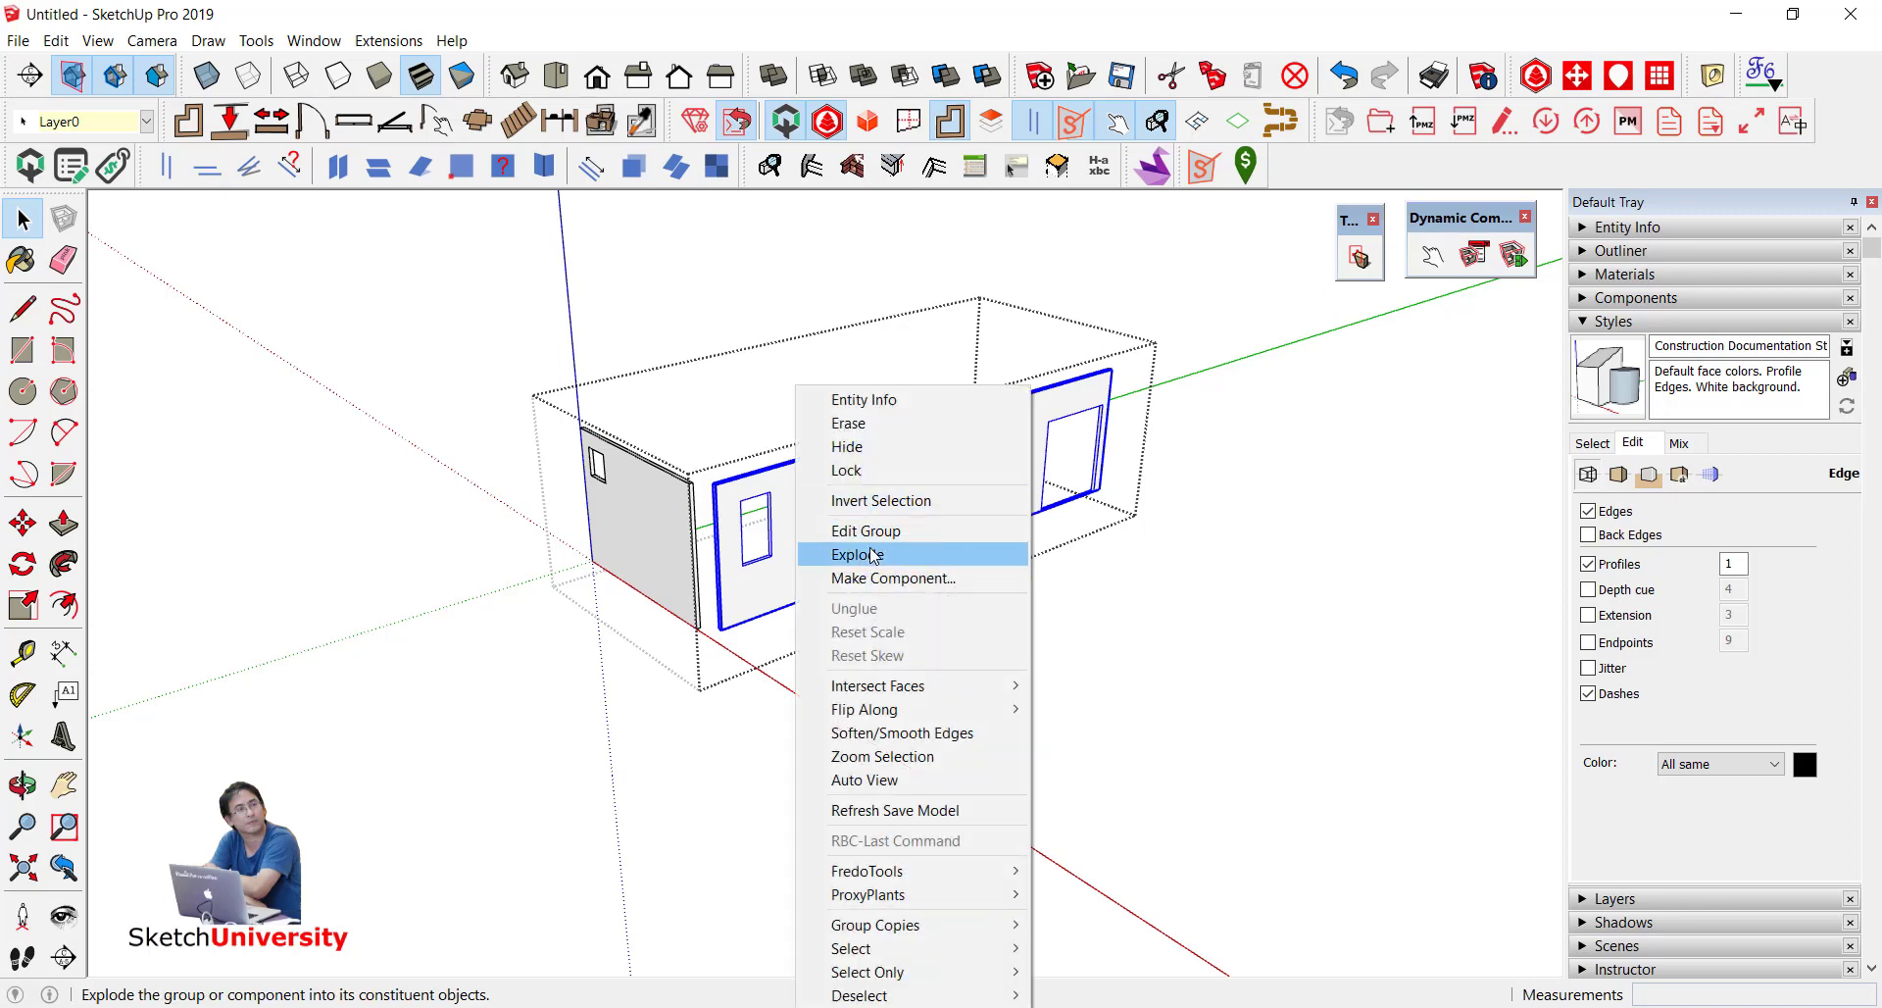
left_click(872, 554)
right_click(1007, 416)
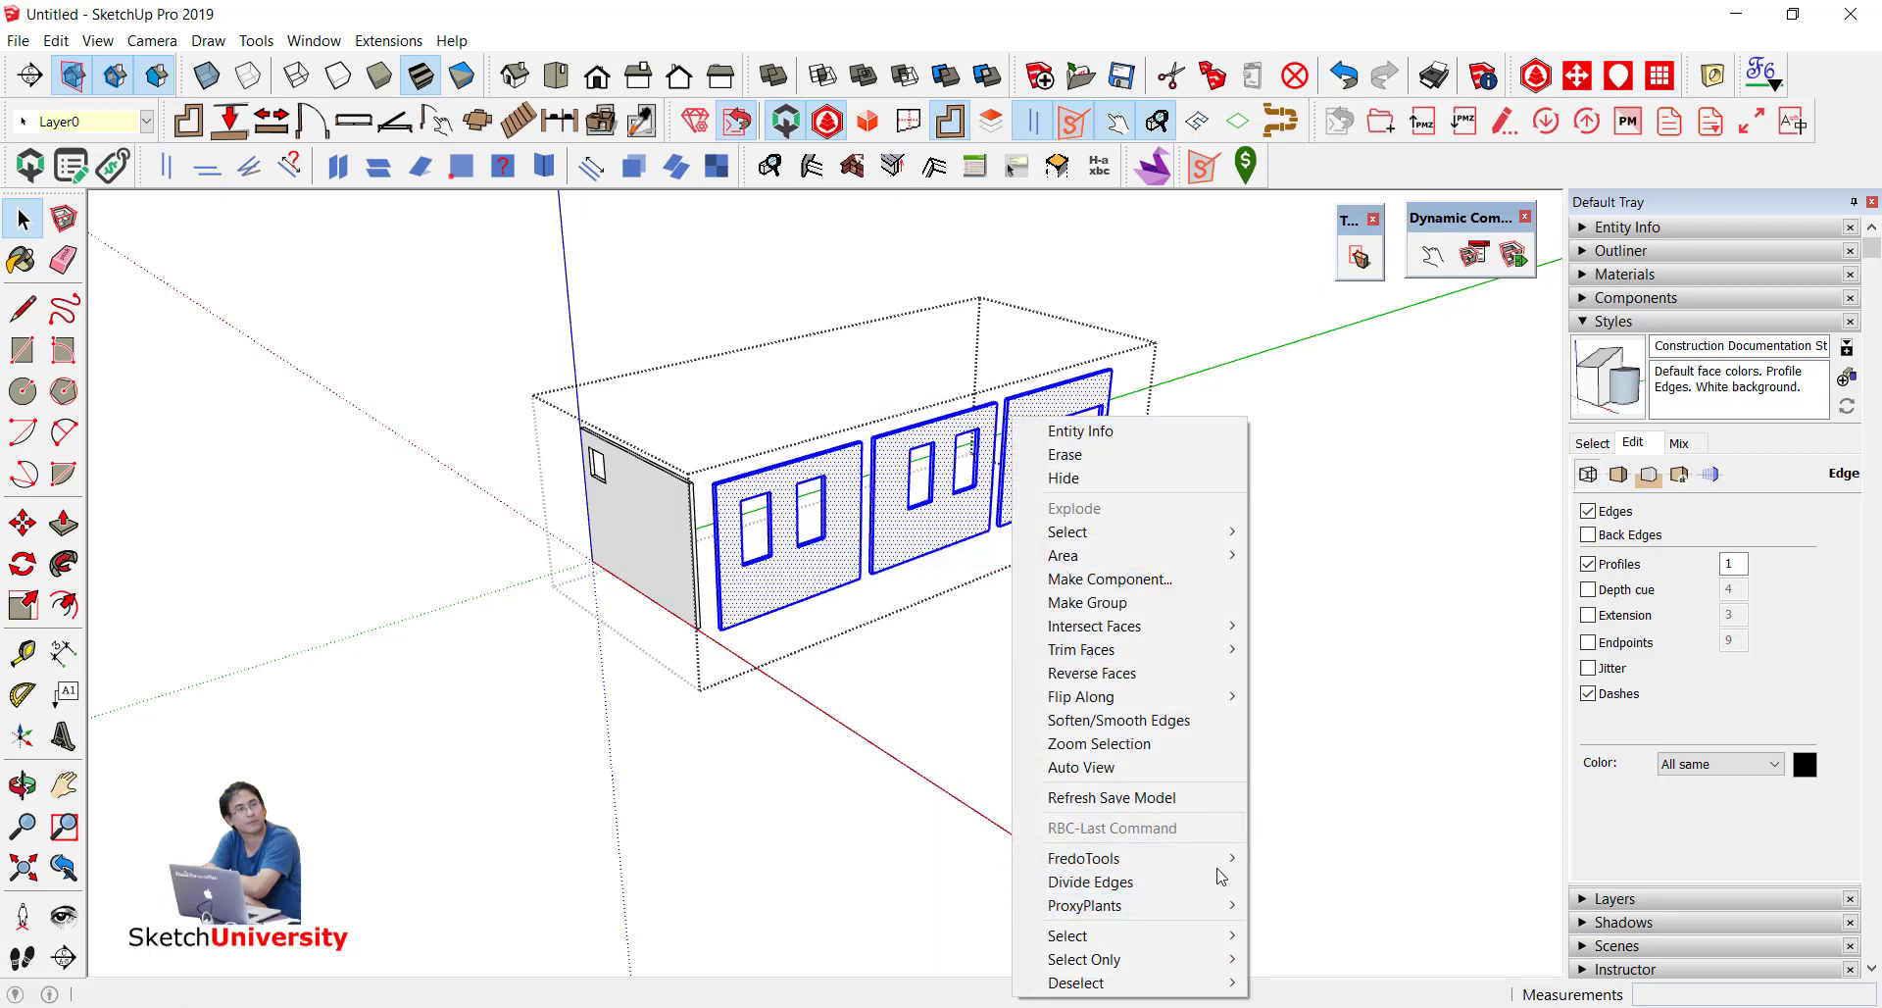
mouse_move(1084, 857)
left_click(1367, 644)
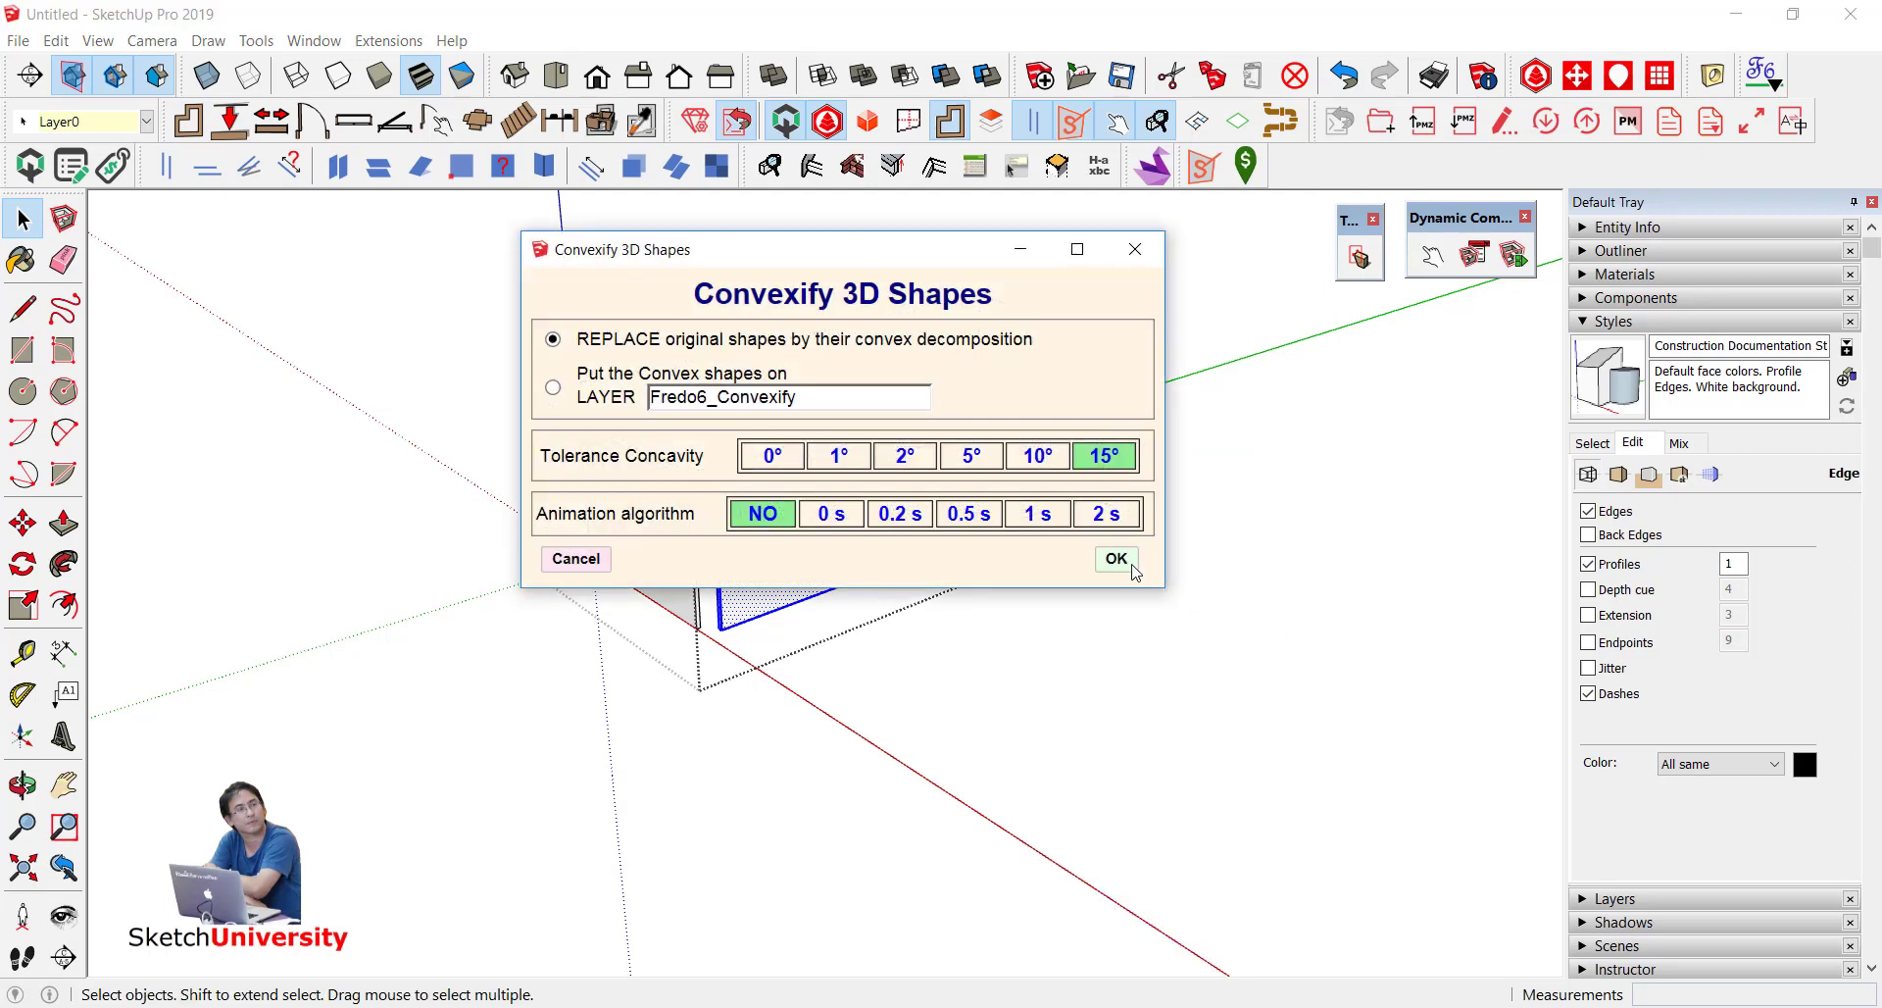
left_click(1117, 560)
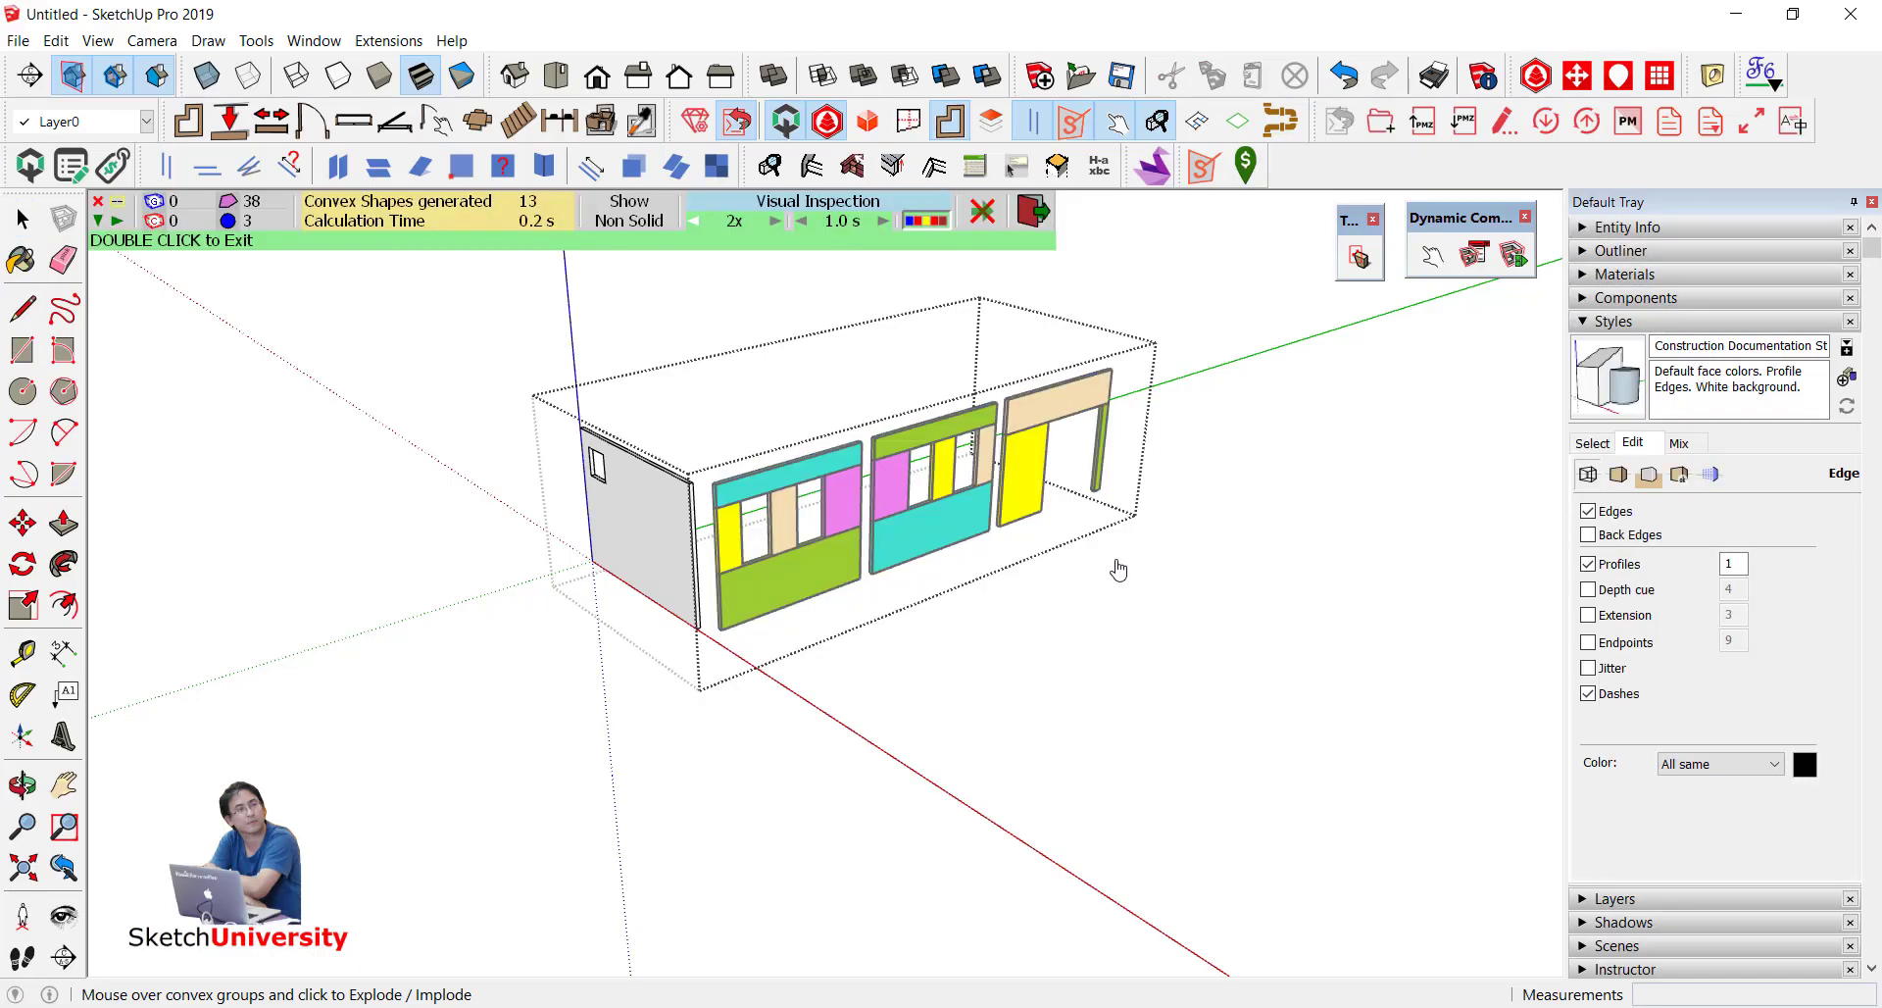
scroll(823, 529, "up", 2)
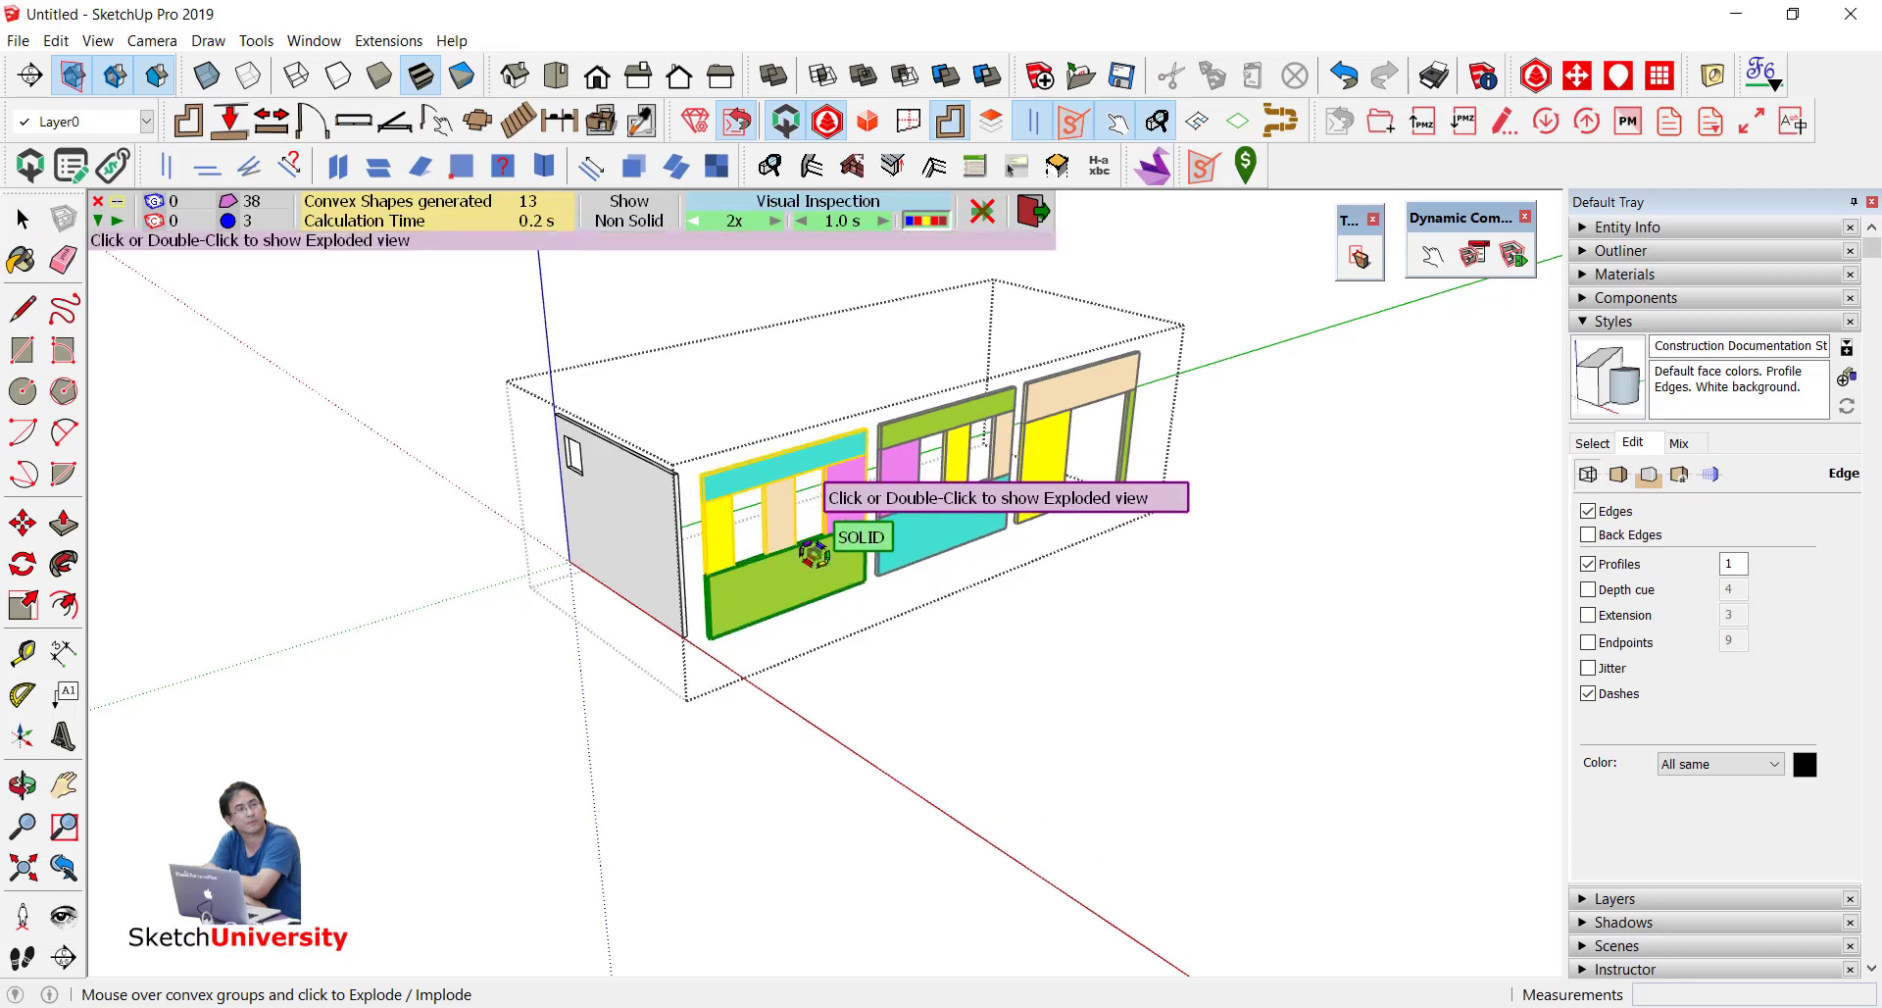
scroll(823, 530, "up", 2)
double_click(942, 616)
mouse_move(1049, 502)
middle_mouse_down()
mouse_move(643, 538)
mouse_move(849, 499)
mouse_move(844, 520)
mouse_move(939, 498)
mouse_move(985, 511)
mouse_move(833, 455)
mouse_move(686, 464)
middle_mouse_up()
left_click(987, 509)
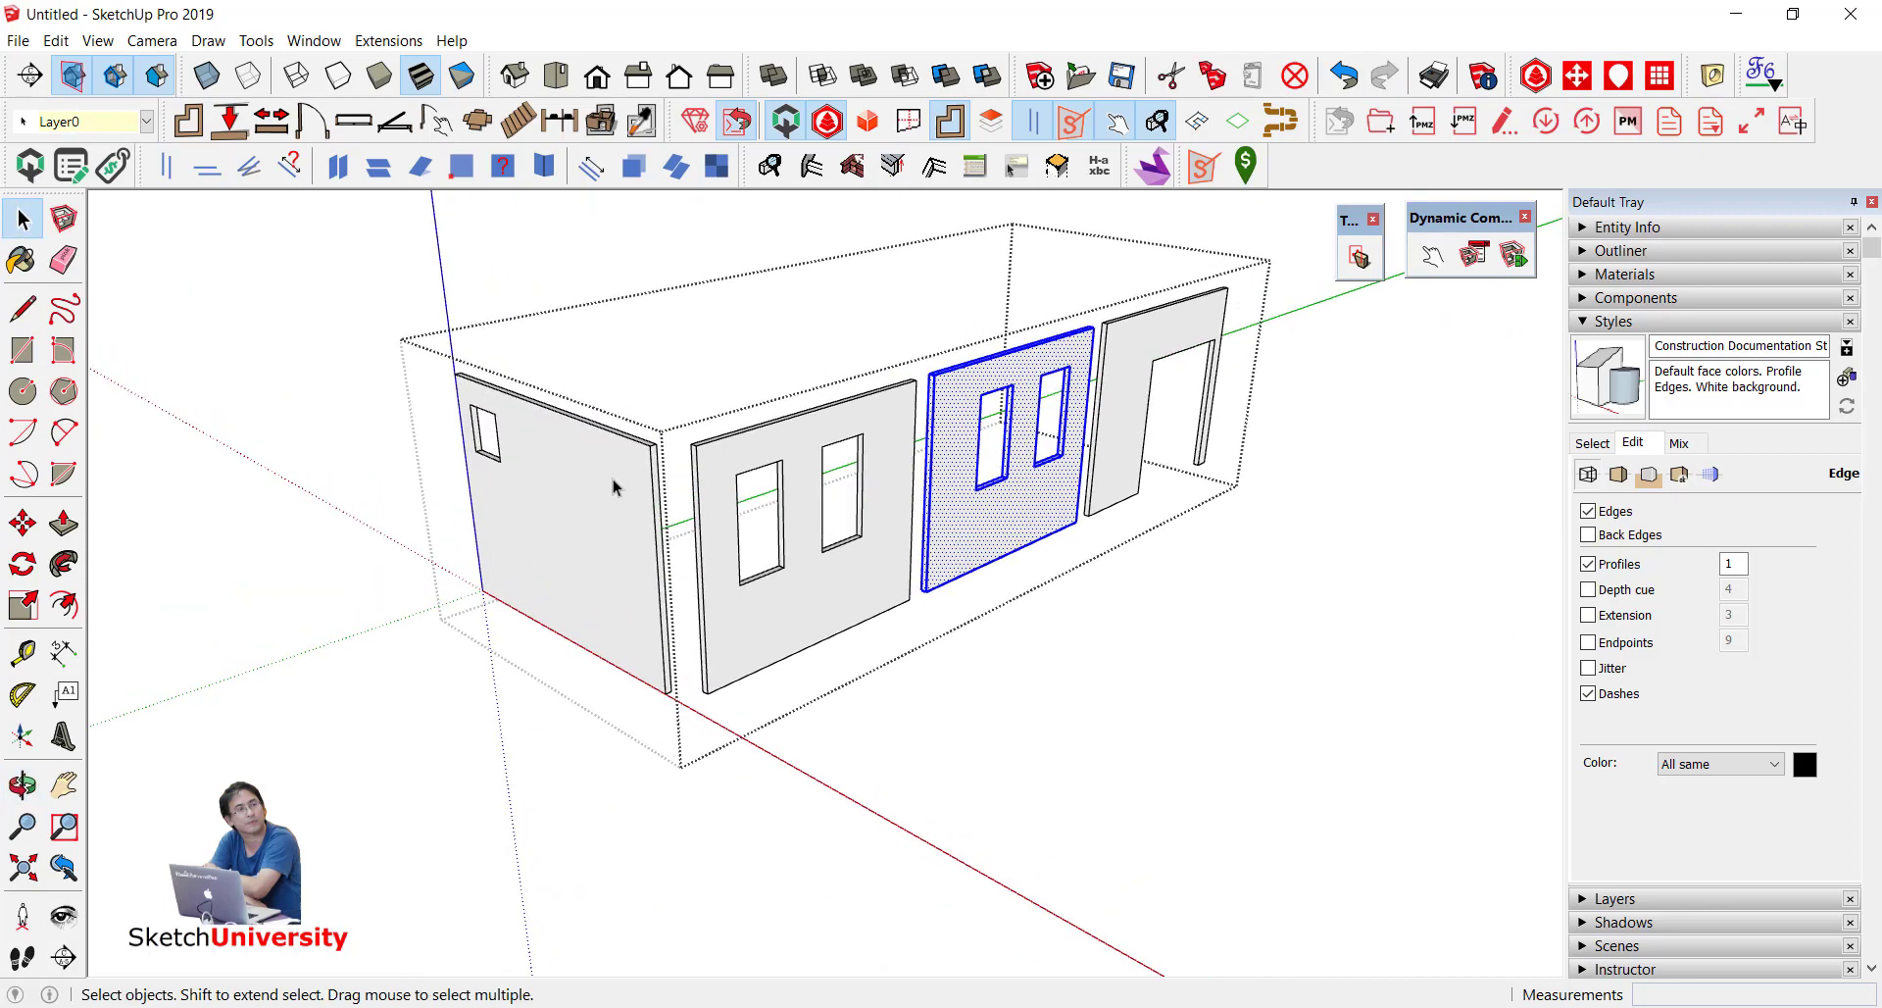
Step: Group the middle, right-middle and rightmost wall panels individually, then leave the room group
triple_click(821, 445)
right_click(838, 434)
left_click(907, 615)
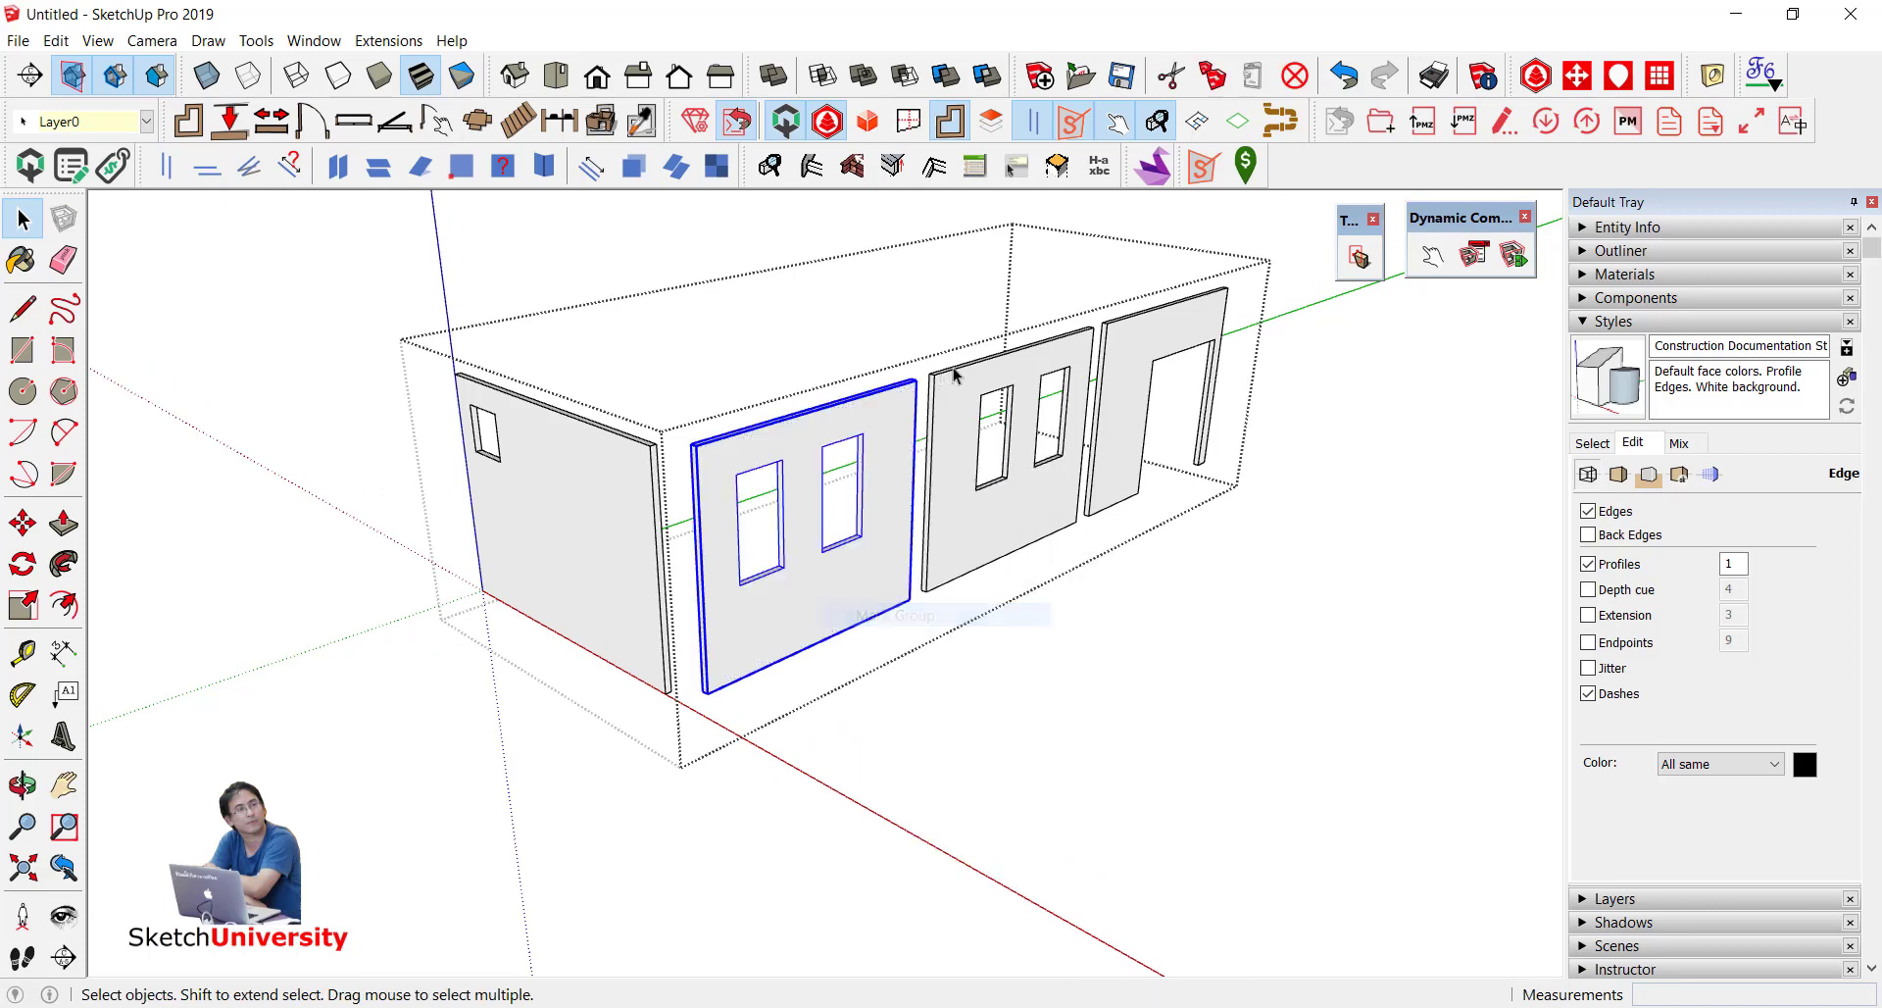
triple_click(954, 373)
right_click(953, 371)
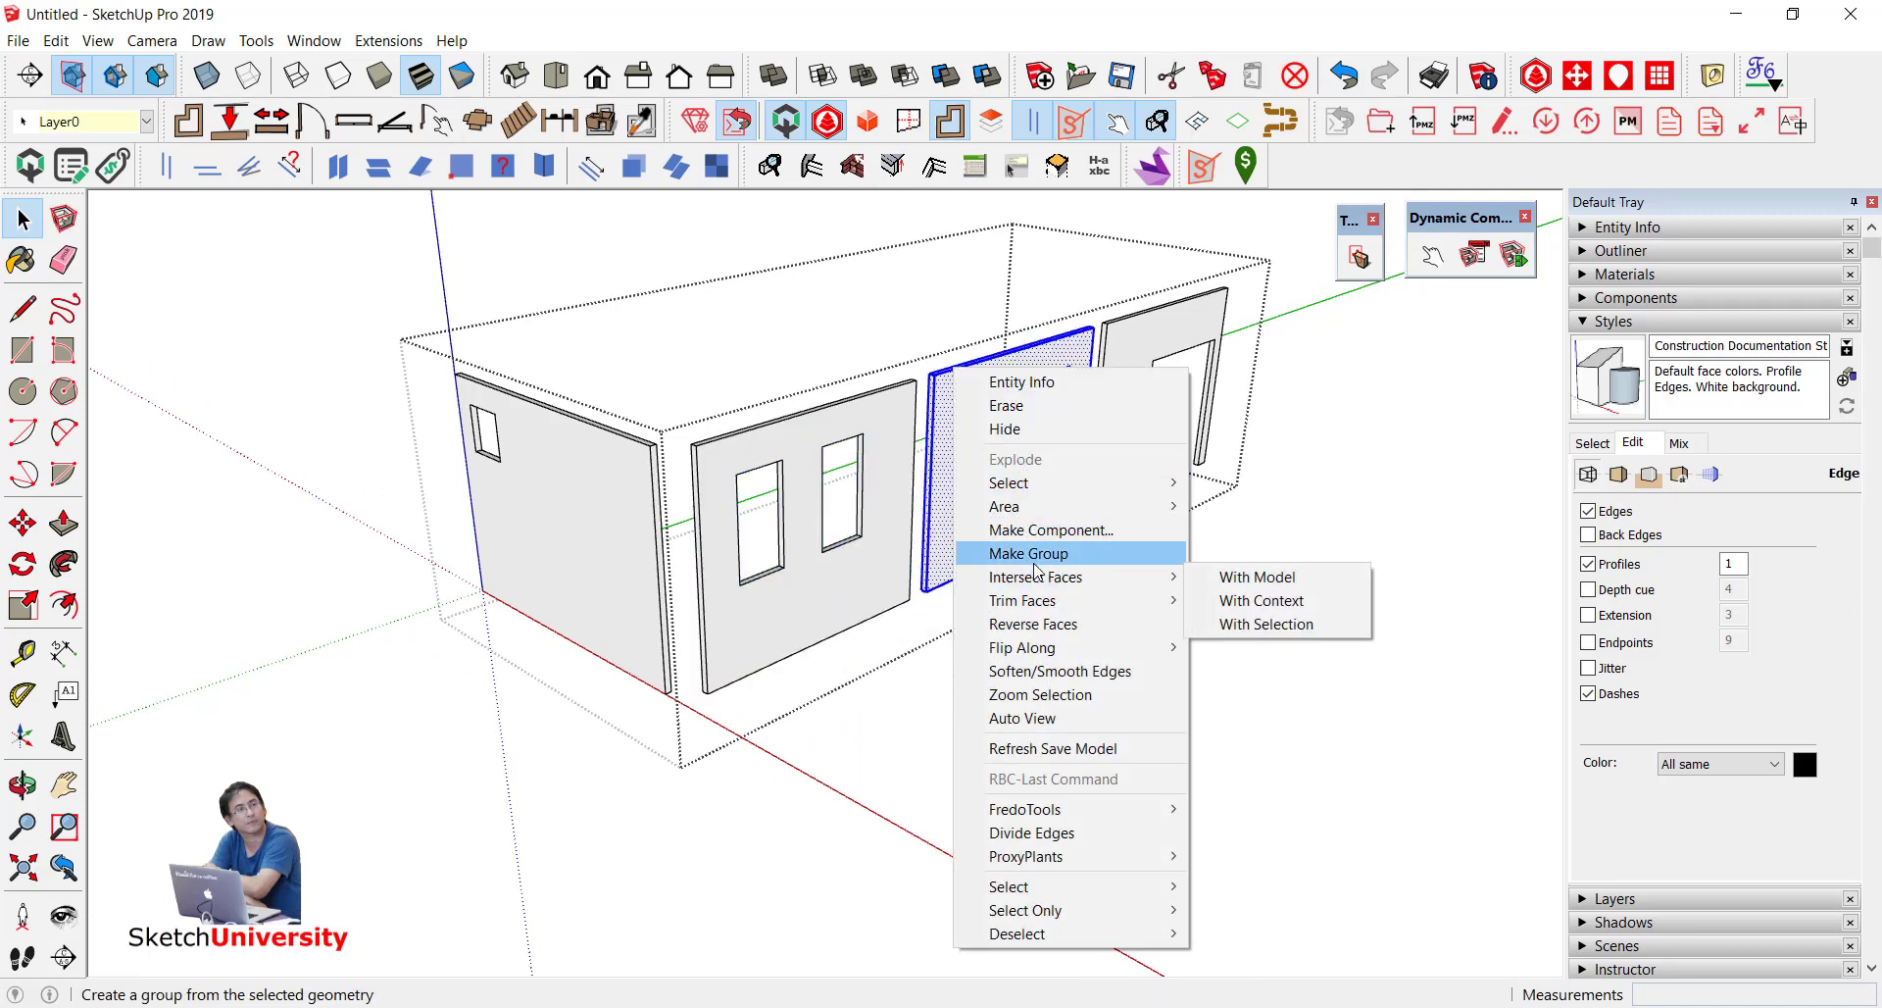
left_click(1036, 553)
triple_click(1142, 328)
right_click(1141, 324)
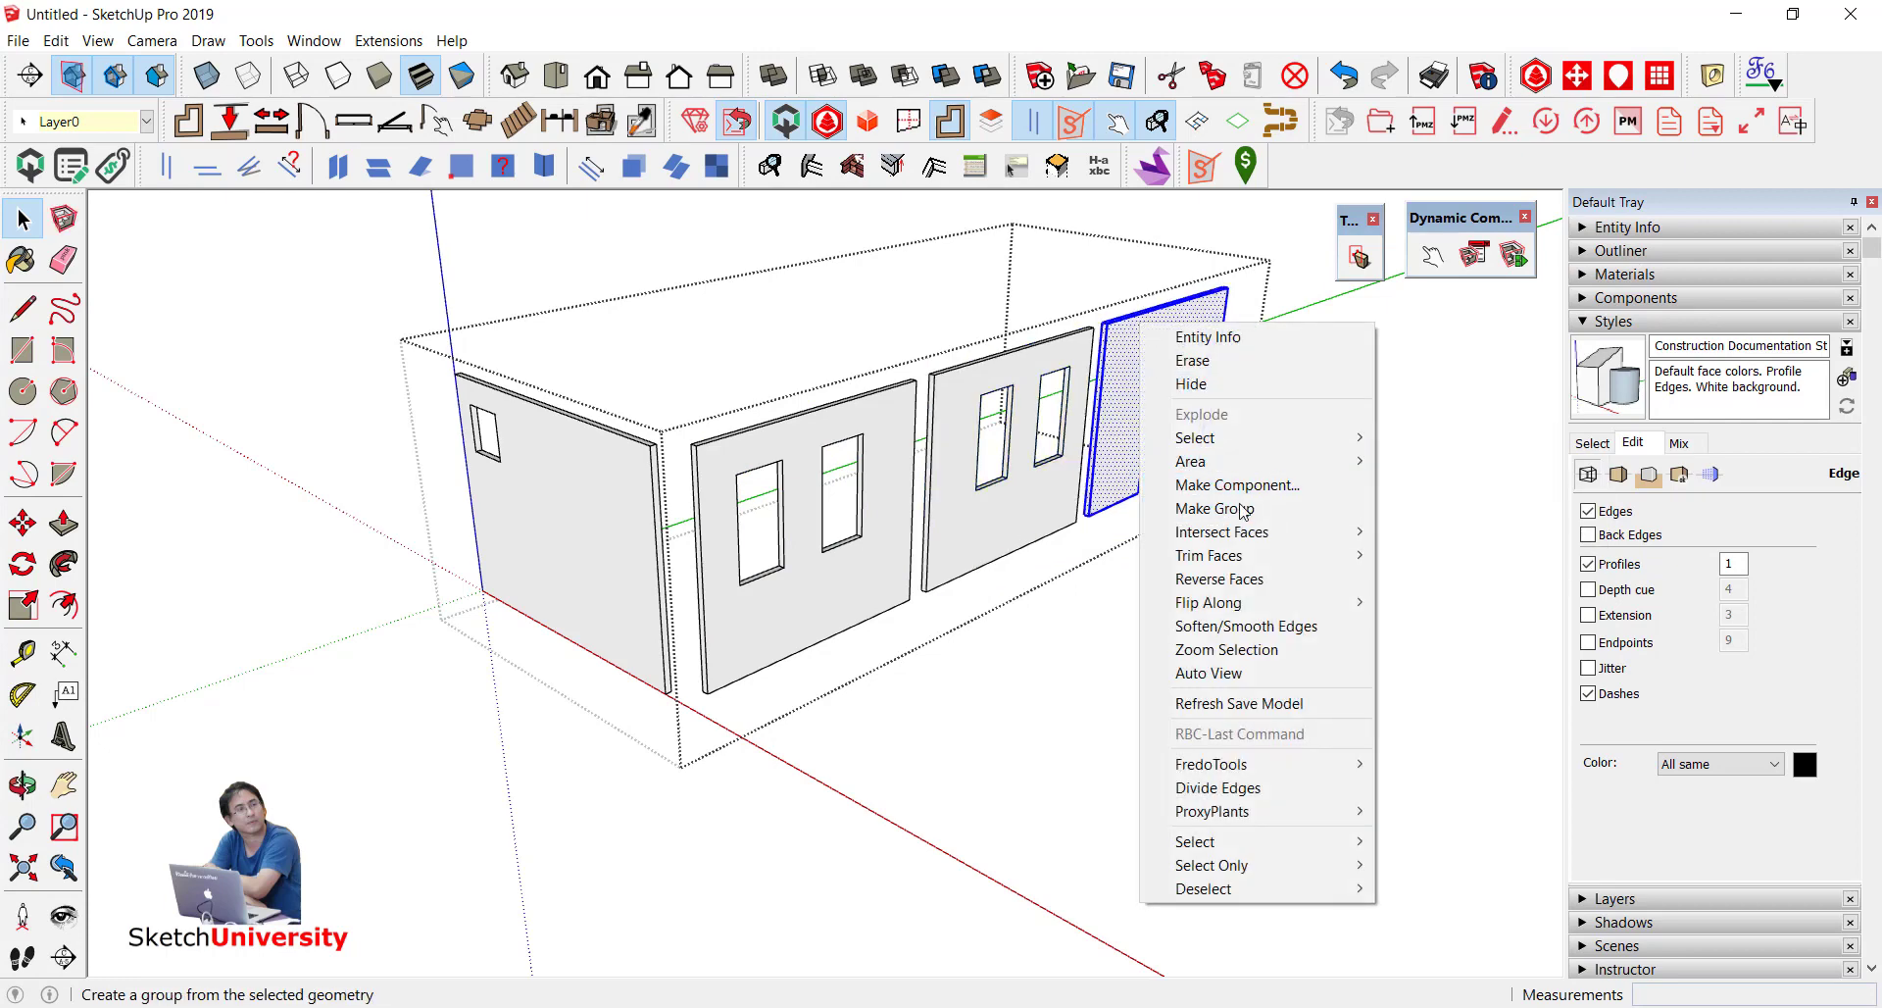
left_click(1214, 507)
left_click(983, 426)
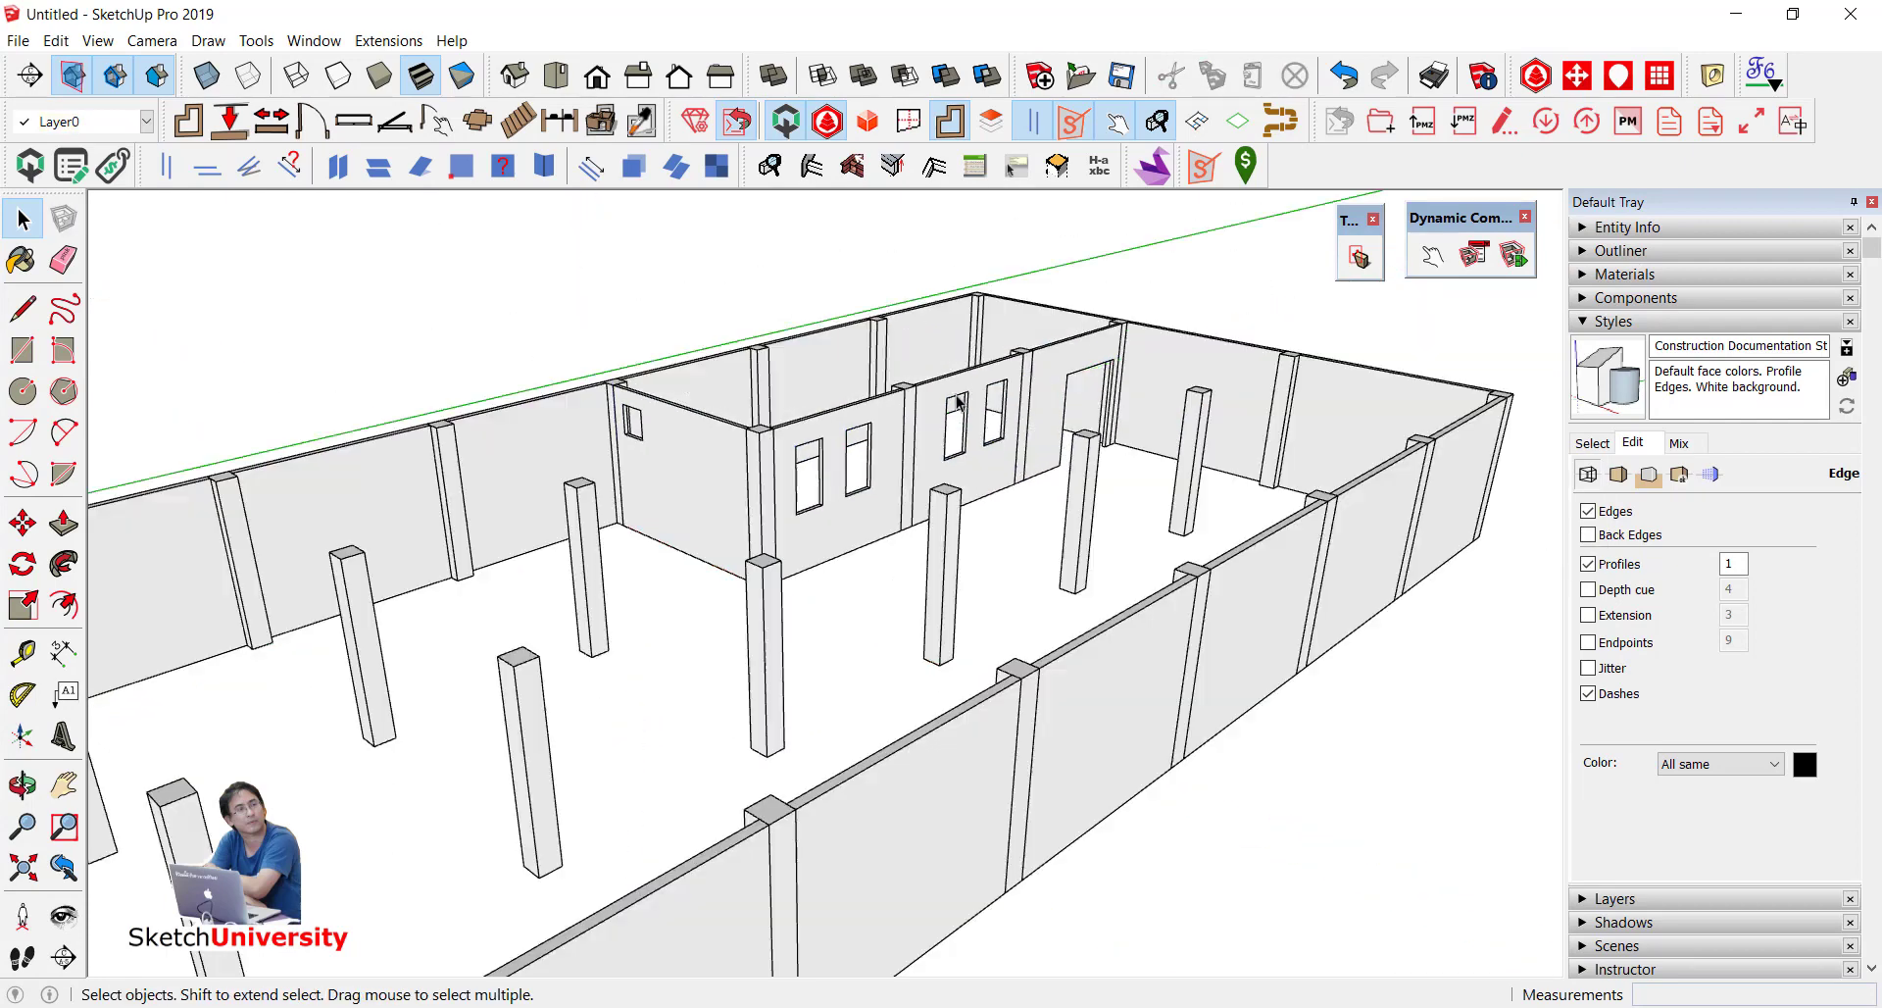
mouse_move(745, 520)
middle_mouse_down()
mouse_move(684, 546)
mouse_move(928, 560)
middle_mouse_up()
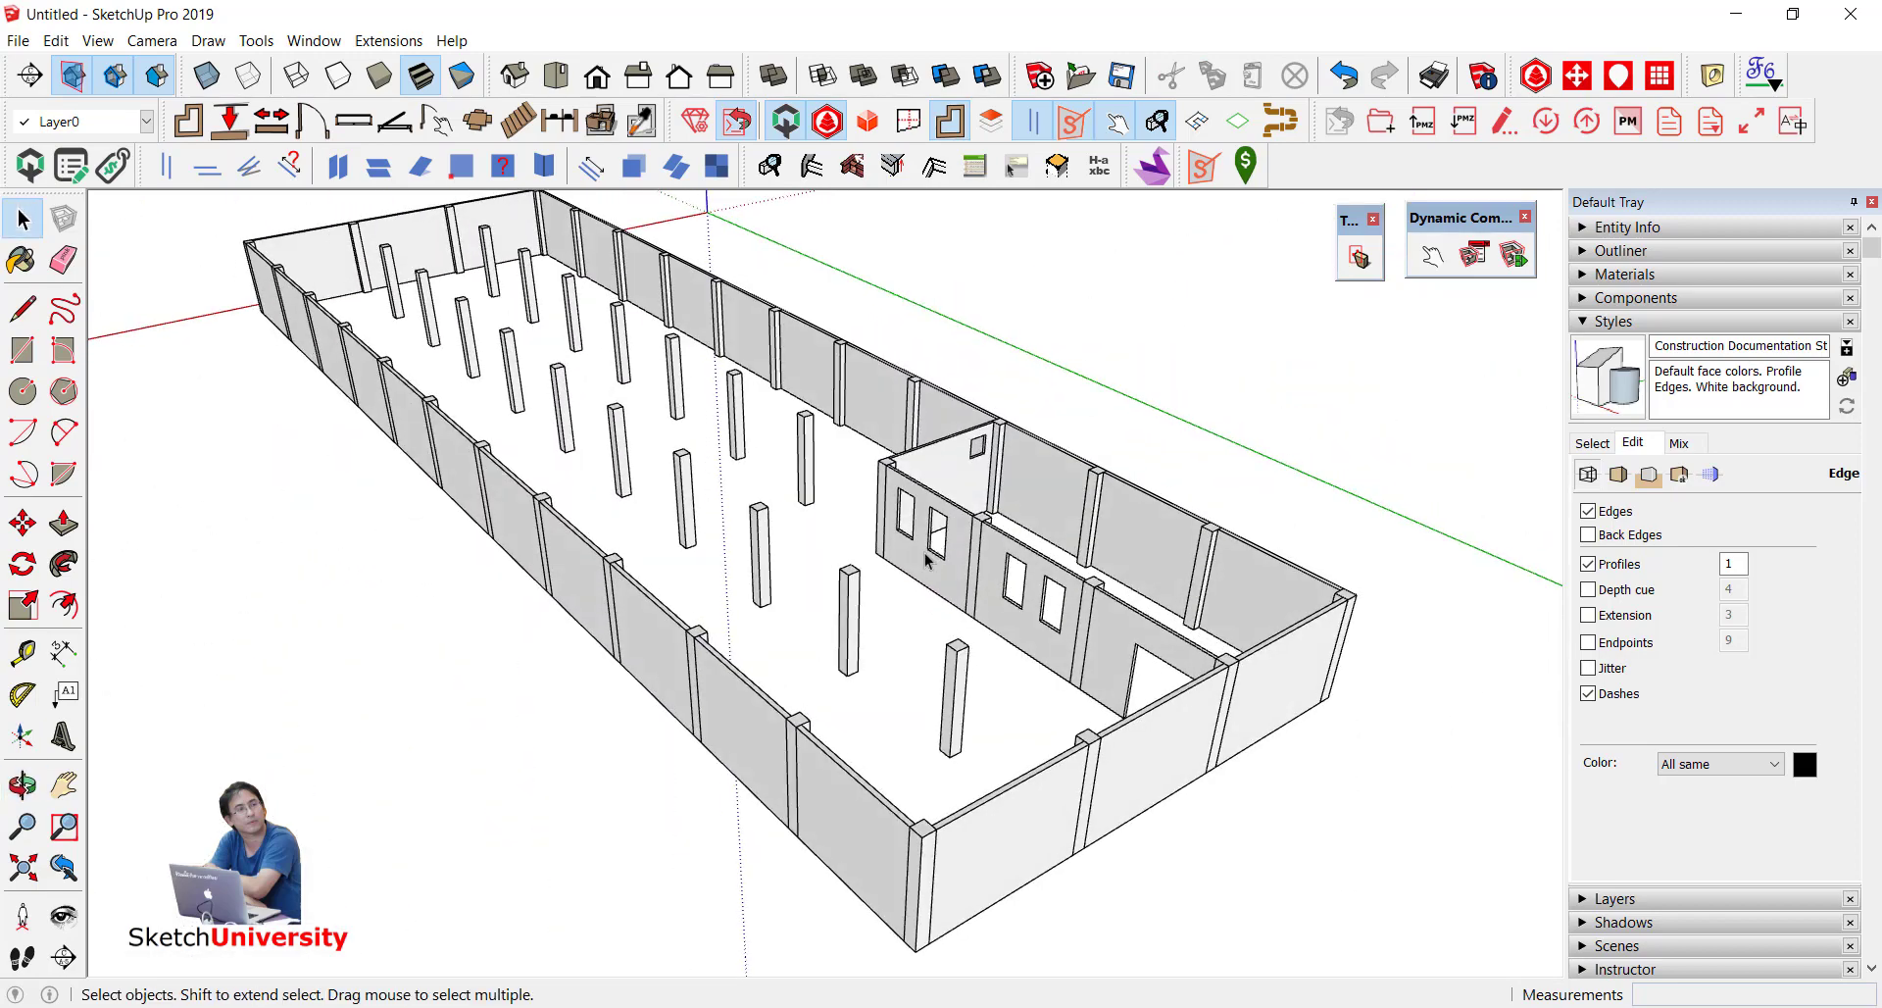
scroll(927, 559, "down", 2)
mouse_move(395, 513)
middle_mouse_down()
mouse_move(1114, 546)
mouse_move(559, 504)
middle_mouse_up()
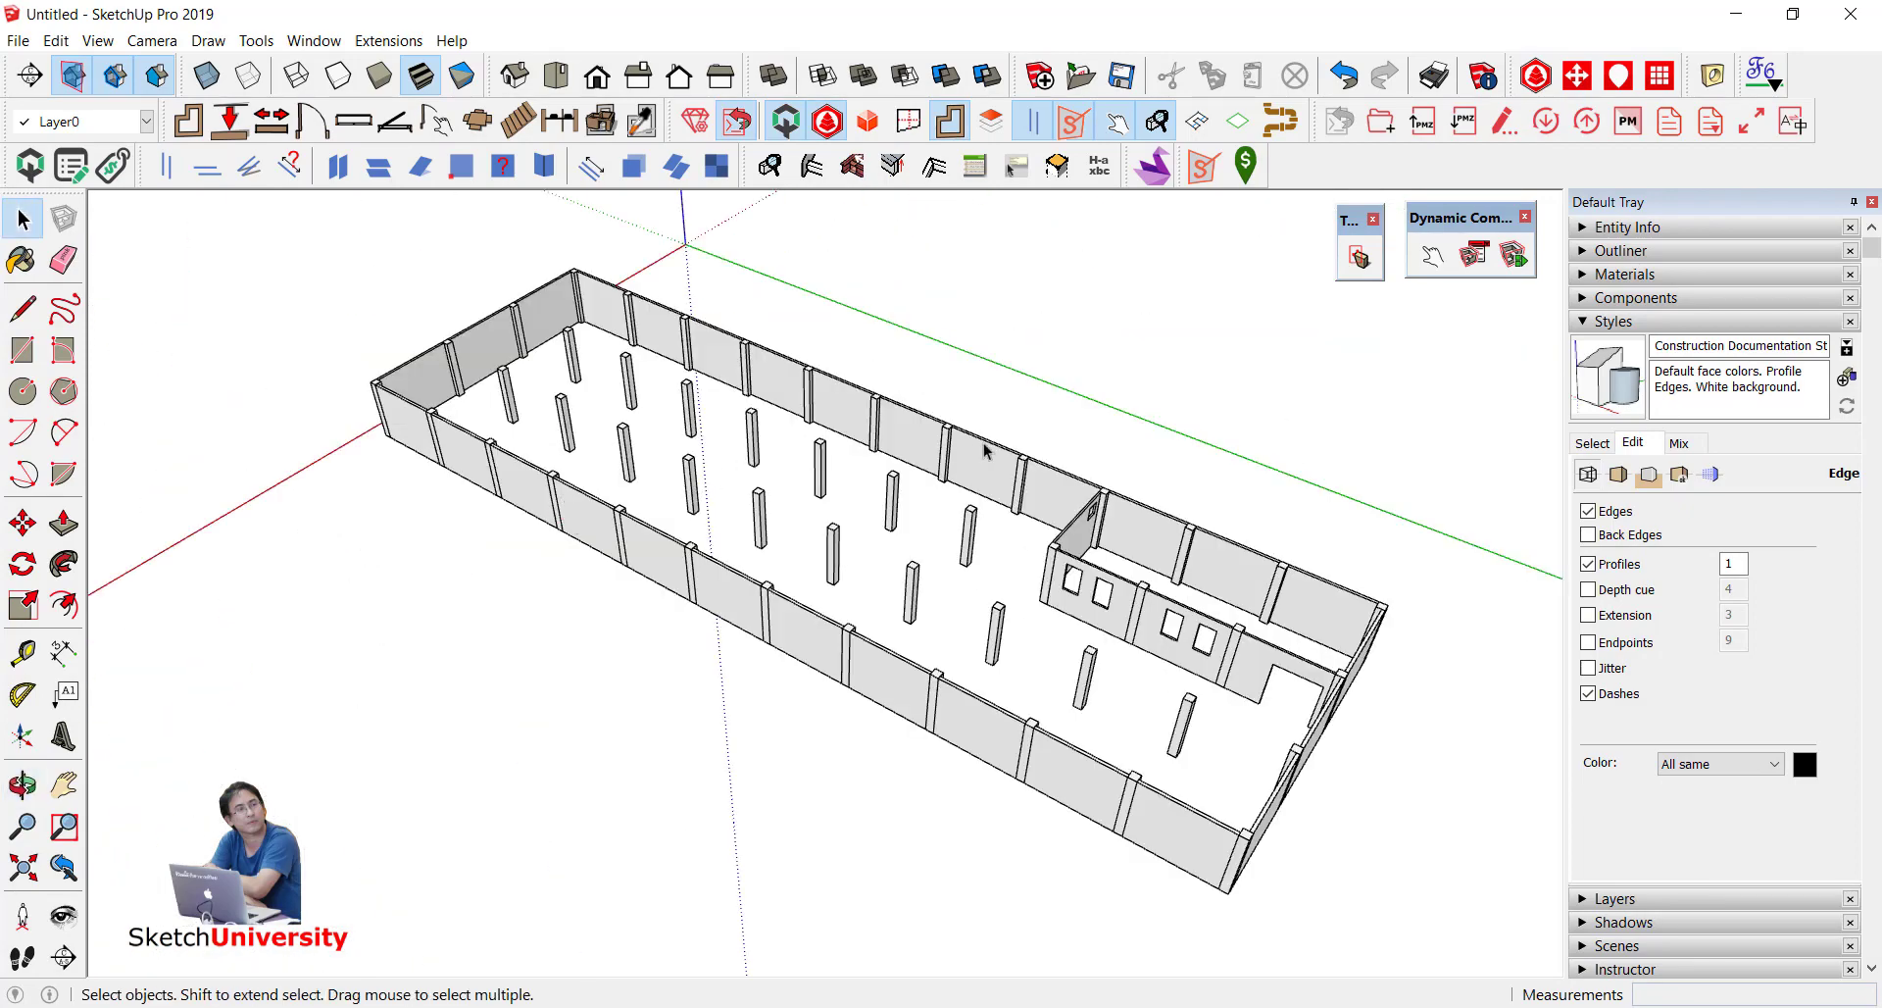
scroll(1002, 451, "up", 4)
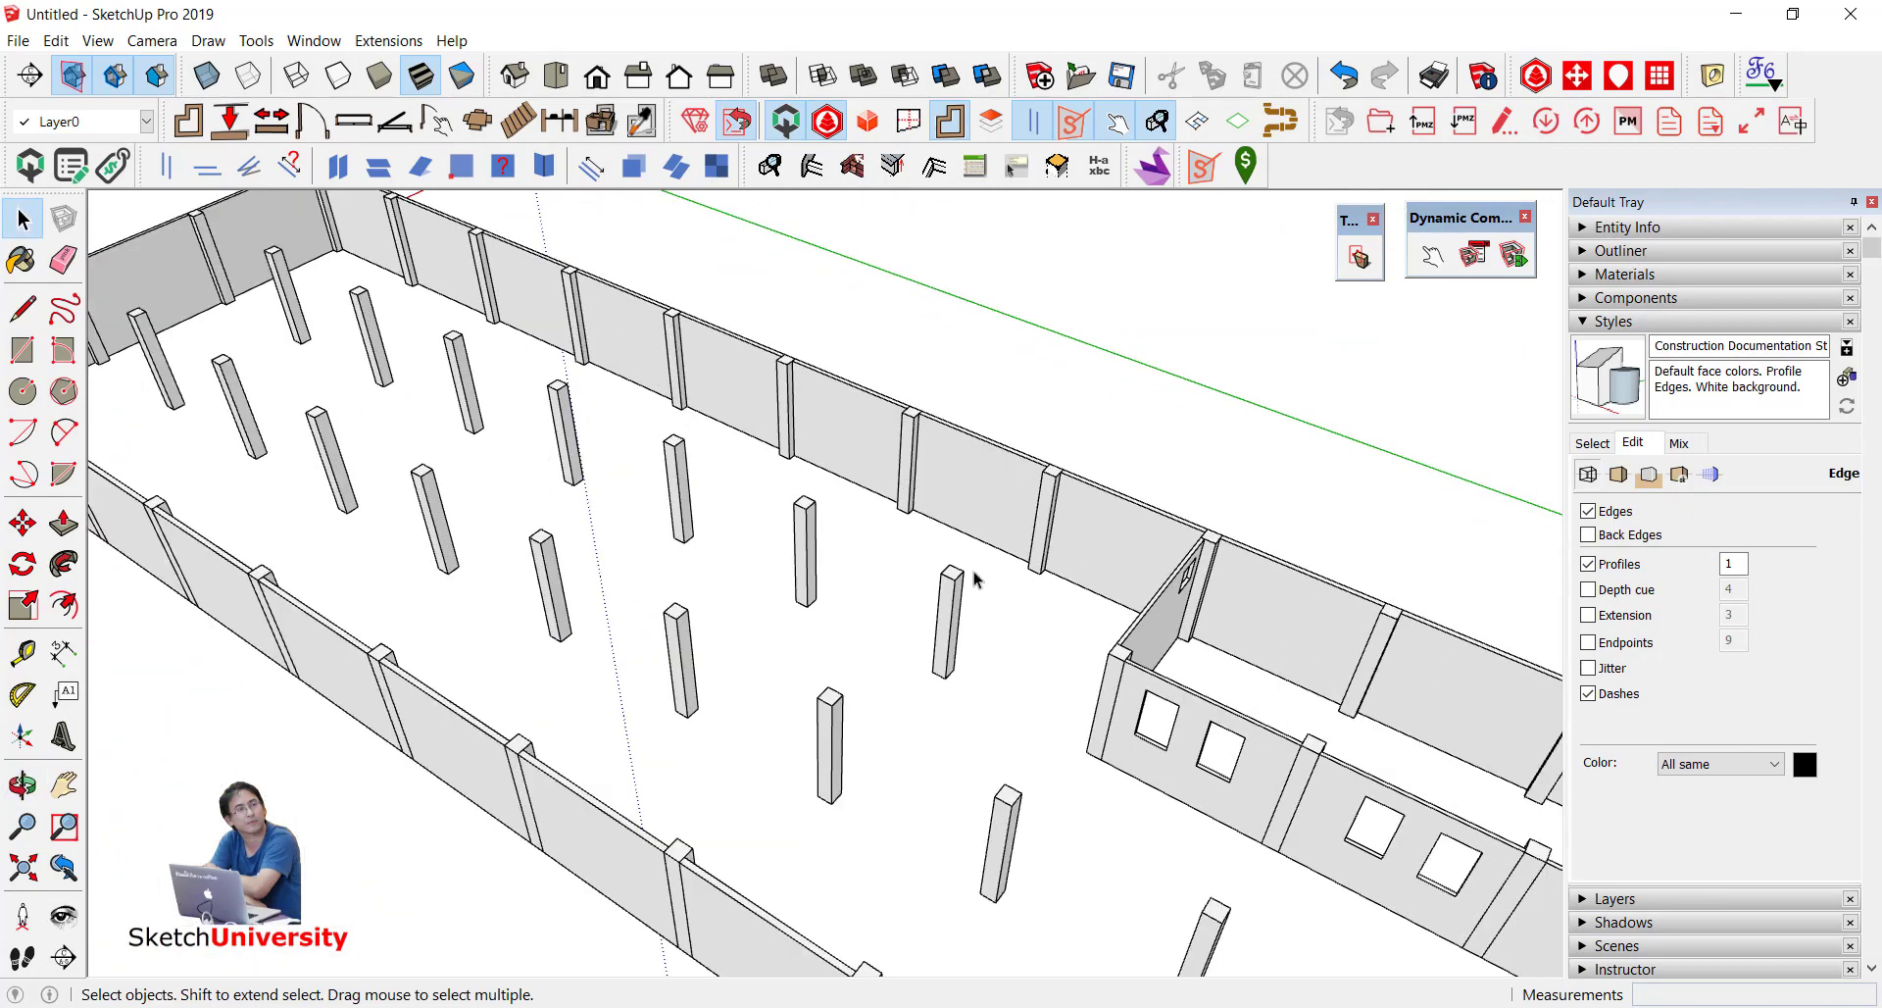
mouse_move(975, 578)
middle_mouse_down()
mouse_move(811, 420)
mouse_move(1118, 433)
mouse_move(1289, 506)
mouse_move(1090, 514)
mouse_move(970, 500)
mouse_move(1117, 437)
mouse_move(1328, 442)
mouse_move(781, 441)
mouse_move(619, 471)
middle_mouse_up()
scroll(1328, 442, "down", 4)
scroll(1328, 442, "down", 3)
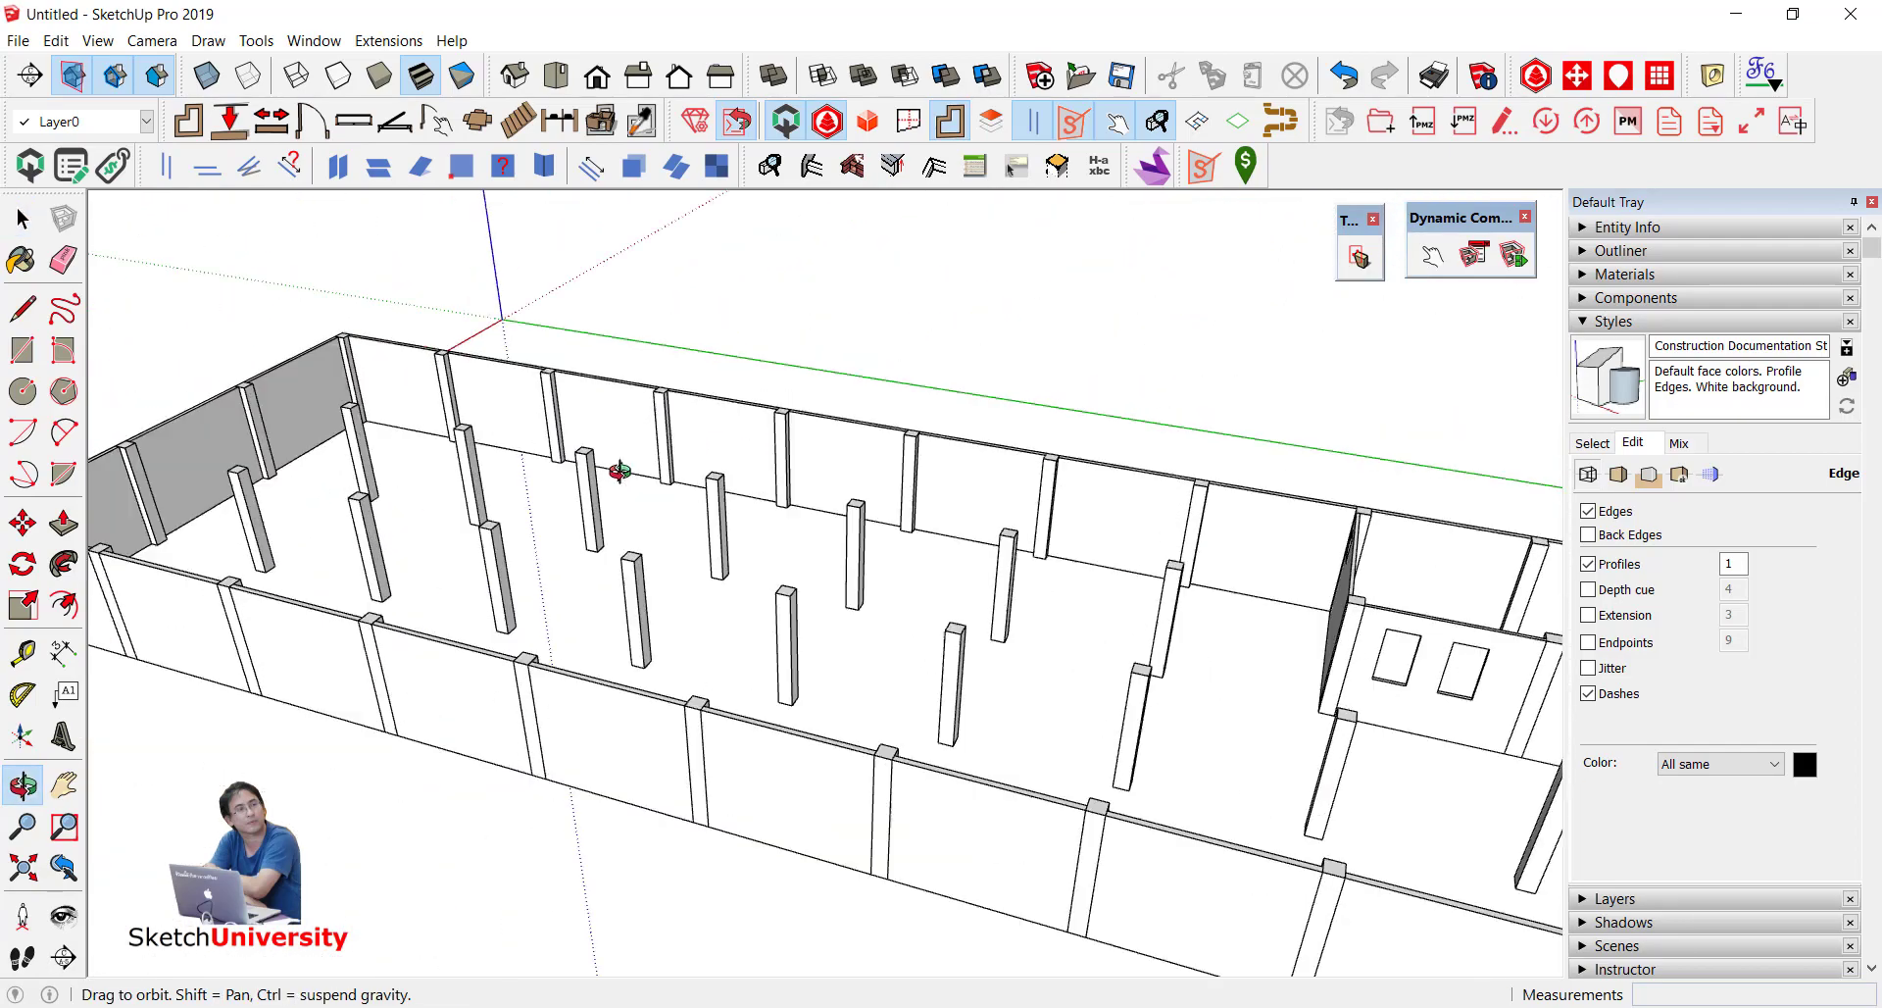
scroll(1214, 626, "up", 3)
scroll(1215, 625, "up", 2)
scroll(1118, 659, "up", 3)
scroll(983, 610, "up", 2)
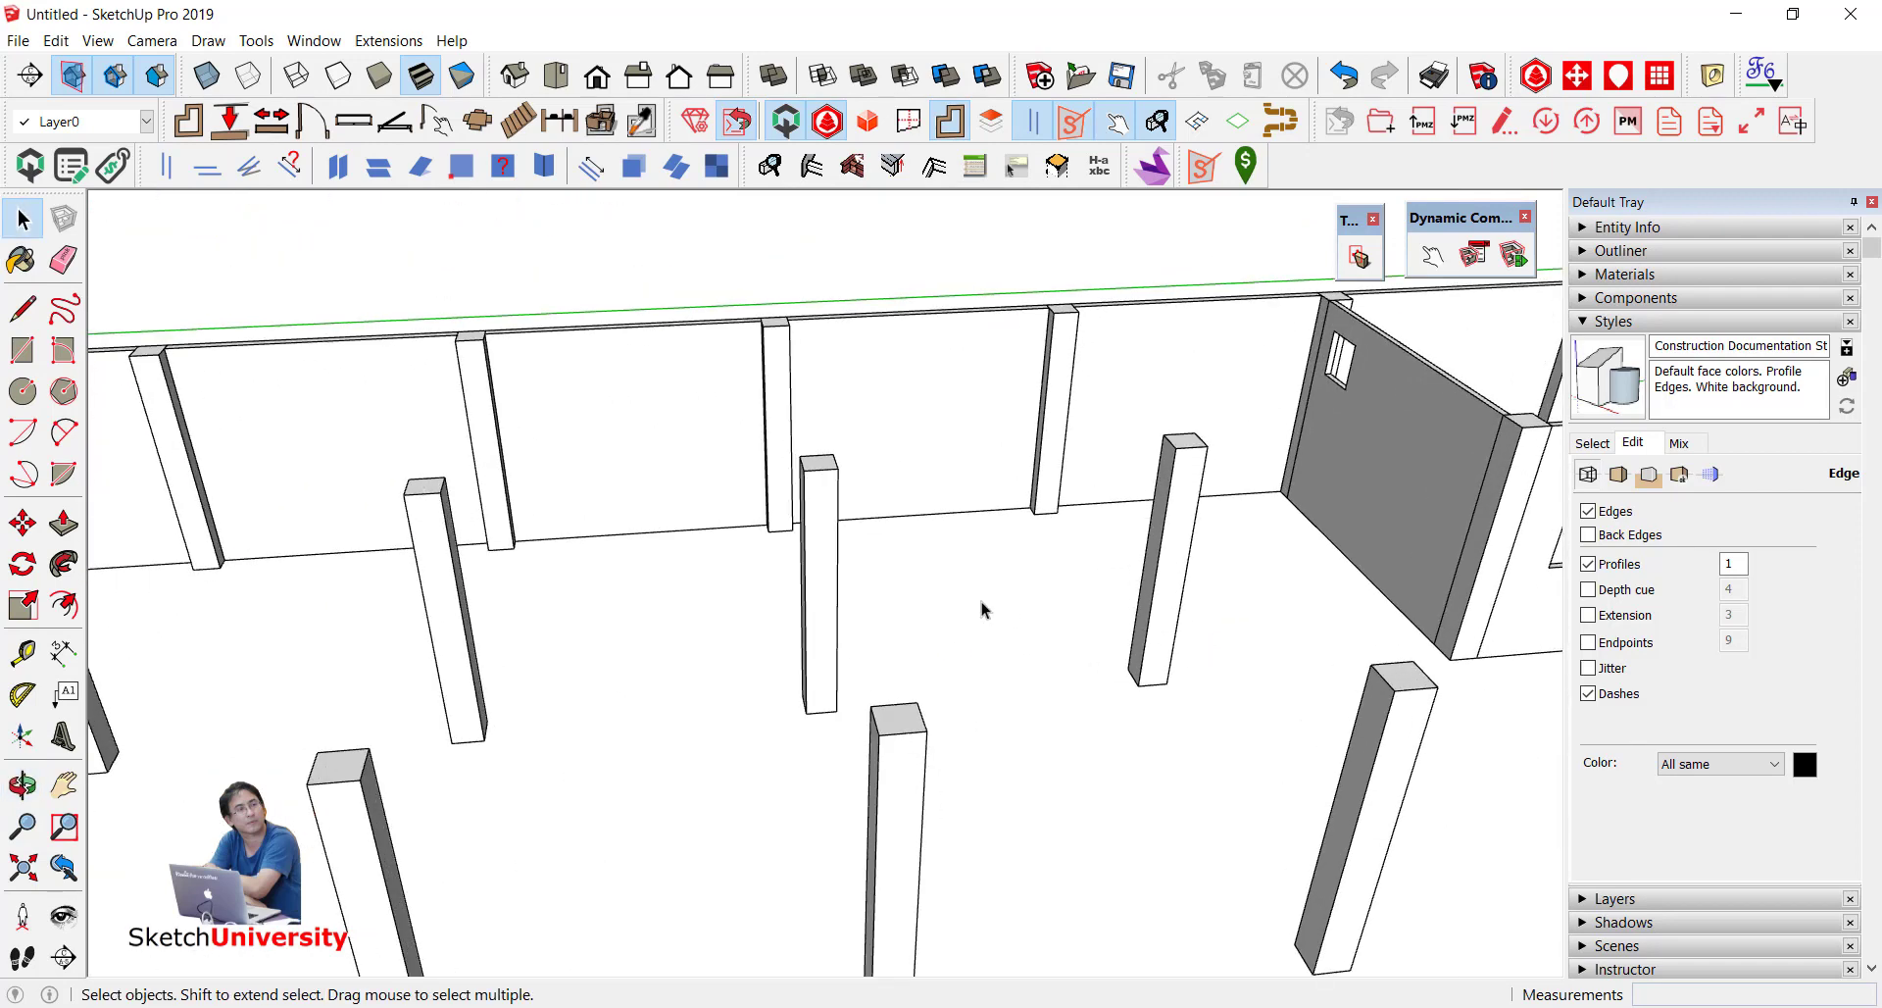
scroll(983, 610, "down", 2)
Step: Fill the gap between two columns with a wall panel and draw a window rectangle on it
scroll(996, 549, "up", 5)
key("r")
left_click(799, 410)
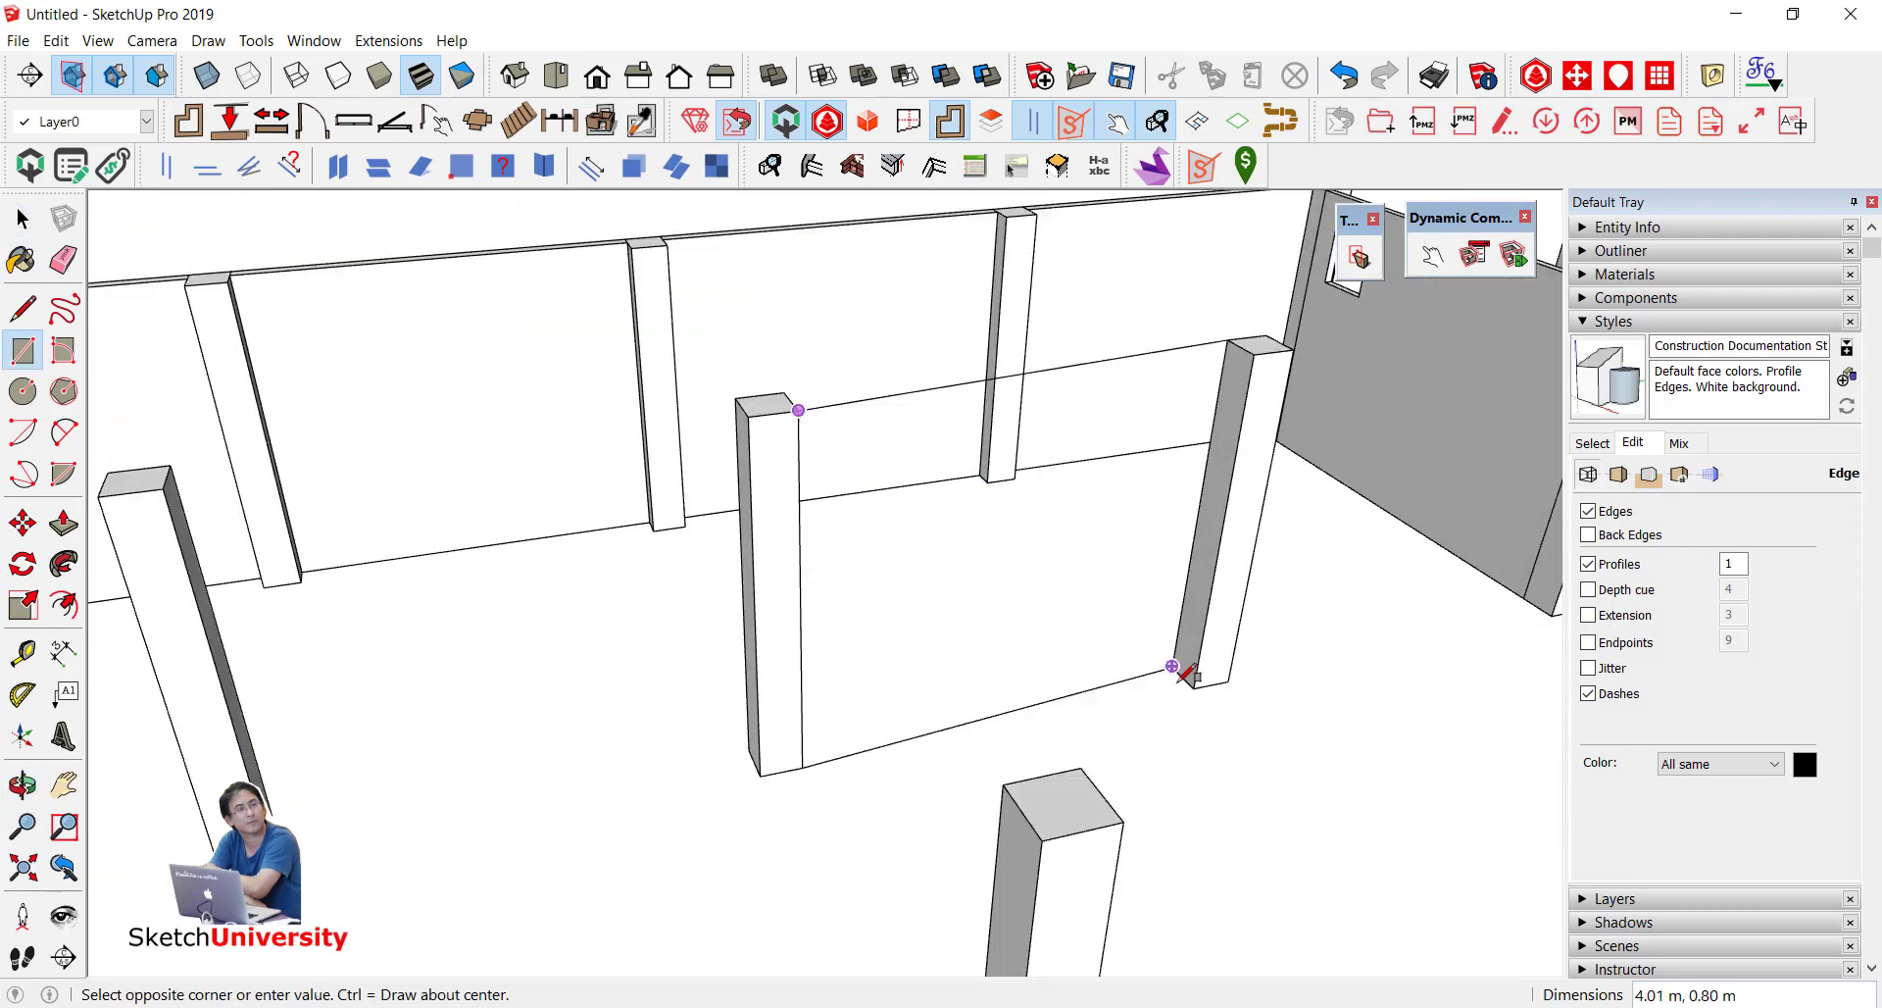
left_click(1176, 672)
middle_click_drag(1029, 621, 827, 432)
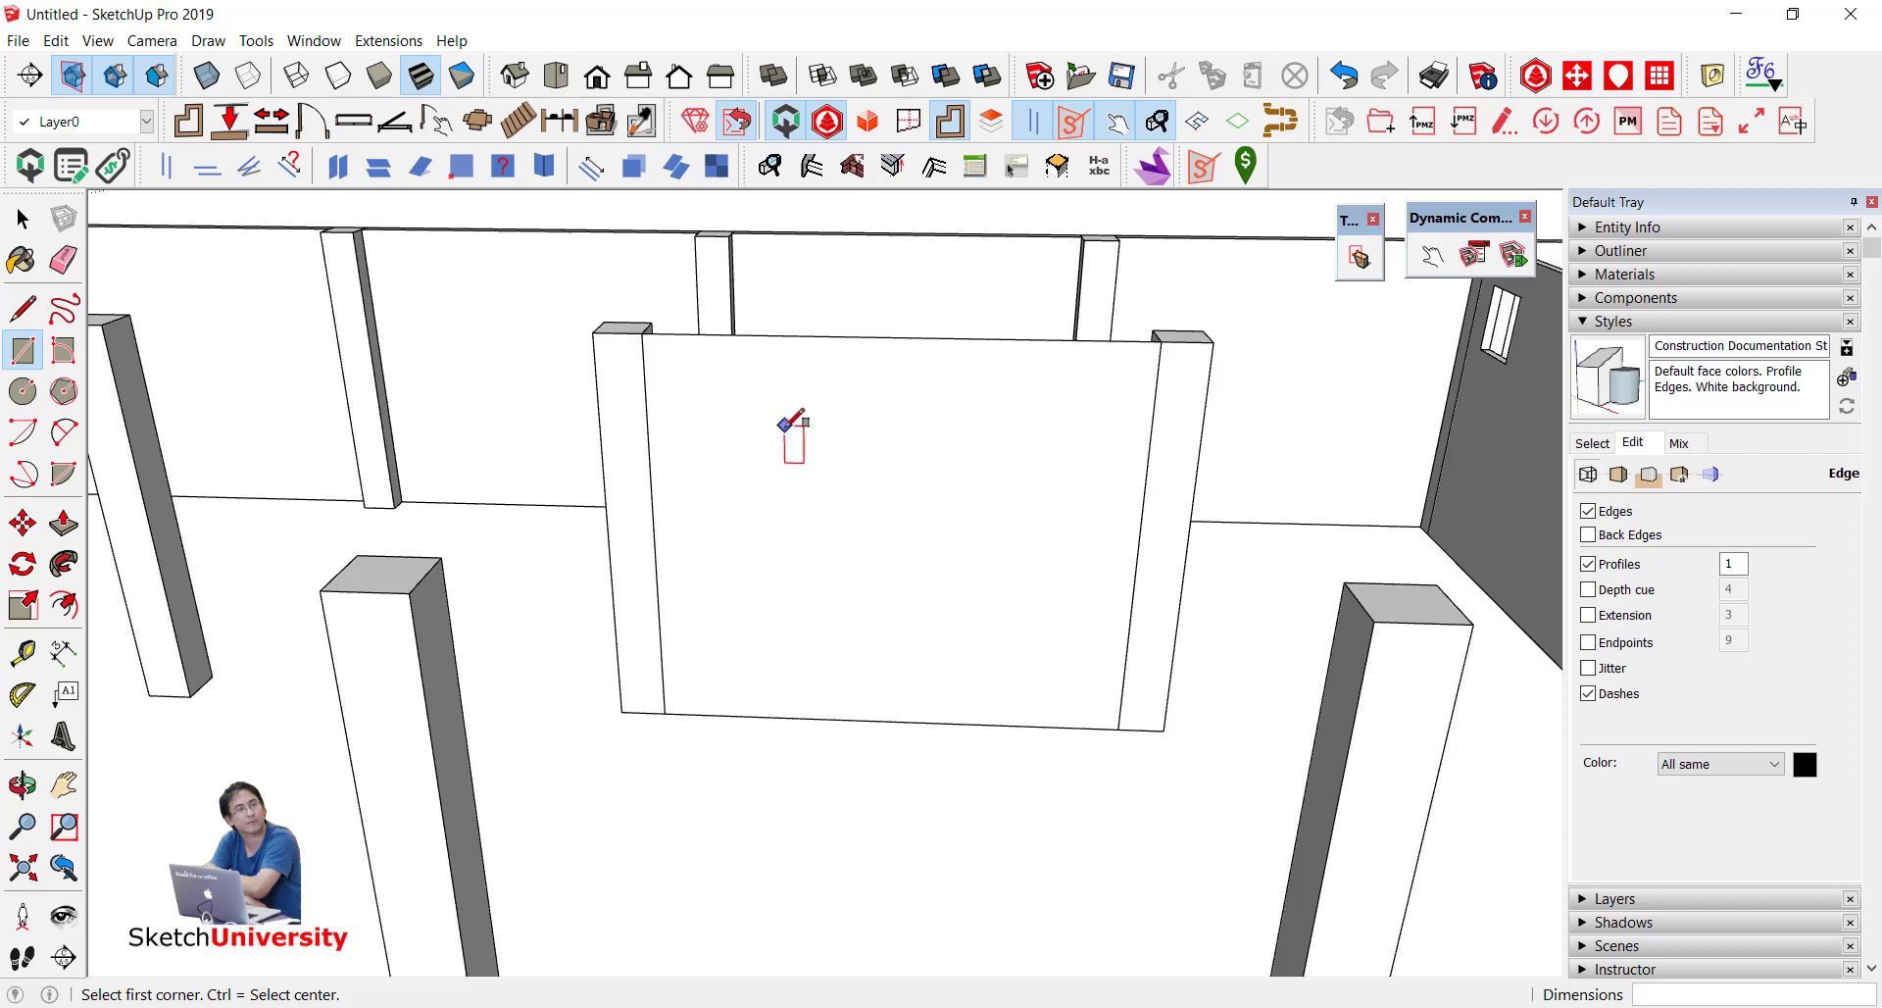
scroll(784, 423, "up", 2)
left_click(822, 402)
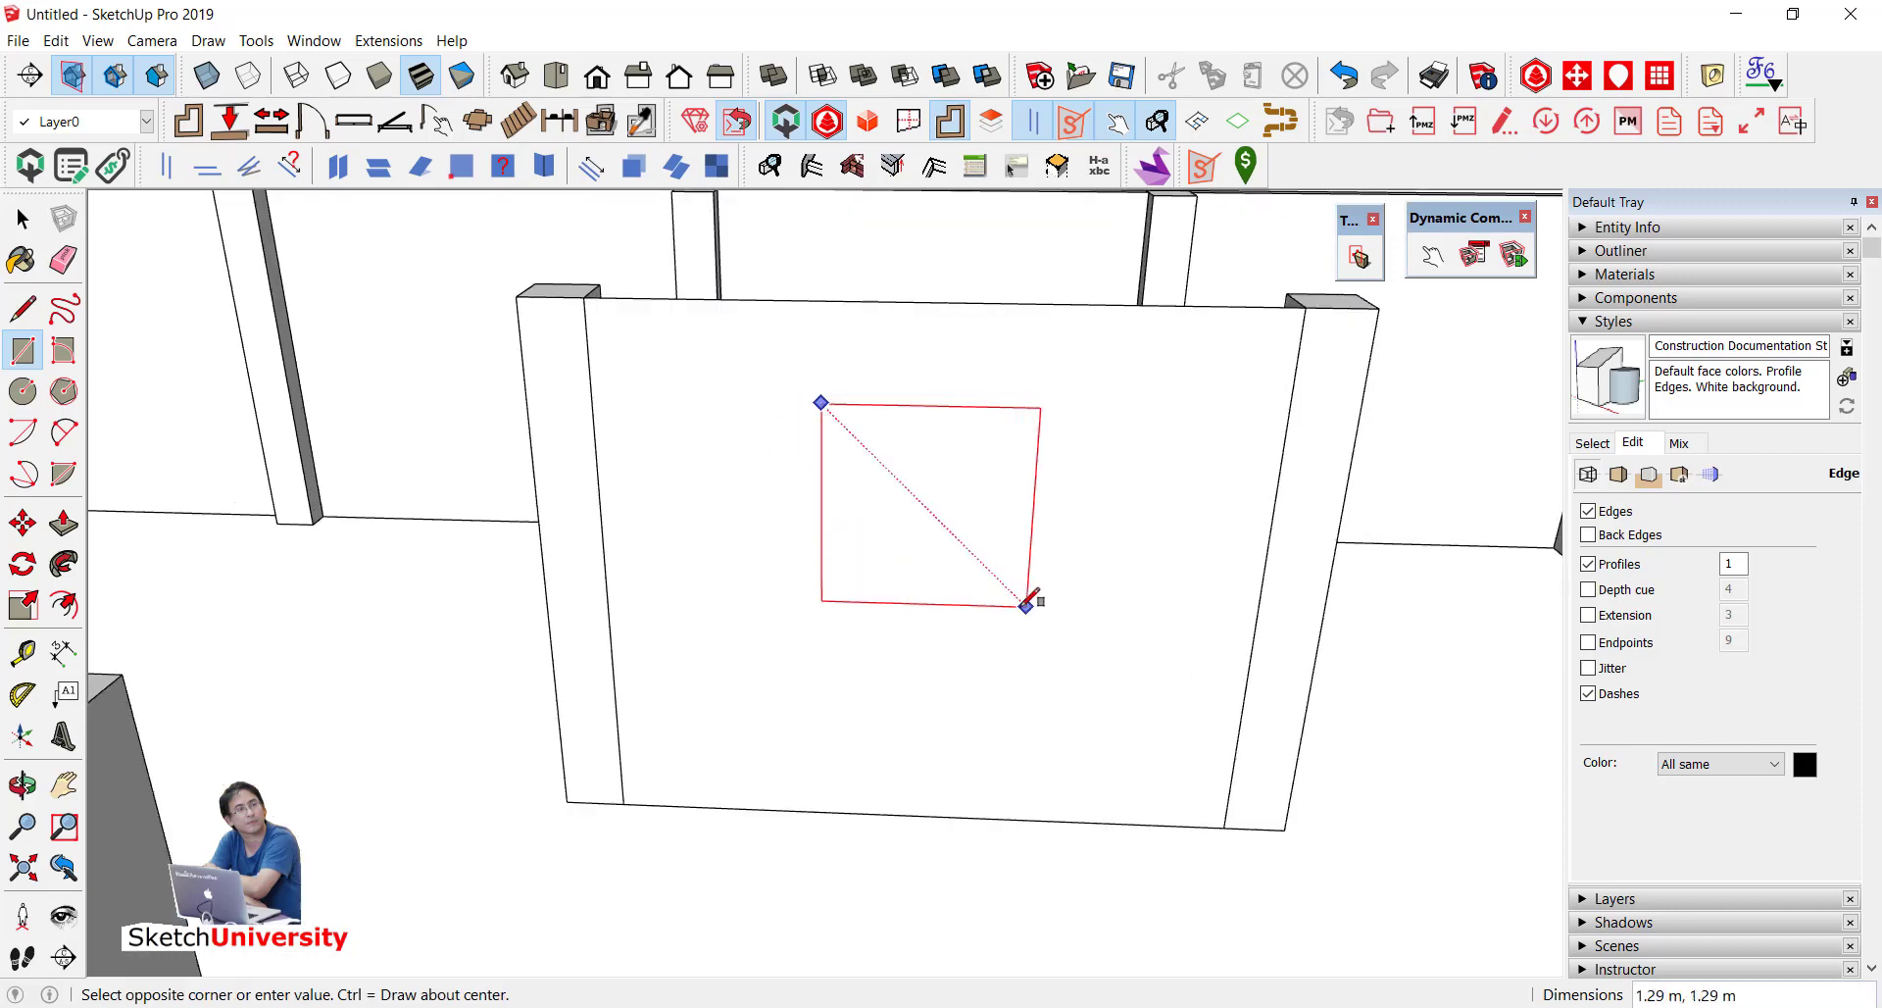
key("Escape")
left_click(834, 406)
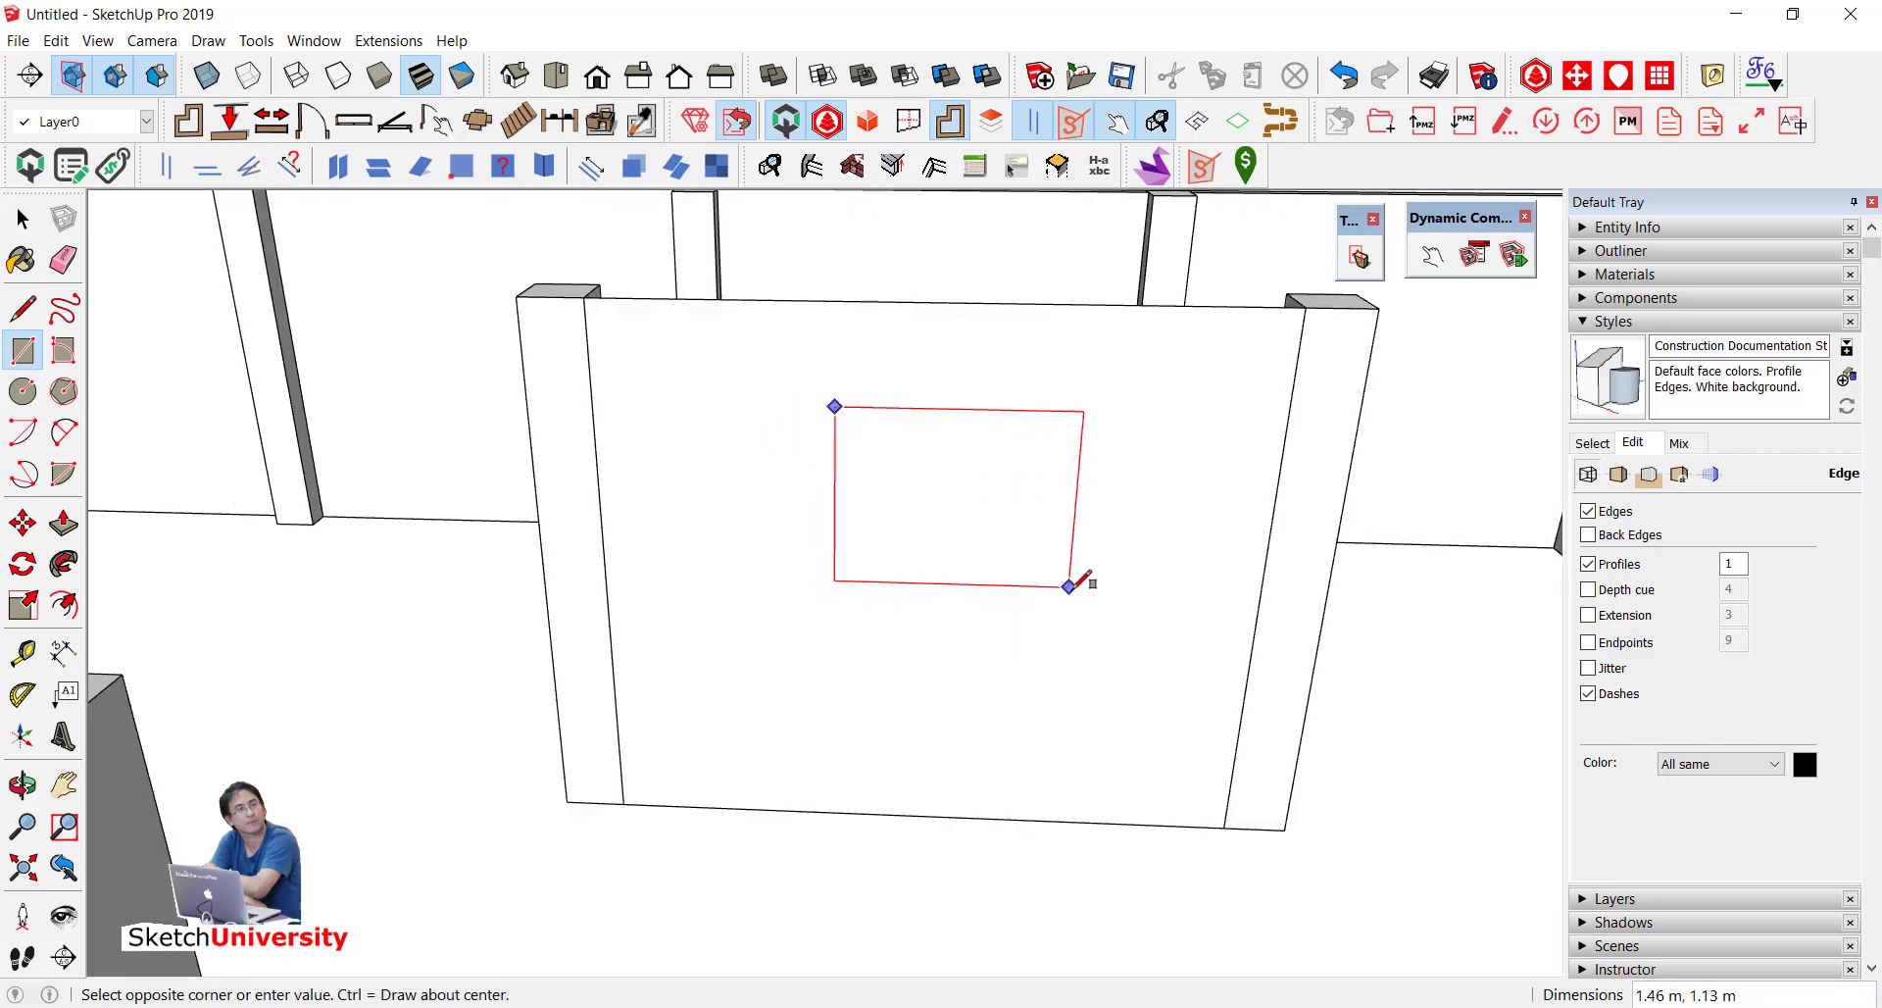
left_click(1071, 586)
key("space")
left_click(1004, 541)
scroll(1007, 542, "up", 2)
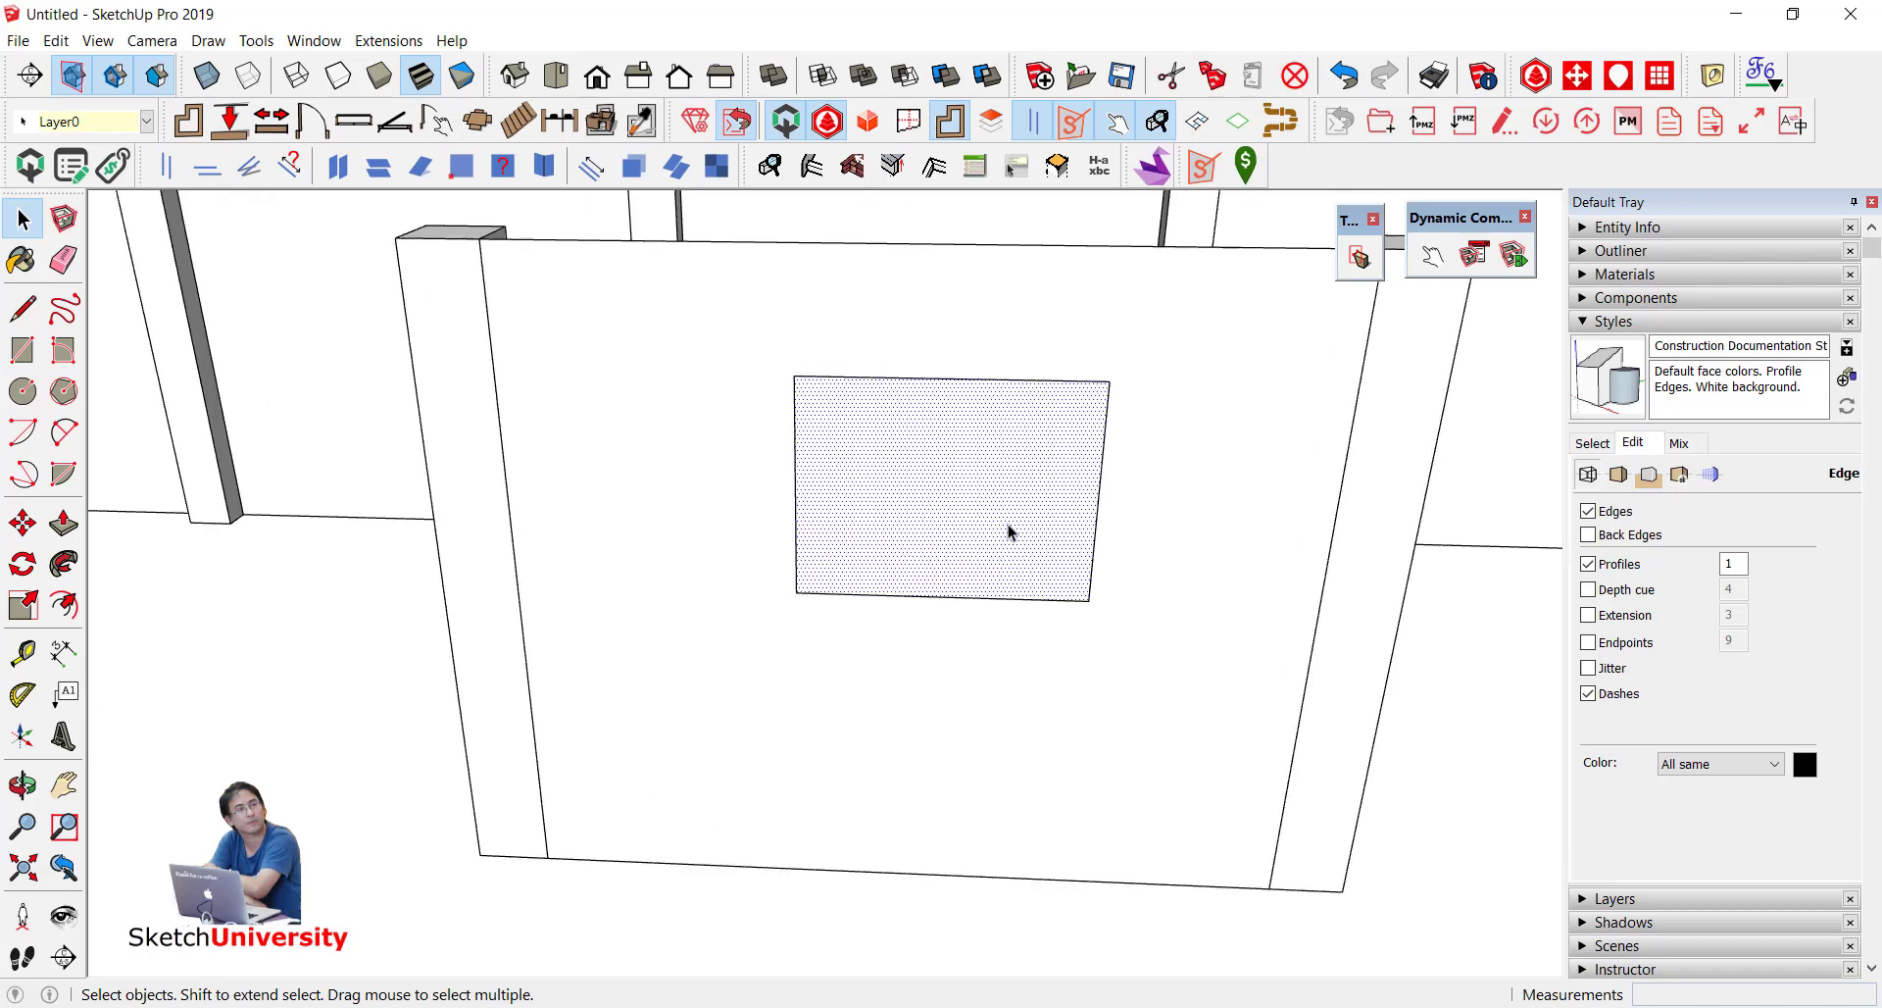
Step: Offset the window rectangle 0.1 m and delete the inner face to open the window
key("f")
left_click(1098, 495)
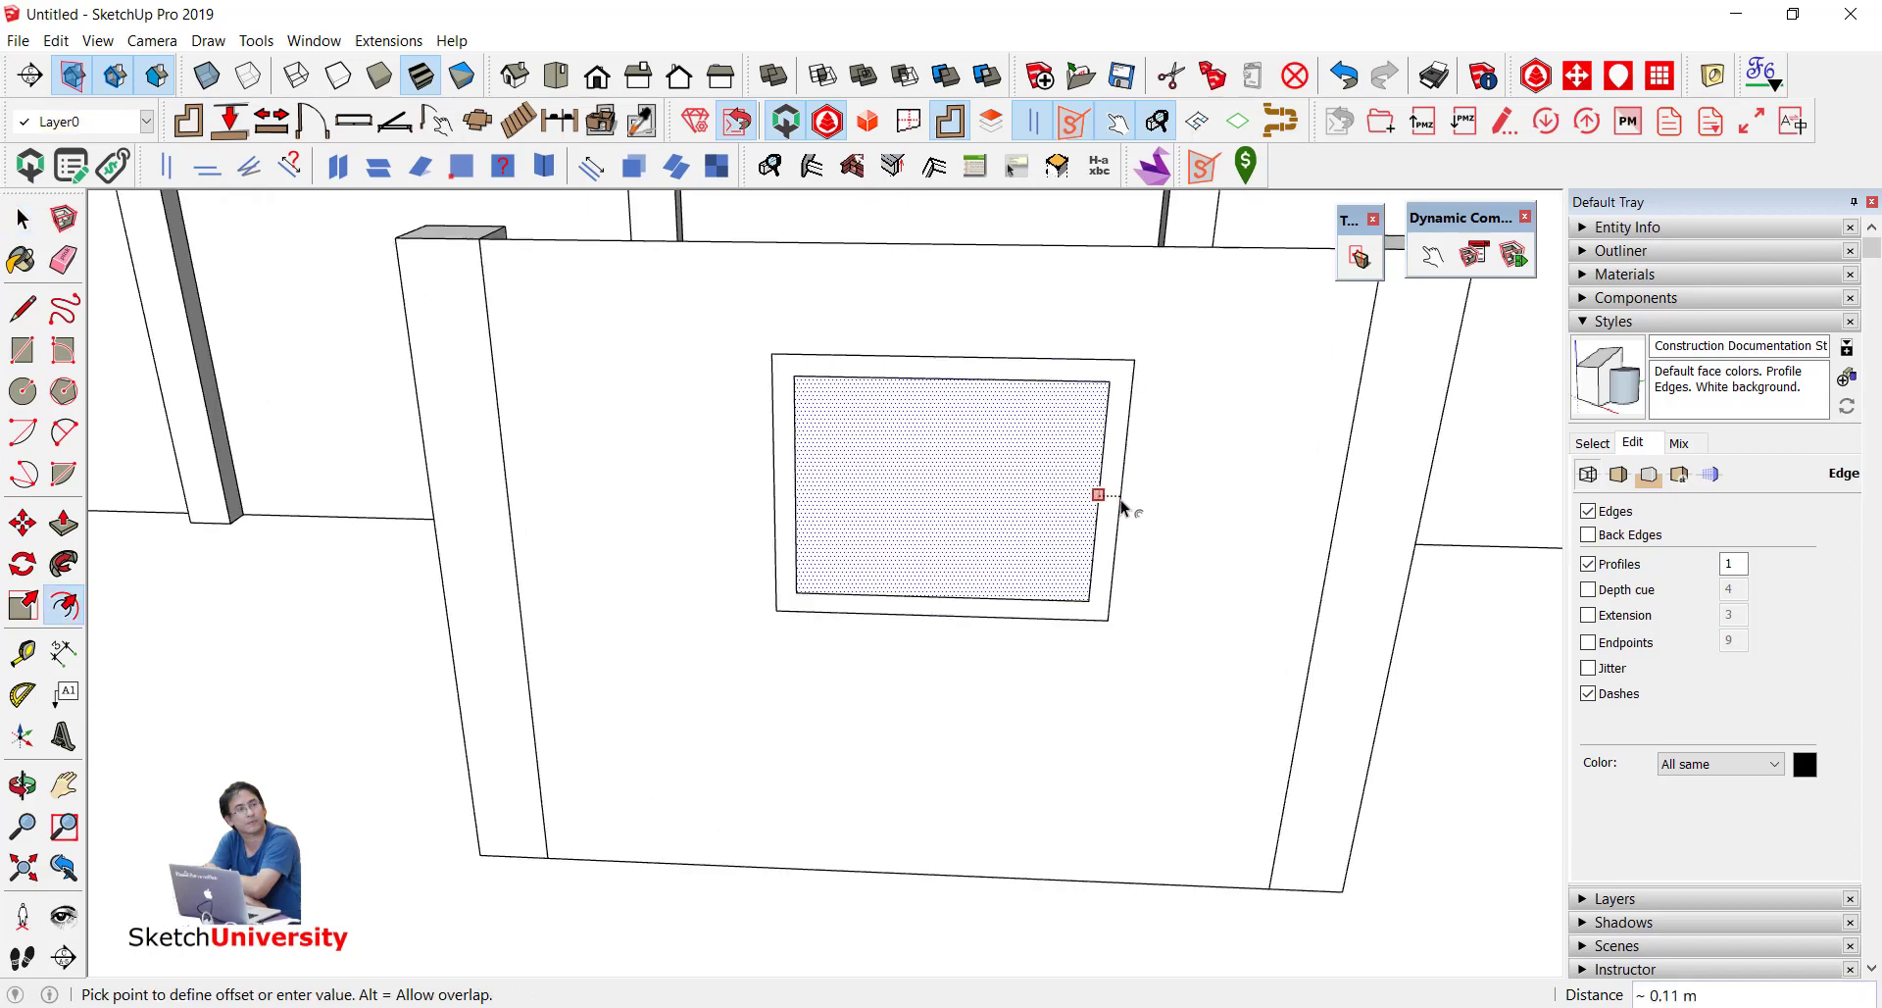
type(".1")
key("Return")
key("space")
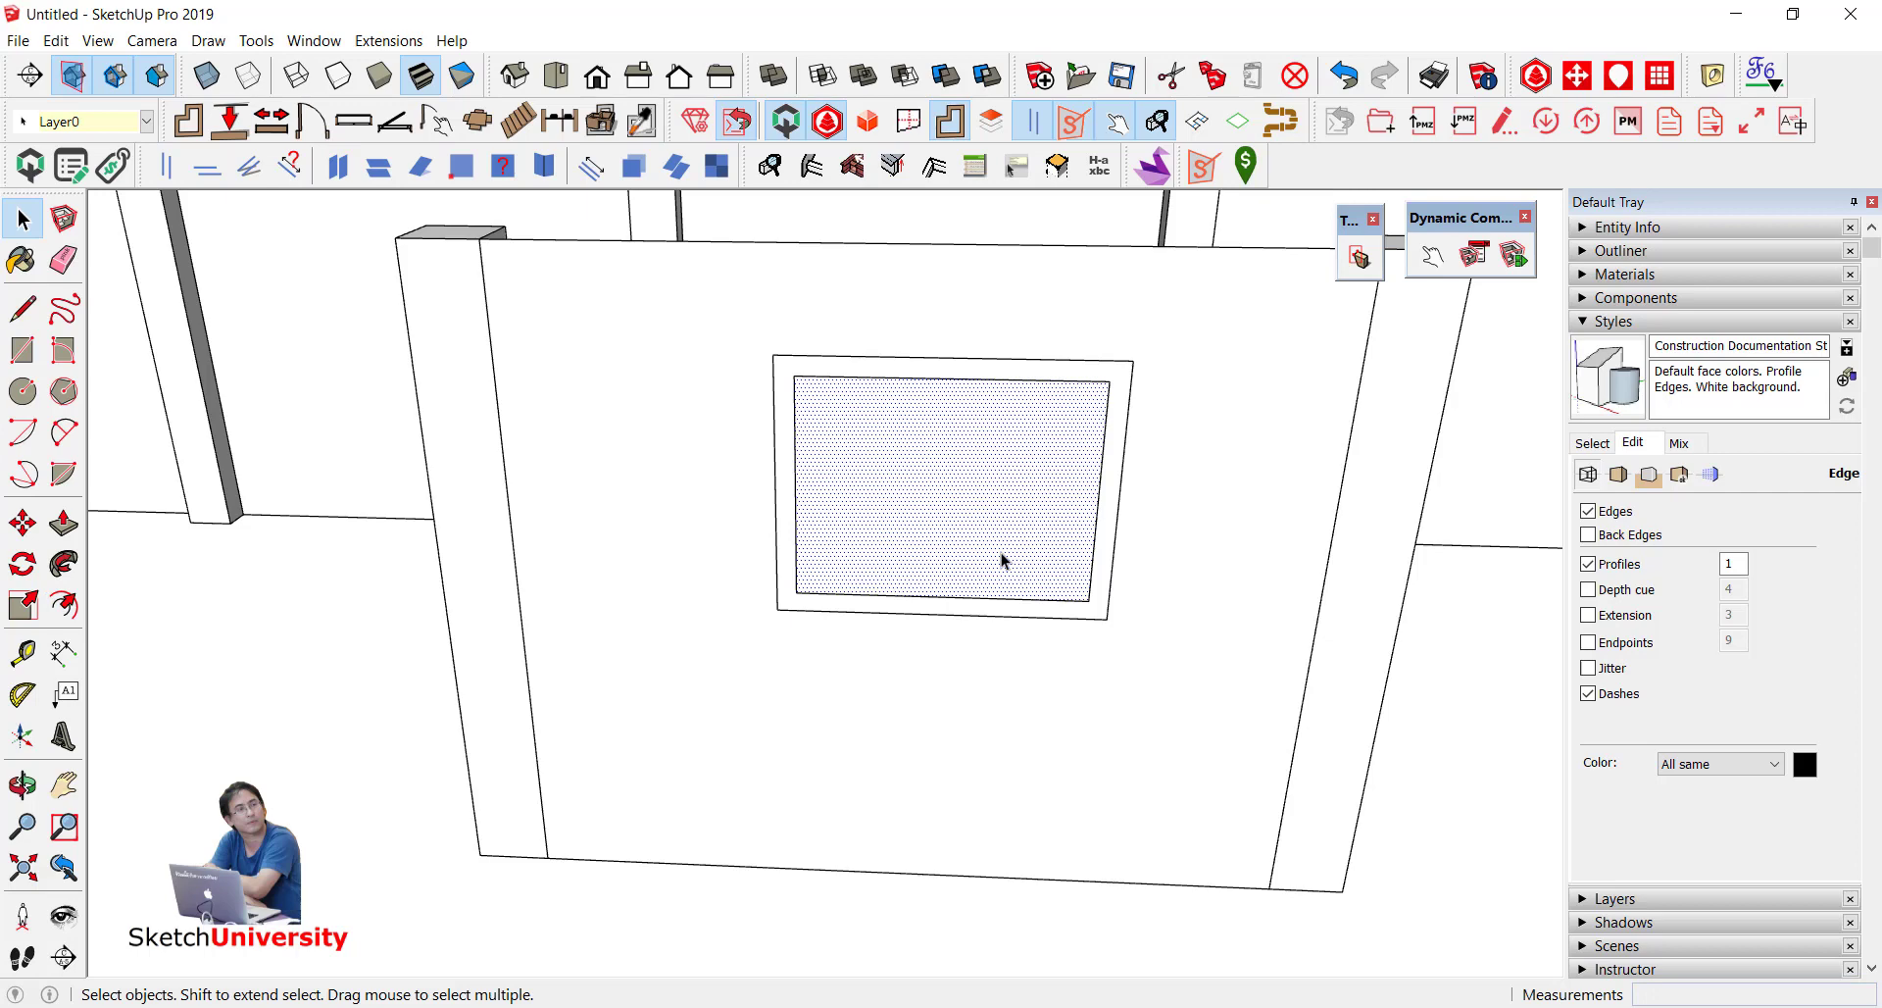
key("Delete")
middle_click_drag(1000, 555, 958, 409)
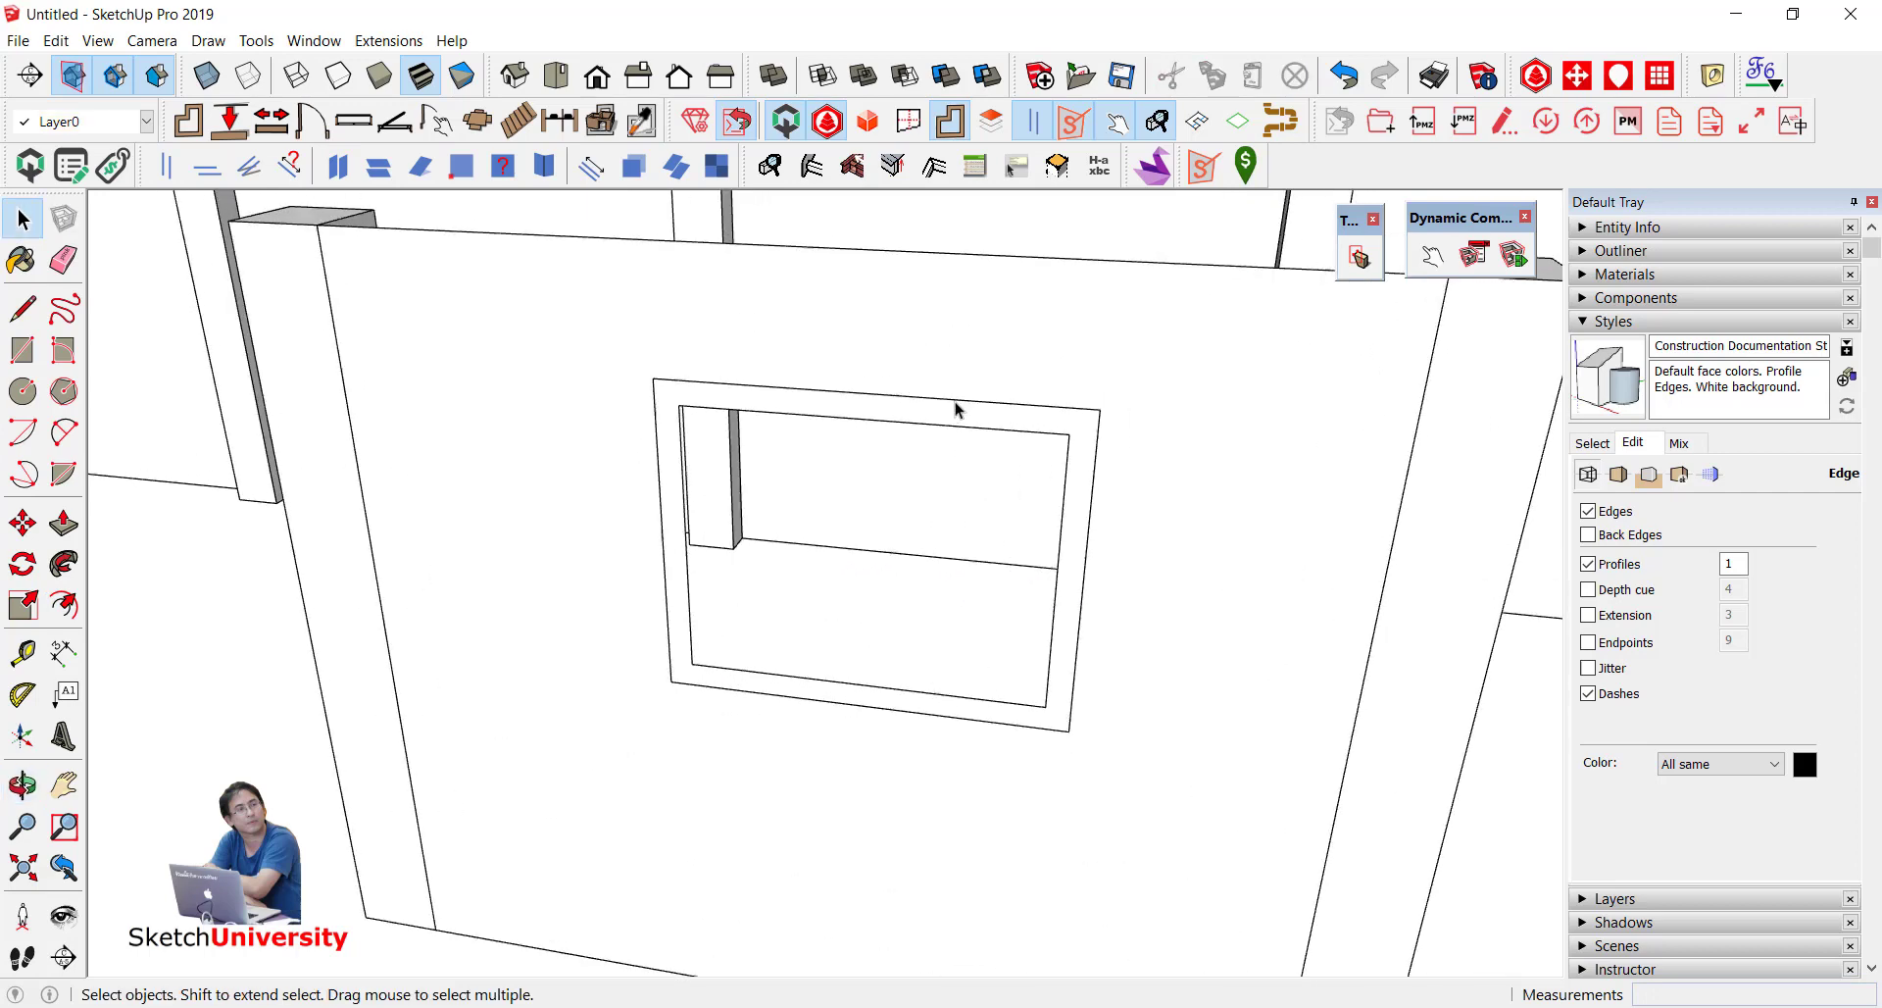
key("t")
left_click(991, 402)
Step: Place Tape Measure guides along the frame's top, bottom, right and left edges
left_click(992, 437)
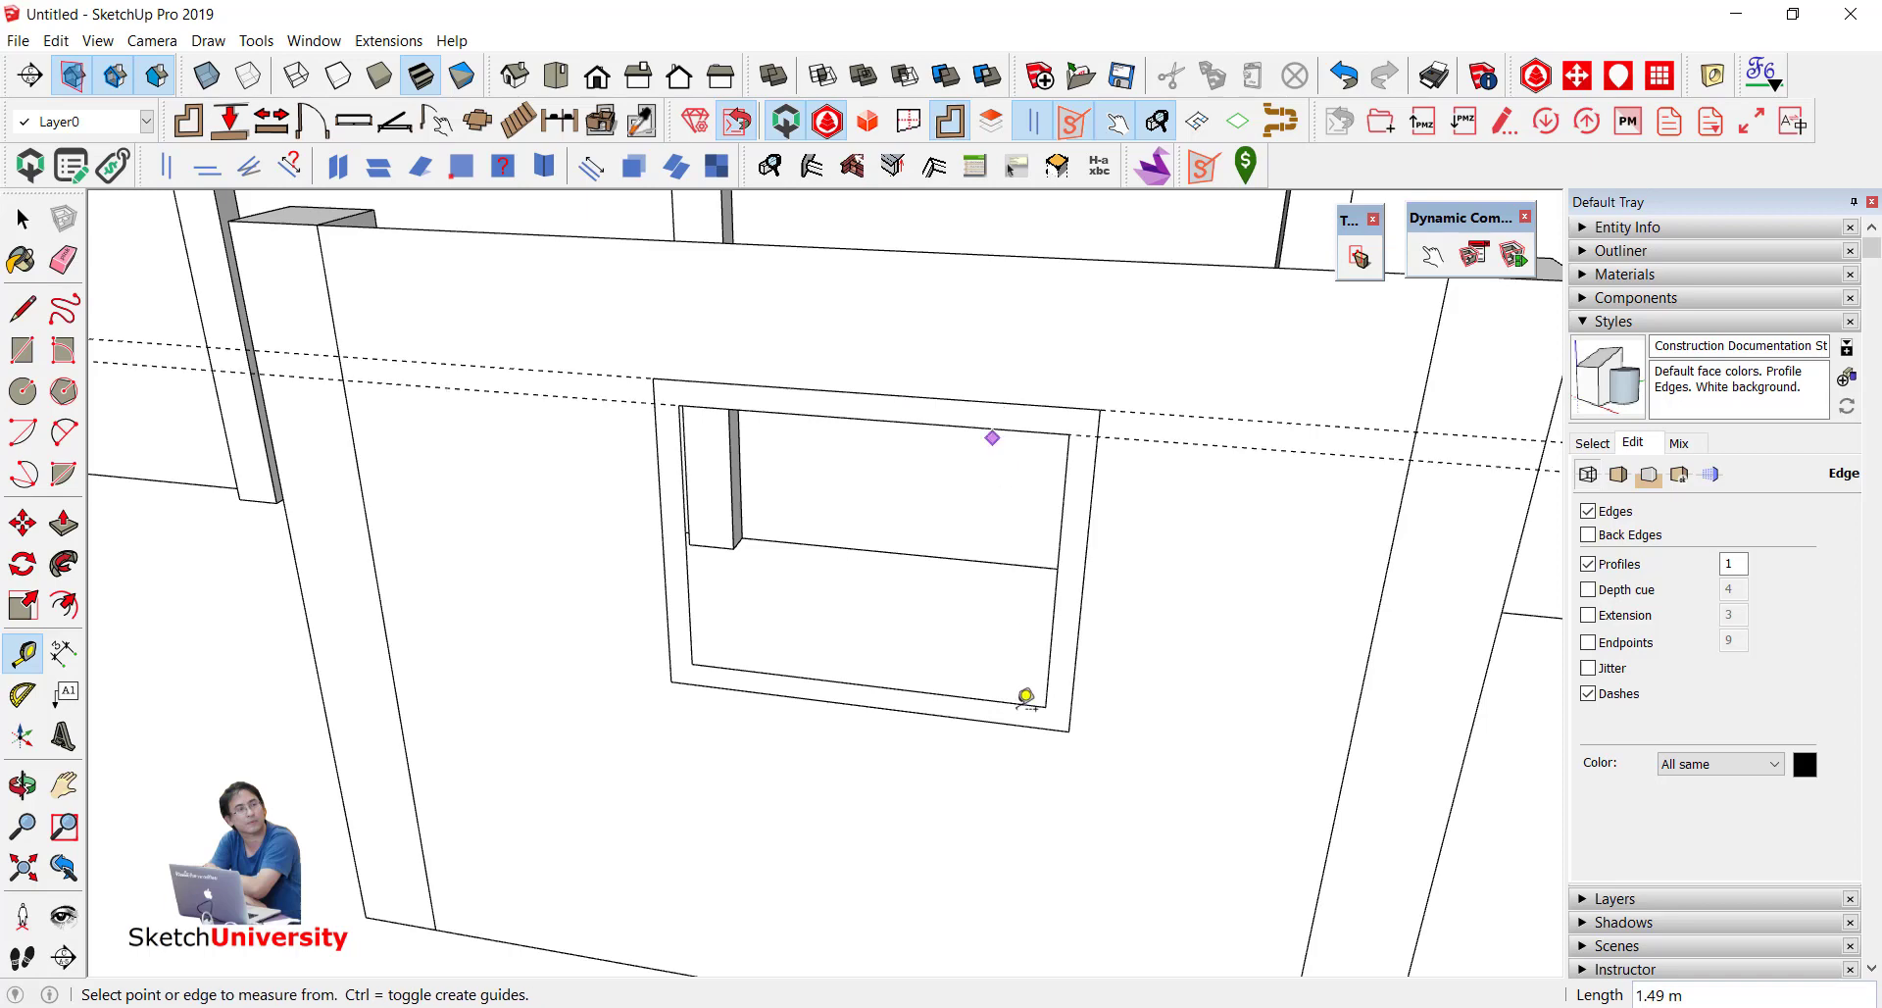
left_click(1004, 697)
left_click(1020, 708)
double_click(1011, 723)
double_click(1082, 597)
left_click(667, 465)
left_click(666, 465)
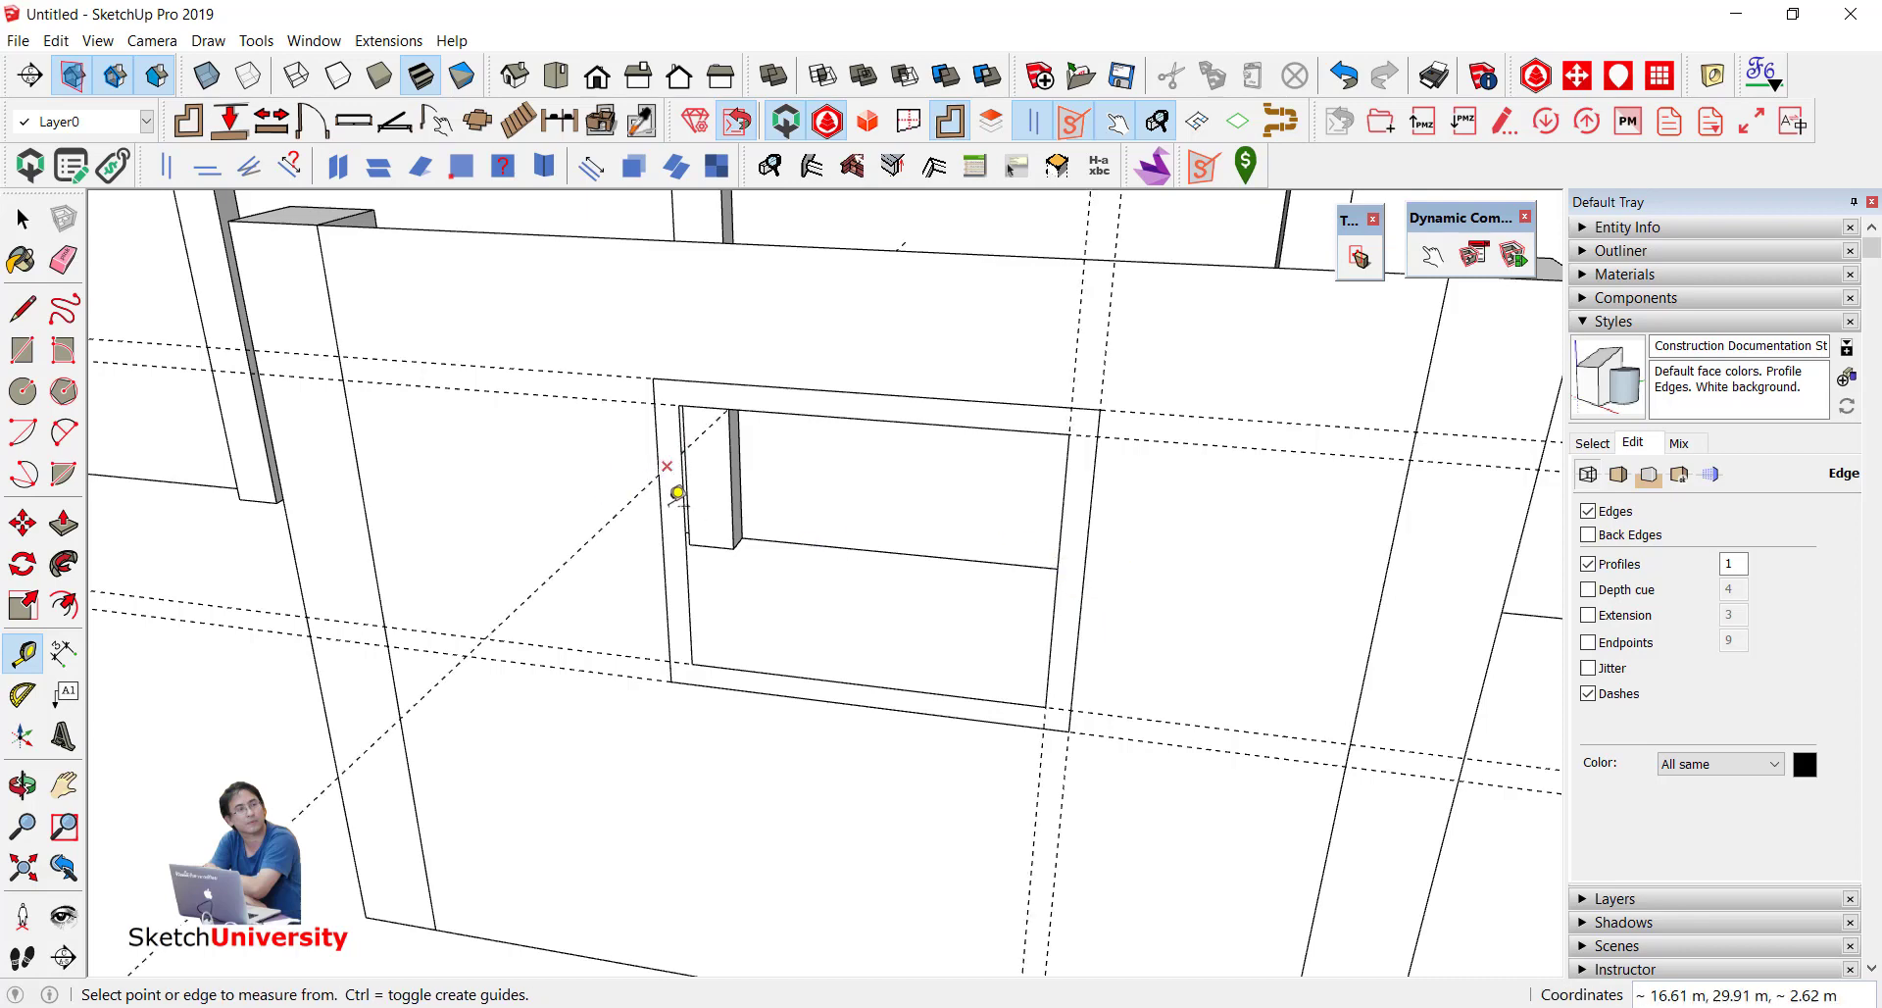
scroll(669, 530, "up", 2)
double_click(660, 579)
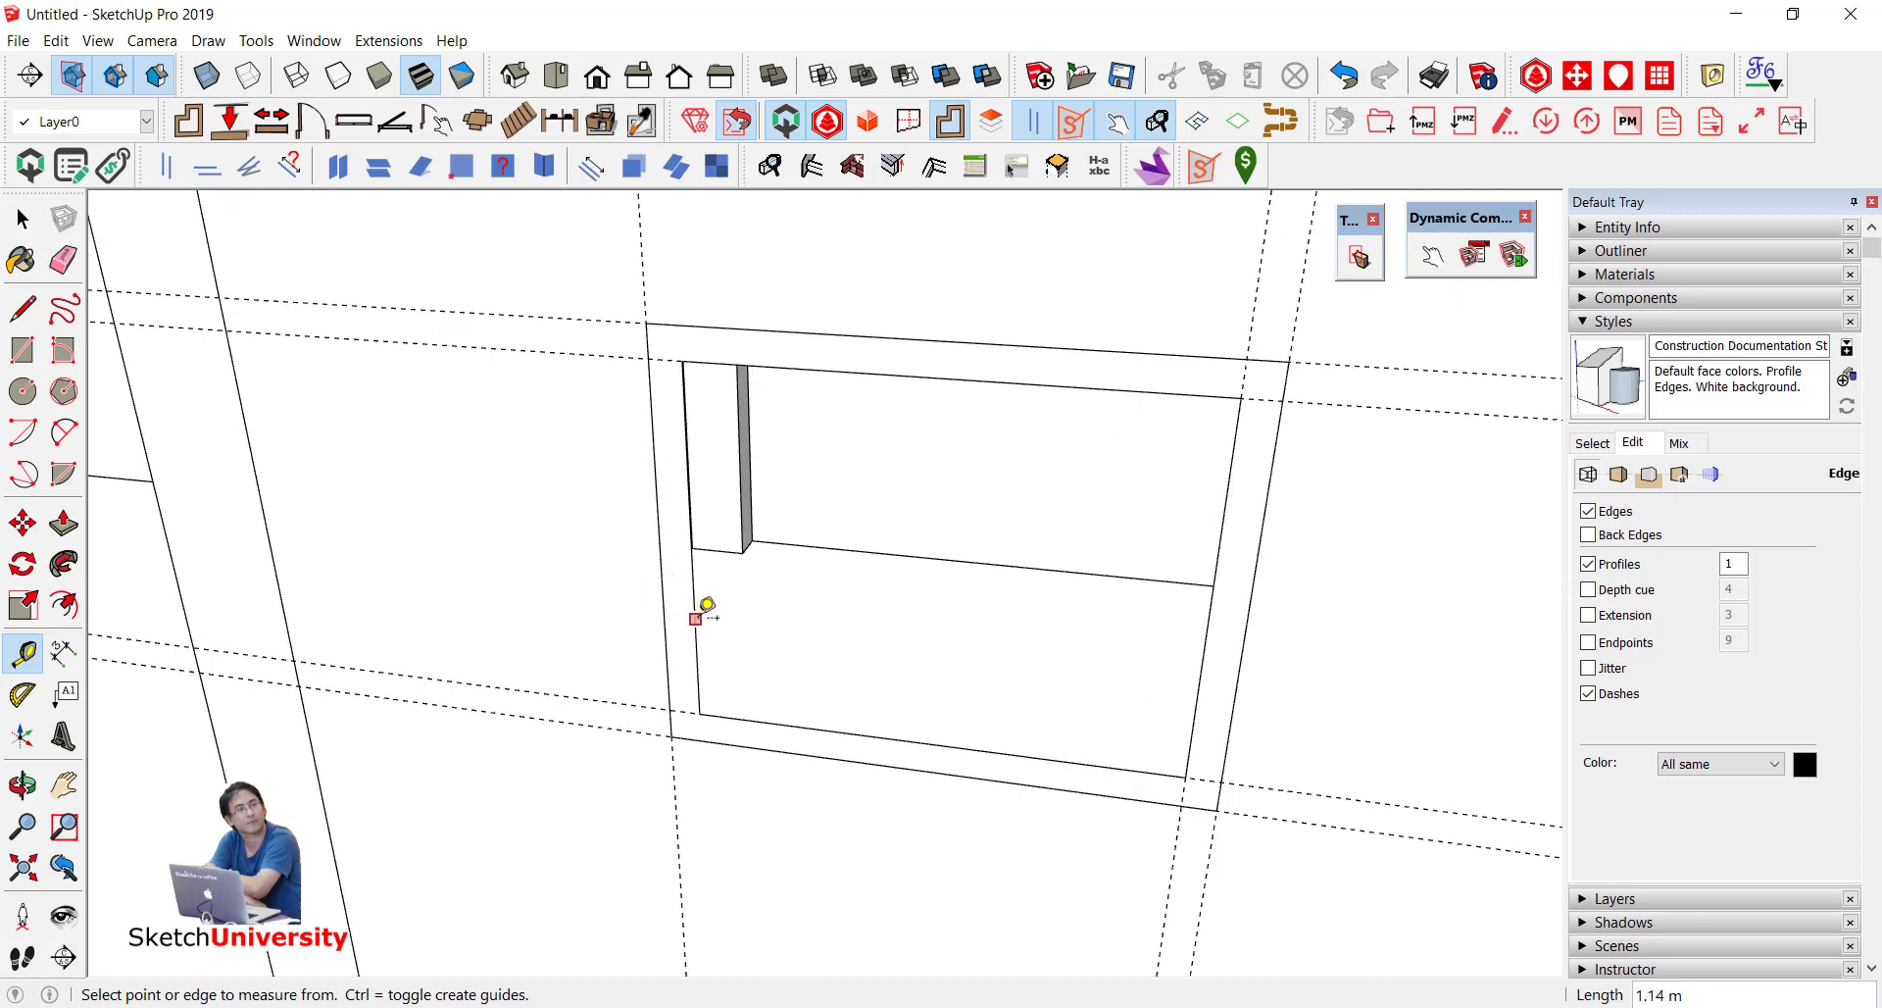
scroll(706, 610, "down", 3)
middle_click_drag(735, 600, 702, 568)
key("space")
scroll(534, 446, "up", 1)
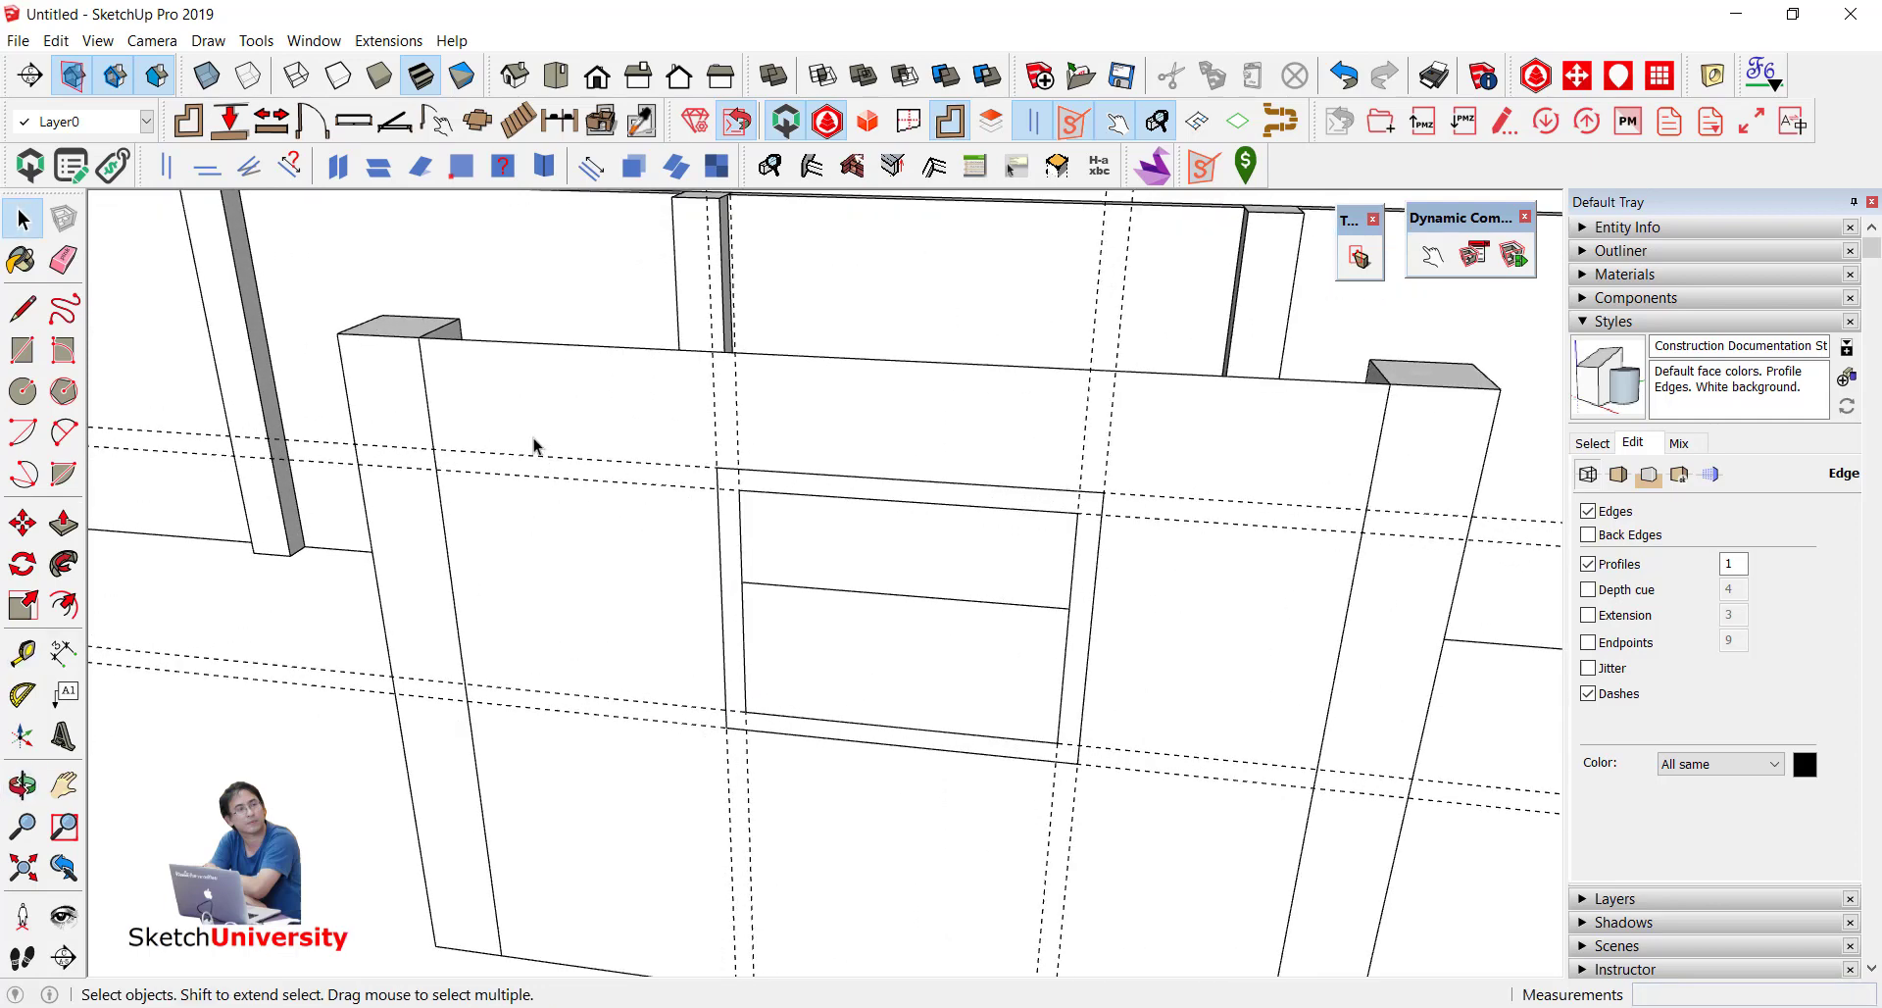
key("t")
Step: Draw two 0.10 m horizontal strips across the wall along the upper and lower guides
key("r")
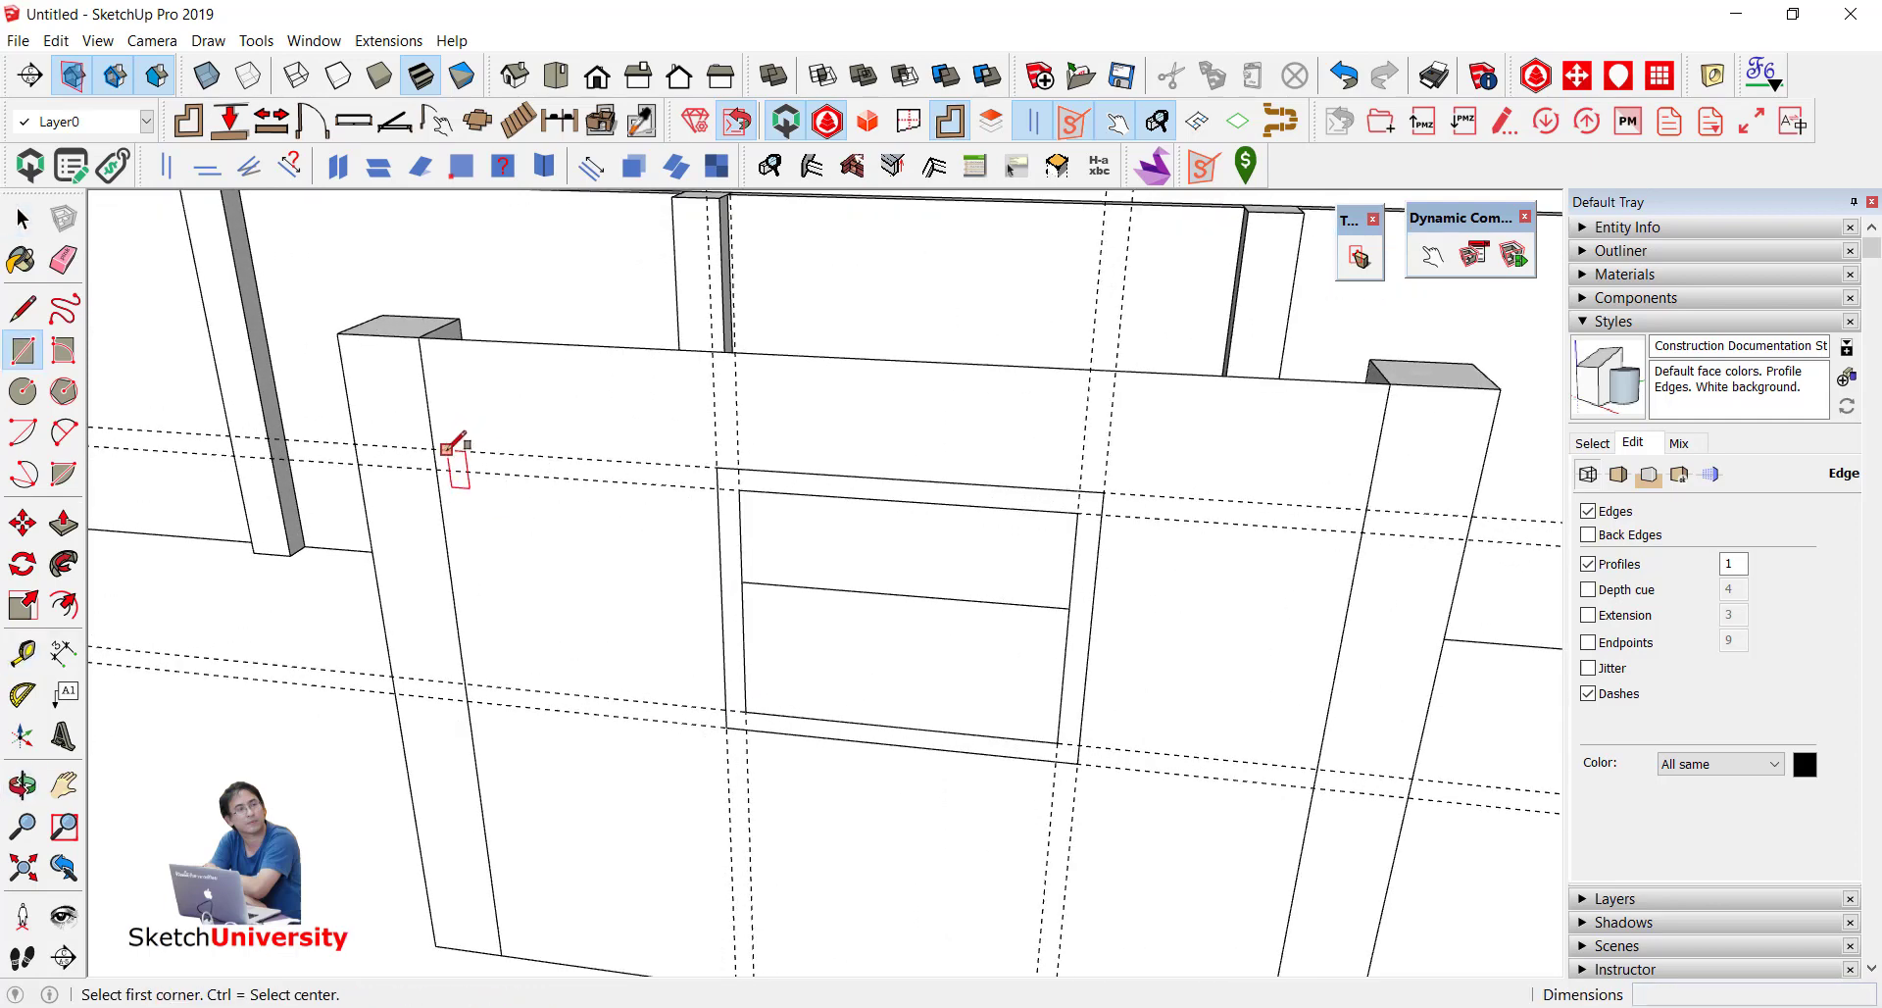
left_click(434, 448)
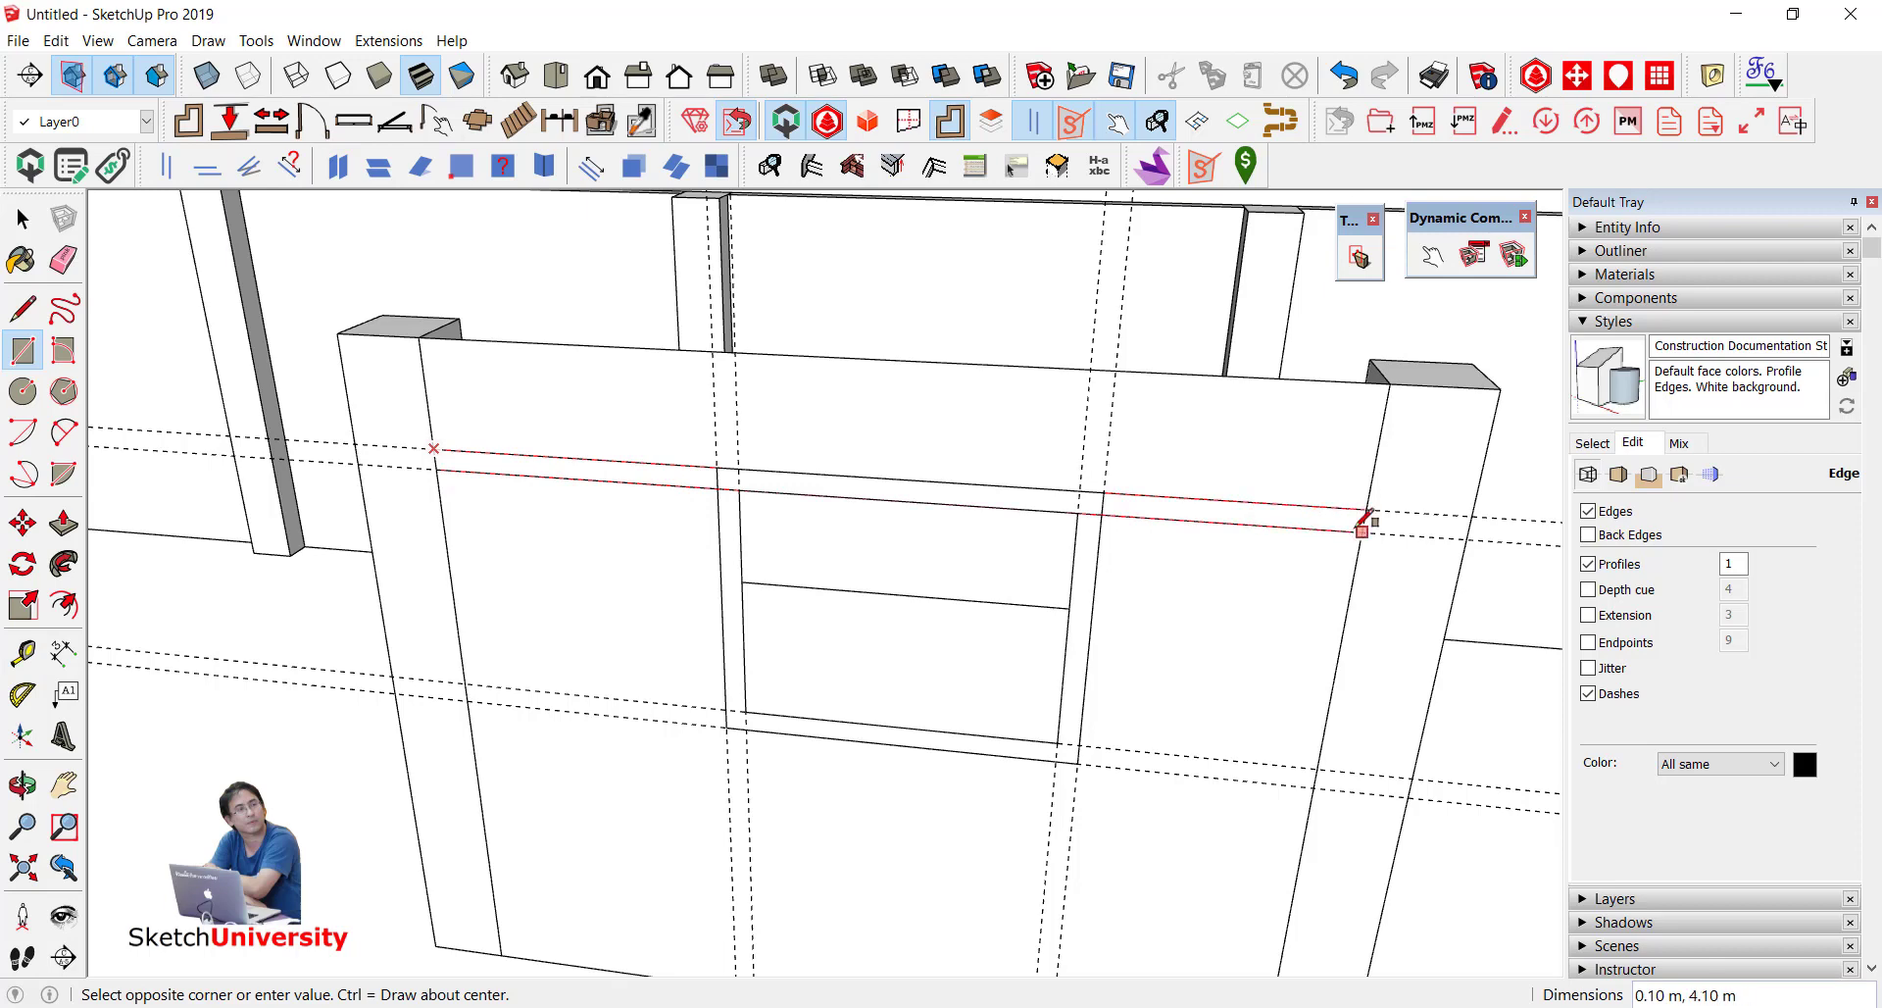
left_click(1366, 517)
scroll(745, 764, "up", 1)
left_click(423, 679)
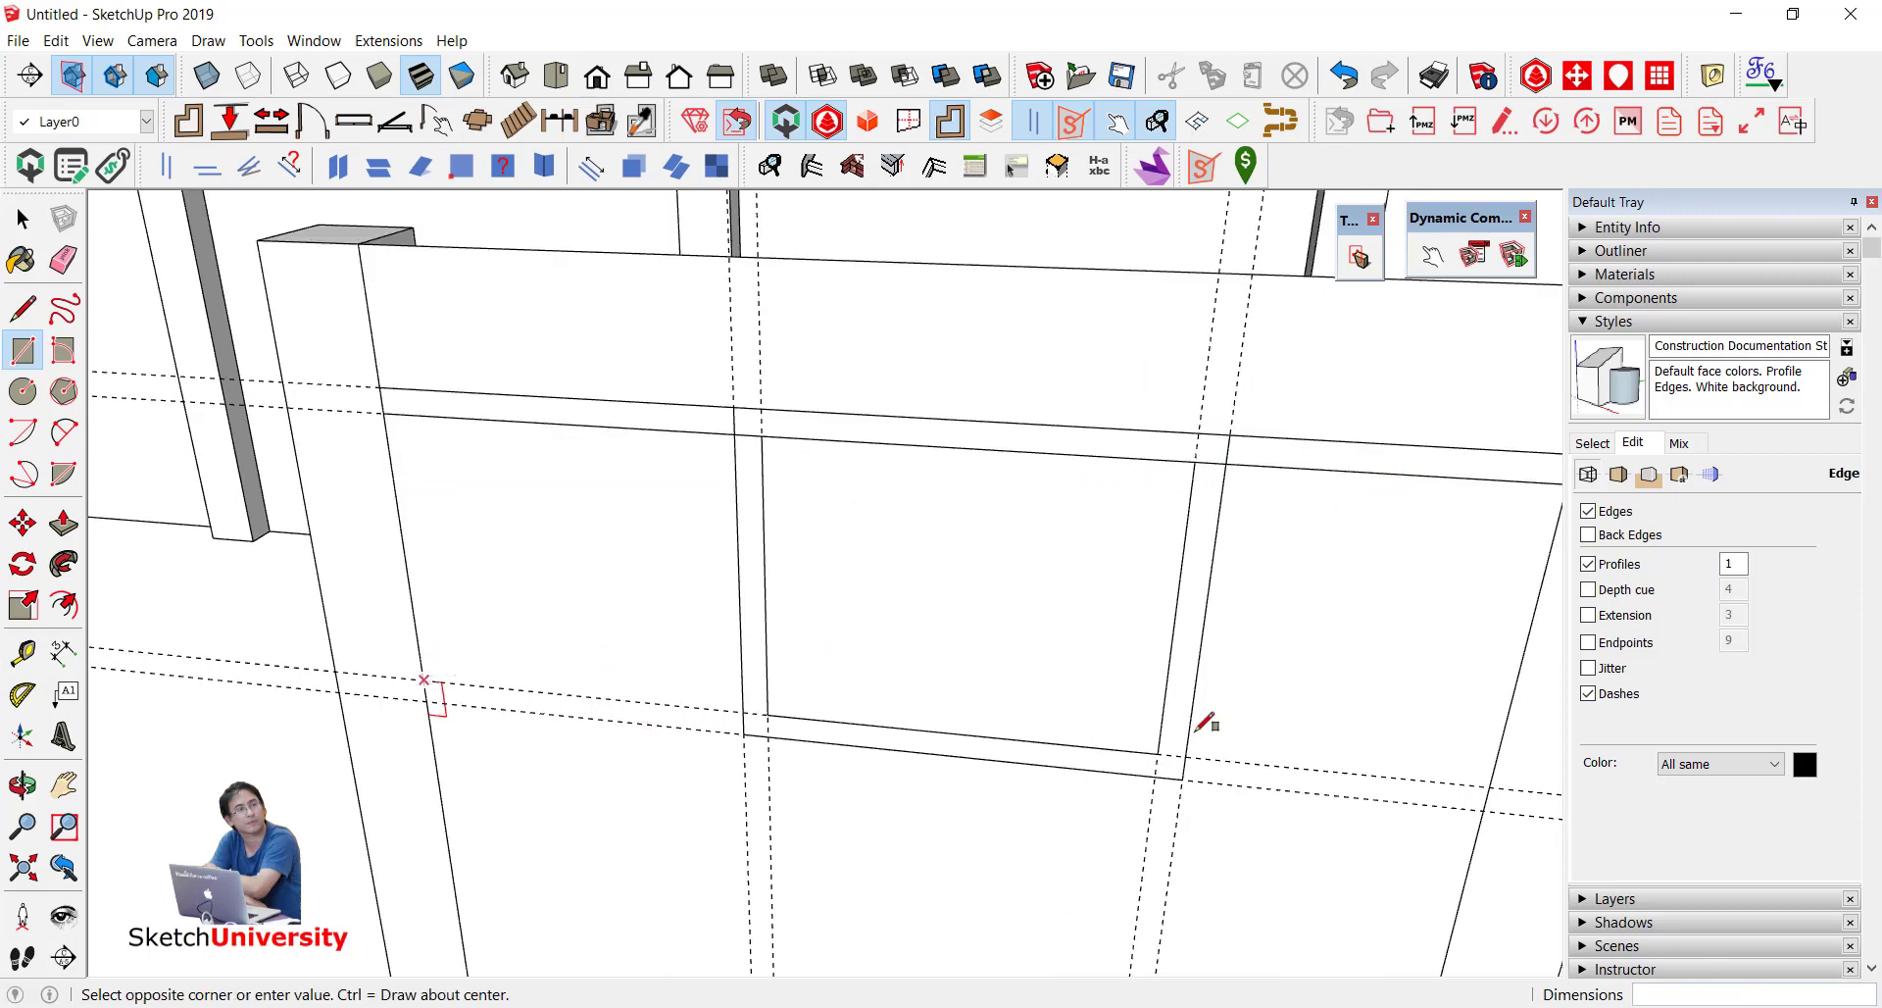
left_click(1491, 798)
middle_click_drag(1088, 618, 1044, 593)
scroll(916, 651, "up", 1)
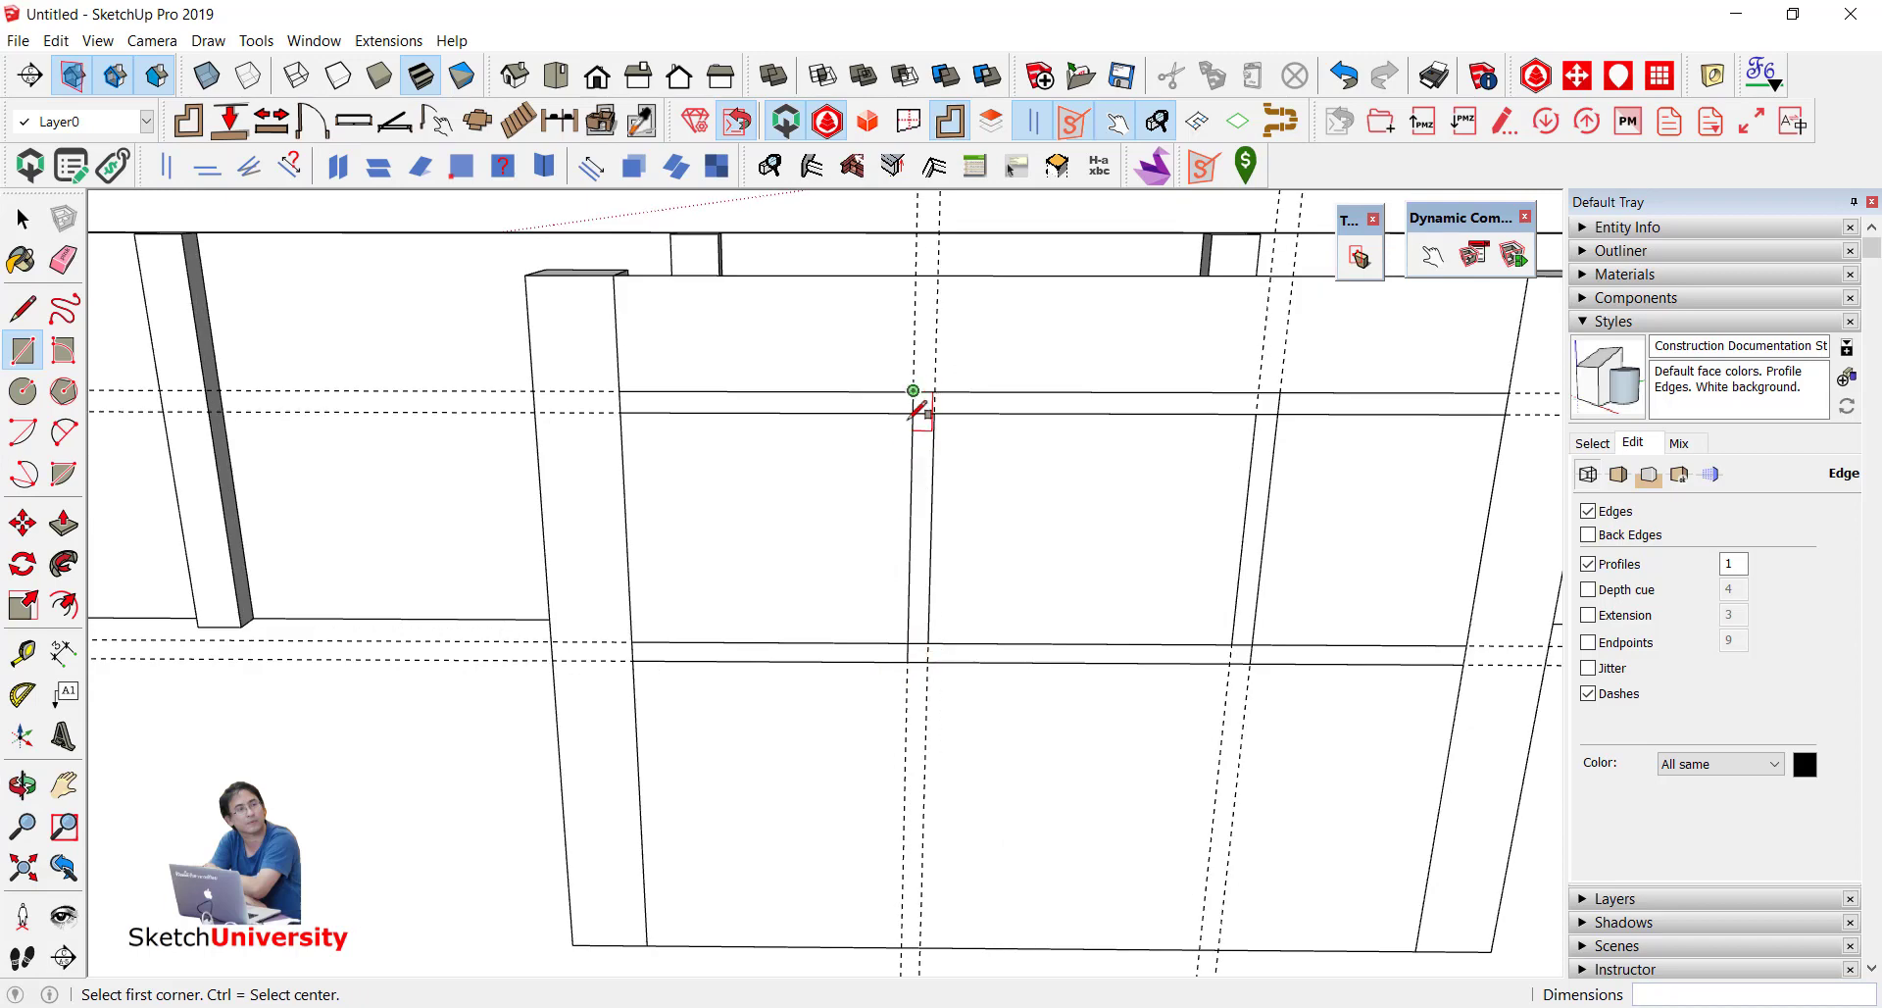
Step: Draw 0.10 m vertical strips down the wall along the frame's side guides
left_click(907, 659)
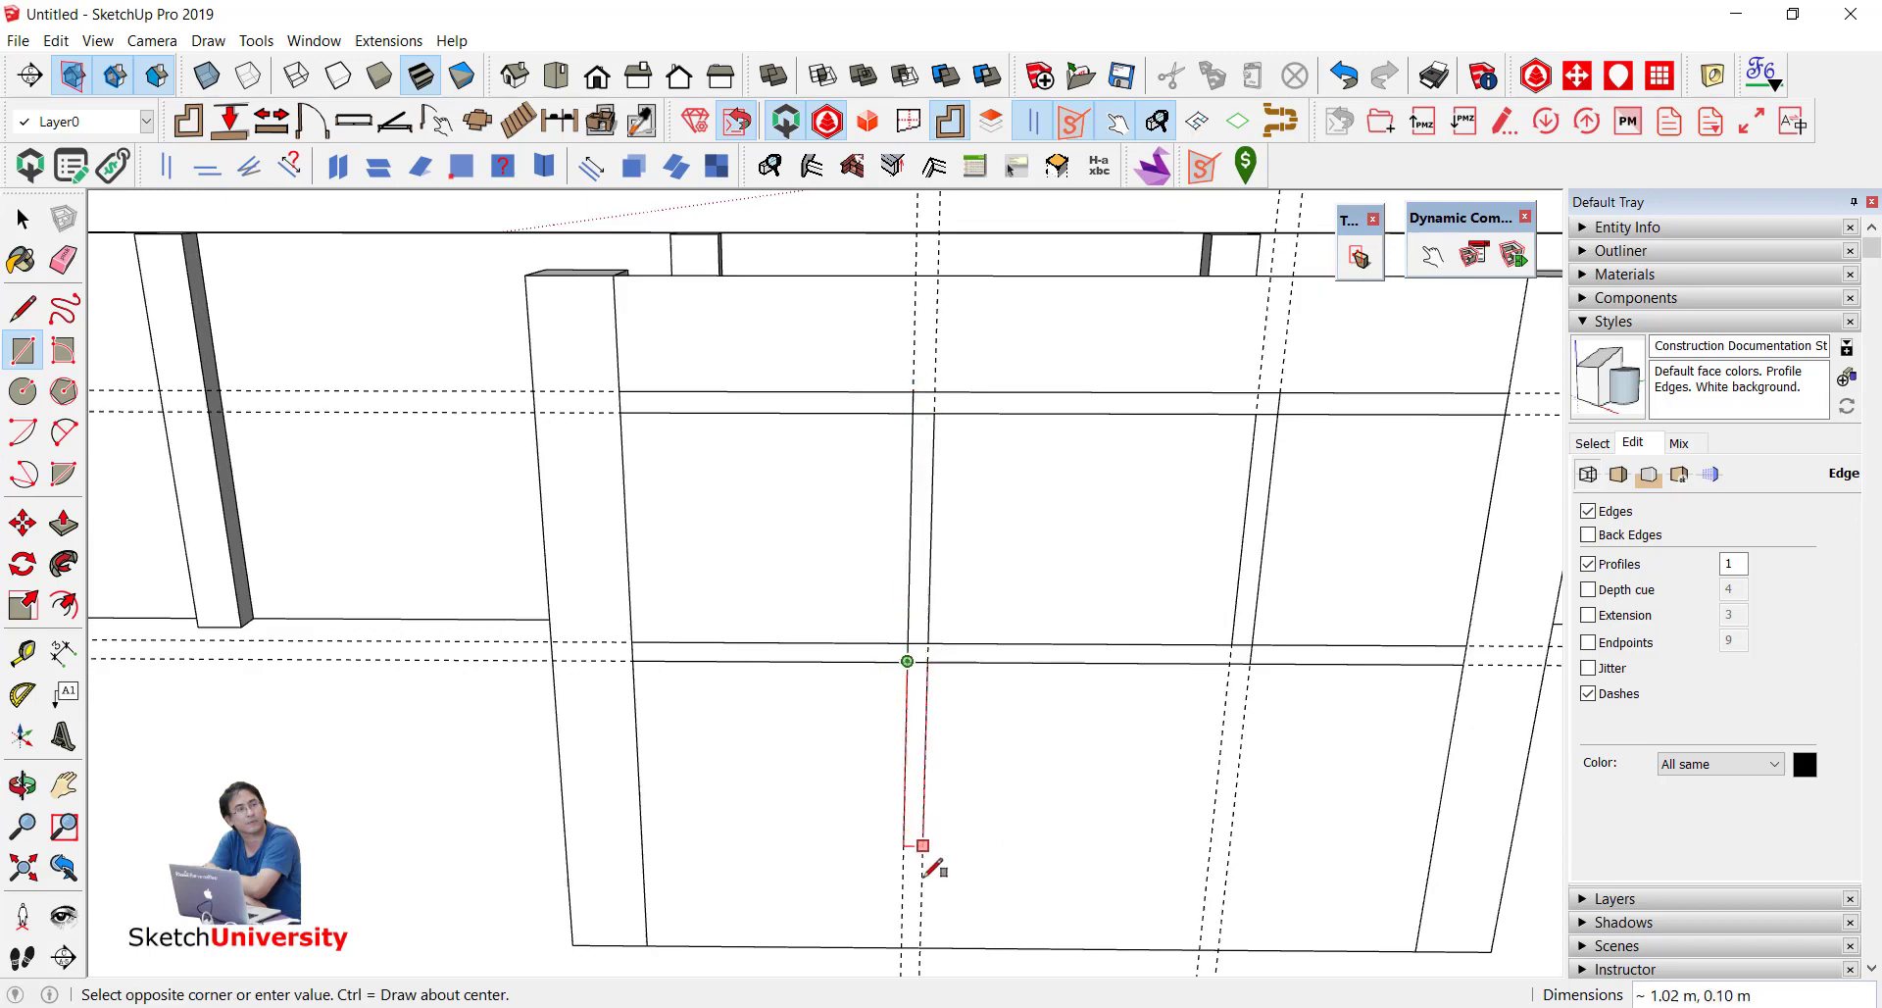
left_click(919, 945)
left_click(1229, 663)
key("space")
scroll(1022, 562, "down", 2)
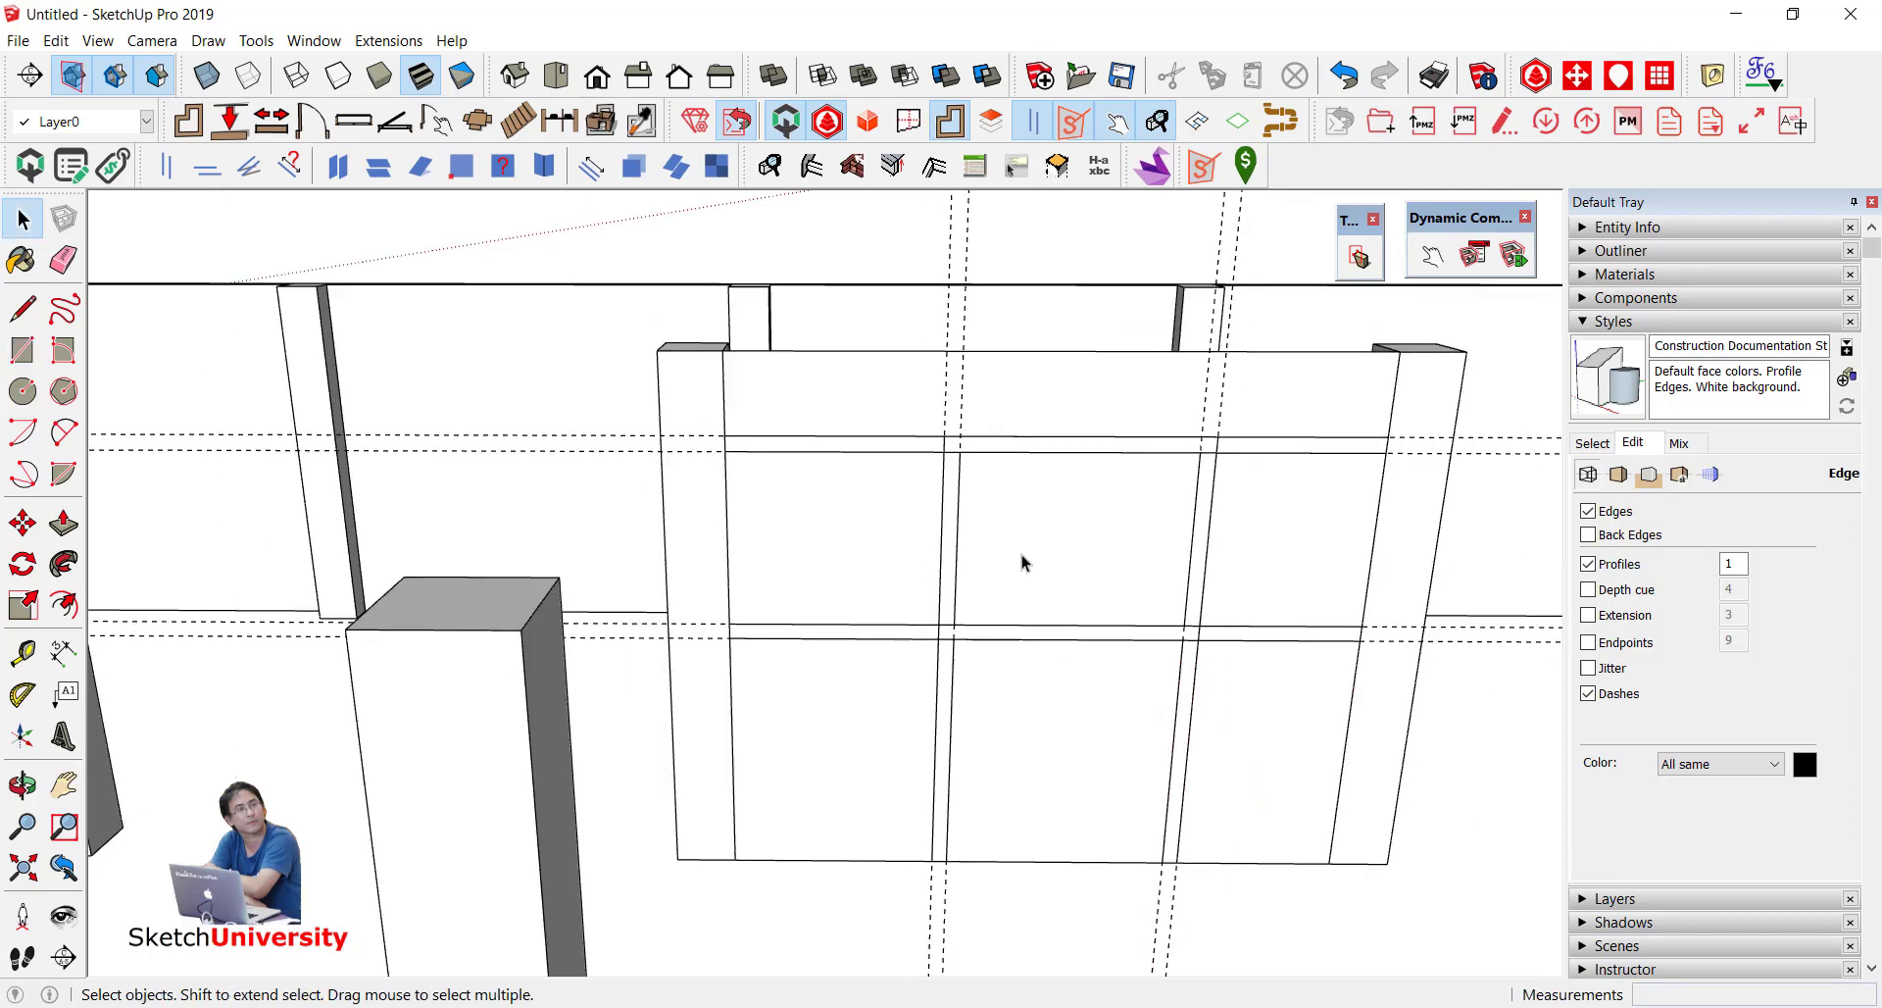
left_click(1040, 554)
middle_click_drag(1071, 534, 902, 567)
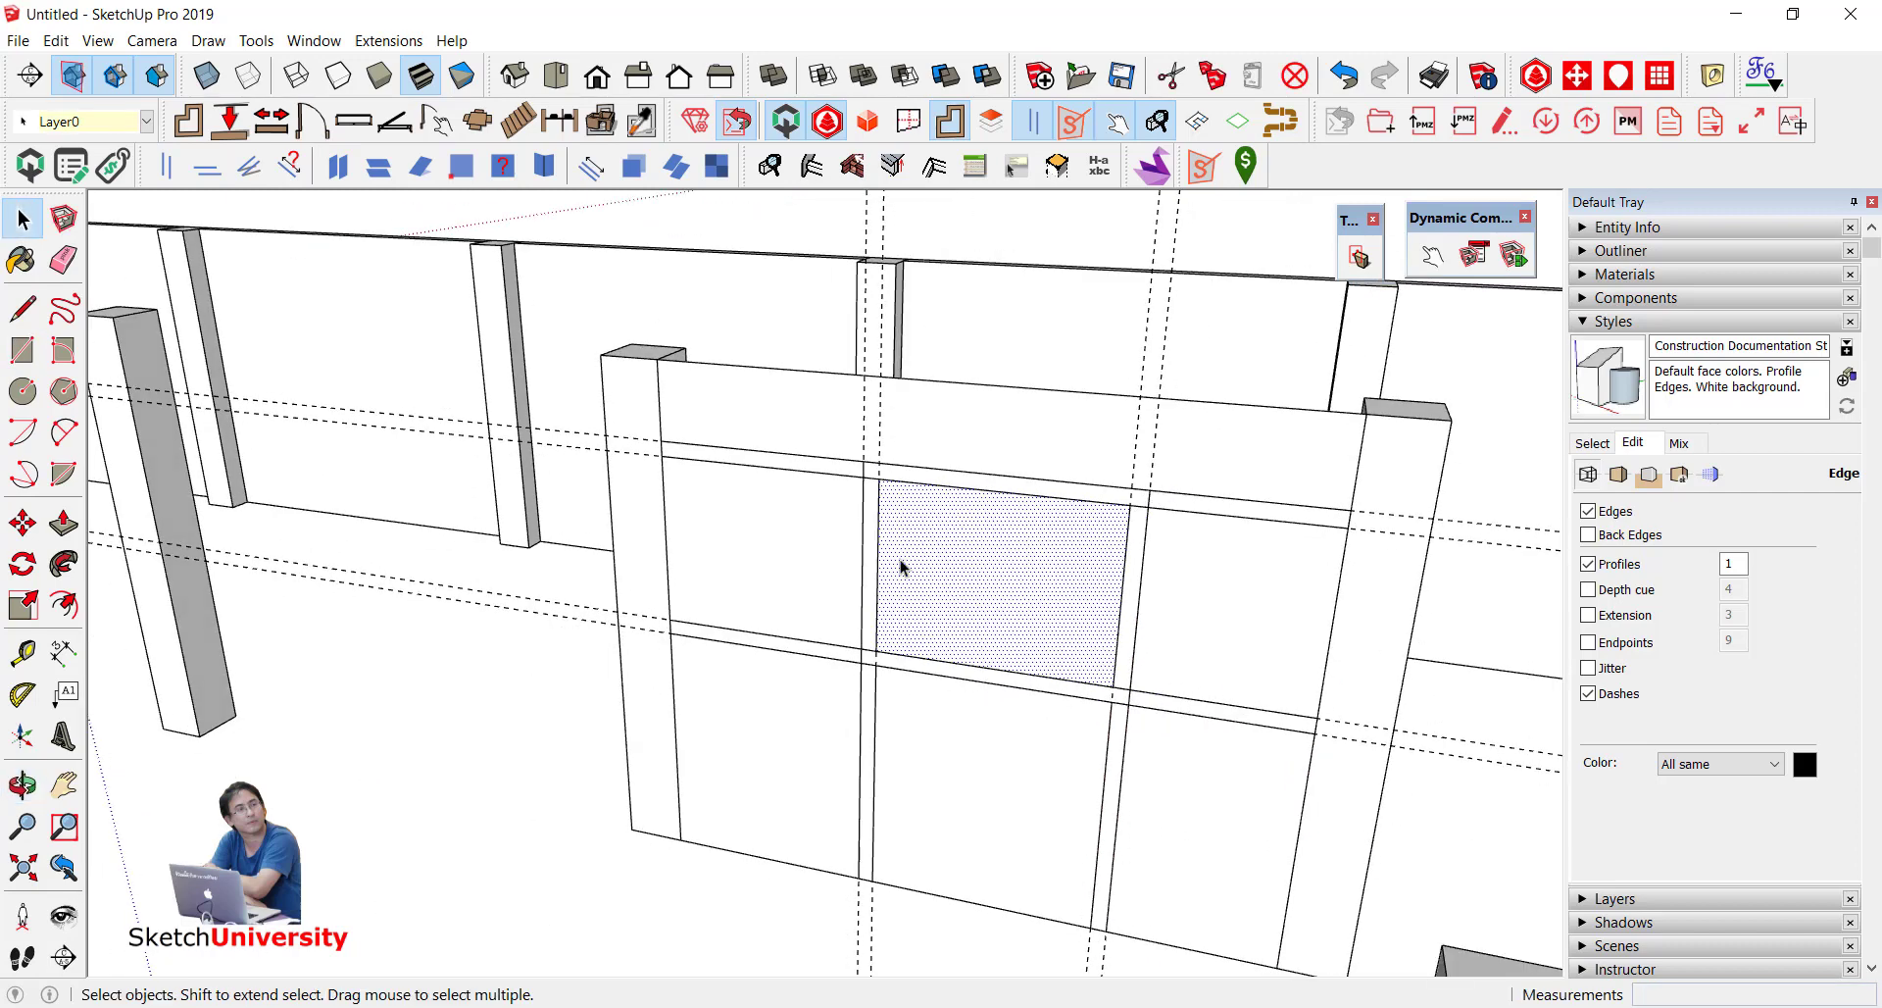
Step: Delete the middle panel to form the window opening and erase the guide lines
key("Delete")
key("e")
left_click_drag(621, 601, 450, 592)
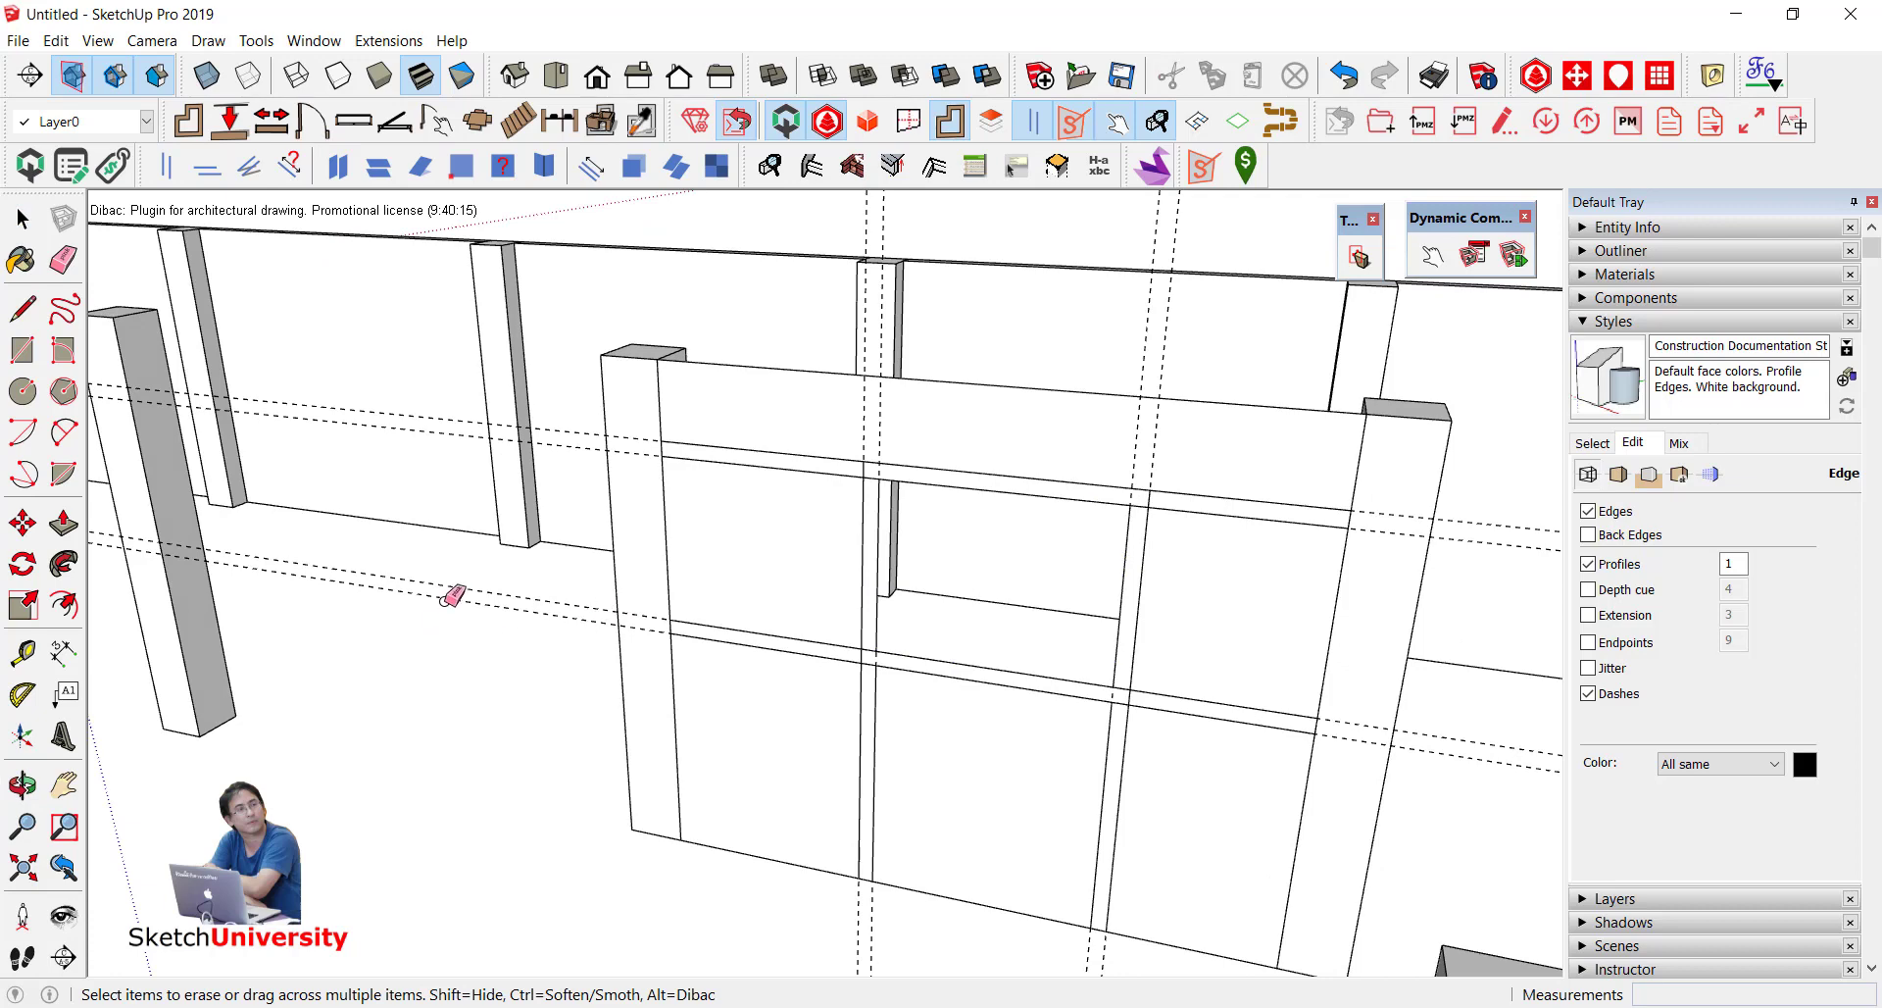
left_click_drag(441, 388, 908, 294)
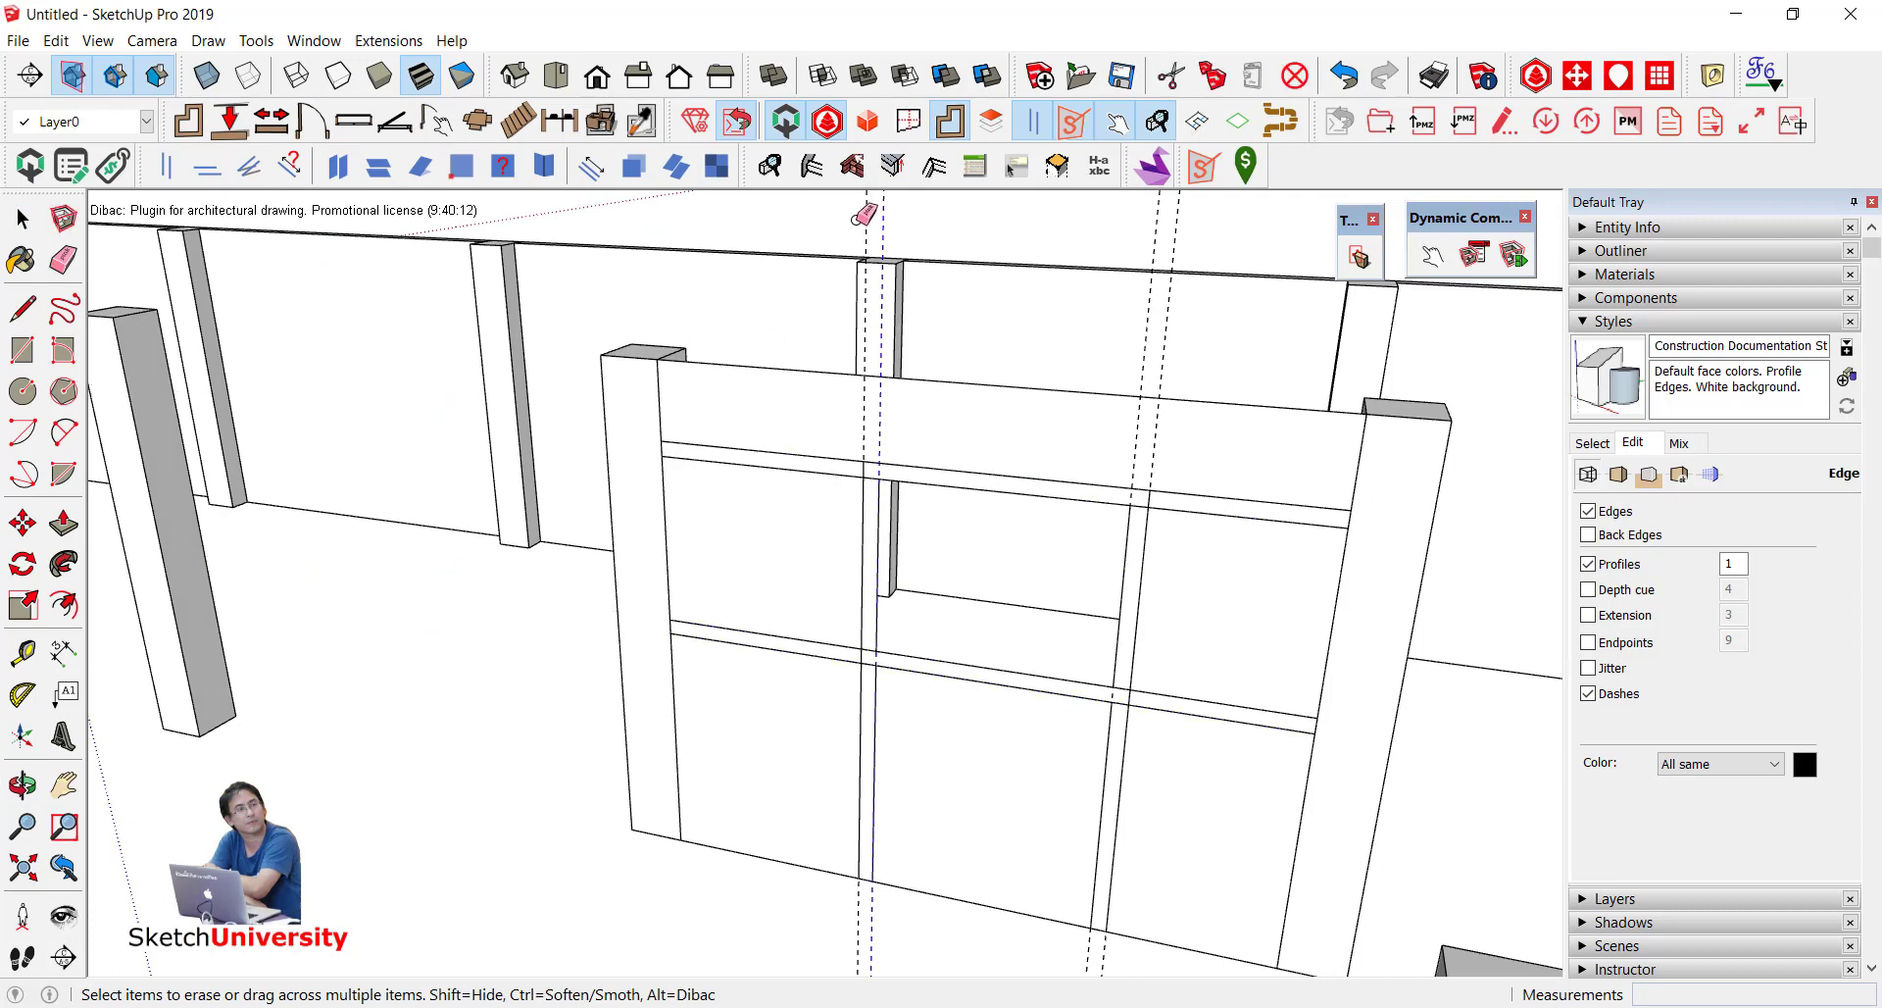
left_click_drag(863, 210, 1143, 218)
Step: Erase the stray edge crossing the top beam of the wall frame
middle_click_drag(840, 286, 932, 513)
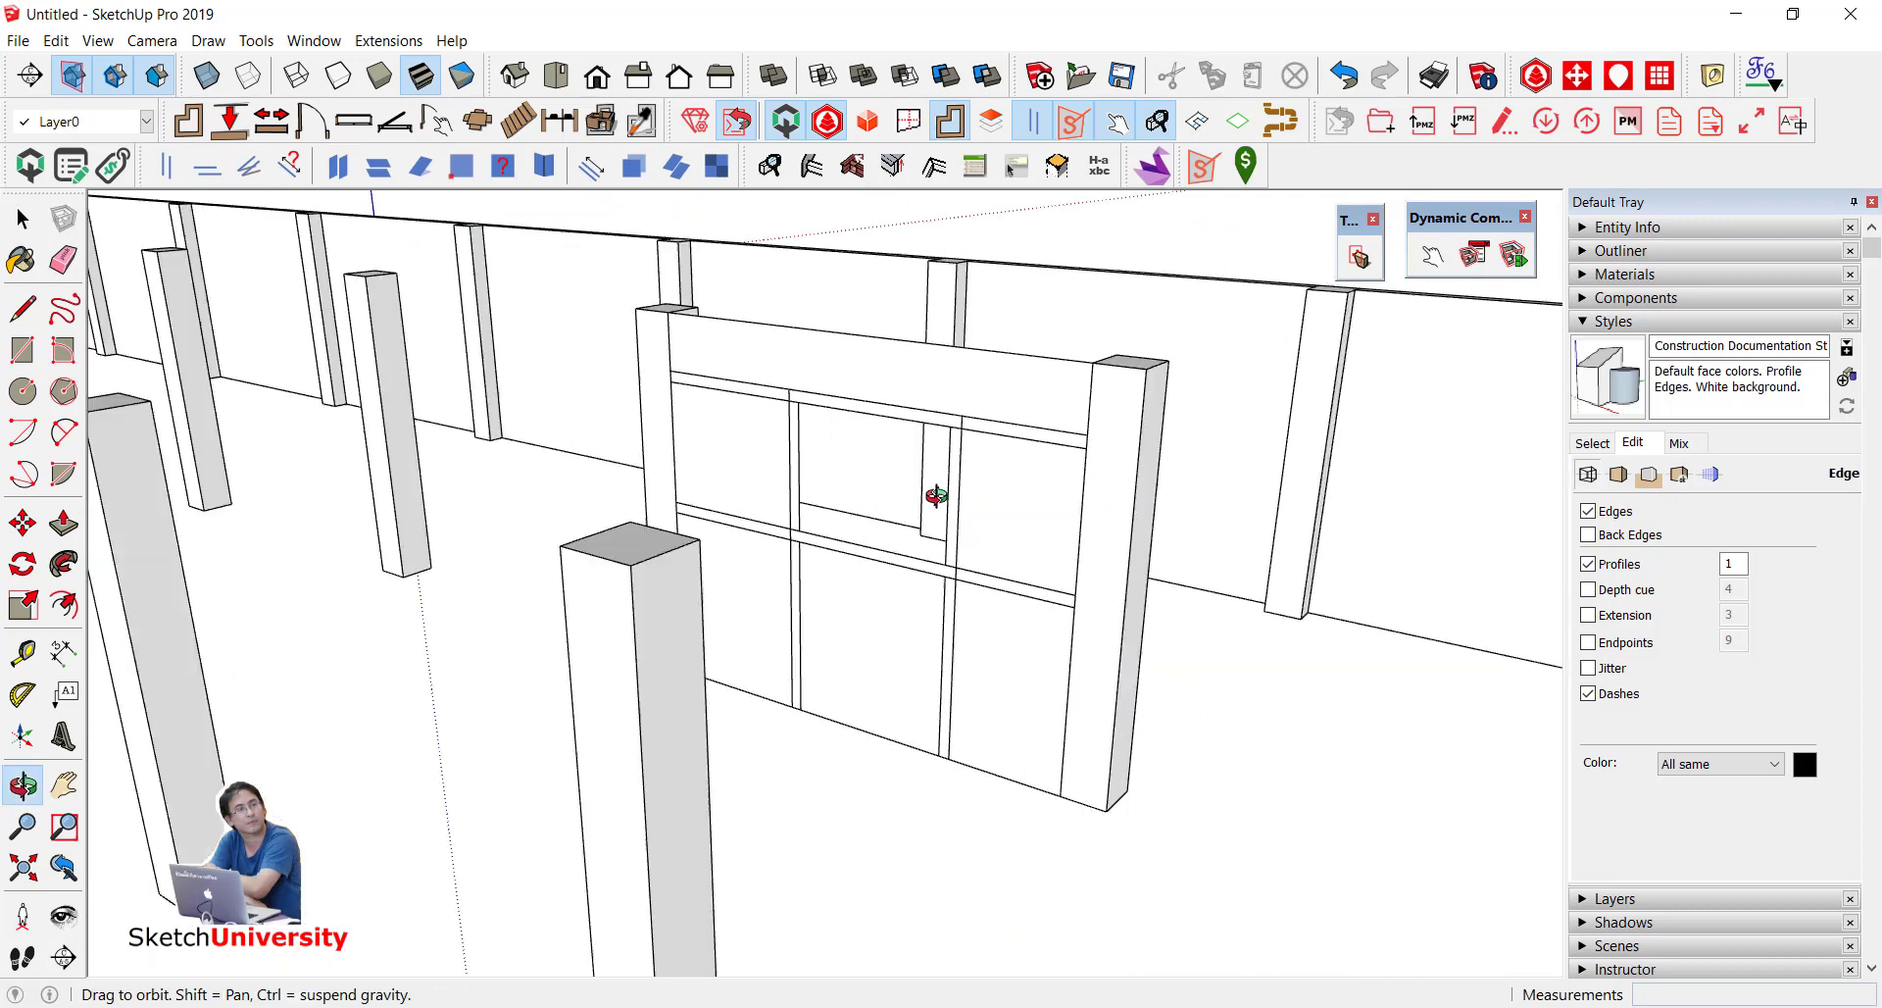
scroll(861, 419, "up", 3)
scroll(980, 379, "up", 2)
left_click(973, 387)
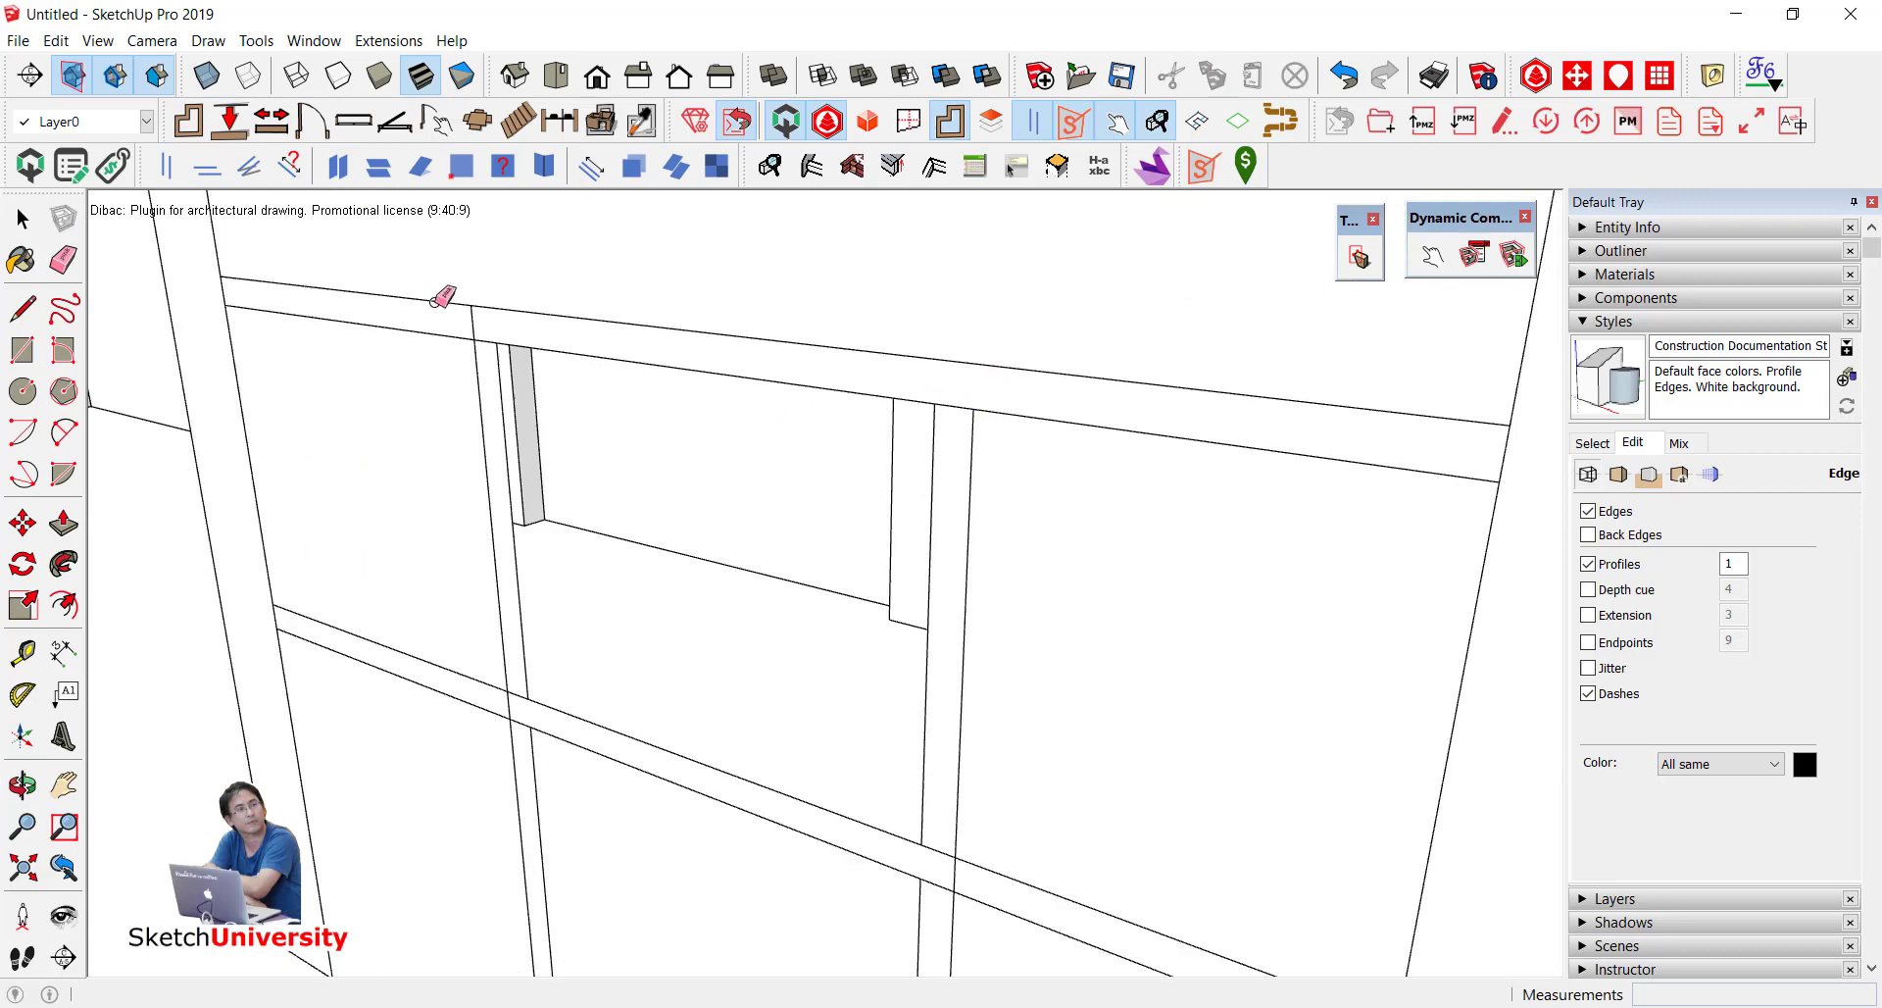
scroll(618, 559, "down", 5)
scroll(693, 596, "up", 1)
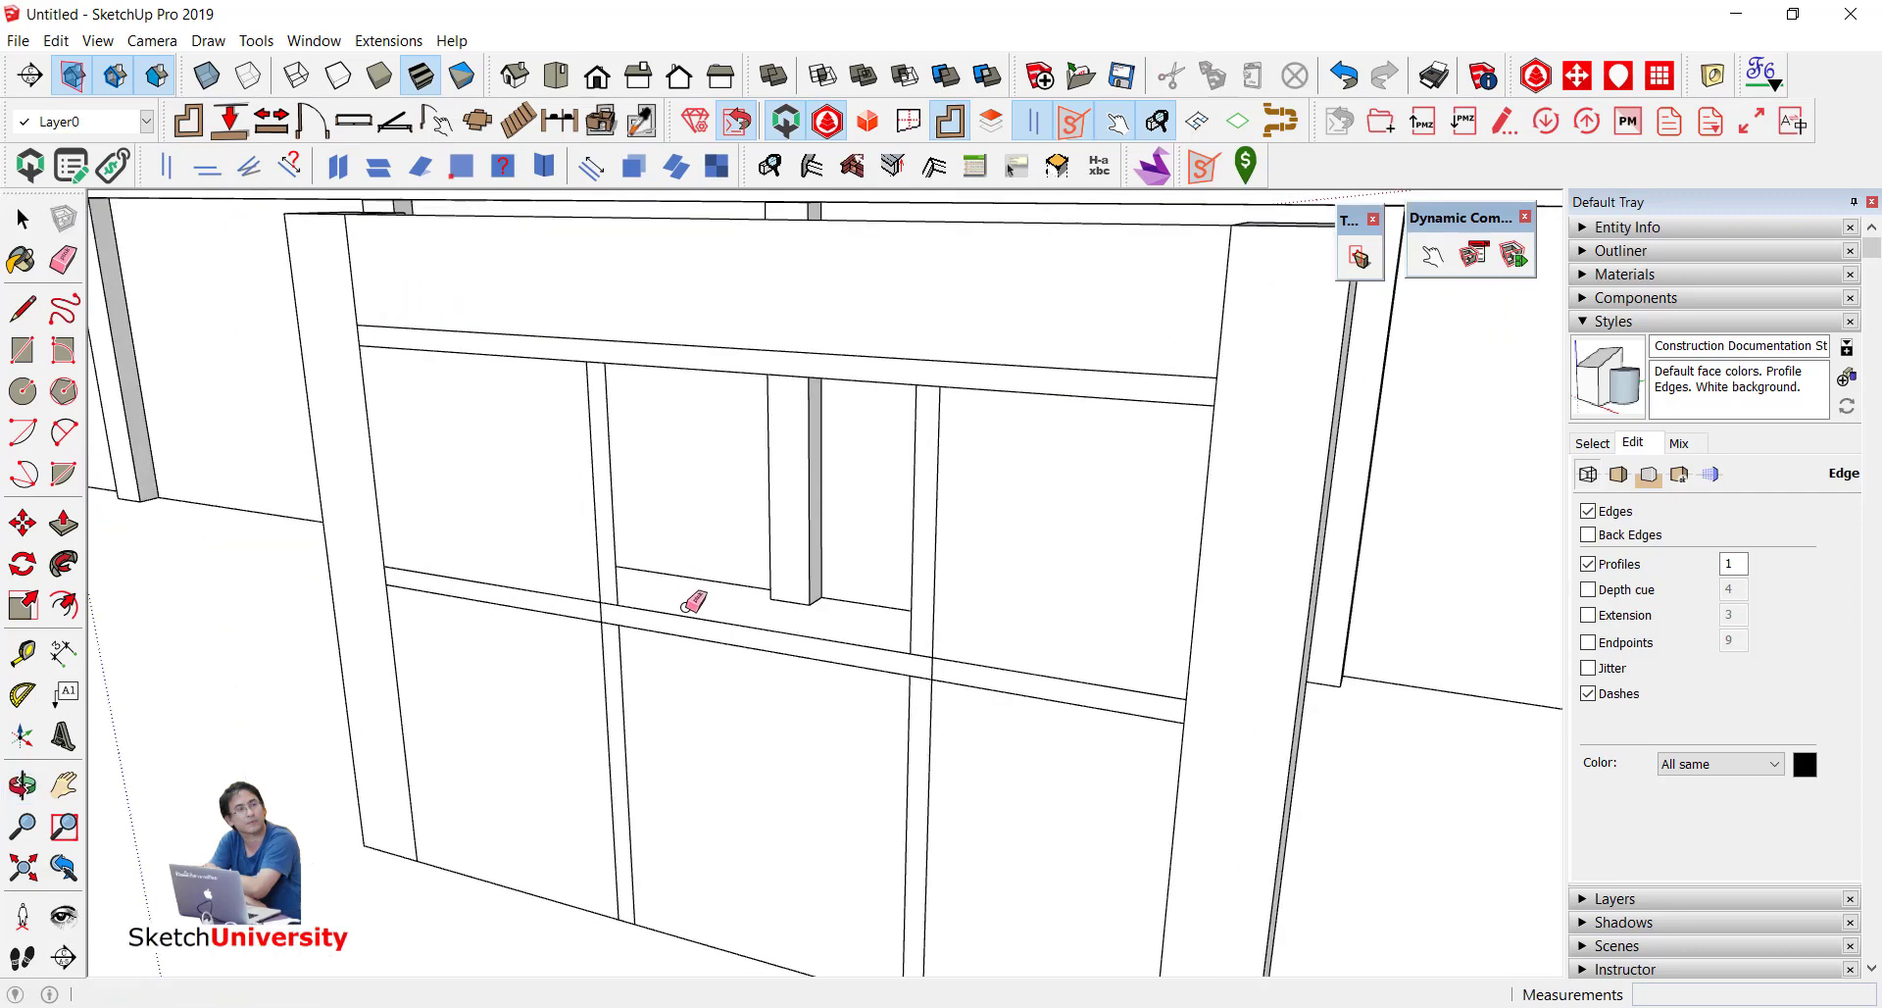
scroll(609, 617, "up", 4)
scroll(745, 647, "down", 3)
scroll(1222, 743, "down", 1)
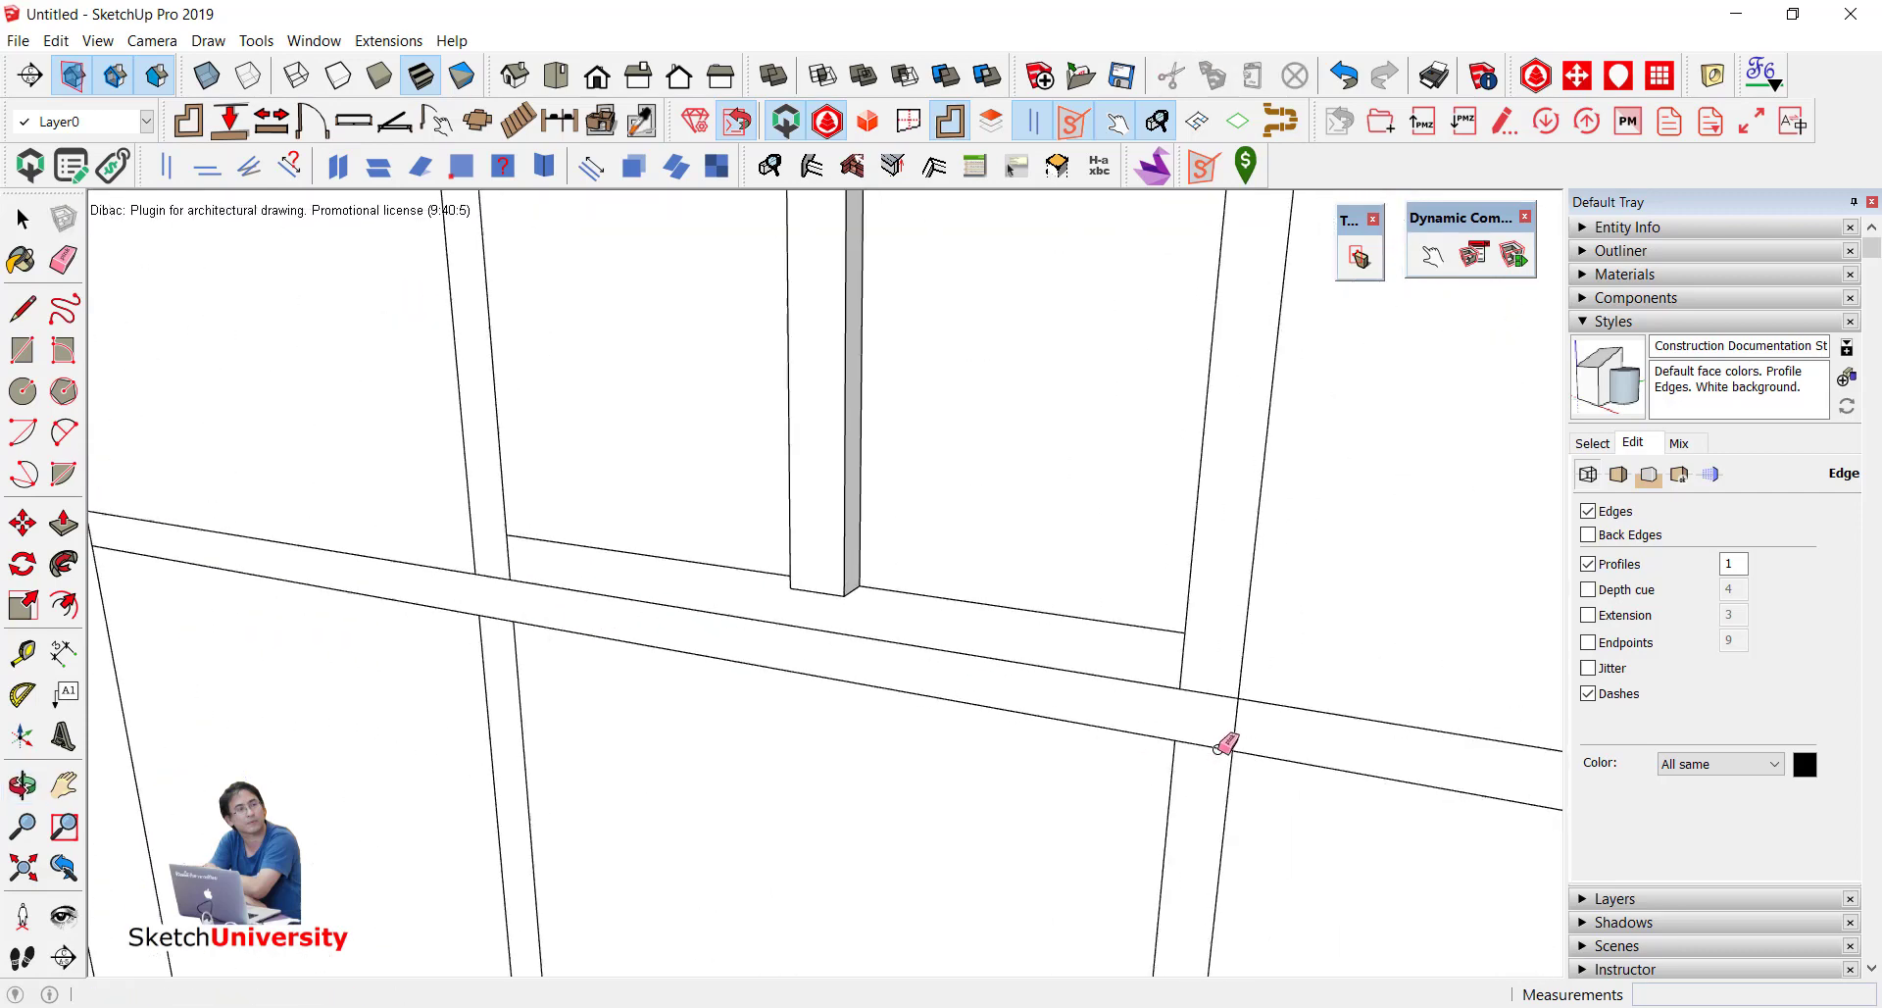
scroll(946, 630, "down", 2)
middle_click_drag(946, 630, 980, 616)
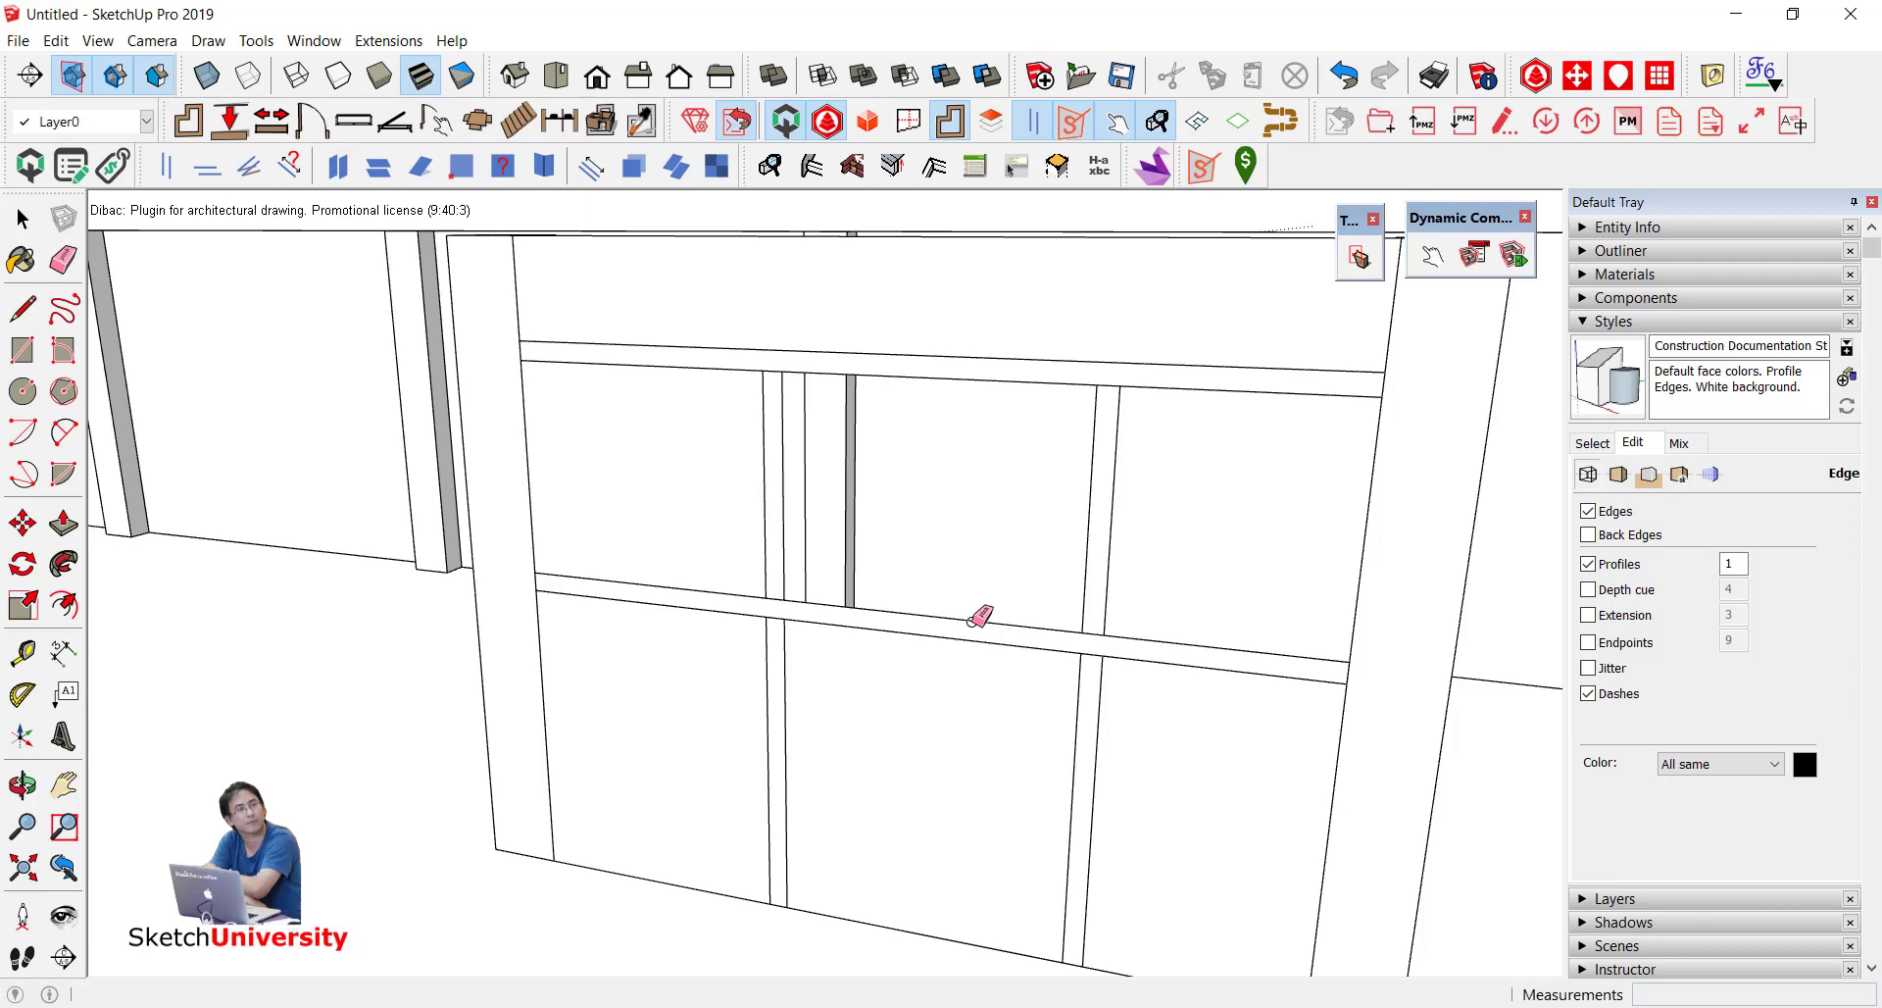
Step: Make the connected wall frame geometry a group, then open it and select its contents
key("space")
mouse_move(978, 616)
middle_mouse_down()
mouse_move(1038, 513)
mouse_move(893, 537)
middle_mouse_up()
triple_click(894, 537)
right_click(894, 537)
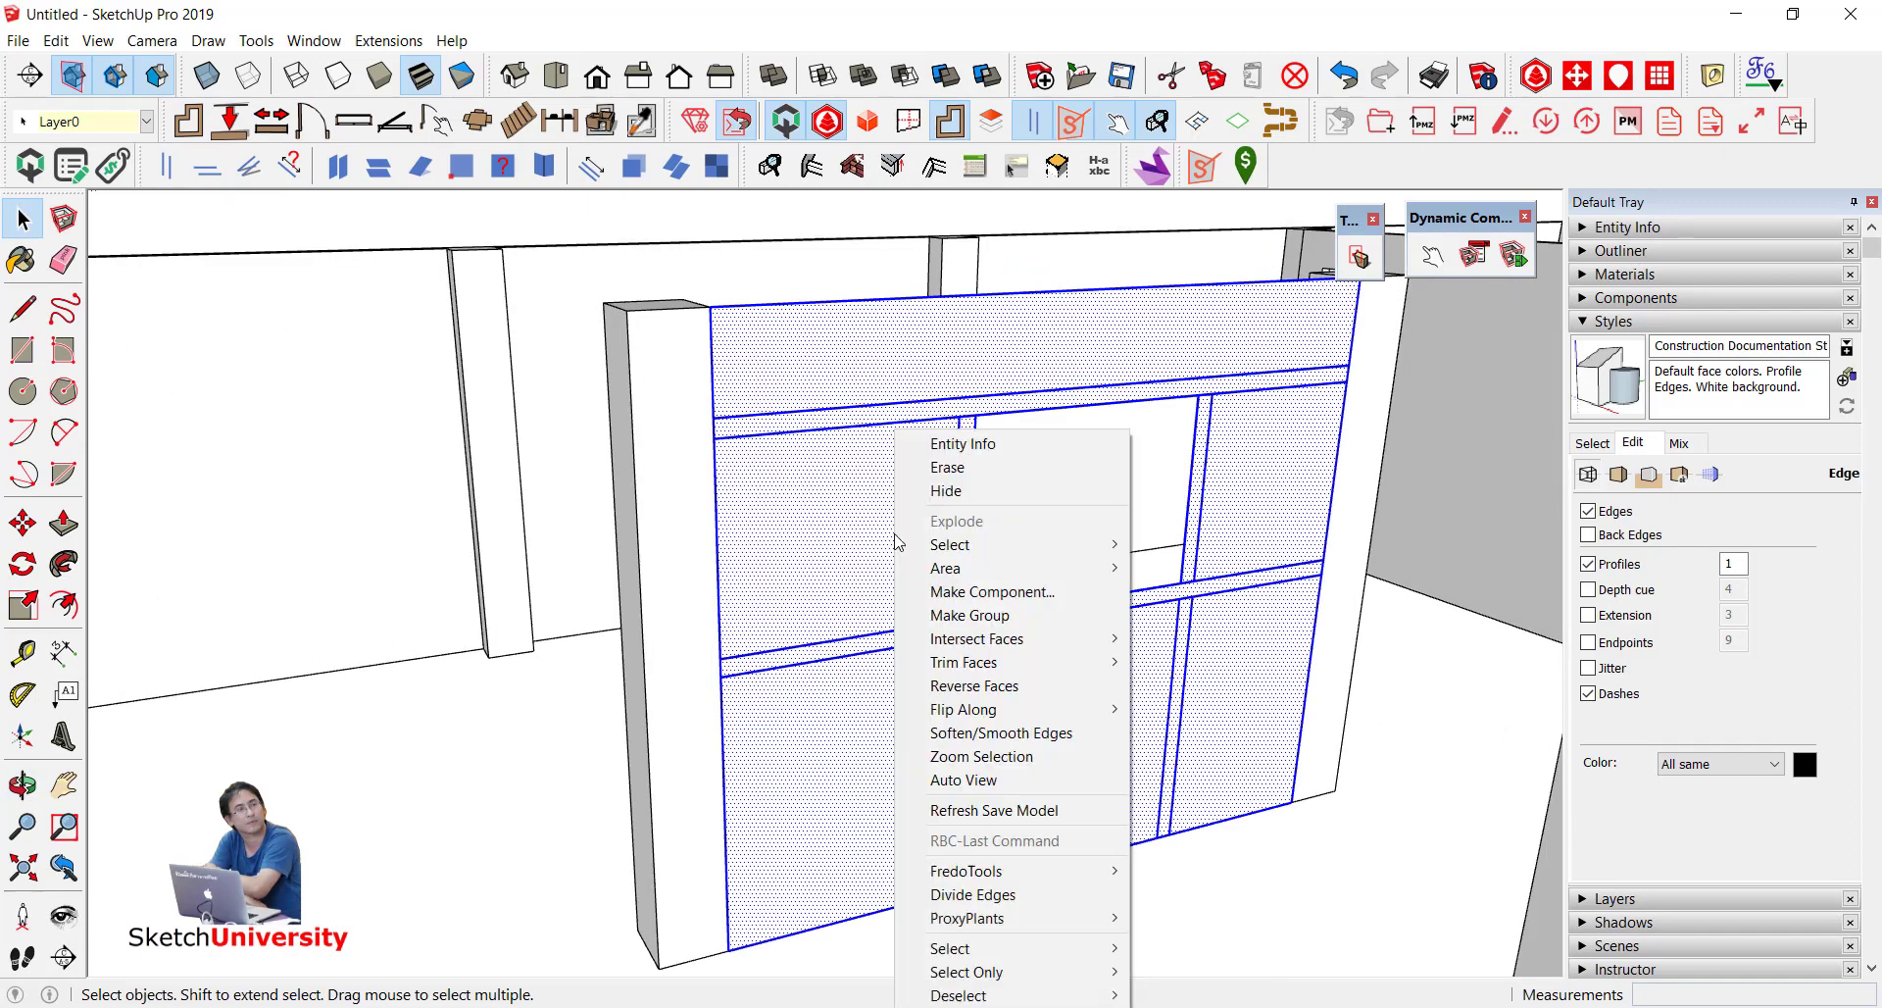
left_click(990, 616)
double_click(1049, 680)
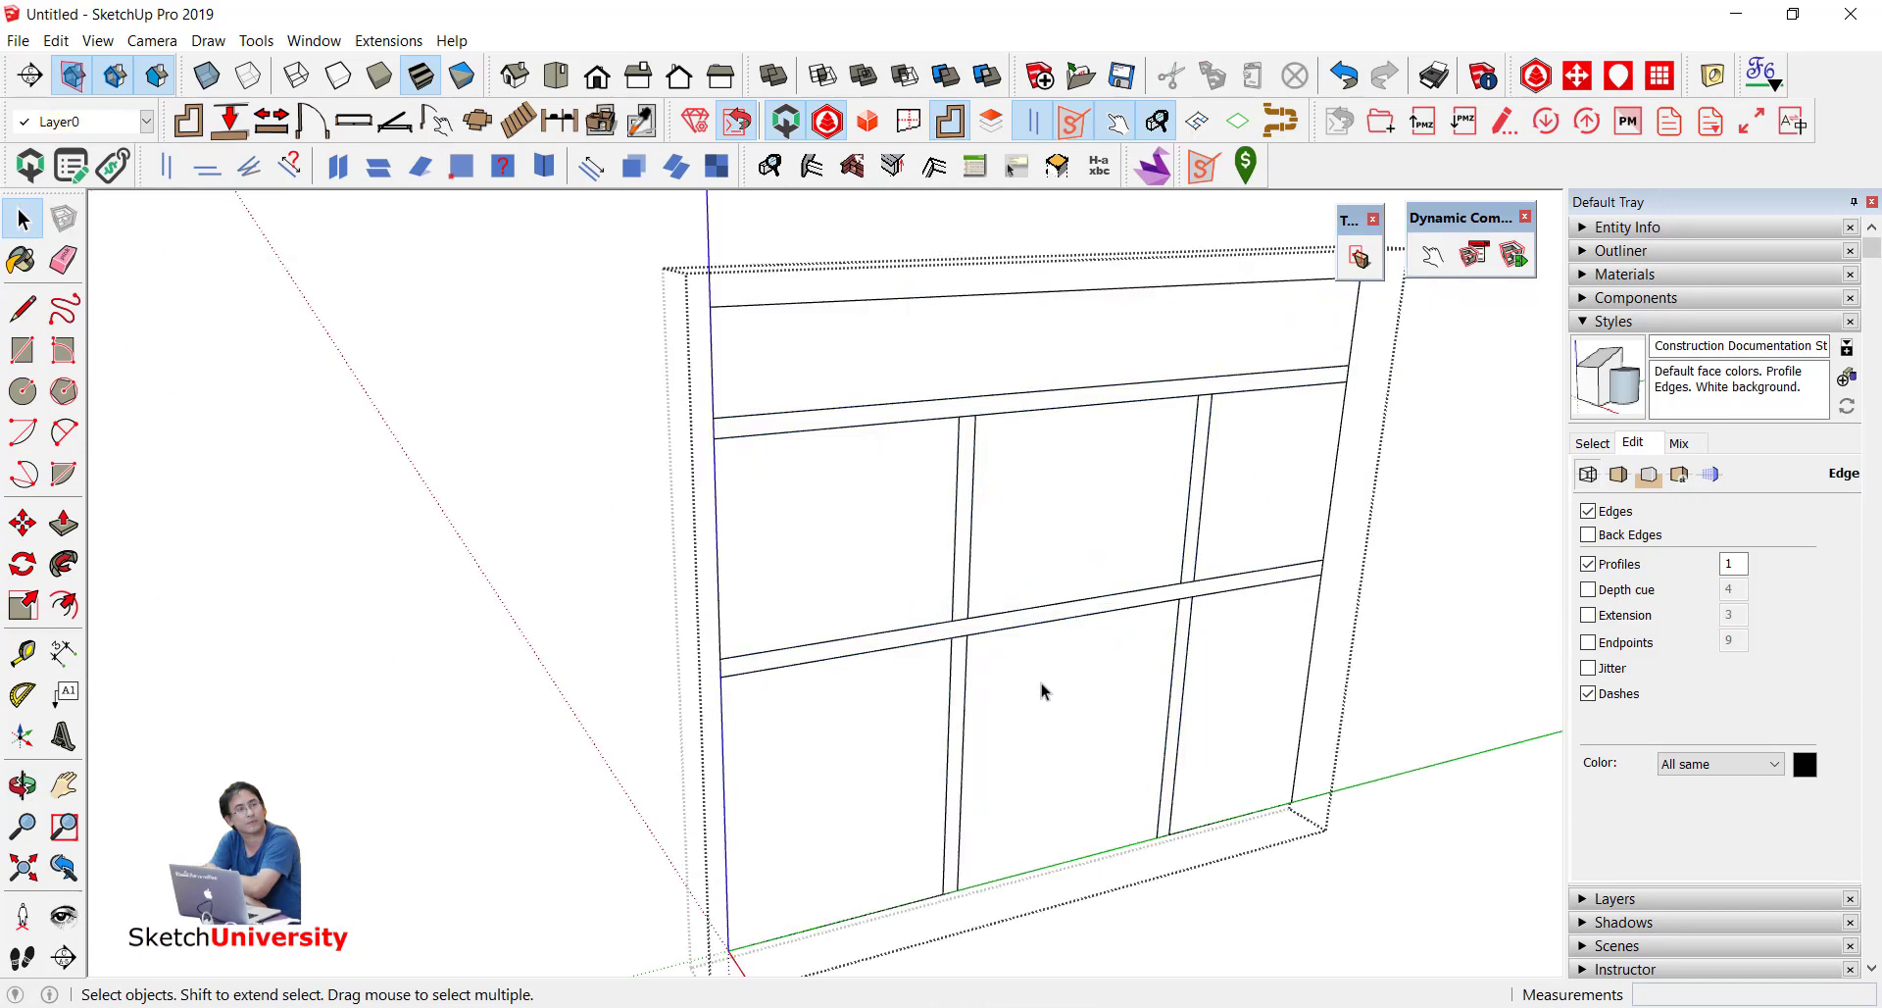
triple_click(1042, 692)
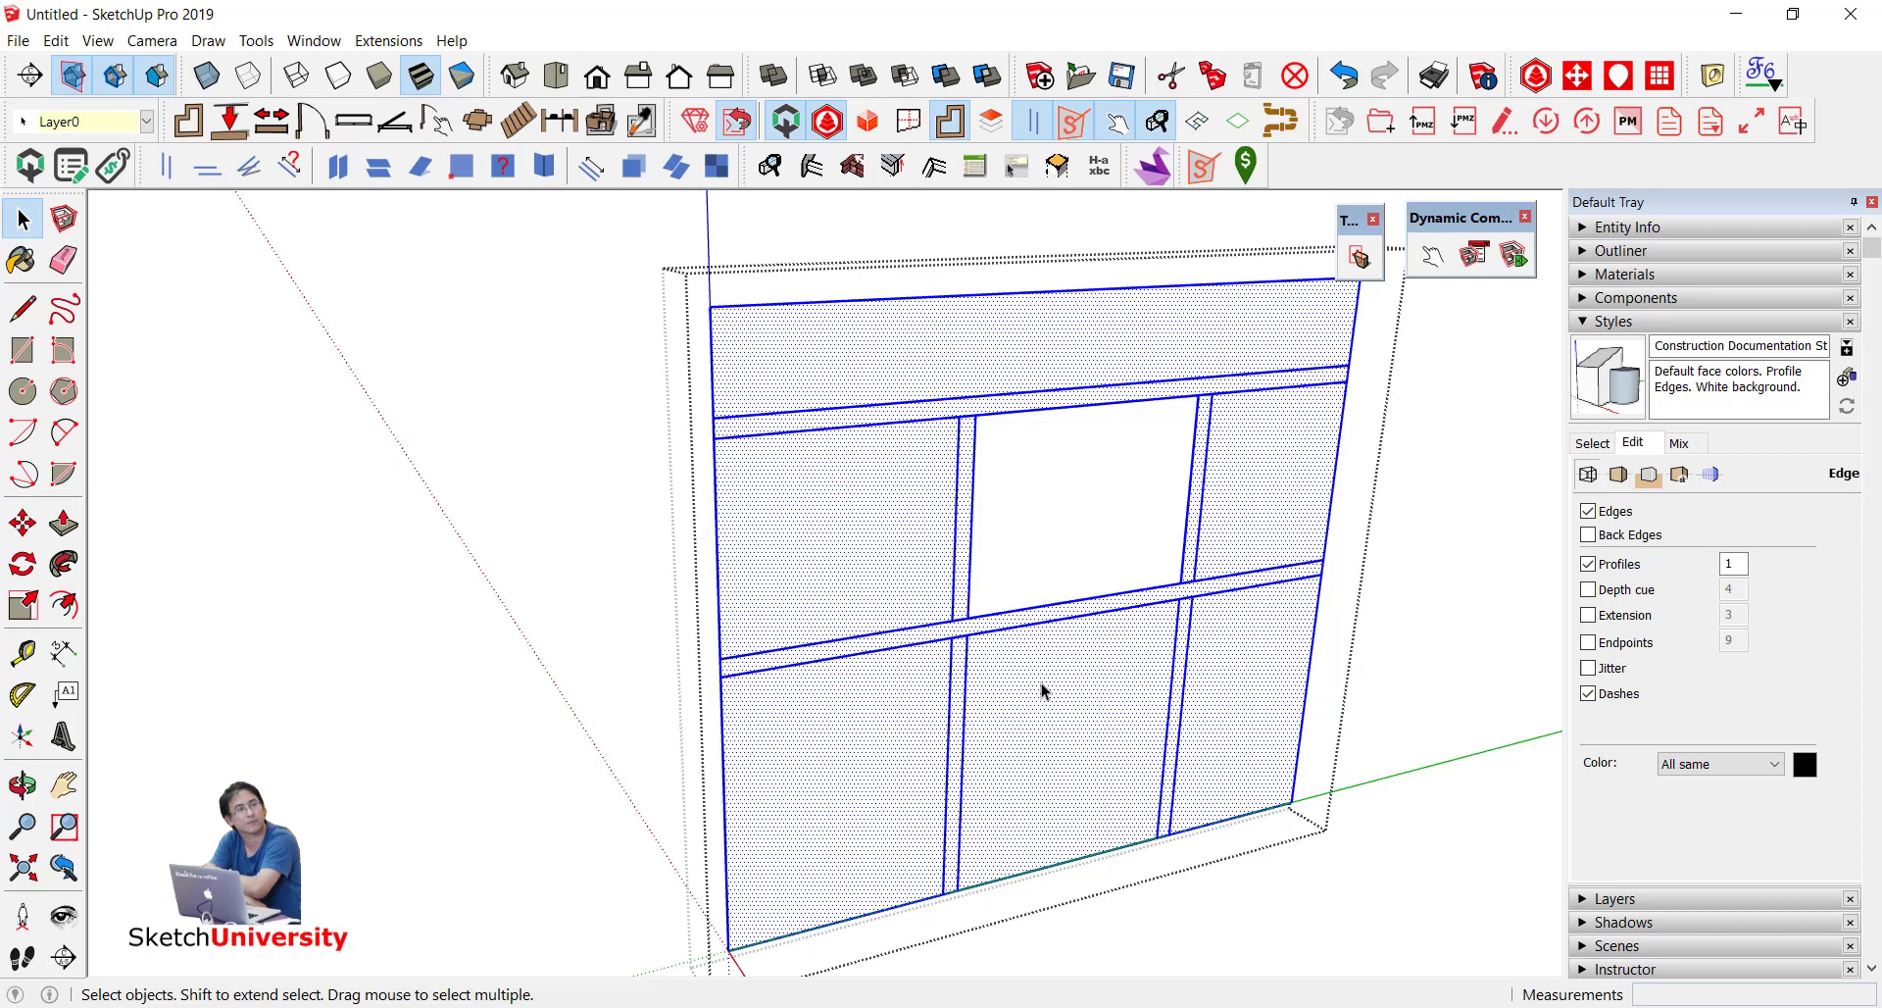
Step: Push-pull all the grouped wall's panel faces 7 cm with the plugin's Pushpull
right_click(894, 487)
mouse_move(962, 662)
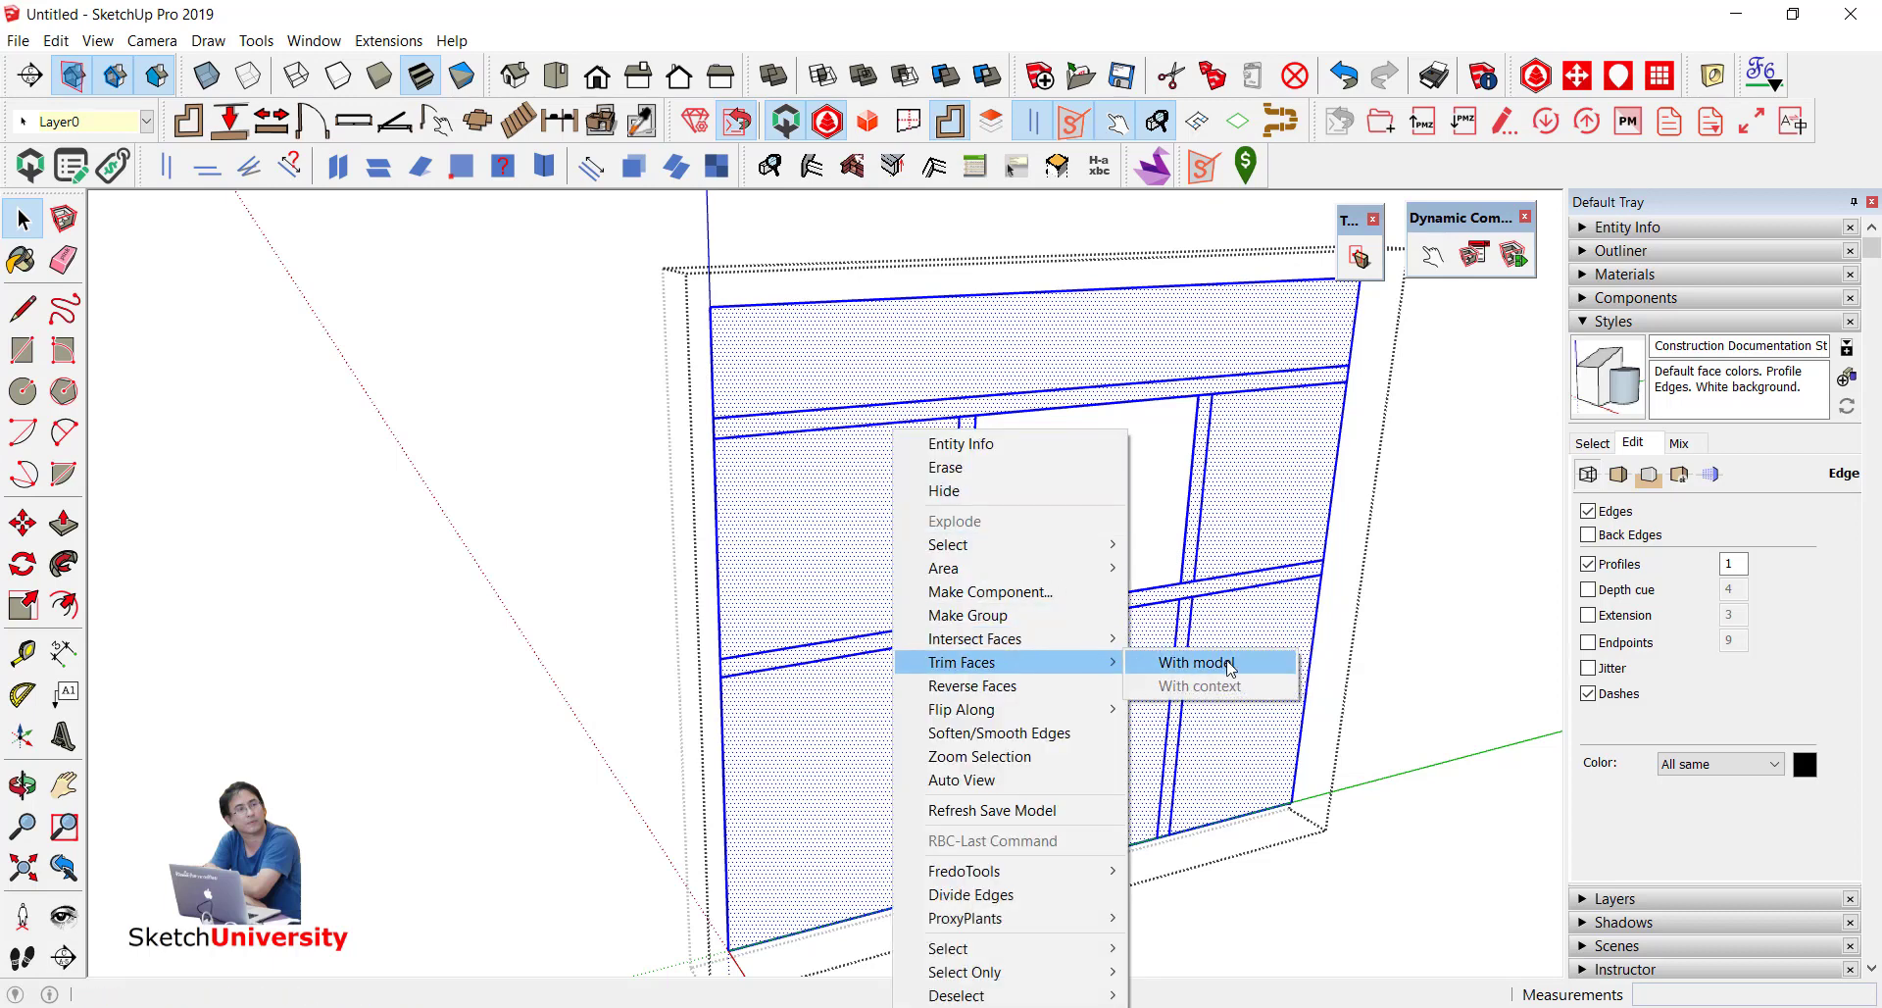
left_click(1230, 664)
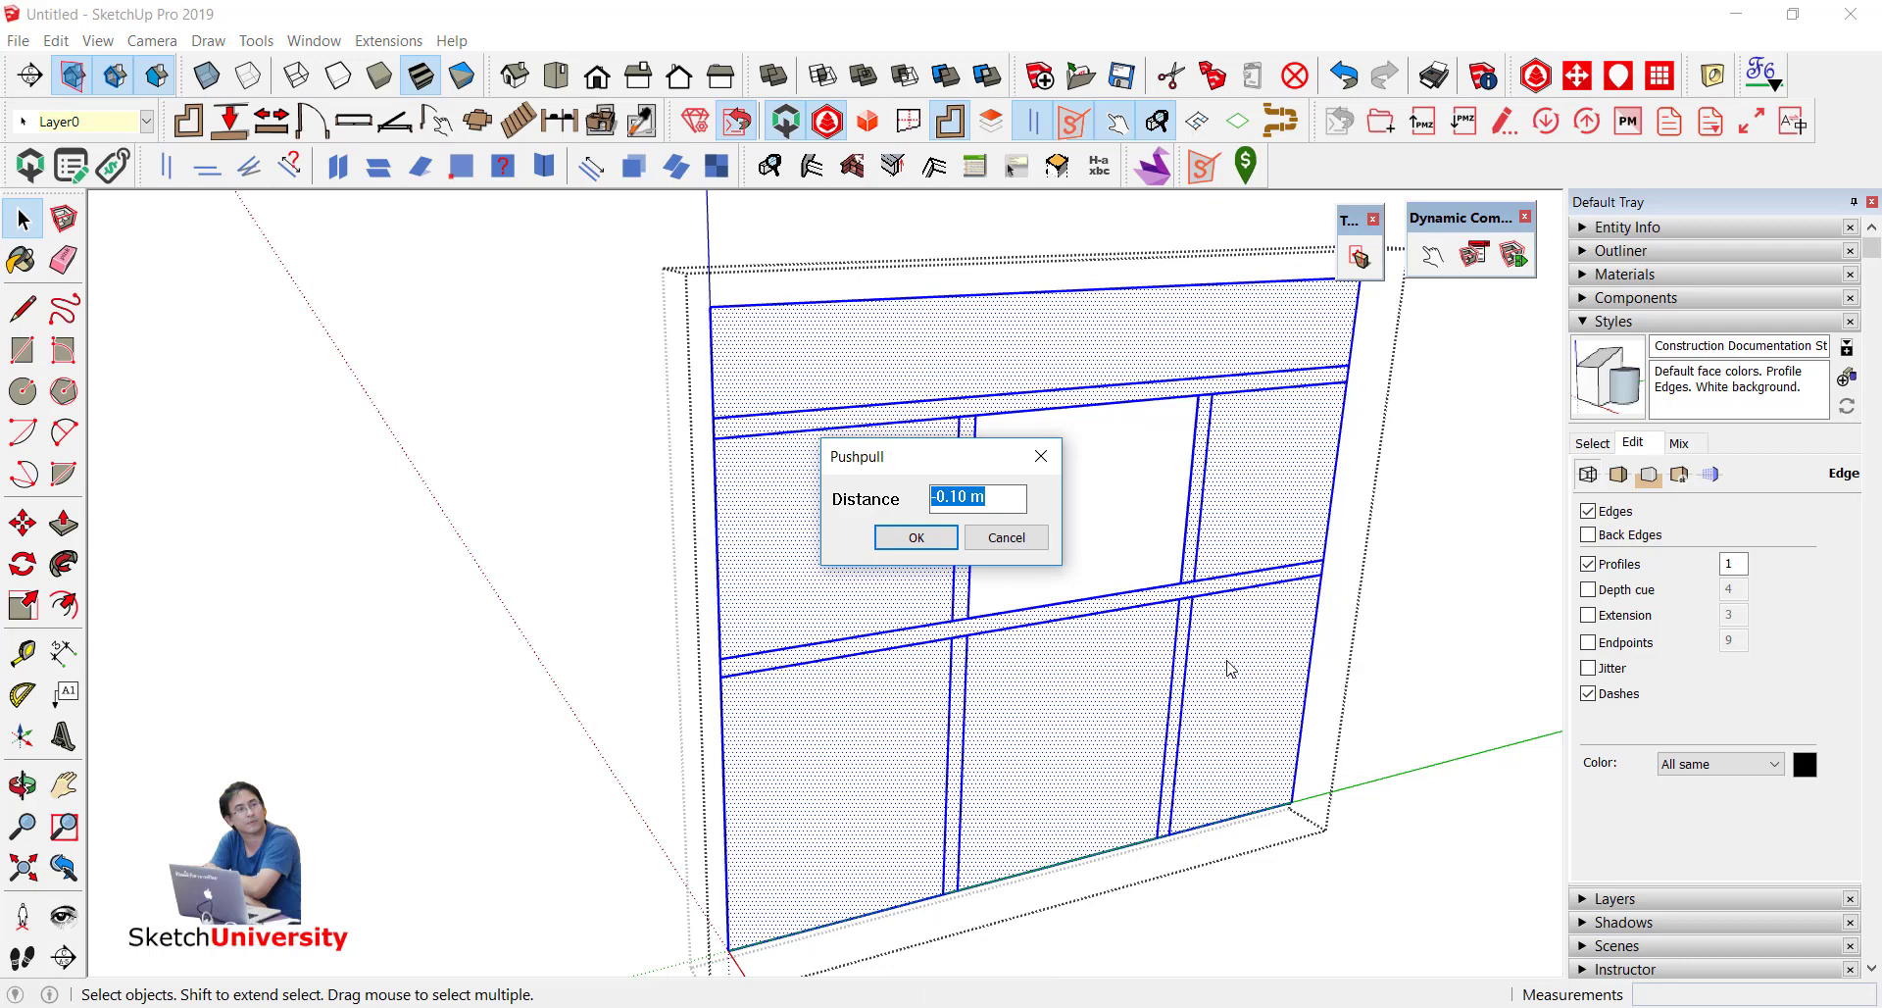
type("7cm")
key("Return")
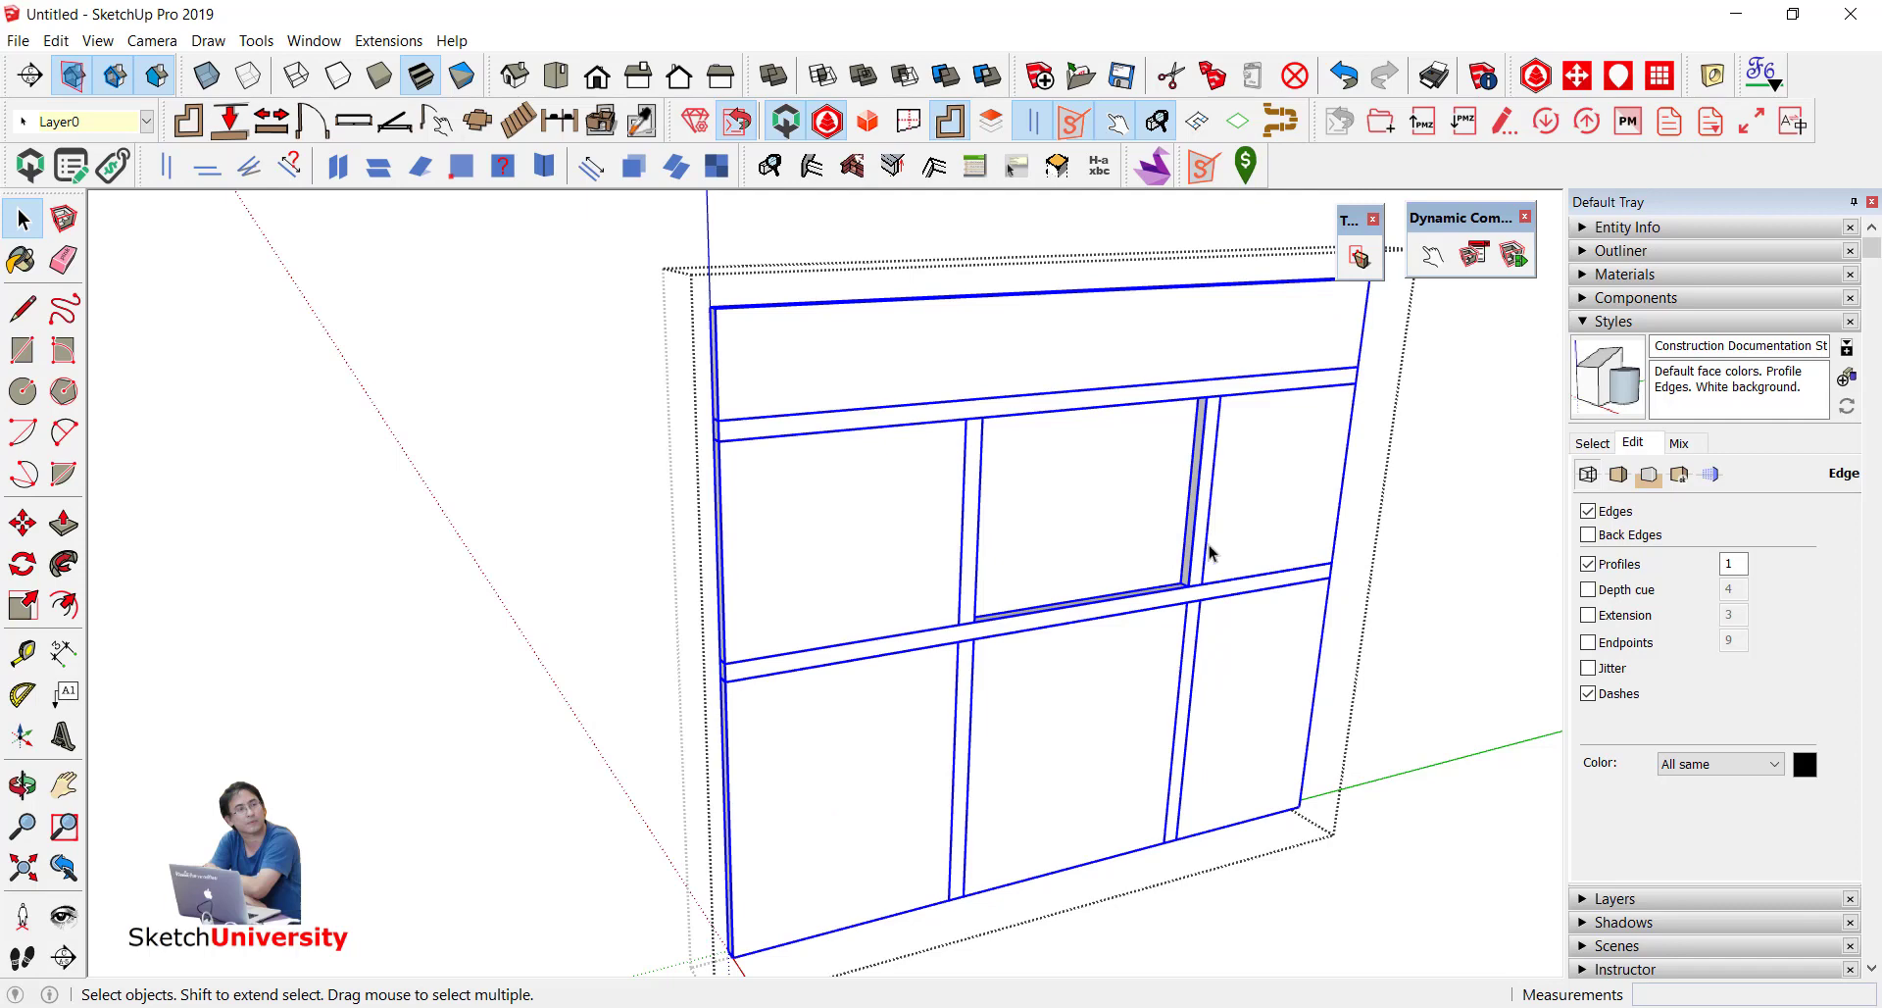
Step: Paint the wall's top band and surrounding panes with Brick Antique 01
left_click(861, 524)
key("b")
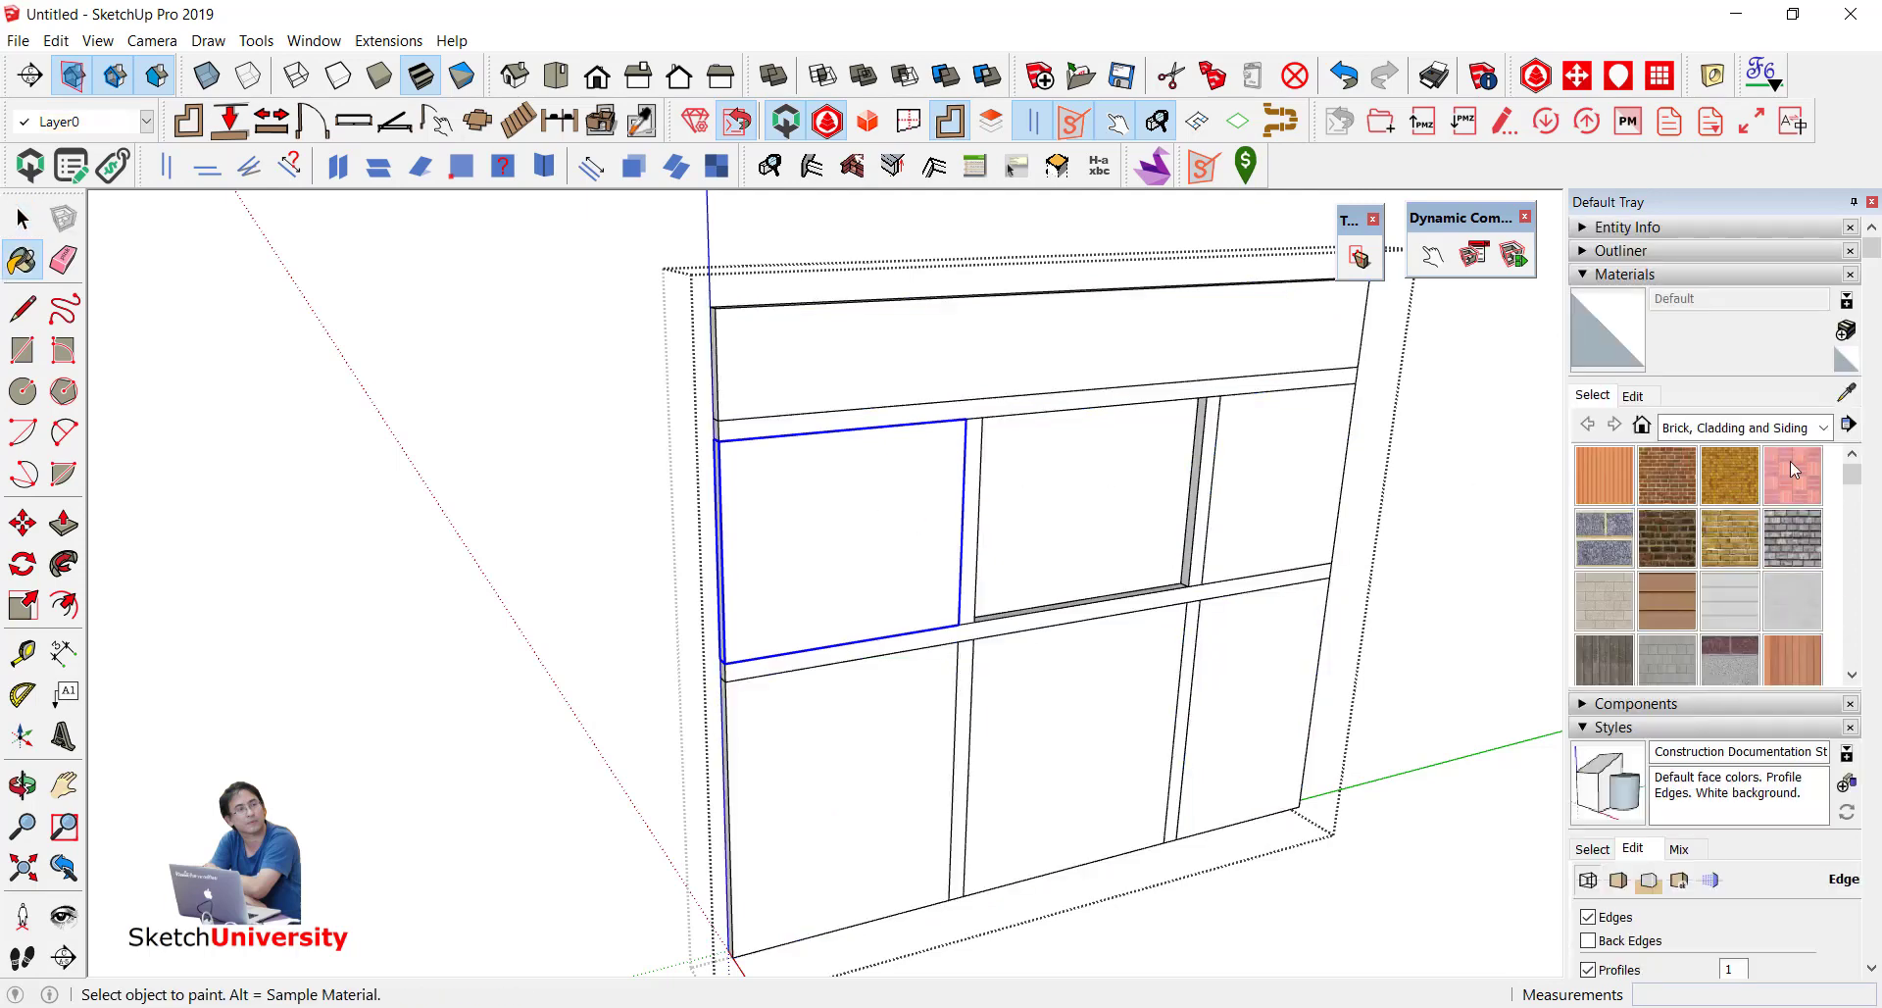
left_click(1663, 476)
left_click(1073, 345)
left_click(916, 480)
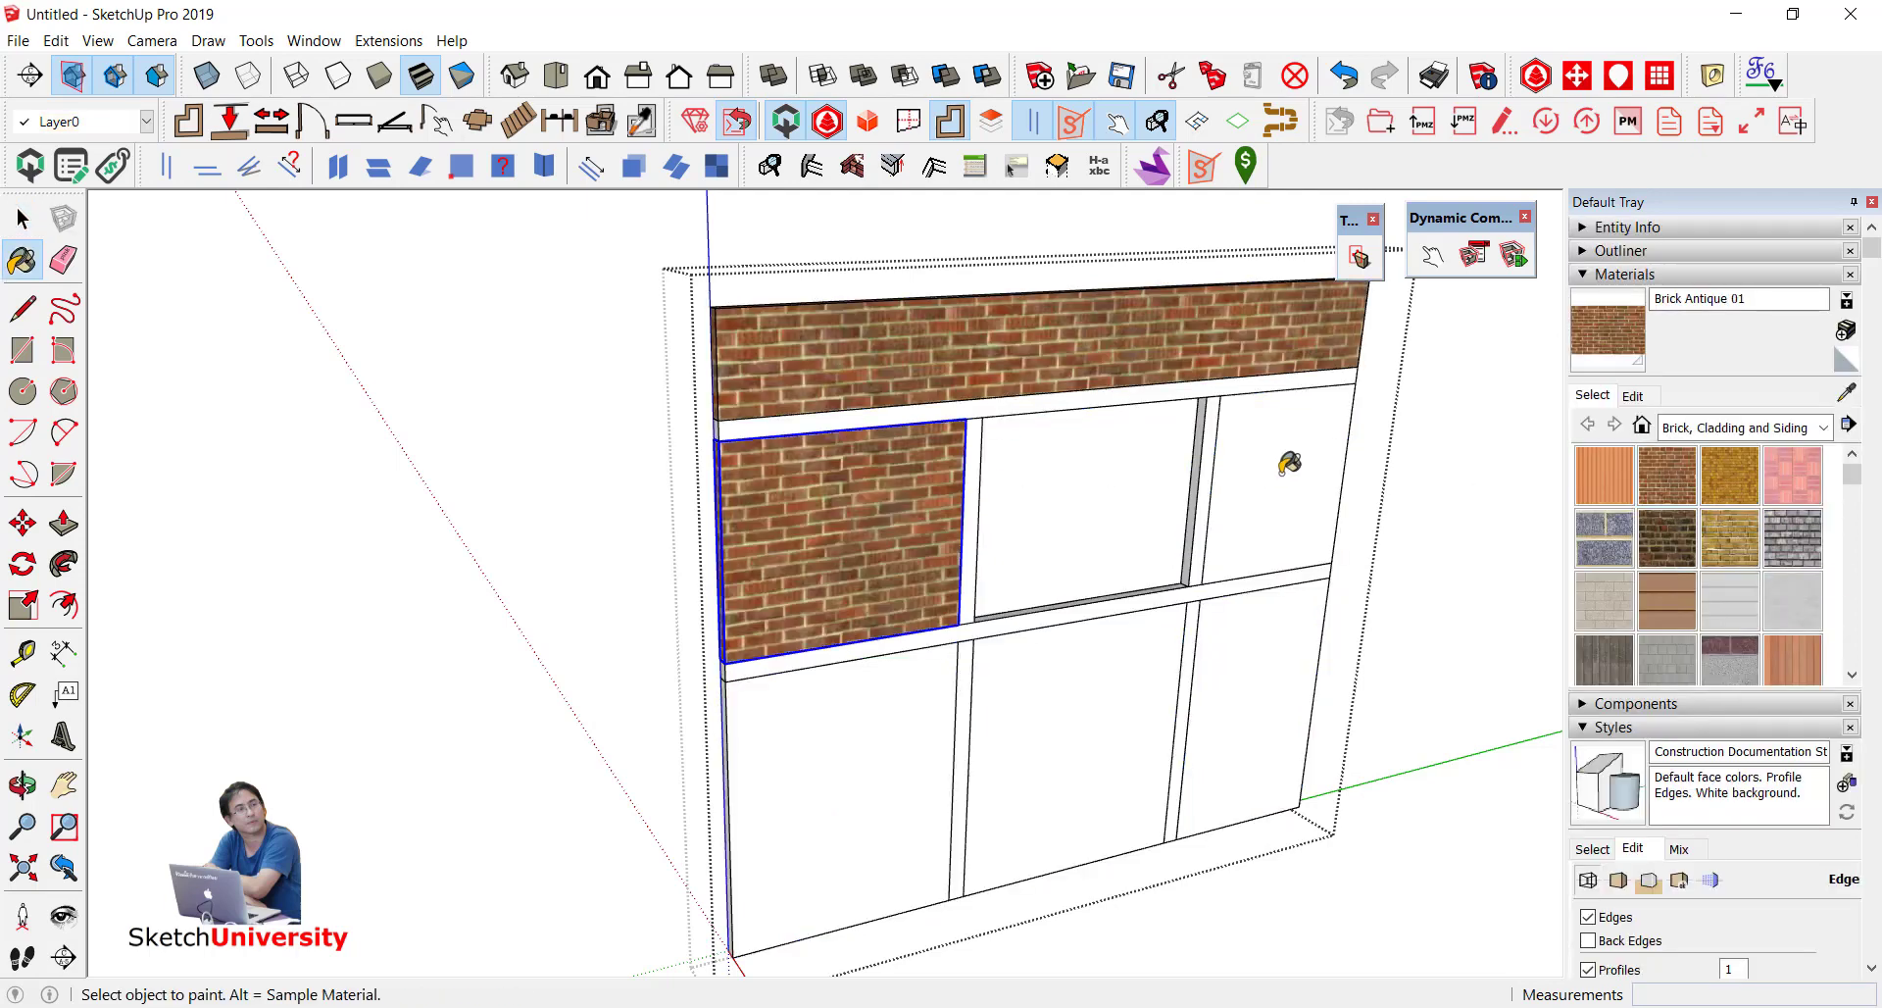
left_click(1286, 464)
left_click(1260, 616)
left_click(1148, 680)
left_click(902, 725)
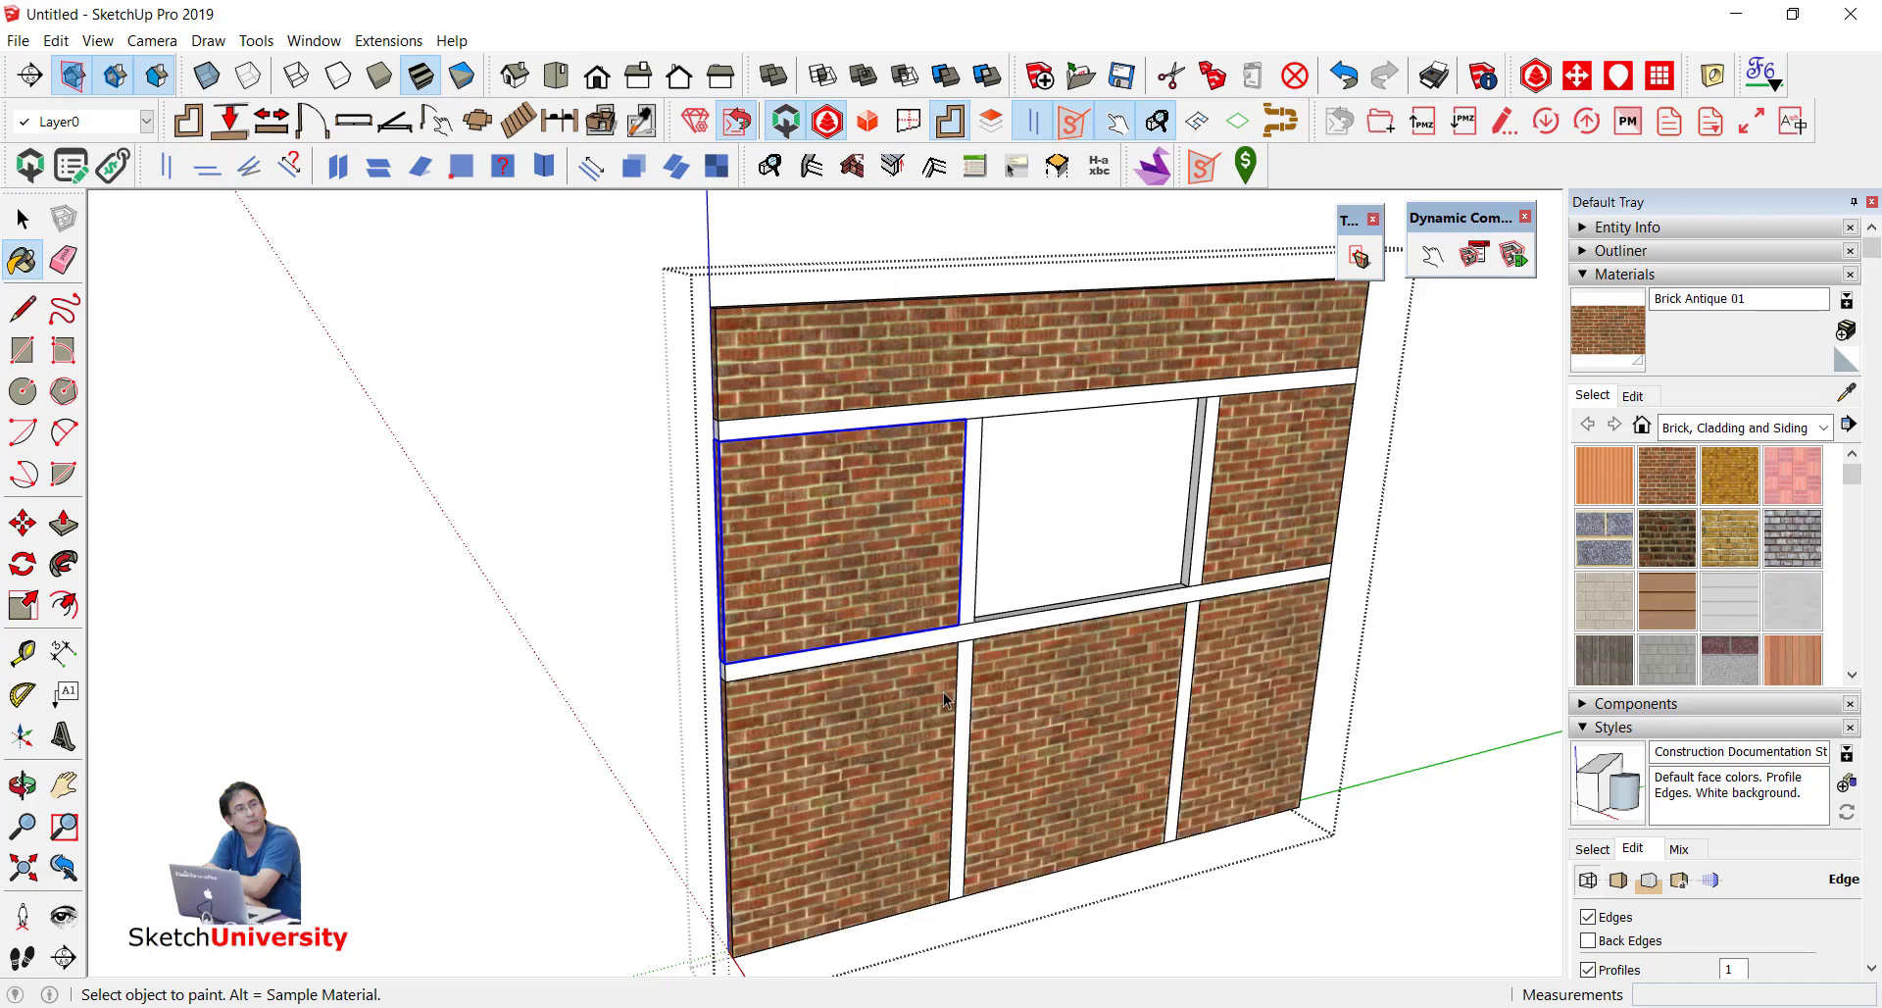
Step: Select the brick wall panel, abandon a move, and orbit out over the building
key("space")
left_click(1210, 727)
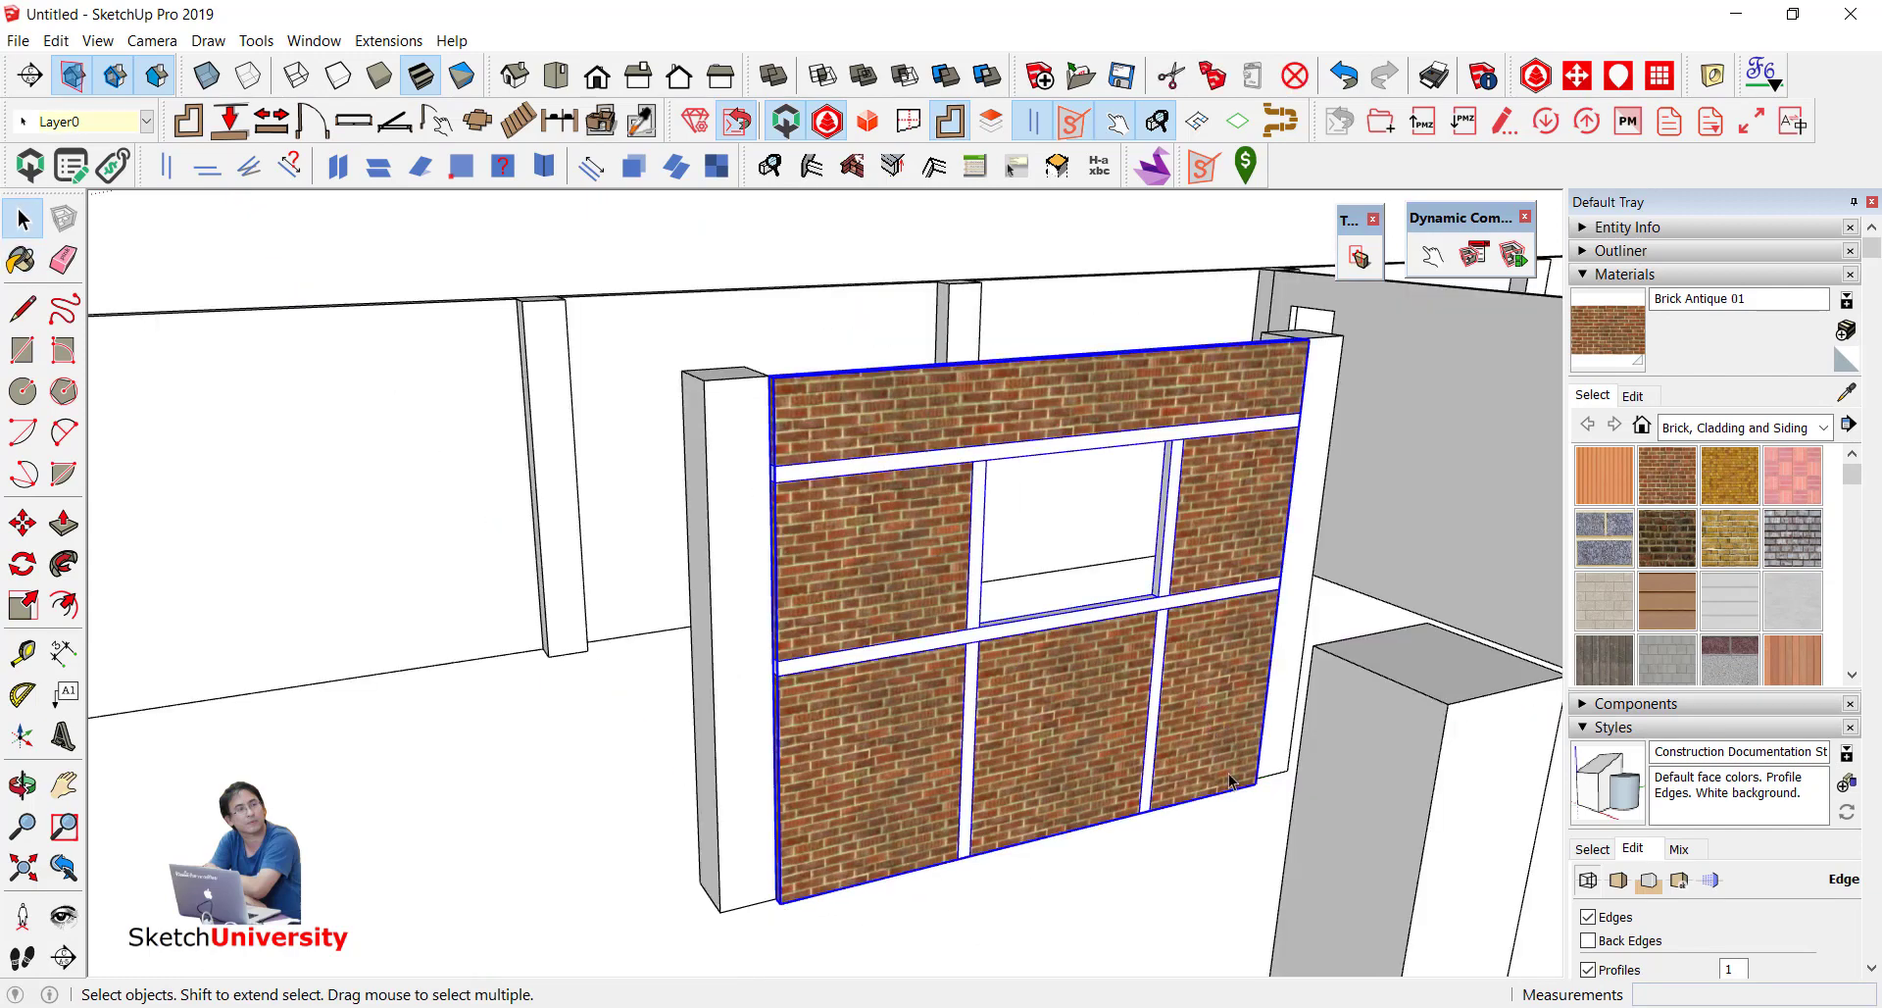
scroll(1225, 754, "up", 3)
scroll(1239, 776, "up", 3)
key("m")
left_click(1268, 782)
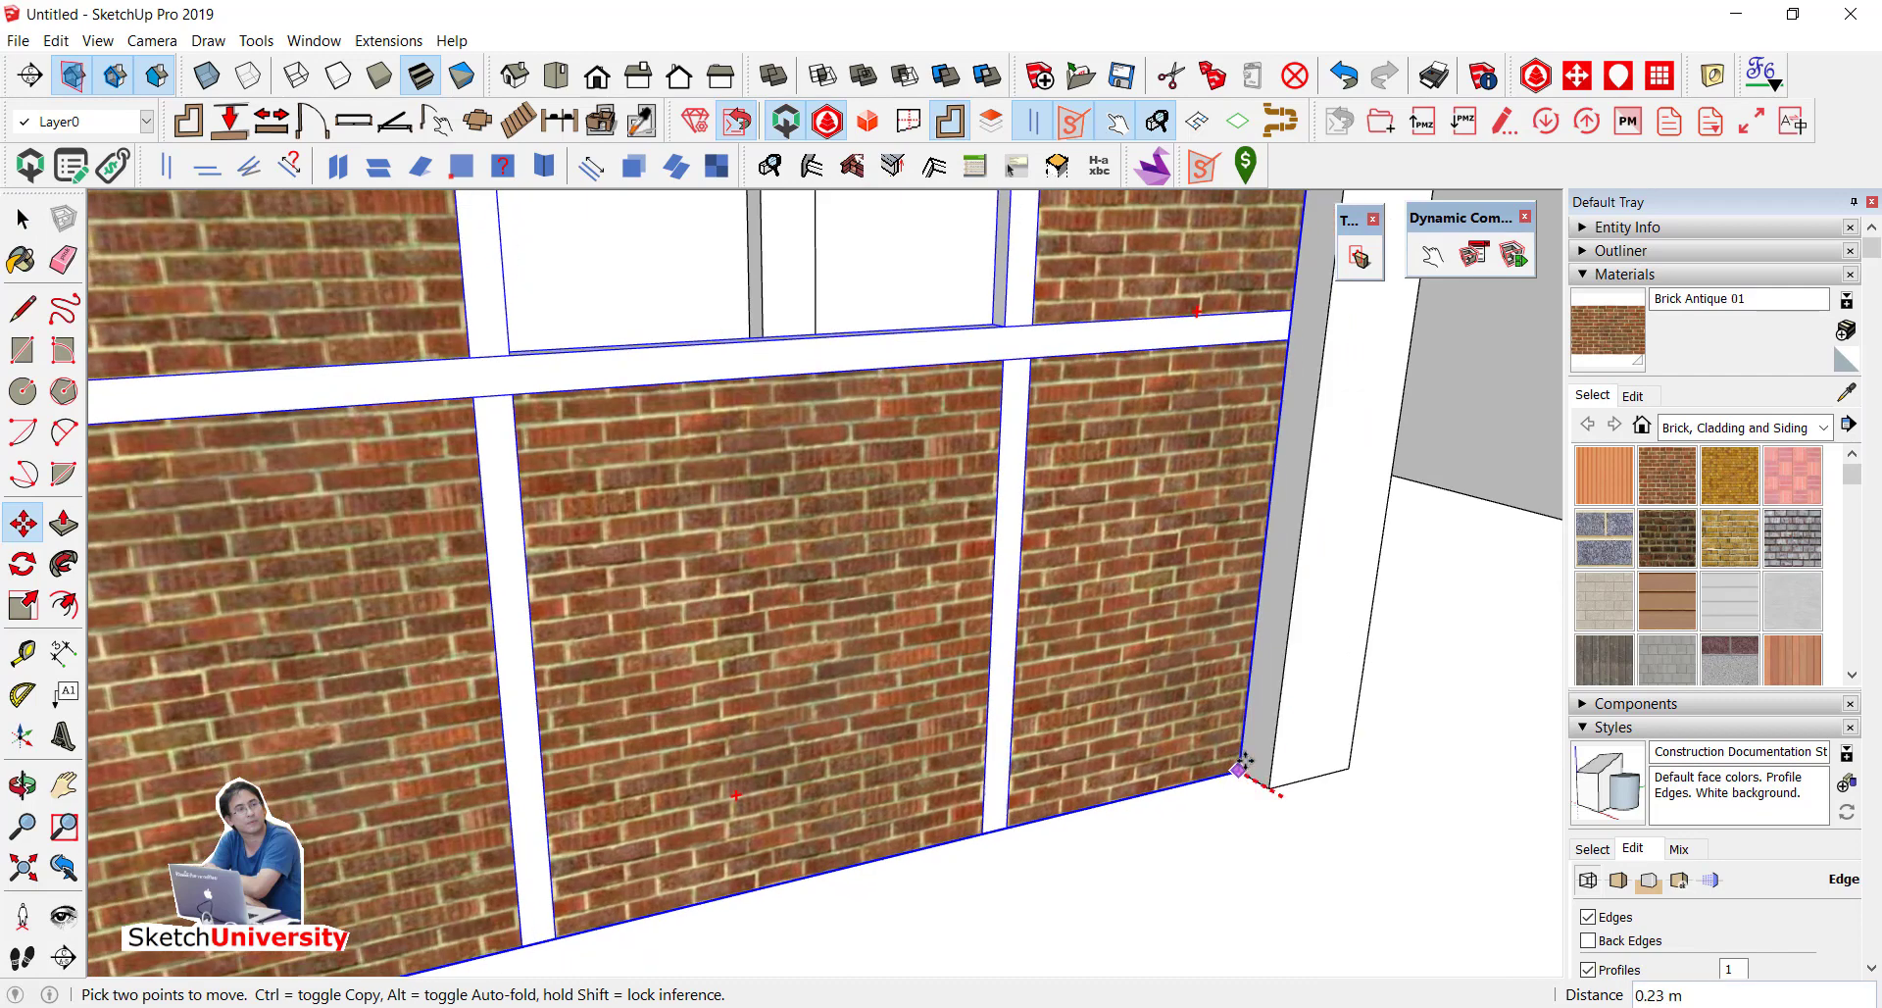
key("space")
scroll(902, 529, "down", 2)
scroll(852, 503, "down", 3)
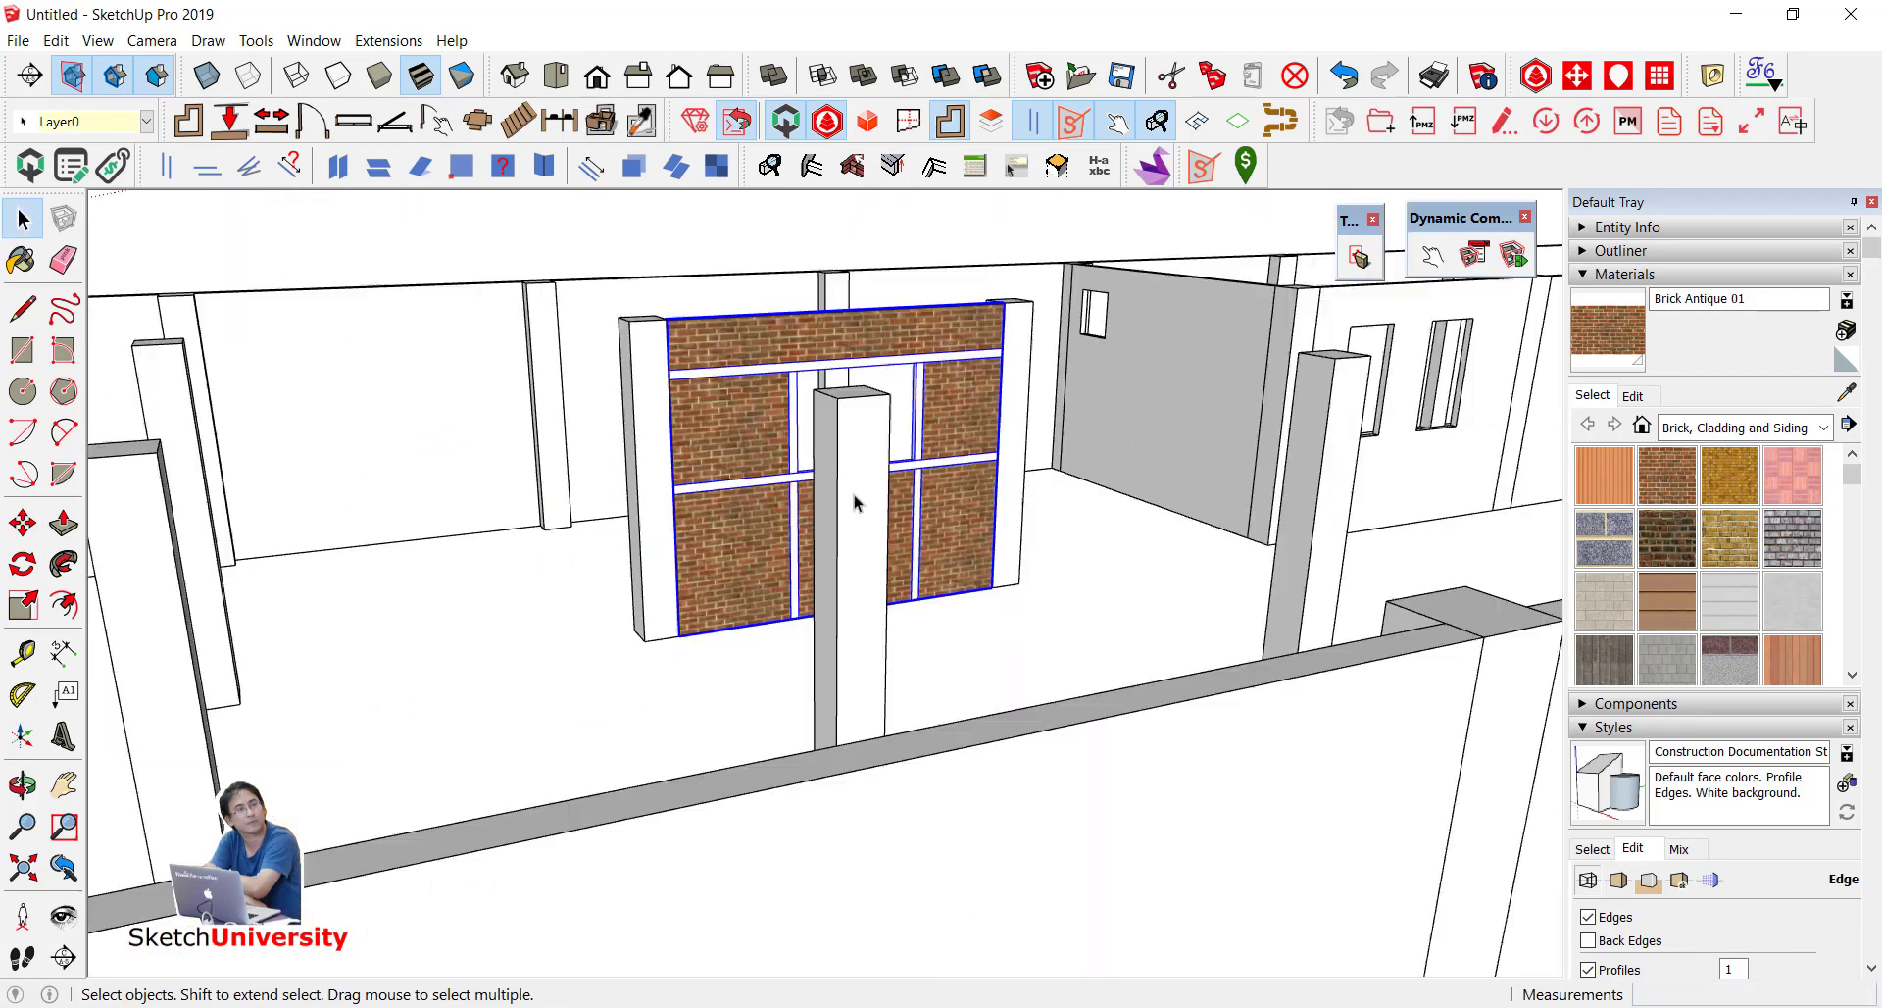
scroll(852, 504, "down", 3)
scroll(591, 516, "down", 2)
mouse_move(591, 517)
middle_mouse_down()
mouse_move(754, 591)
mouse_move(731, 750)
mouse_move(1078, 663)
mouse_move(1078, 596)
mouse_move(1041, 610)
middle_mouse_up()
left_click(731, 751)
scroll(1057, 635, "down", 2)
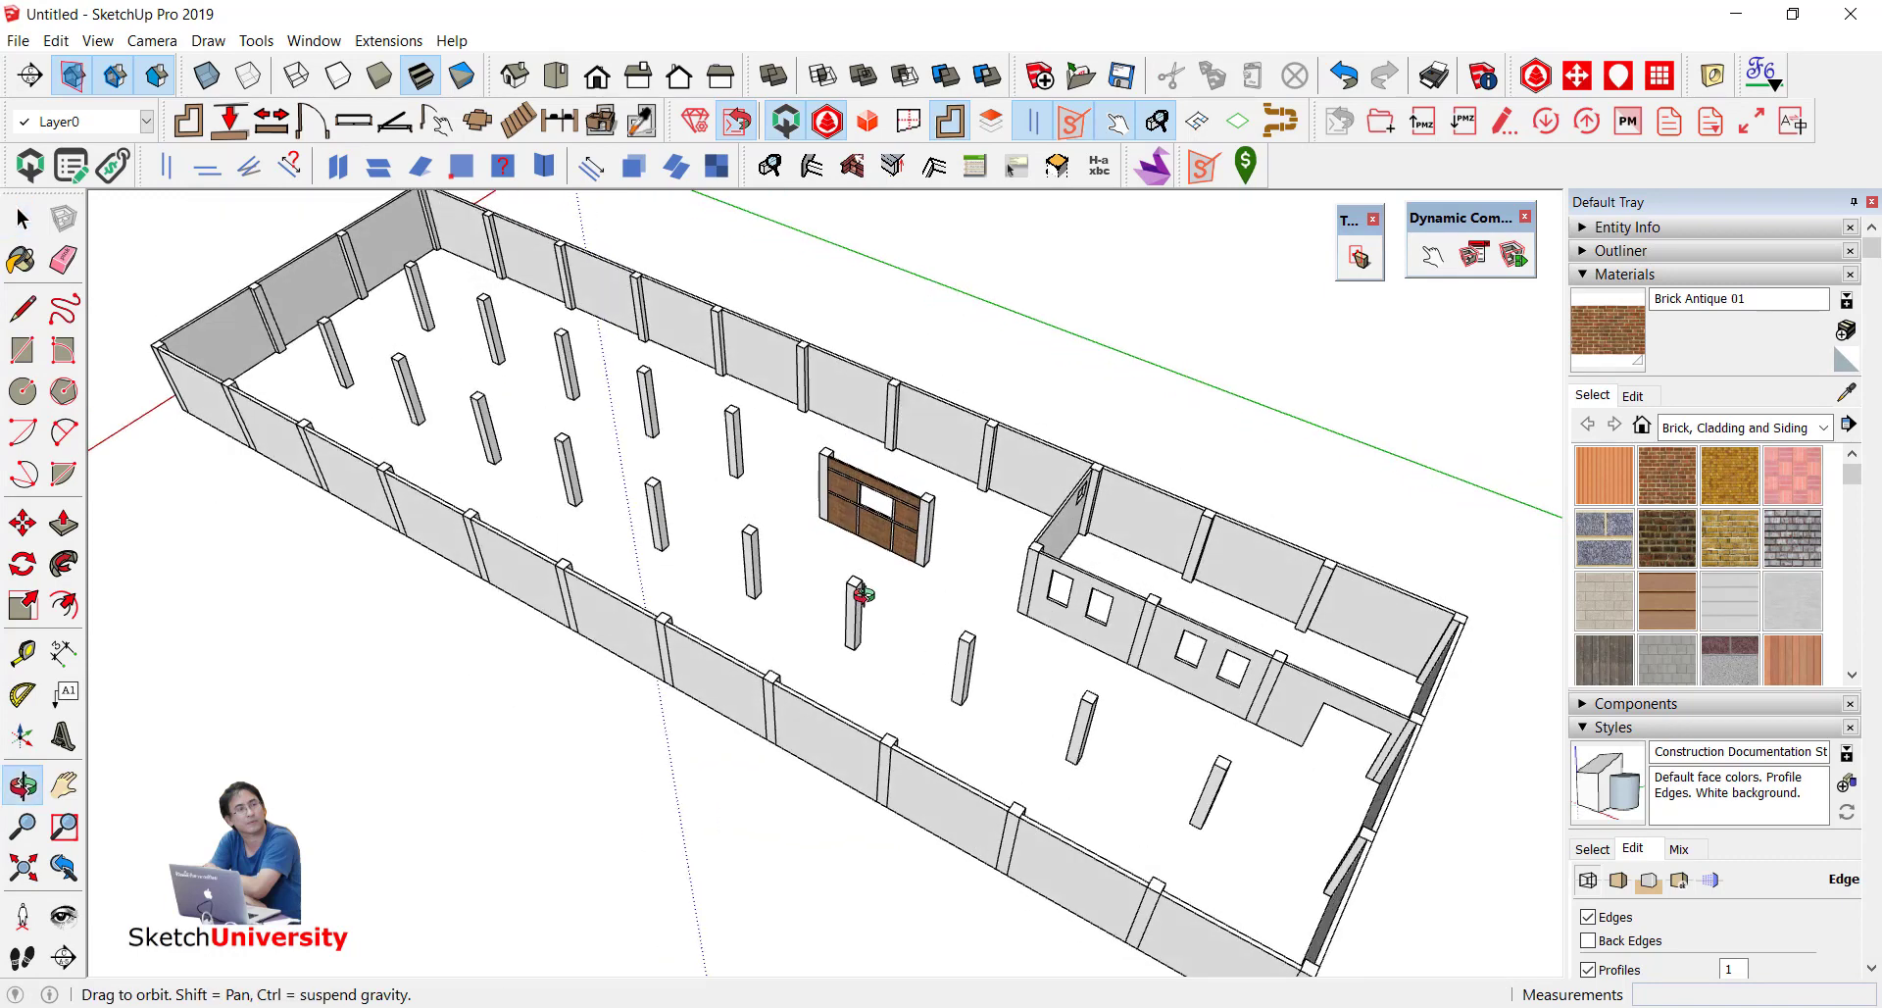
Step: Copy the right-hand room group to the far wall corner using Move with Ctrl
left_click(1053, 615)
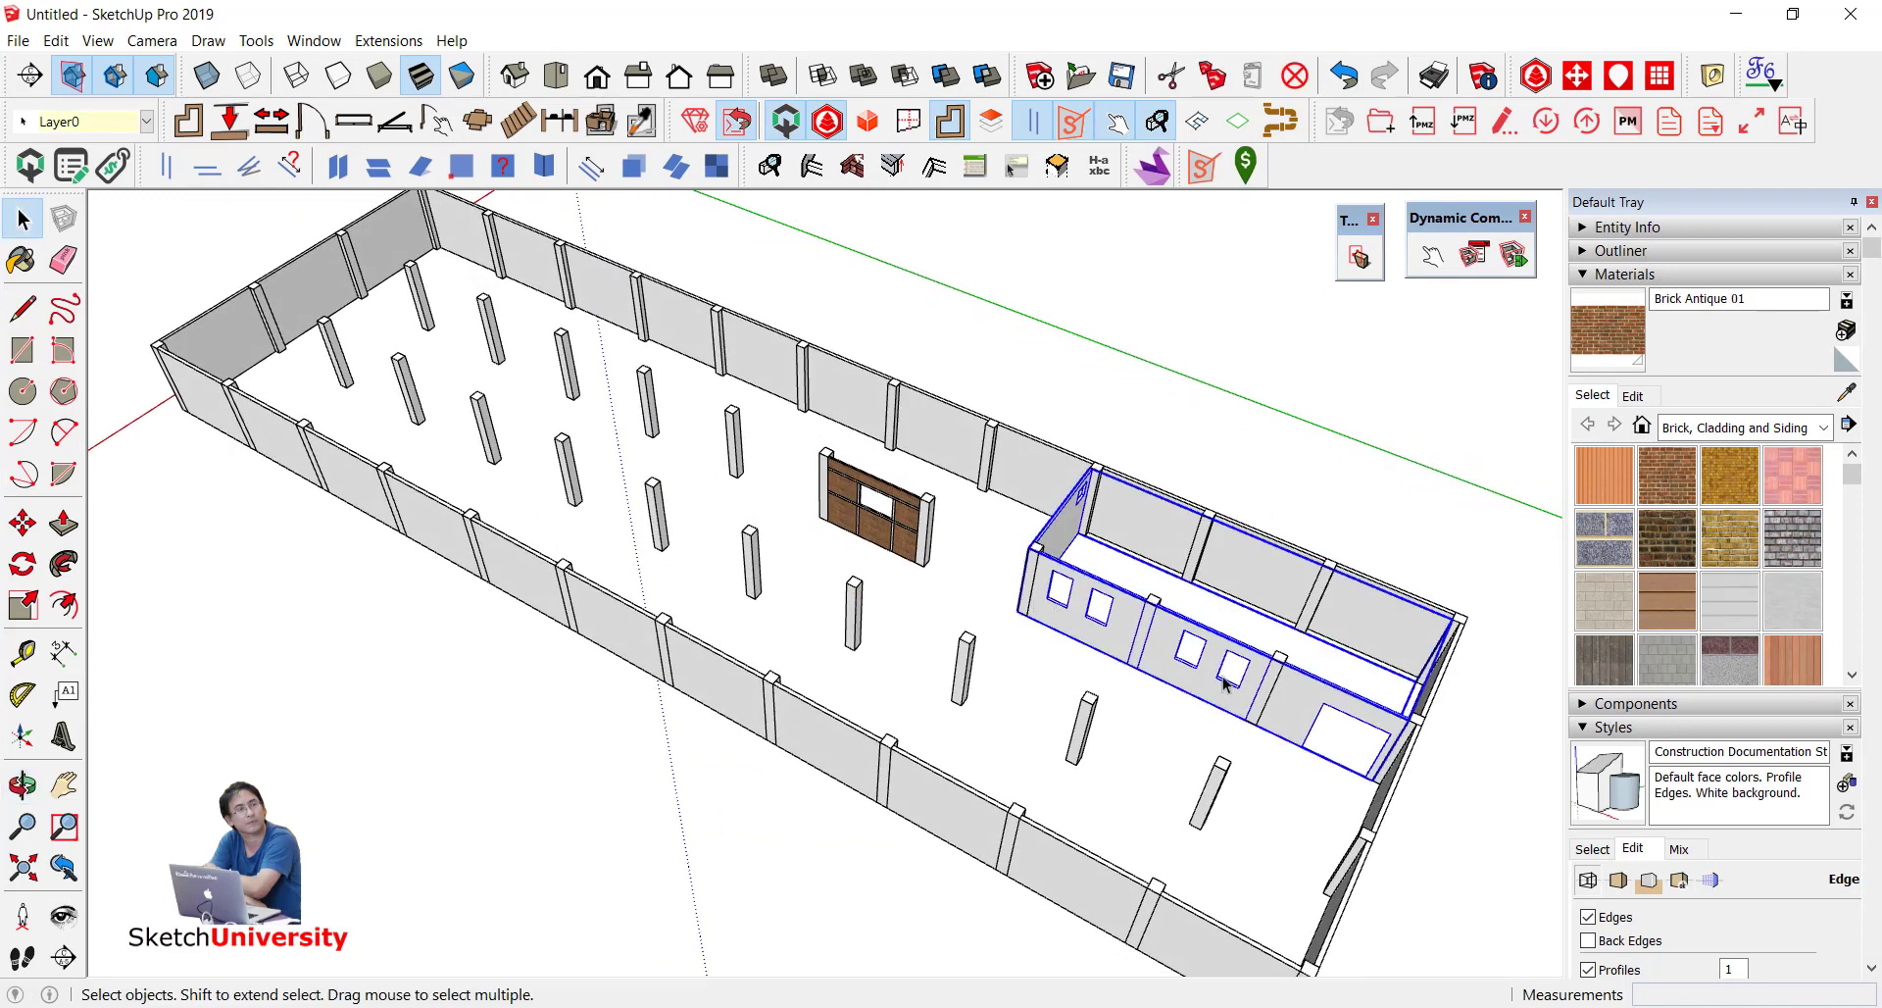
scroll(1274, 754, "up", 2)
scroll(1274, 754, "up", 2)
scroll(910, 534, "up", 2)
key("m")
scroll(906, 562, "up", 2)
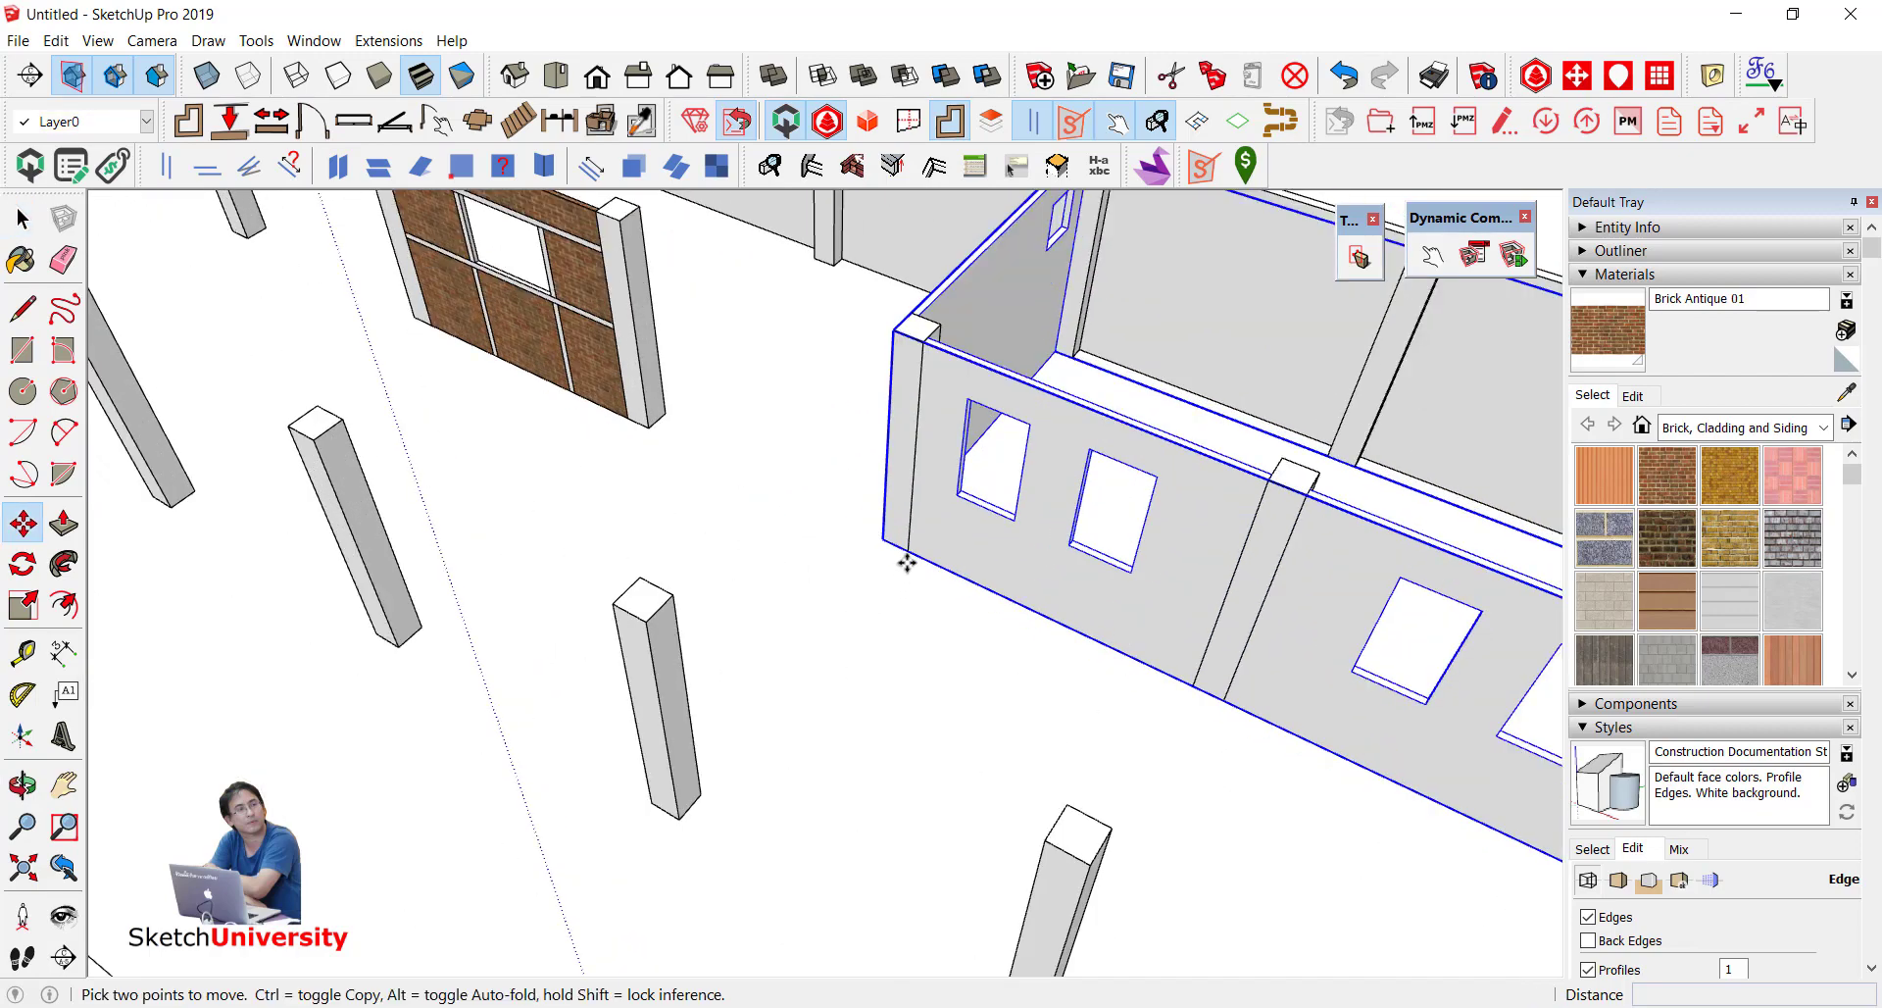
left_click(1385, 653)
key("ctrl")
scroll(1386, 652, "down", 5)
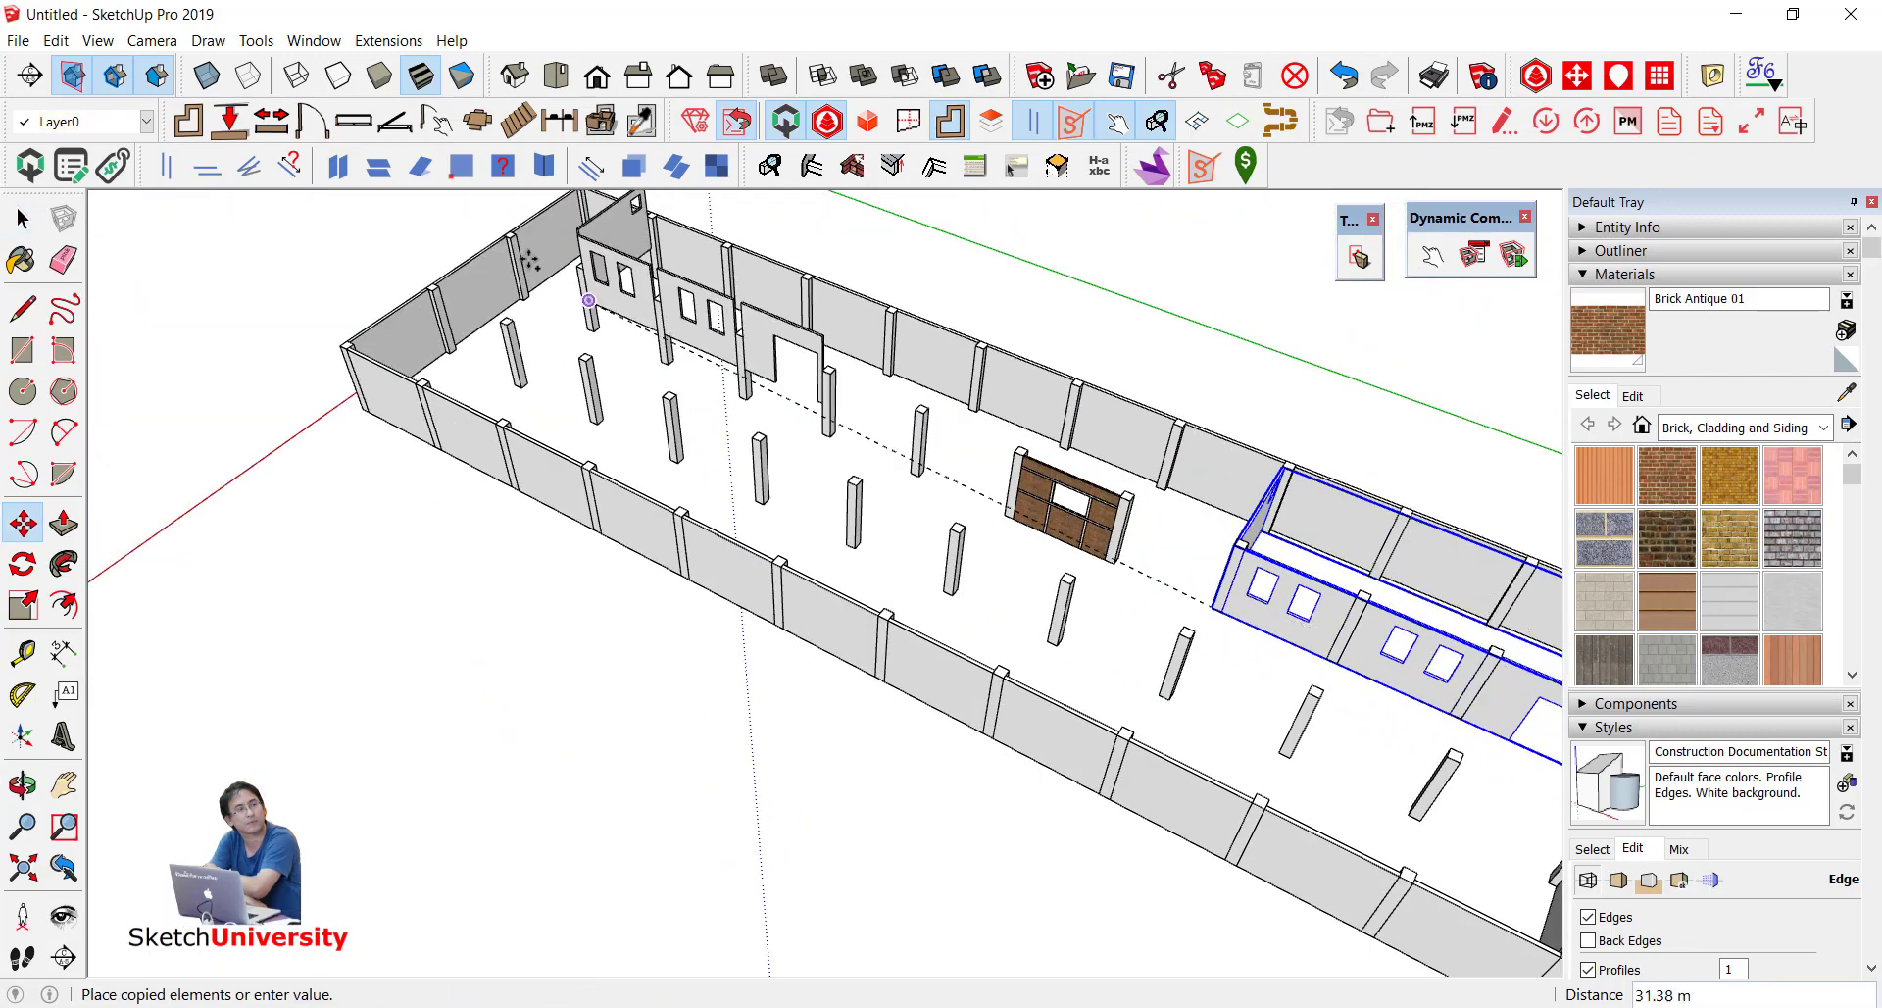
scroll(588, 300, "up", 3)
scroll(546, 294, "up", 3)
scroll(588, 372, "up", 1)
left_click(643, 425)
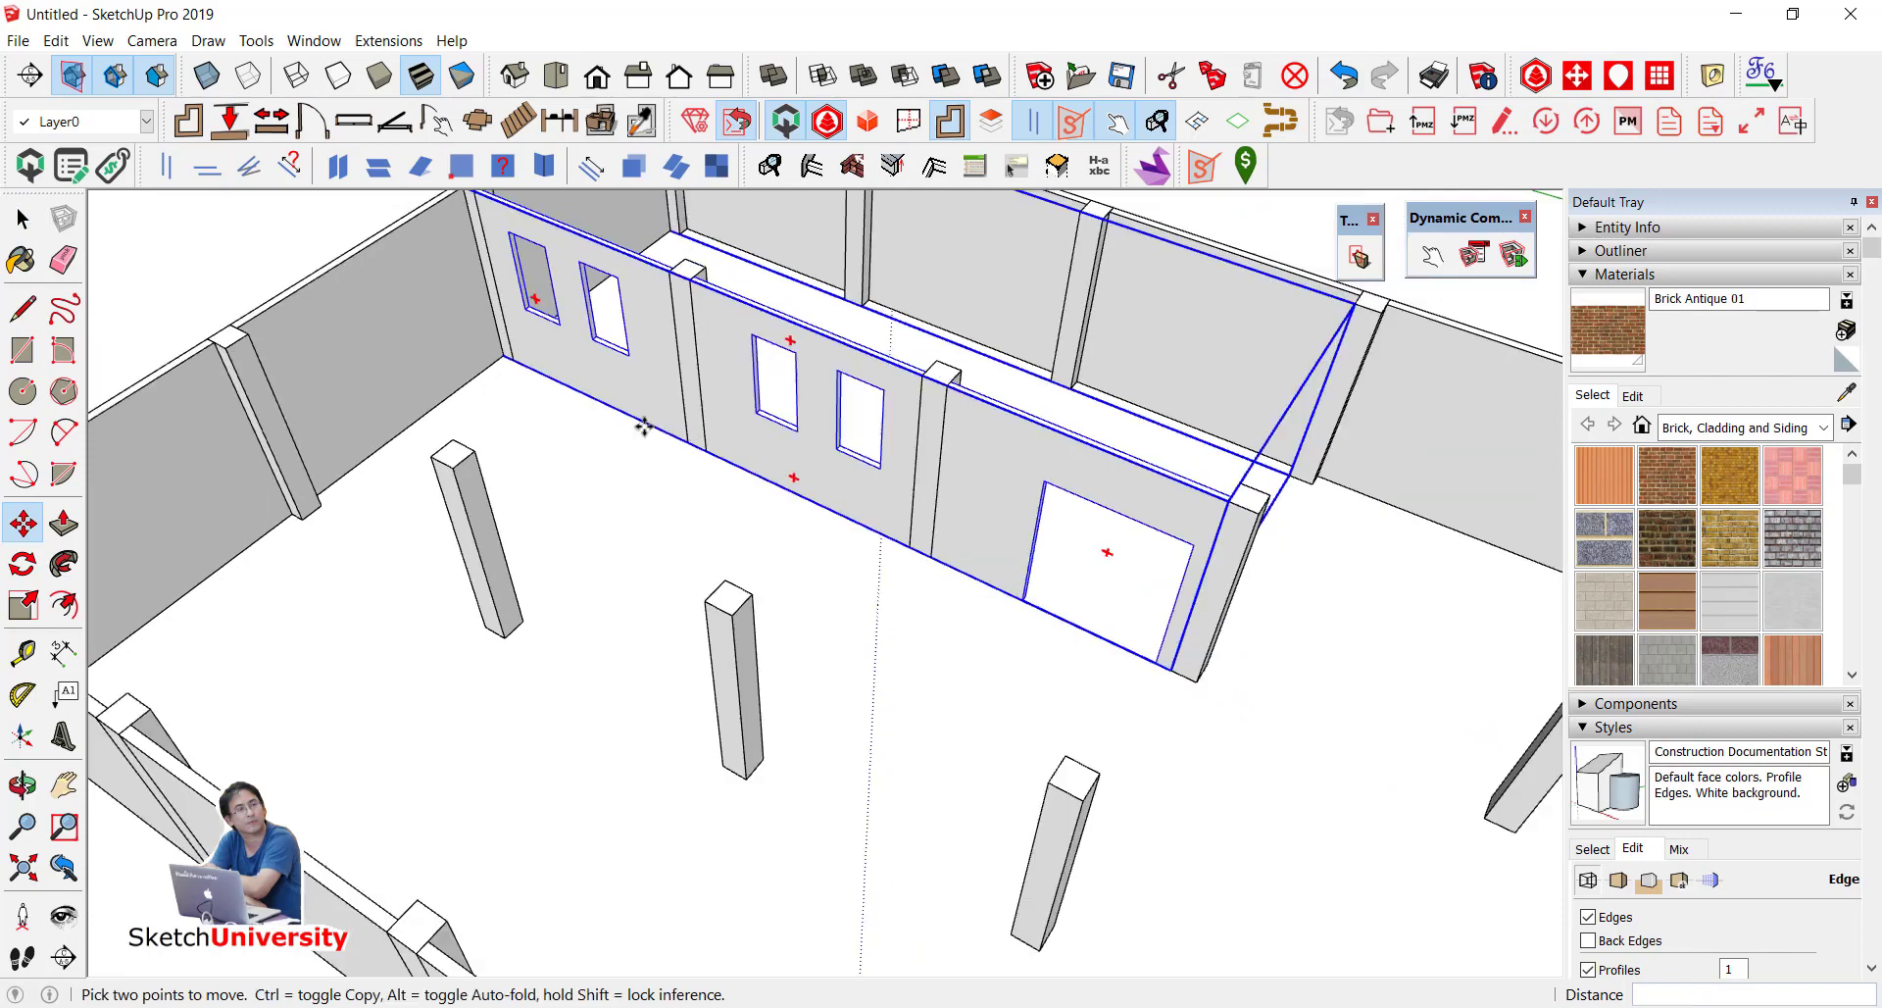
scroll(643, 425, "down", 3)
scroll(666, 392, "down", 3)
key("space")
scroll(689, 362, "down", 1)
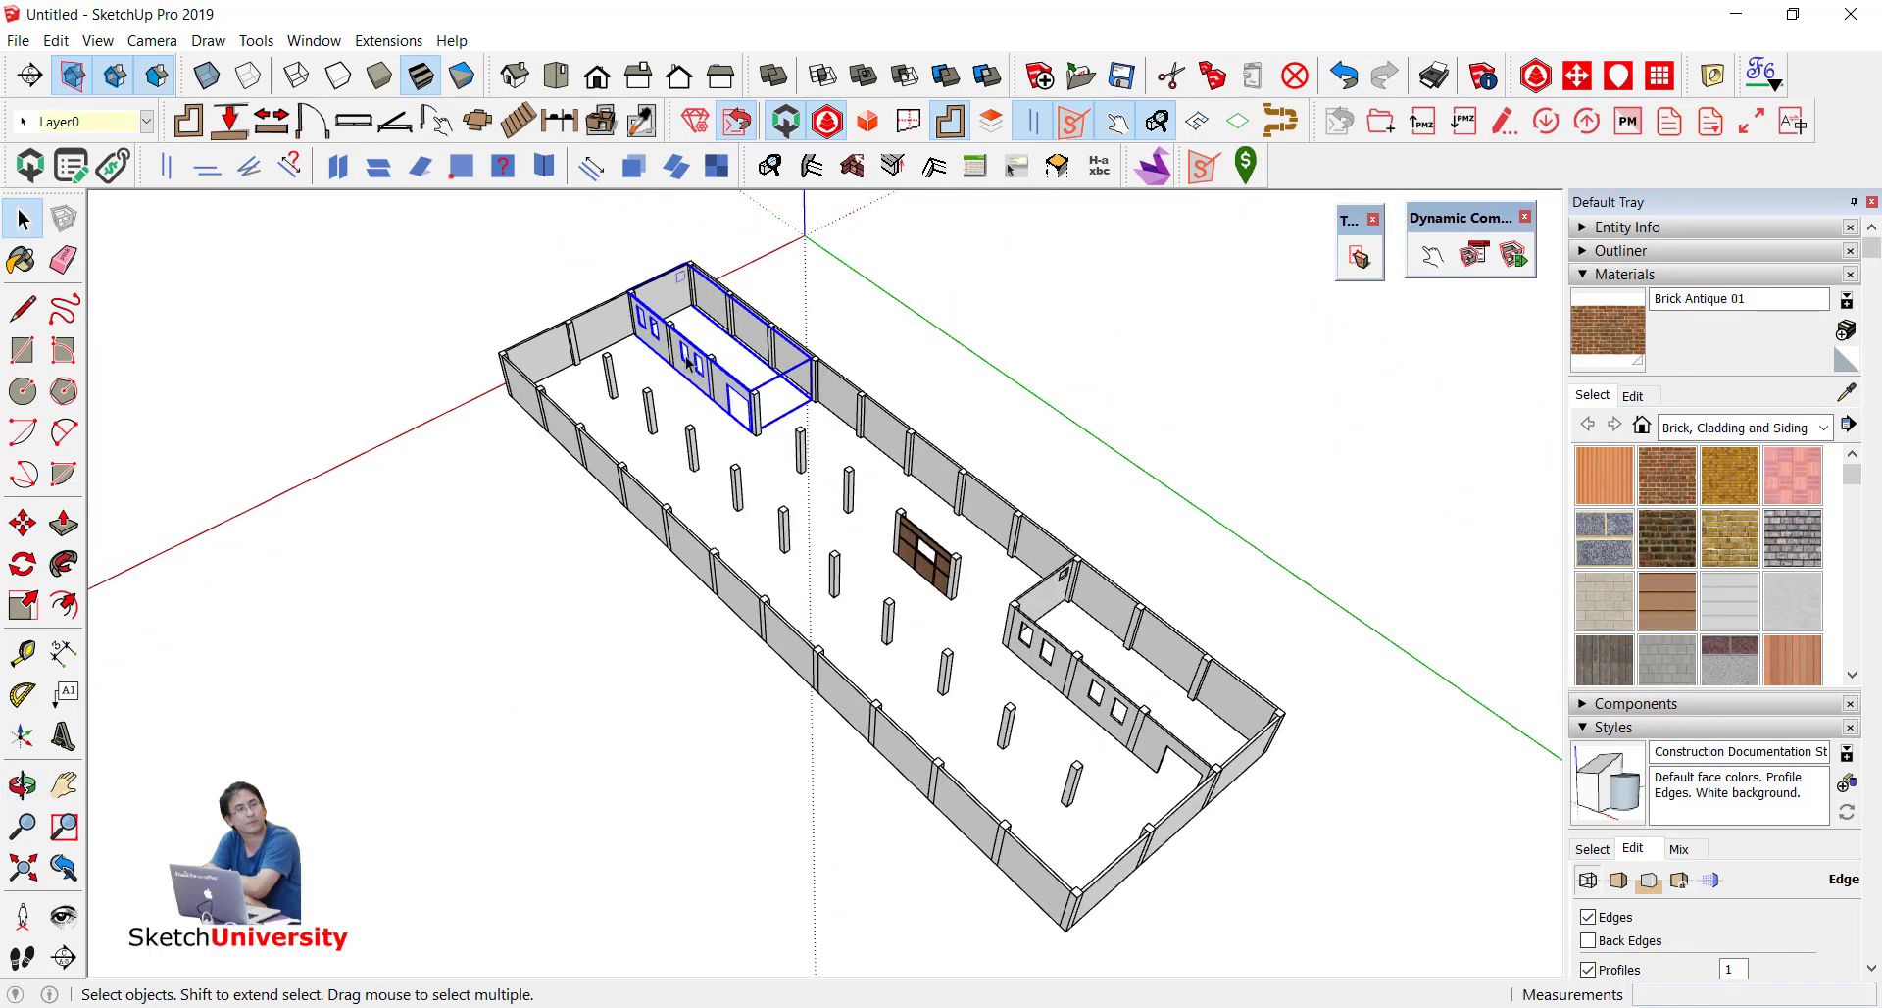
left_click(943, 431)
Step: Try mirroring the copied room on the green axis with Scale, then cancel after the warning
scroll(778, 409, "up", 2)
scroll(680, 389, "up", 2)
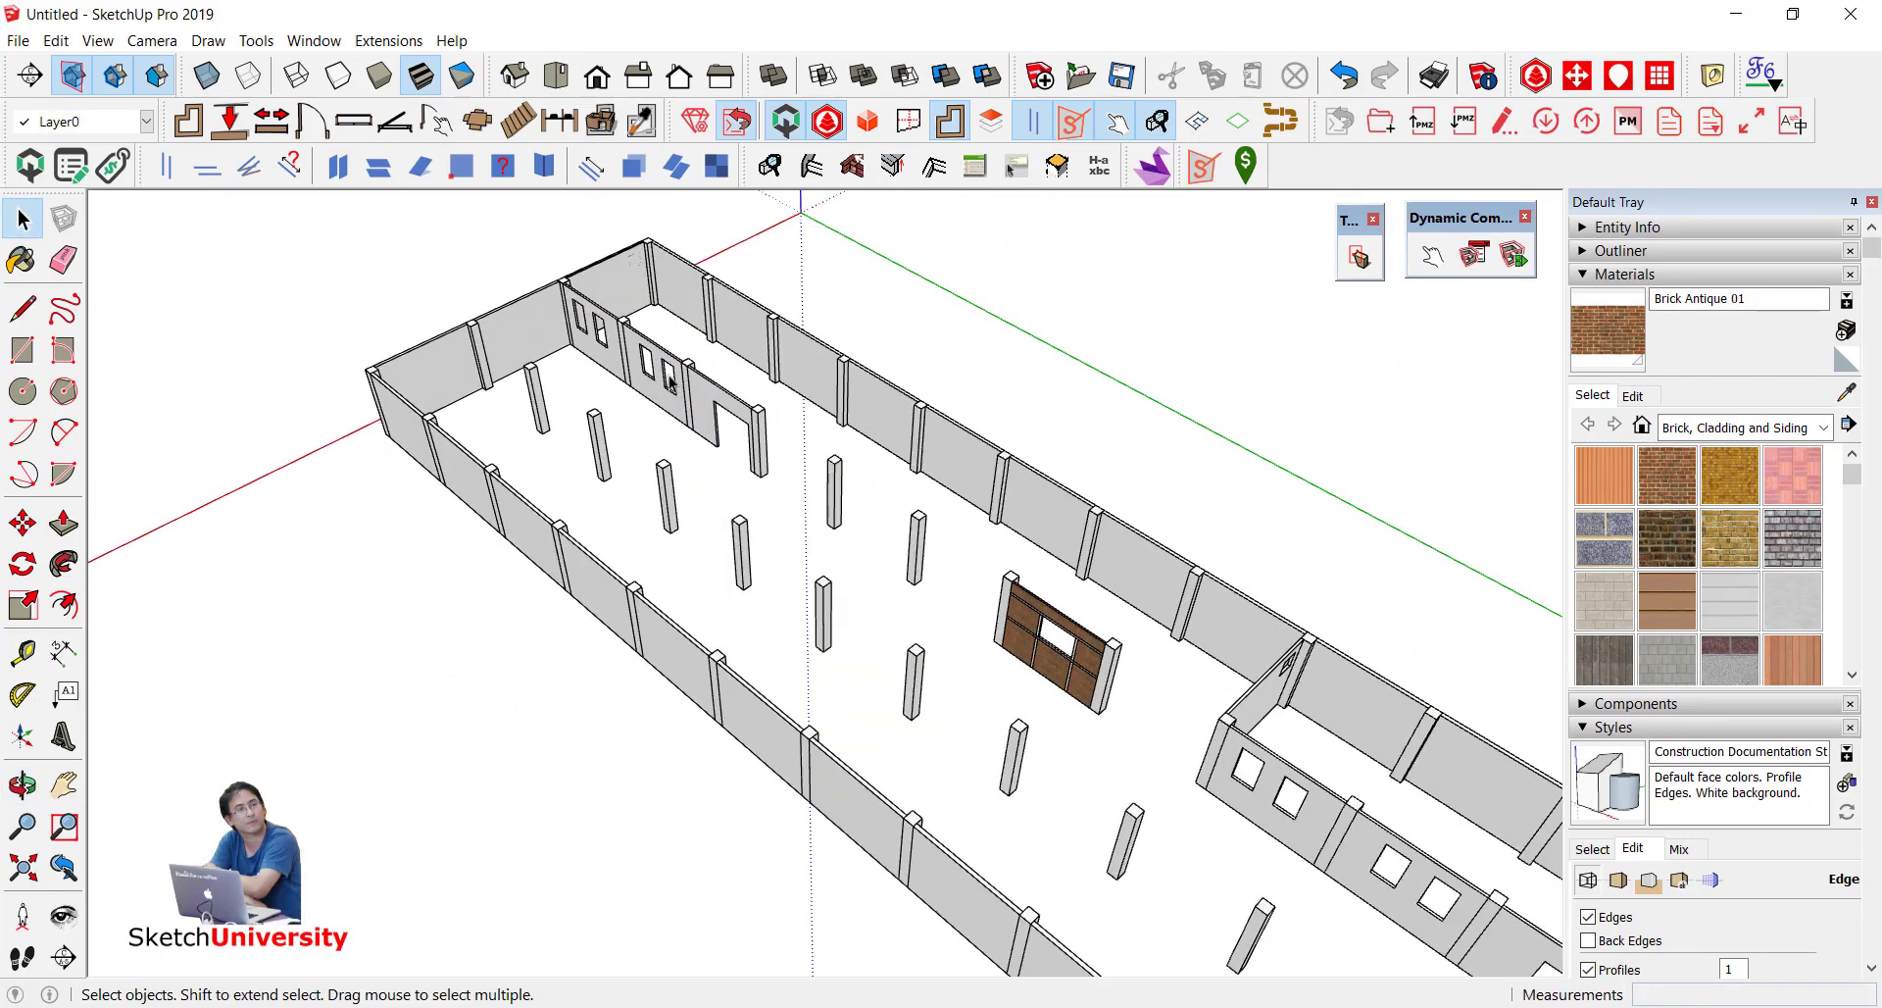
left_click(670, 383)
scroll(670, 383, "up", 1)
scroll(647, 333, "up", 2)
scroll(627, 303, "up", 1)
key("s")
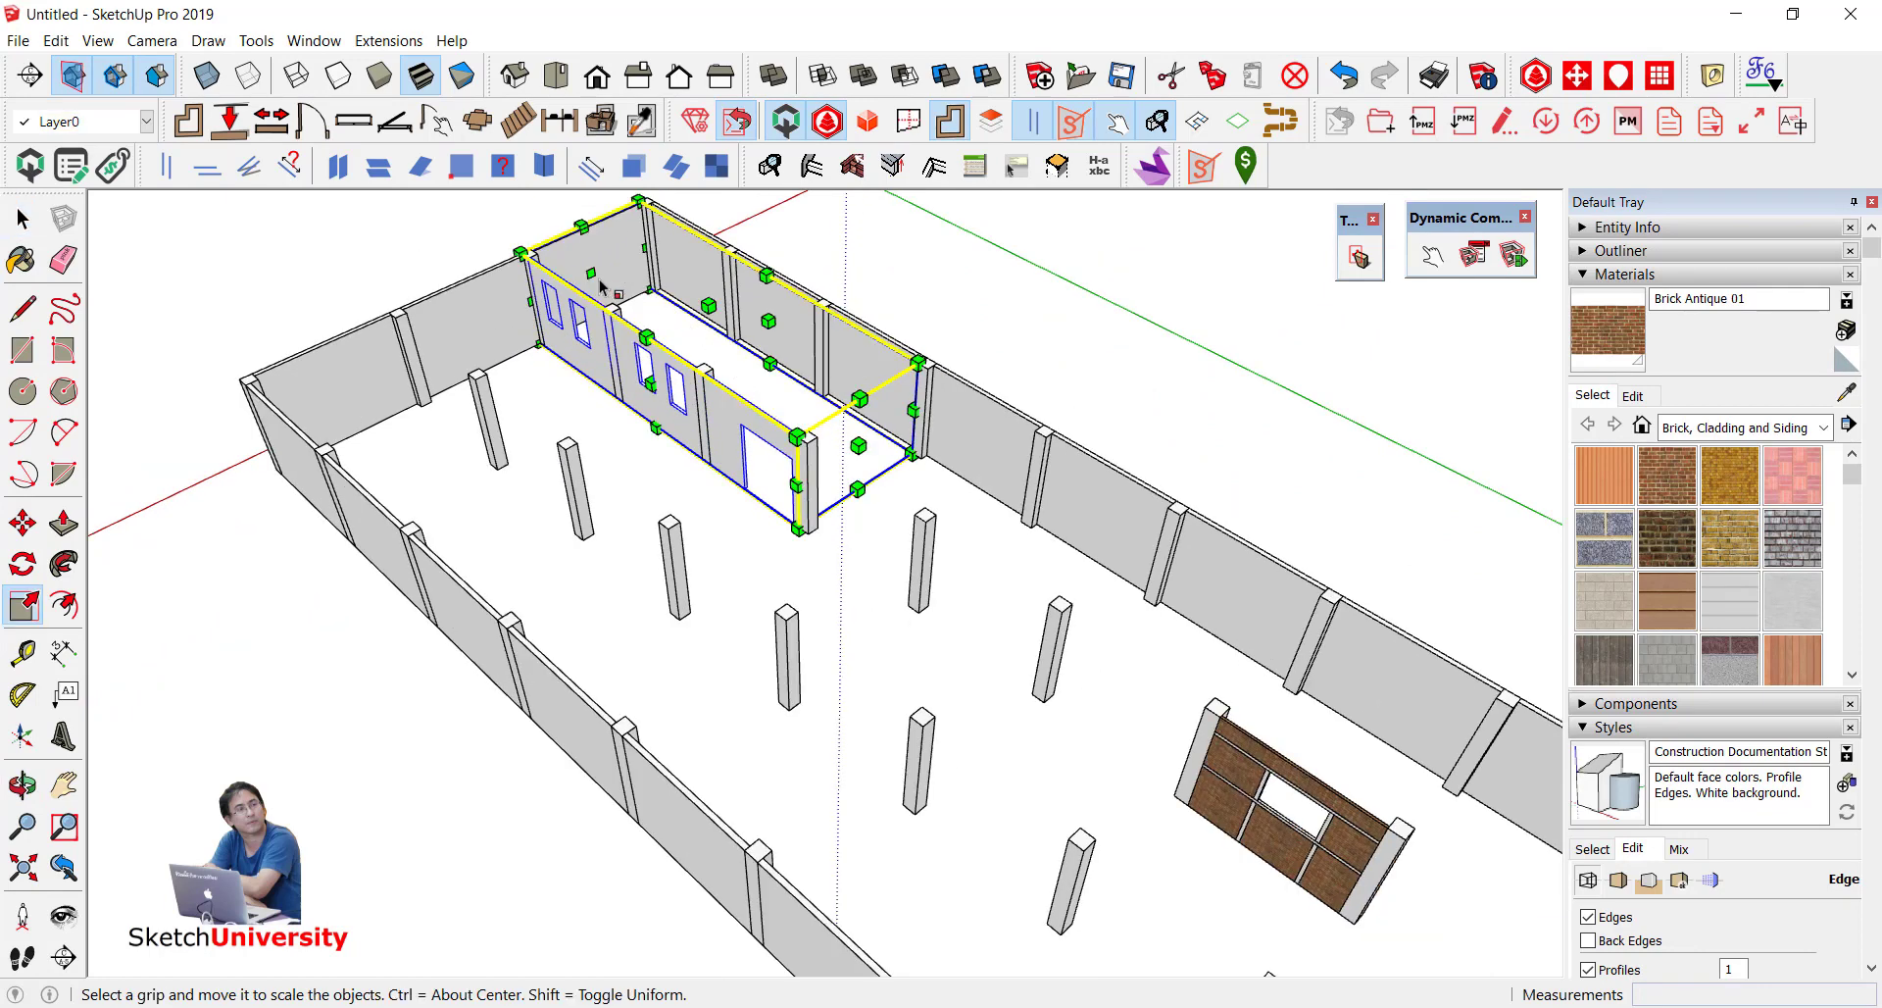
left_click_drag(600, 282, 980, 529)
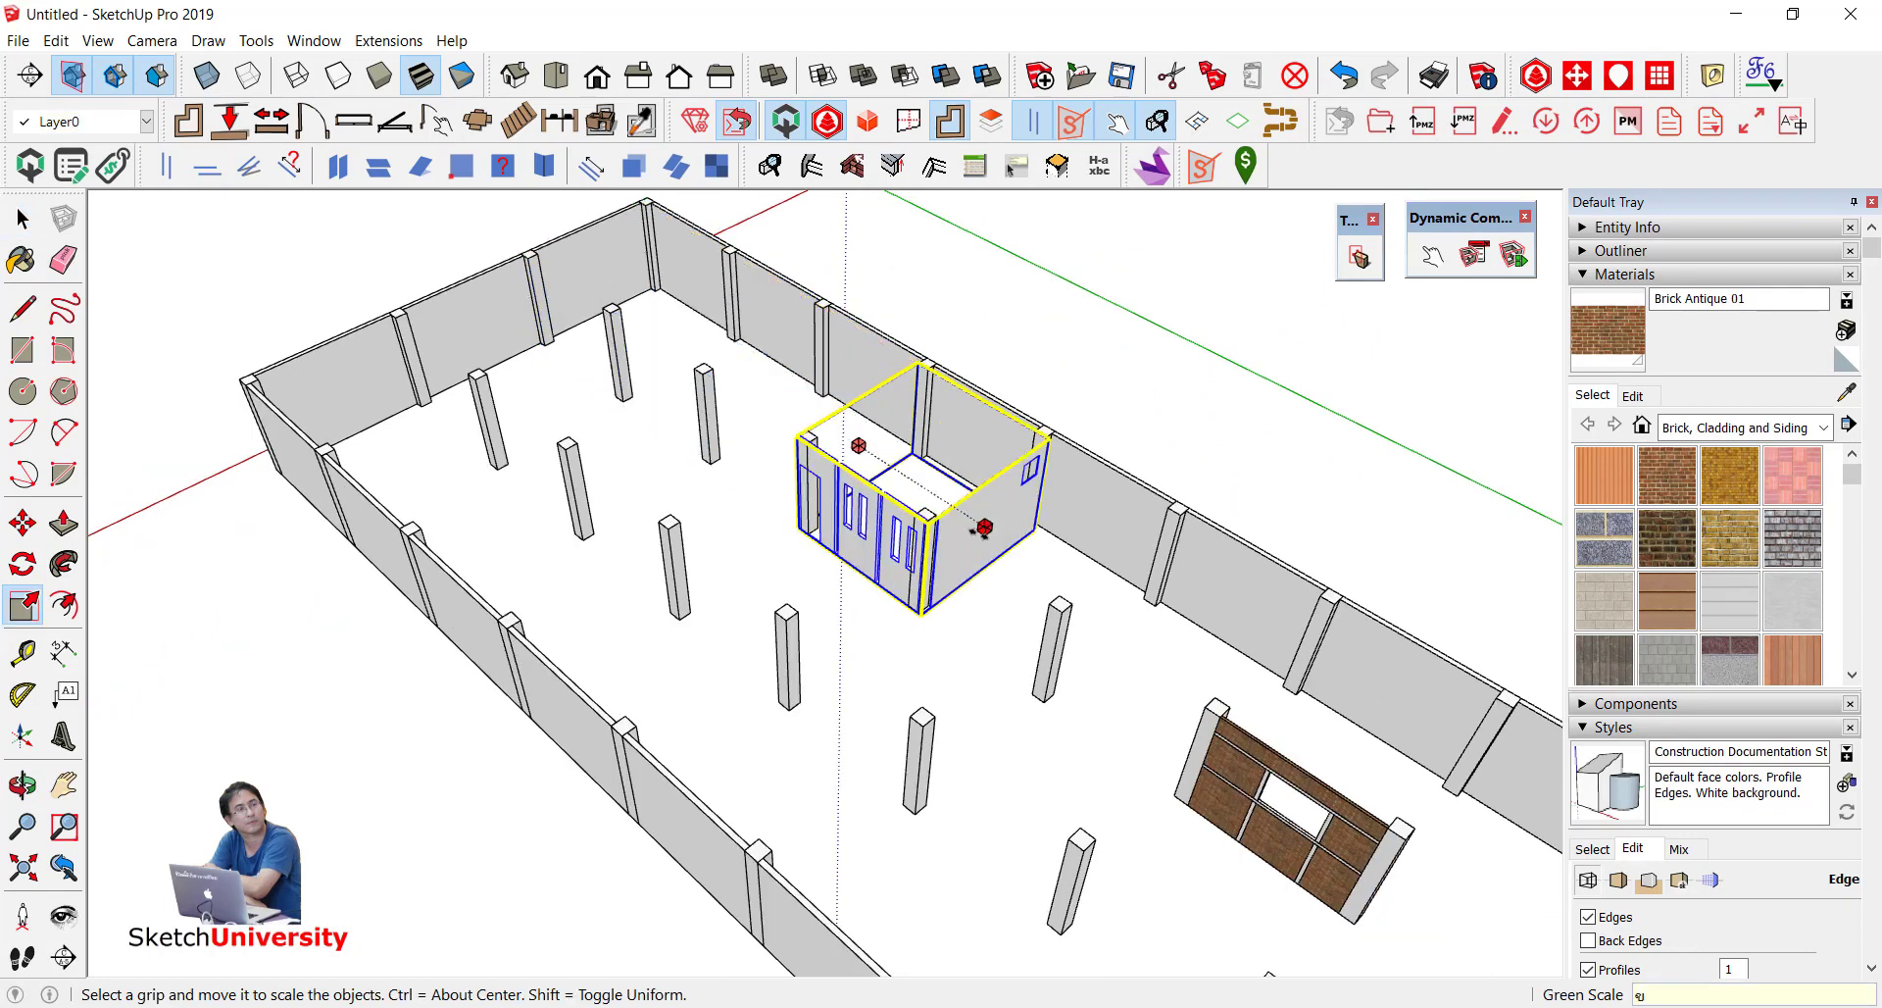
key("Return")
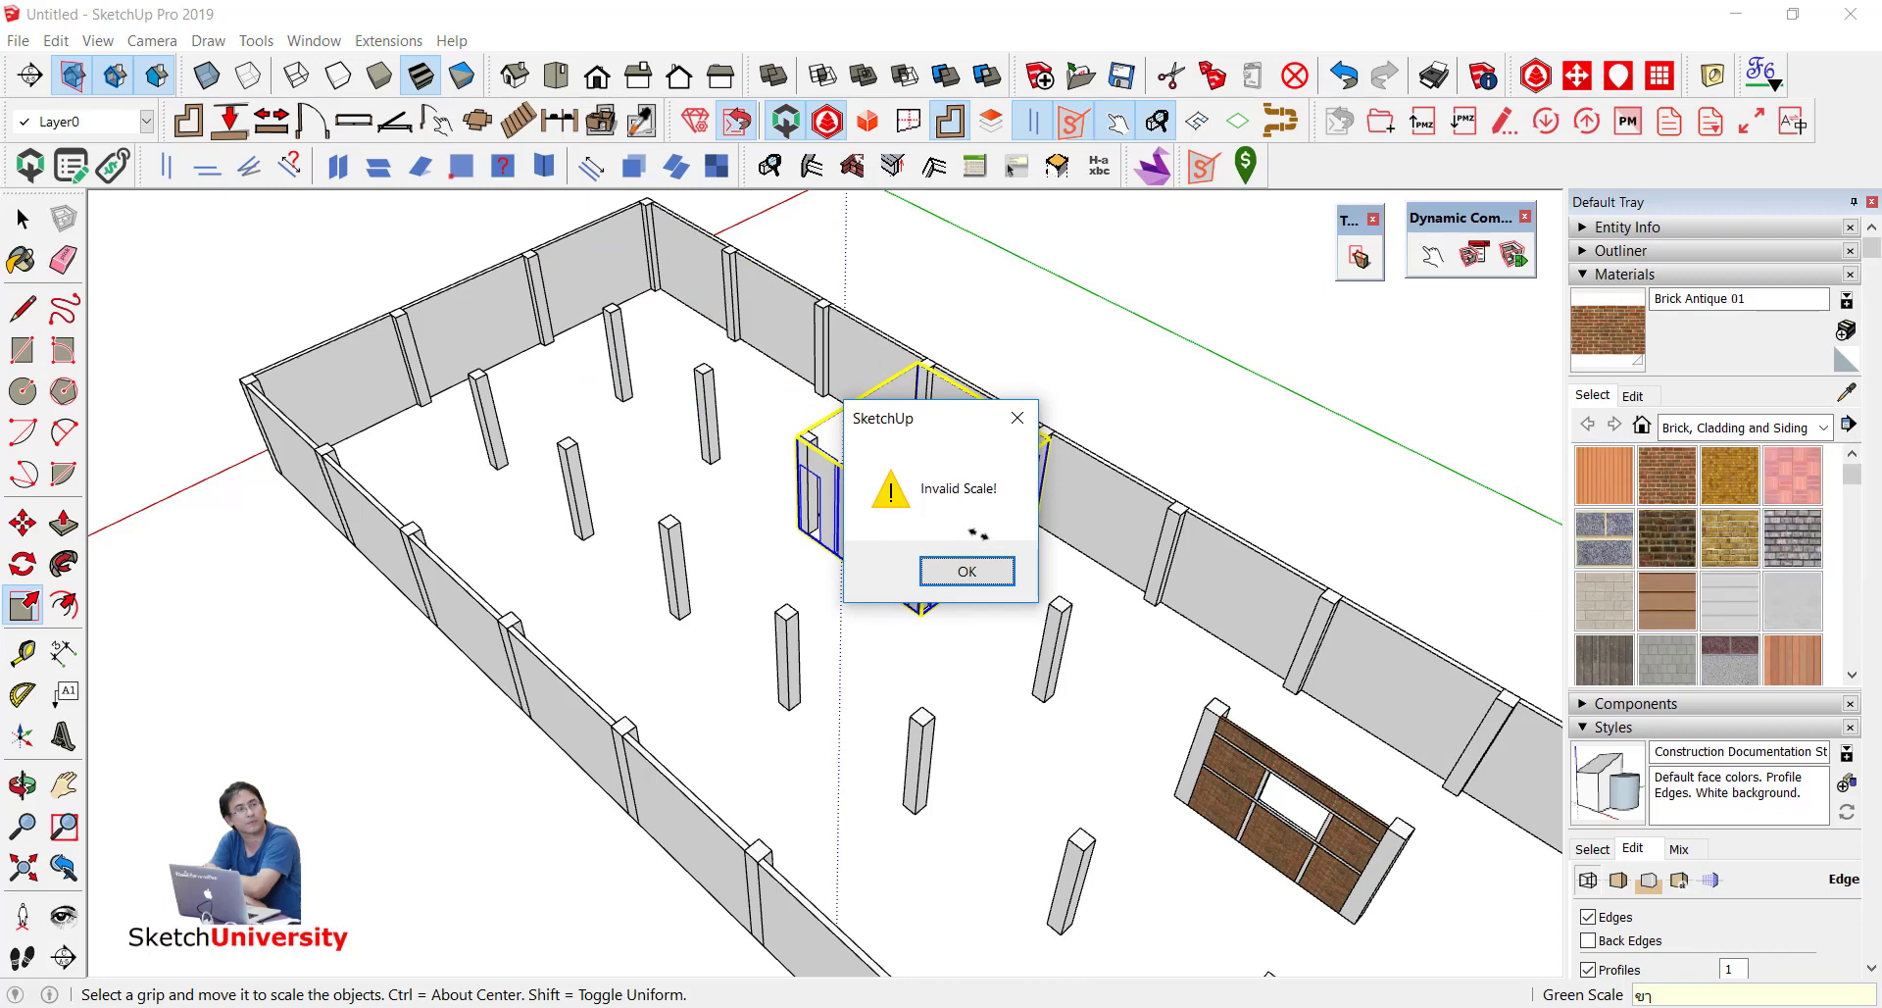
left_click(972, 570)
type("-")
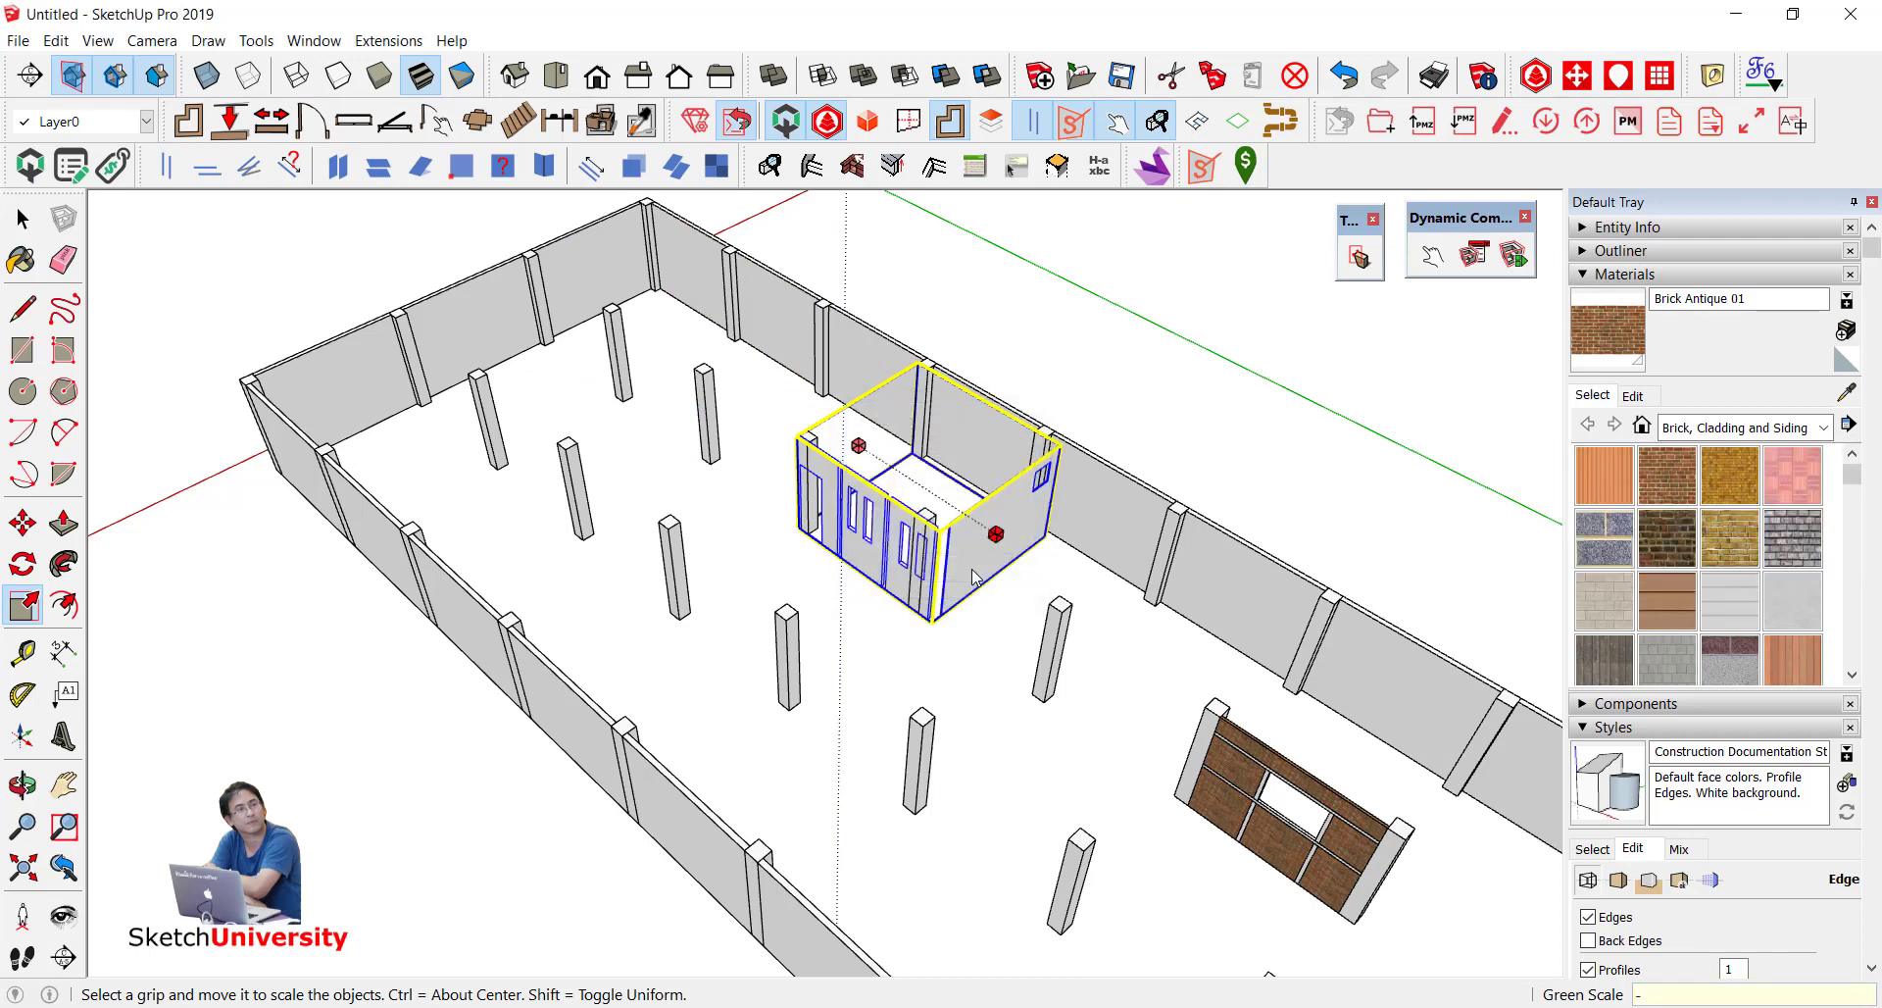
key("Escape")
key("space")
Step: Move the copied room by its door-side corner into the far wall corner
key("m")
scroll(904, 698, "up", 2)
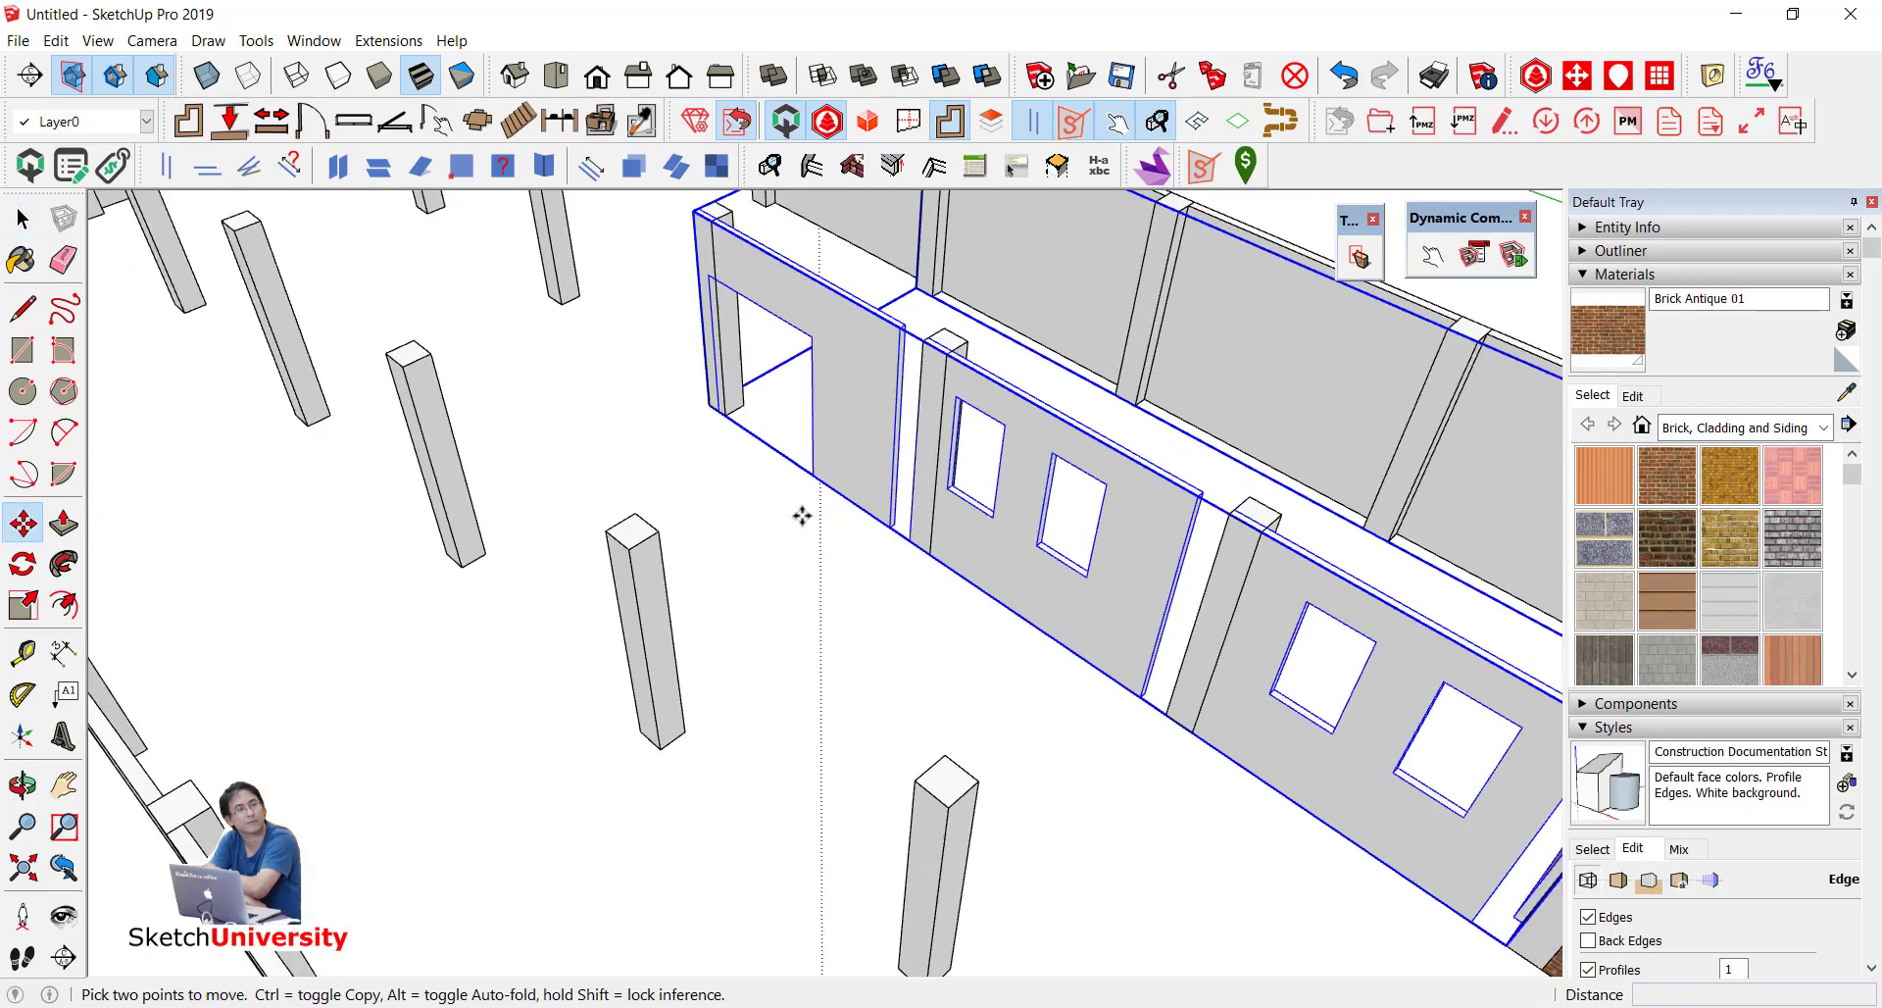
scroll(736, 419, "up", 5)
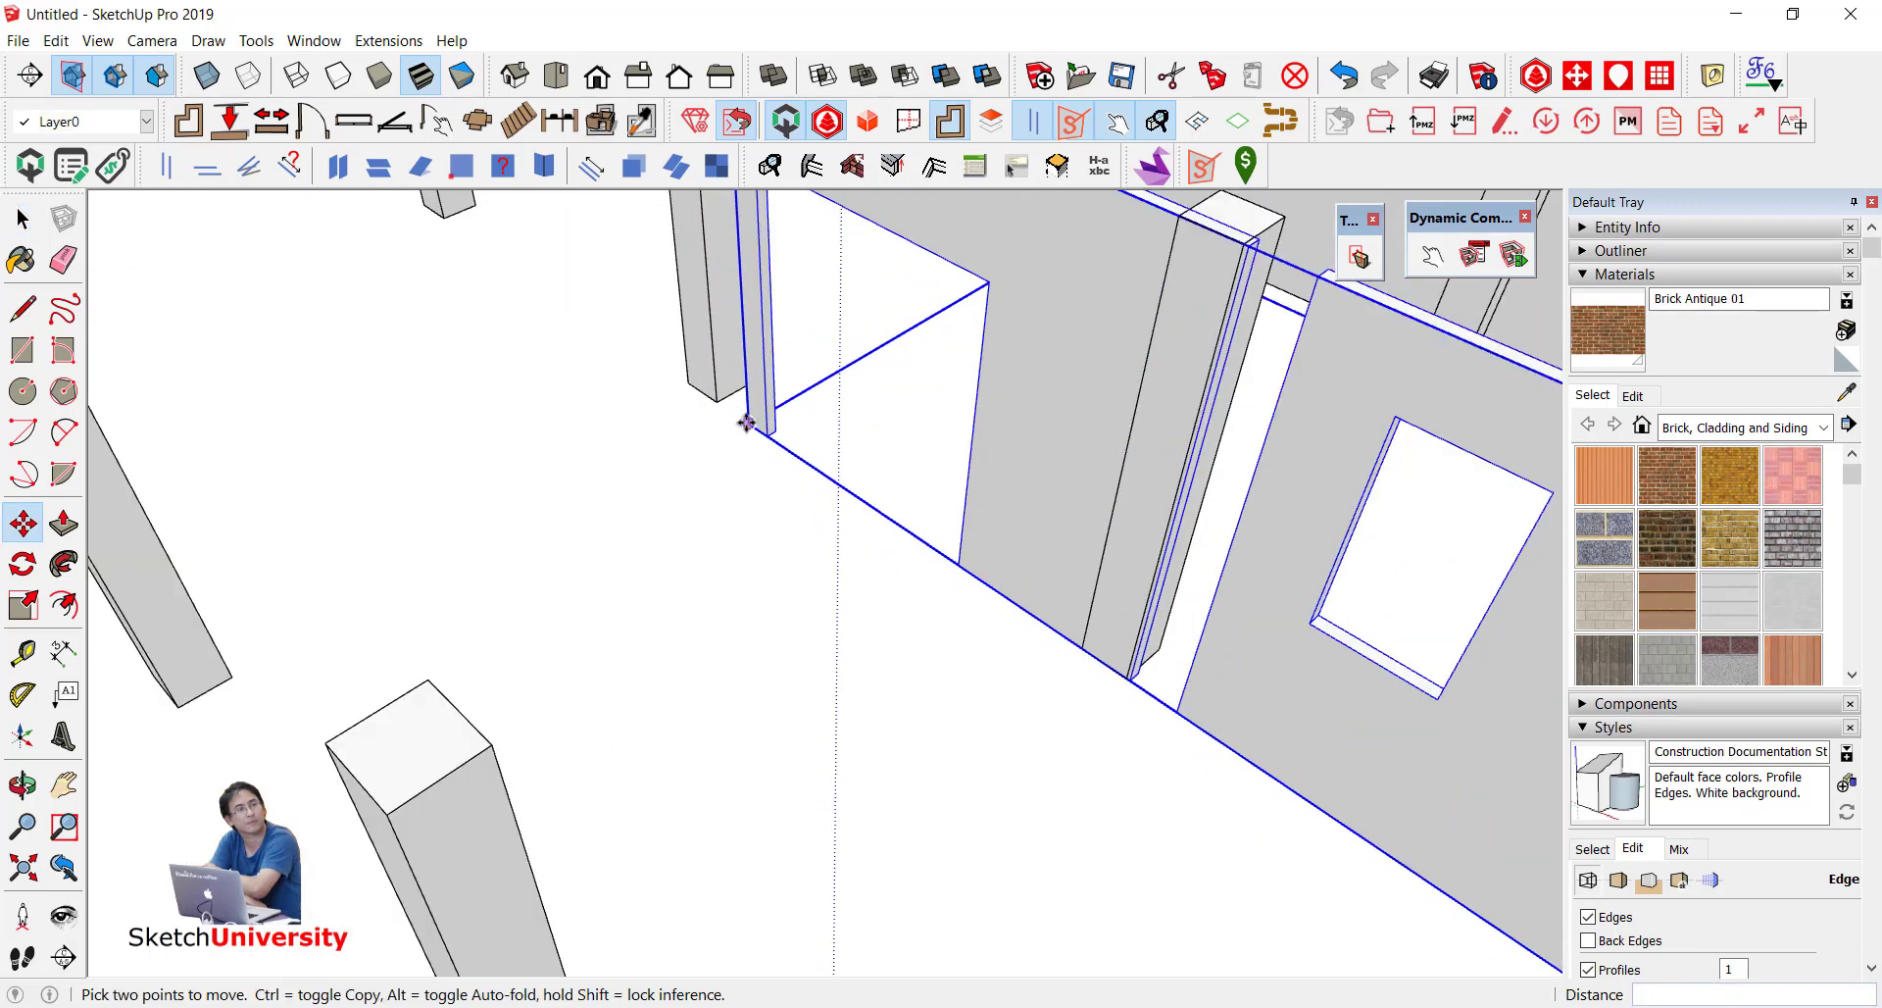
left_click(746, 422)
scroll(746, 423, "down", 5)
scroll(688, 434, "up", 3)
scroll(688, 435, "up", 3)
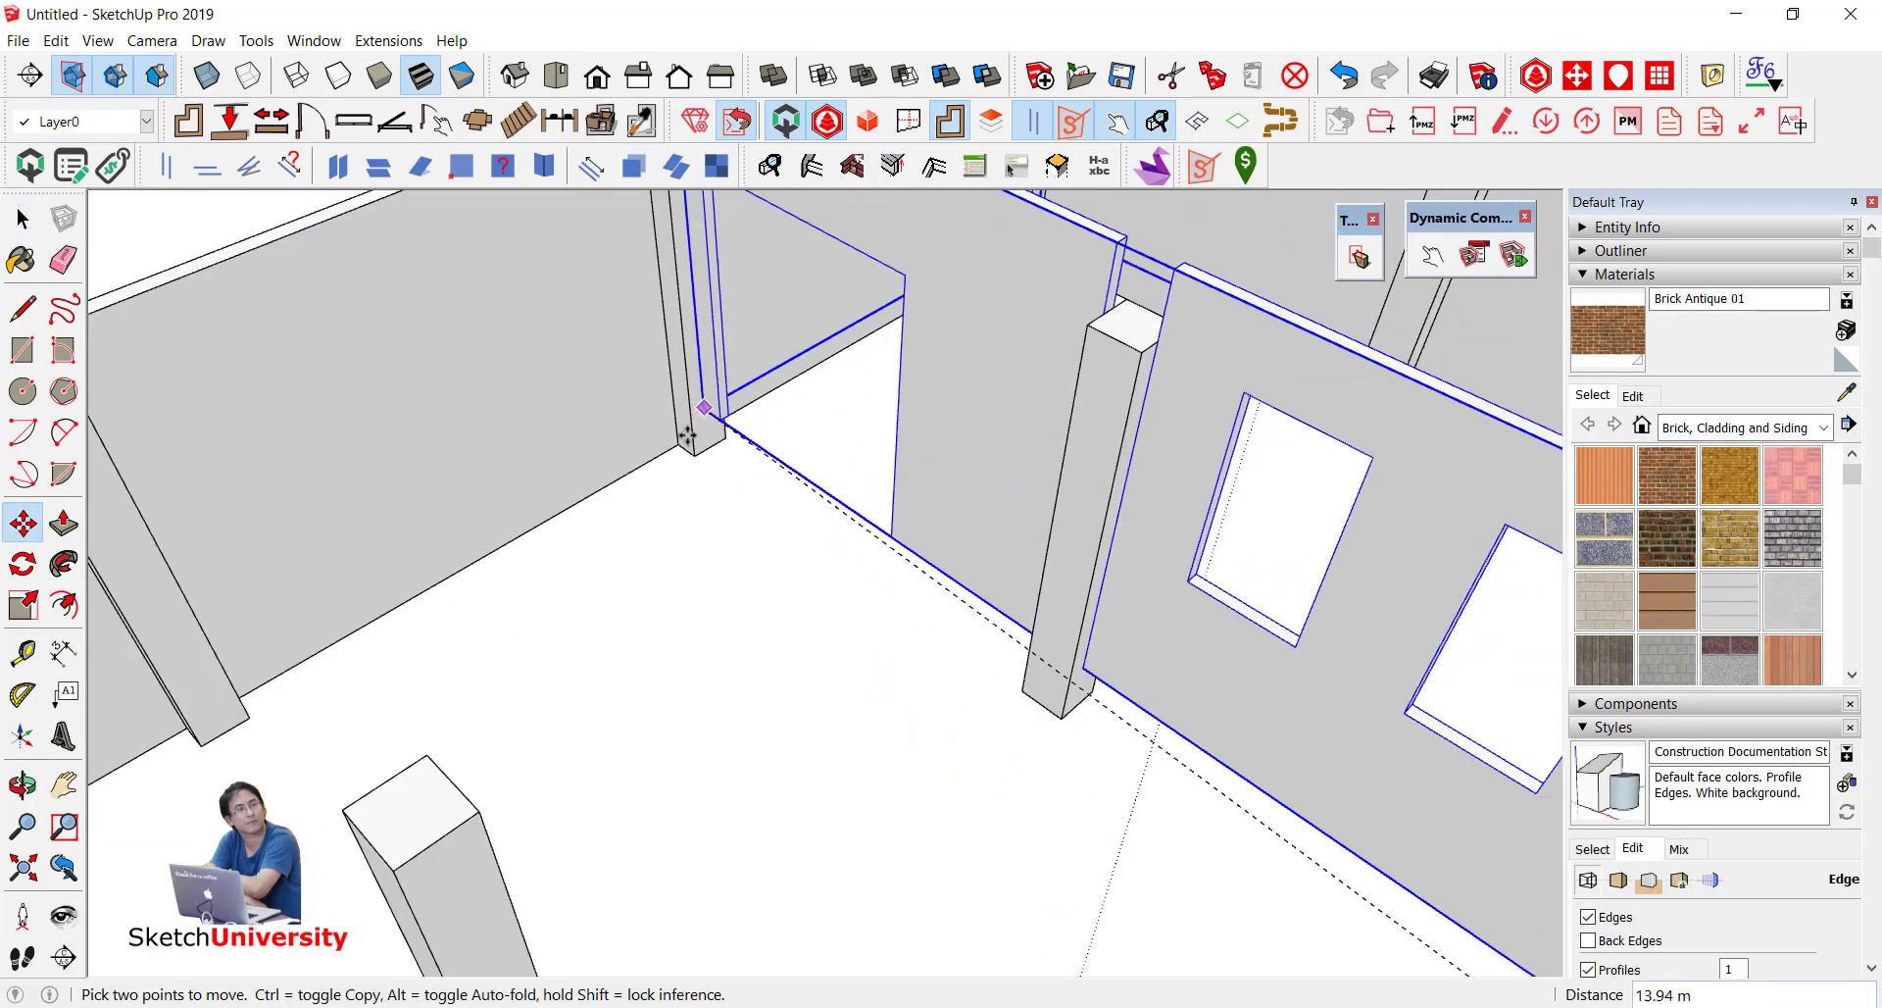
left_click(665, 332)
scroll(665, 332, "down", 5)
key("space")
Step: Erase the freestanding brick wall panel from the middle of the building
left_click(432, 239)
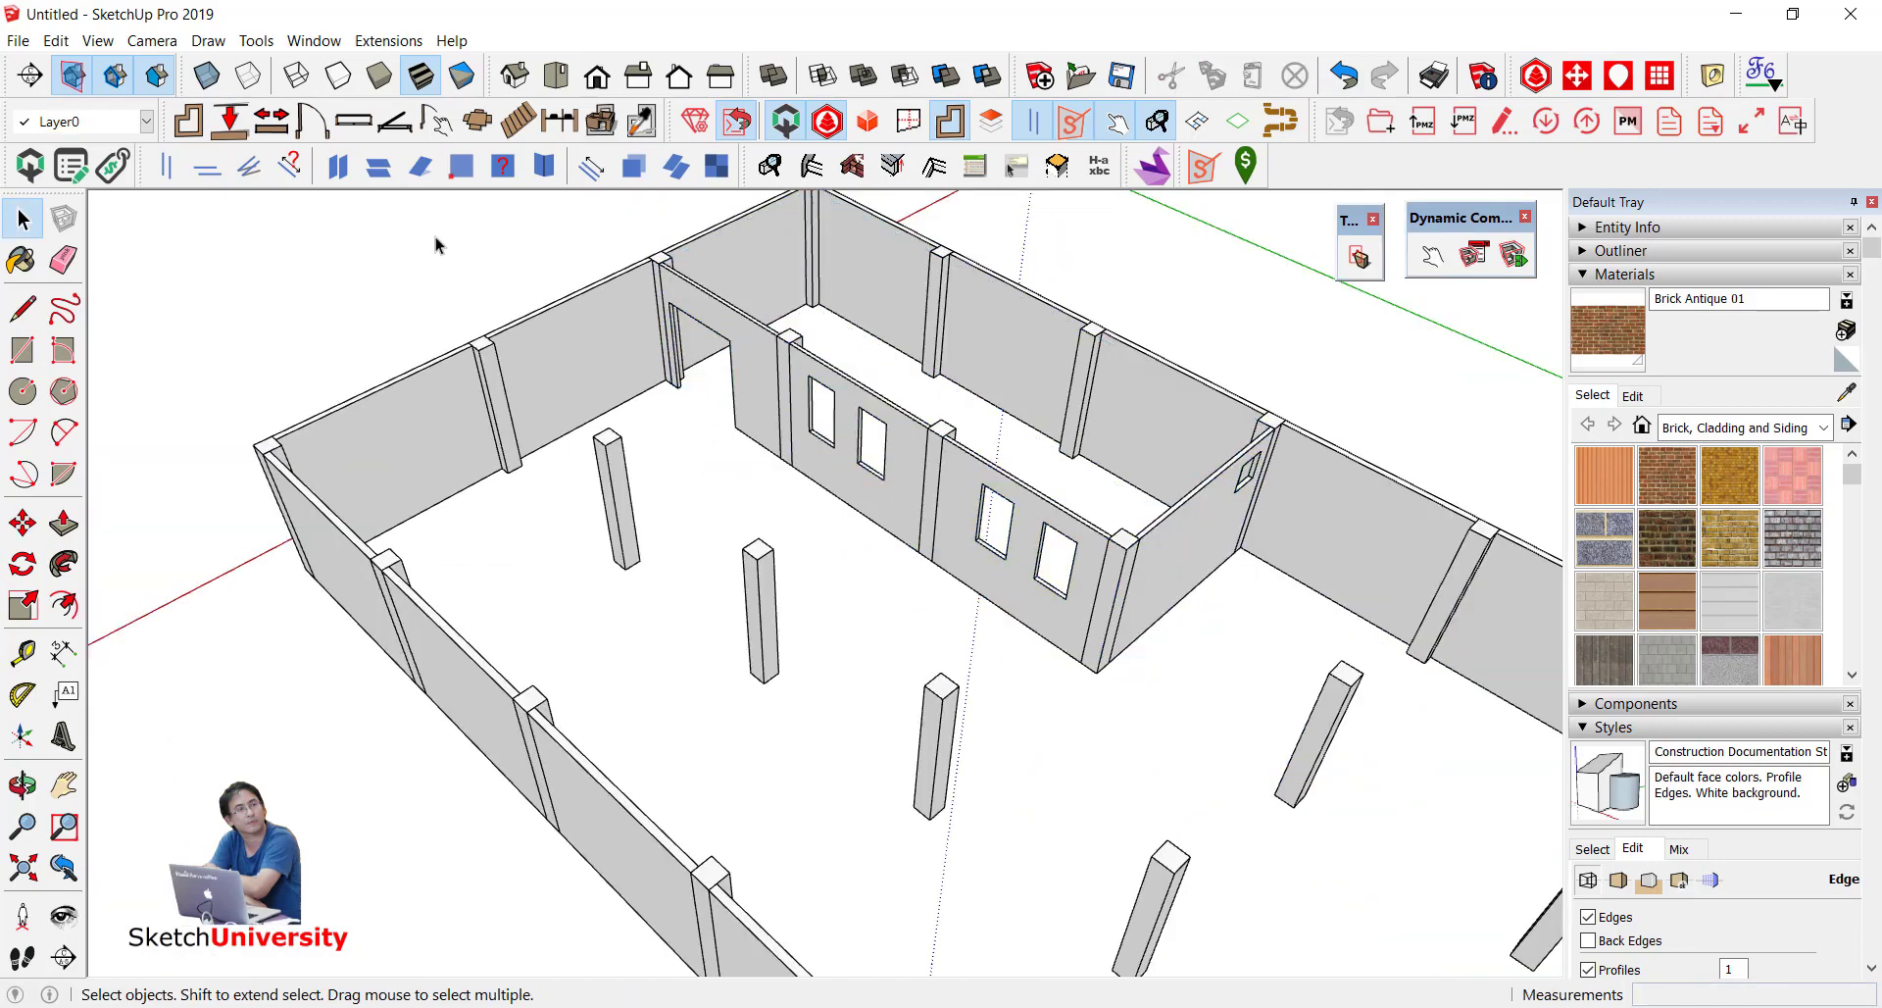
mouse_move(432, 239)
middle_mouse_down()
mouse_move(714, 248)
mouse_move(1365, 432)
mouse_move(1049, 567)
middle_mouse_up()
scroll(1365, 432, "up", 2)
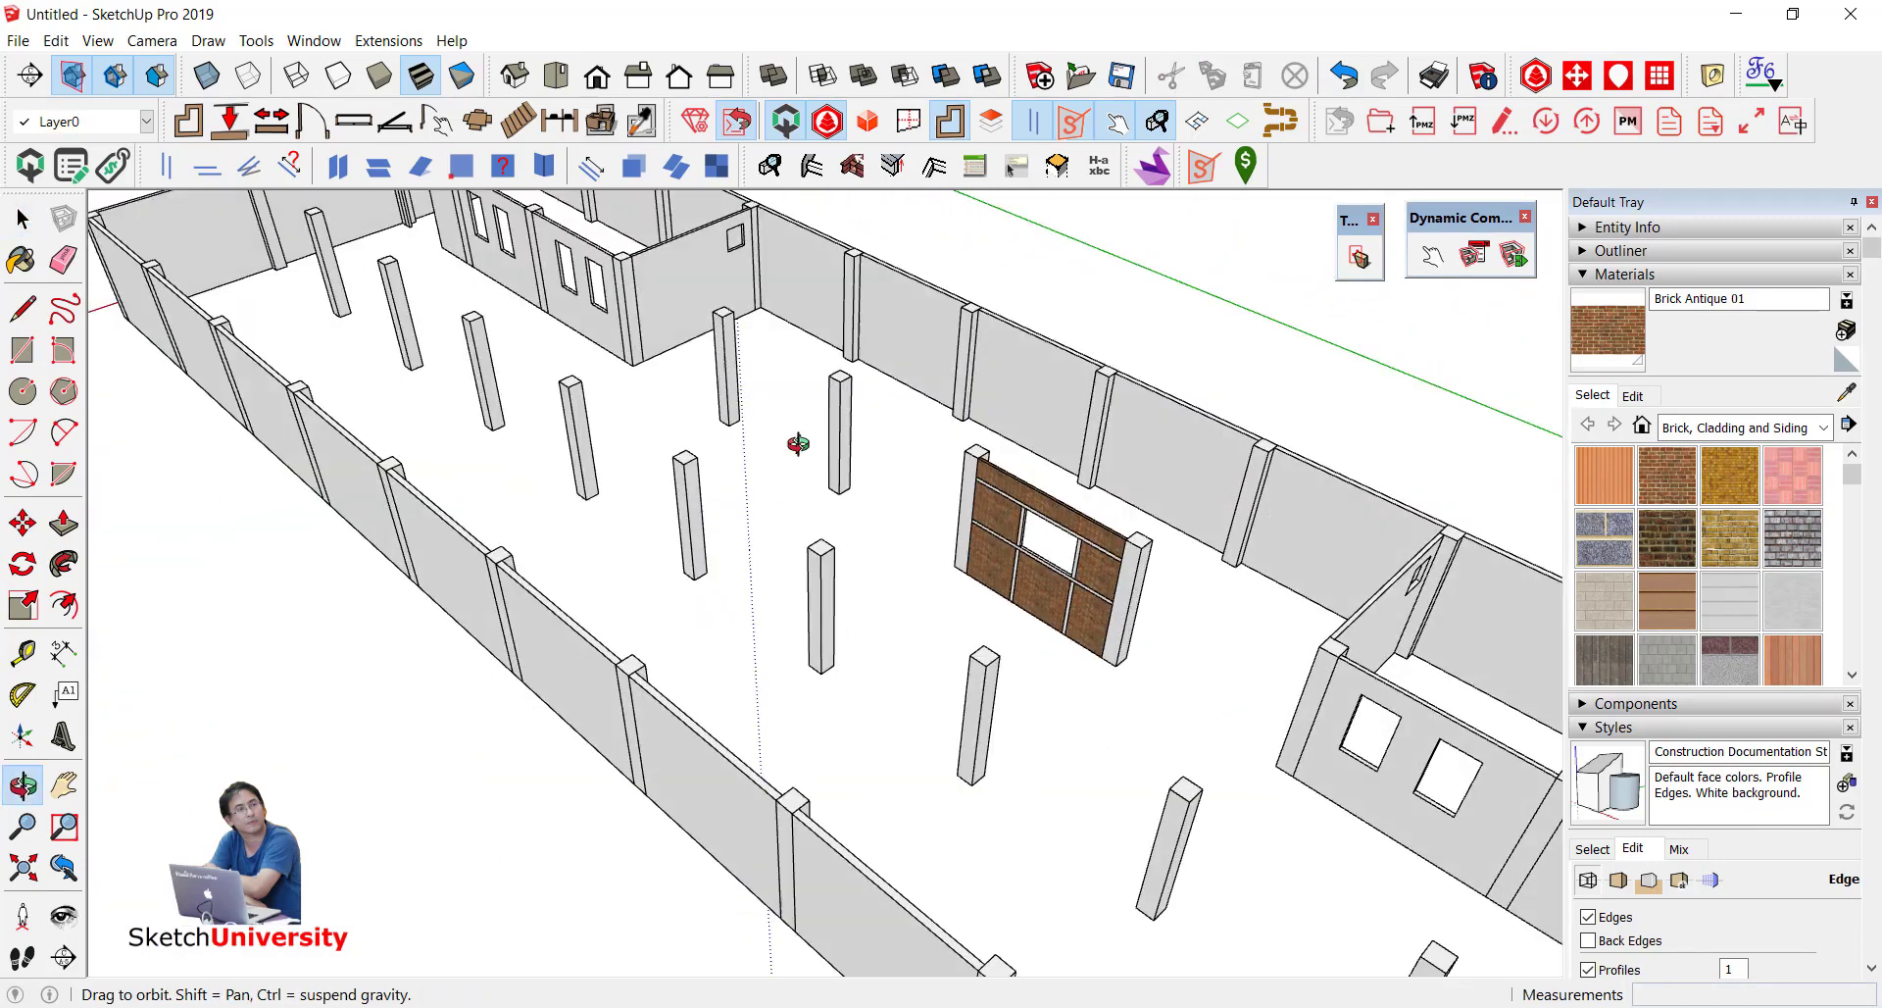
scroll(1049, 567, "up", 3)
scroll(1048, 567, "down", 2)
key("e")
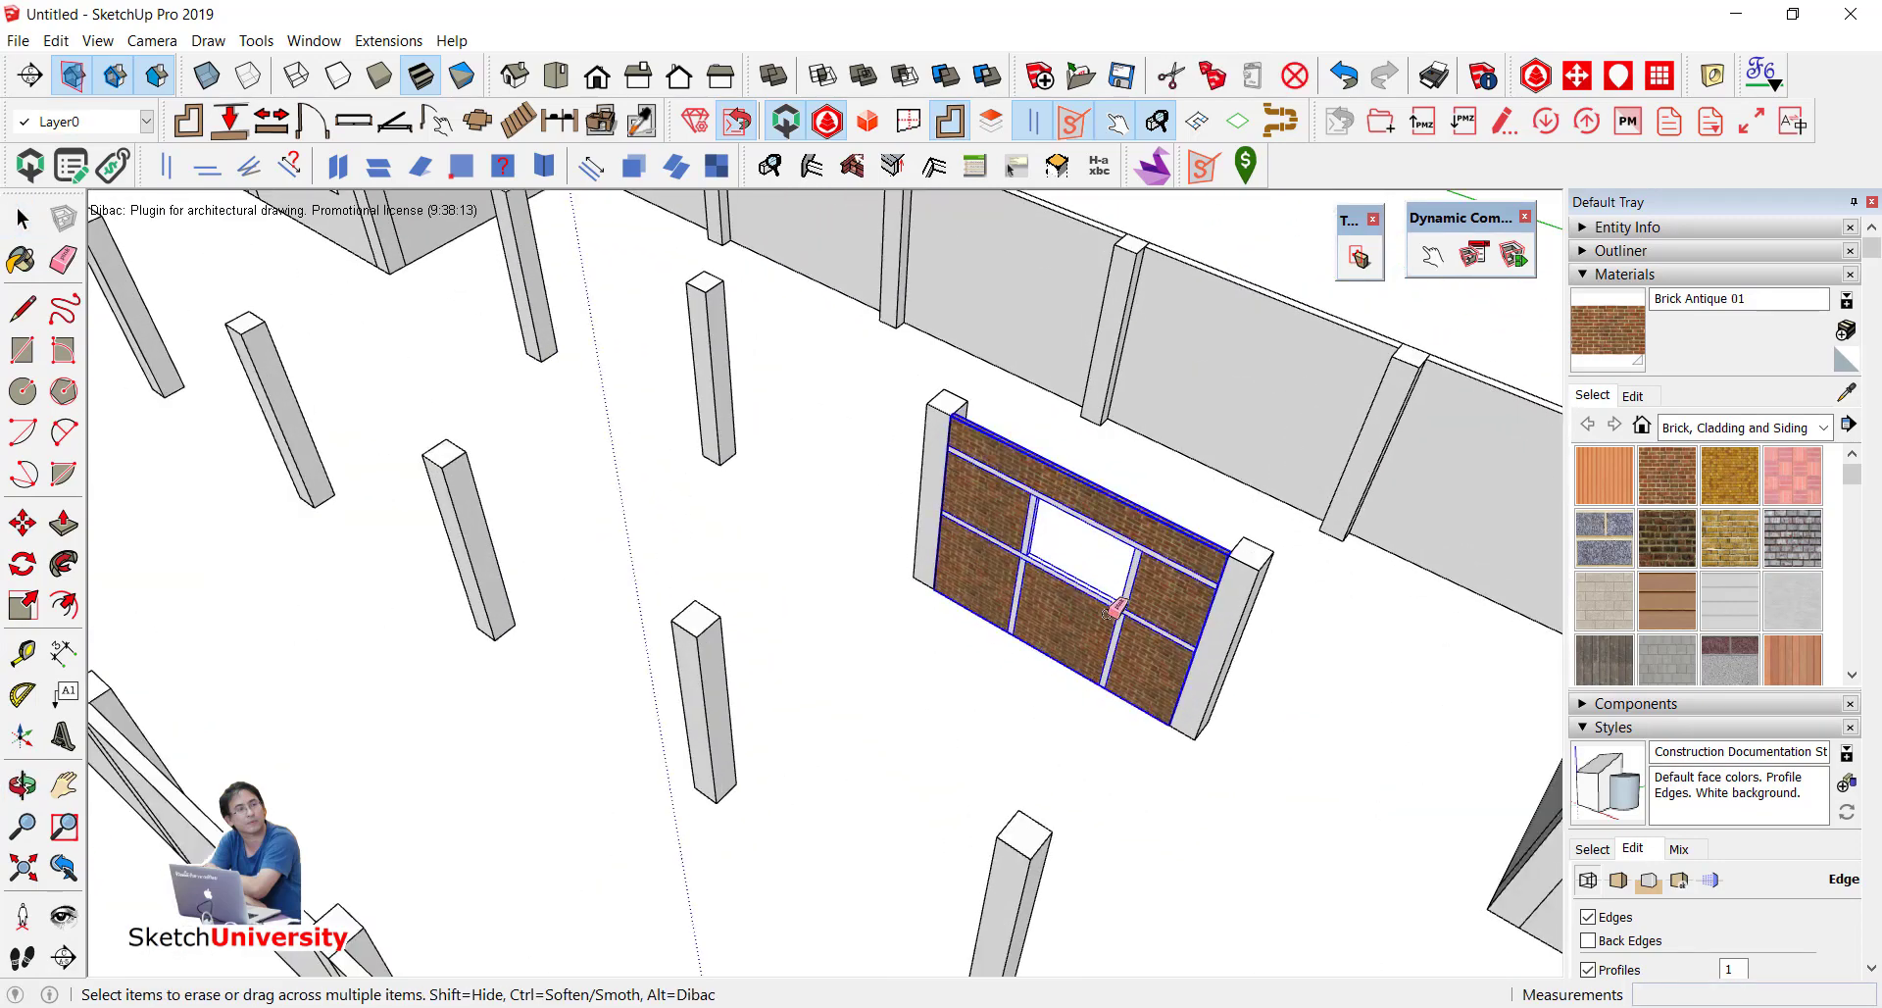
left_click(1073, 480)
scroll(882, 516, "down", 3)
key("space")
scroll(861, 419, "down", 3)
mouse_move(861, 419)
middle_mouse_down()
mouse_move(618, 407)
mouse_move(1037, 513)
mouse_move(851, 414)
mouse_move(642, 677)
middle_mouse_up()
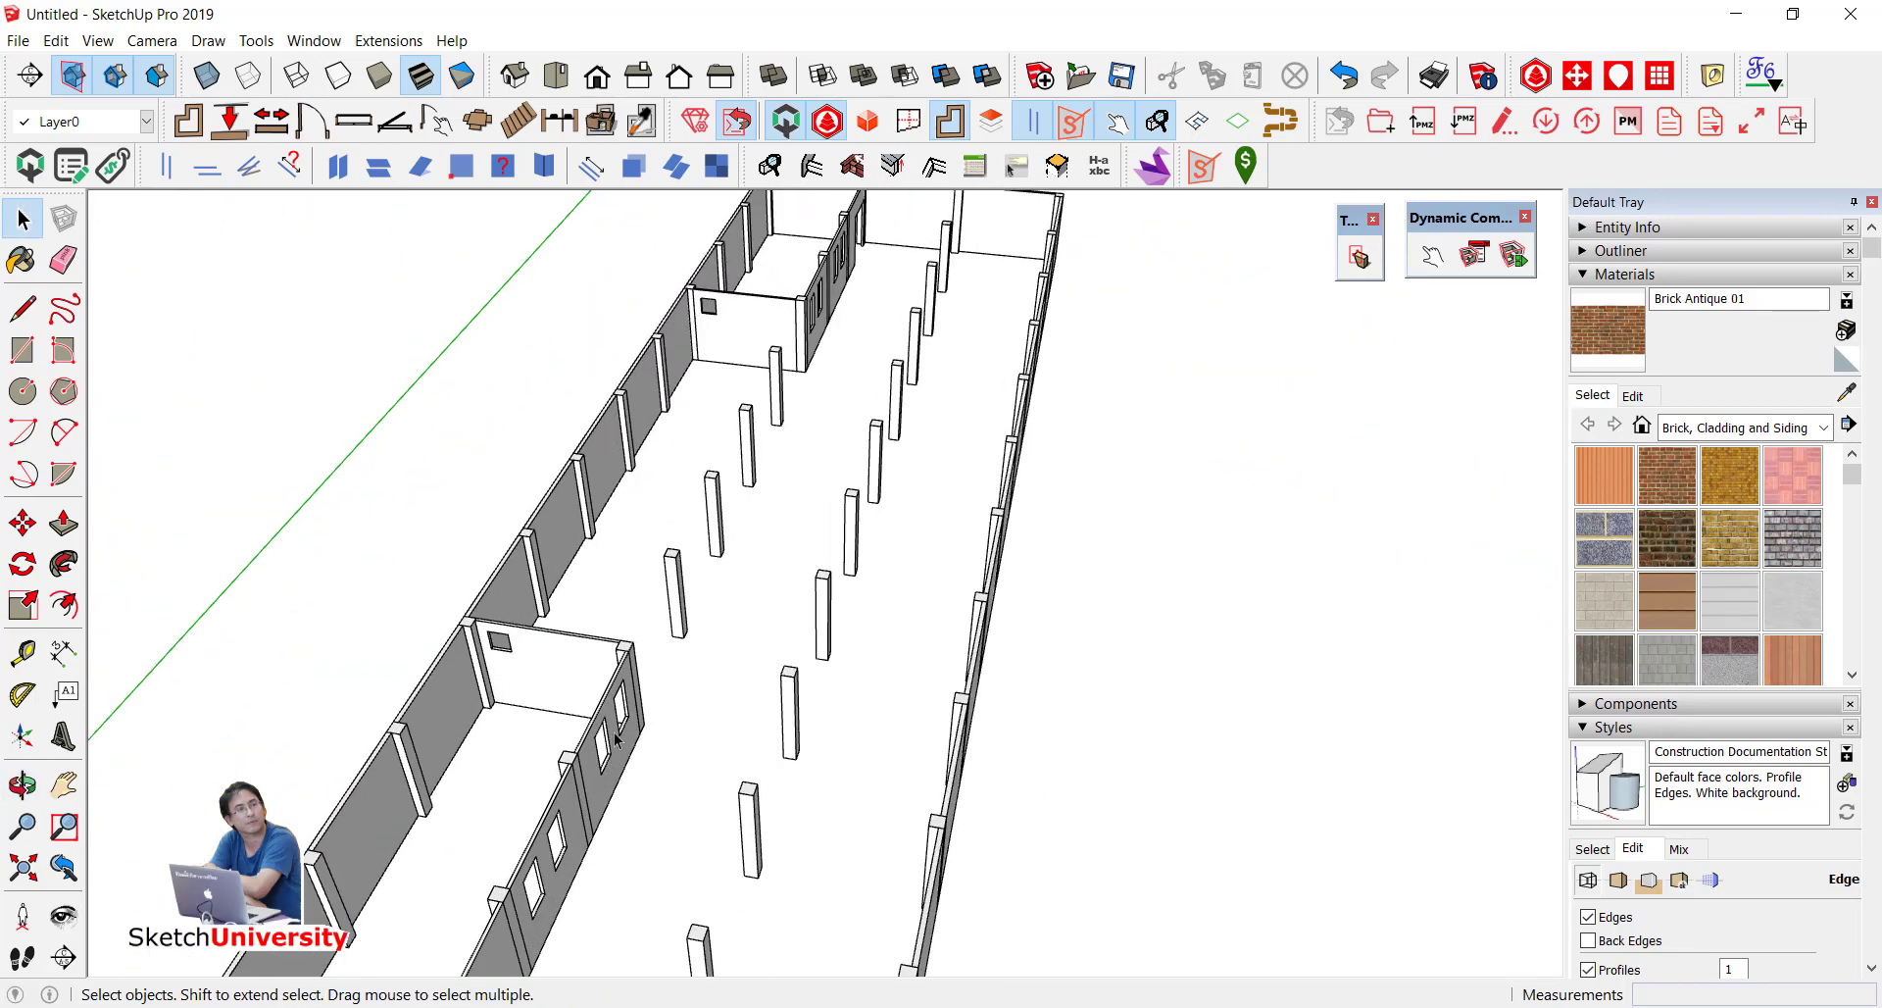
Step: Select both room groups and start moving them, then cancel the move
left_click(643, 675)
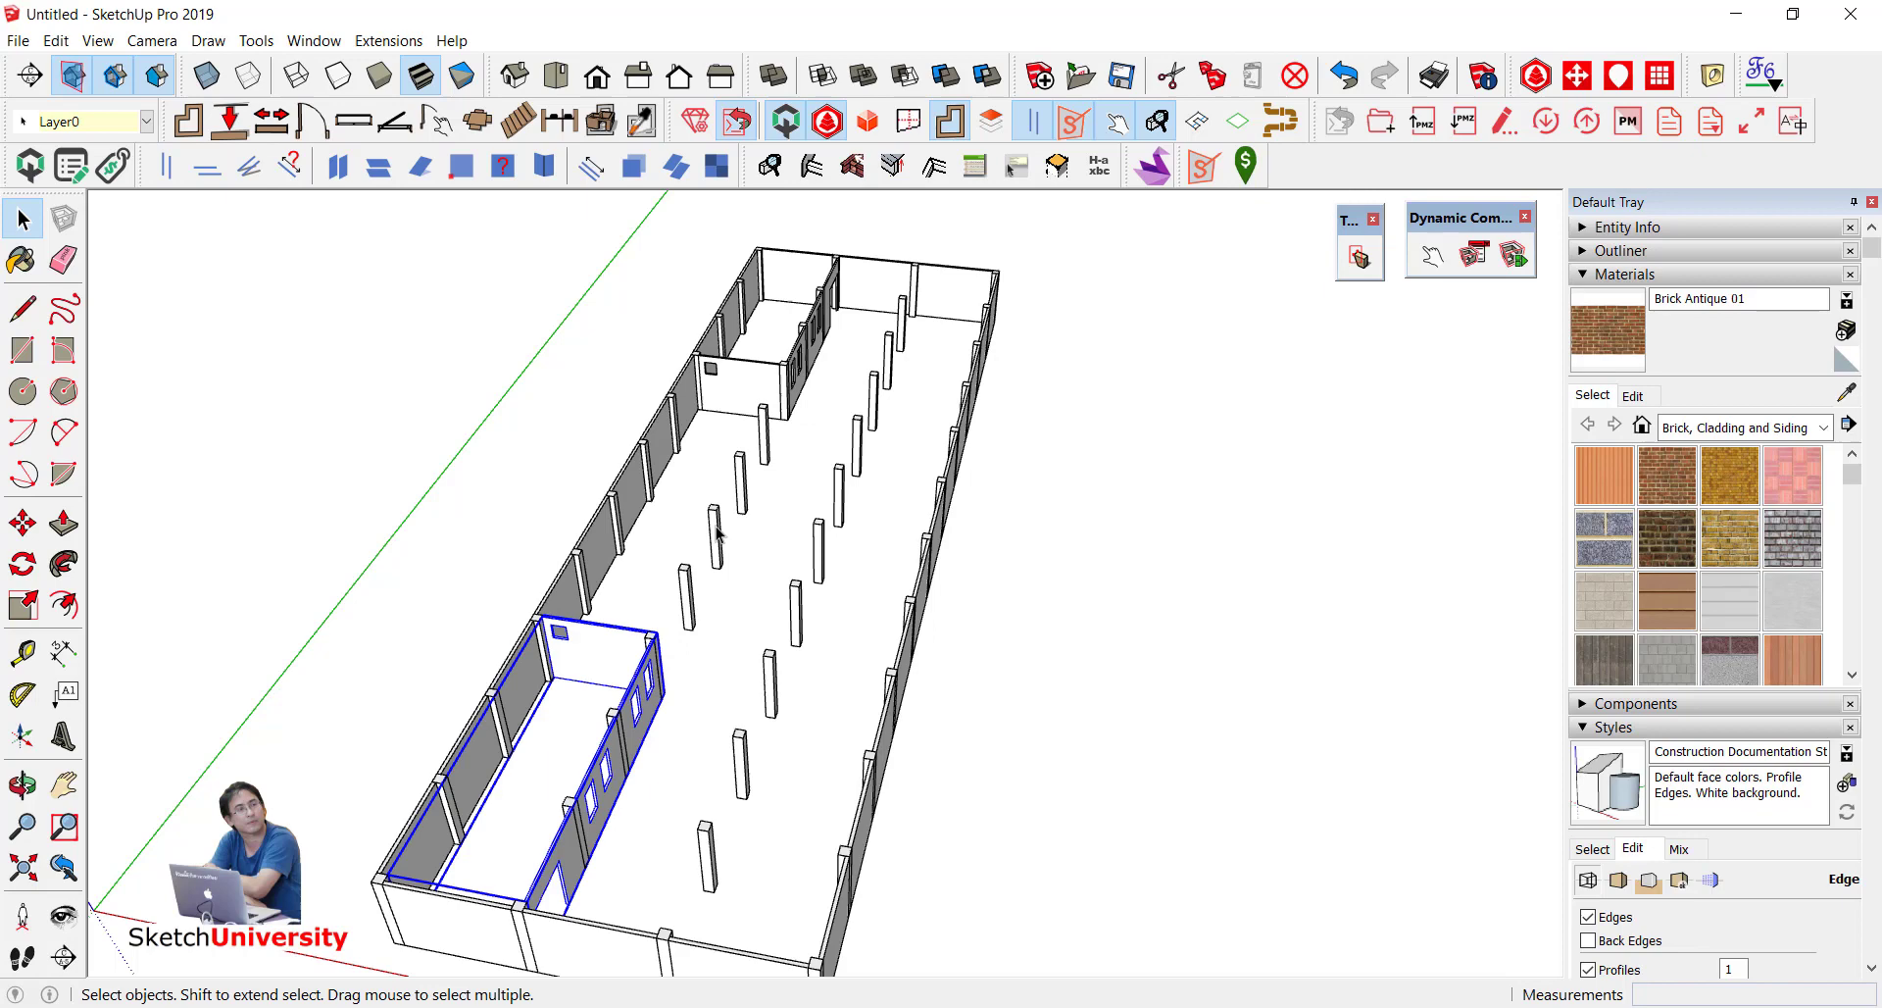
left_click(761, 374, "shift")
scroll(760, 373, "down", 3)
middle_click_drag(760, 374, 679, 473)
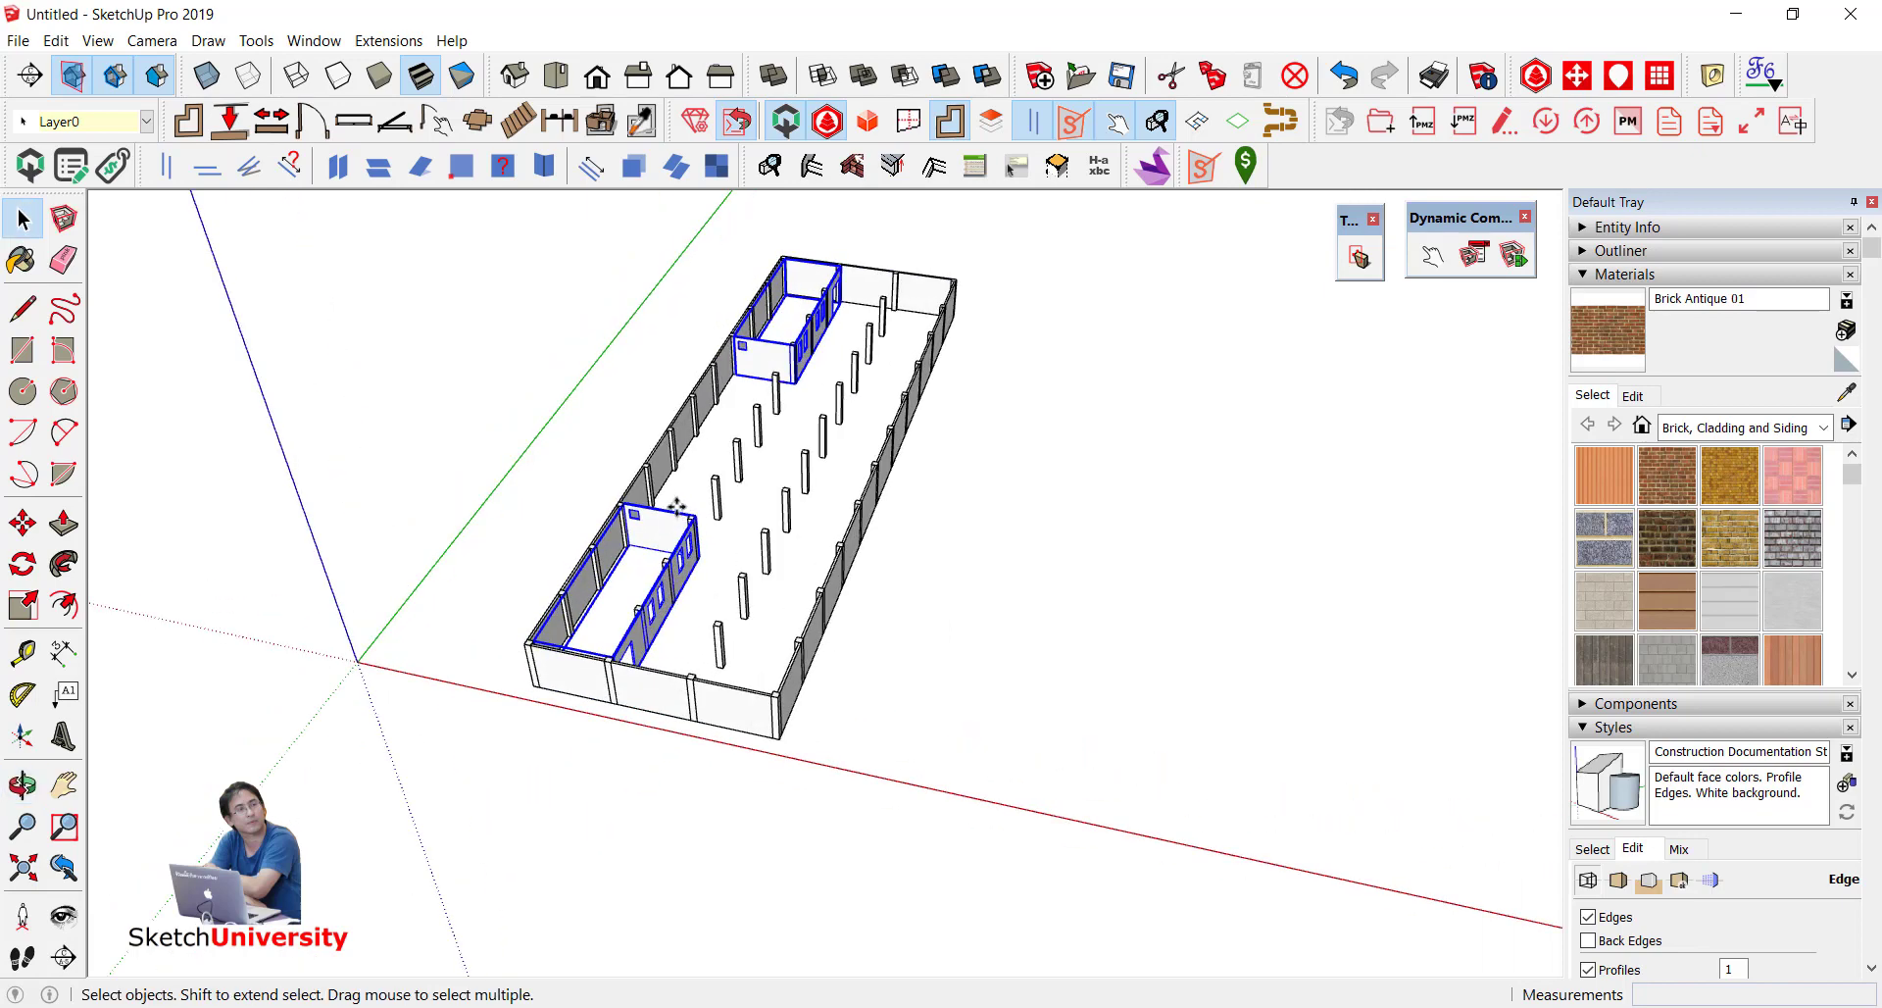
key("m")
left_click(679, 473)
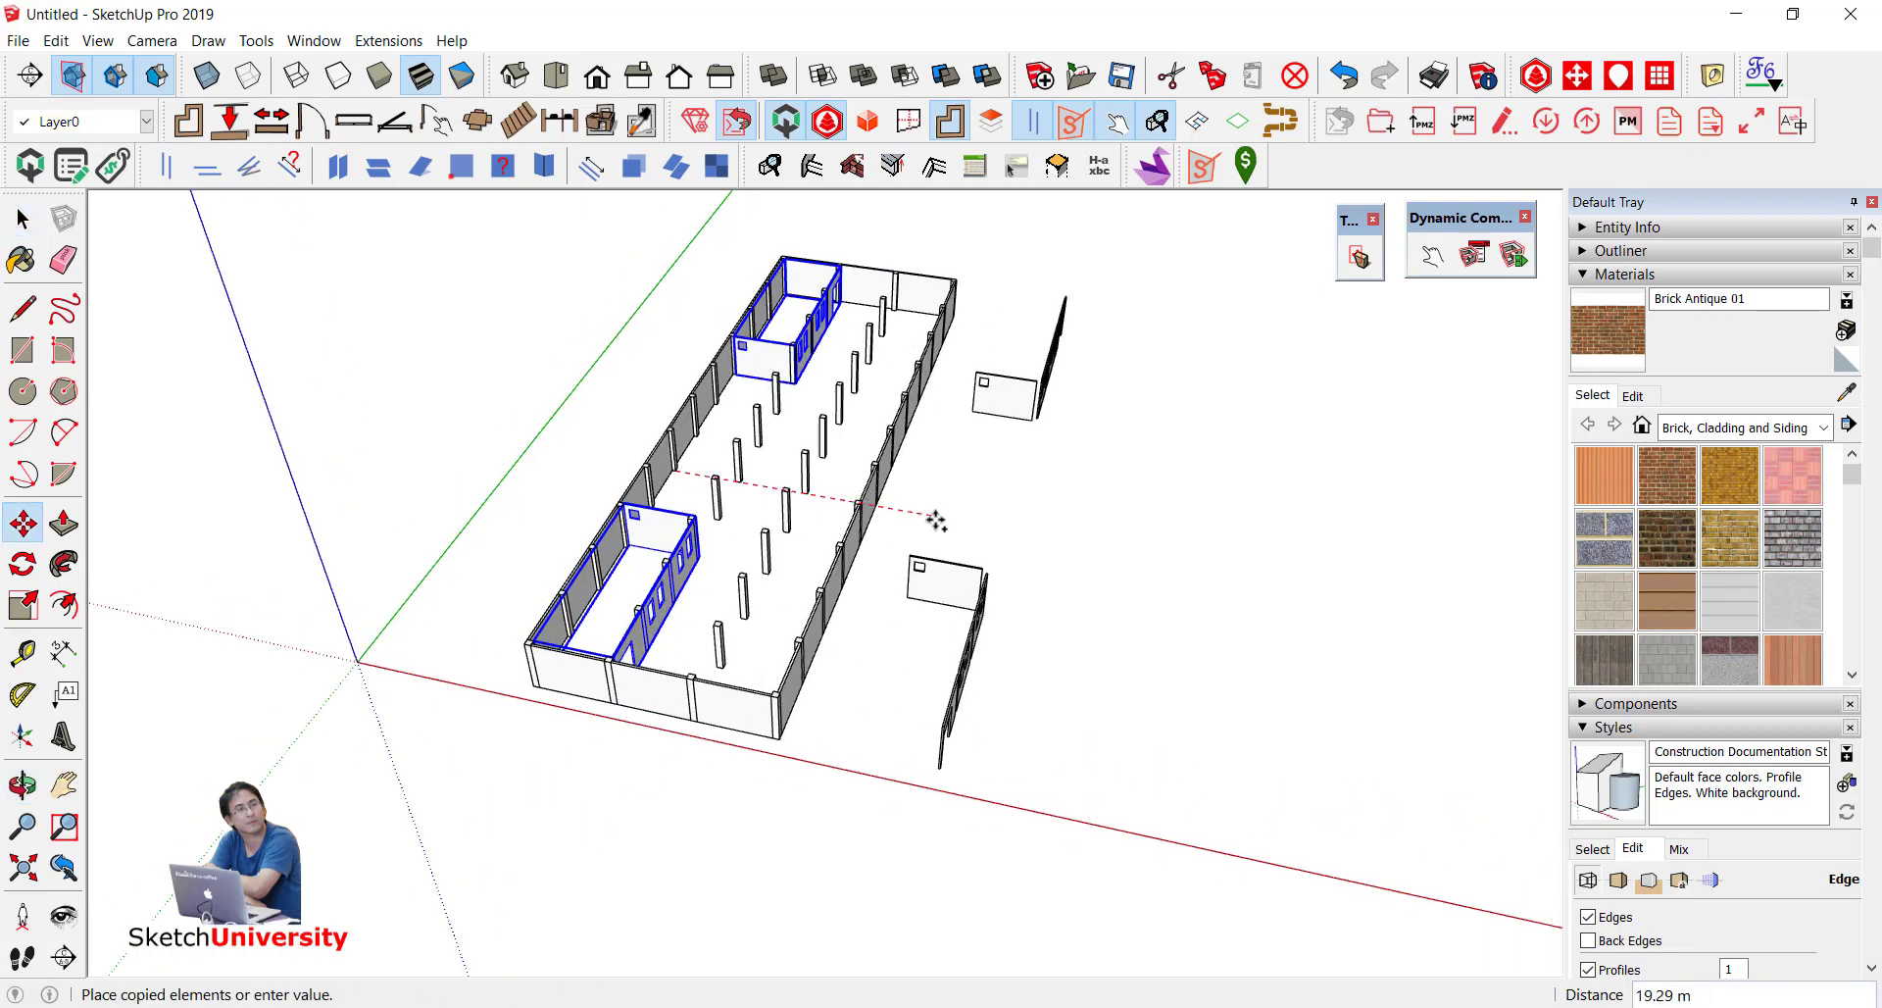
key("Escape")
key("space")
Step: Reselect the lower and upper room groups and orbit to view the whole building
scroll(706, 544, "up", 3)
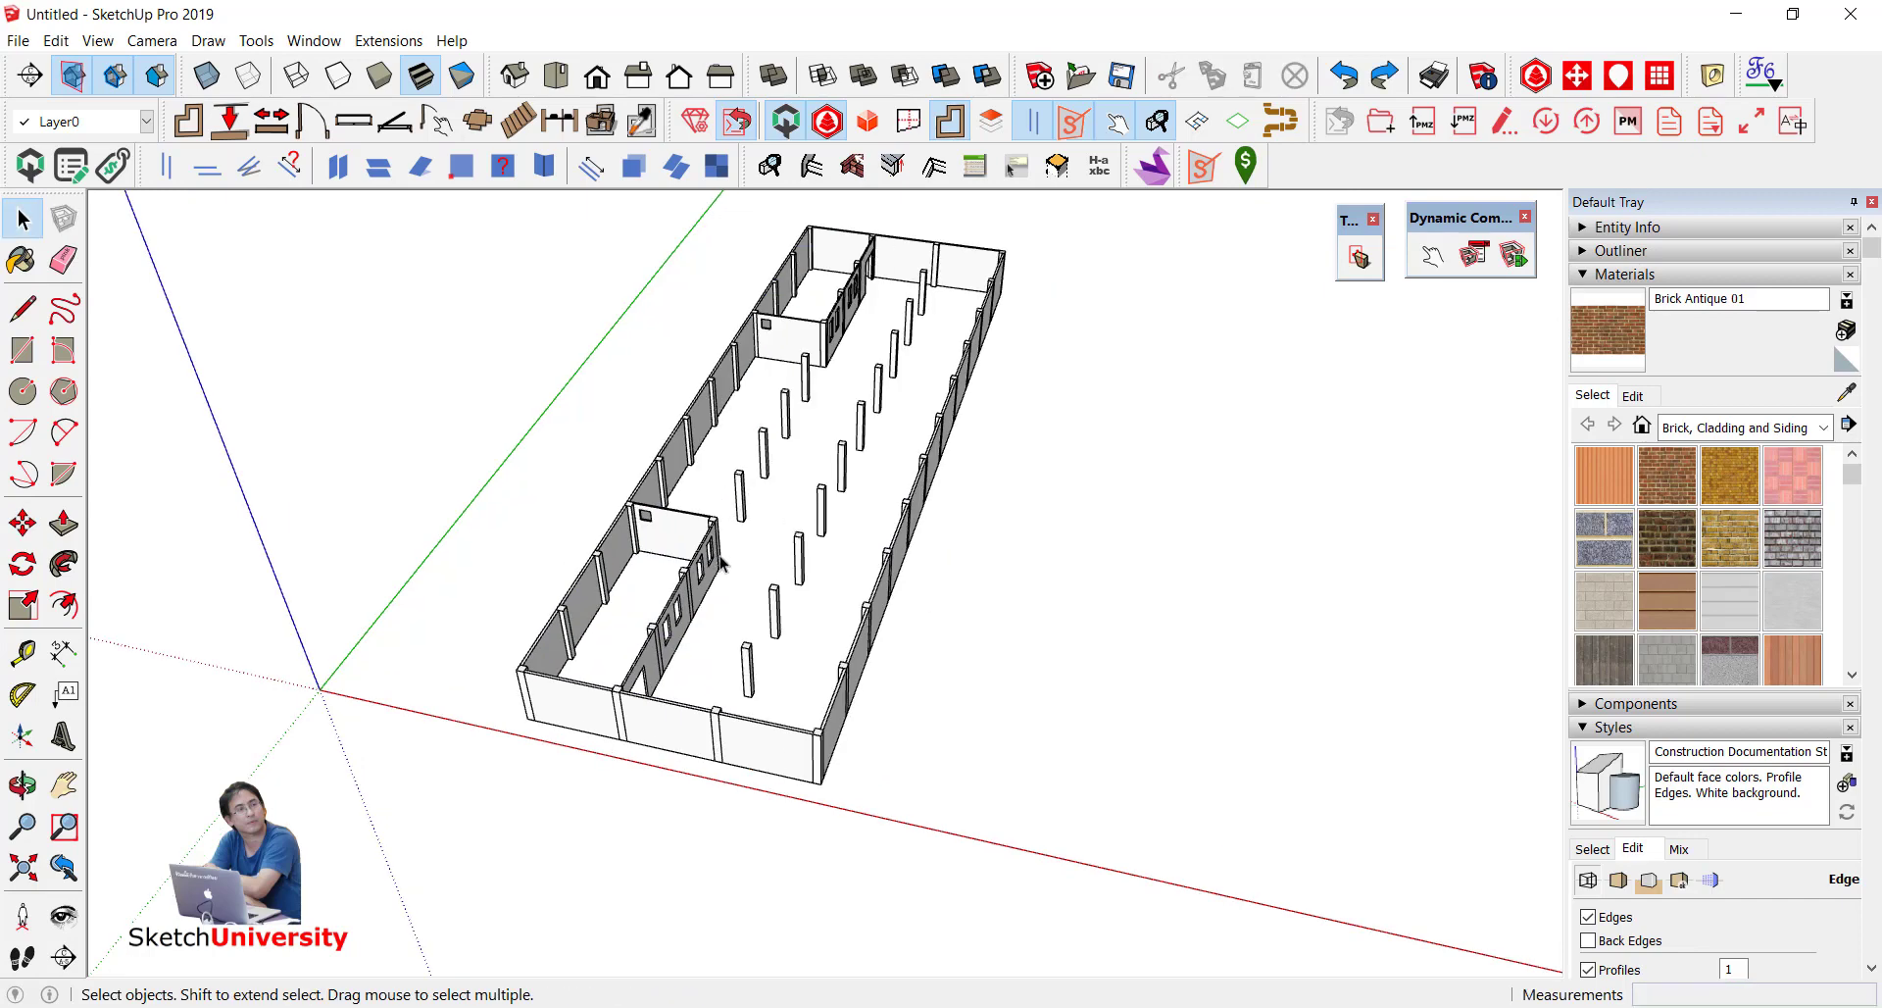
scroll(706, 544, "up", 2)
left_click(706, 544)
left_click(804, 284, "shift")
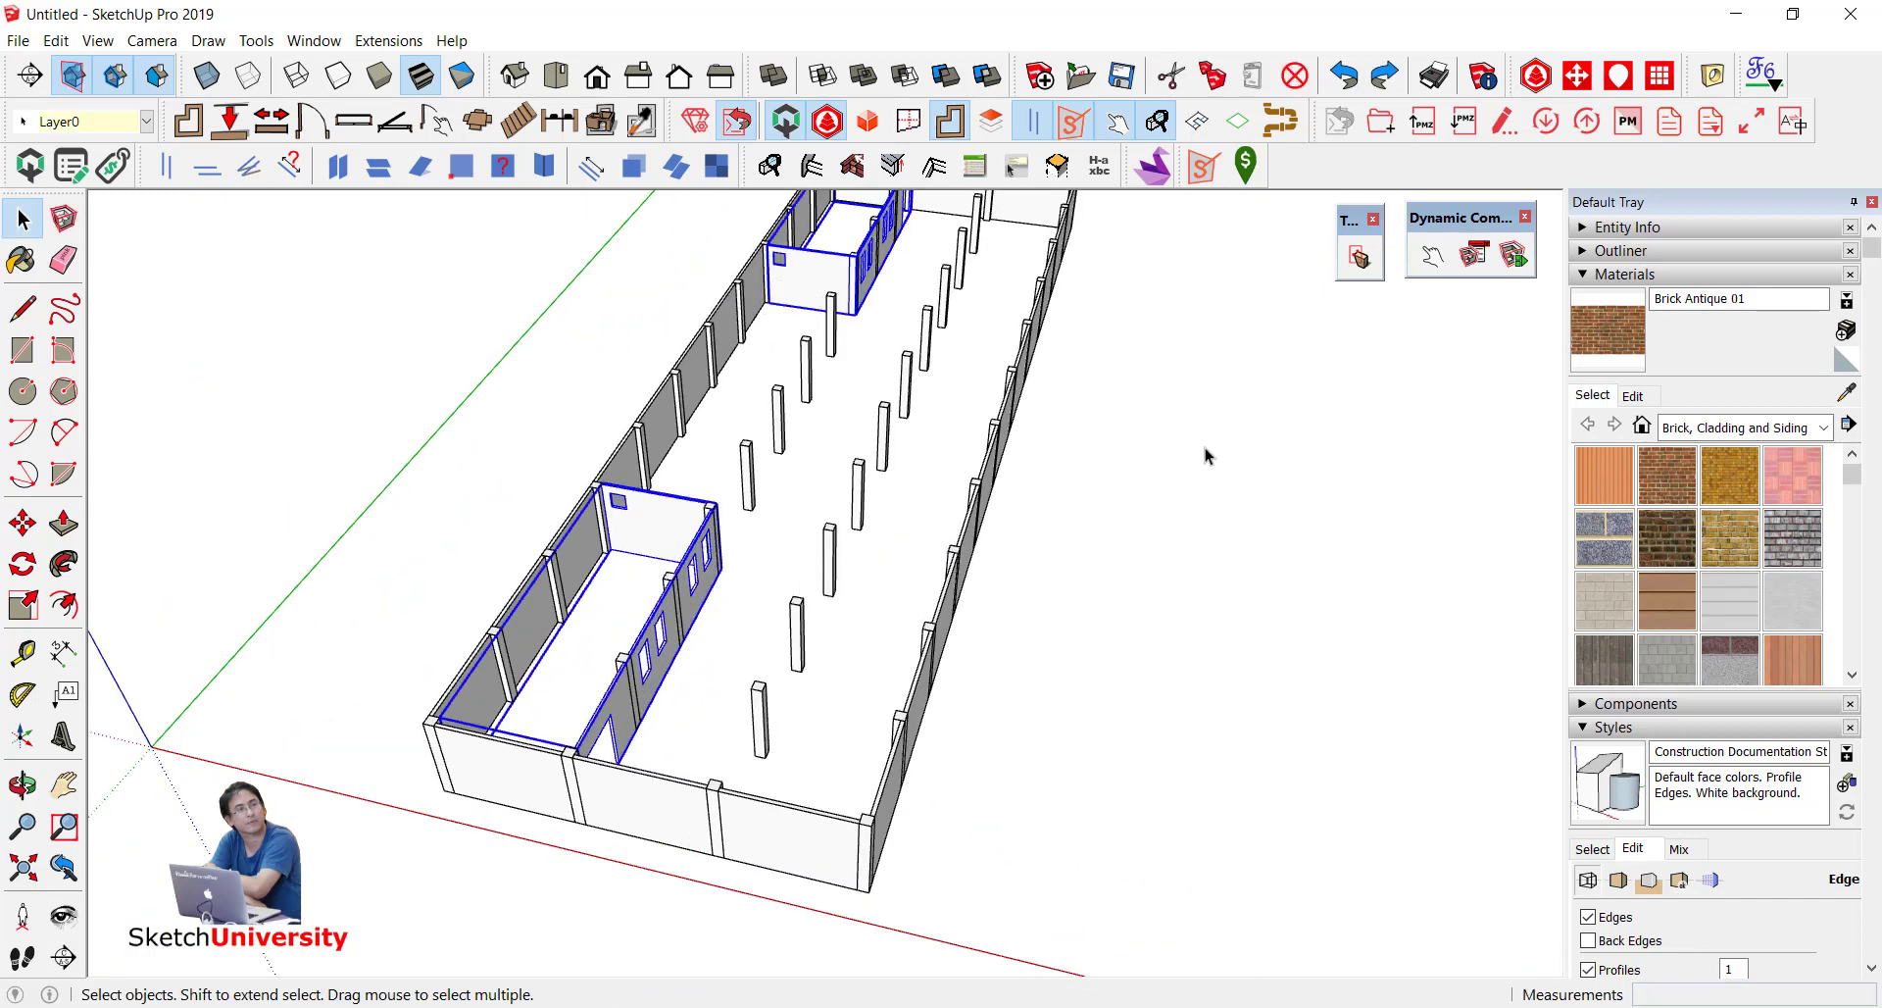
scroll(1206, 452, "down", 3)
middle_click_drag(1092, 453, 1156, 441)
Step: Open the Extension Manager from the Window menu
right_click(1809, 66)
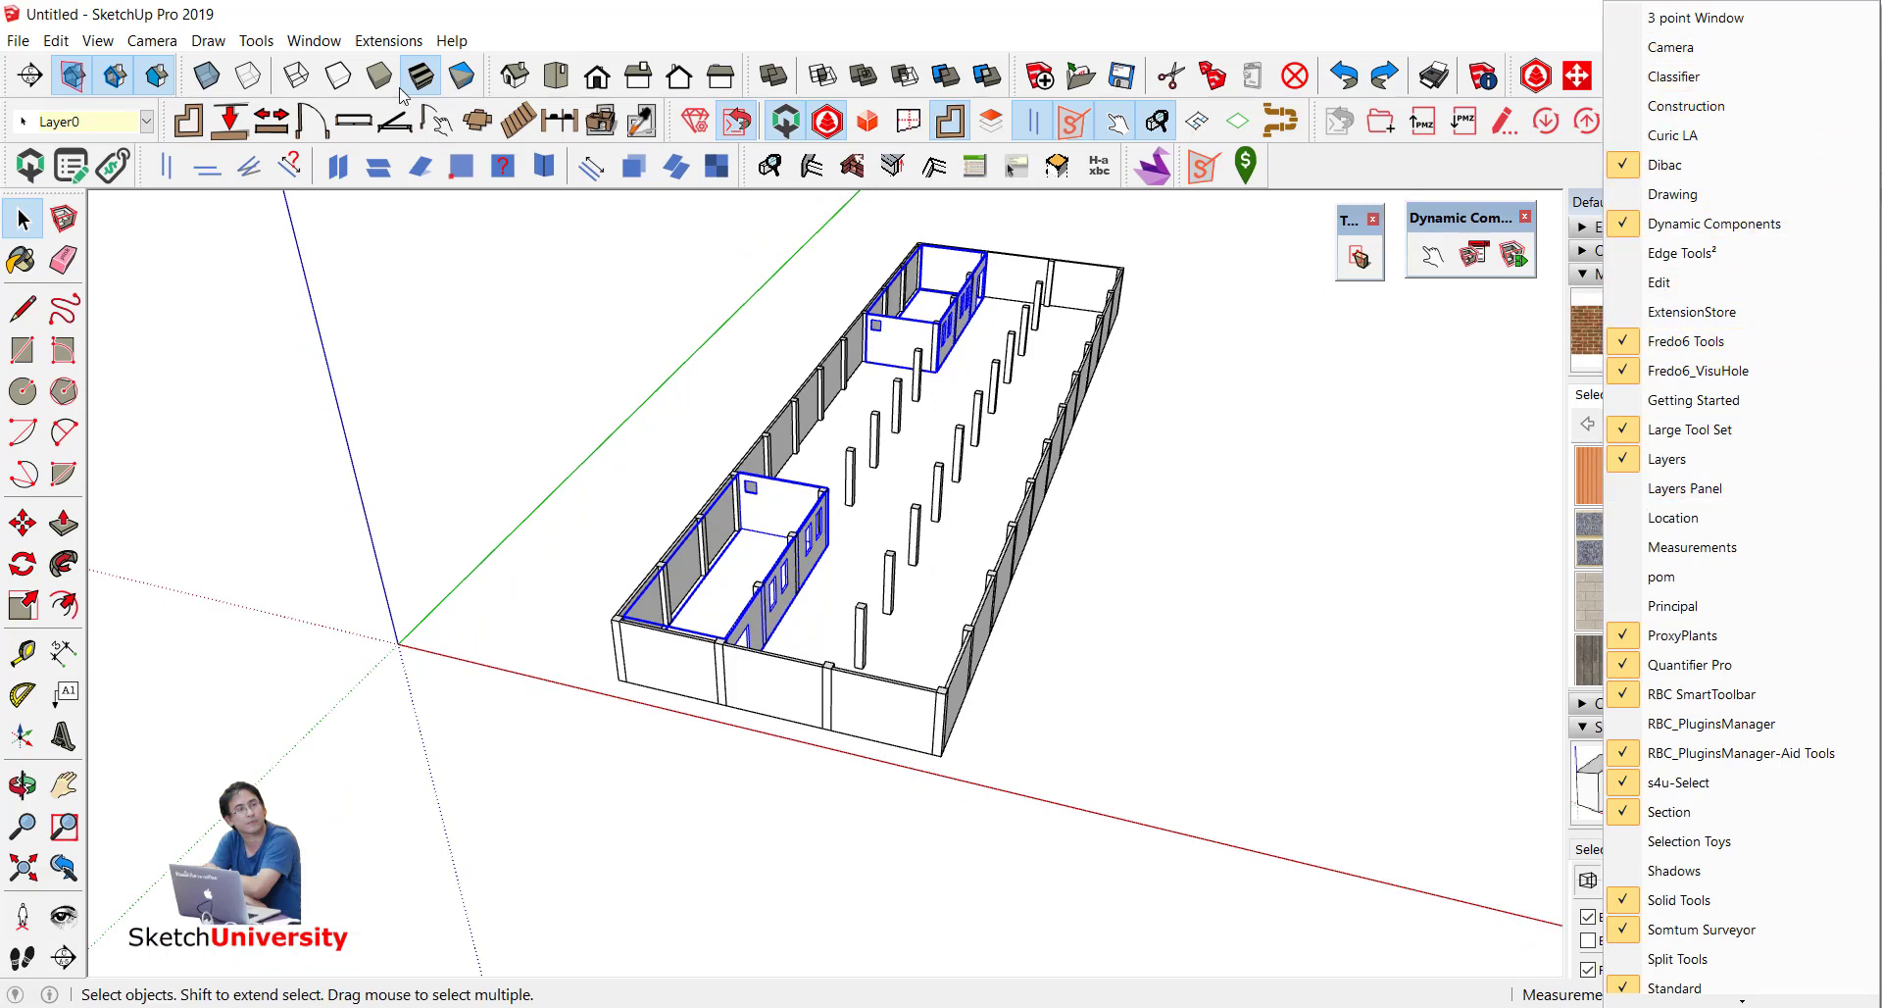
left_click(313, 40)
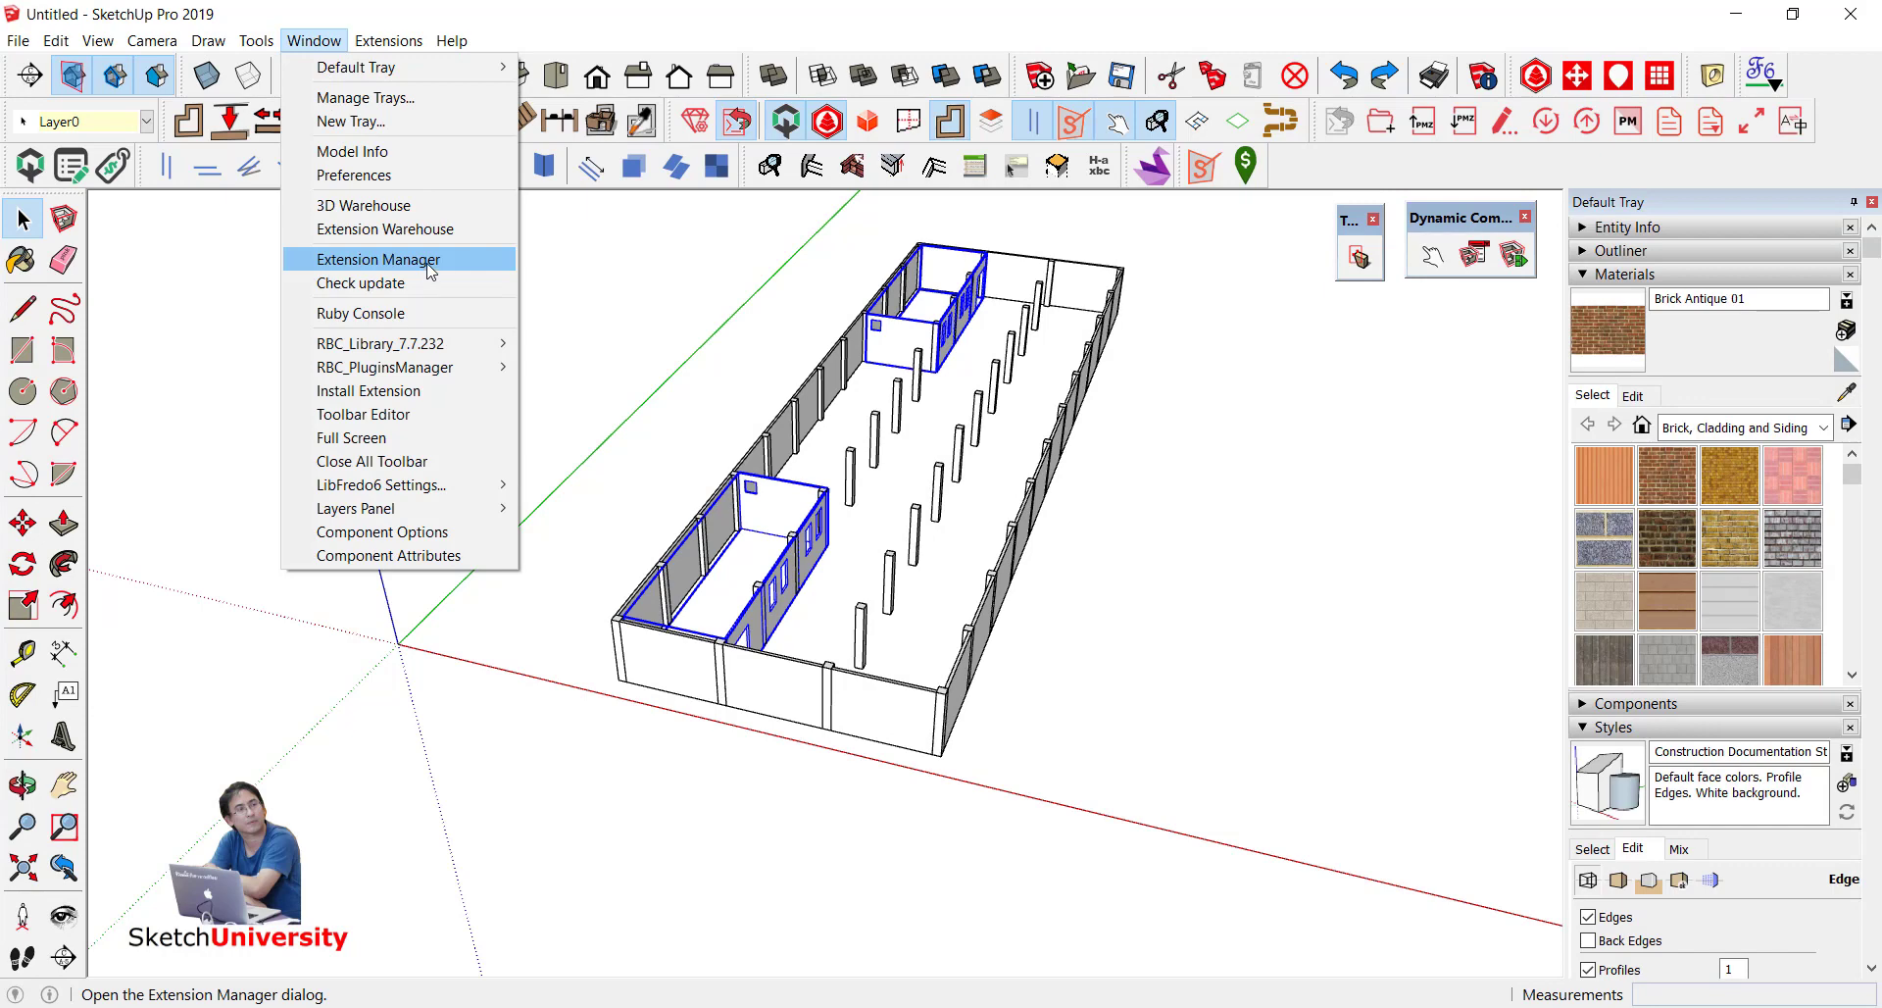
left_click(429, 266)
Step: Enable the Curic Mirror extension, apply the change and close the Extension Manager
scroll(420, 565, "down", 1)
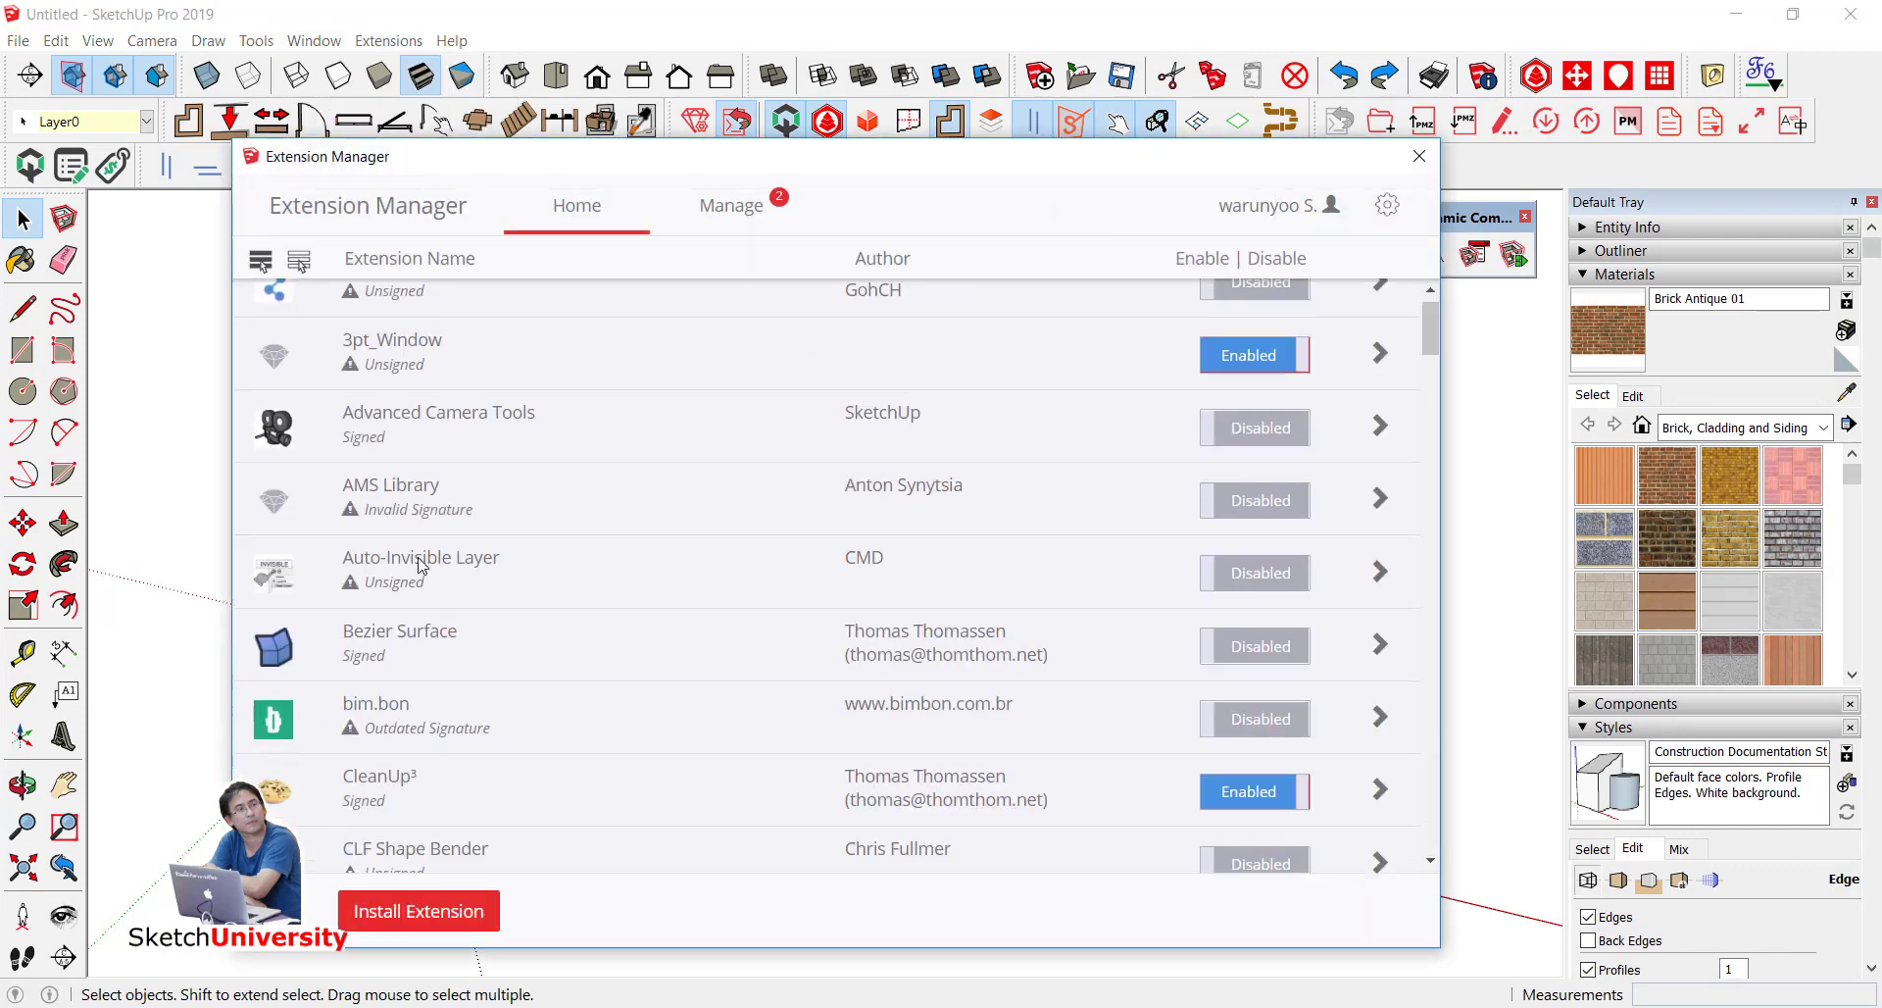
scroll(419, 565, "down", 5)
scroll(422, 567, "up", 1)
scroll(424, 568, "up", 2)
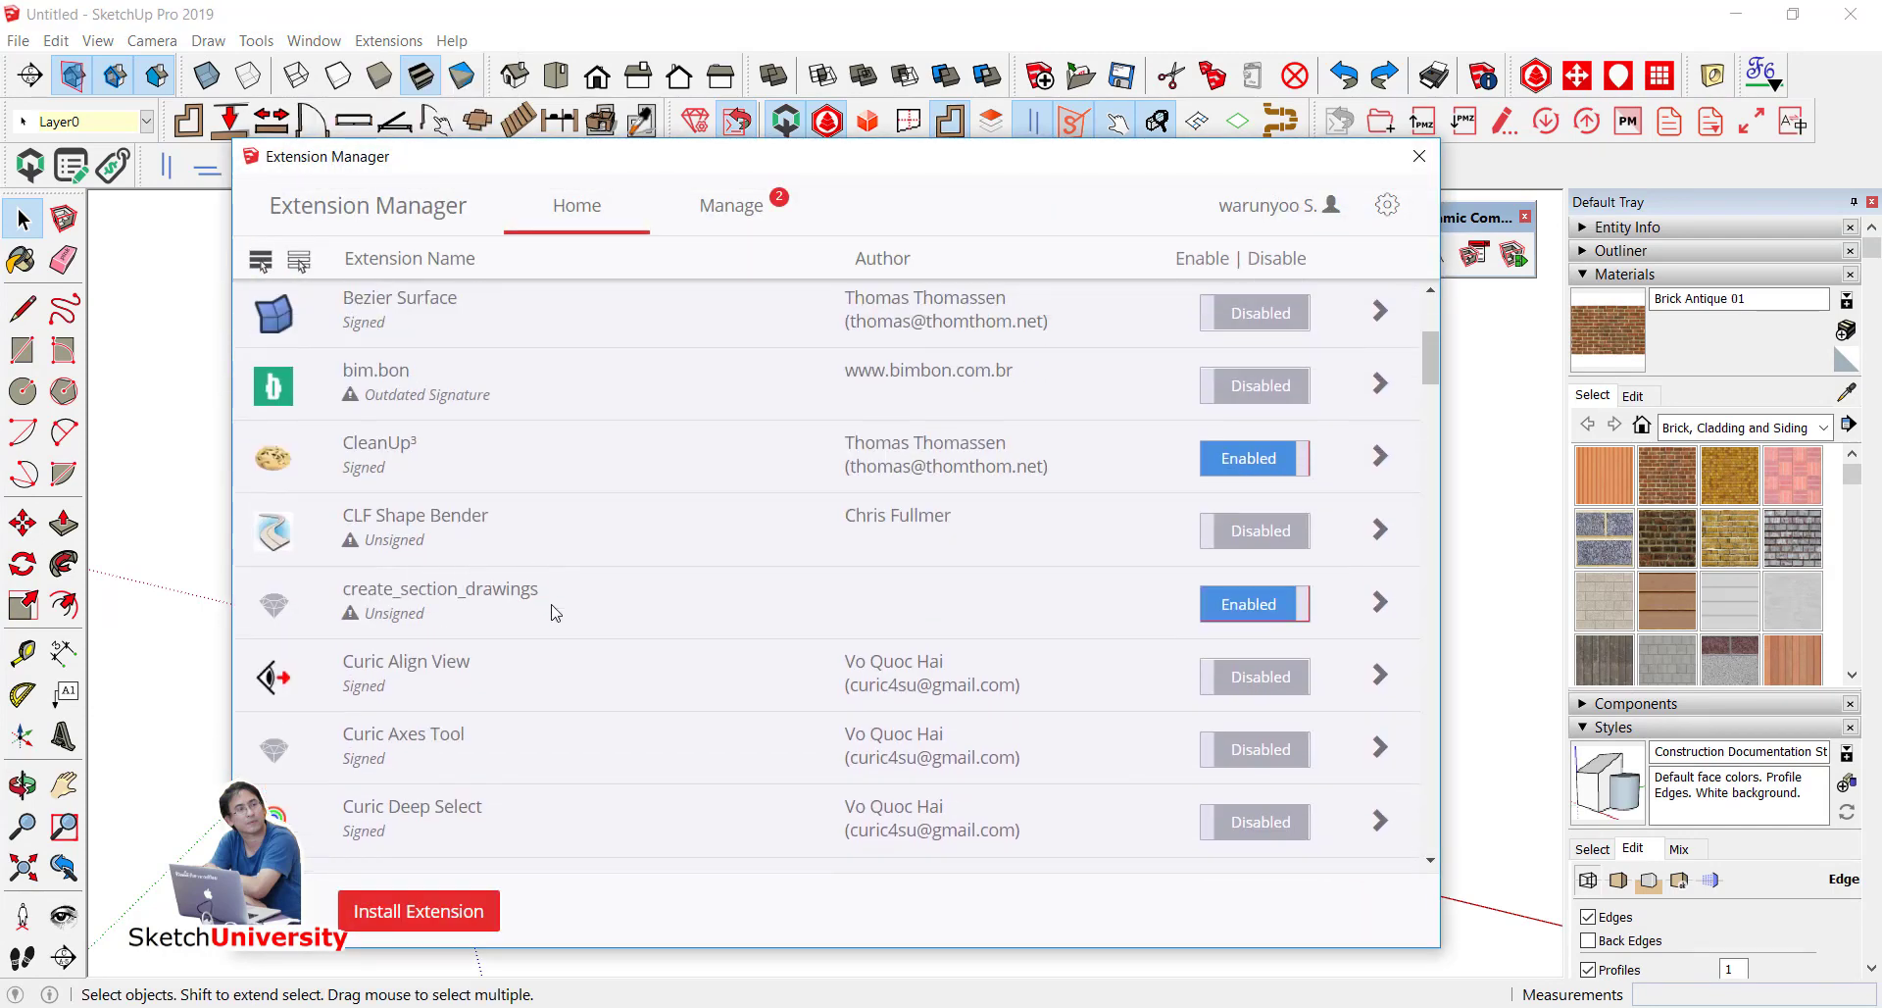
scroll(600, 604, "down", 1)
scroll(598, 604, "down", 1)
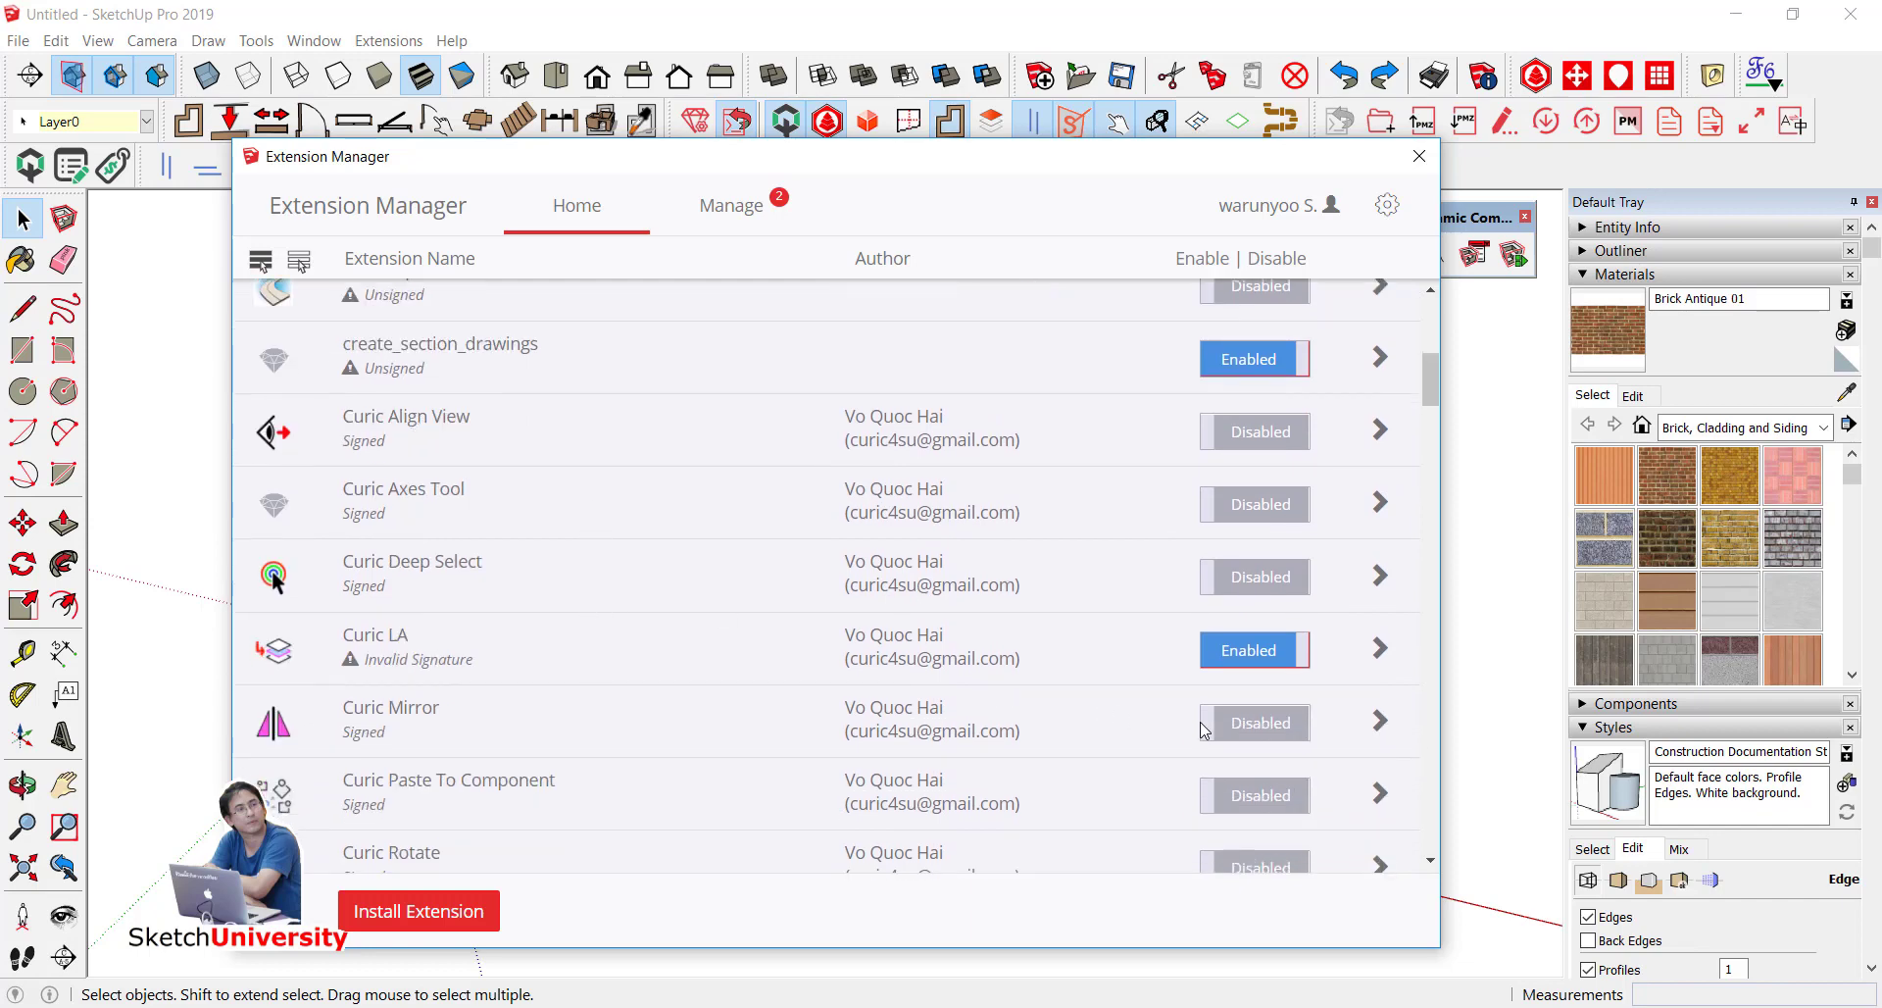
left_click(1238, 737)
left_click(1313, 910)
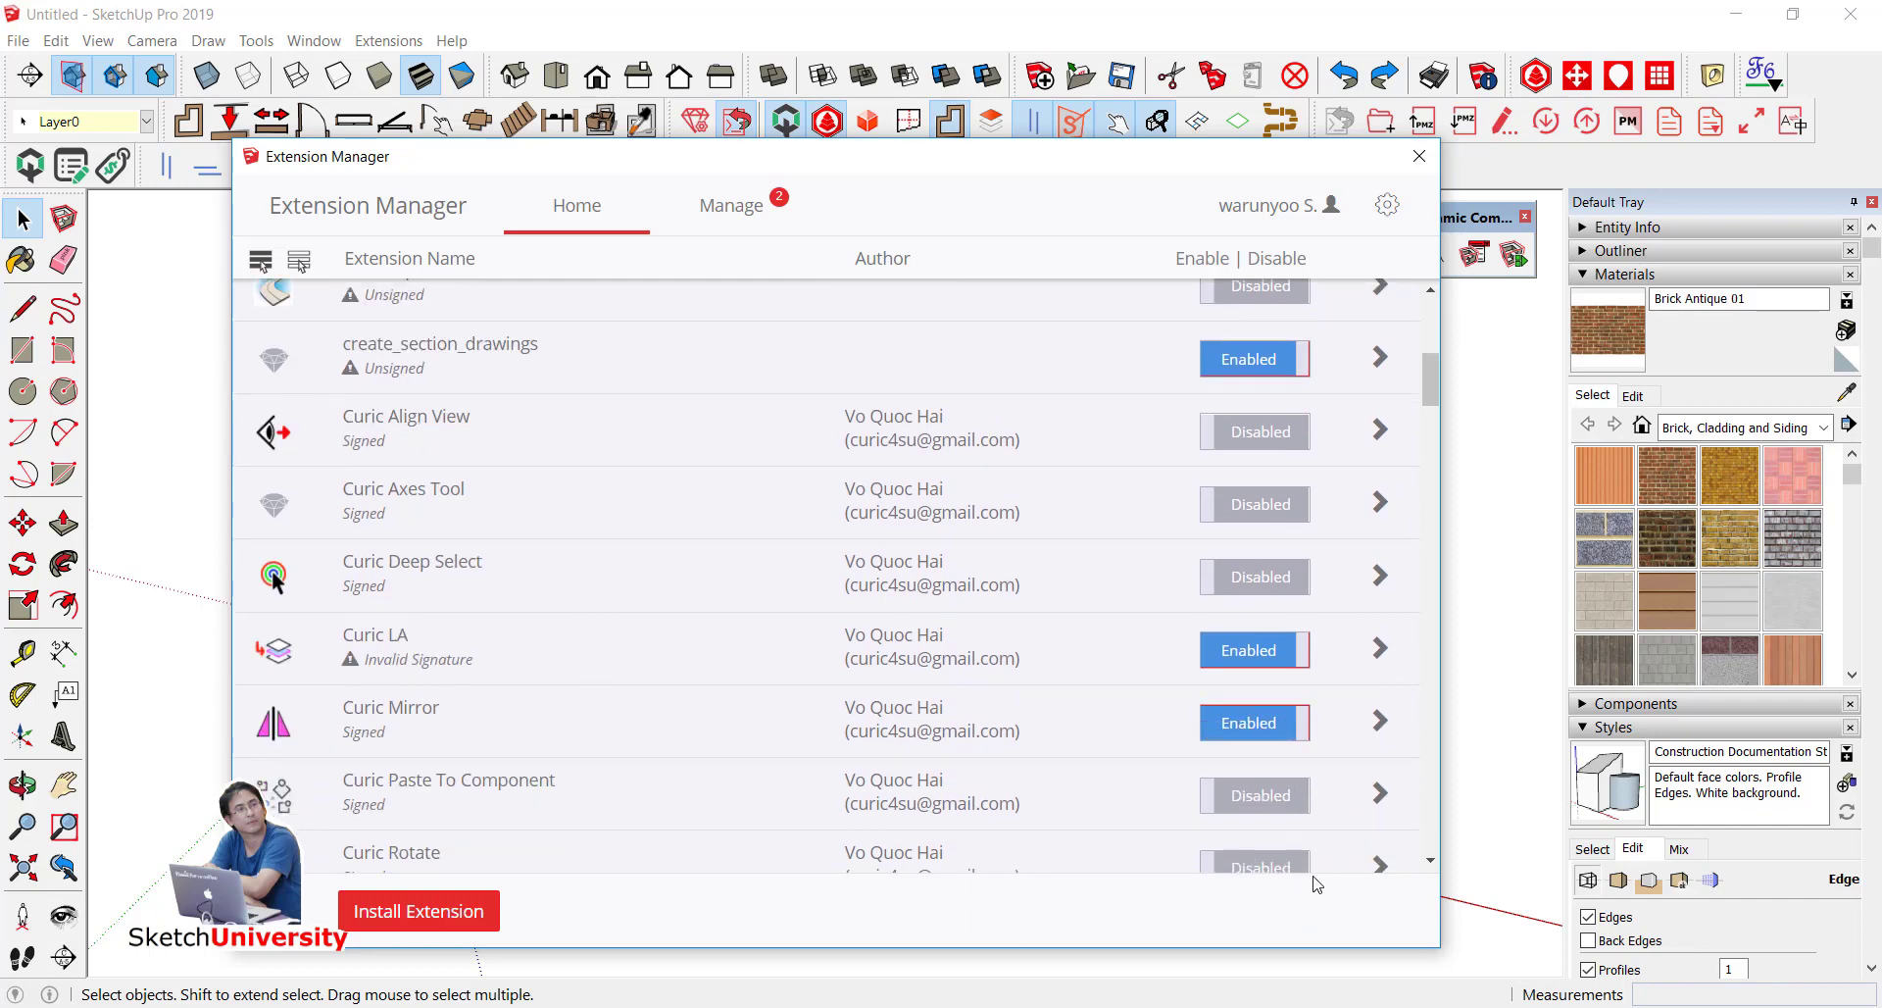
left_click(1419, 157)
scroll(882, 401, "up", 3)
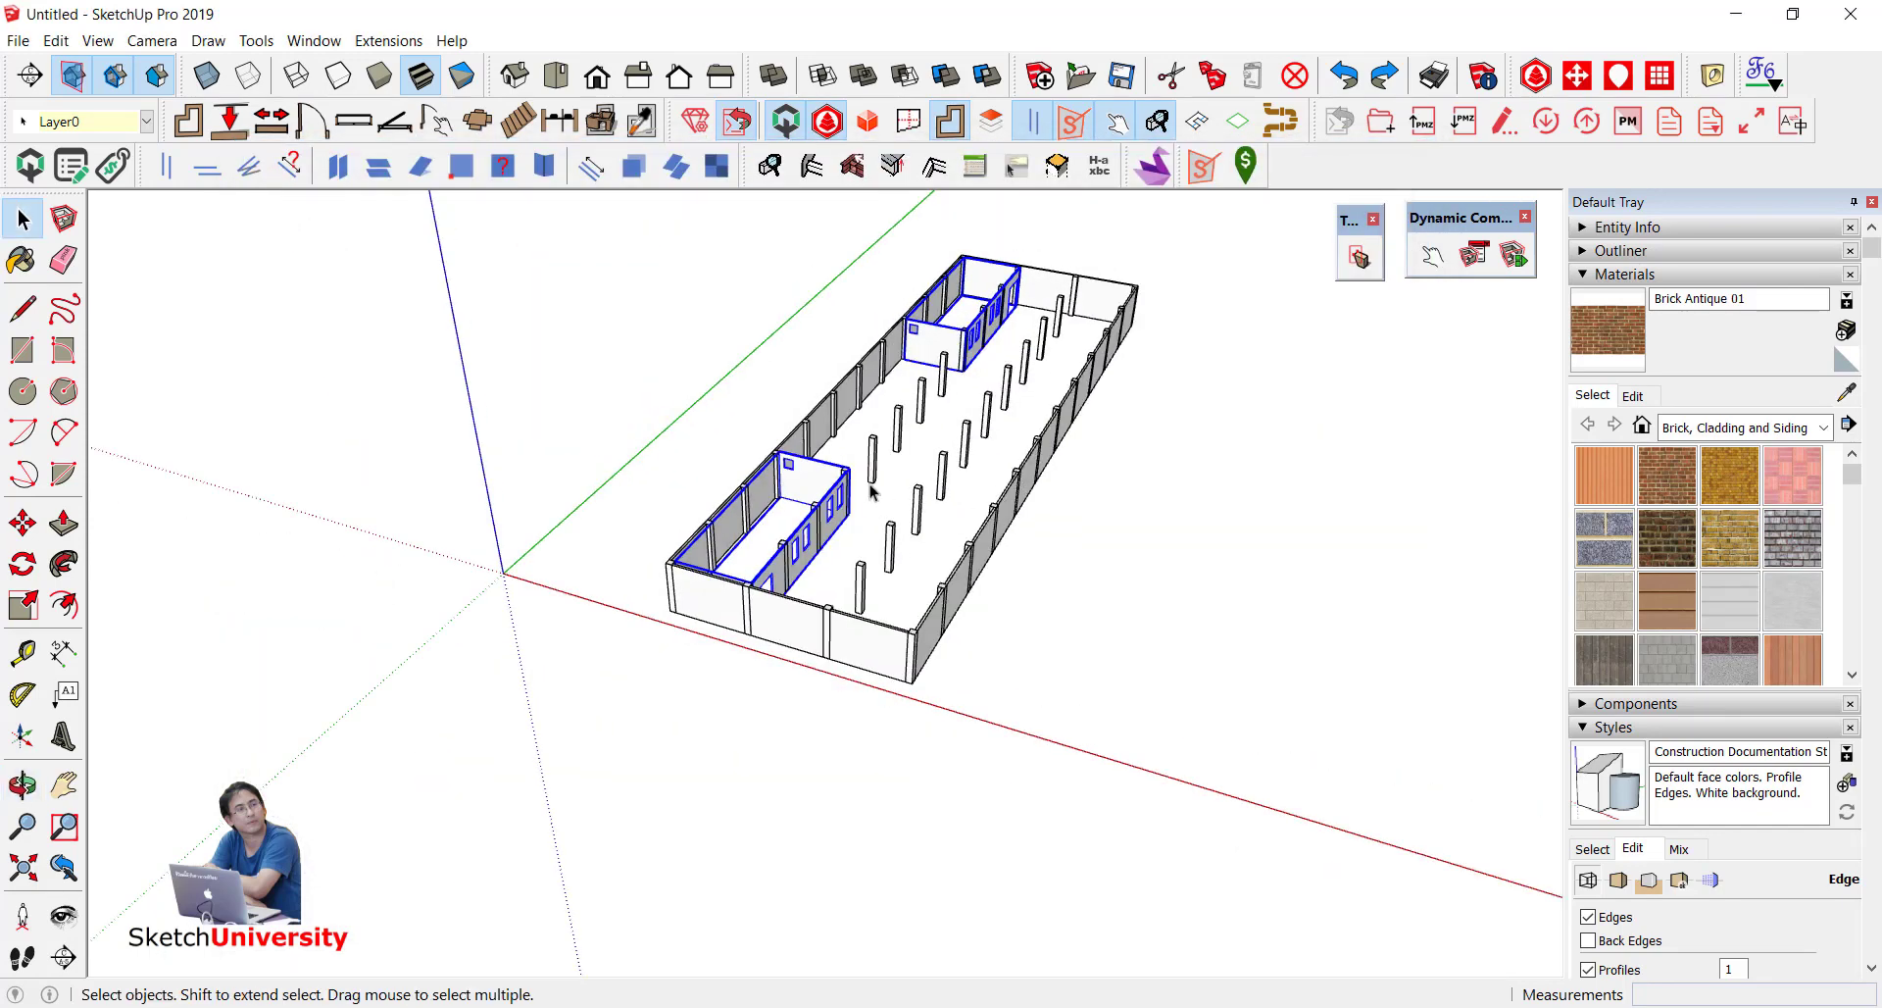
scroll(848, 428, "up", 2)
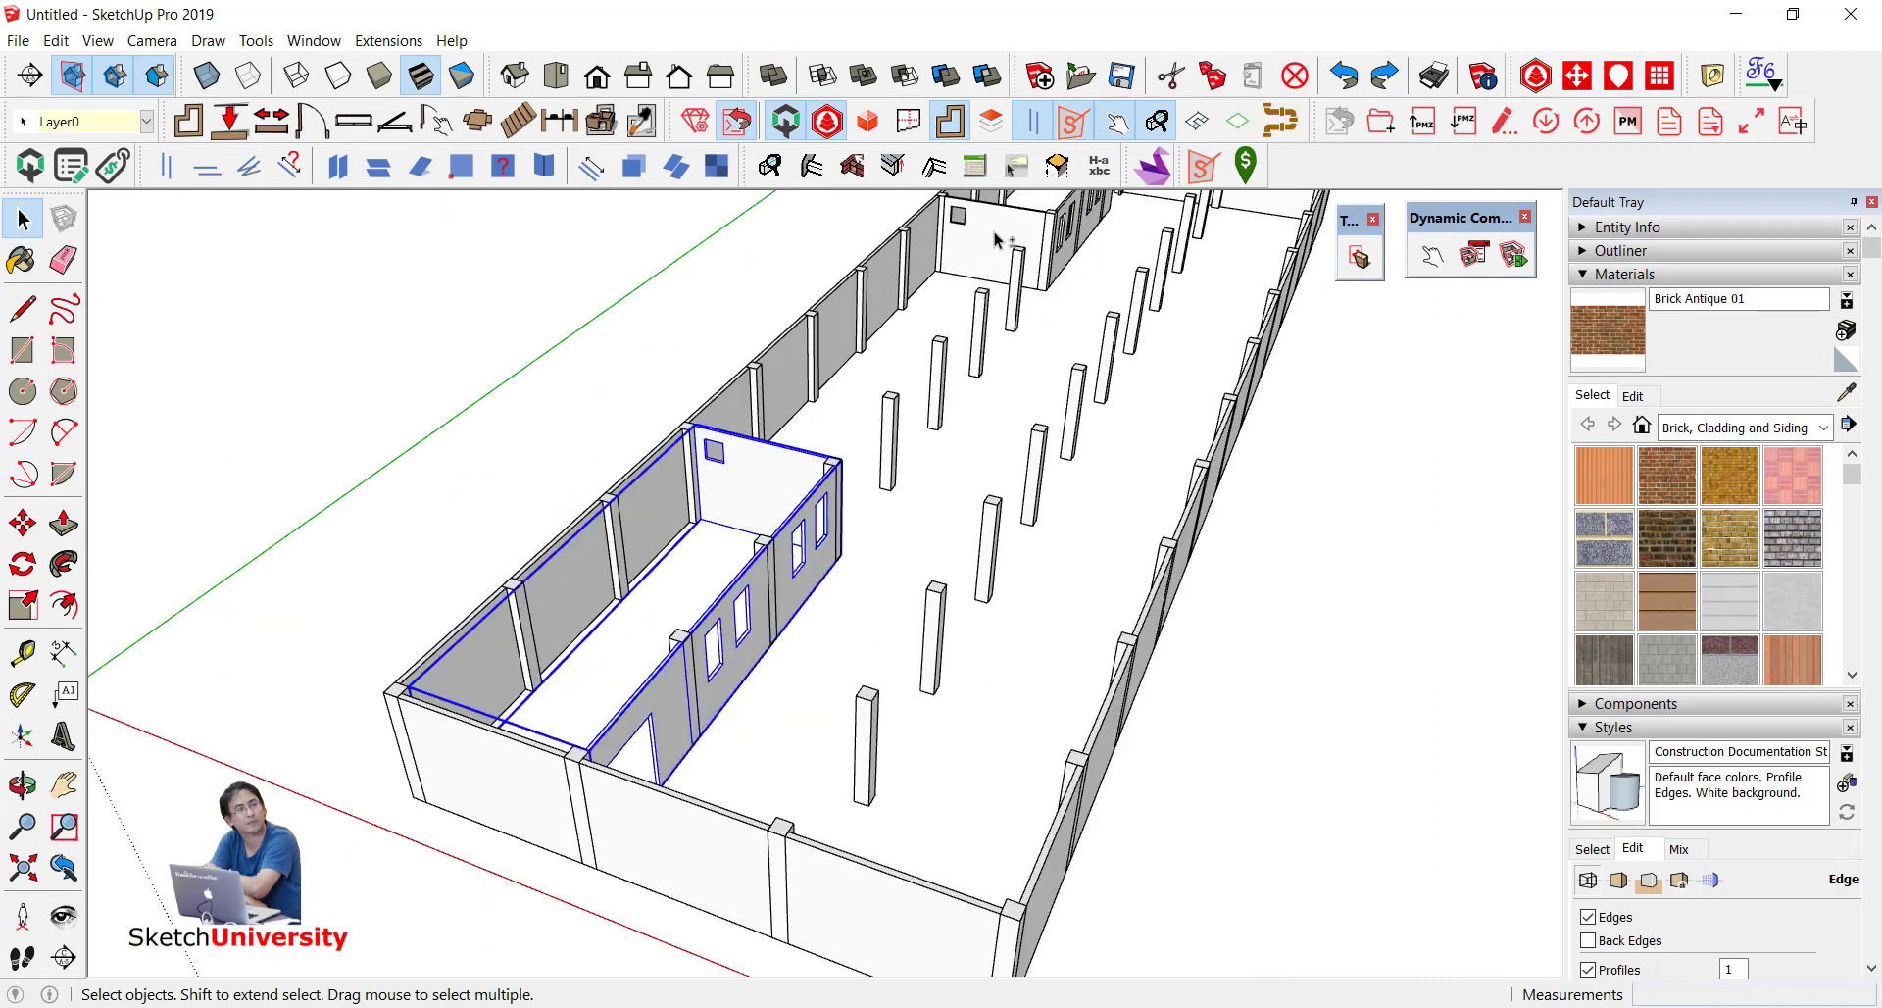
scroll(949, 250, "down", 1)
scroll(1005, 285, "down", 1)
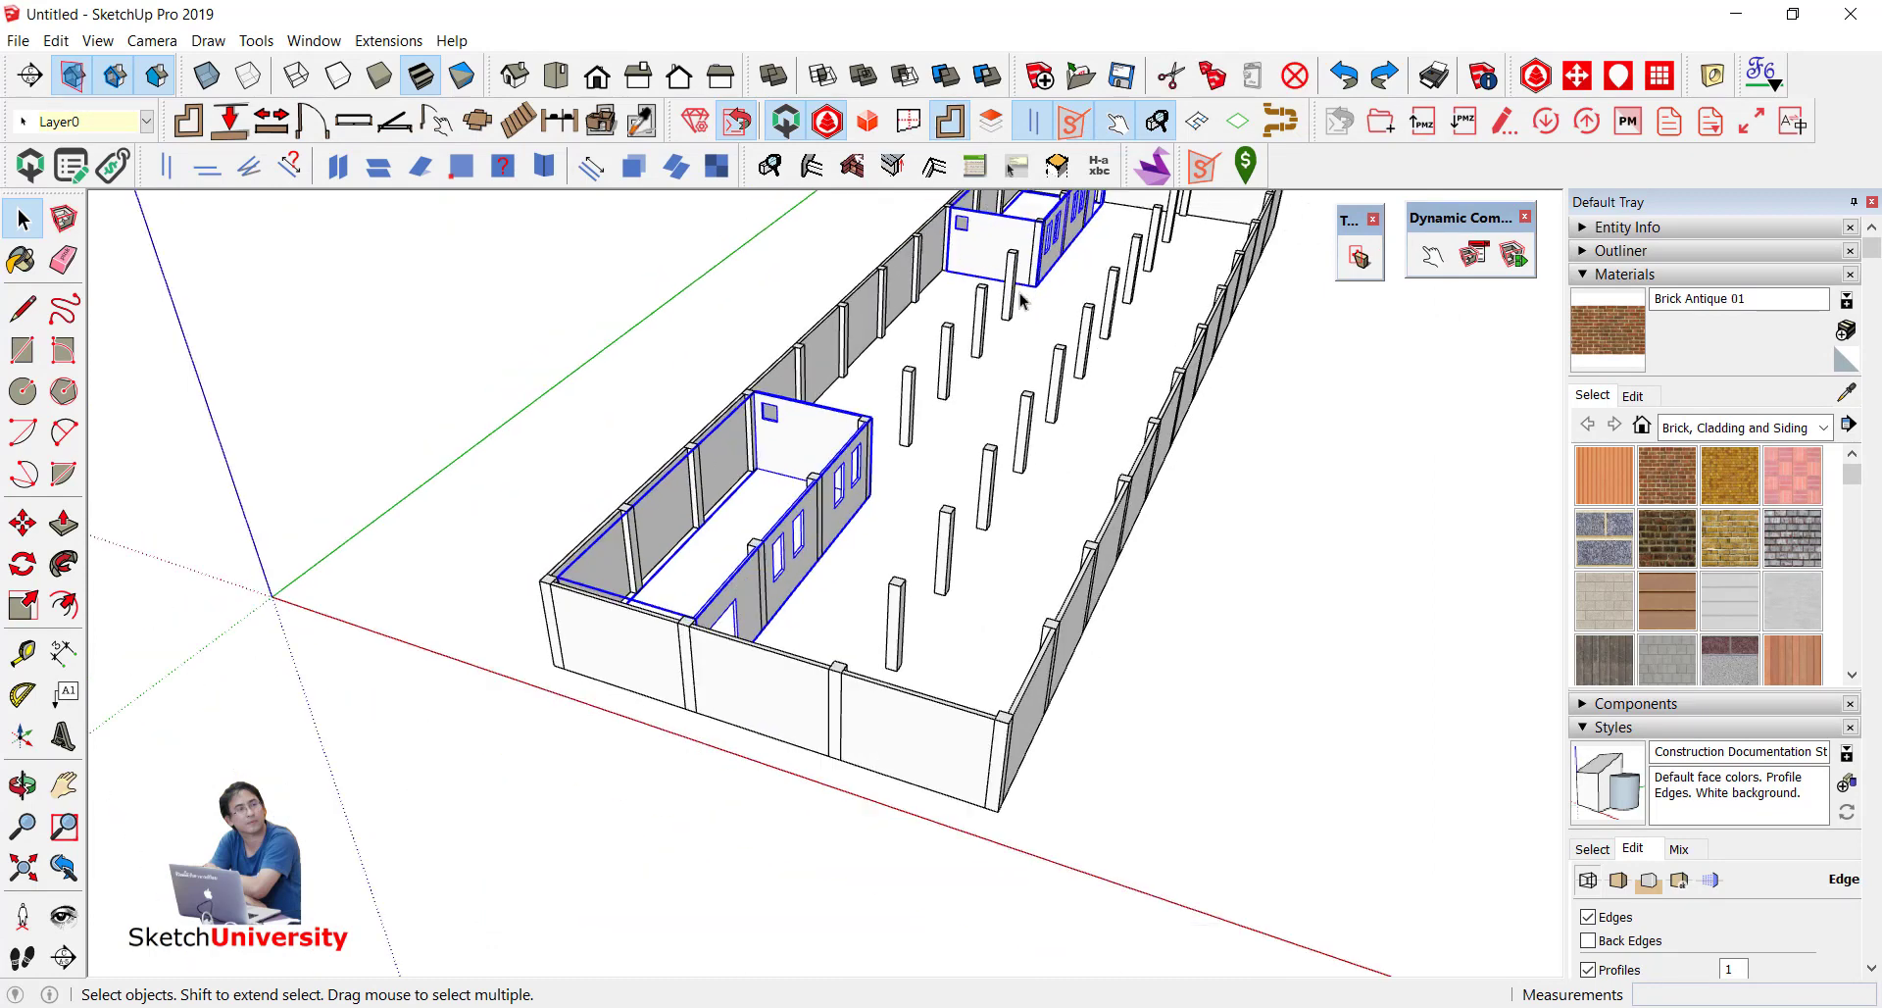
scroll(1039, 304, "down", 1)
scroll(1176, 245, "down", 1)
Step: Turn on the Curic Mirror toolbar and mirror the selected rooms across the building midpoint
right_click(1316, 167)
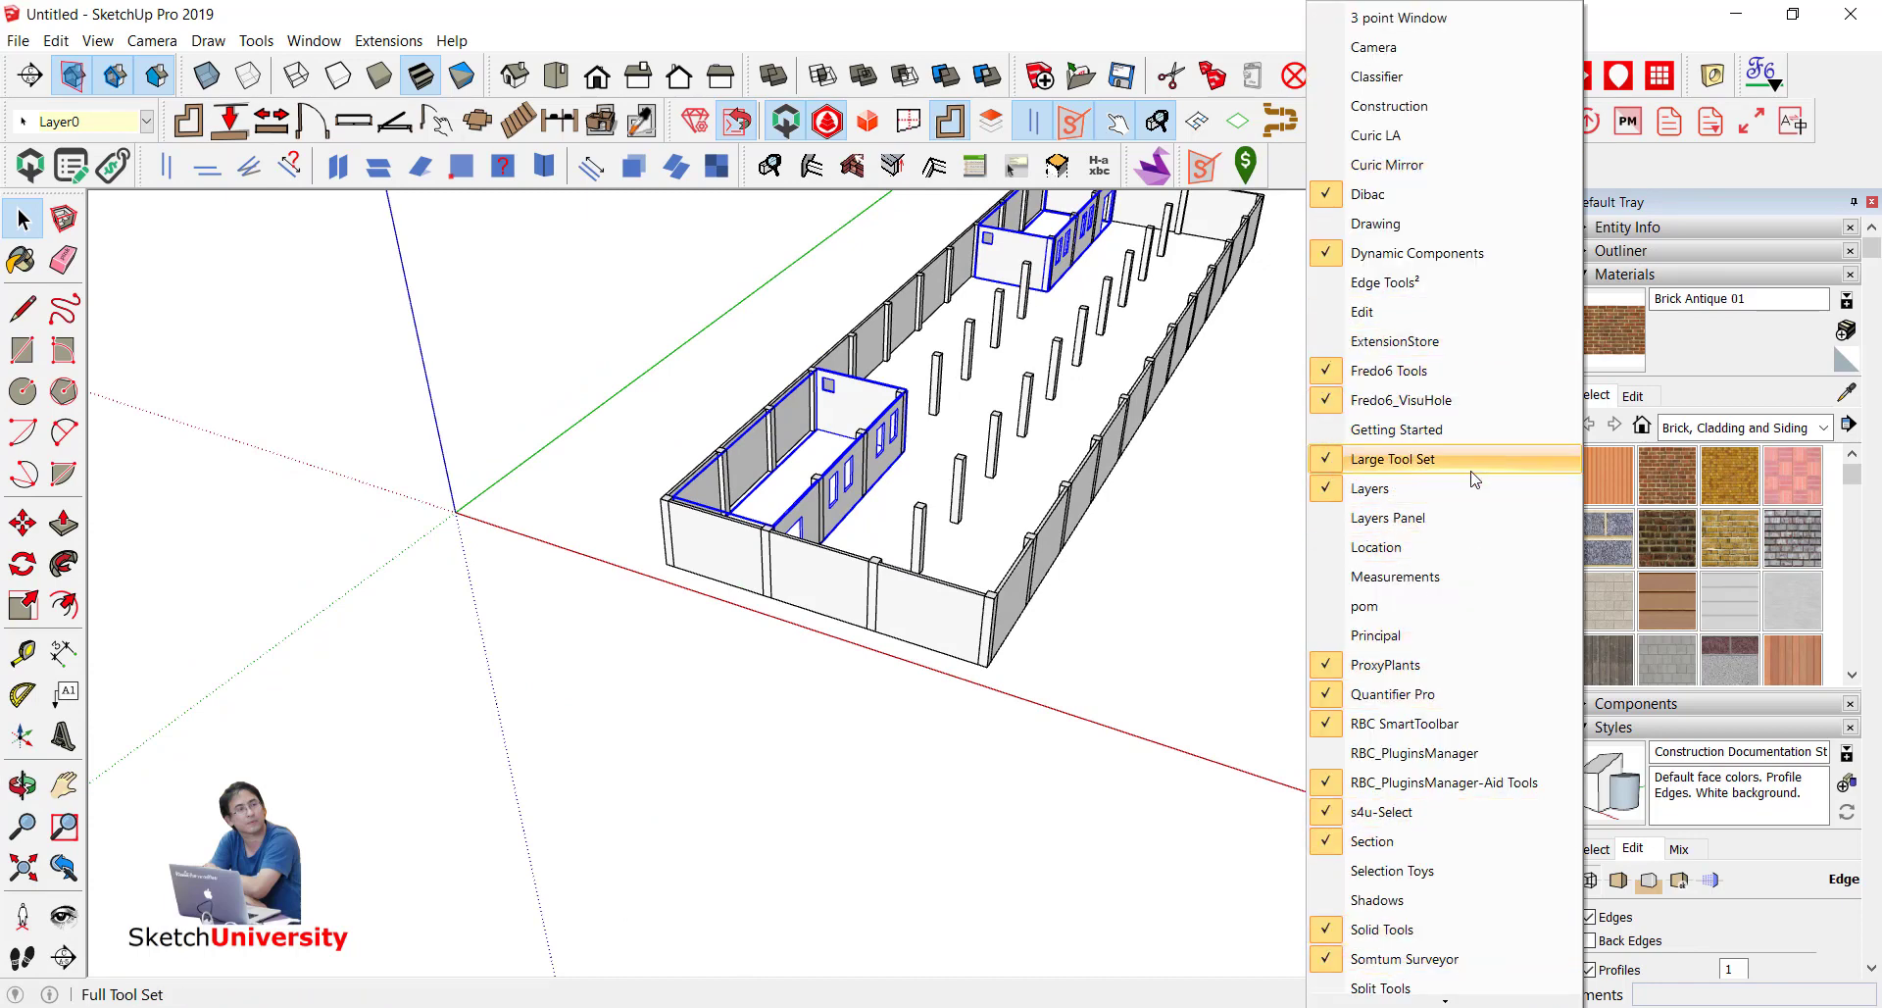
left_click(1382, 165)
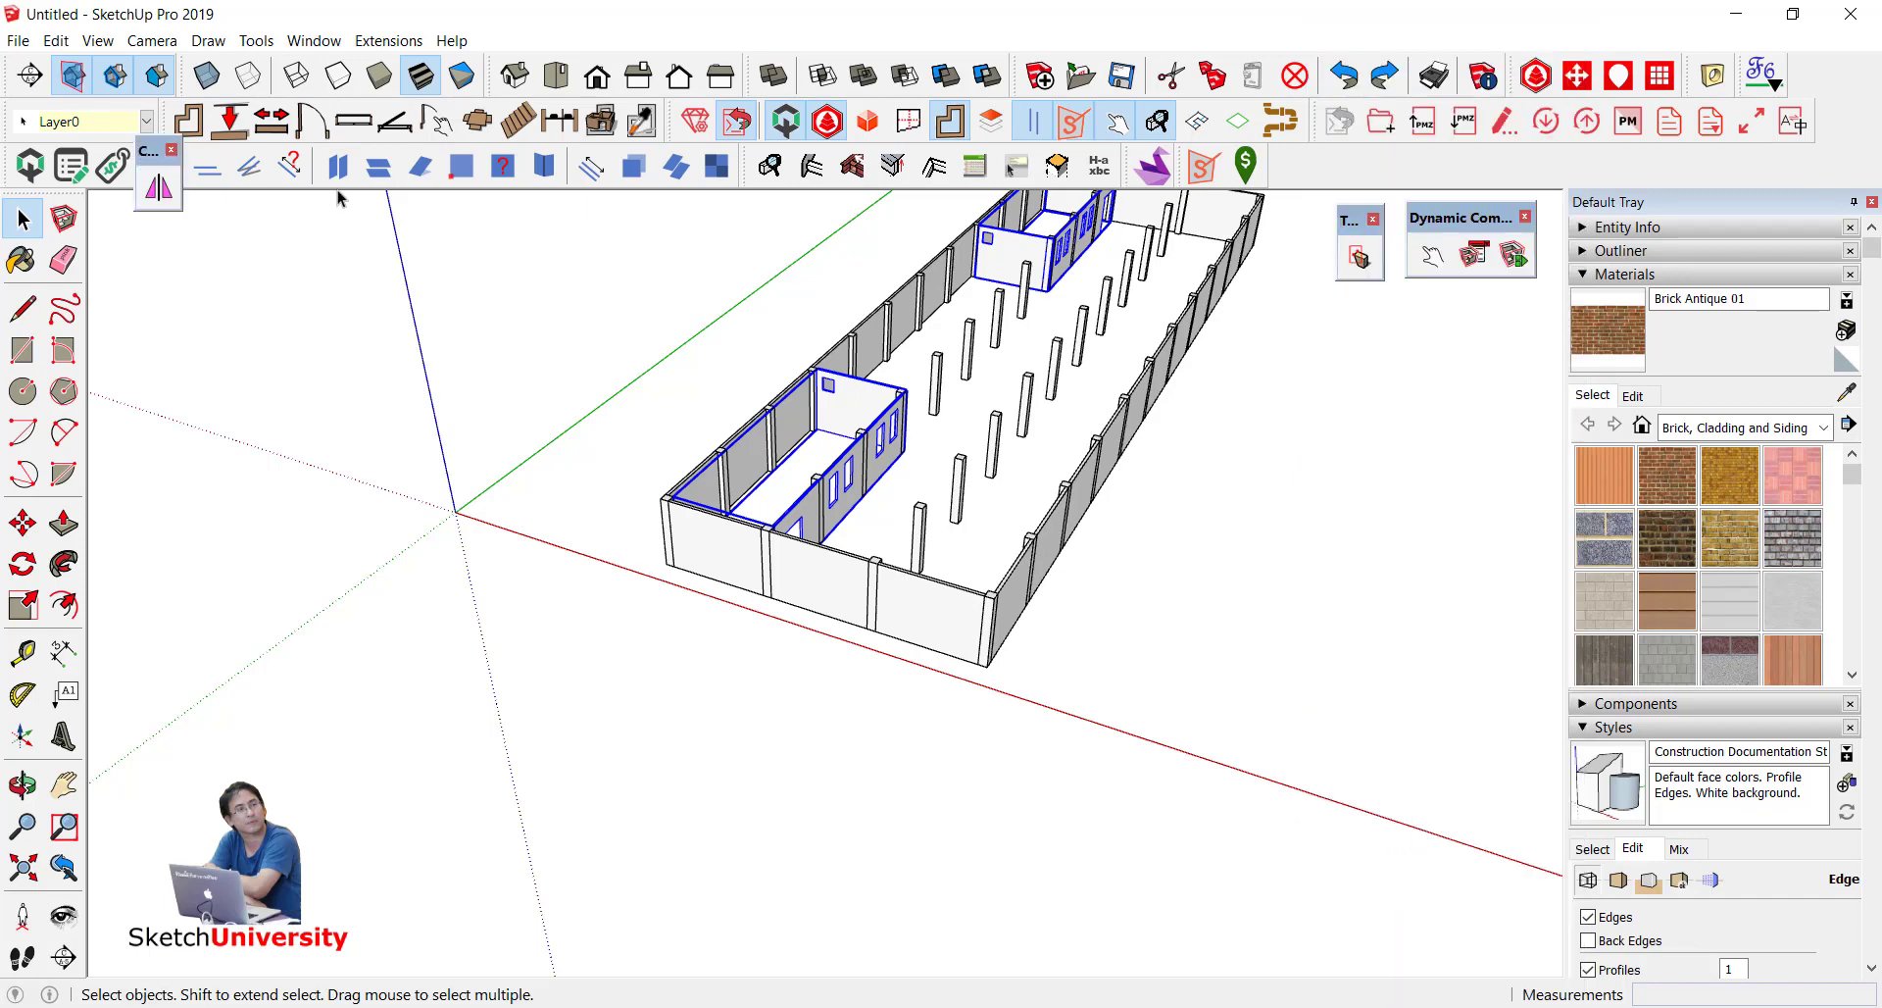
left_click(158, 187)
scroll(756, 732, "up", 3)
scroll(785, 638, "up", 3)
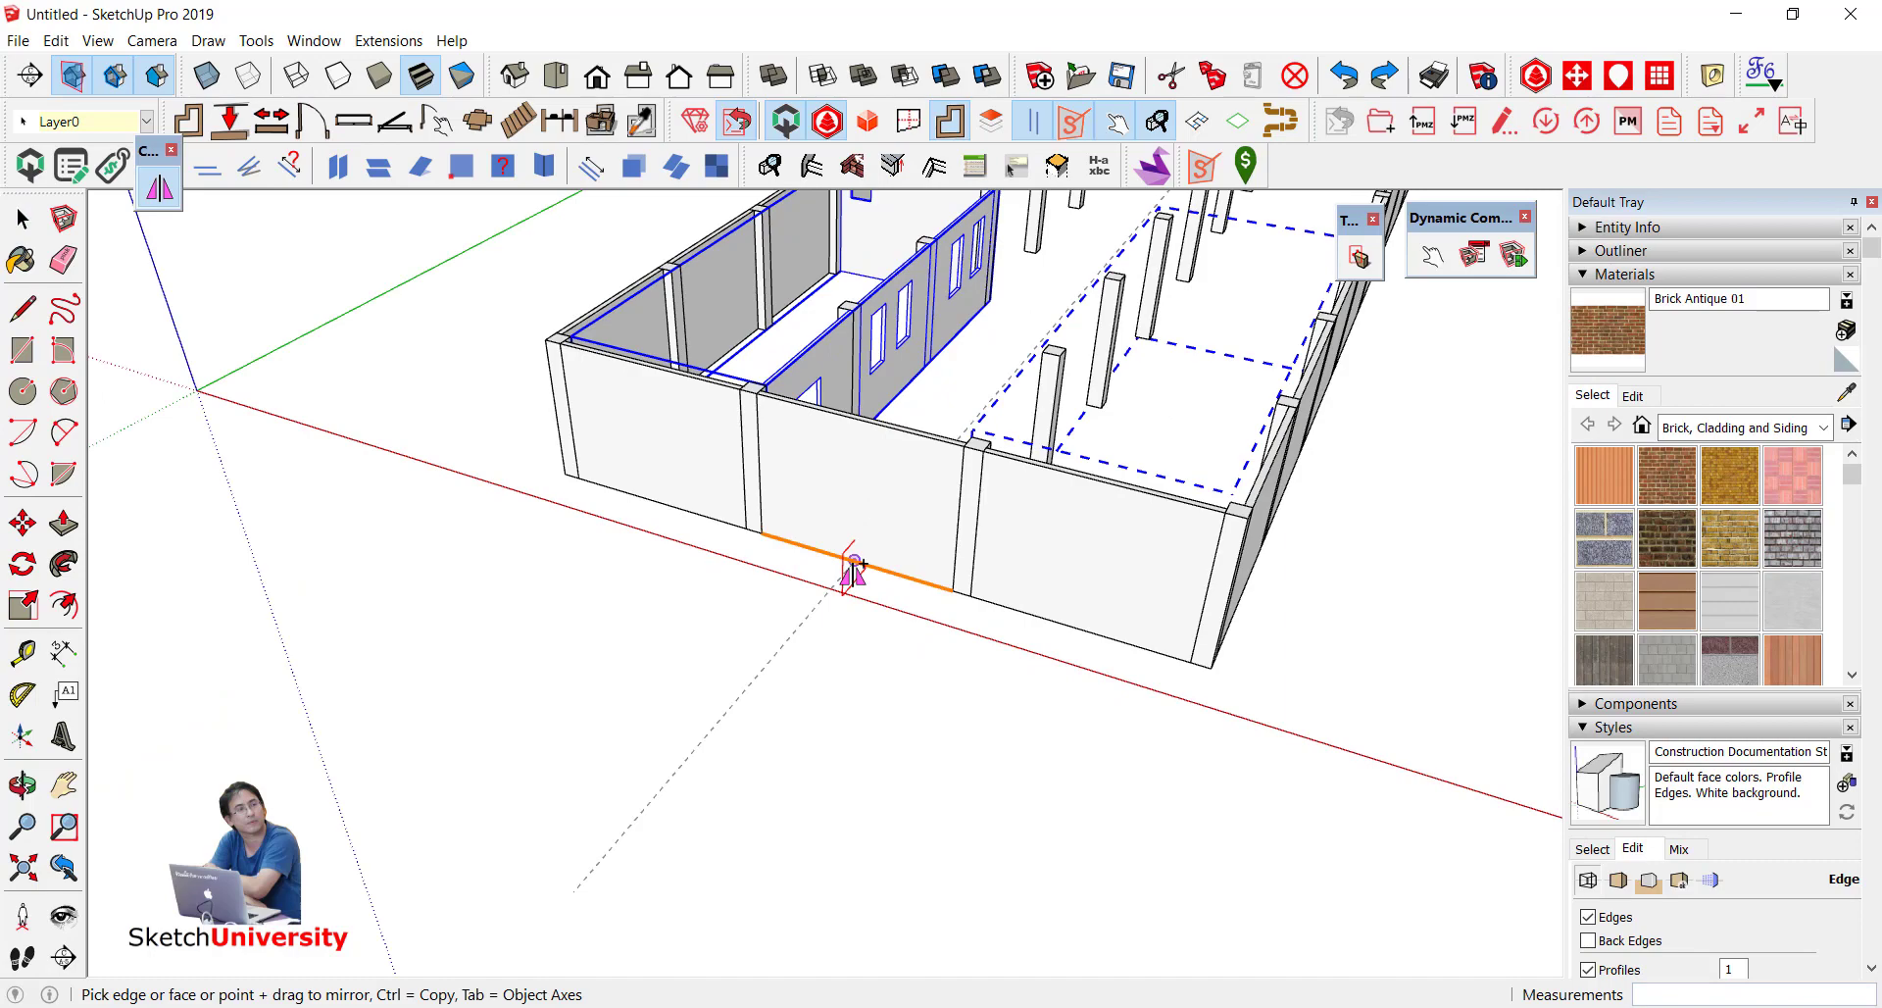
scroll(852, 569, "down", 3)
Step: Orbit and zoom to see the whole building with the corridor running straight ahead
key("space")
scroll(742, 690, "down", 3)
scroll(643, 715, "down", 2)
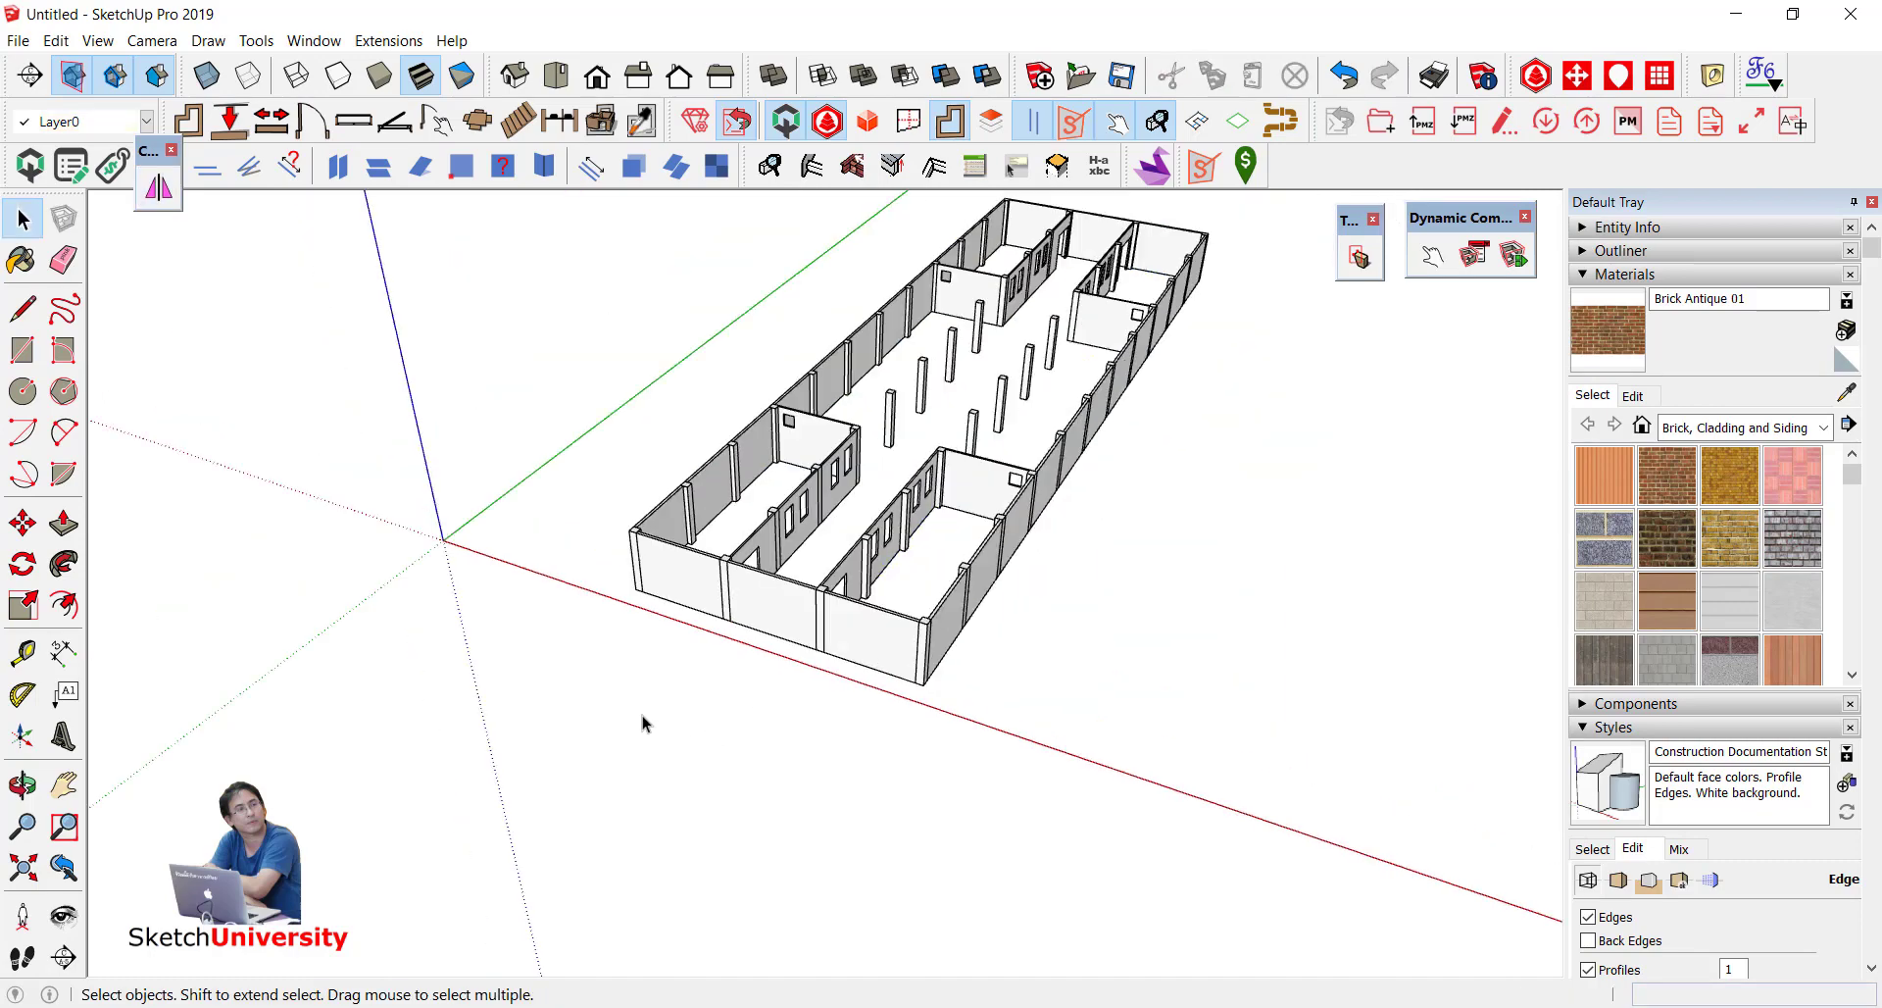
mouse_move(643, 715)
middle_mouse_down()
mouse_move(1112, 805)
mouse_move(592, 474)
mouse_move(1333, 580)
mouse_move(1102, 439)
middle_mouse_up()
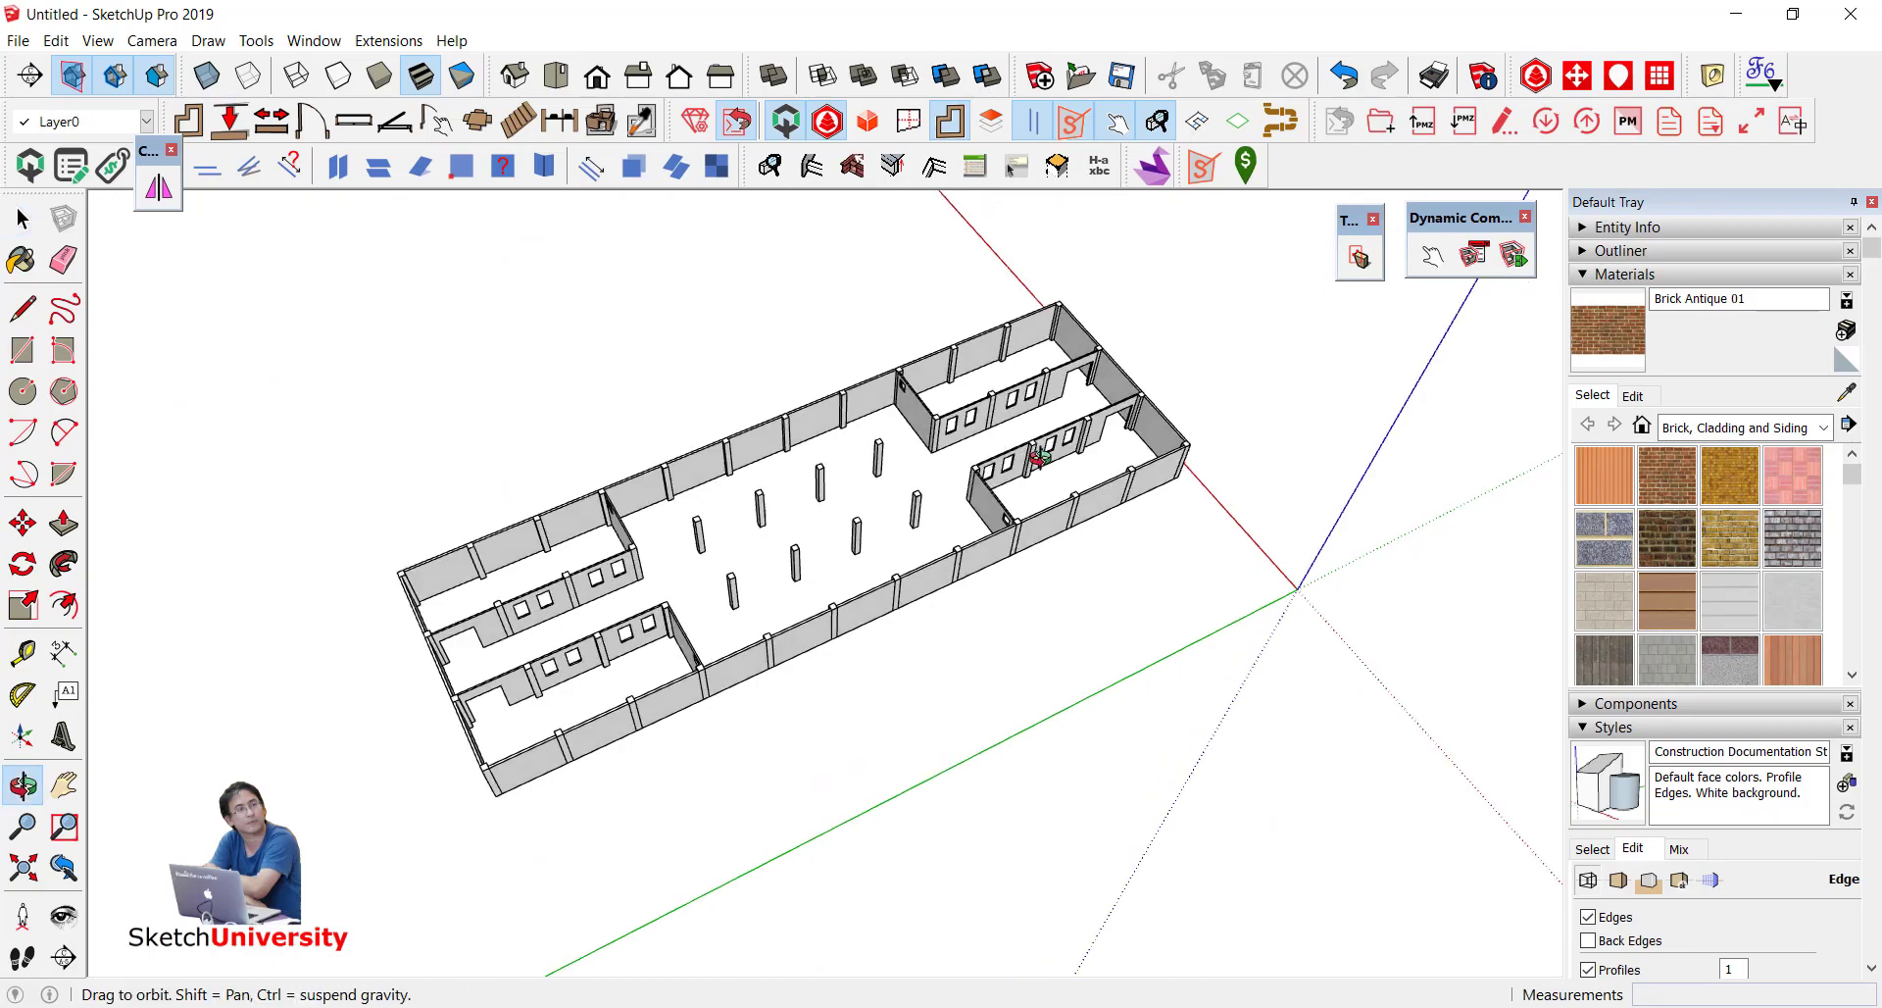
scroll(1102, 439, "up", 1)
scroll(980, 490, "up", 3)
scroll(782, 537, "up", 2)
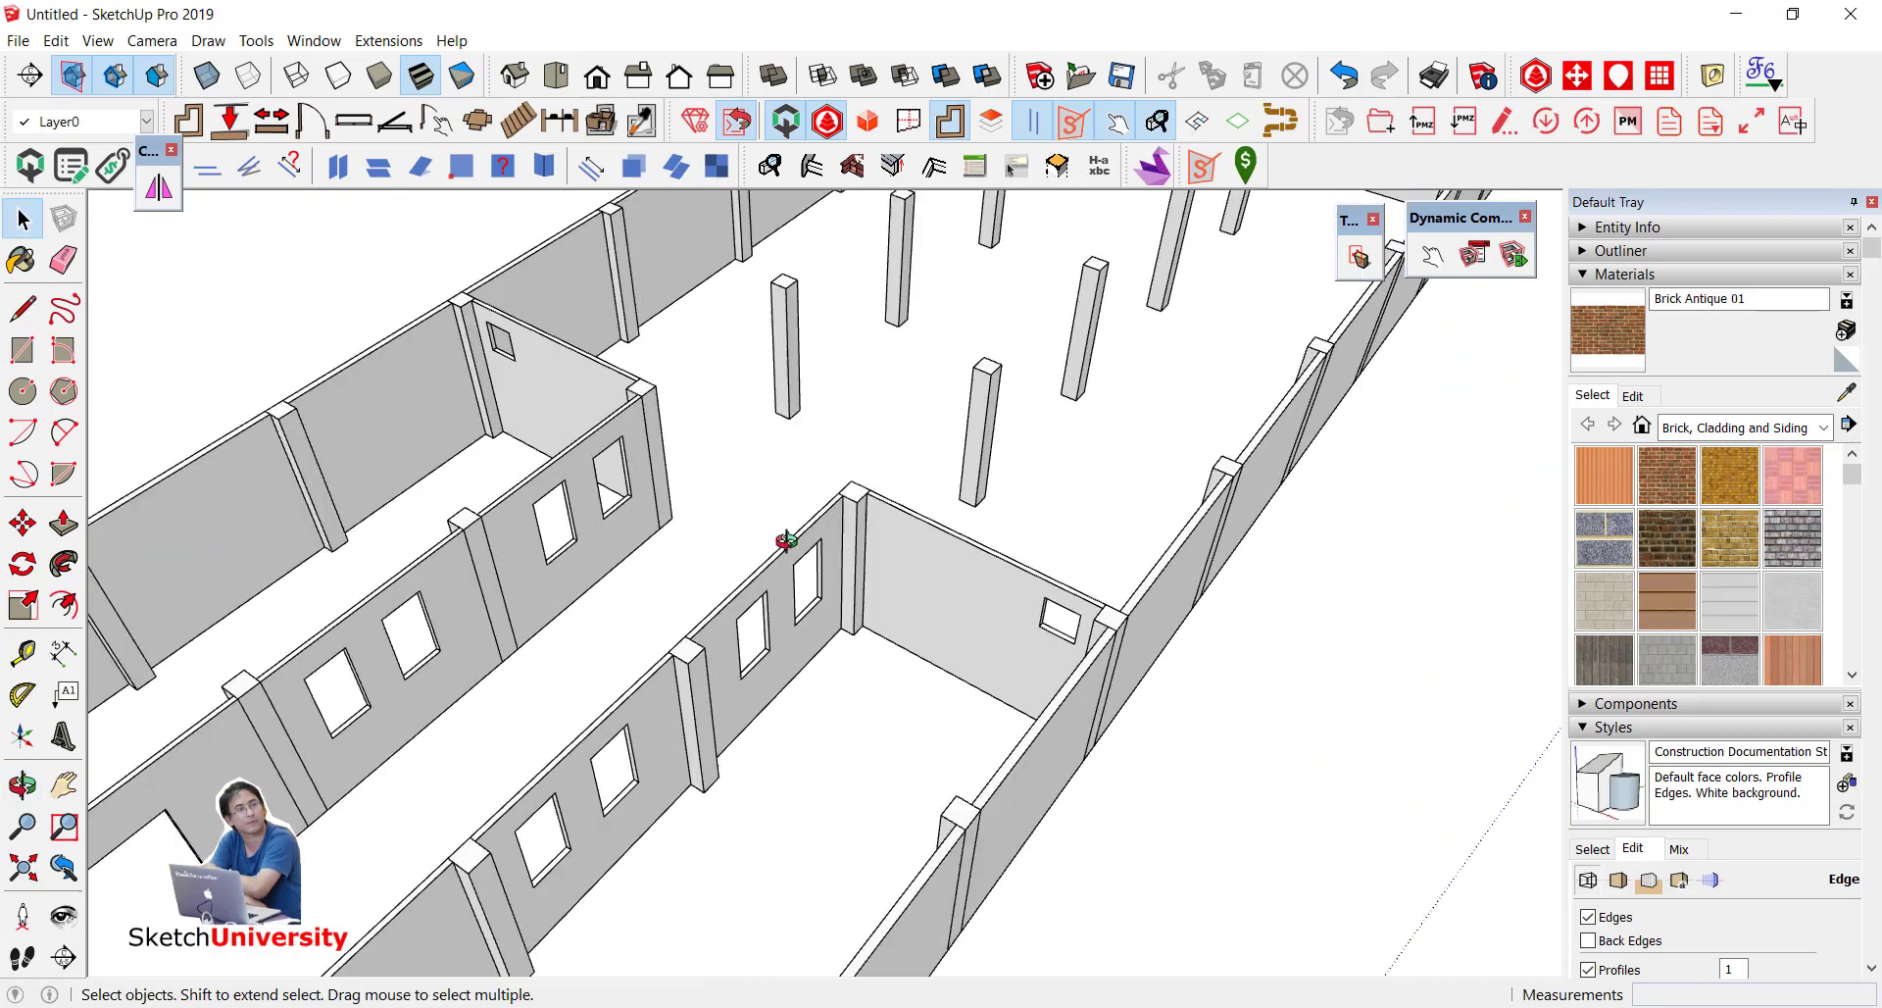
middle_click_drag(781, 537, 1032, 374)
scroll(1032, 374, "down", 3)
scroll(1032, 441, "down", 3)
Step: Draw a rectangle from one outer building corner to the opposite one as the roof face
mouse_move(1039, 588)
middle_mouse_down()
mouse_move(1101, 702)
mouse_move(1258, 397)
mouse_move(983, 747)
middle_mouse_up()
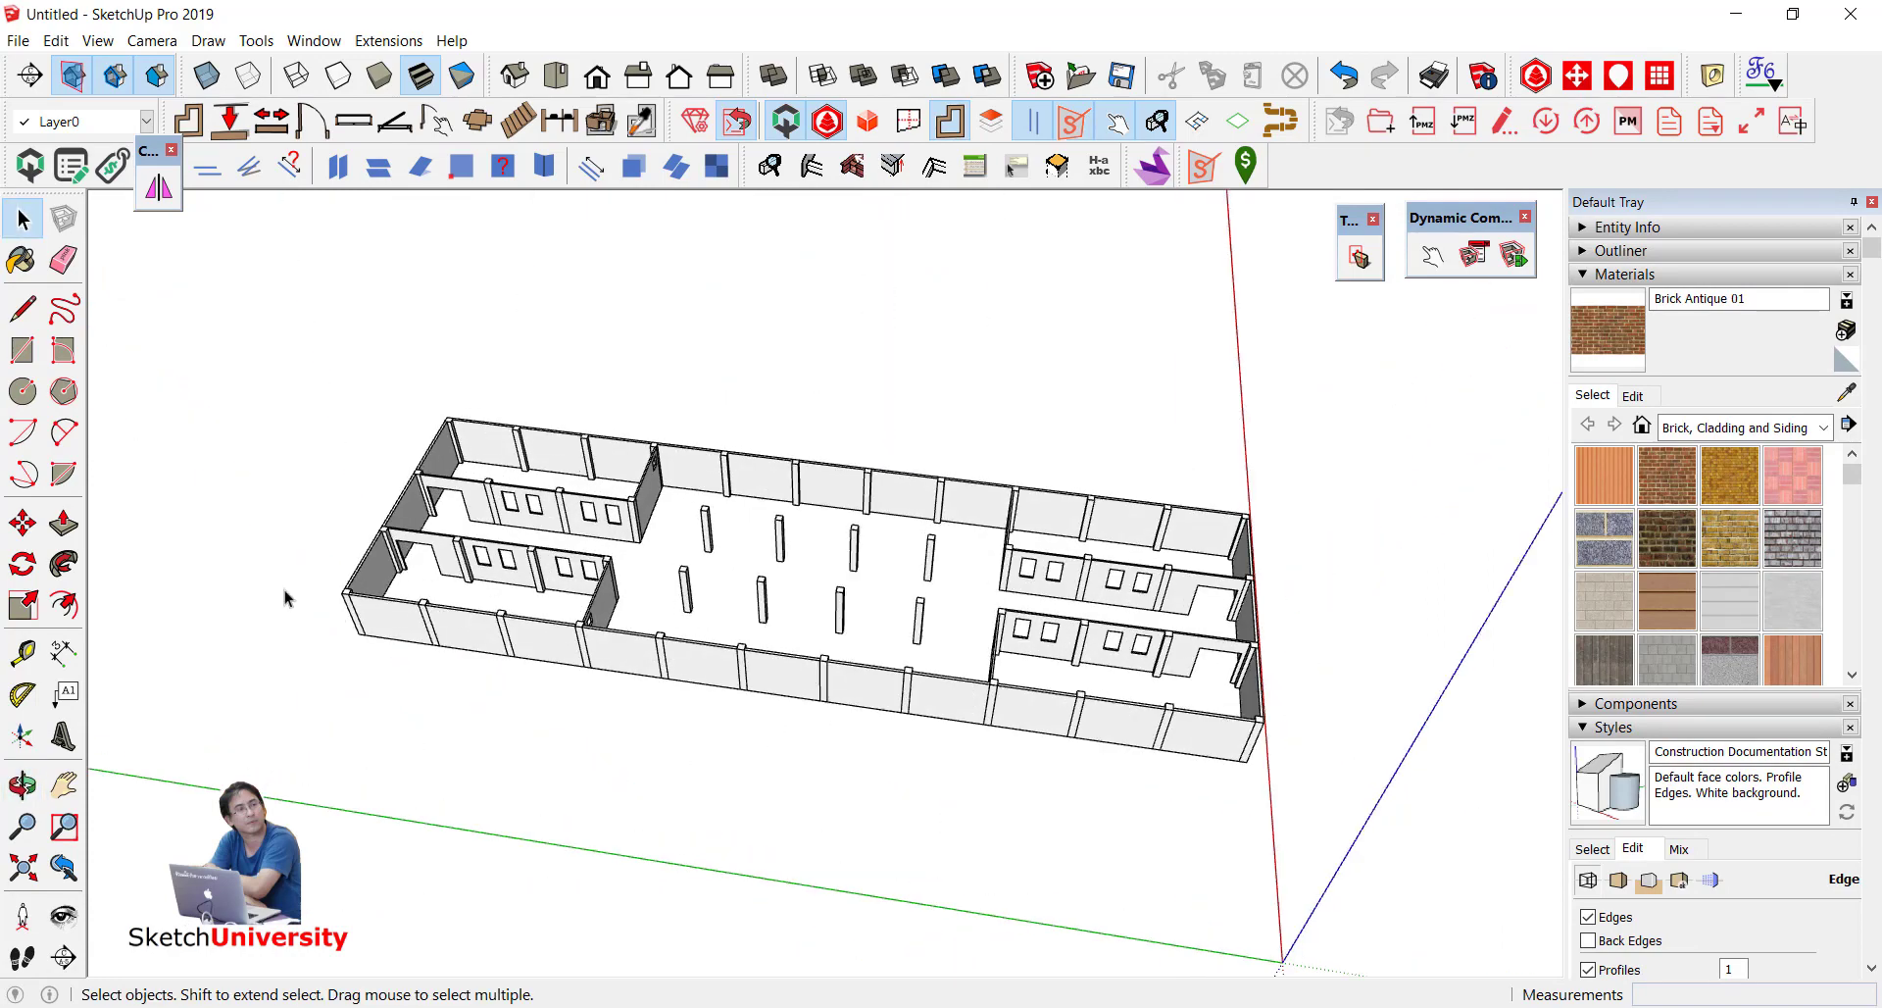
scroll(387, 605, "up", 3)
scroll(387, 604, "up", 2)
scroll(372, 596, "up", 2)
scroll(343, 583, "up", 2)
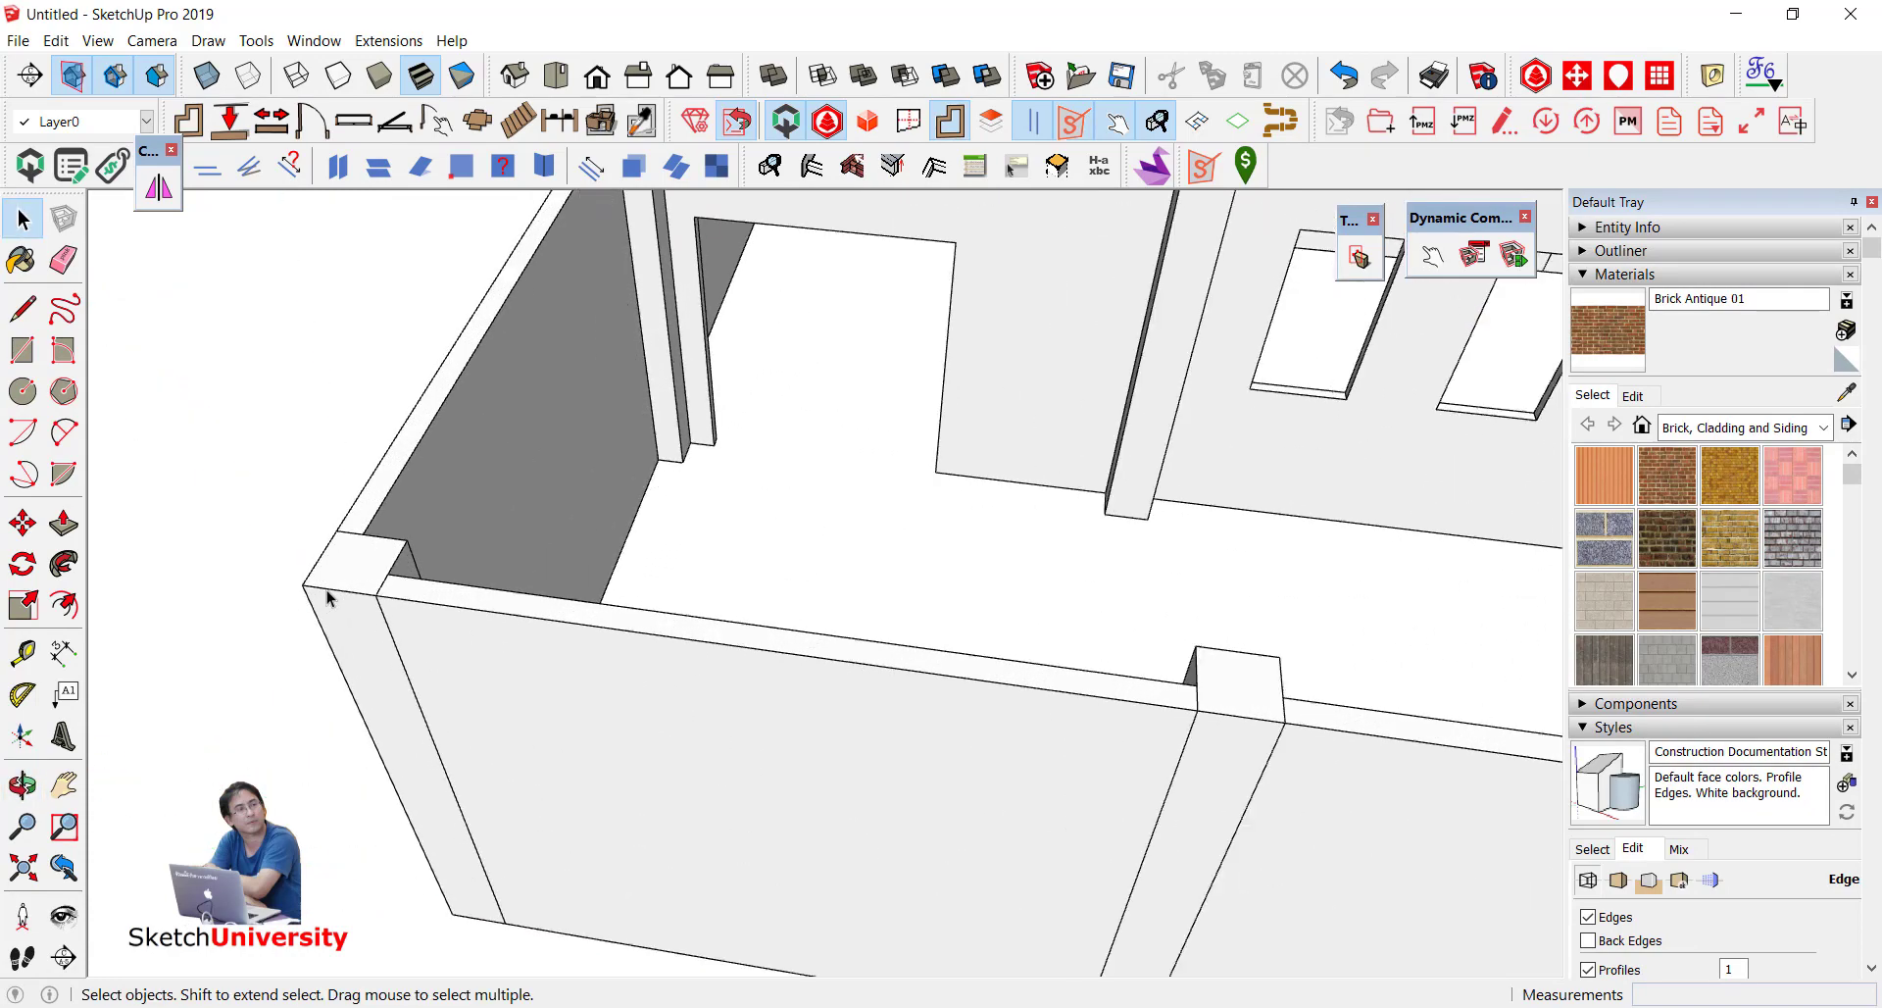
scroll(313, 569, "up", 1)
key("r")
left_click(302, 582)
scroll(294, 576, "down", 3)
scroll(274, 559, "down", 3)
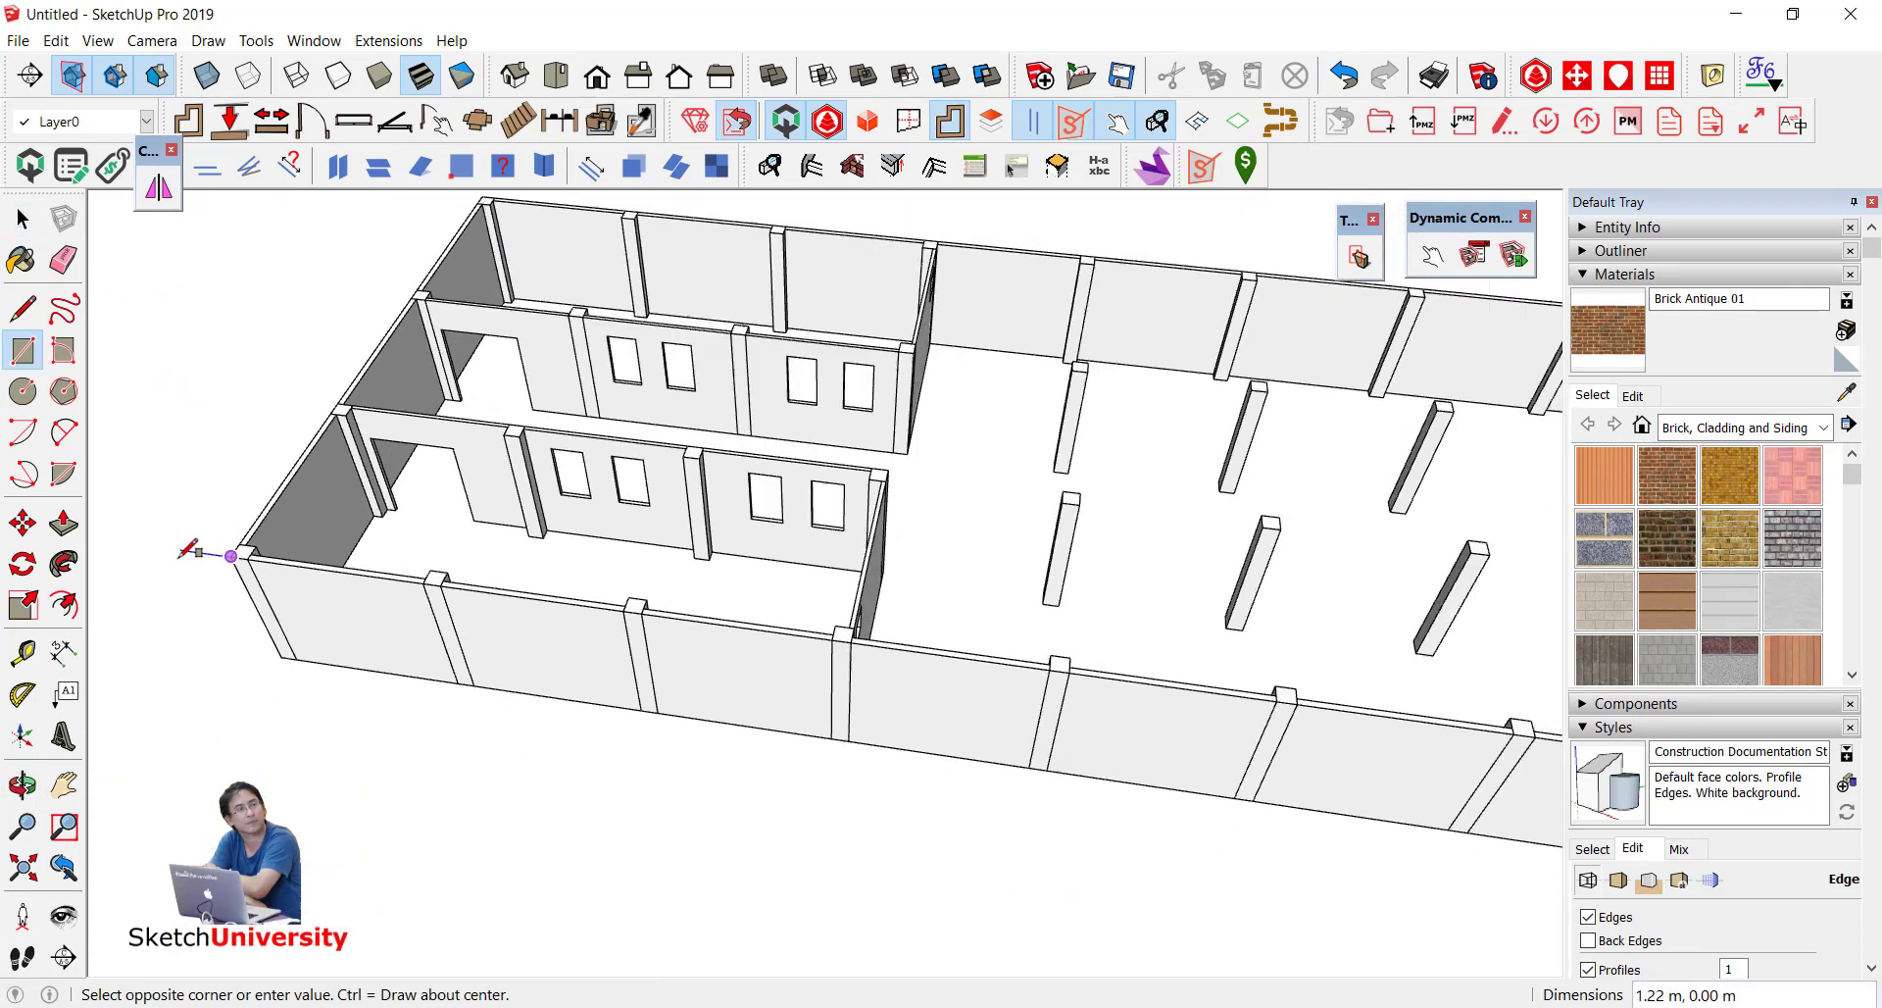
scroll(196, 549, "down", 3)
scroll(1274, 461, "up", 3)
scroll(1225, 412, "up", 3)
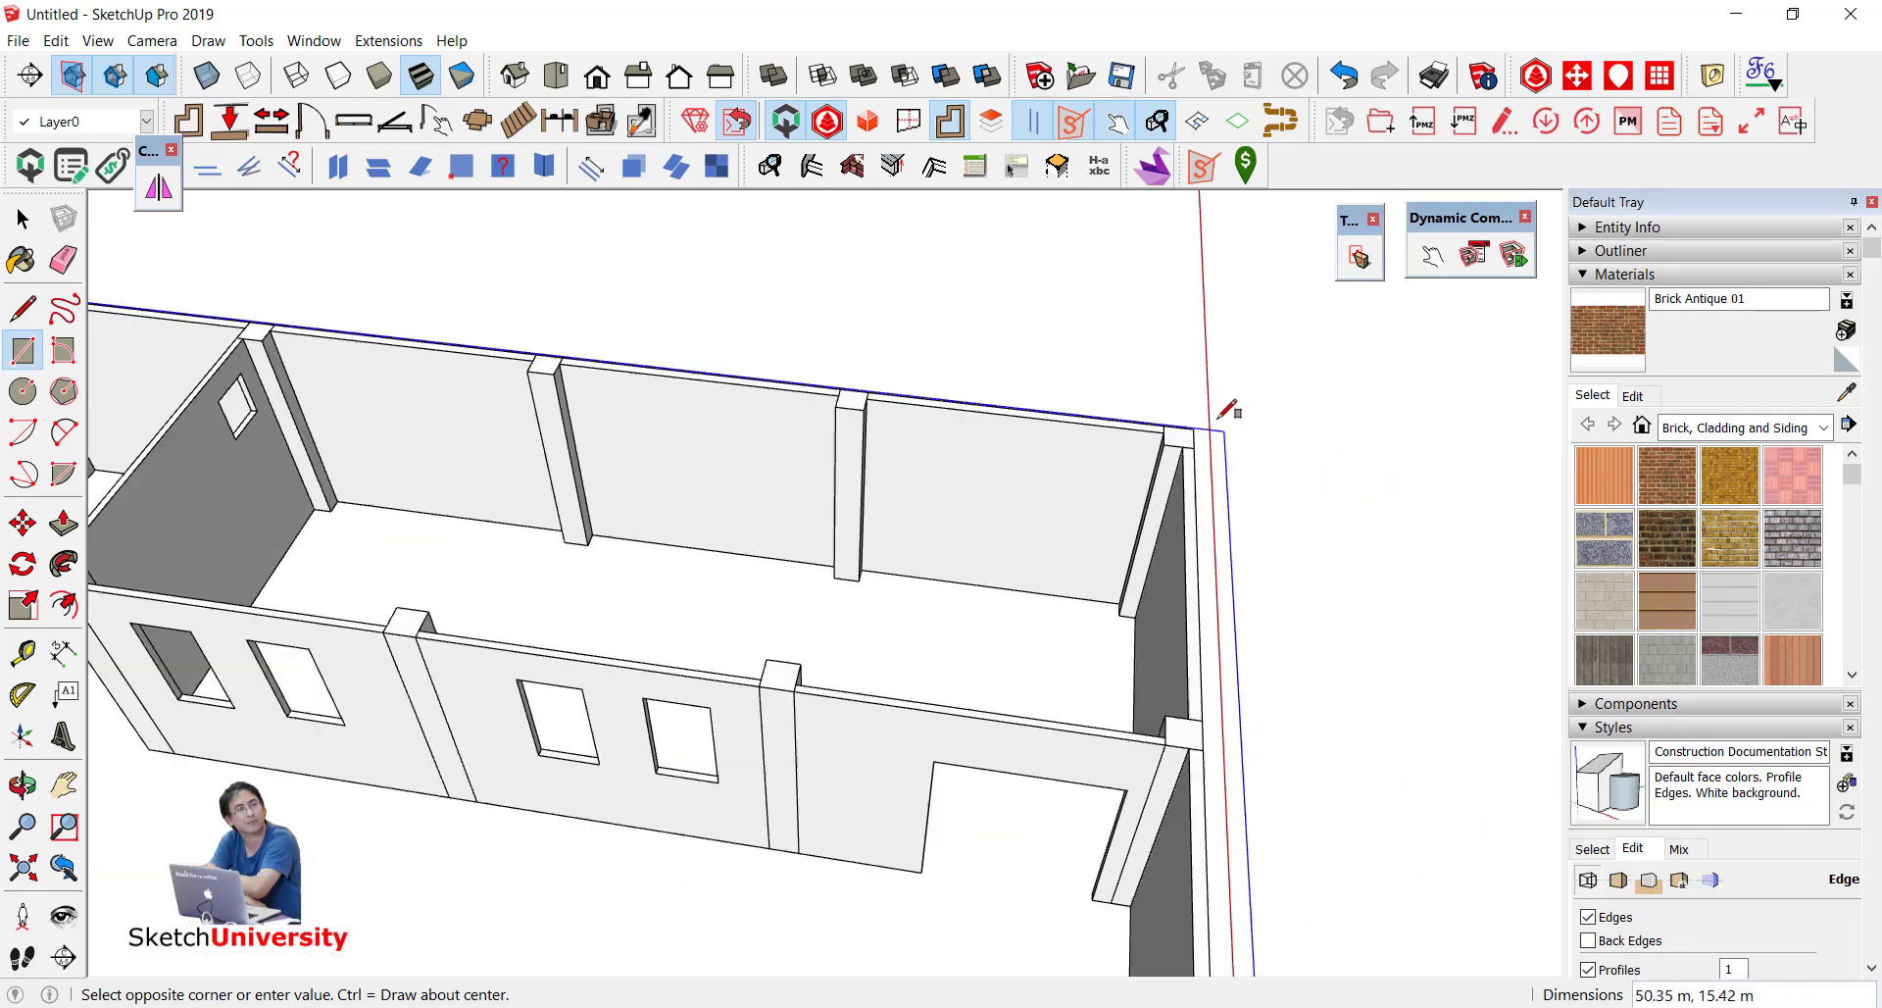
scroll(1216, 417, "up", 1)
left_click(1193, 427)
scroll(1215, 441, "down", 3)
scroll(1253, 474, "down", 3)
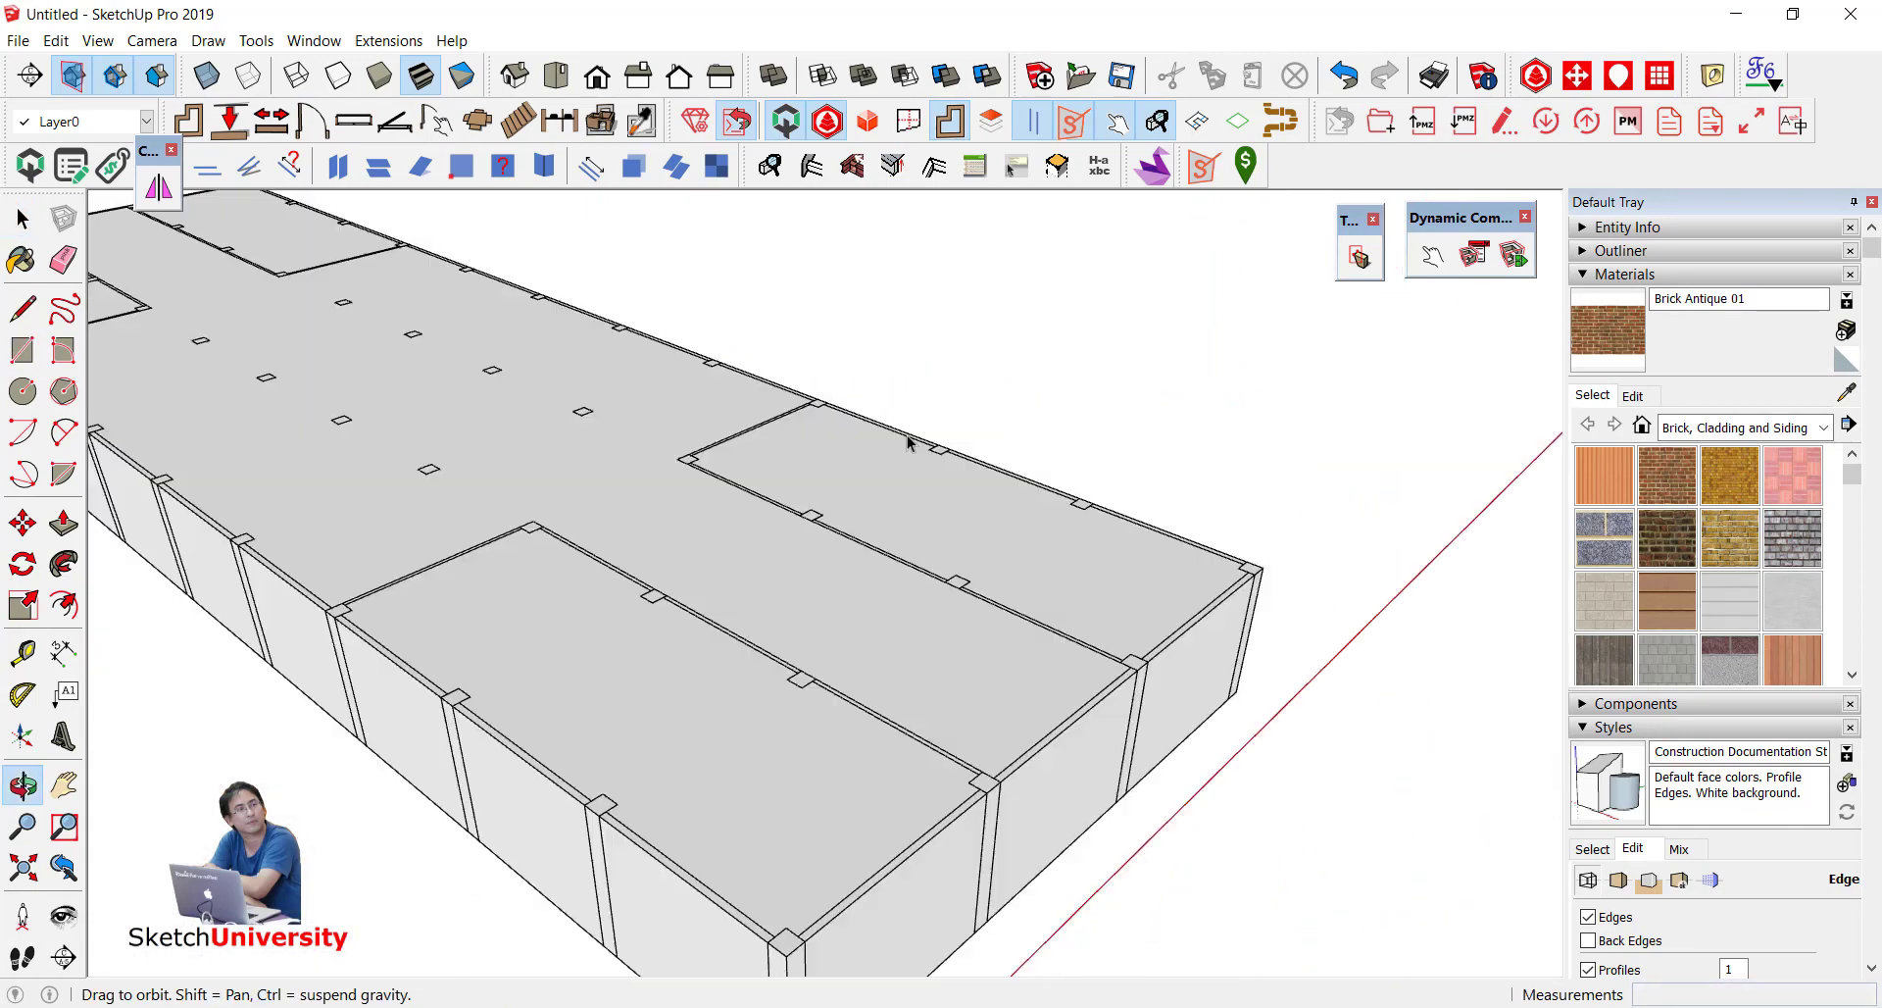
Step: Move the roof face down along the blue axis, slightly below the wall tops
key("space")
mouse_move(912, 438)
middle_mouse_down()
mouse_move(882, 475)
mouse_move(927, 438)
middle_mouse_up()
left_click(878, 480)
scroll(927, 438, "up", 2)
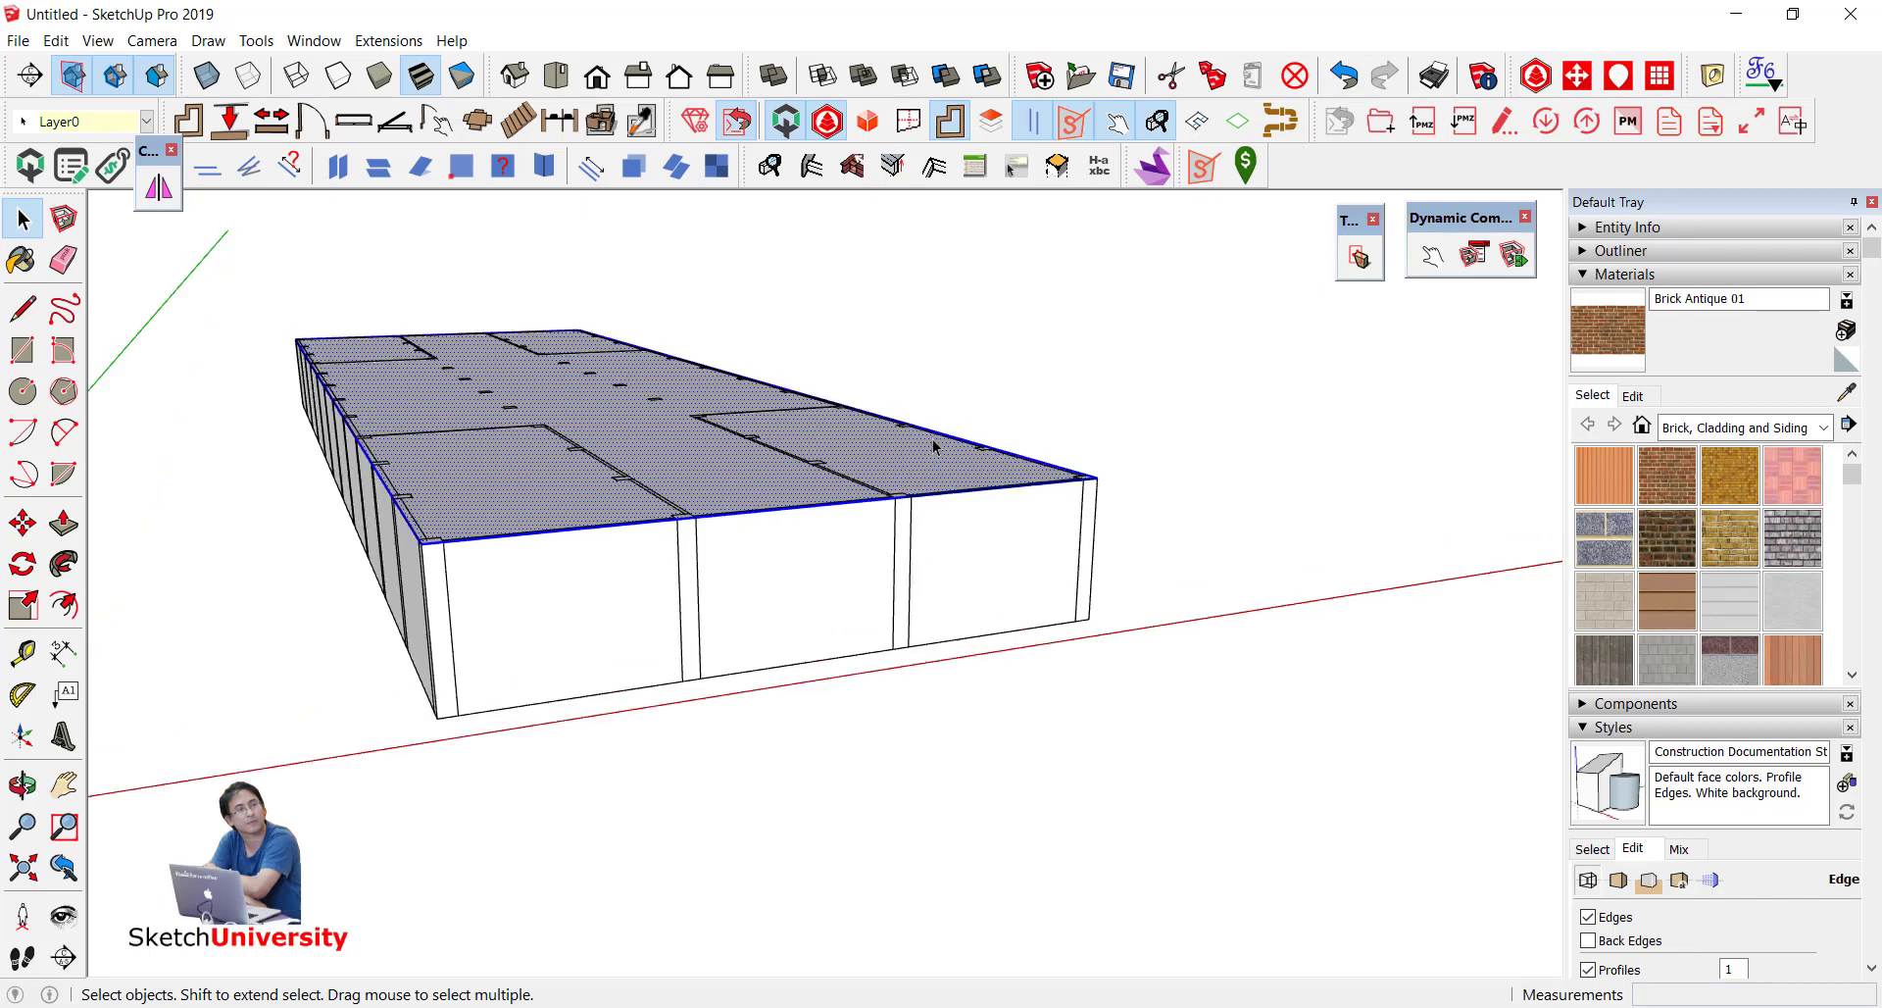
scroll(928, 438, "up", 3)
key("m")
left_click(872, 451)
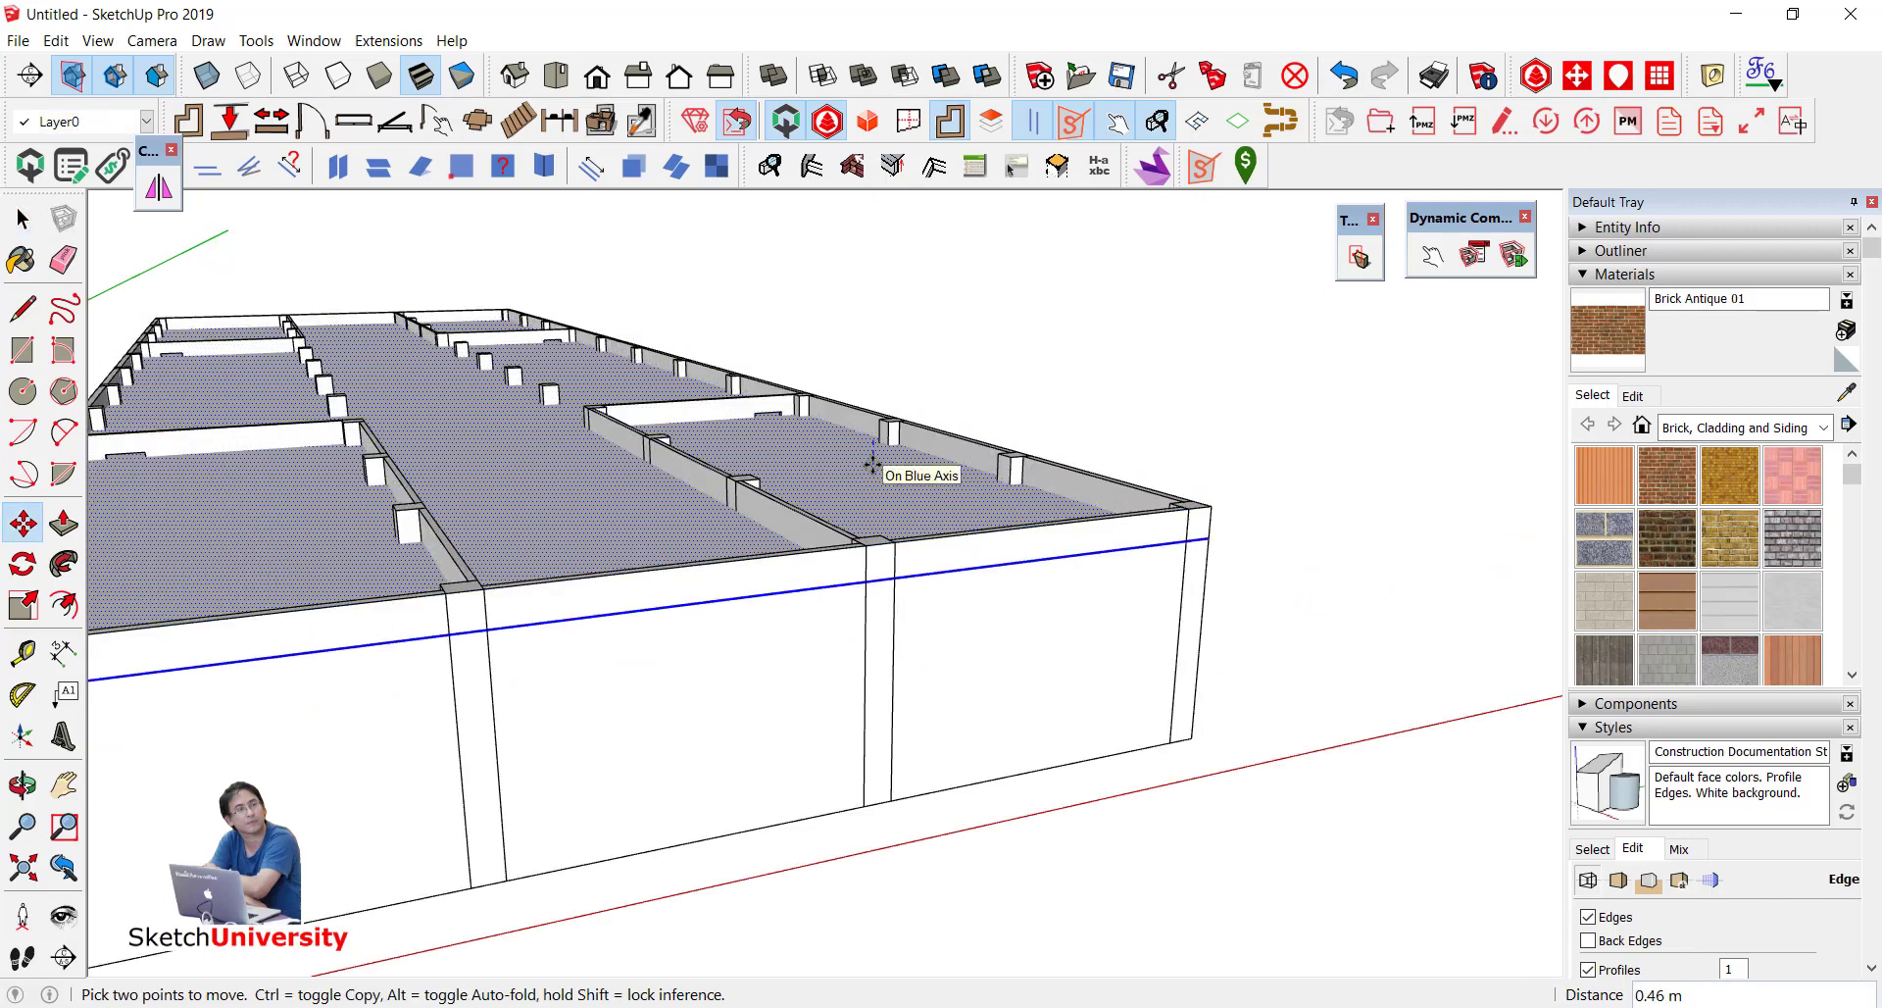
key("Return")
key("space")
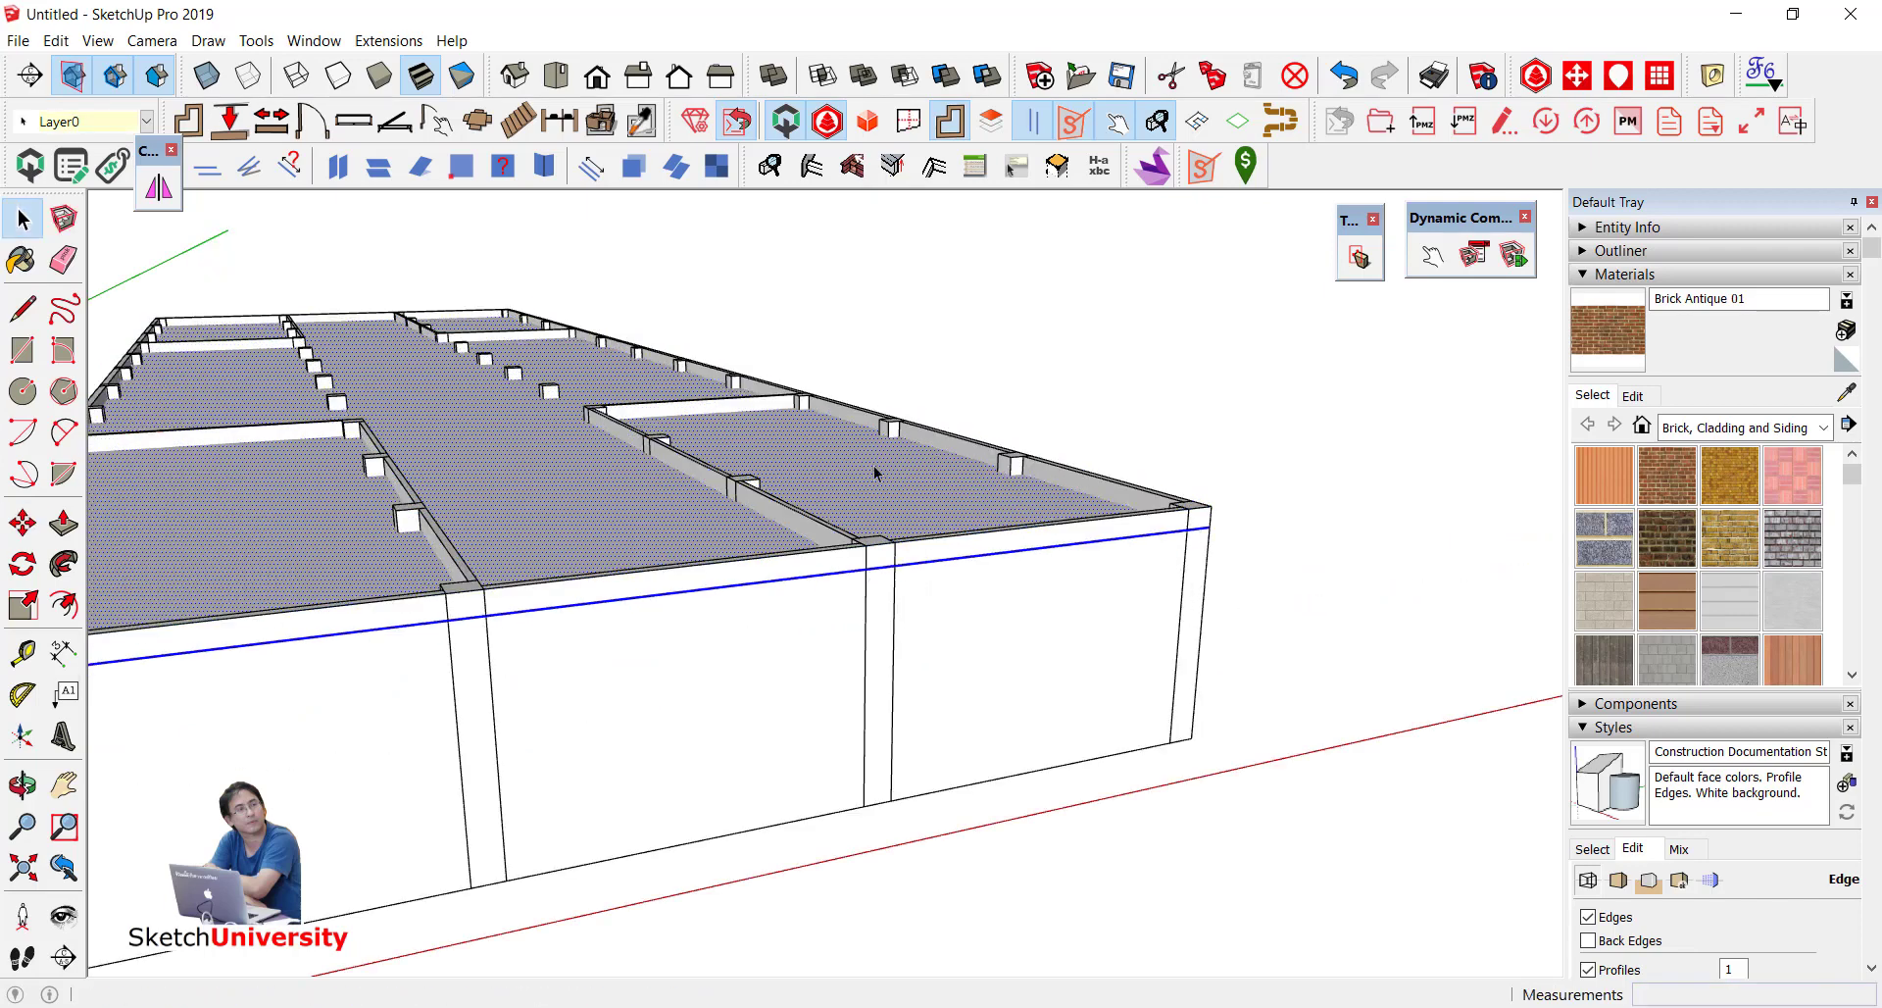
scroll(745, 460, "down", 3)
middle_click_drag(610, 450, 618, 530)
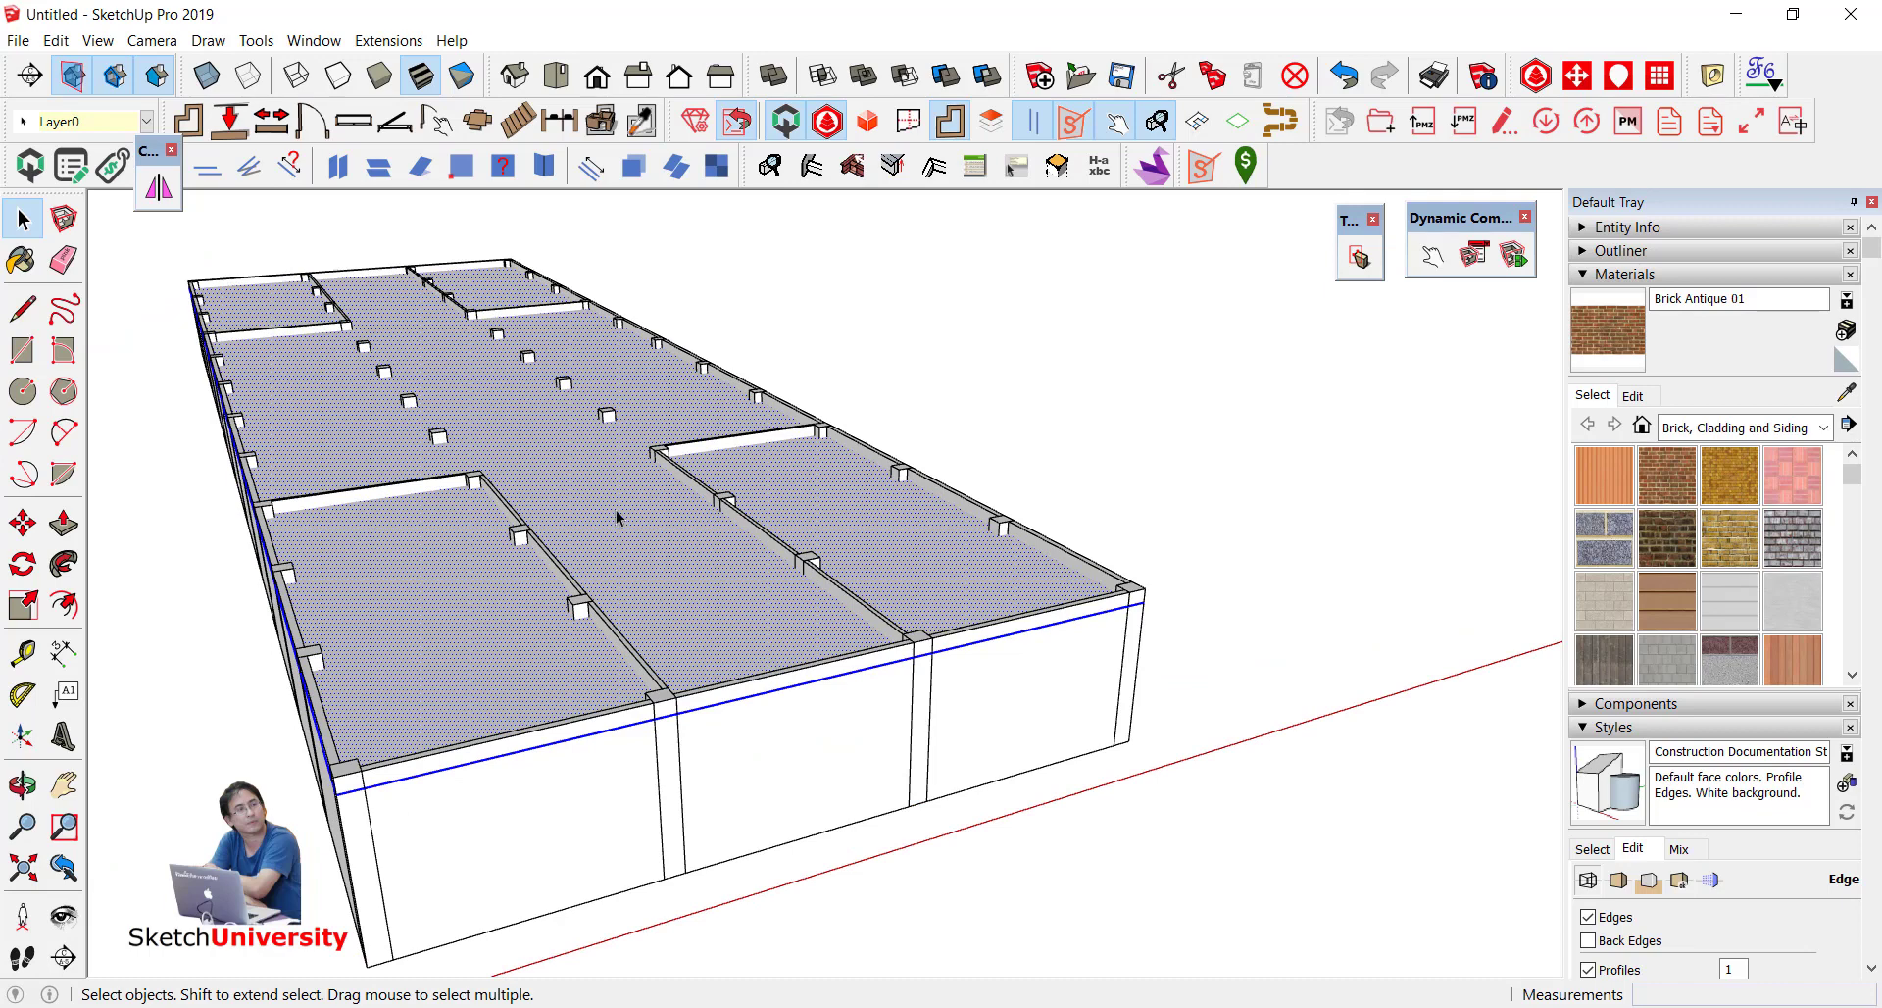
Step: Trim the roof face with the model at the default Pushpull thickness, then select the inner slab pieces
right_click(618, 516)
mouse_move(720, 662)
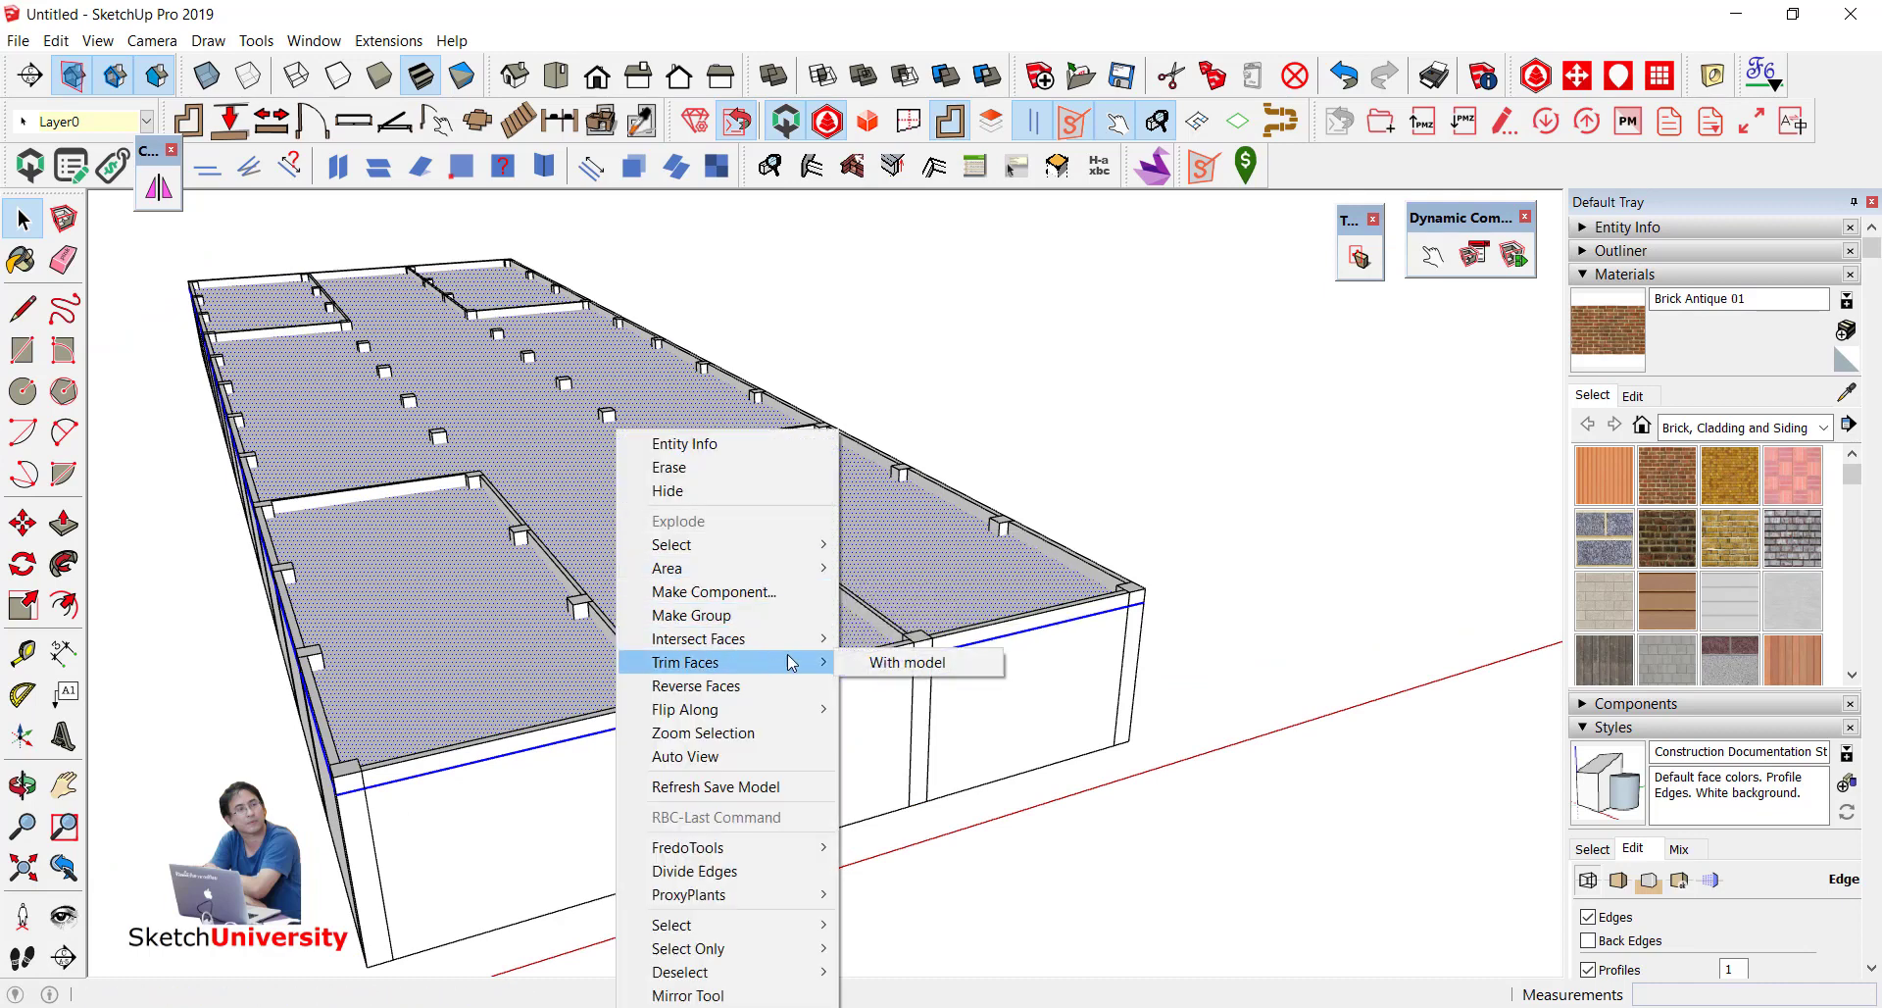
left_click(914, 664)
type("9")
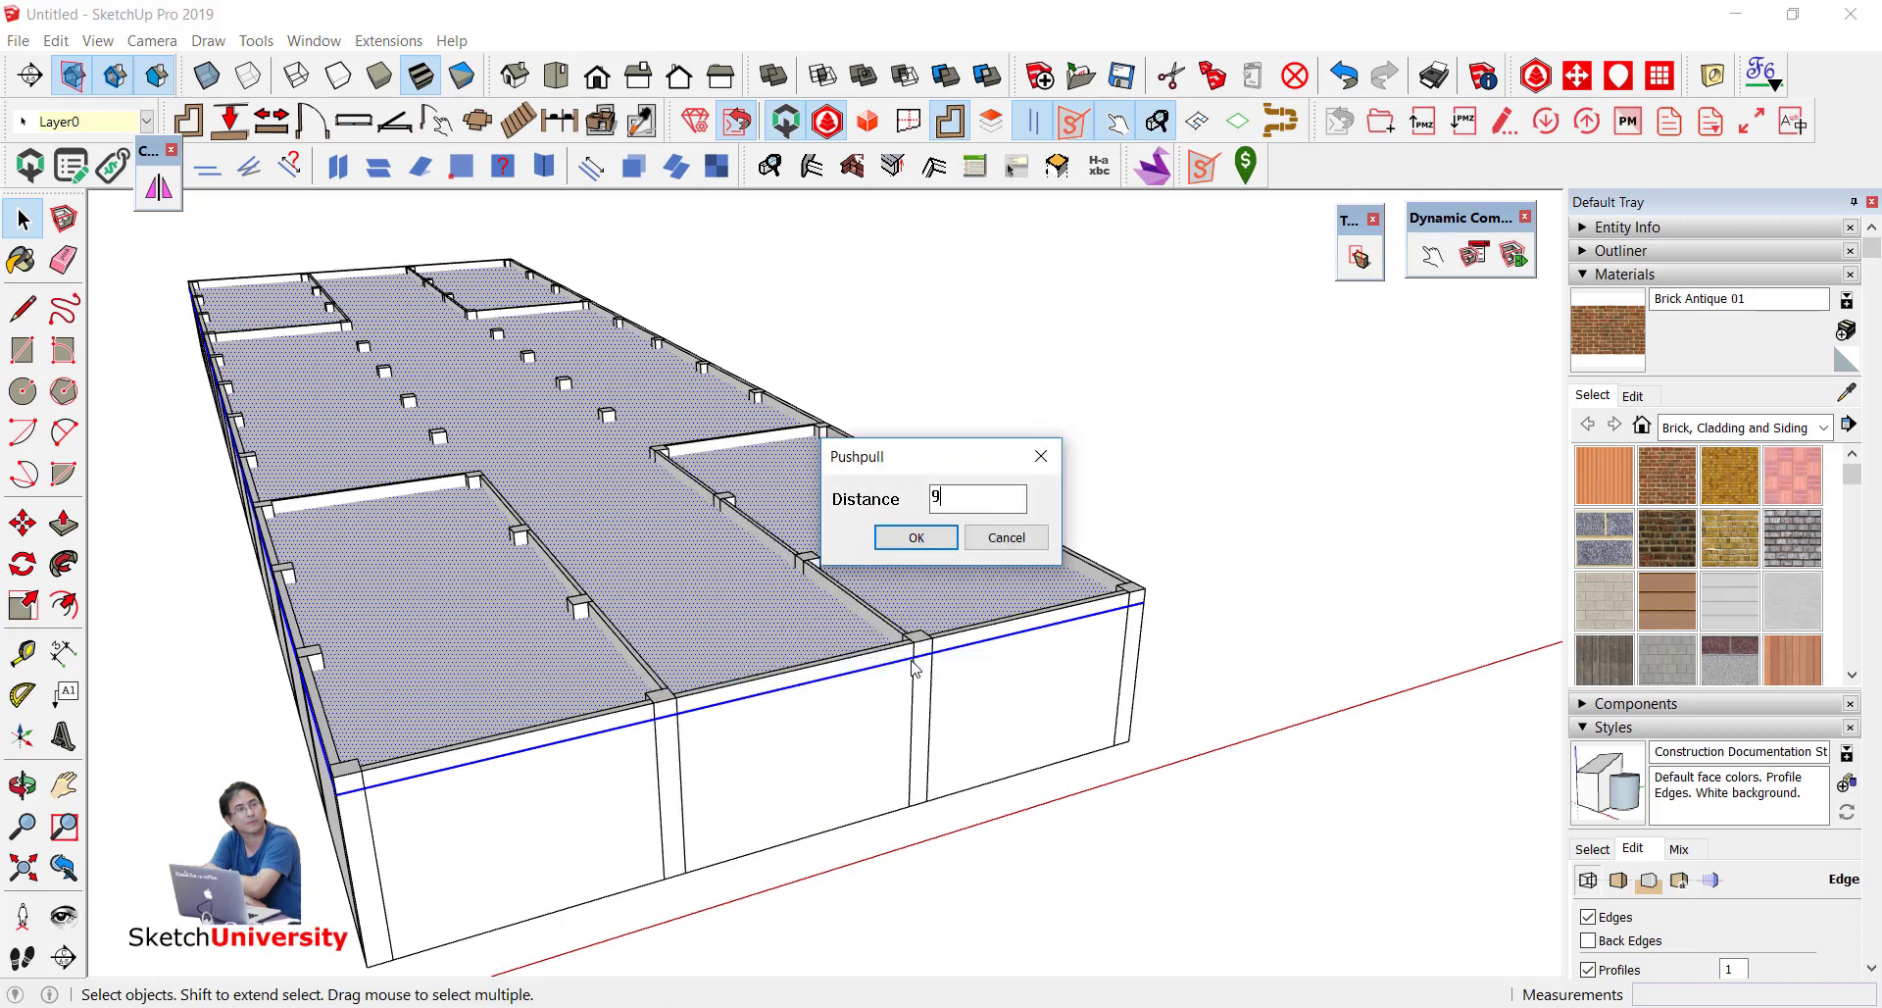
key("Return")
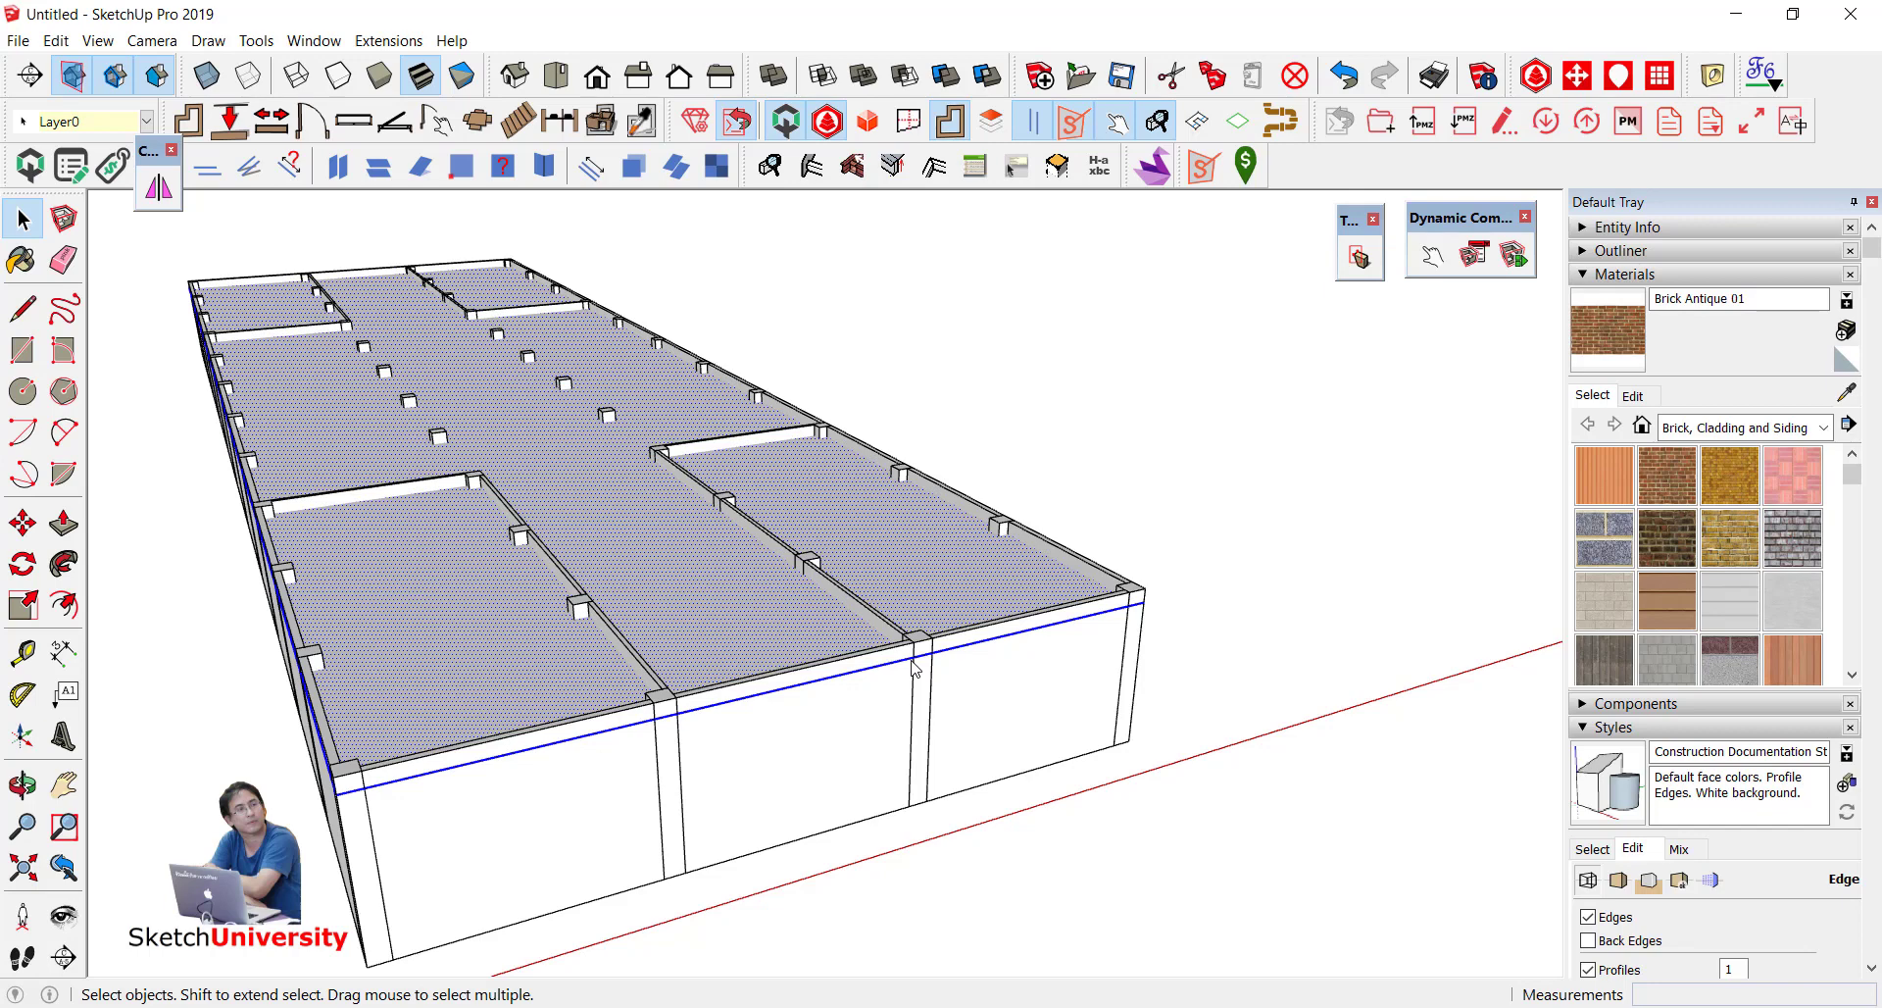
left_click(913, 667)
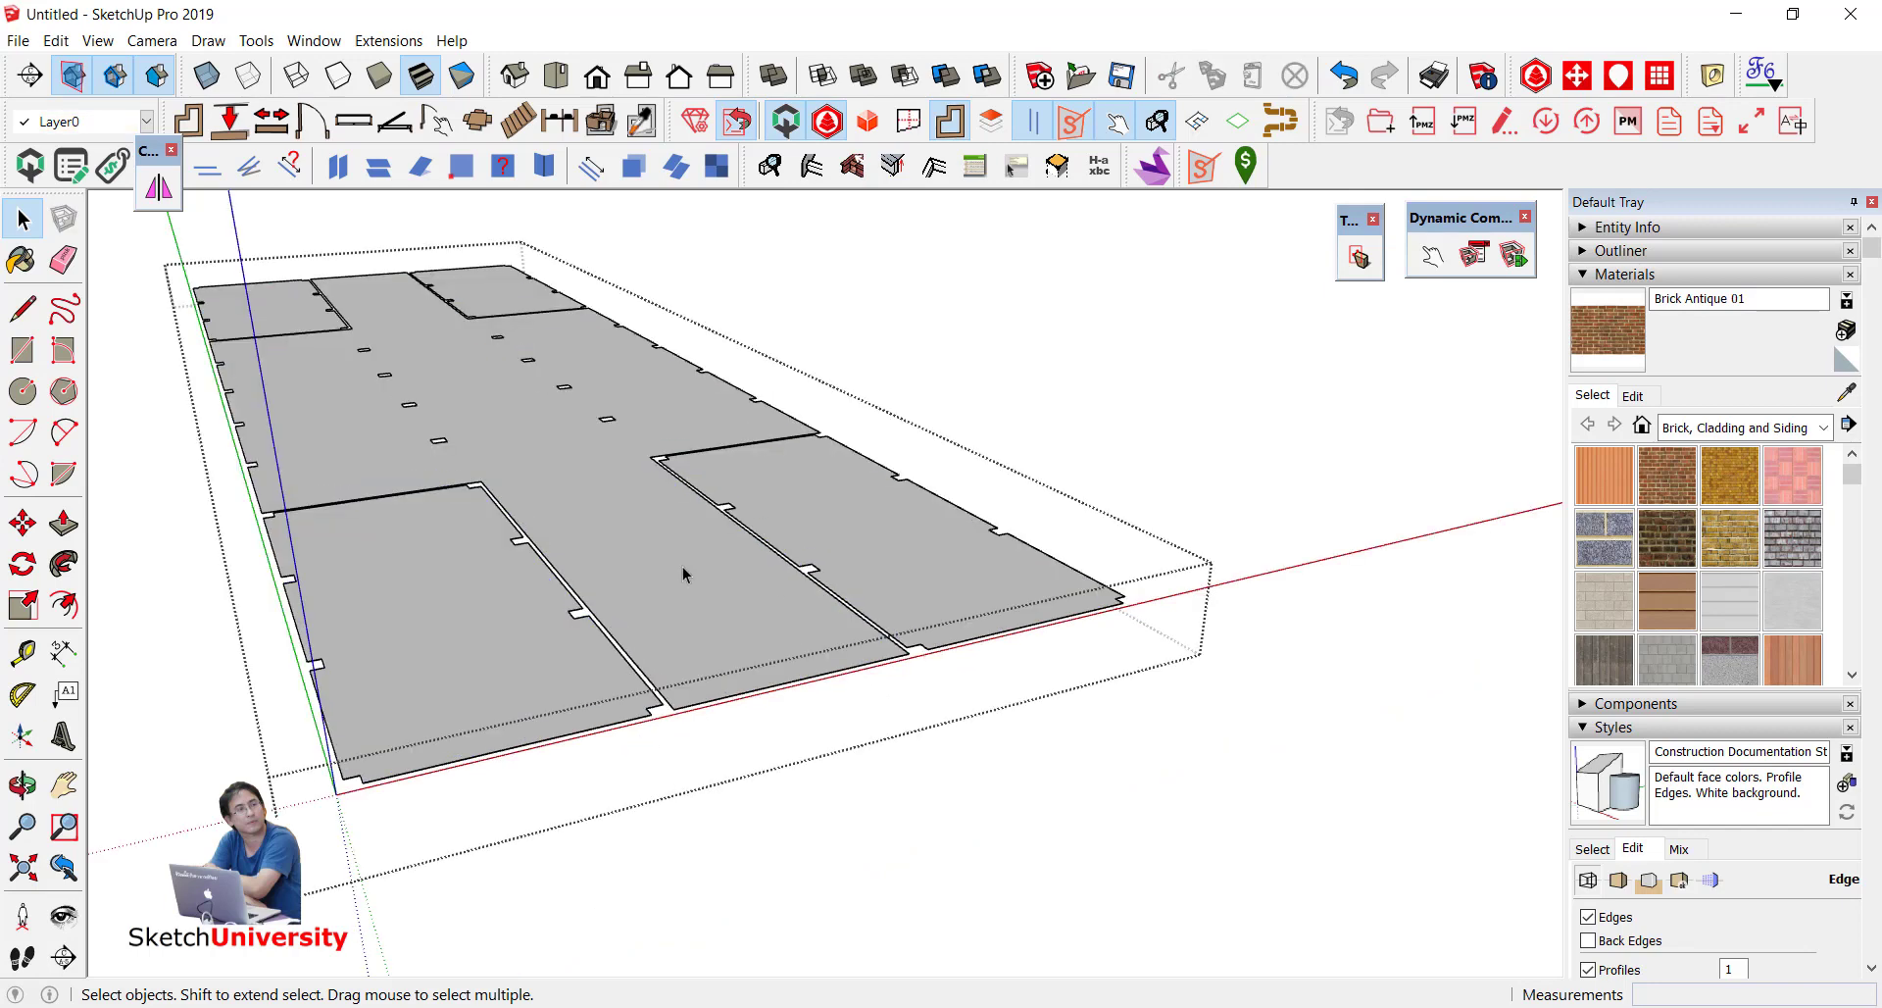
Step: Group the main corridor ceiling slab and the first room slab separately
middle_click_drag(682, 567, 735, 693)
left_click(733, 697)
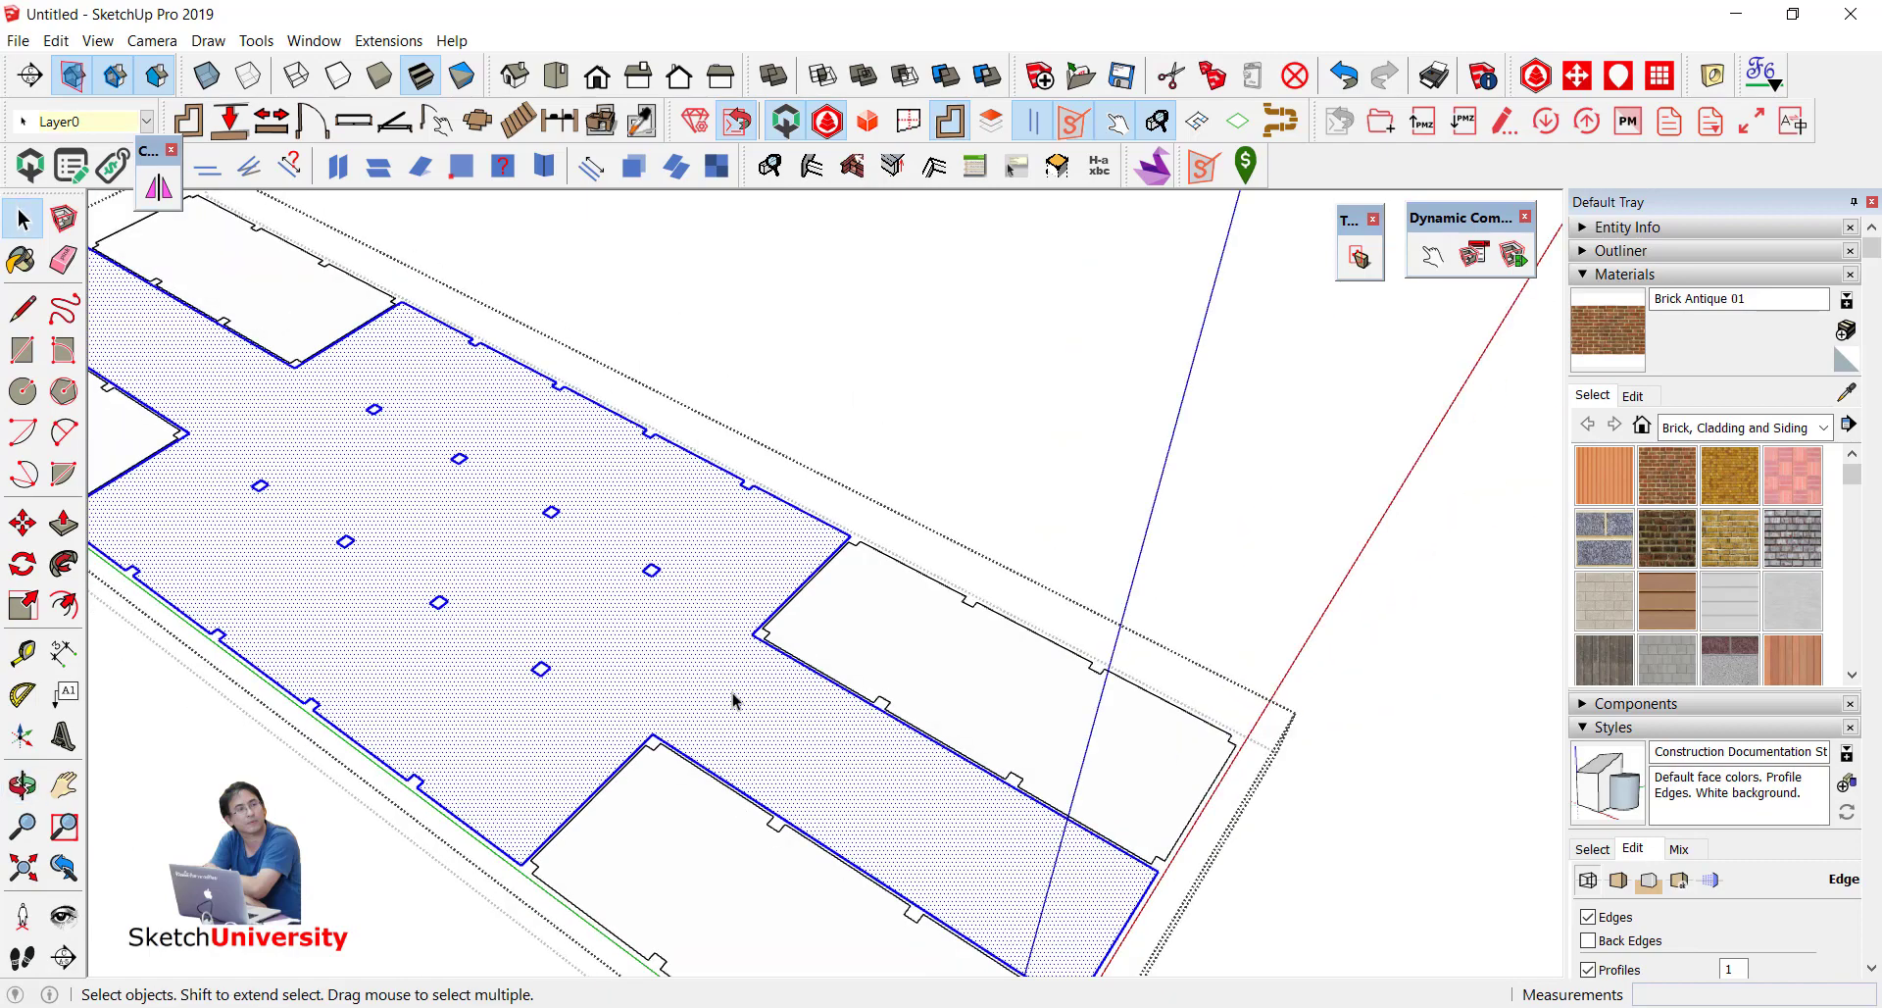
right_click(647, 635)
left_click(765, 206)
scroll(851, 534, "down", 1)
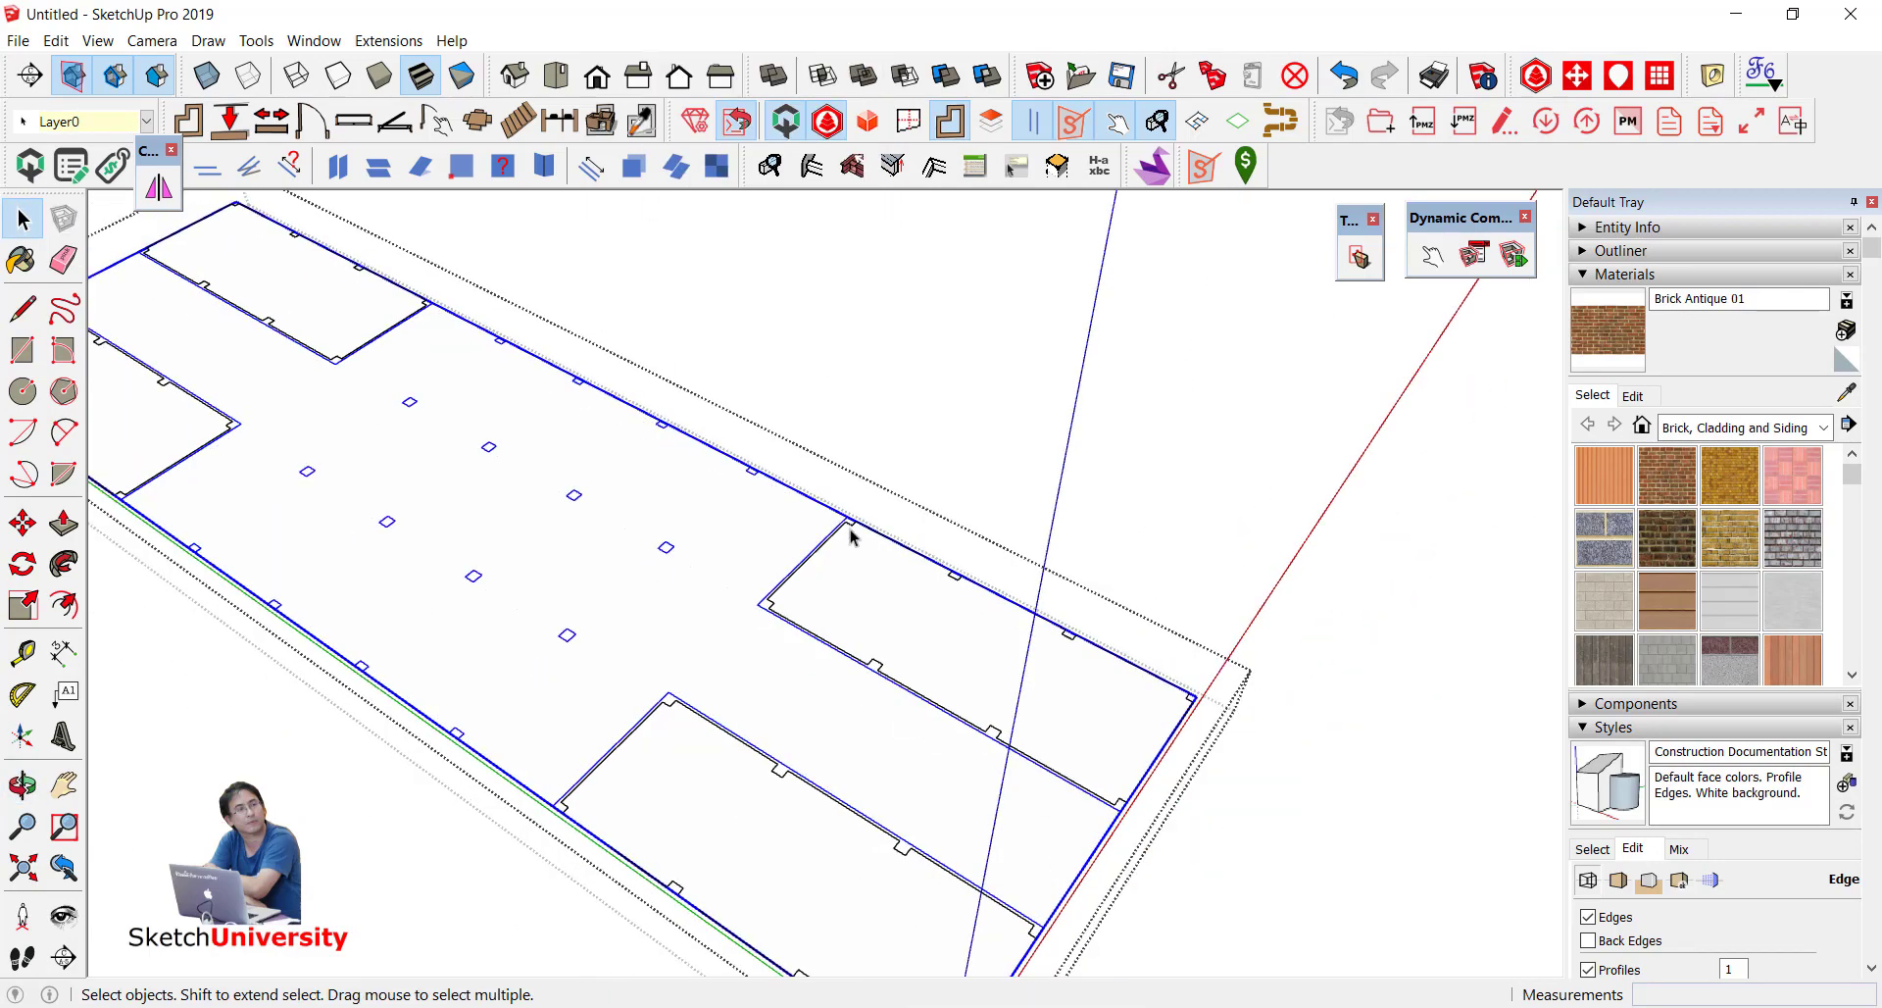
double_click(843, 578)
right_click(845, 578)
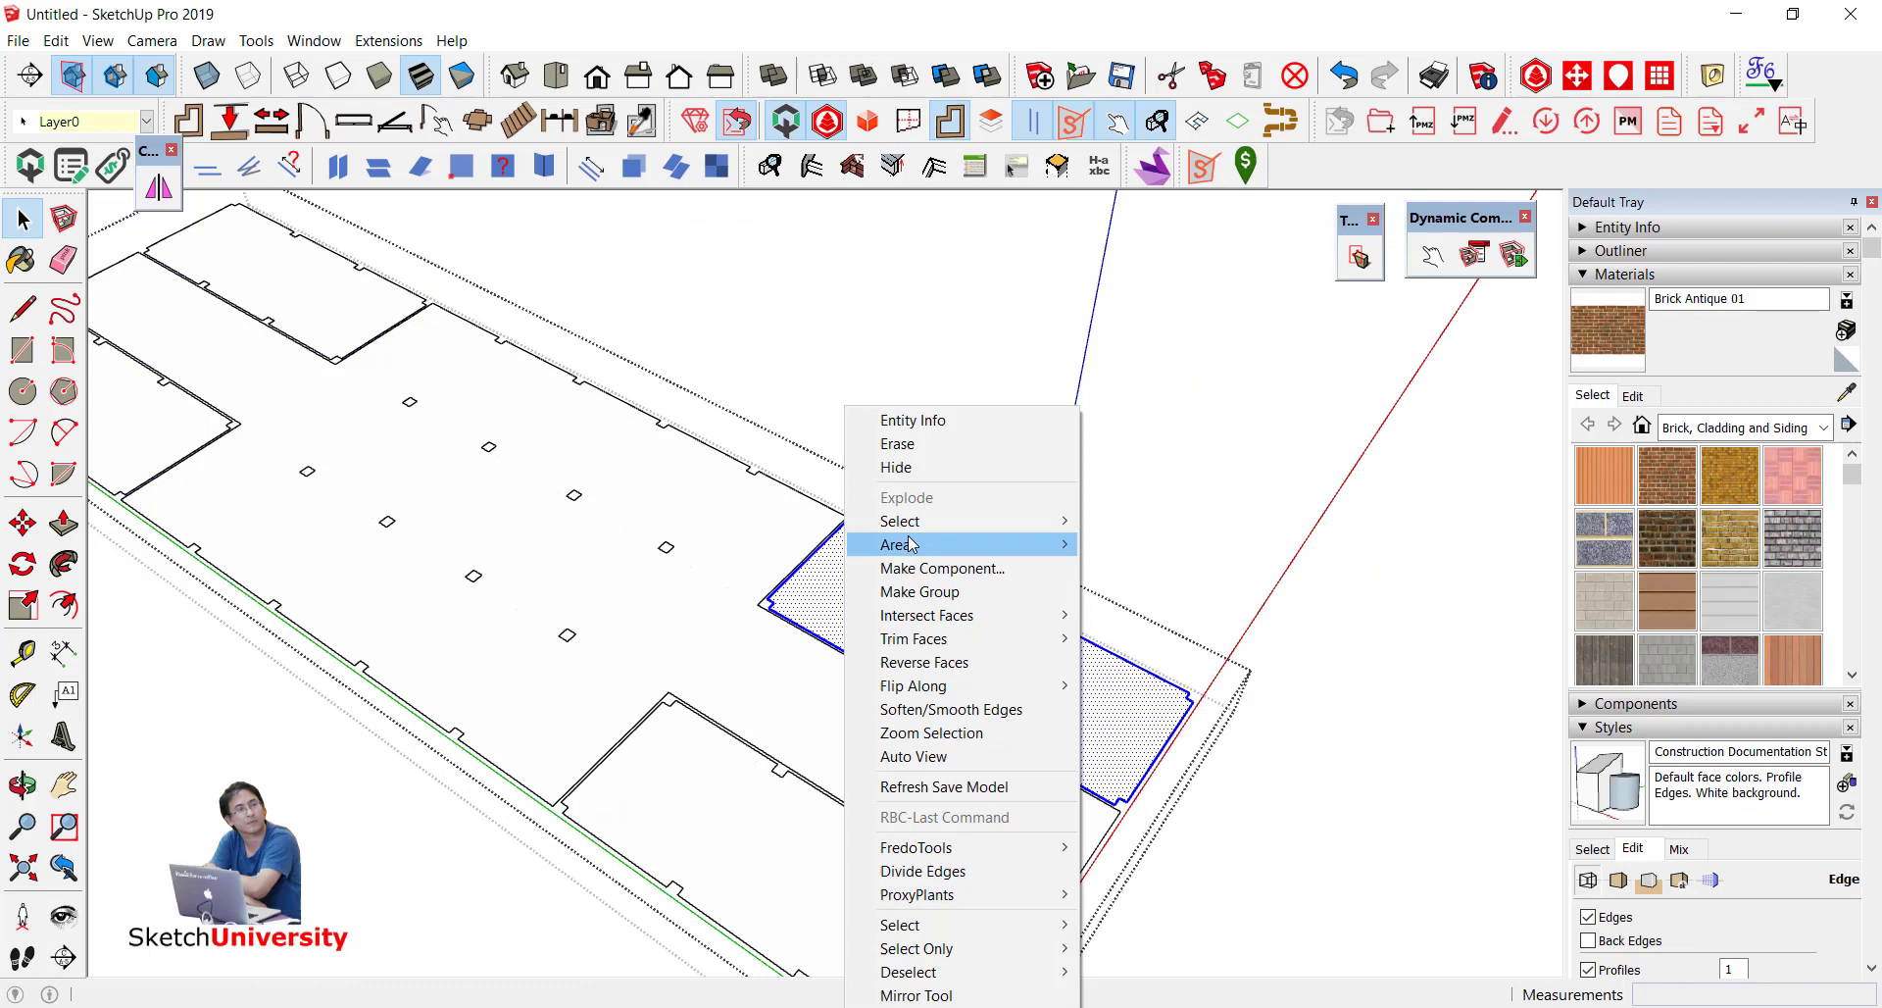
left_click(933, 592)
Step: Group the next room slab and the leftmost room slab as their own groups
double_click(723, 802)
right_click(728, 803)
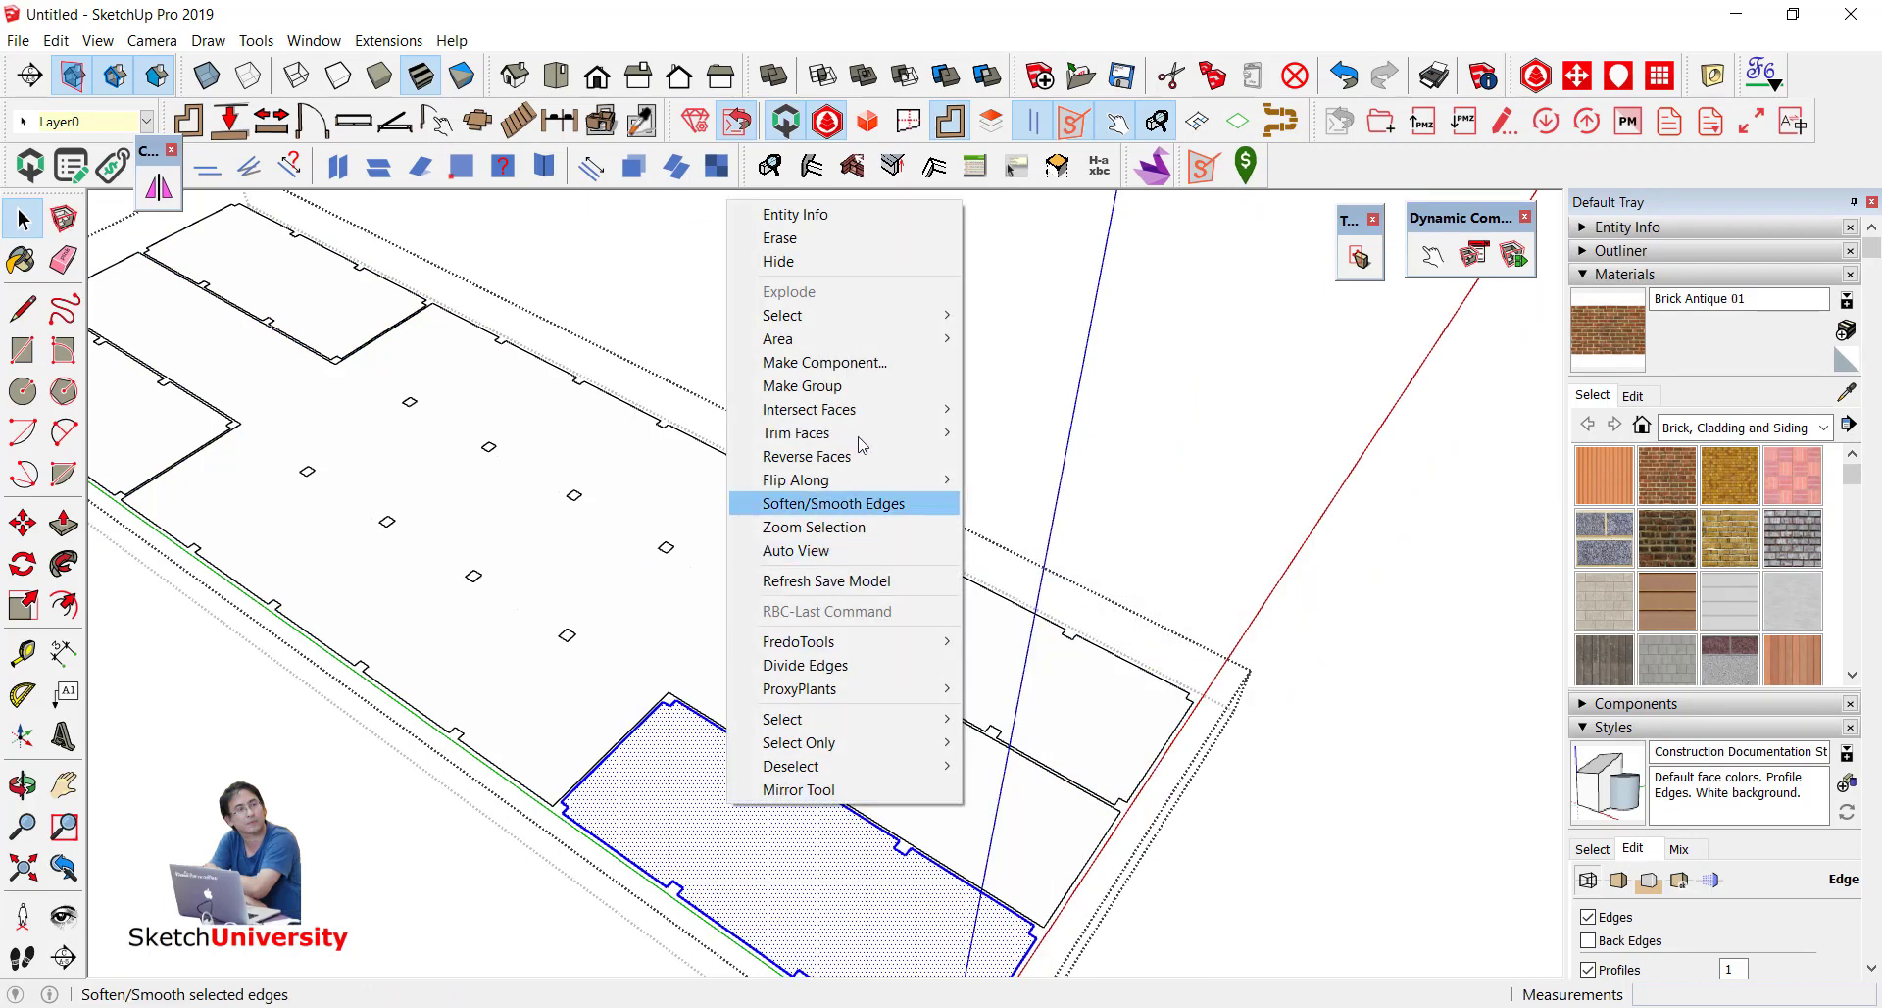
left_click(801, 385)
scroll(538, 525, "down", 3)
scroll(349, 474, "up", 4)
double_click(353, 477)
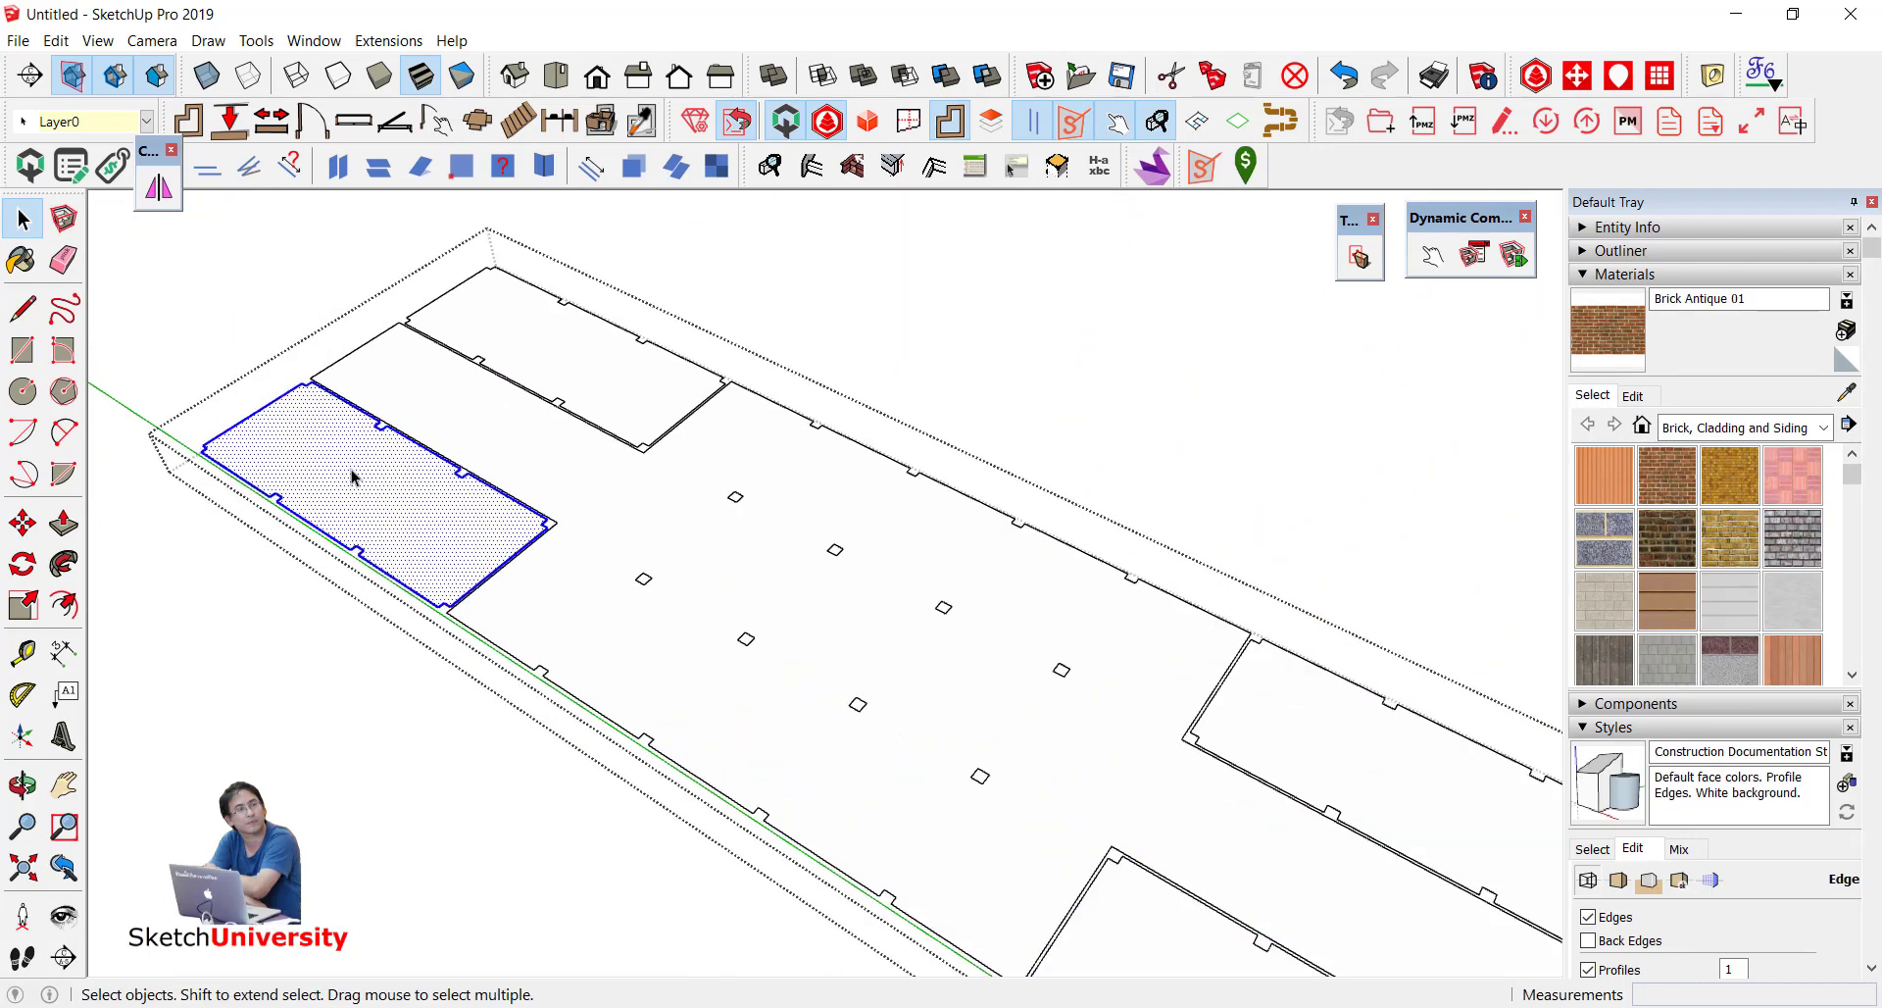
right_click(352, 477)
left_click(416, 596)
Step: Make separate groups of the upper rectangle and the central cross-shaped ceiling faces
left_click(579, 389)
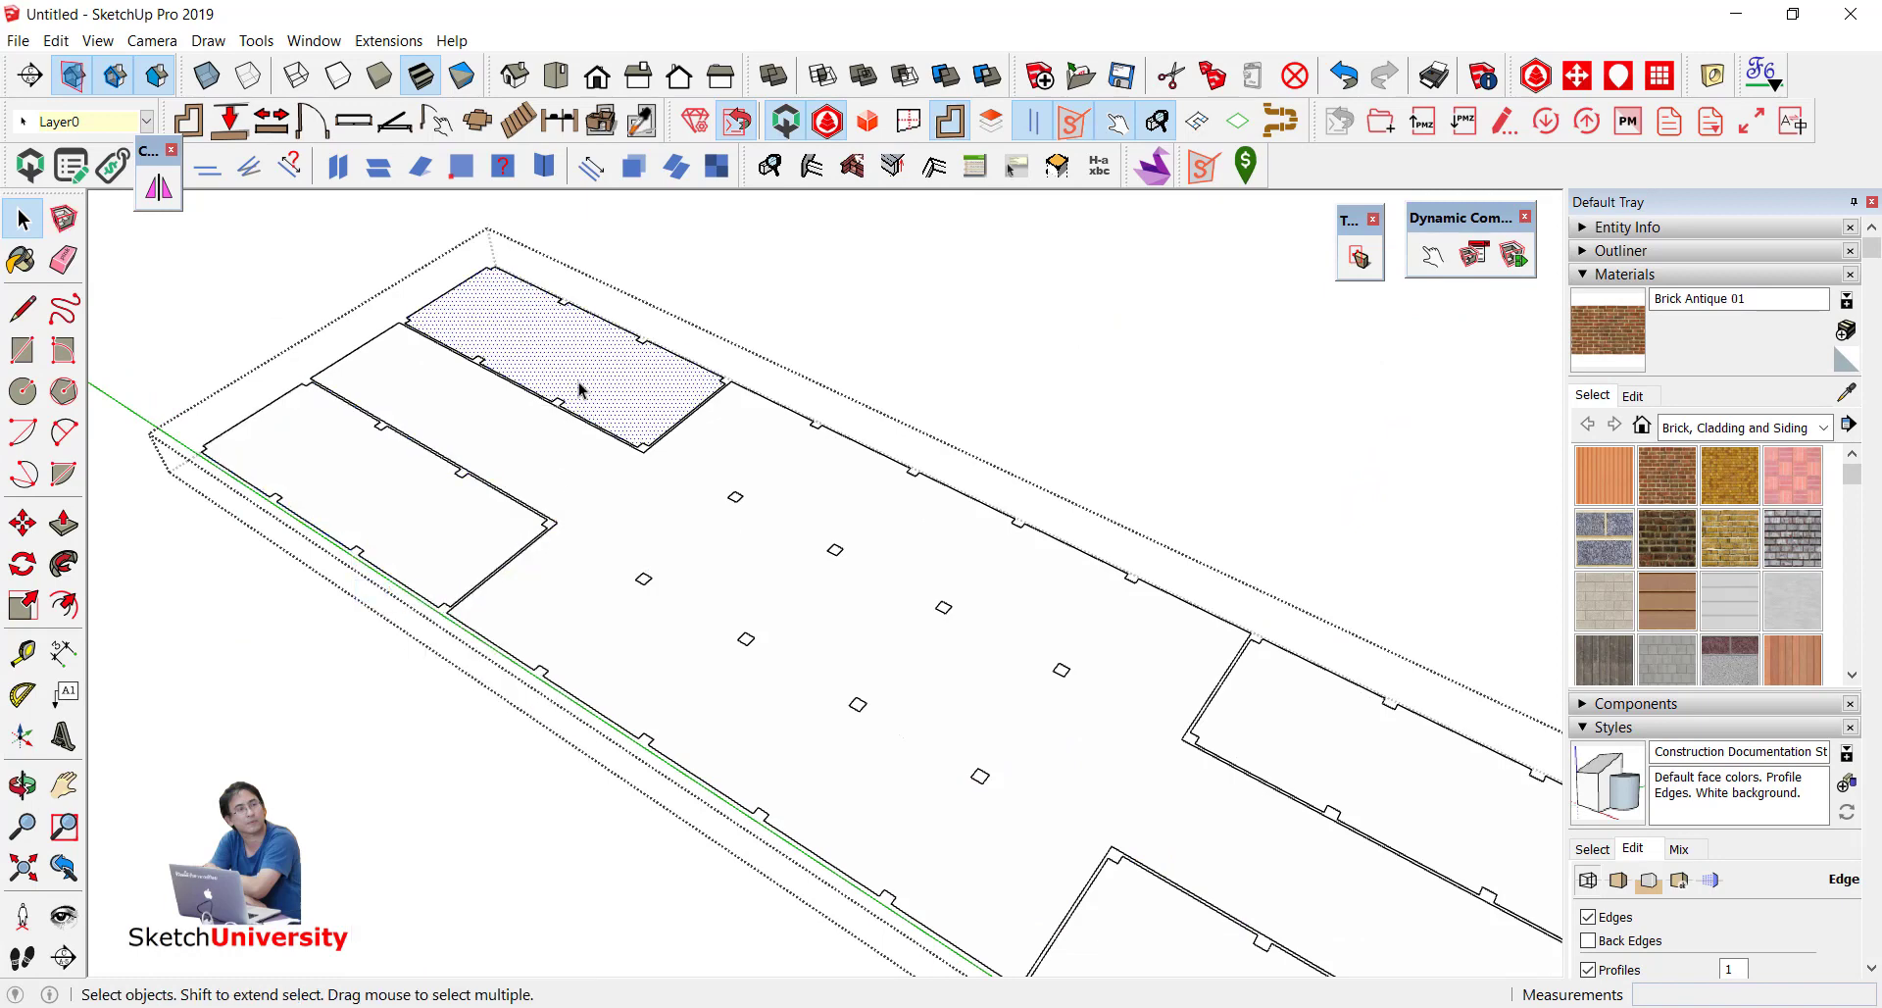
right_click(579, 389)
left_click(664, 554)
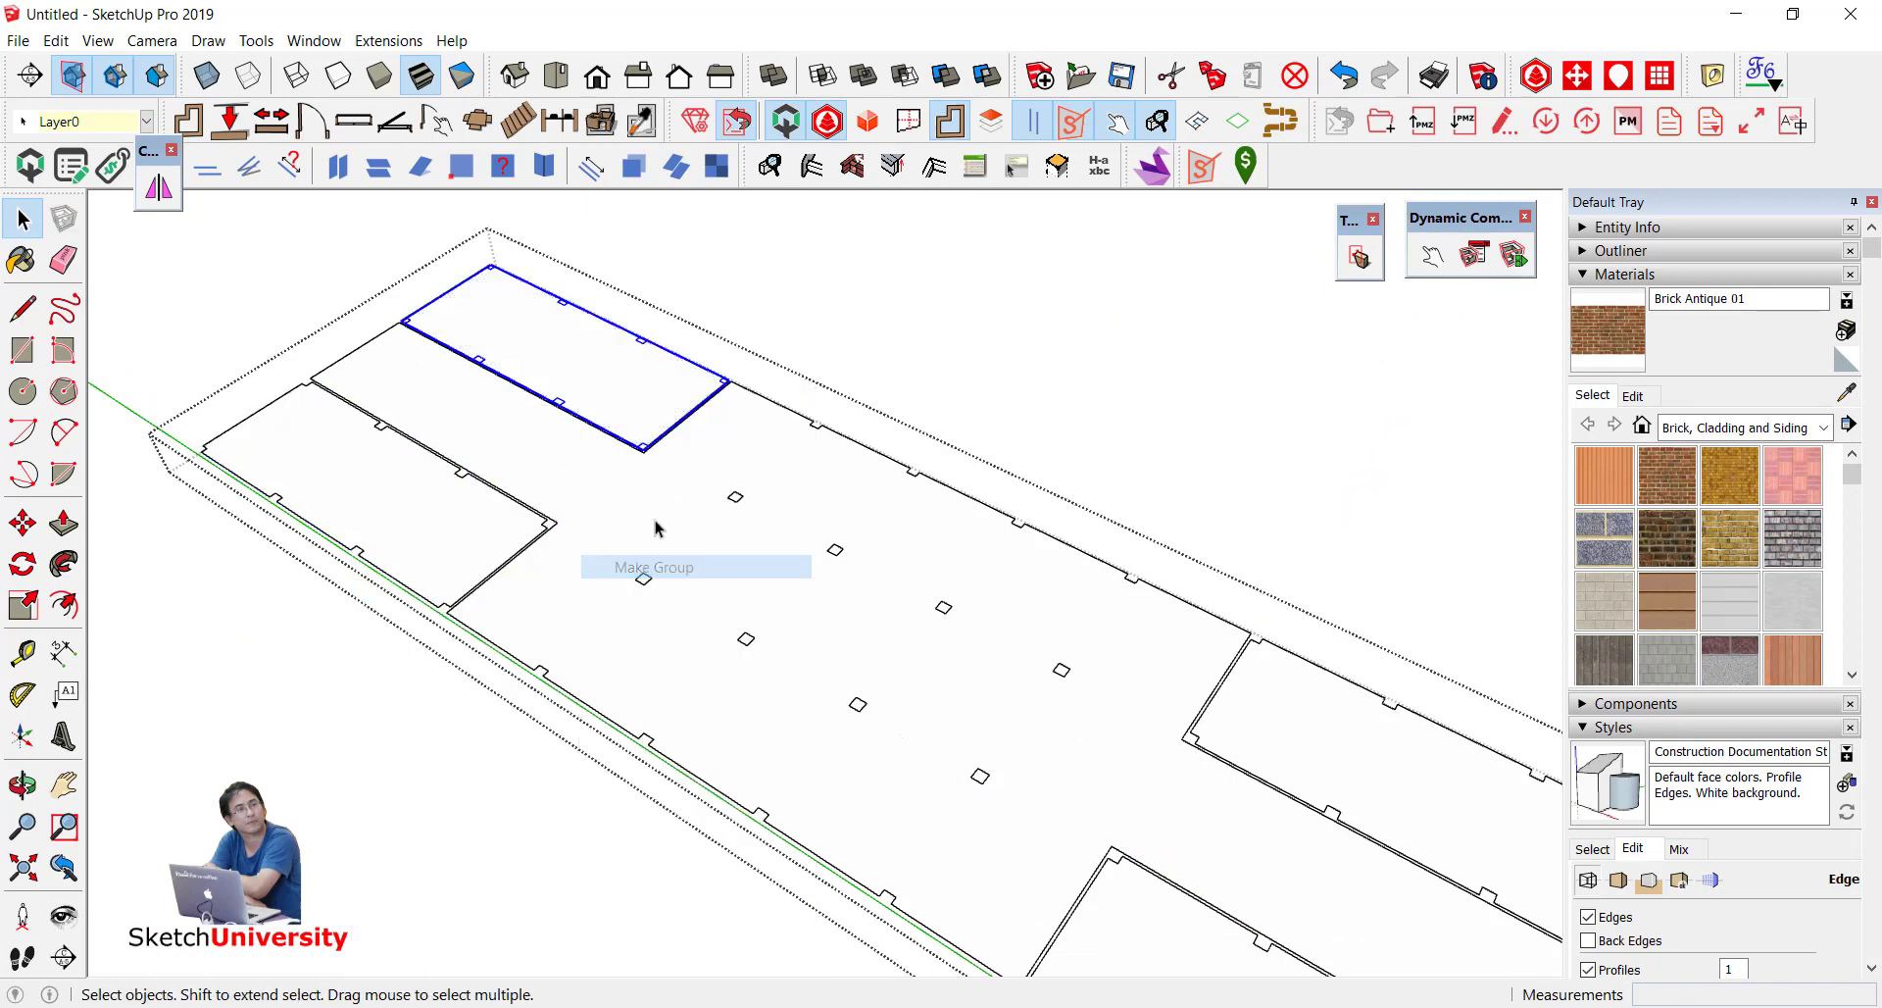
scroll(659, 562, "down", 2)
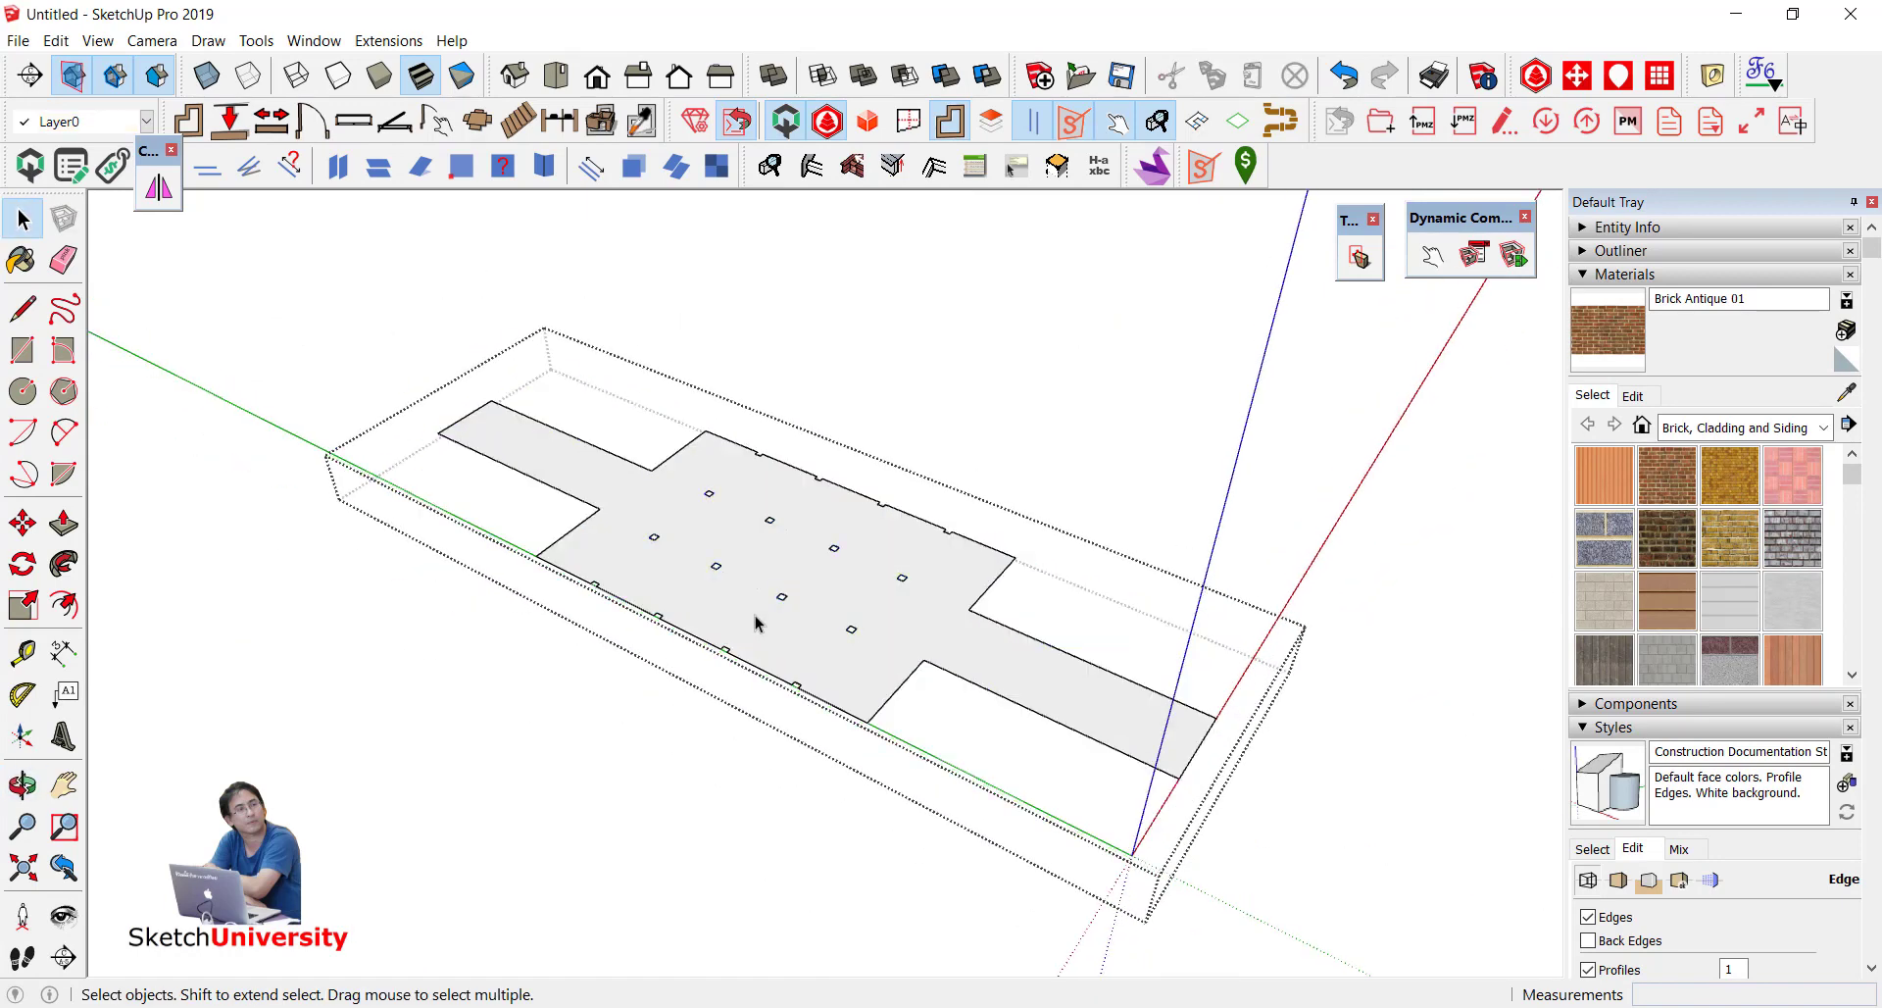
left_click(755, 621)
right_click(754, 620)
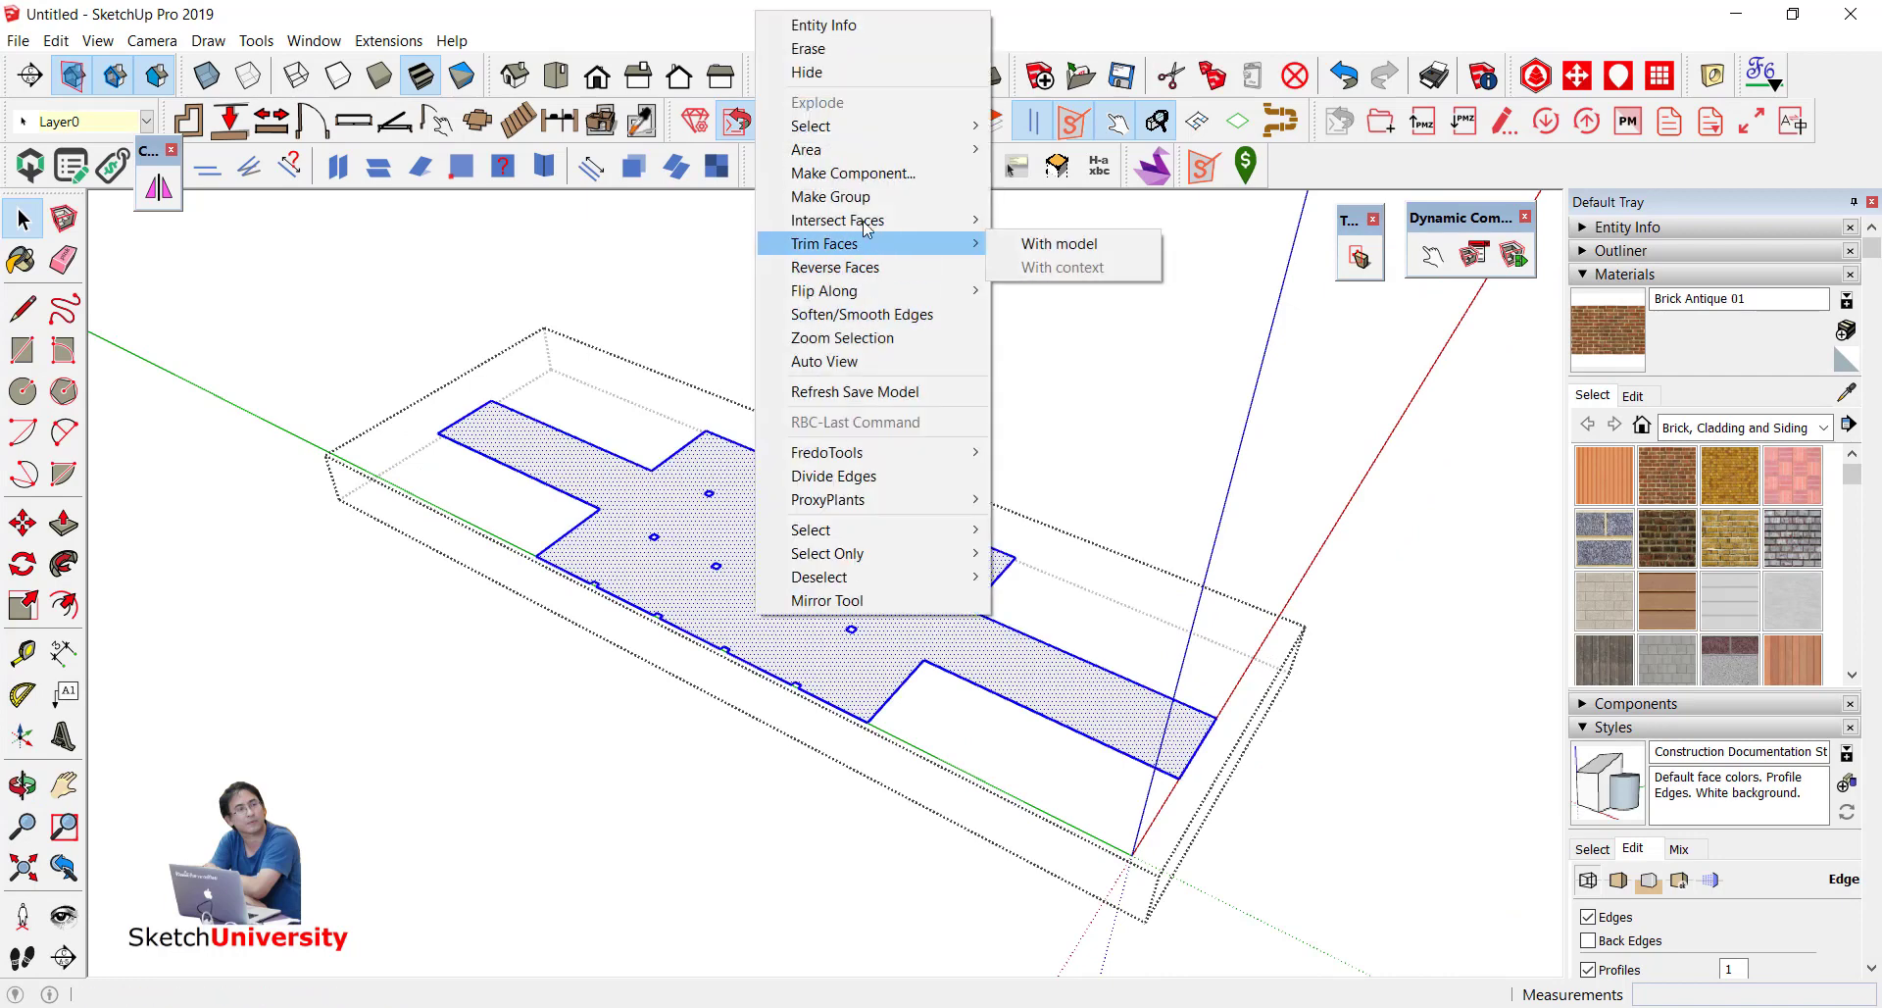
left_click(921, 193)
Step: Test the upper-right slab by deleting and restoring it, then check the slabs atop the walls
left_click(1096, 579)
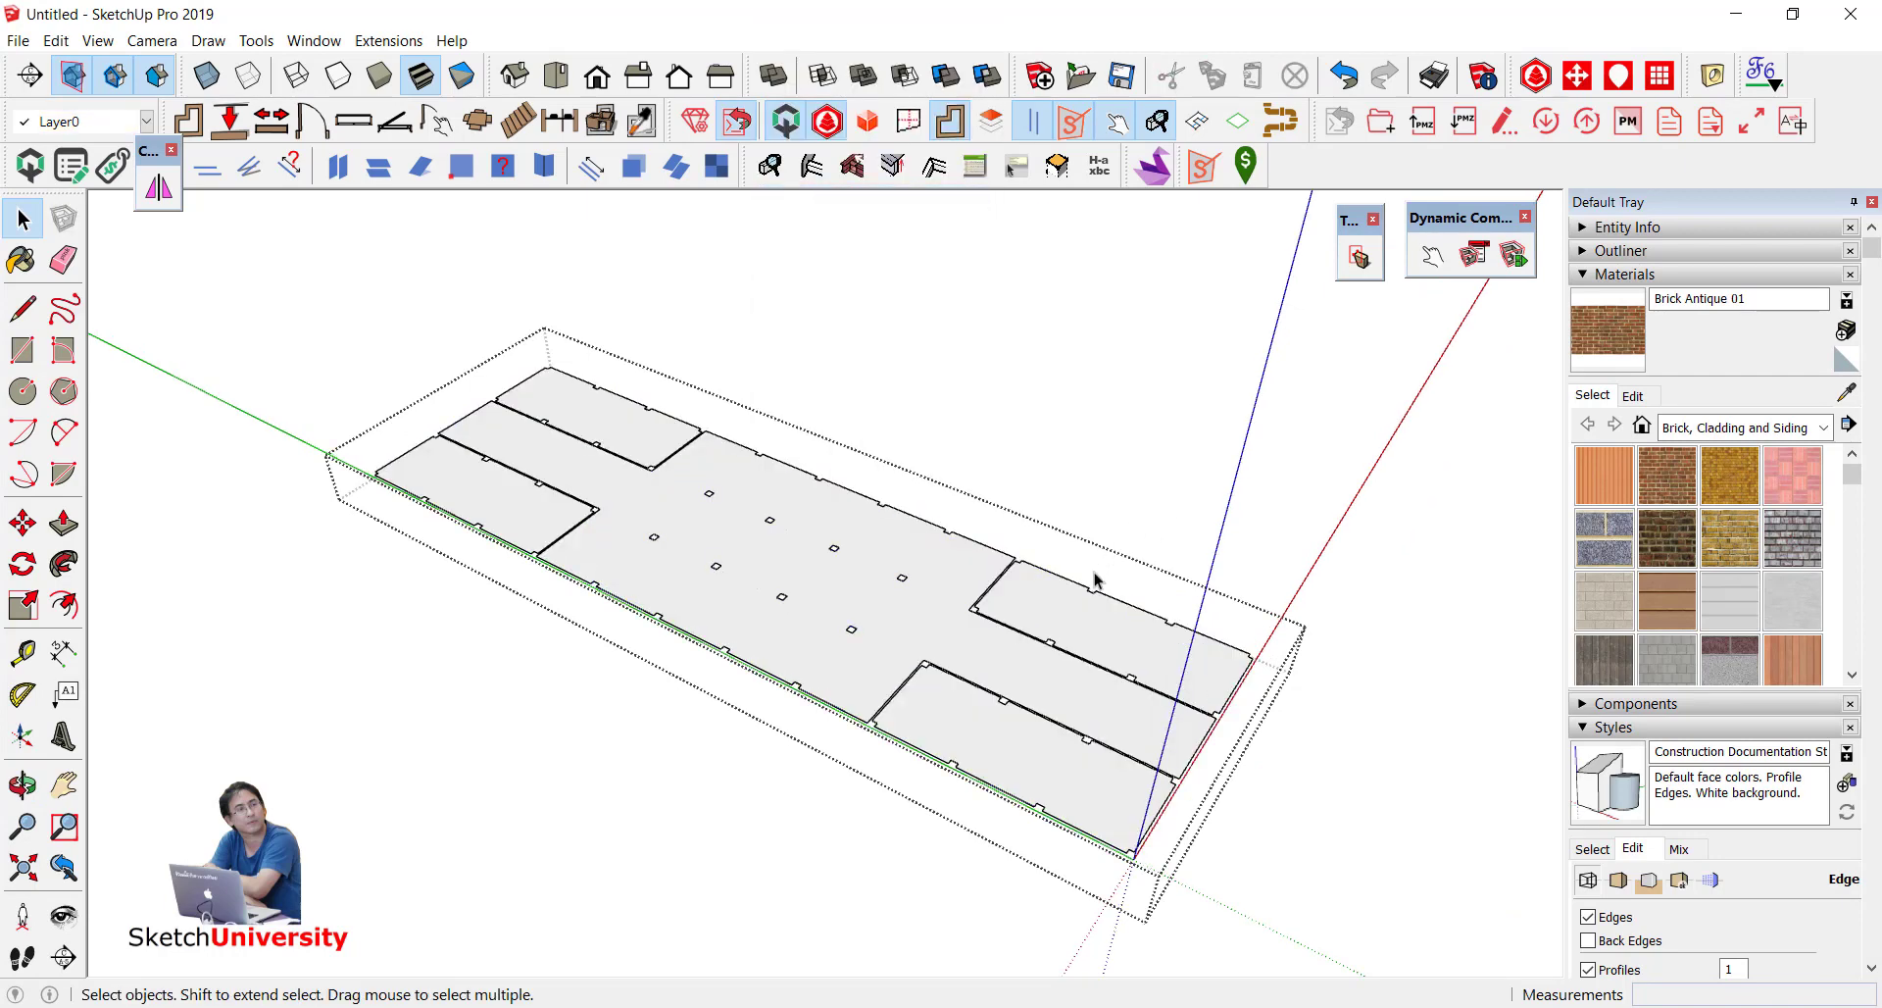
left_click(1075, 604)
left_click(937, 561)
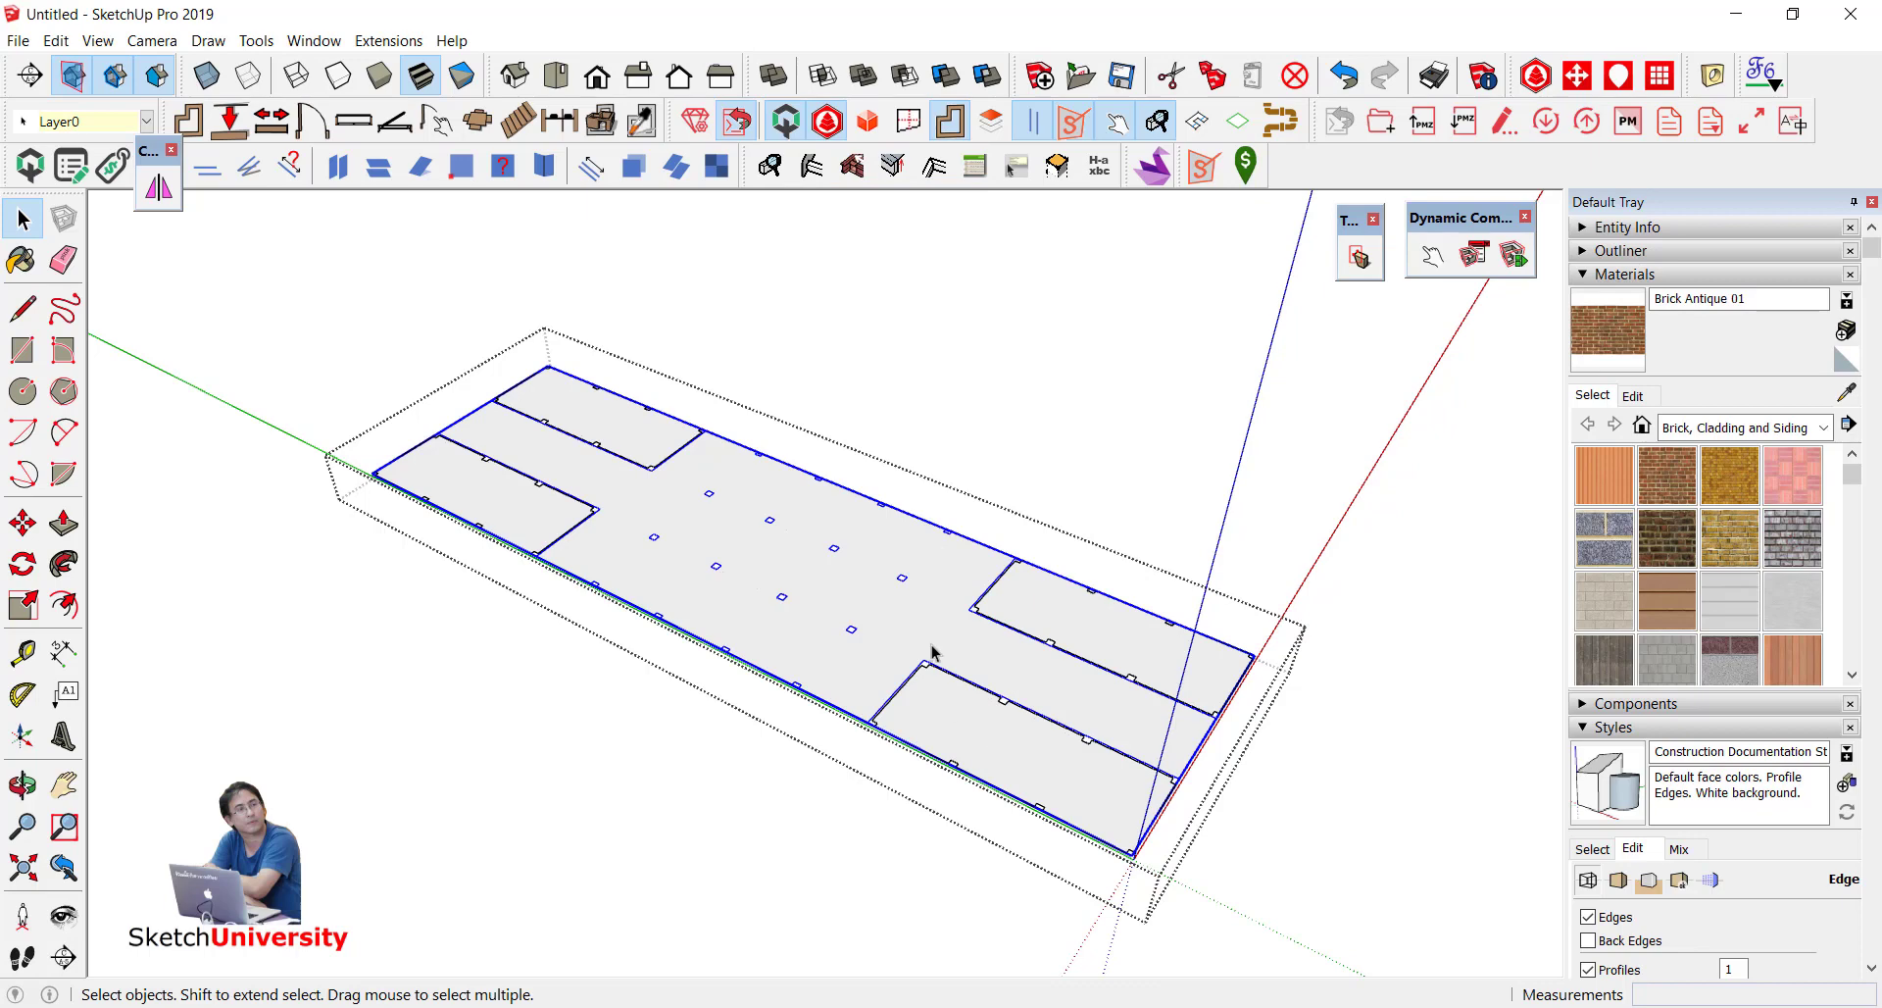
key("Delete")
key("ctrl+z")
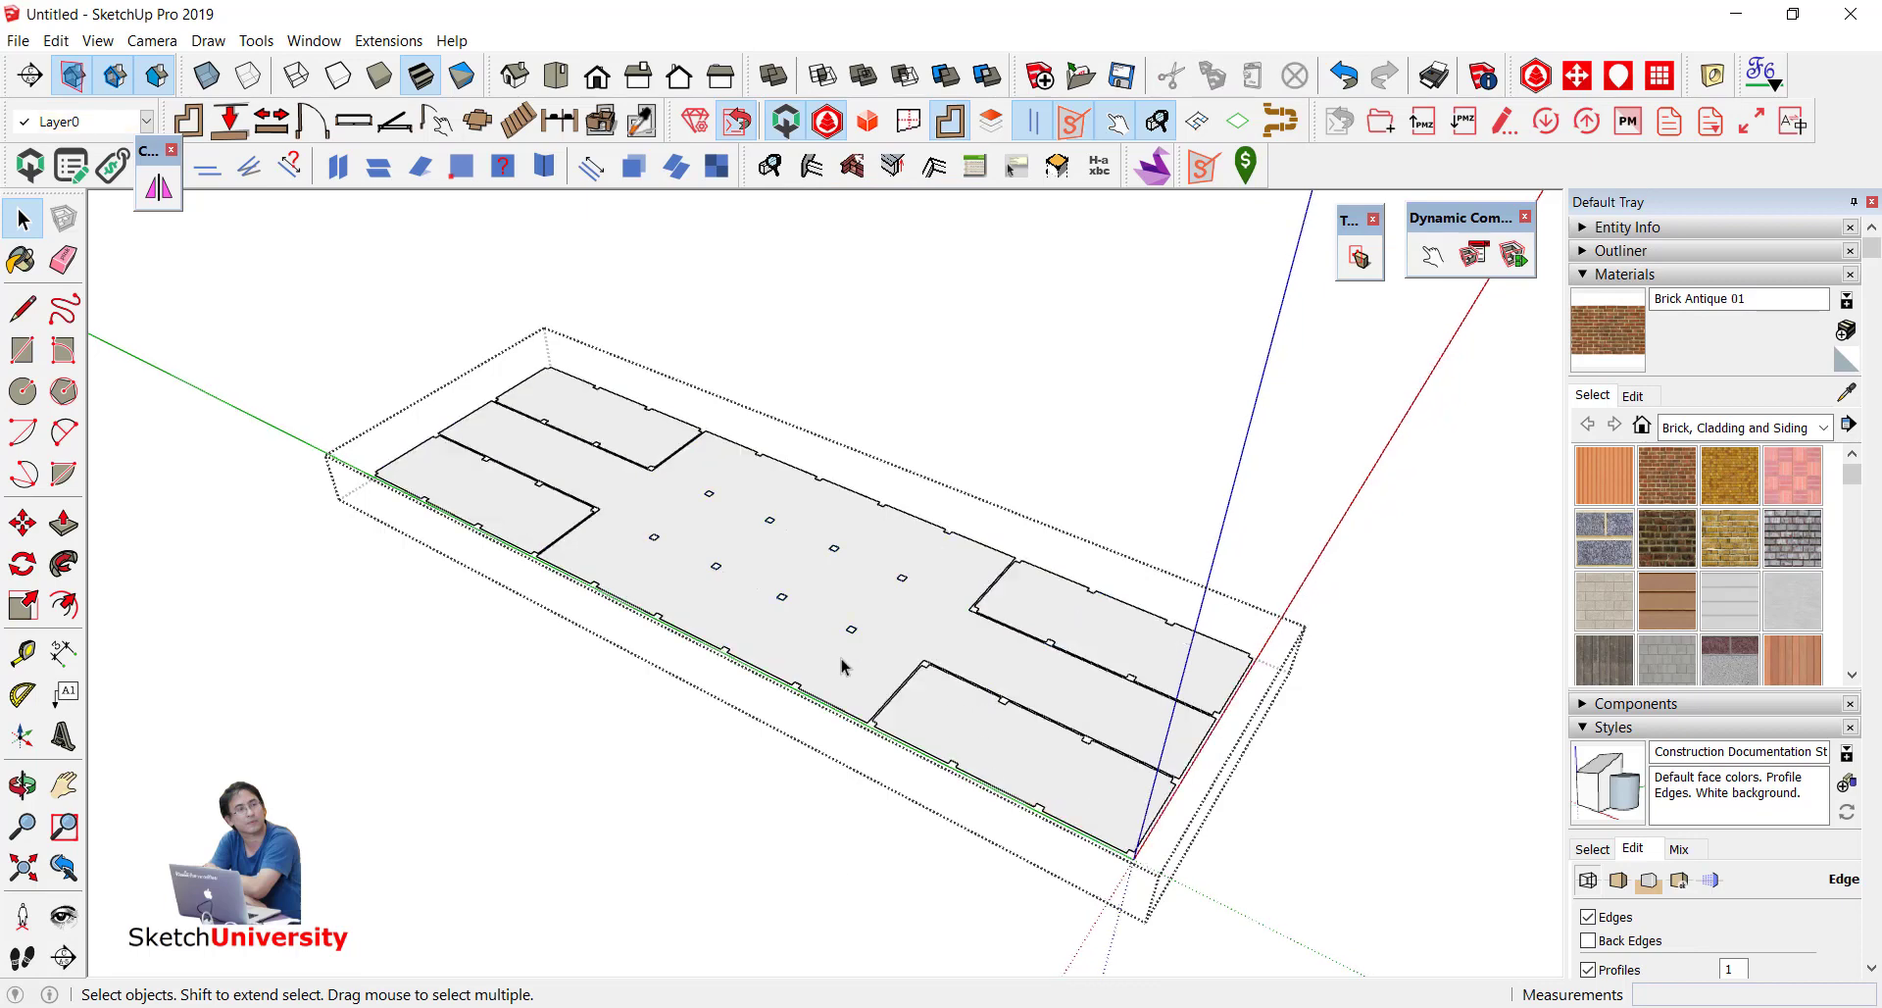
left_click(883, 715)
scroll(374, 725, "down", 3)
mouse_move(374, 725)
middle_mouse_down()
mouse_move(719, 517)
mouse_move(802, 571)
middle_mouse_up()
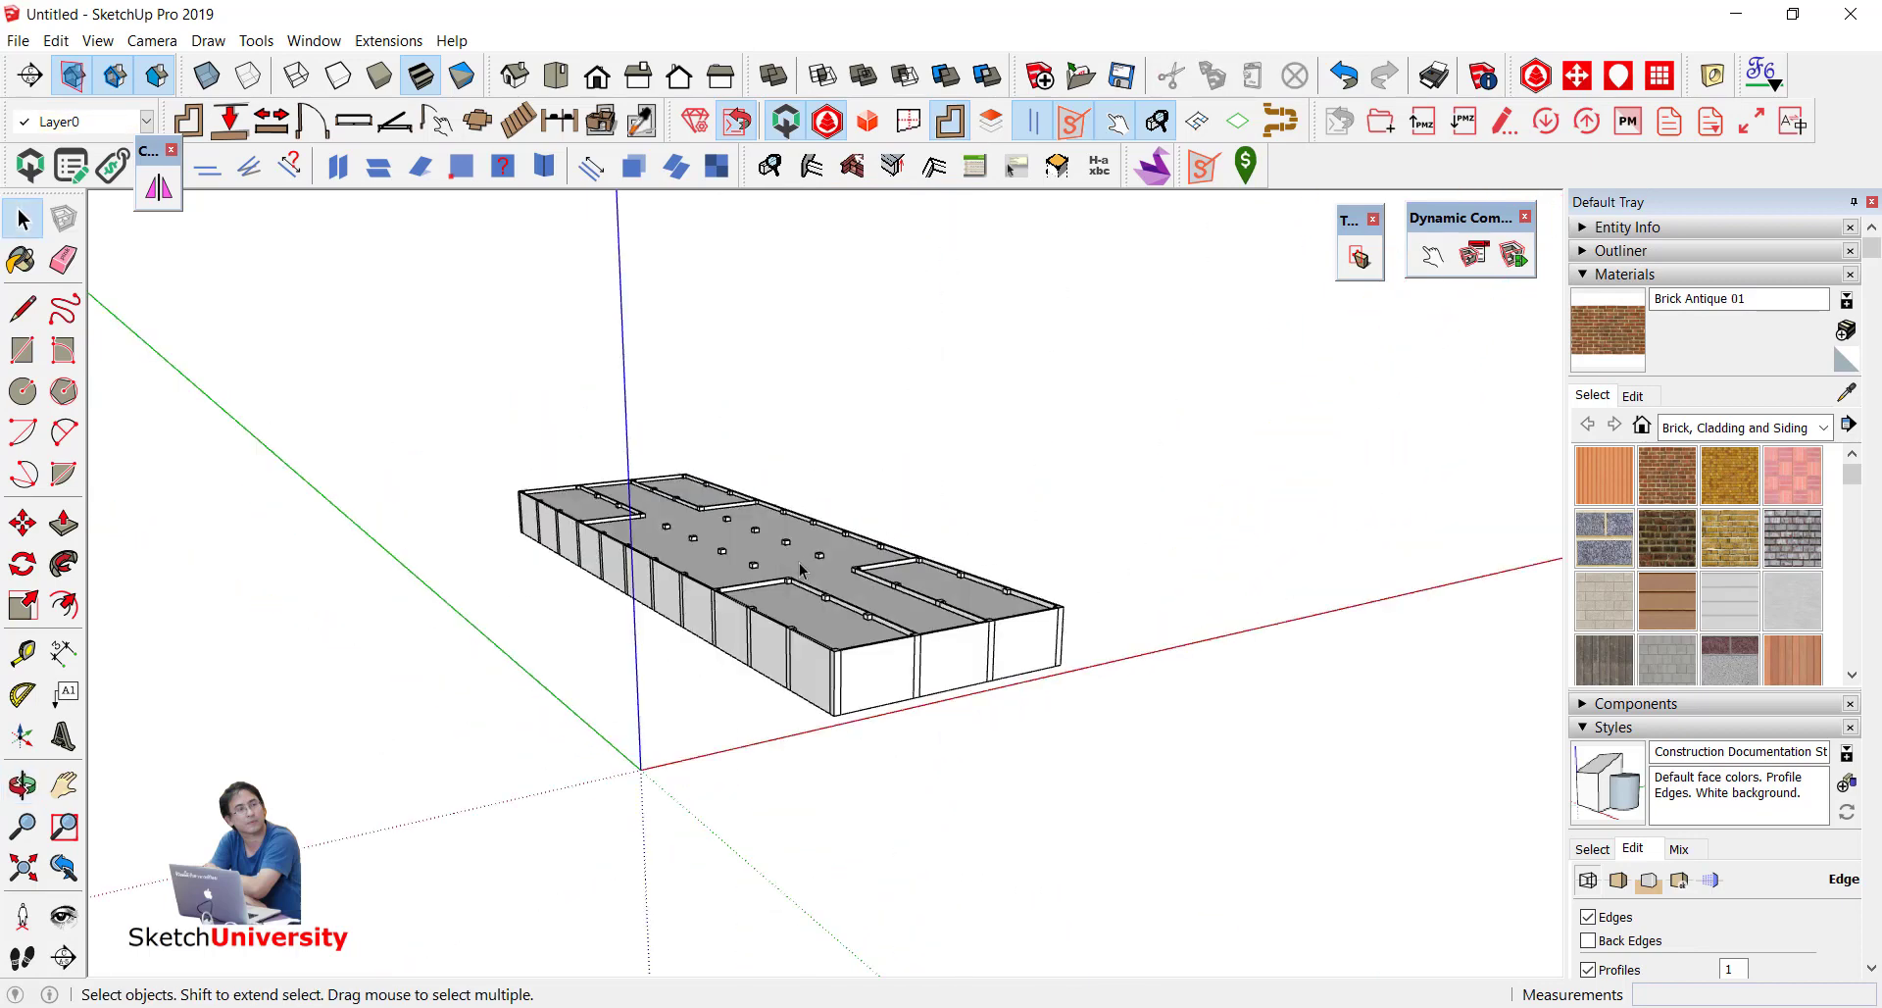
scroll(802, 570, "up", 5)
mouse_move(875, 669)
middle_mouse_down()
mouse_move(870, 692)
mouse_move(924, 643)
mouse_move(932, 660)
middle_mouse_up()
scroll(871, 690, "up", 1)
left_click(851, 679)
scroll(851, 676, "down", 3)
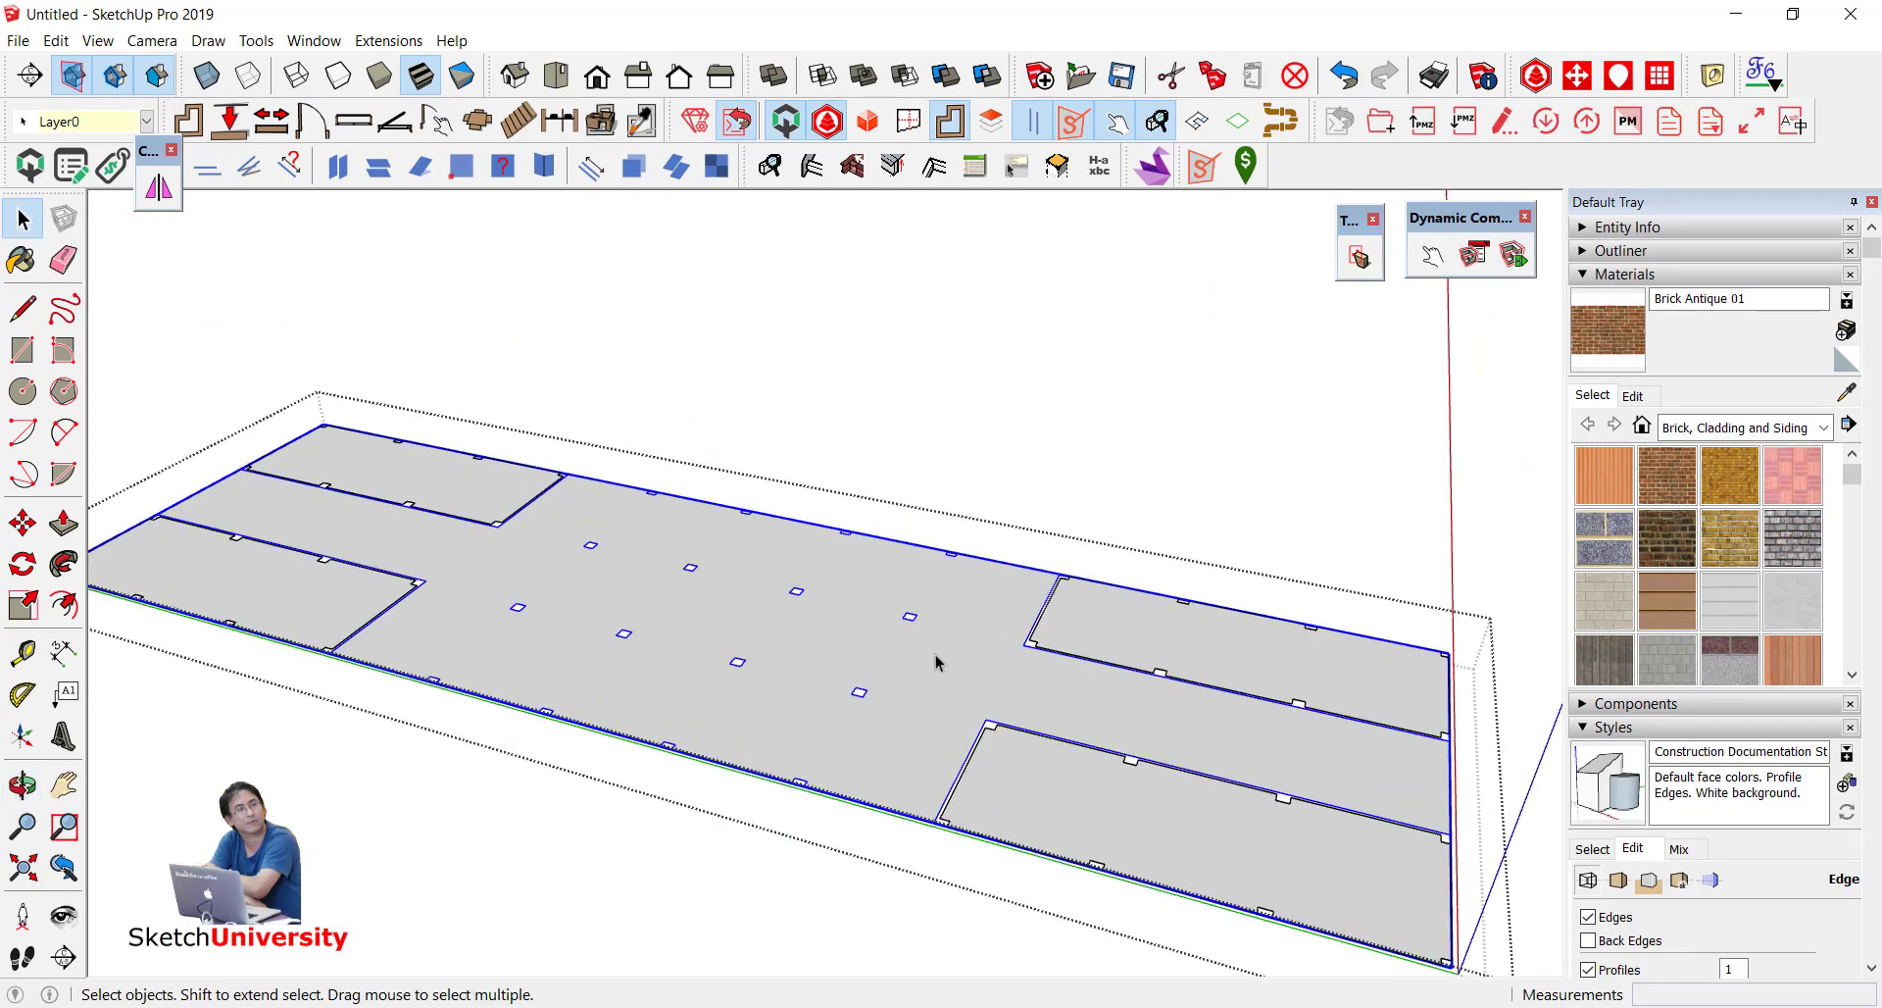
key("Delete")
key("ctrl+z")
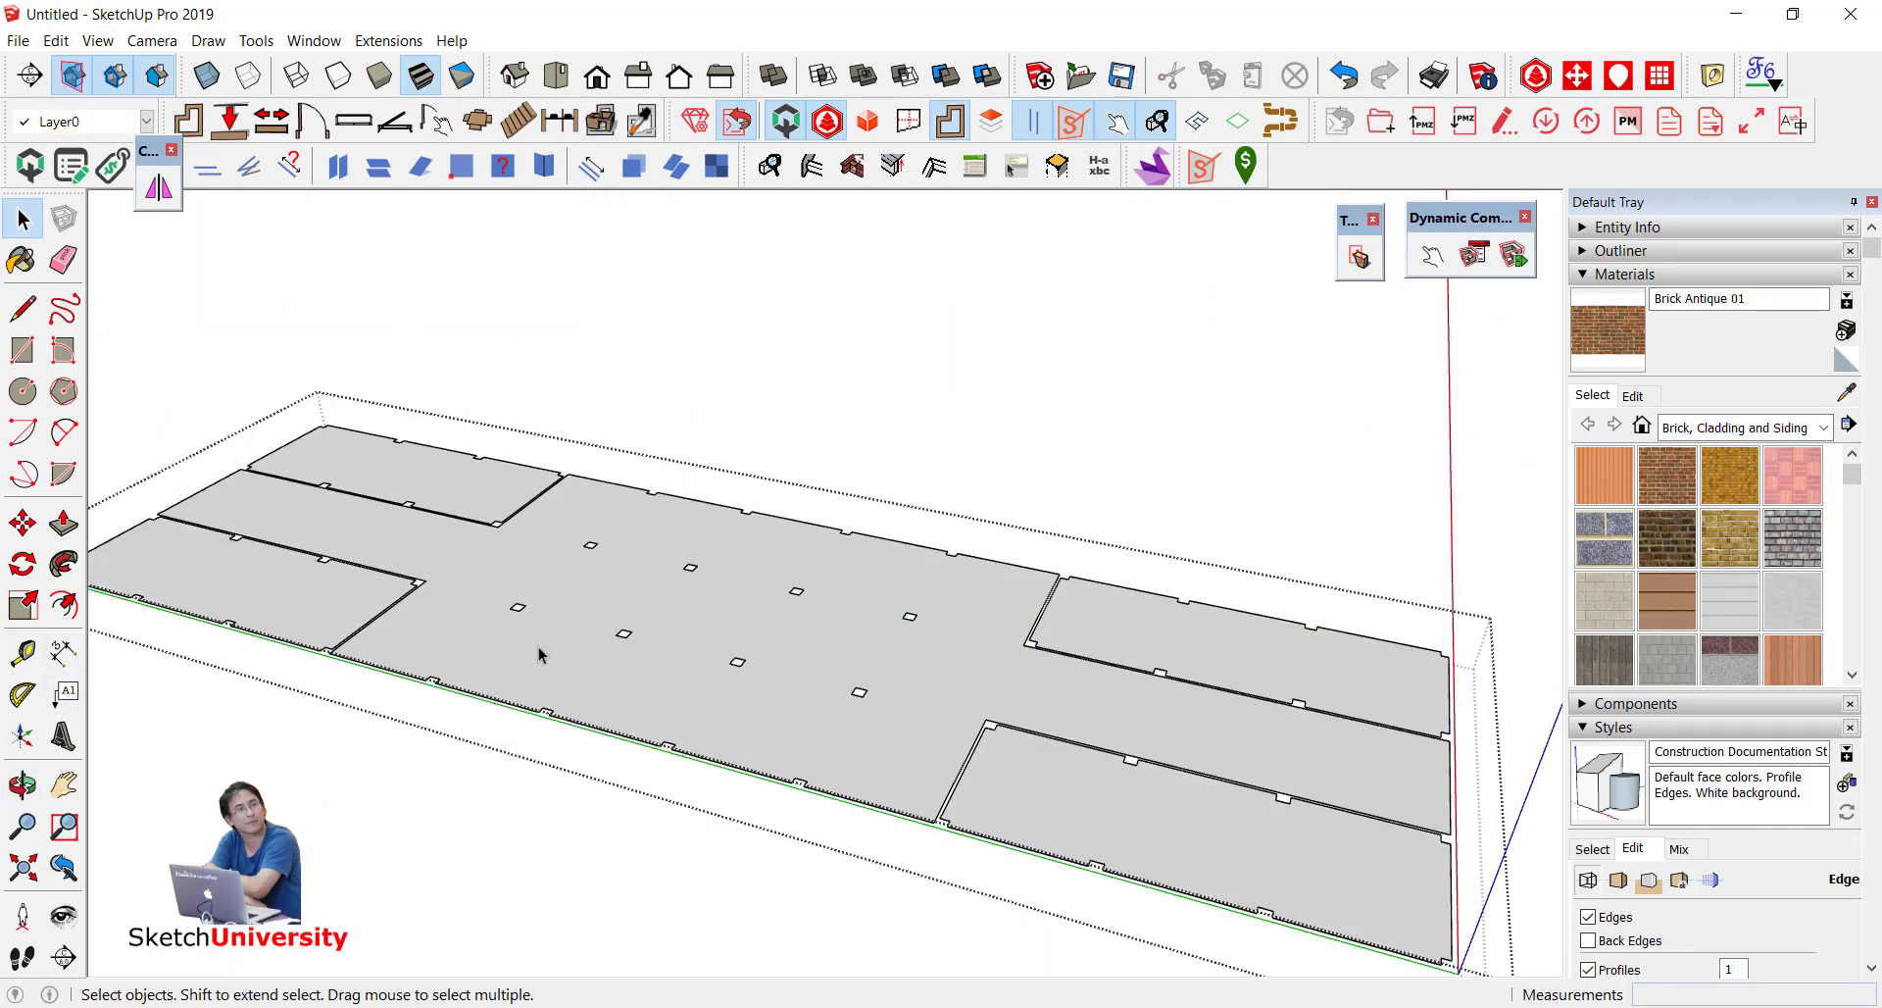
left_click(64, 694)
scroll(384, 451, "up", 2)
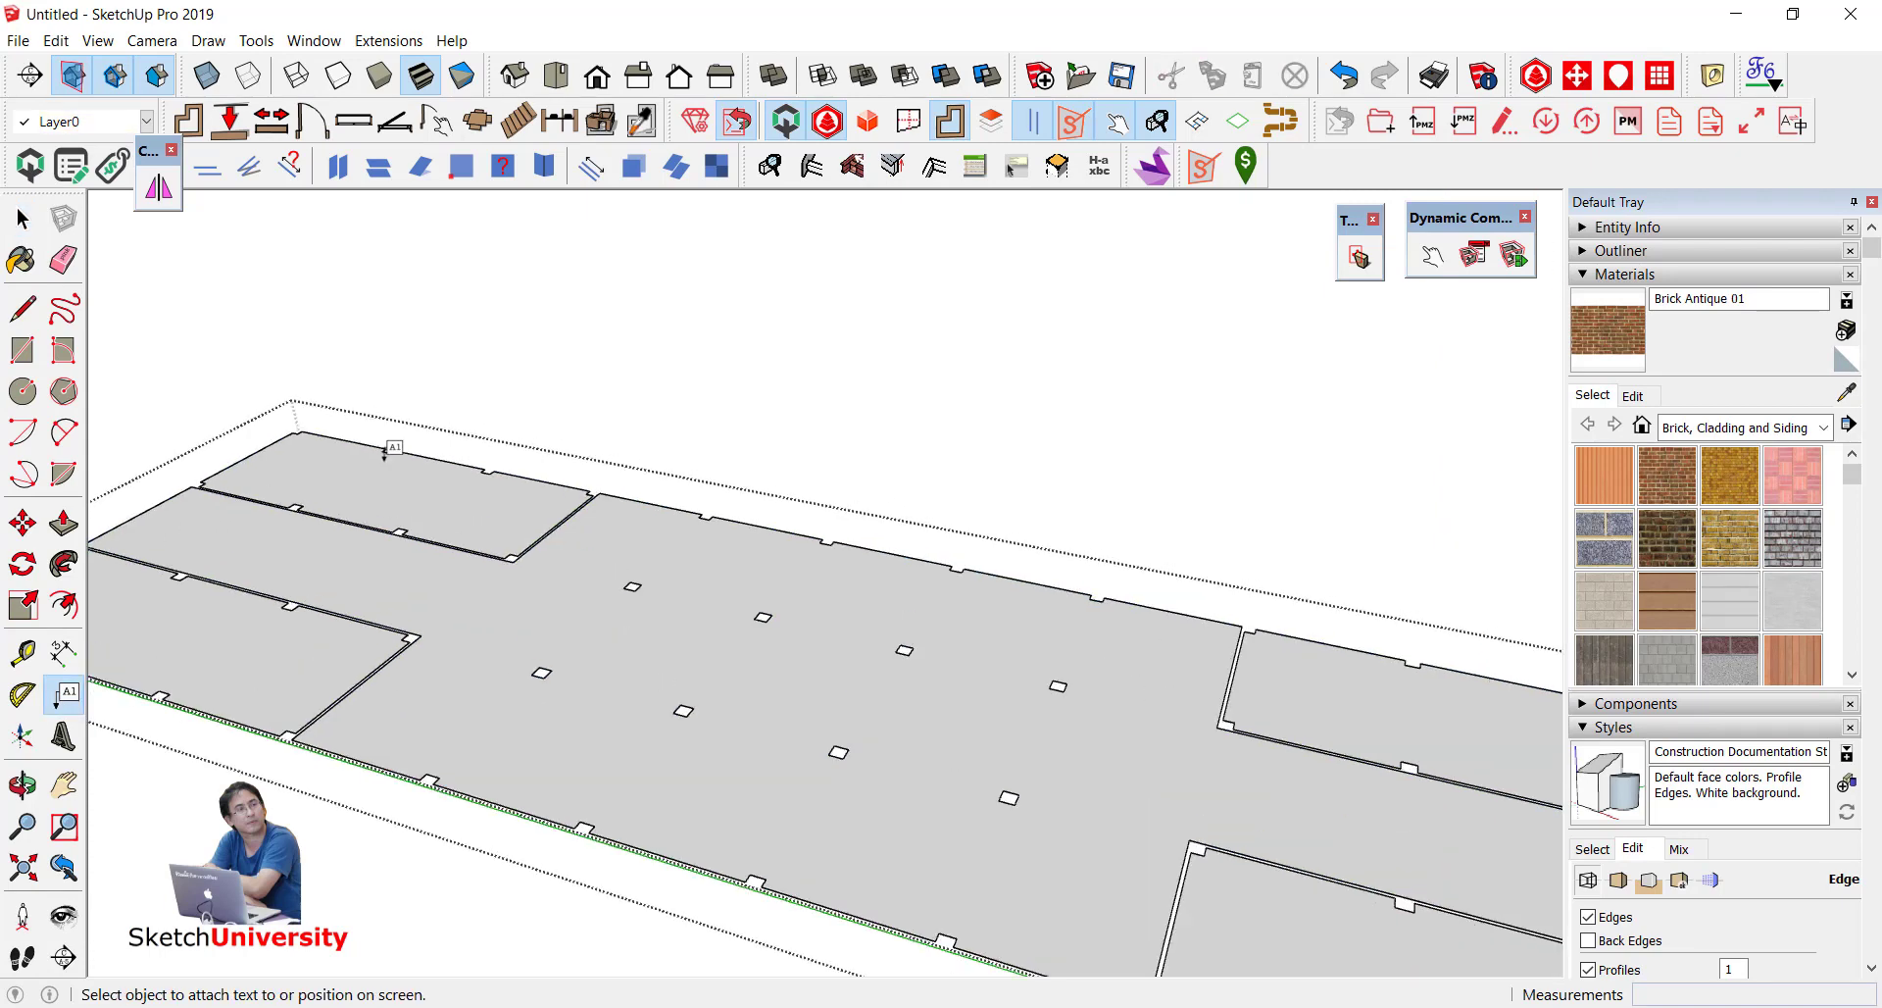
left_click(378, 473)
left_click(461, 387)
middle_click_drag(461, 387, 250, 544)
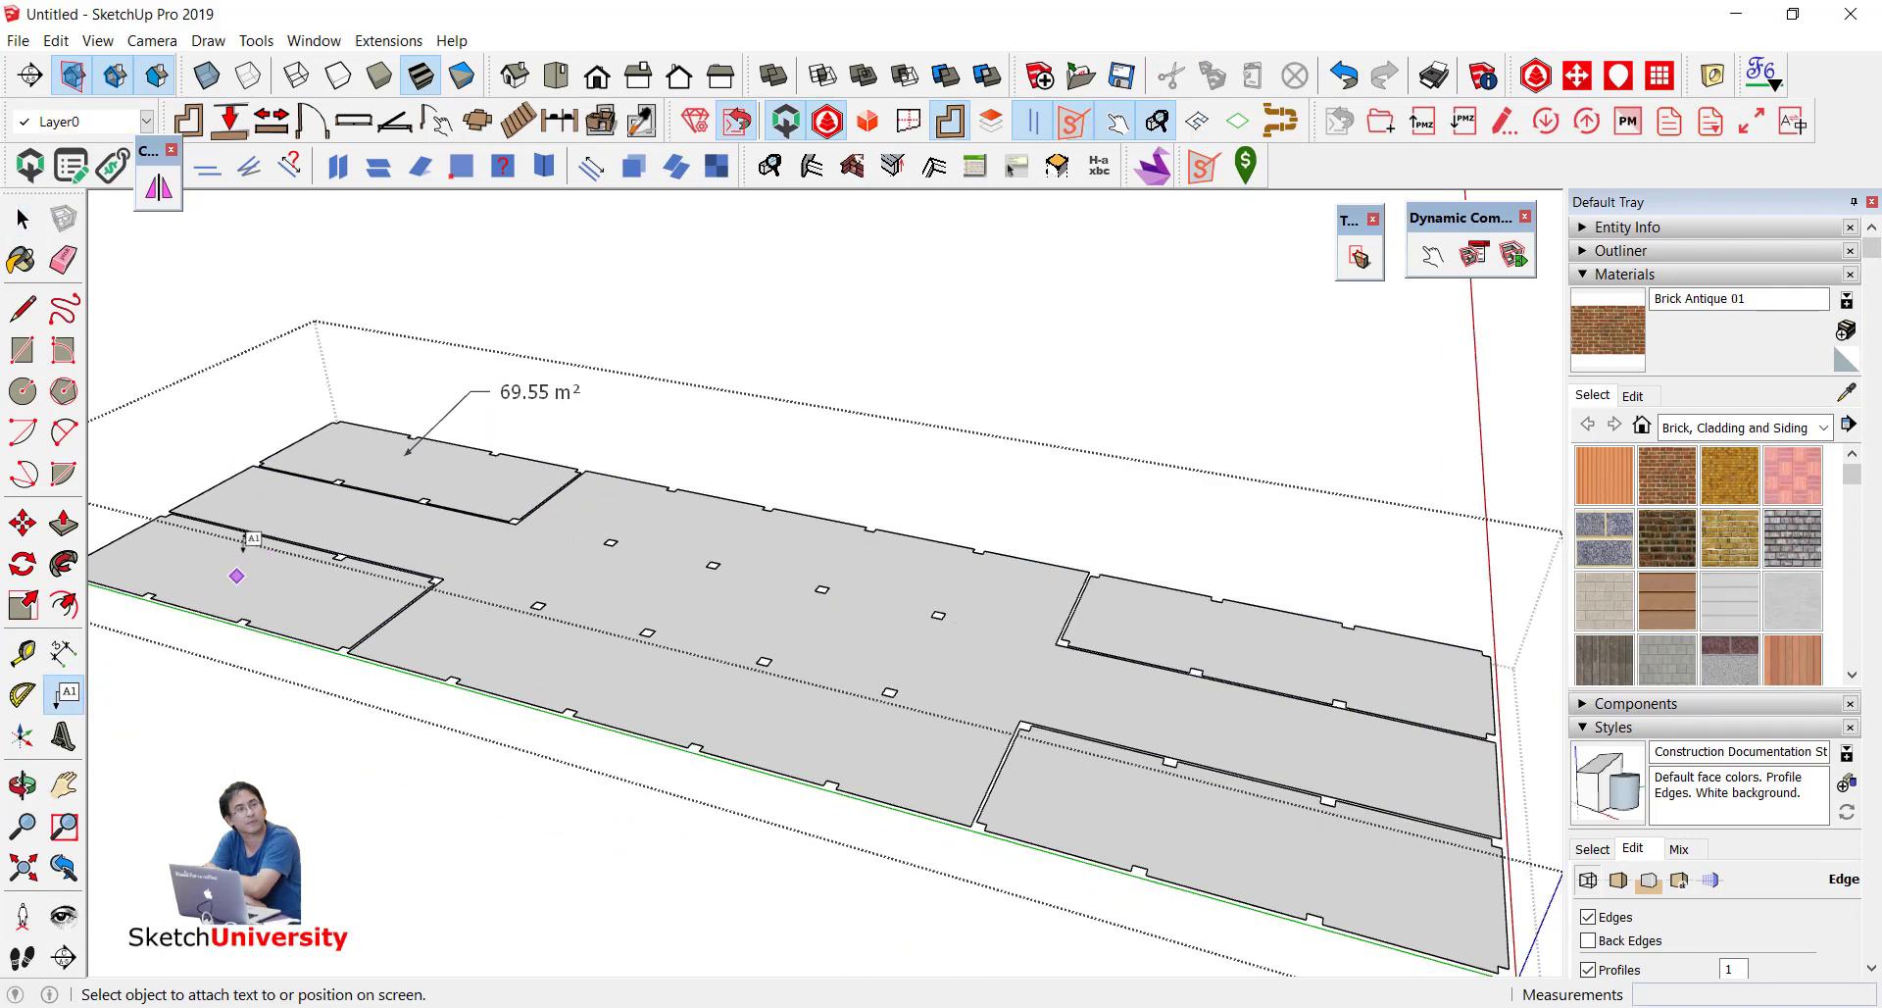
left_click(236, 575)
left_click(343, 349)
scroll(343, 349, "down", 1)
scroll(343, 349, "down", 1)
left_click(589, 521)
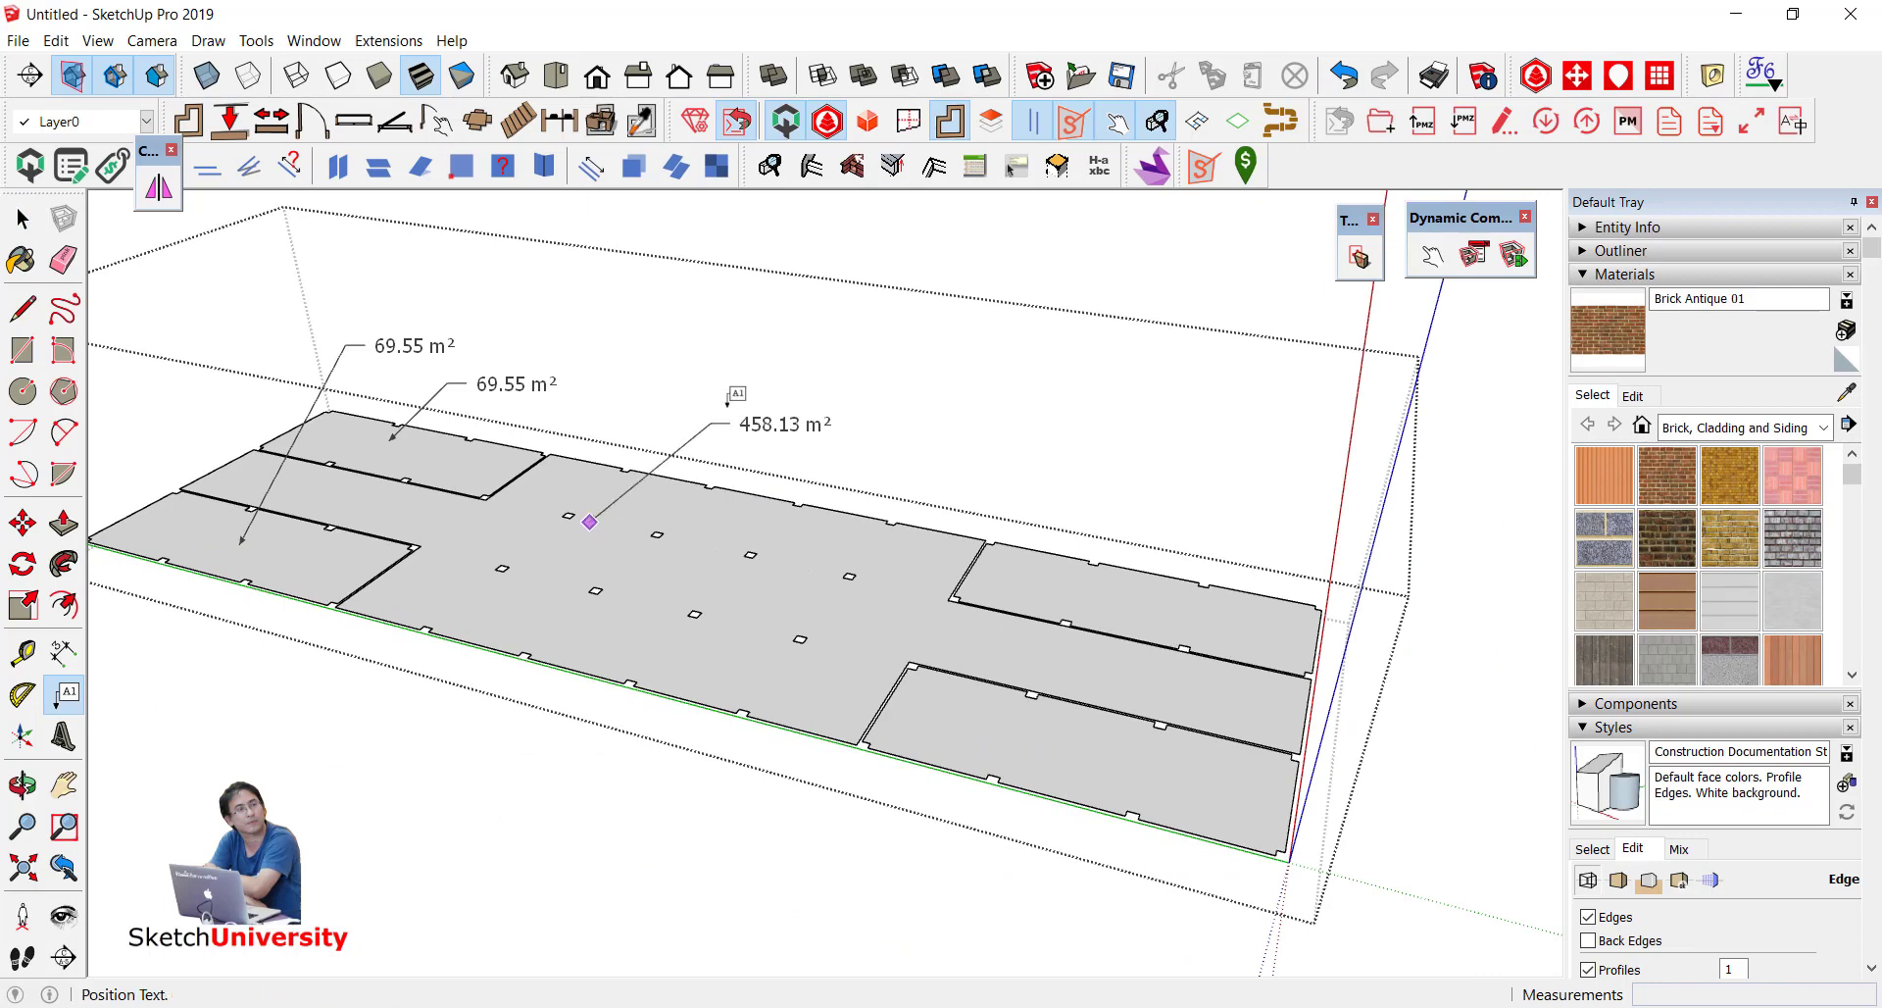
left_click(751, 392)
left_click(1016, 561)
left_click(1117, 502)
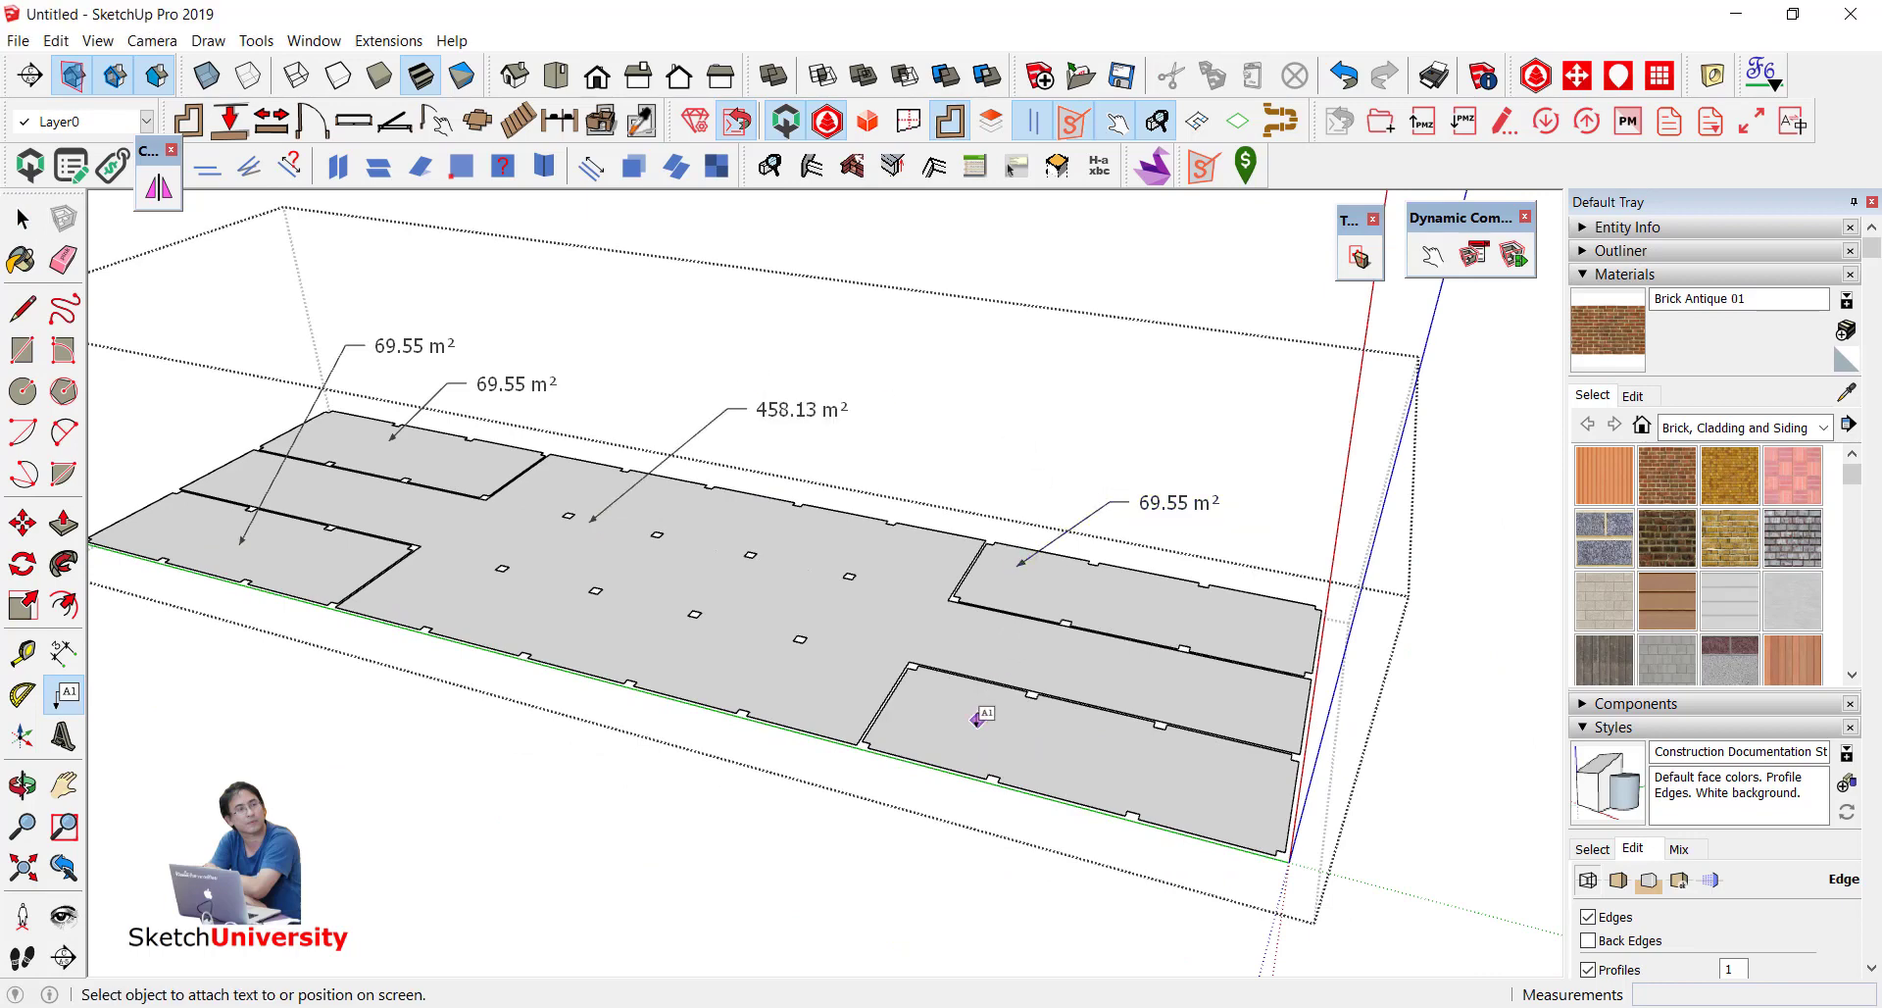
left_click(975, 740)
left_click(1339, 715)
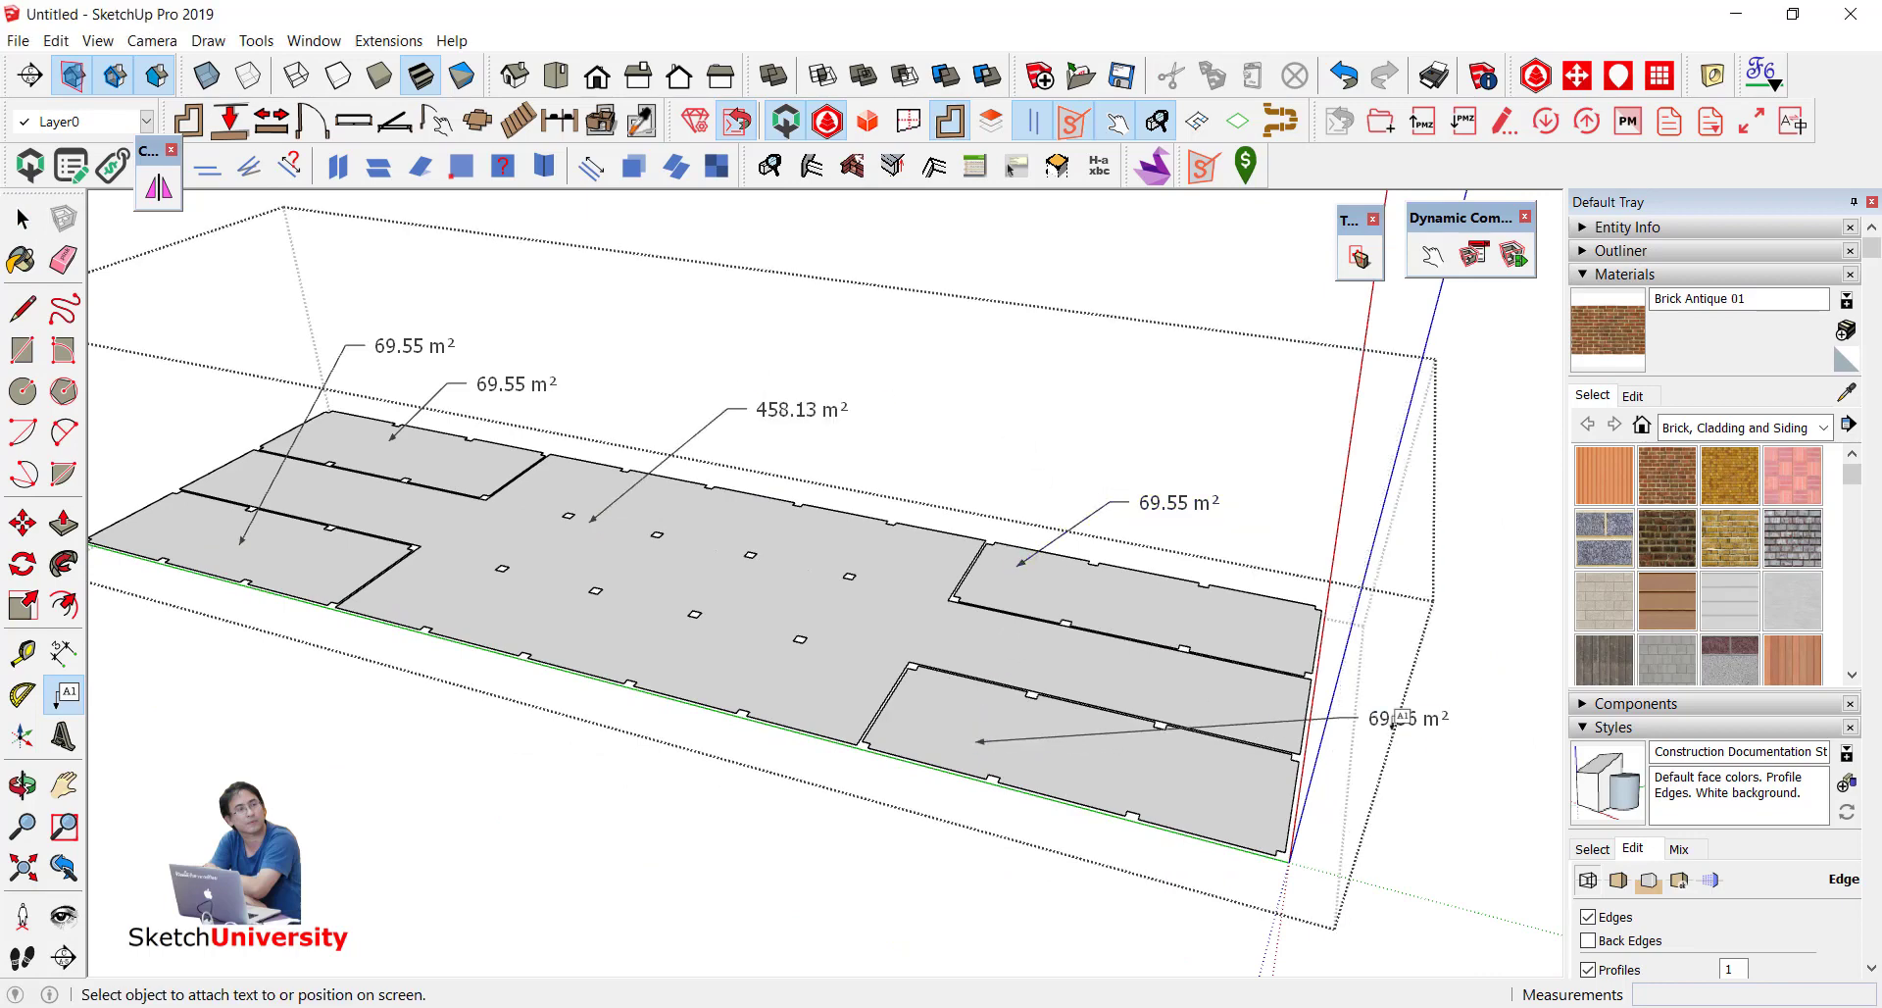
key("e")
left_click(1397, 719)
left_click(1171, 500)
left_click(795, 410)
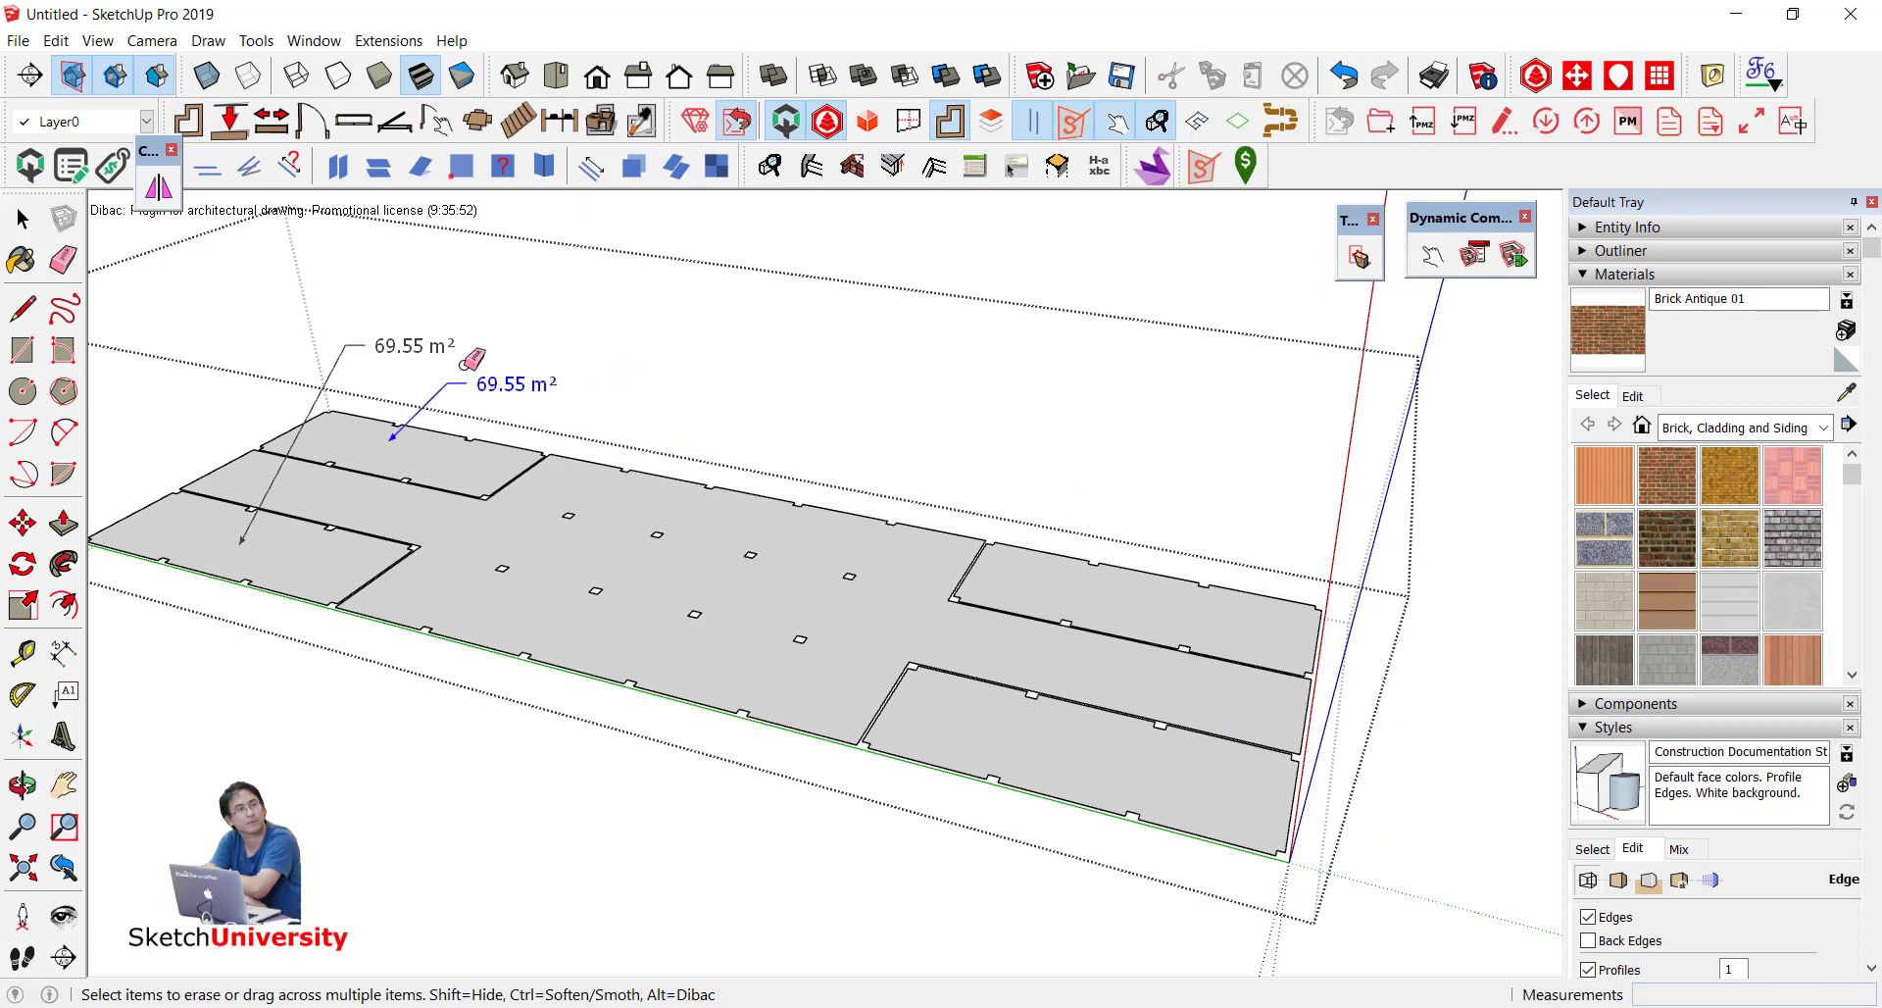
left_click(467, 365)
scroll(651, 756, "down", 3)
key("space")
mouse_move(645, 790)
middle_mouse_down()
mouse_move(841, 662)
mouse_move(773, 470)
mouse_move(601, 674)
mouse_move(938, 533)
middle_mouse_up()
scroll(938, 534, "up", 2)
Step: Move the ceiling slab straight up, well clear of the wall tops
left_click(941, 540)
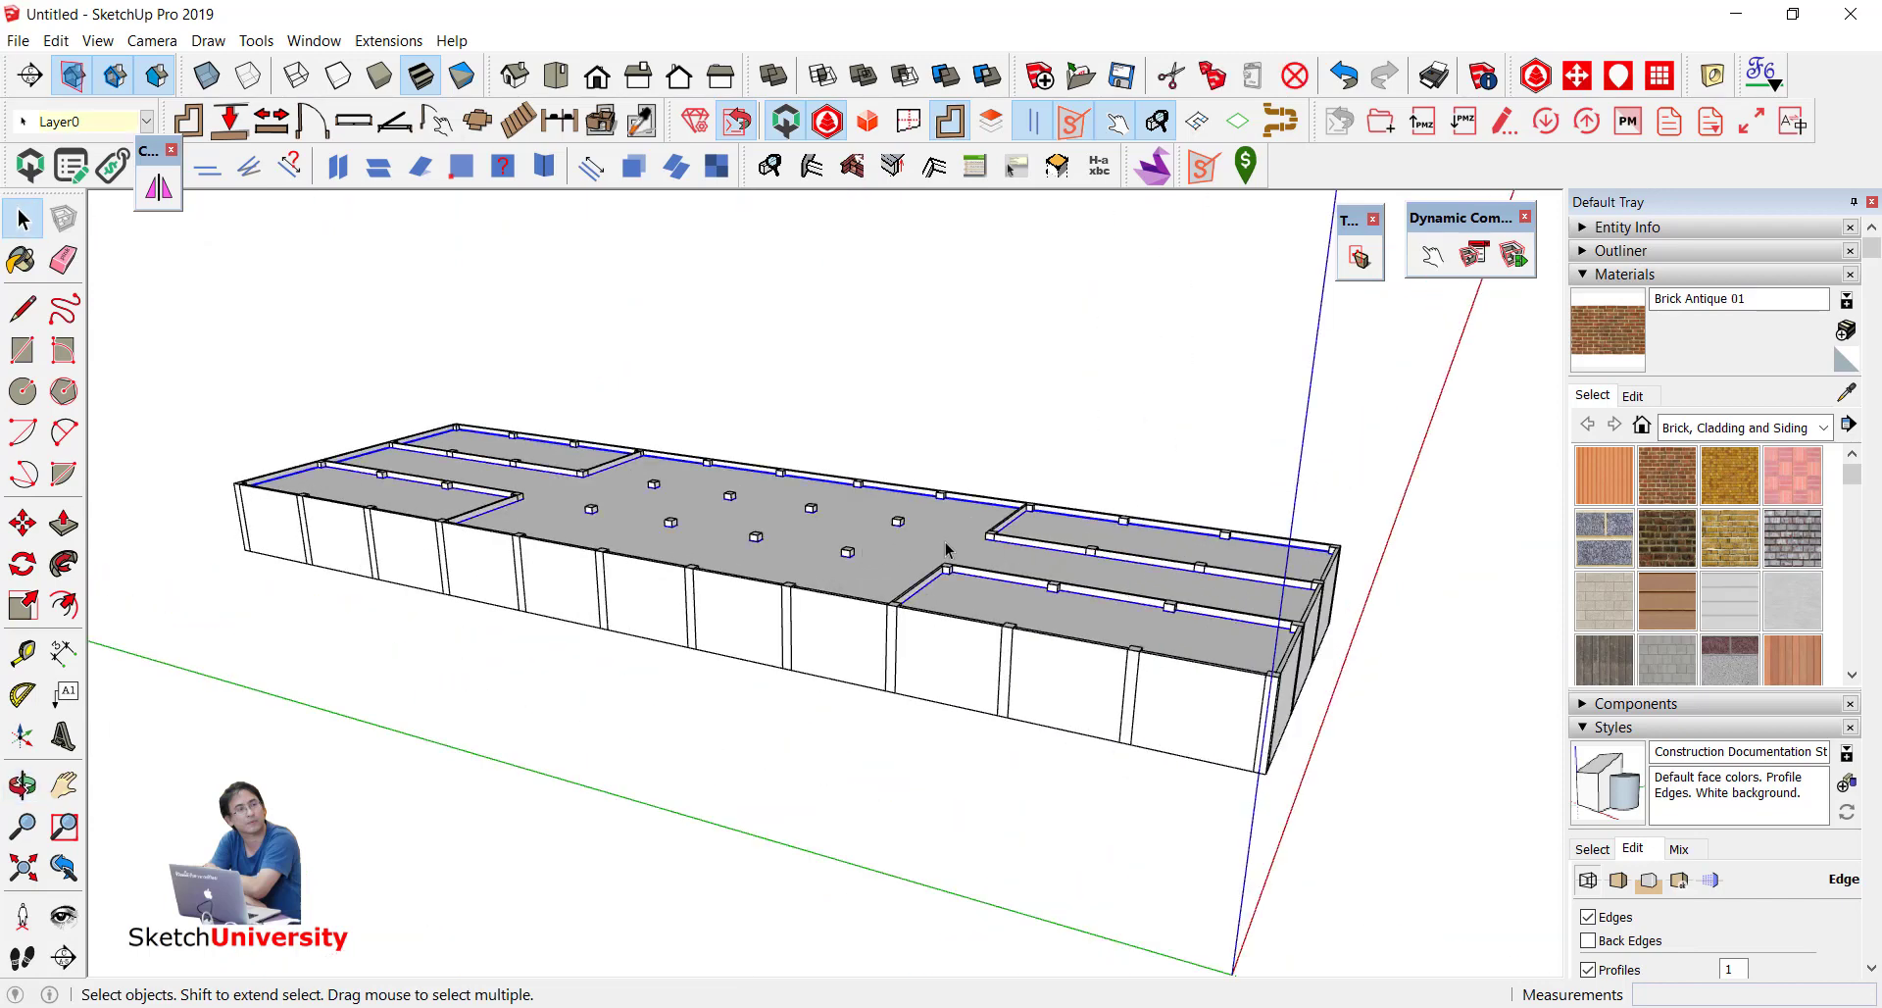
key("m")
left_click(949, 546)
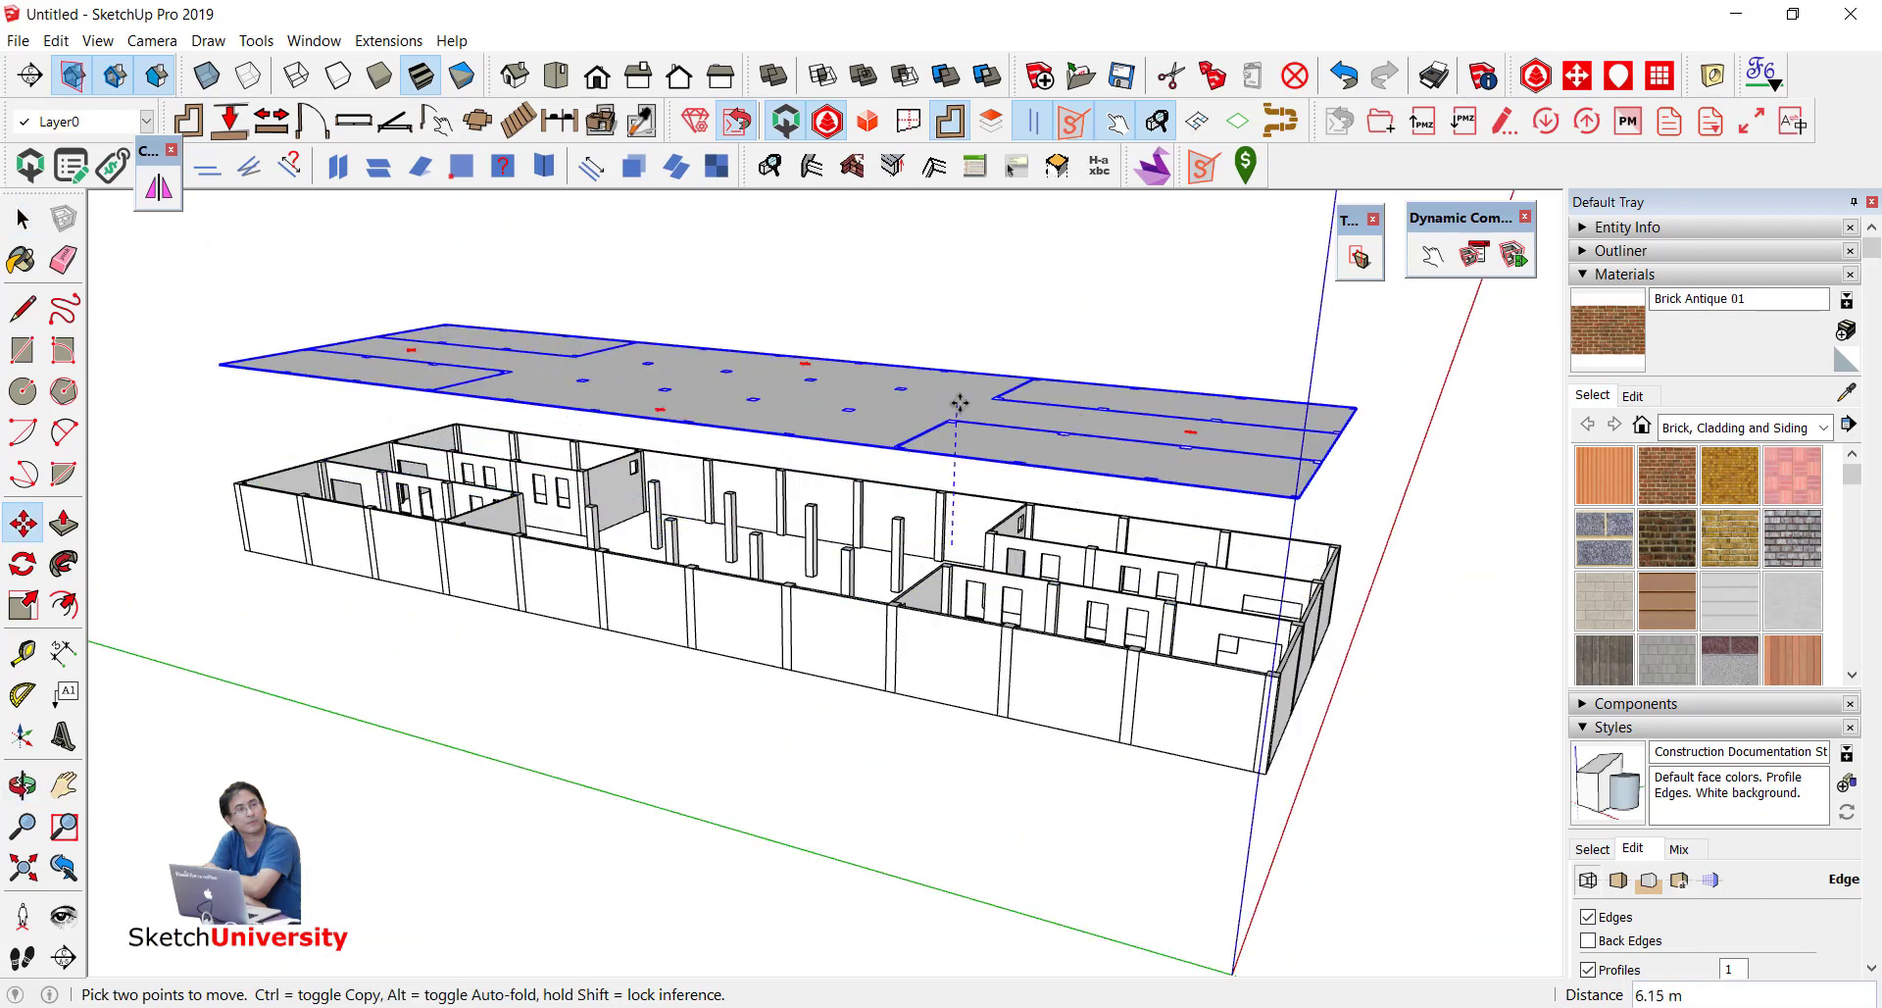
left_click(813, 556)
key("space")
Step: Orbit around the building to view the exposed rooms and columns from above and closer in
mouse_move(813, 557)
middle_mouse_down()
mouse_move(516, 577)
mouse_move(836, 684)
mouse_move(809, 168)
mouse_move(735, 324)
mouse_move(840, 656)
mouse_move(902, 750)
mouse_move(797, 461)
mouse_move(1032, 423)
middle_mouse_up()
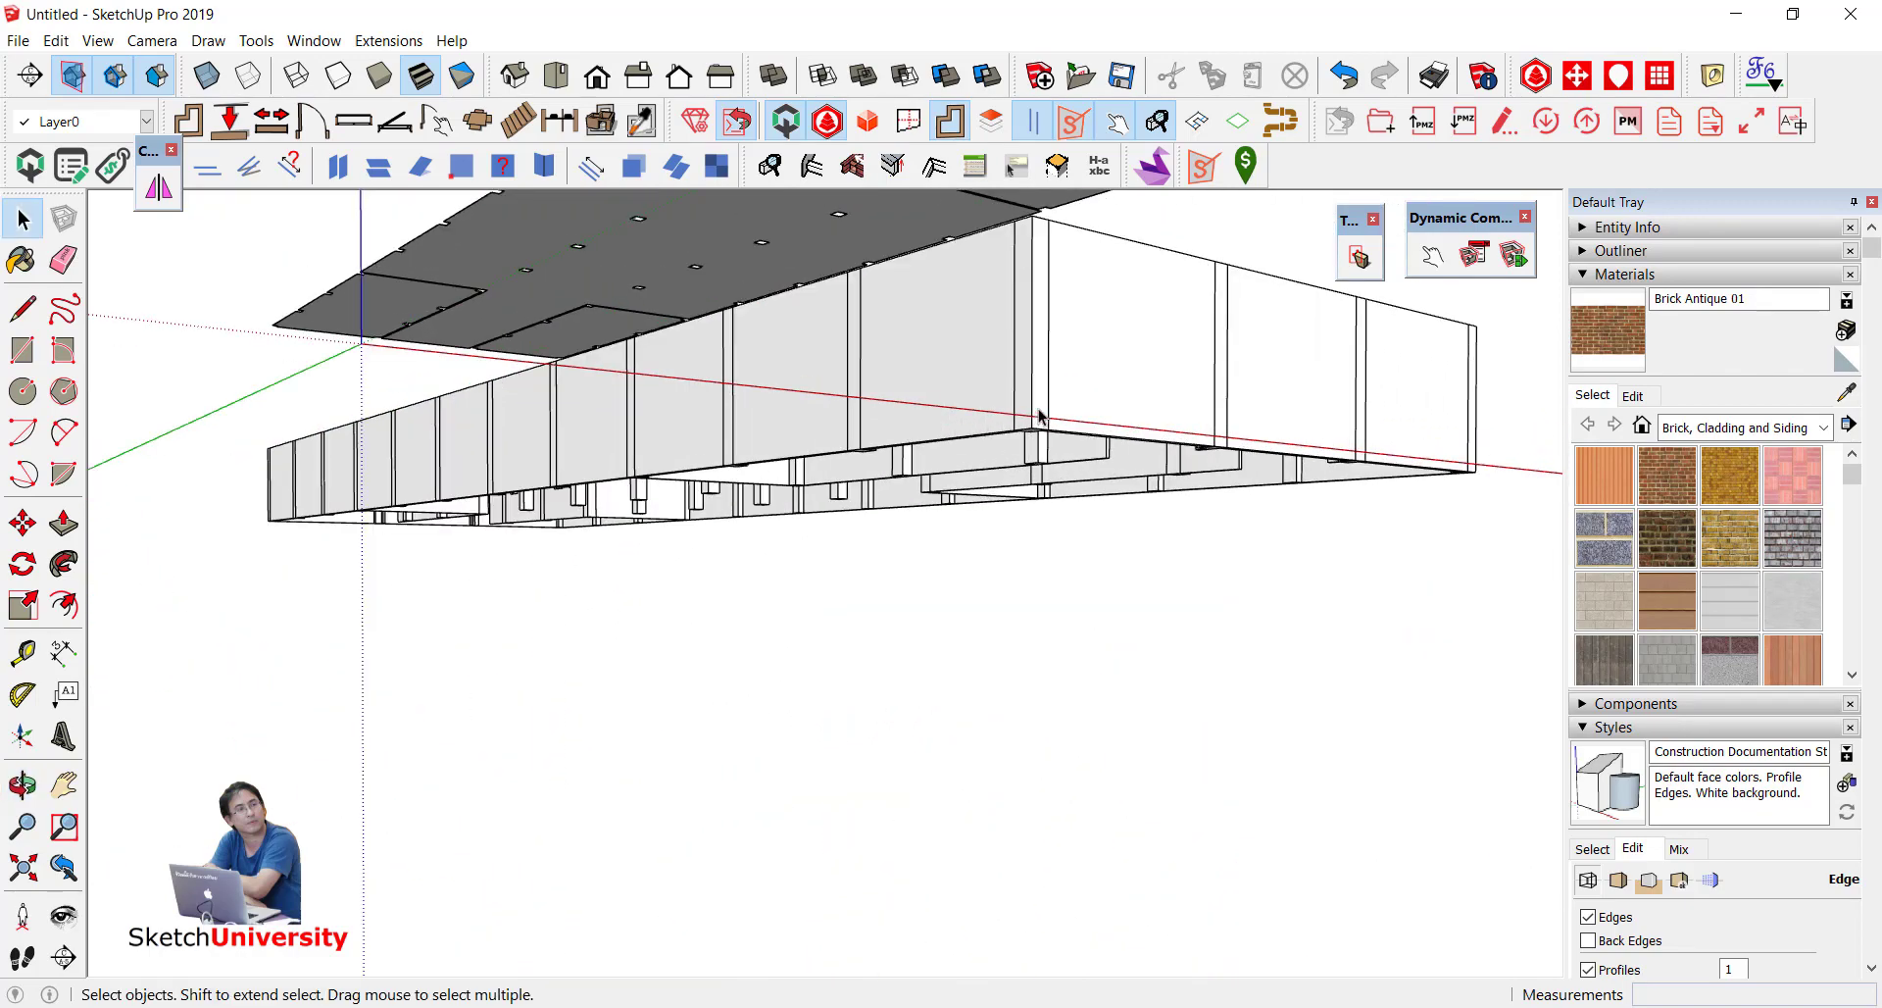
scroll(1039, 416, "up", 3)
scroll(196, 532, "up", 3)
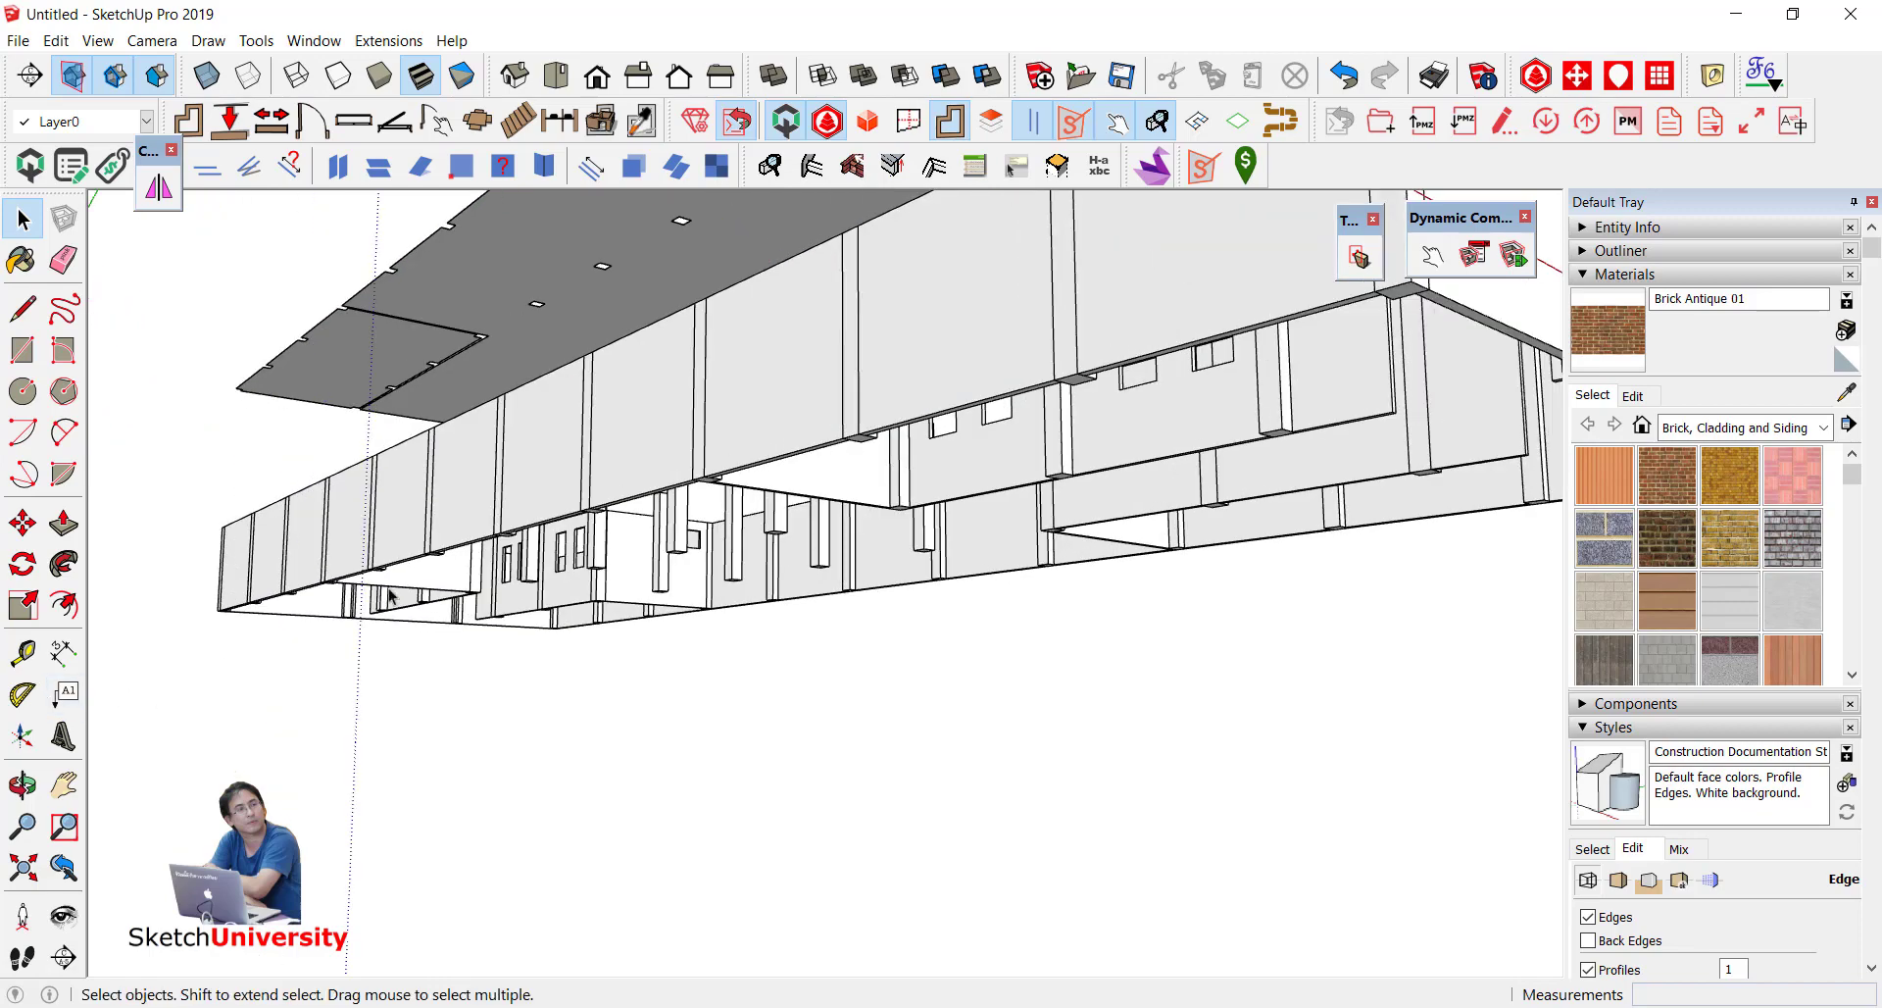
mouse_move(390, 596)
middle_mouse_down()
mouse_move(441, 549)
mouse_move(419, 495)
mouse_move(529, 797)
mouse_move(705, 534)
mouse_move(686, 544)
middle_mouse_up()
scroll(705, 534, "down", 3)
scroll(706, 534, "down", 2)
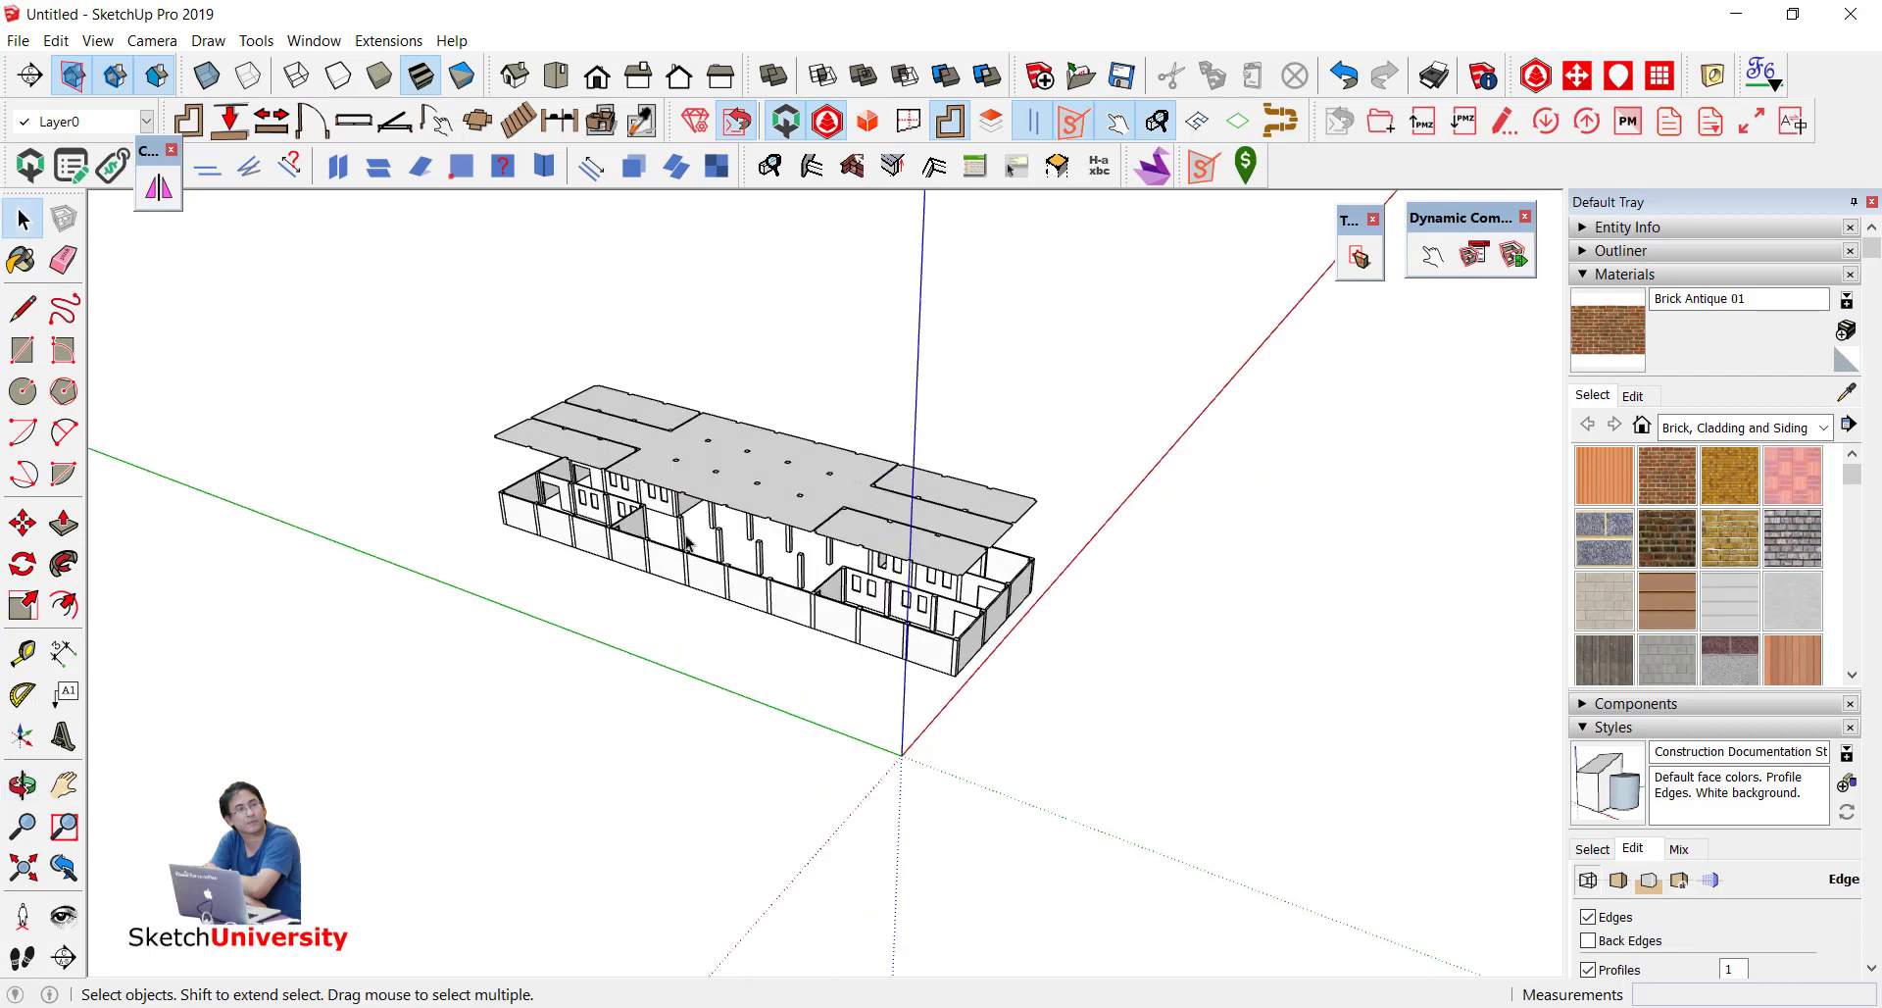
scroll(928, 619, "up", 2)
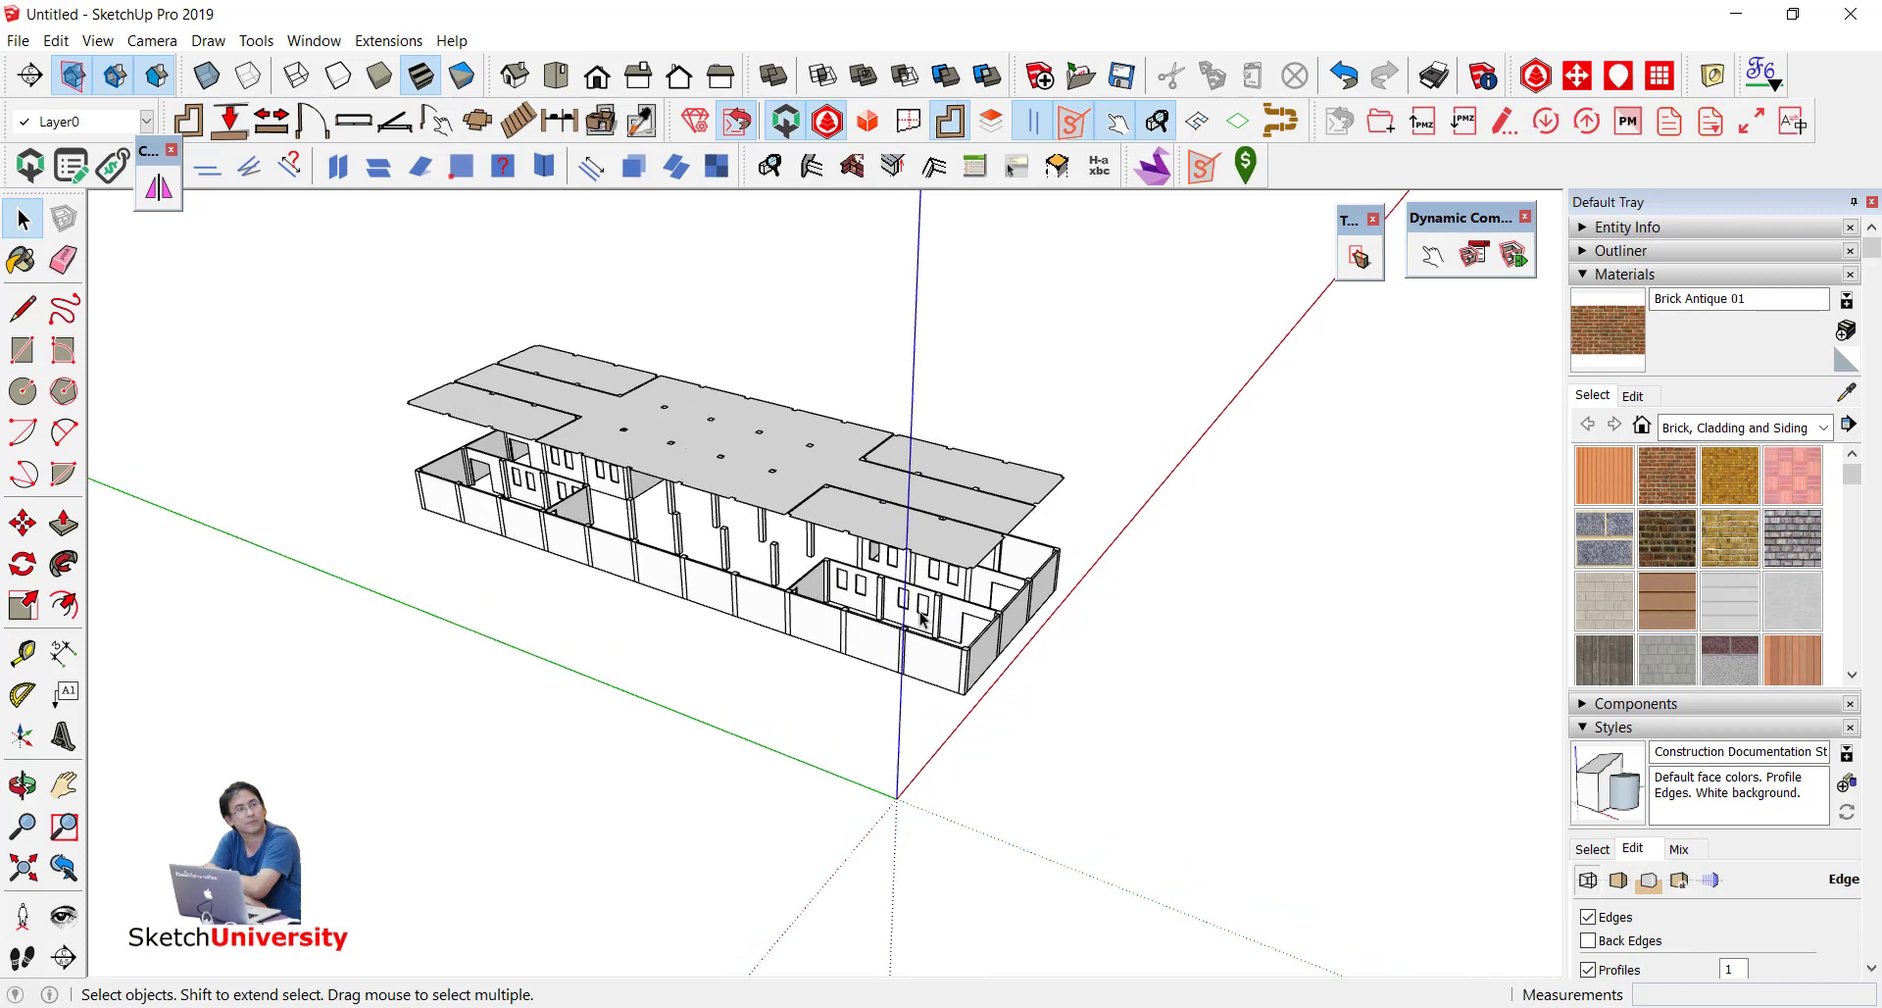
middle_click_drag(929, 619, 898, 589)
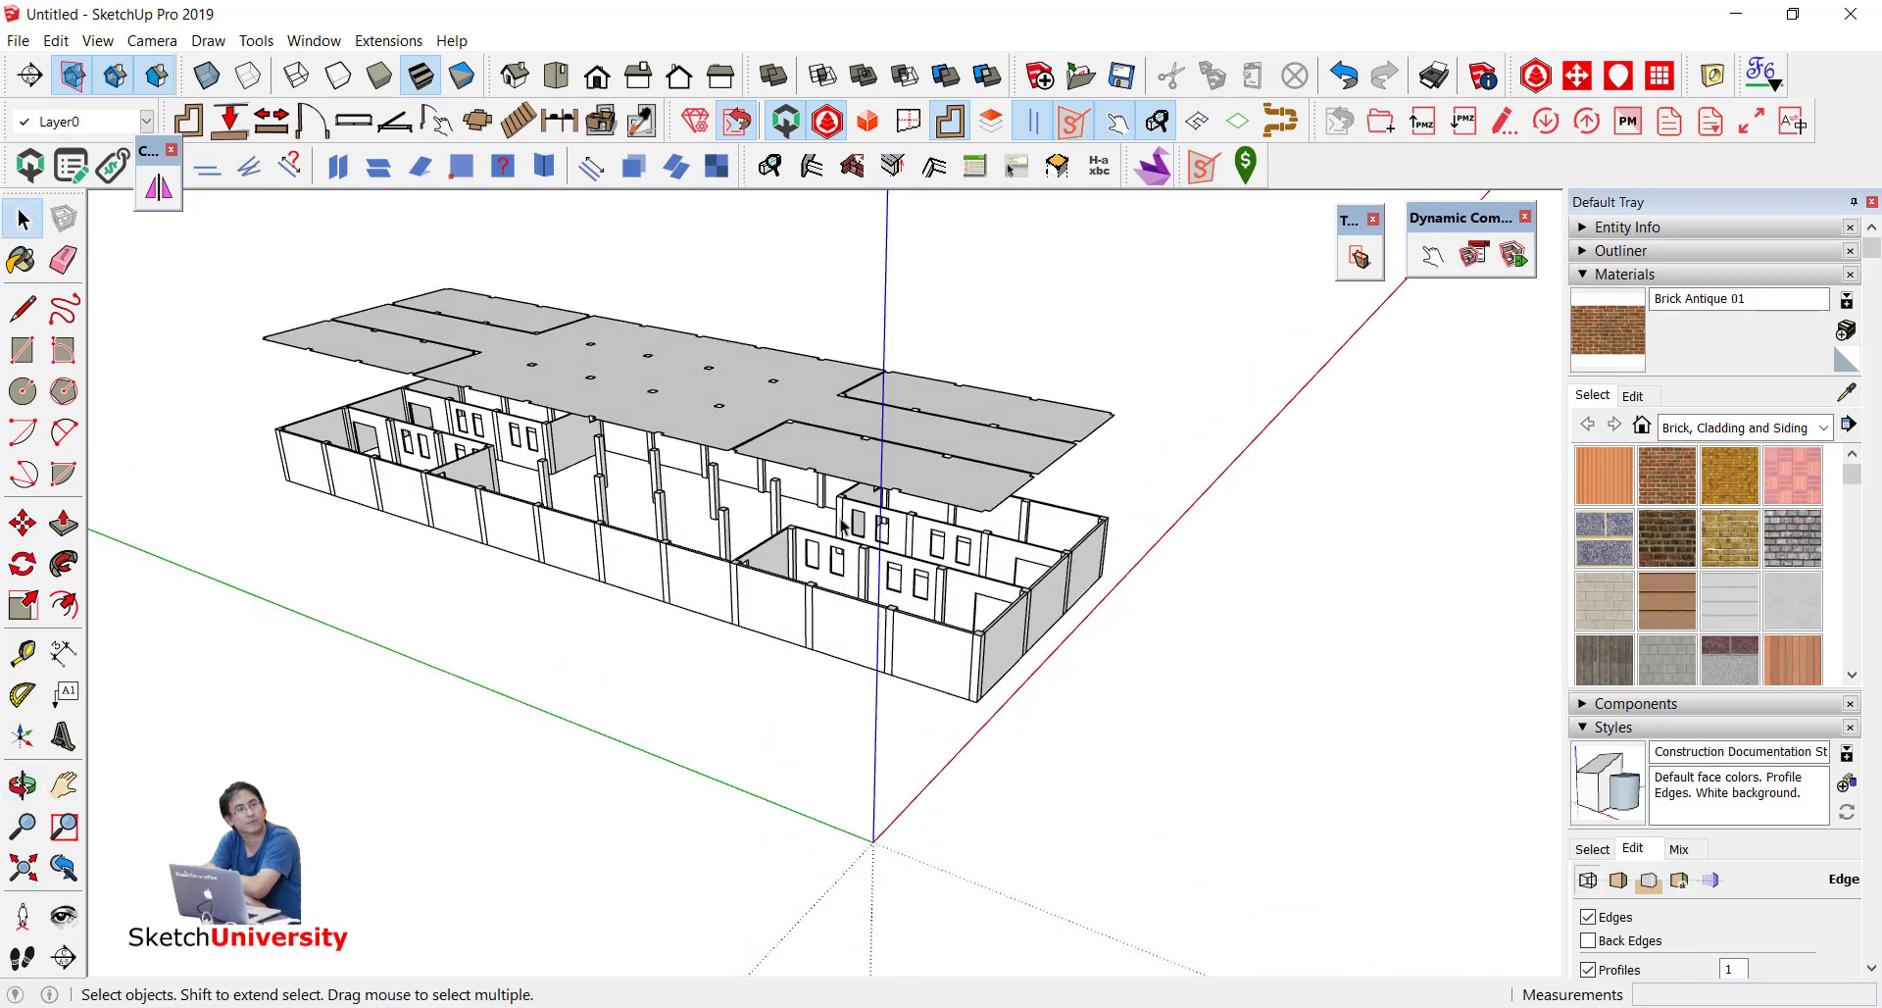
scroll(413, 415, "up", 1)
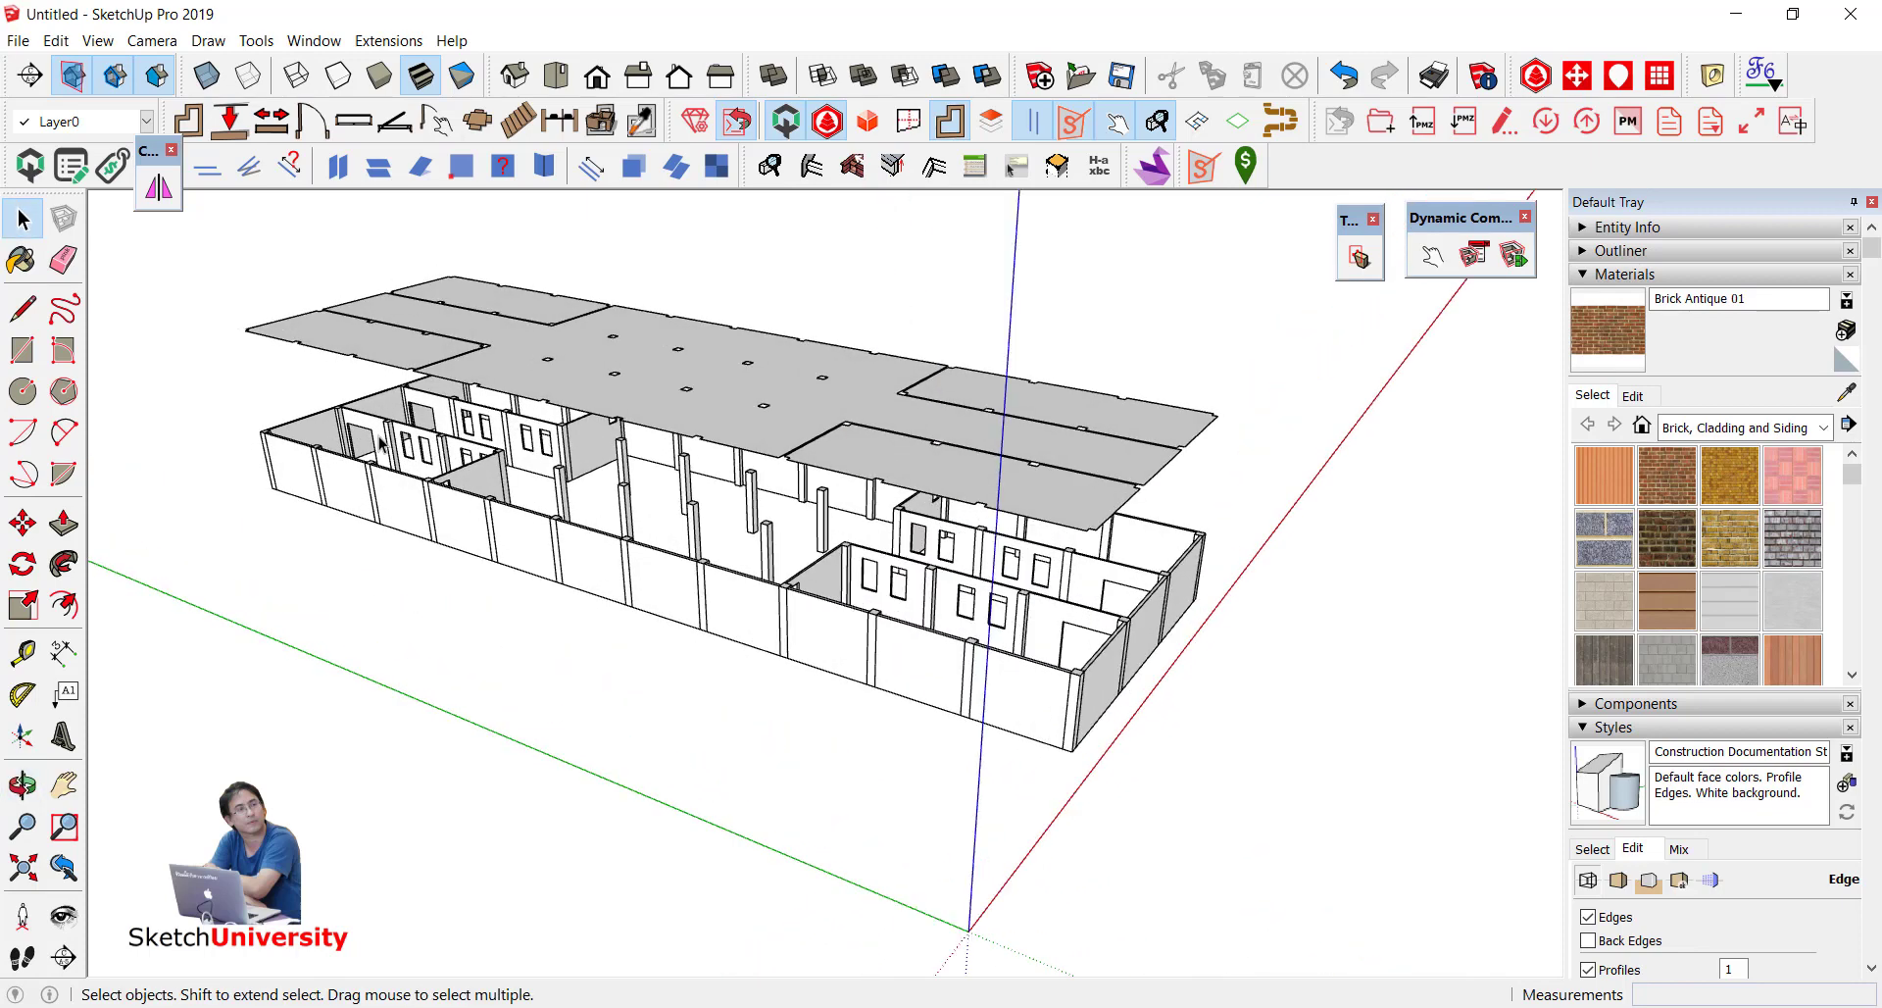
Step: Place a horizontal section plane on the building's floor with the Section Plane tool
left_click(65, 959)
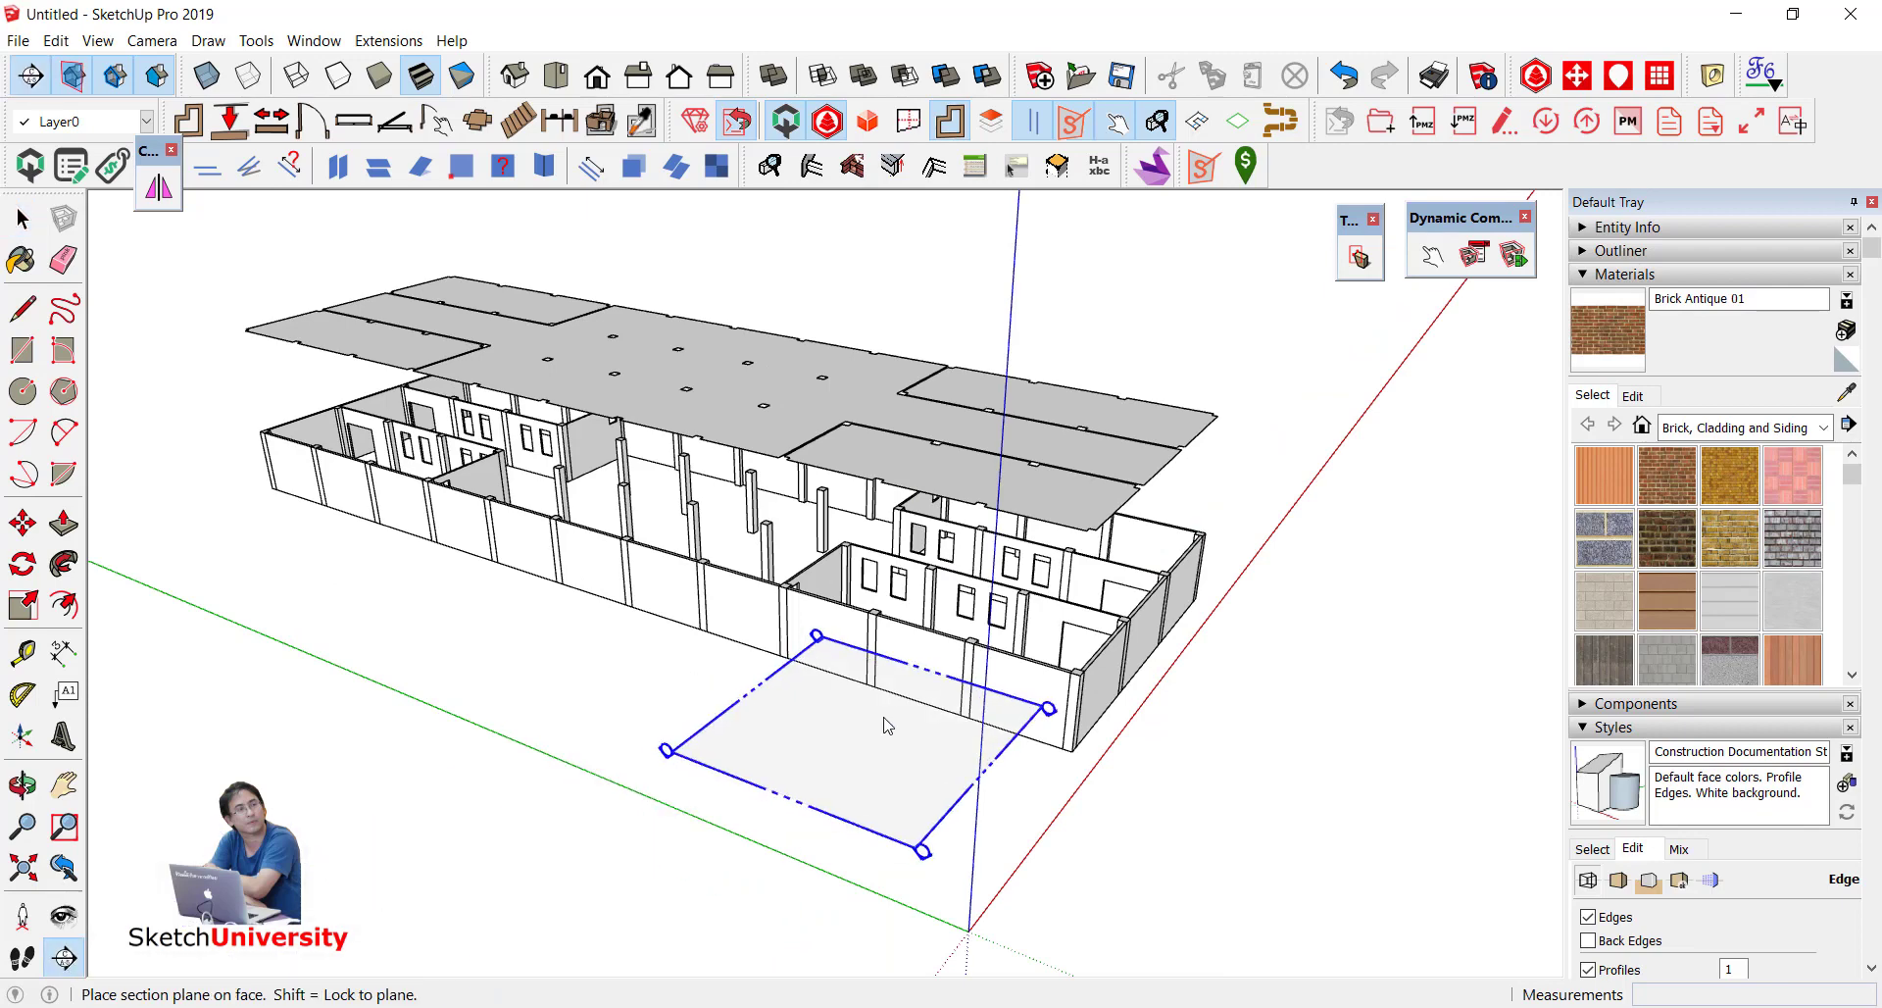
left_click(843, 765)
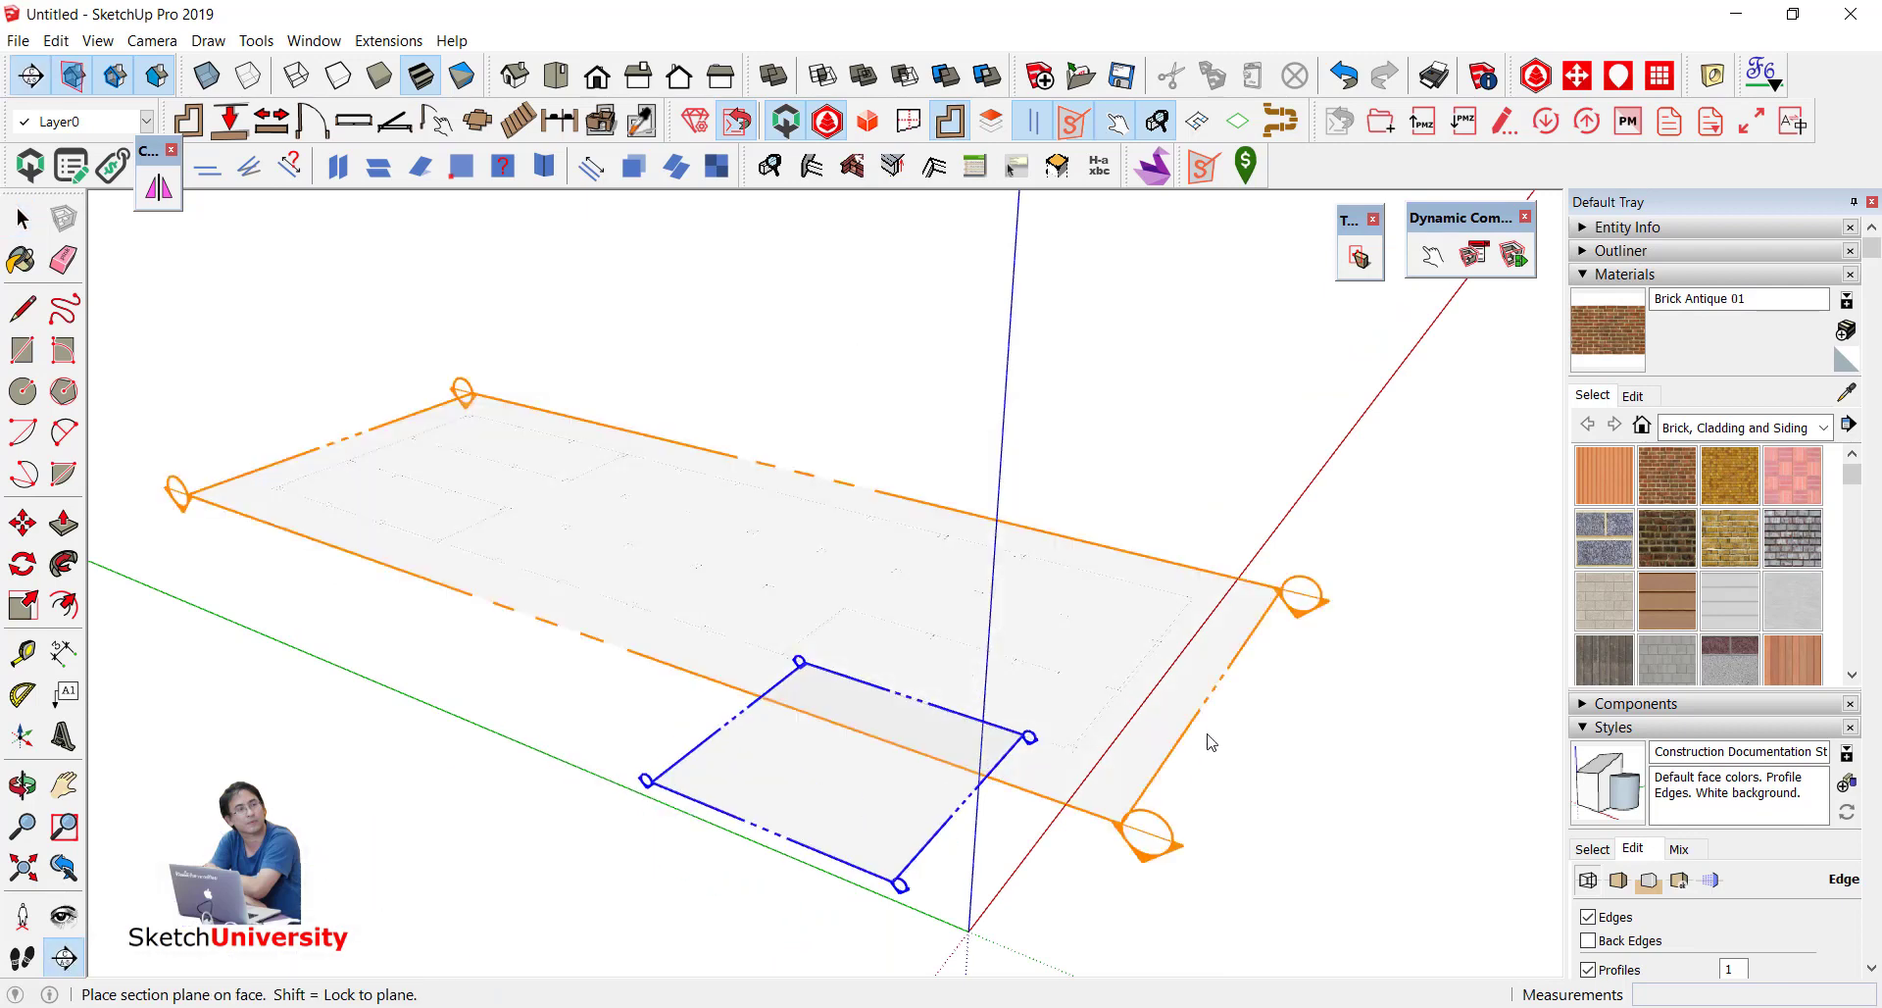
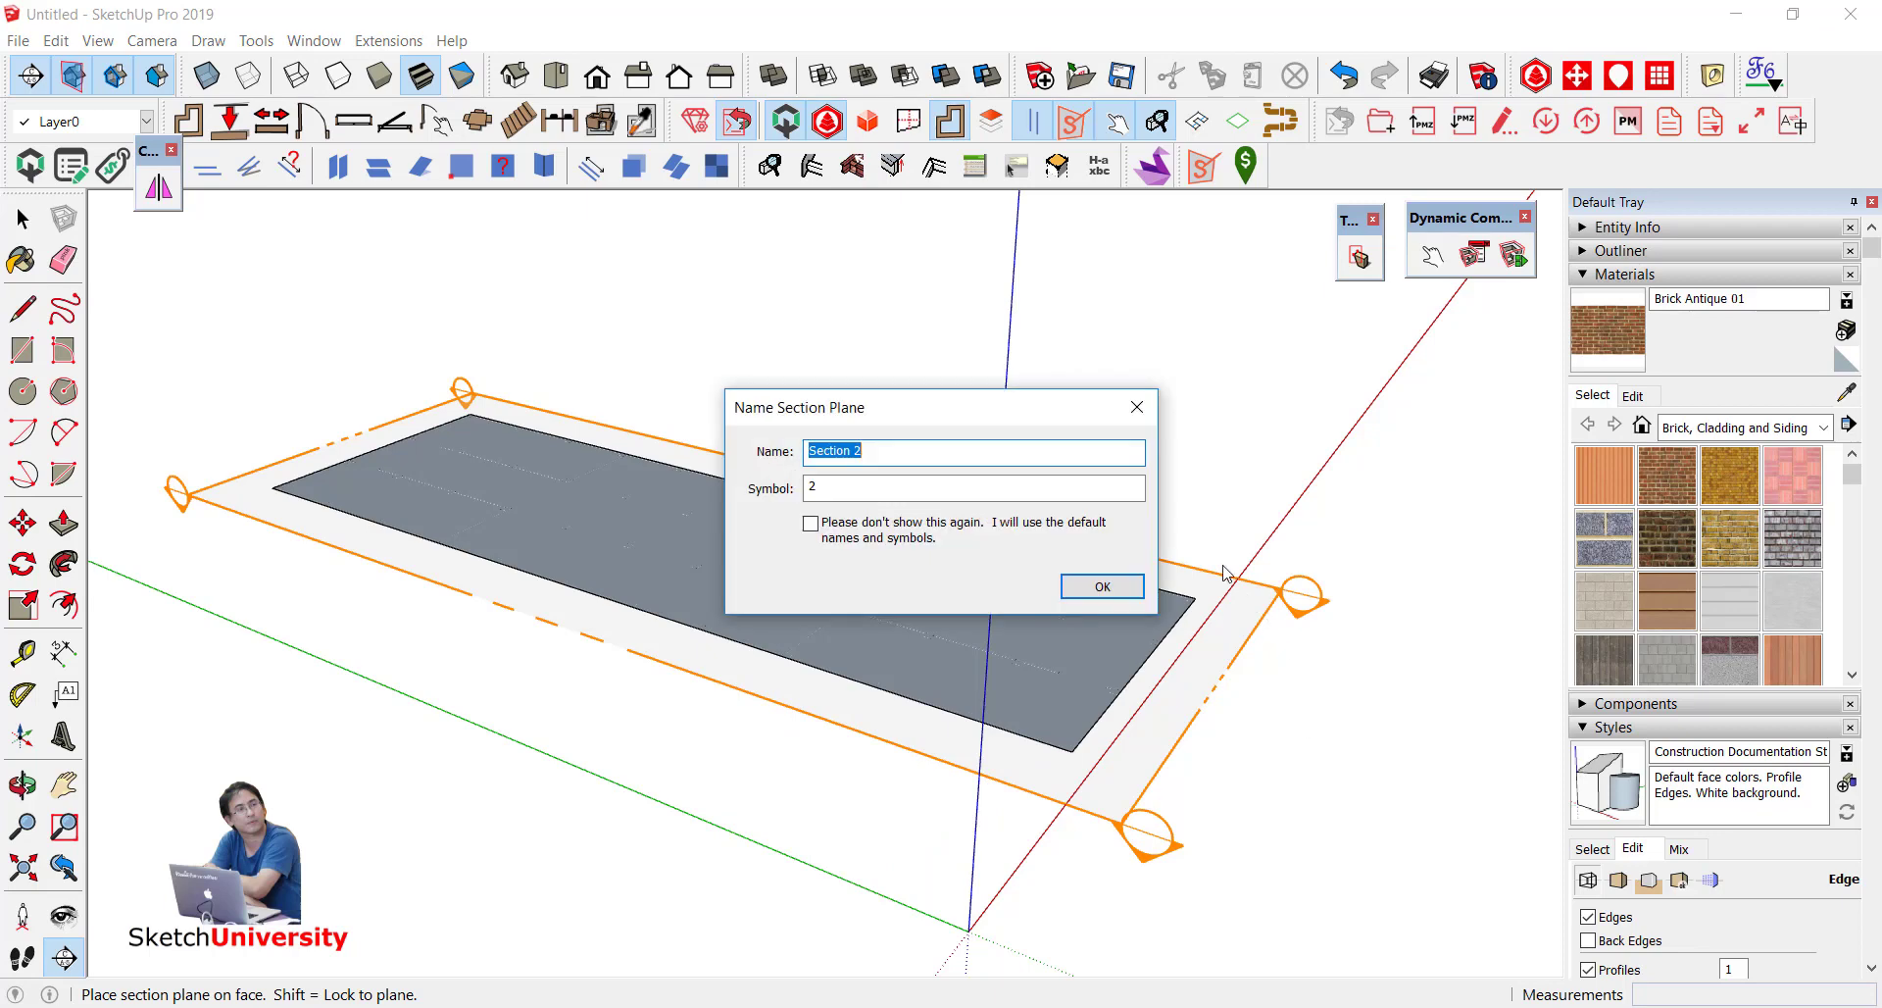
Step: Accept the Section 2 name and pick up the new section plane to raise it
left_click(1117, 588)
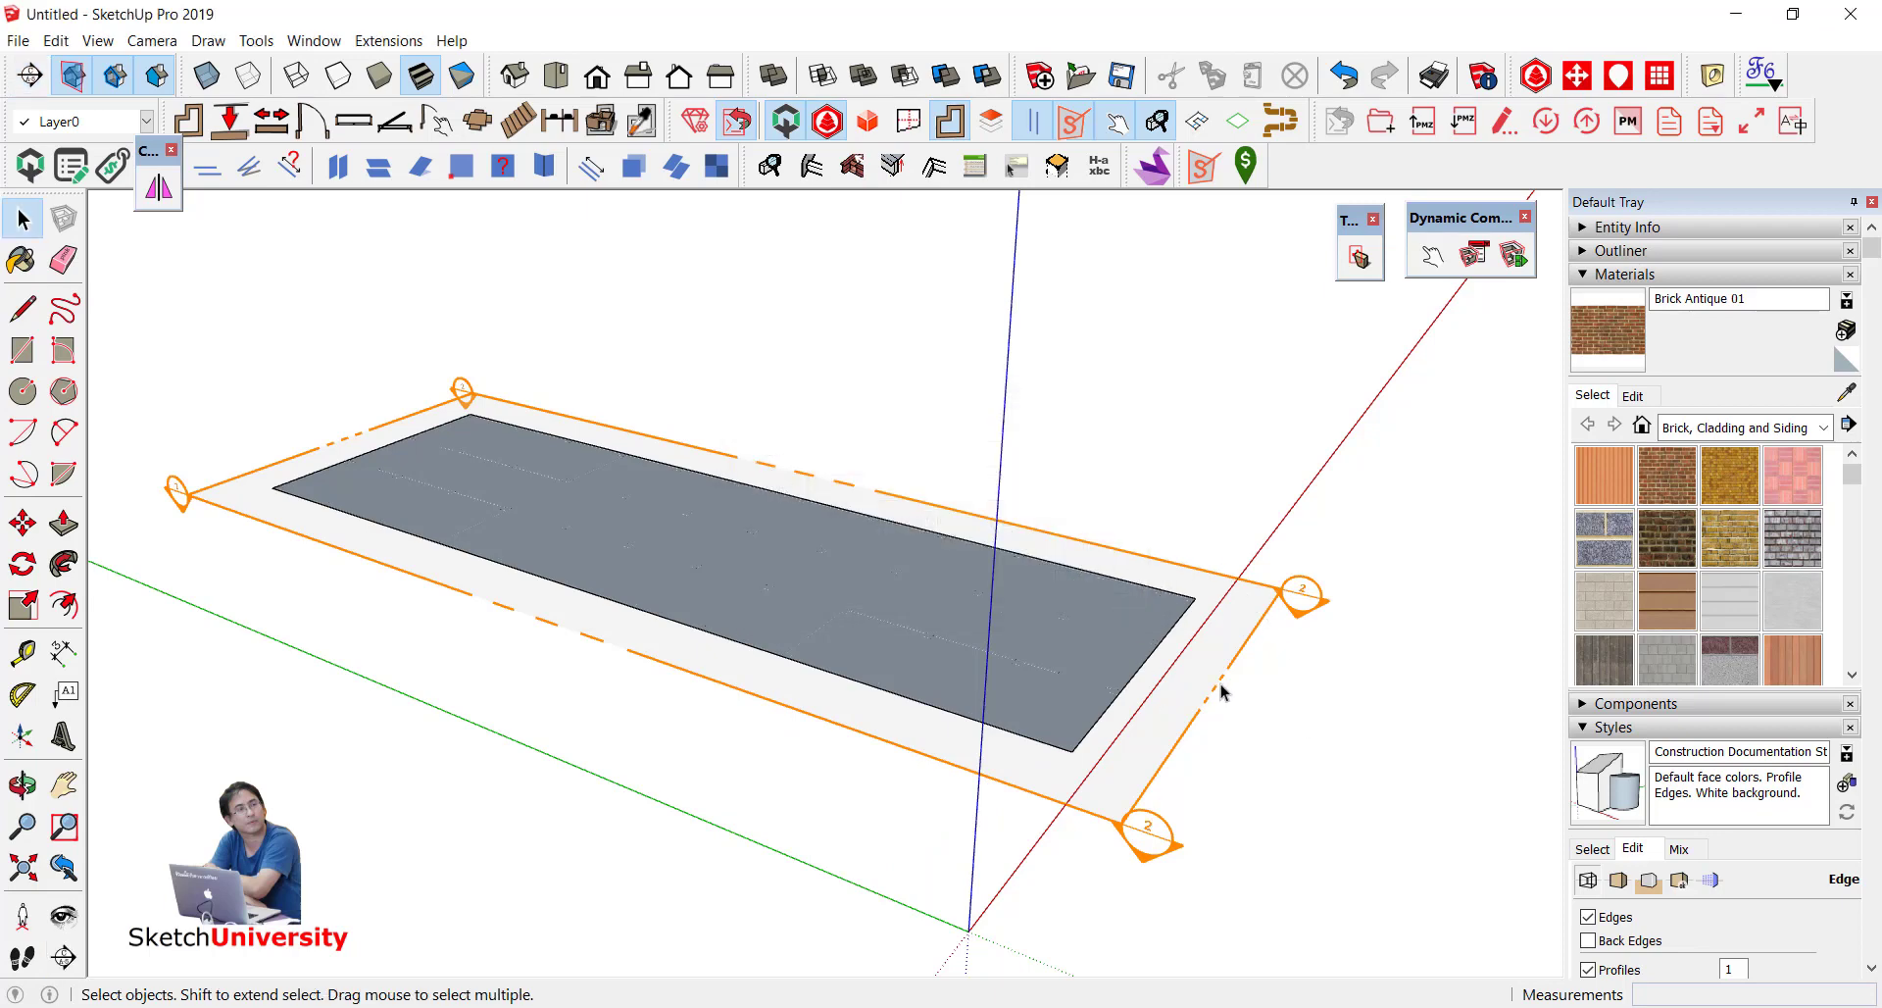
scroll(1243, 656, "down", 2)
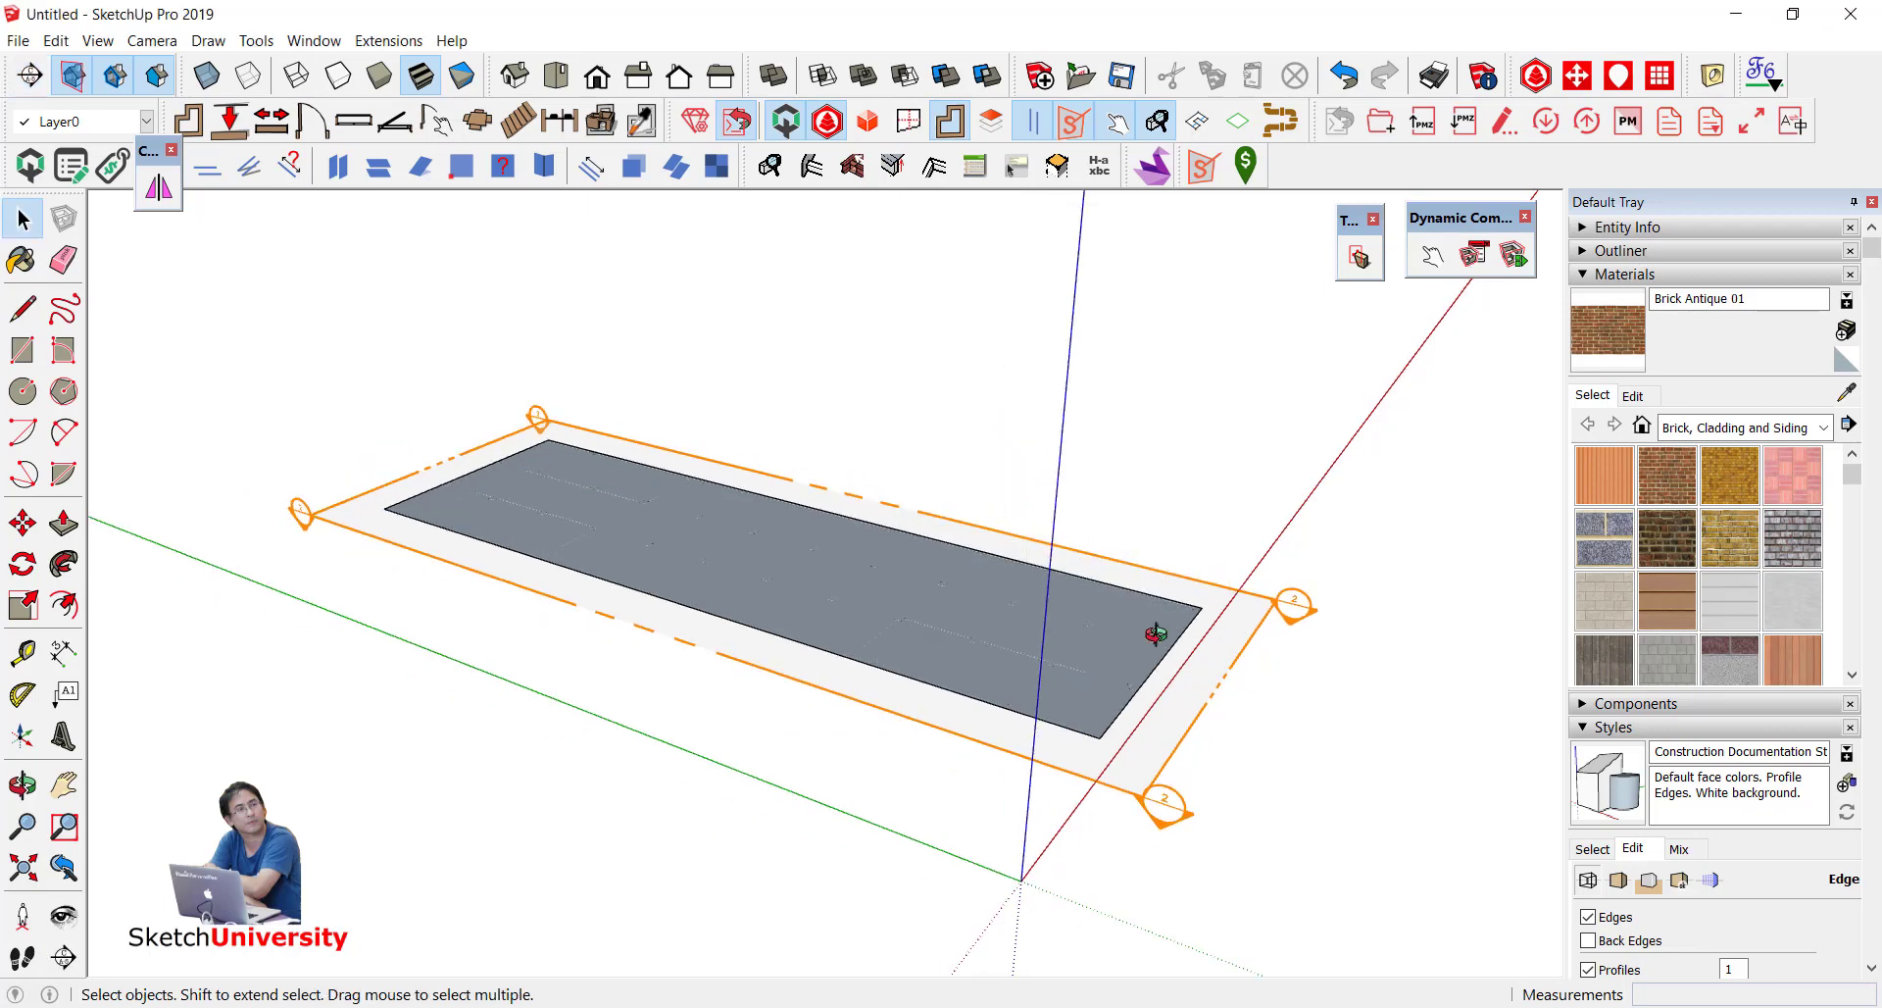
mouse_move(1154, 634)
middle_mouse_down()
mouse_move(1186, 679)
mouse_move(1238, 684)
middle_mouse_up()
key("m")
left_click(1239, 661)
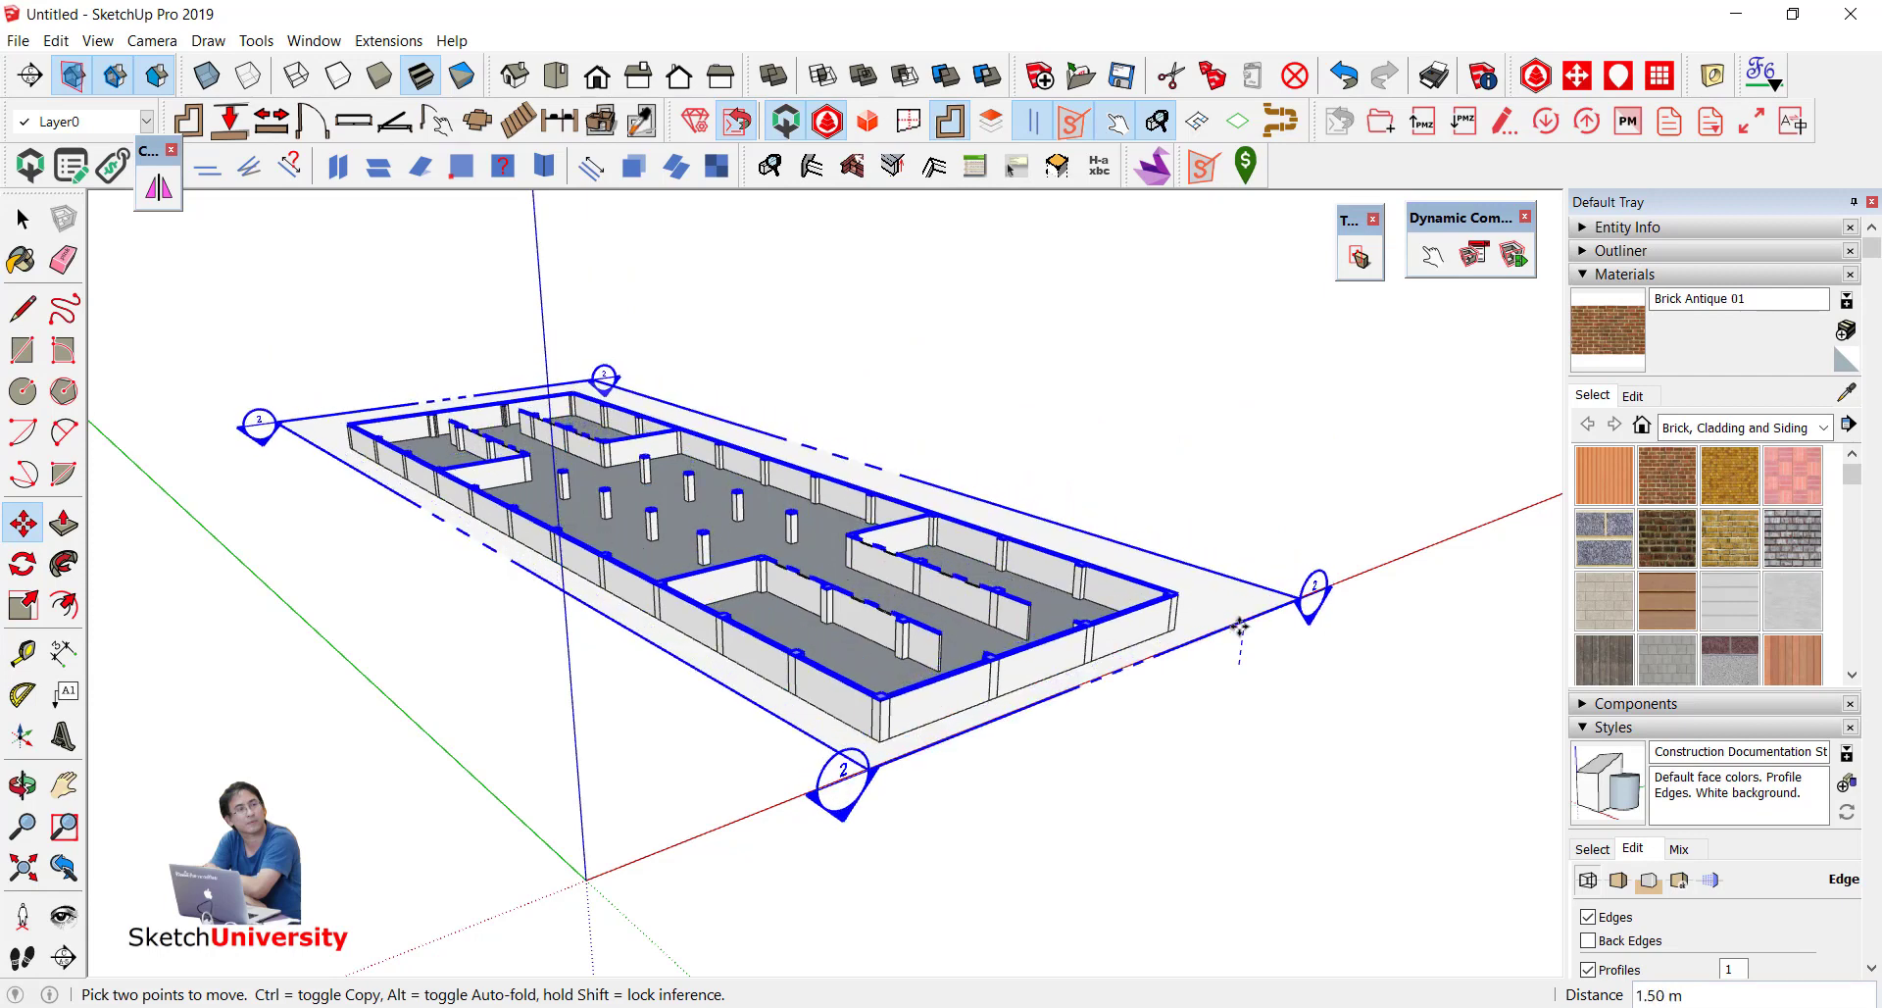
Step: Drop Section 2 at 1.50 m through the walls and columns, then select everything
left_click(1240, 625)
scroll(1201, 604, "up", 2)
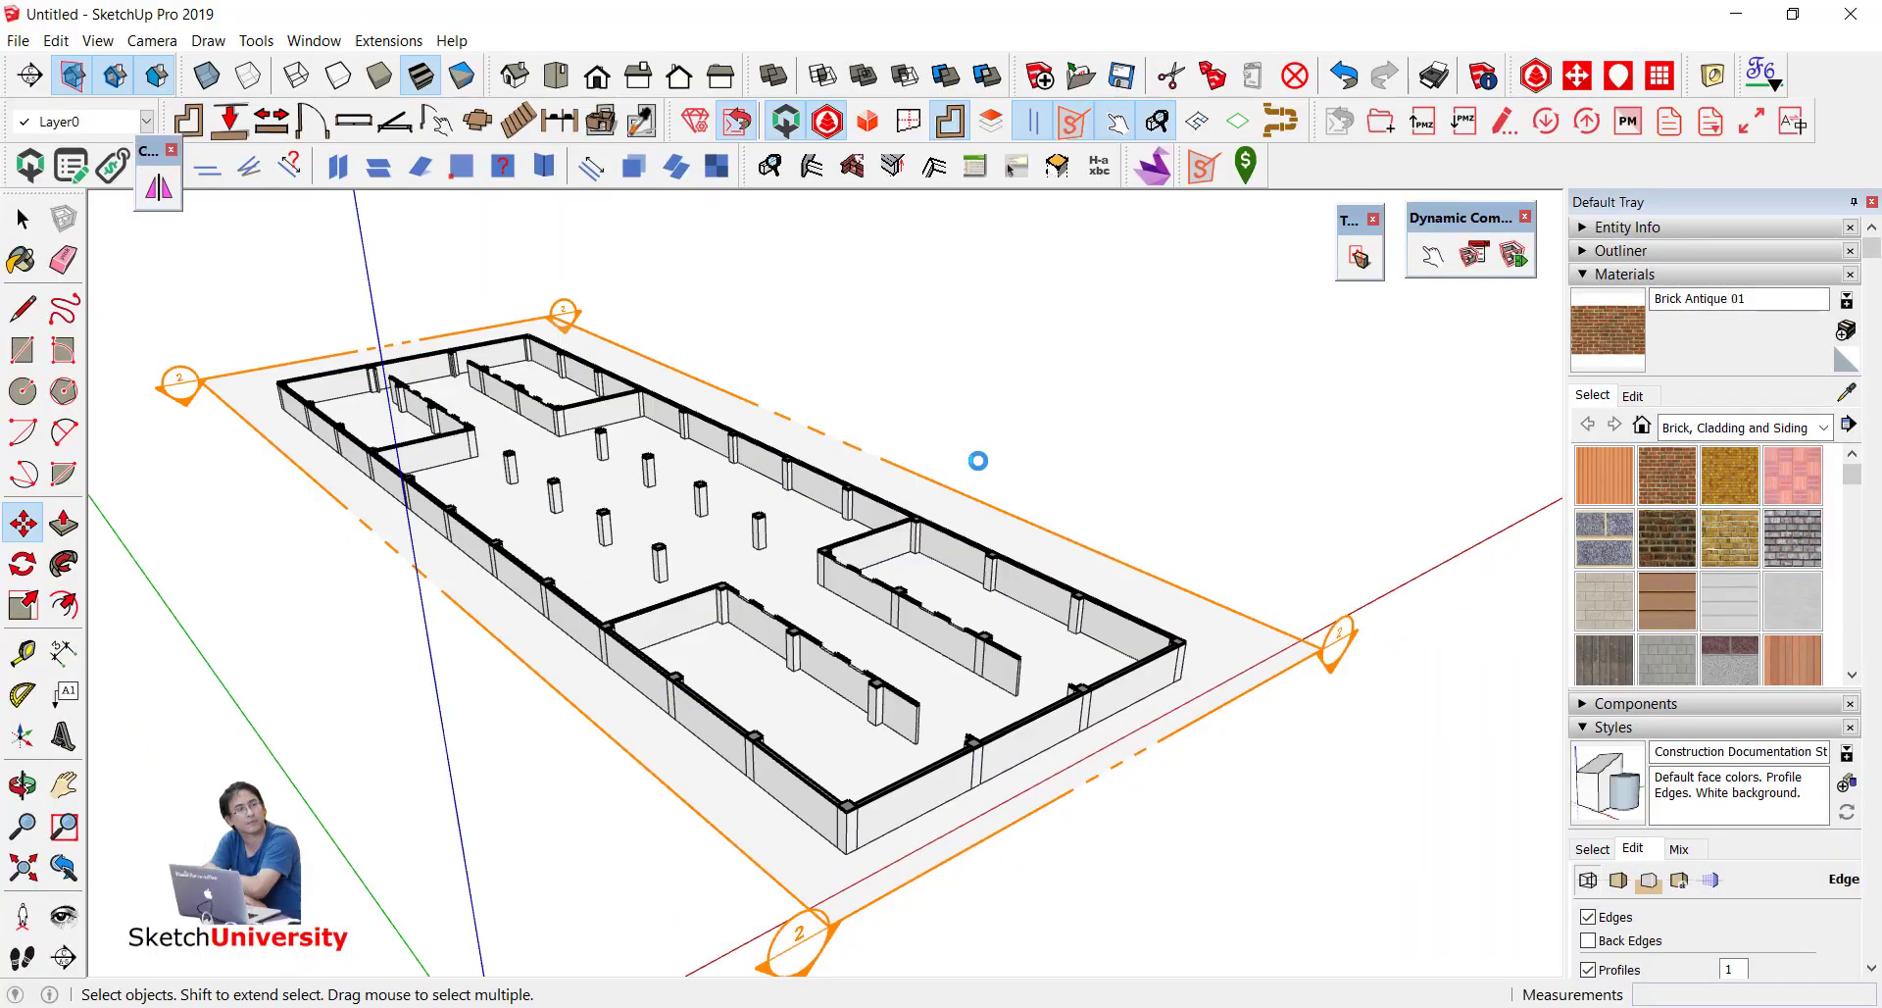
scroll(977, 460, "down", 2)
scroll(978, 460, "down", 2)
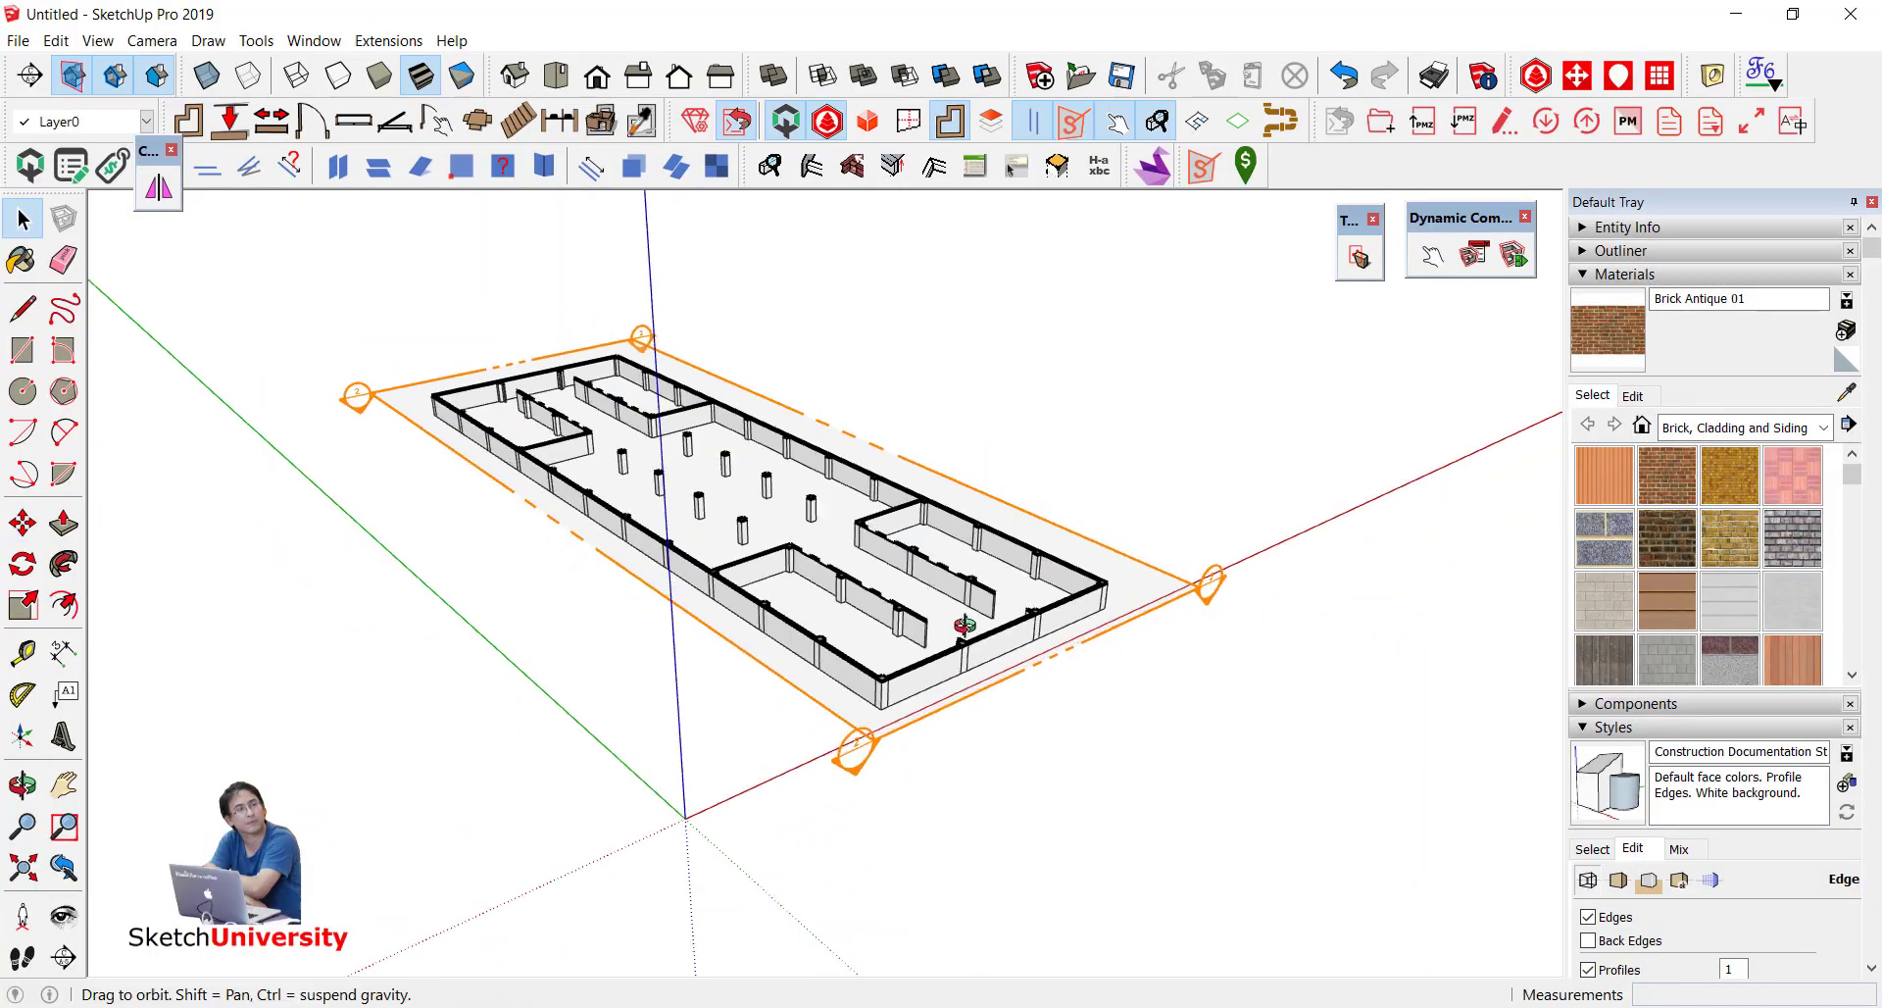
scroll(1096, 634, "up", 5)
scroll(1096, 634, "up", 3)
key("ctrl+a")
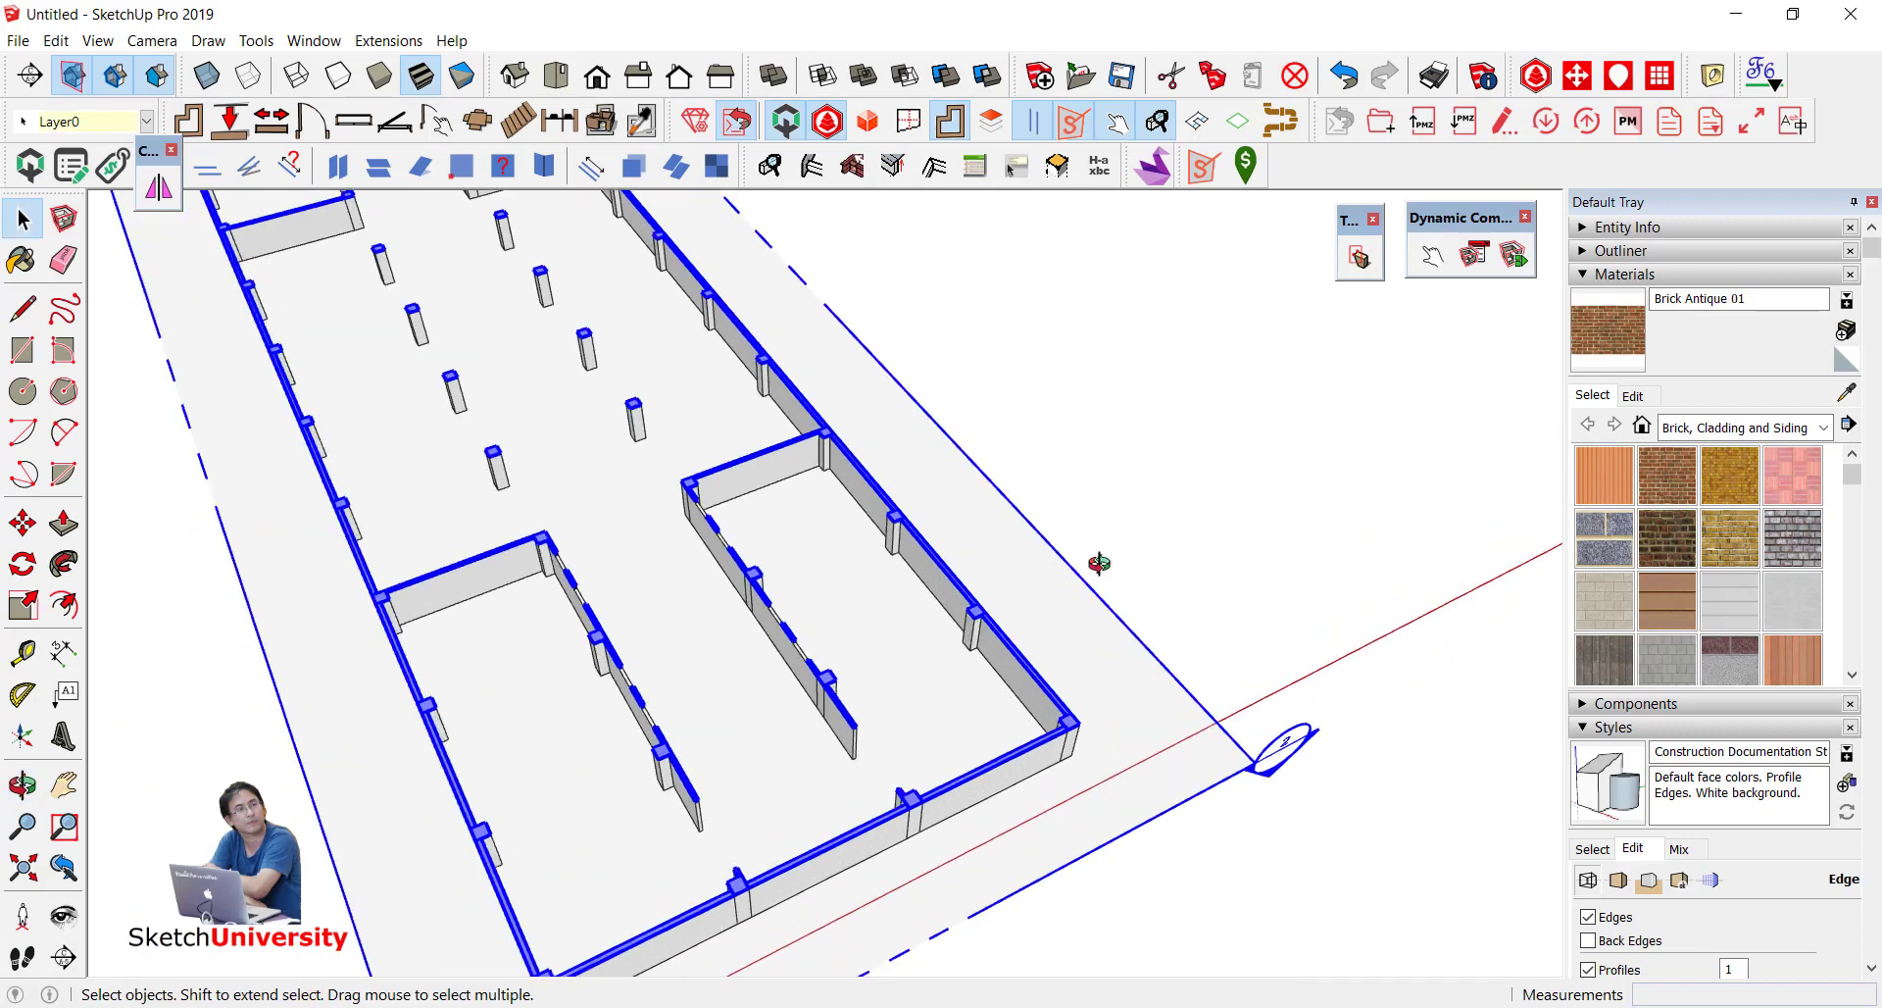
scroll(1101, 520, "down", 3)
Step: Make a boundary inside the cut walls and push-pull it 9mm
scroll(1092, 520, "up", 5)
right_click(1093, 519)
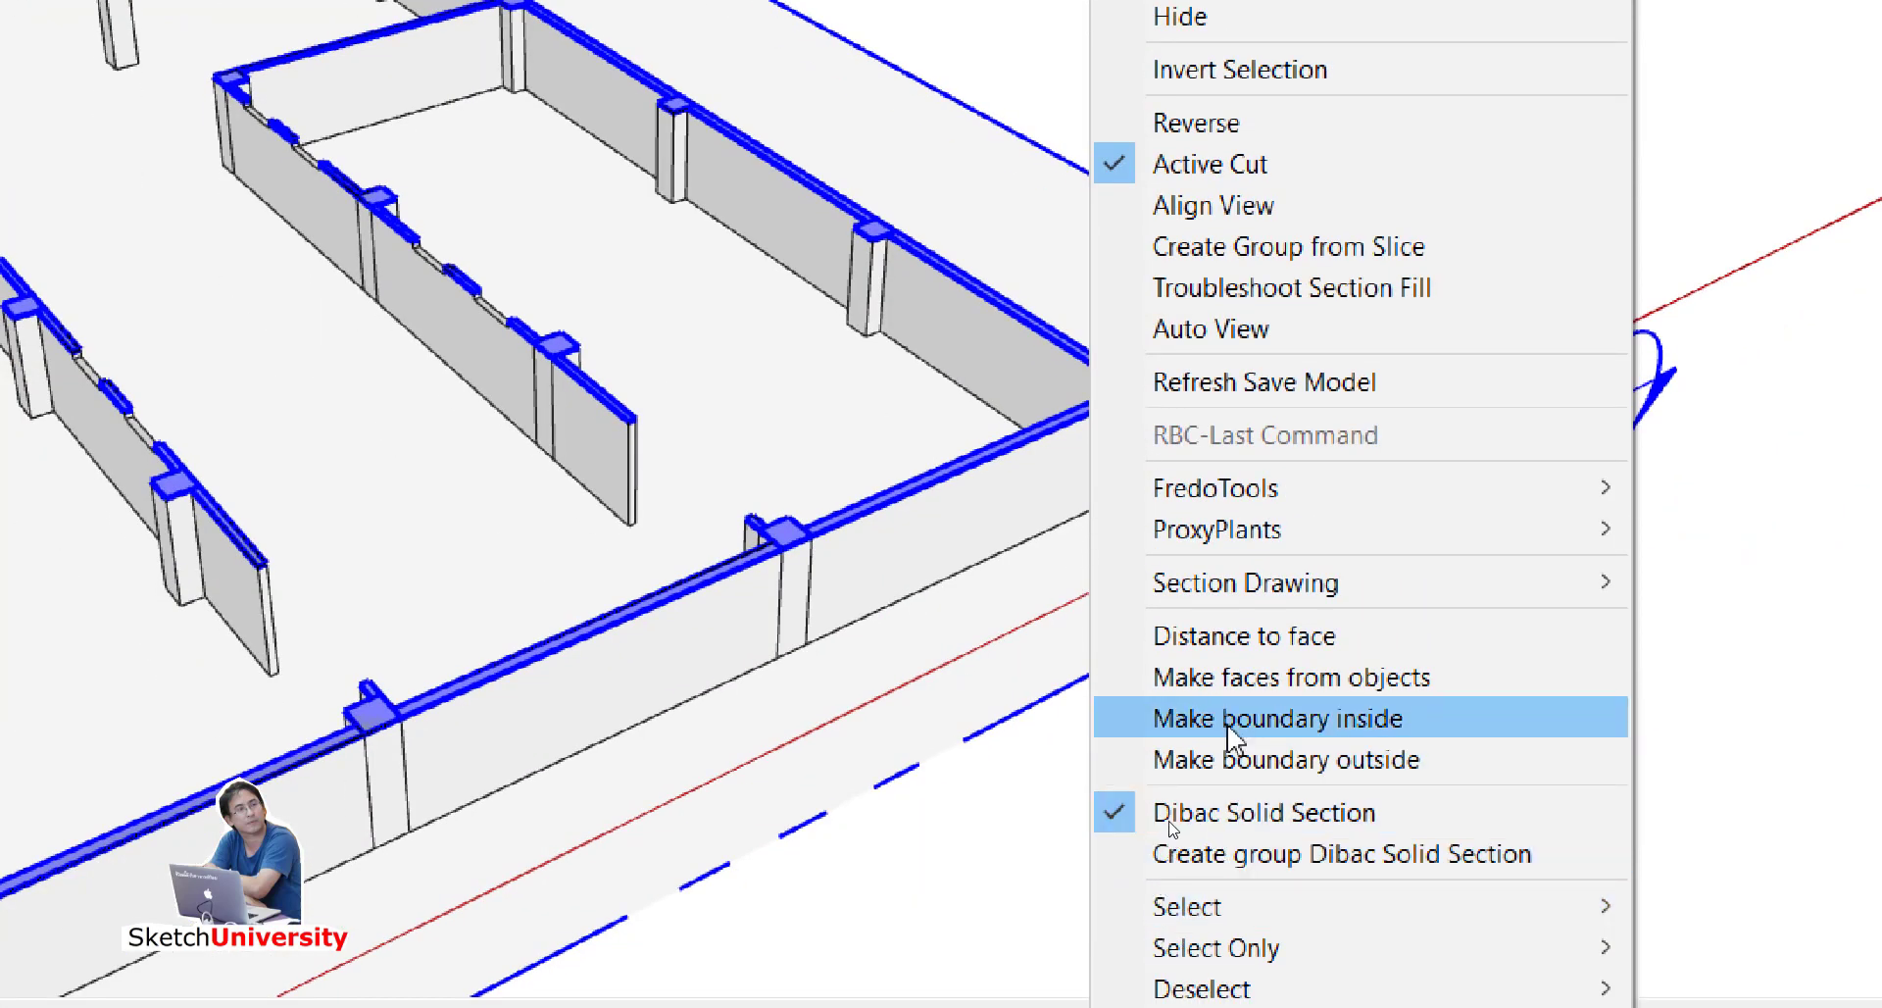
left_click(1230, 725)
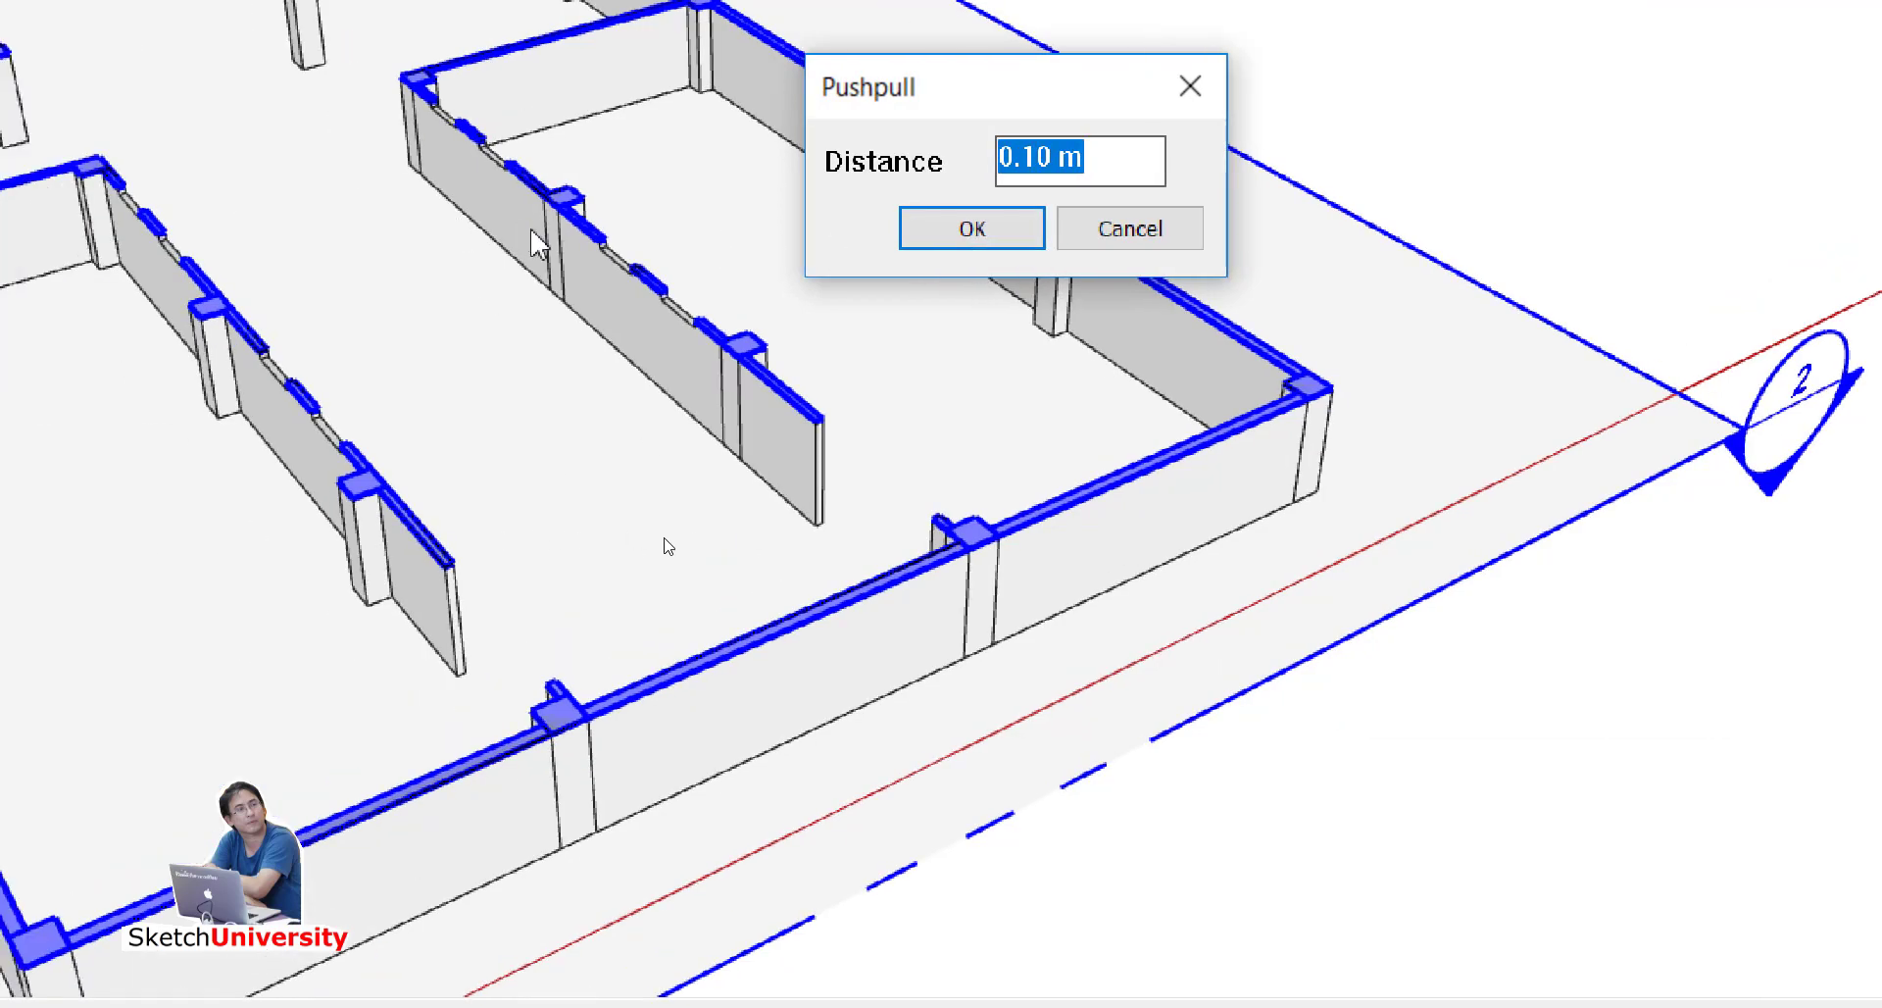
type("9m")
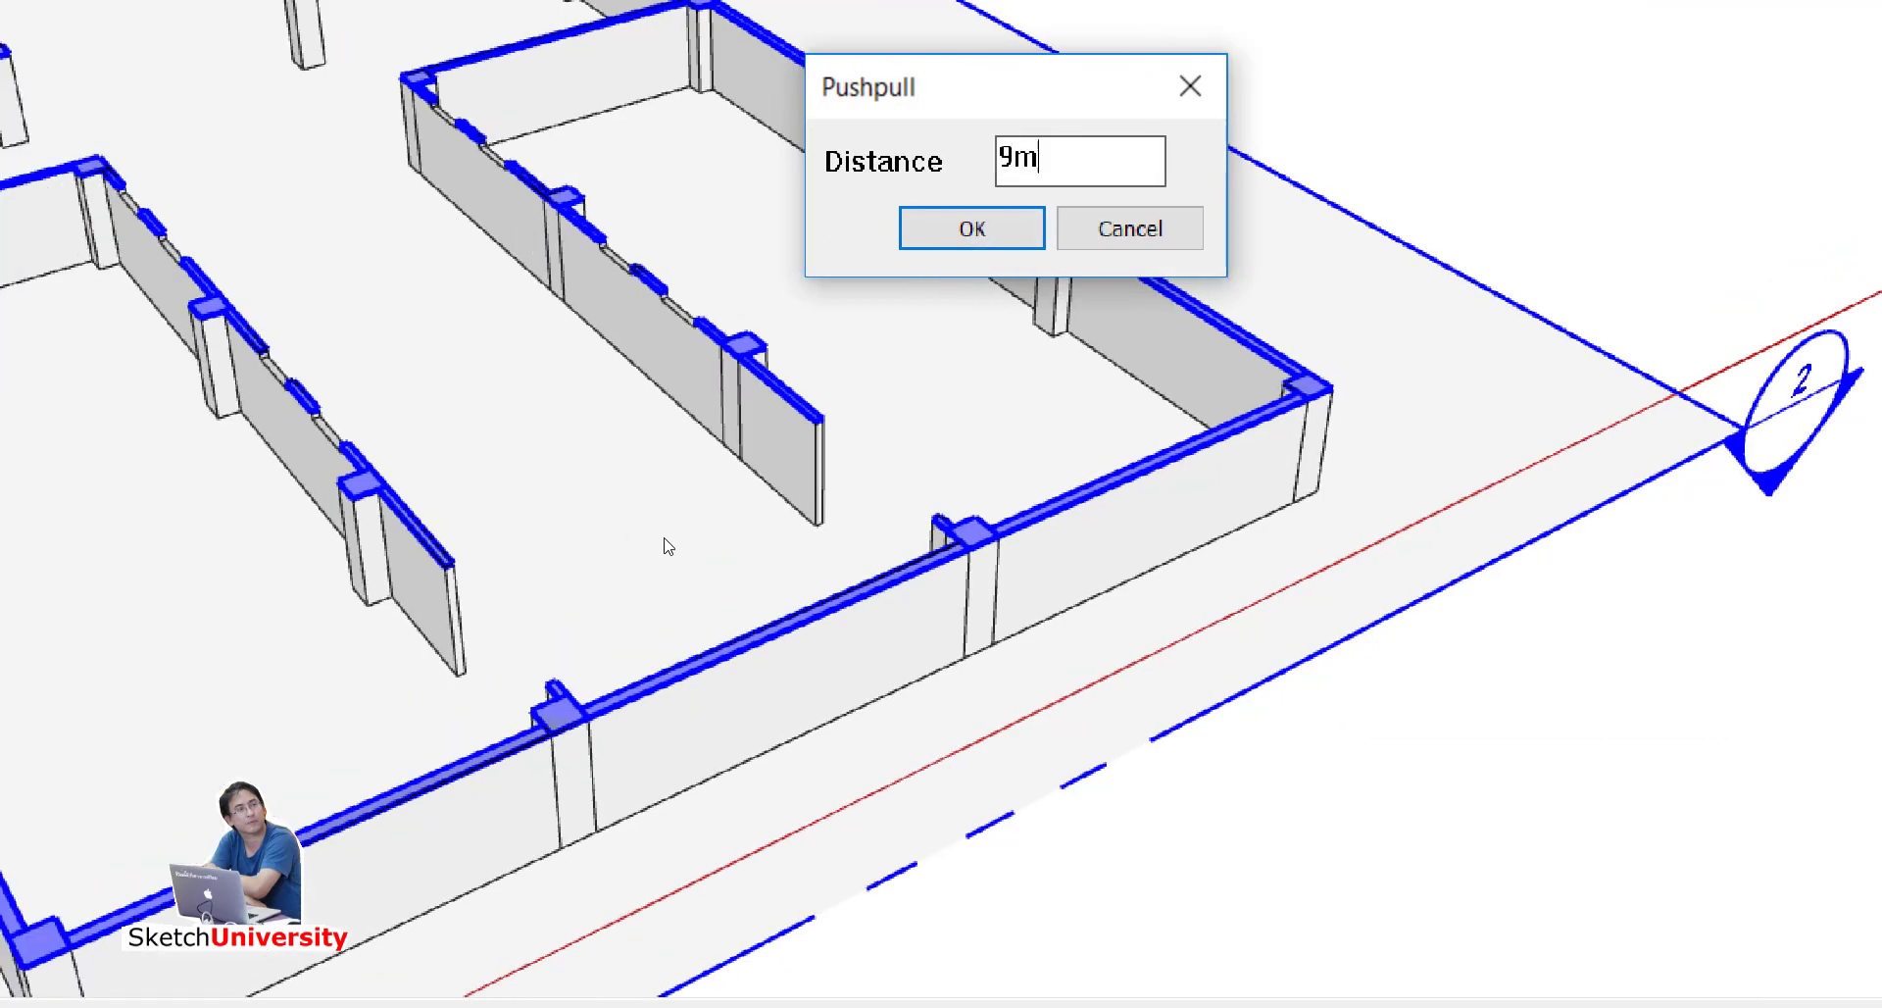
type("m")
key("Return")
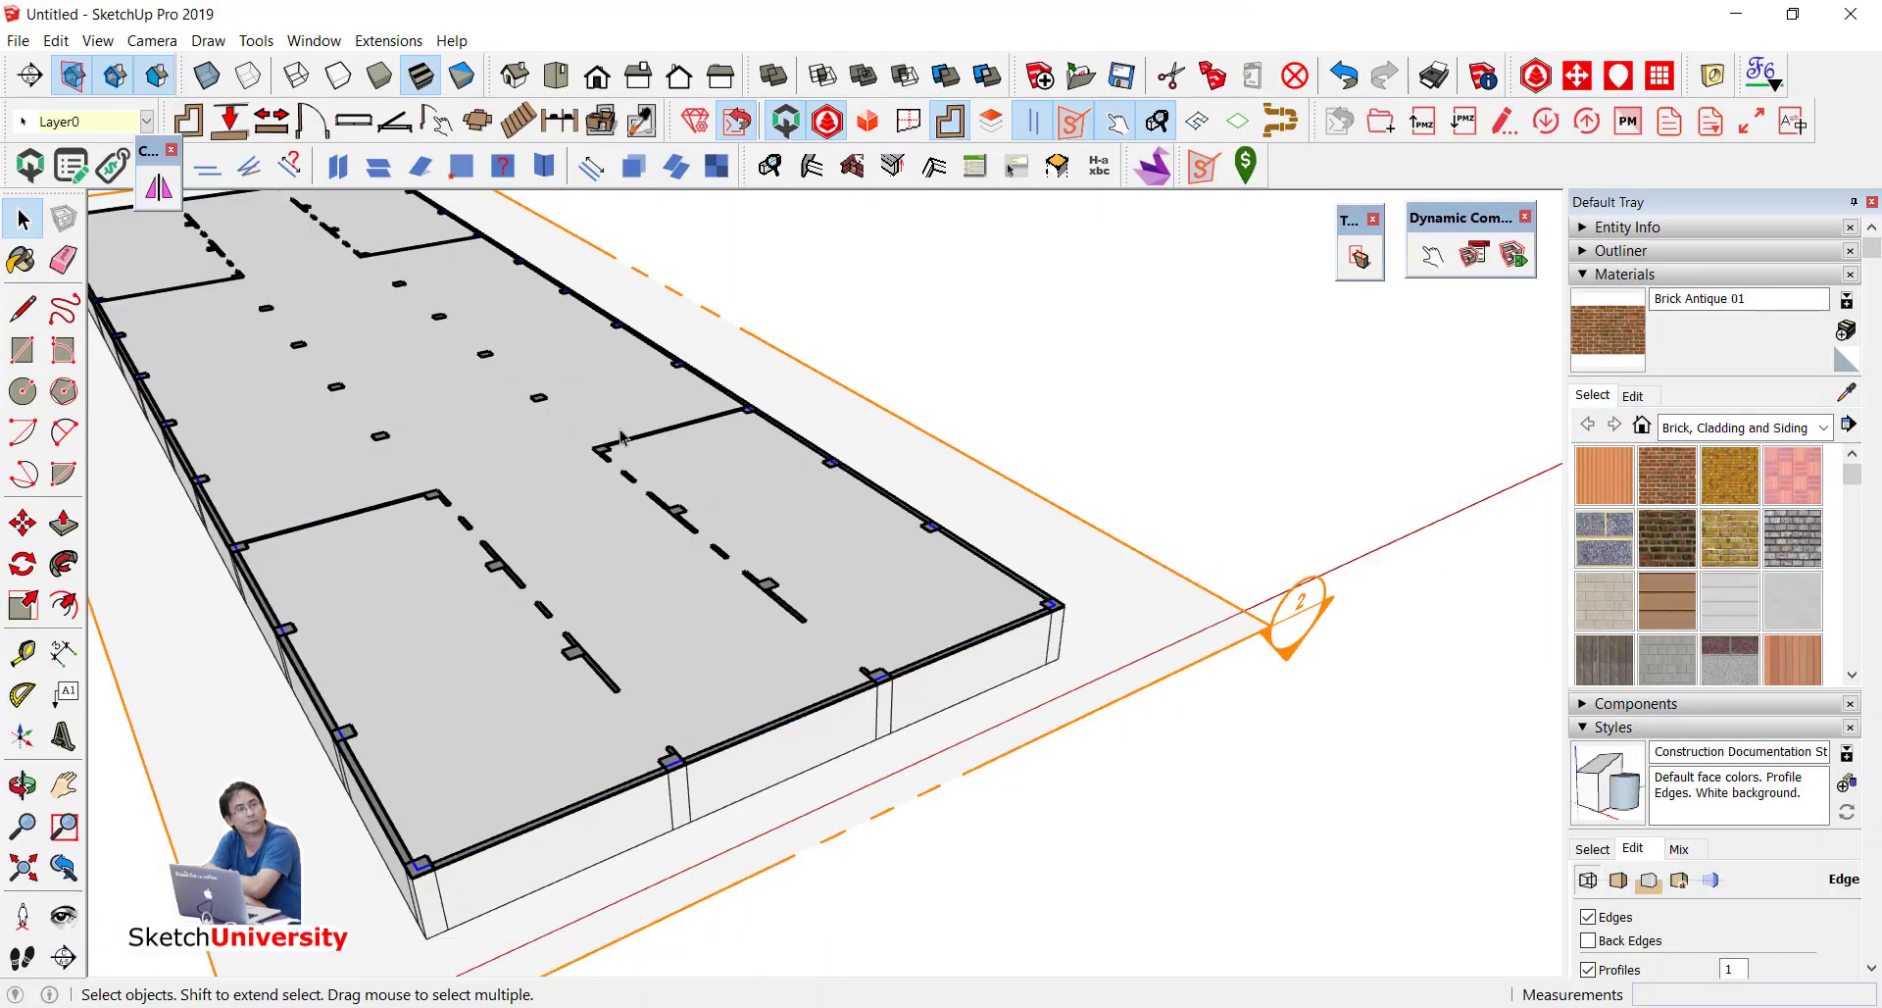
Step: Make a boundary outside the cut walls, push-pull it 0.4, and clear the selection
scroll(1093, 568, "up", 3)
scroll(1053, 537, "up", 2)
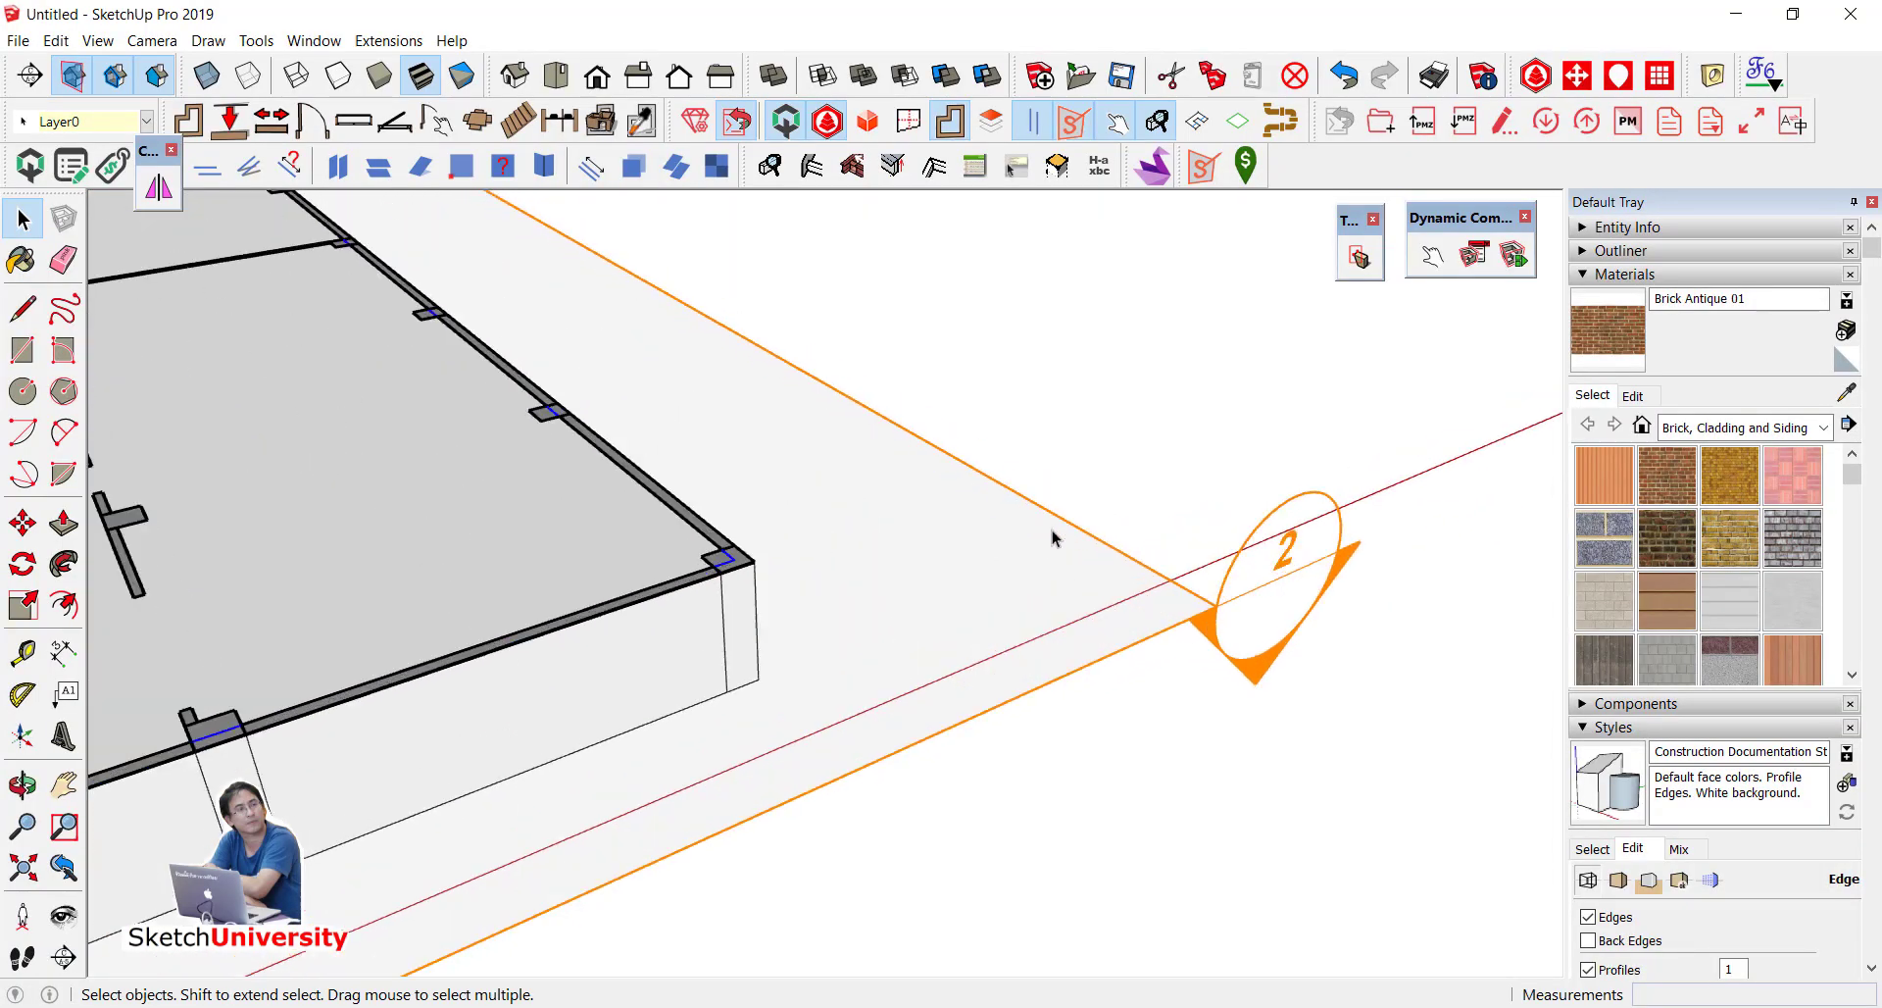
right_click(1052, 536)
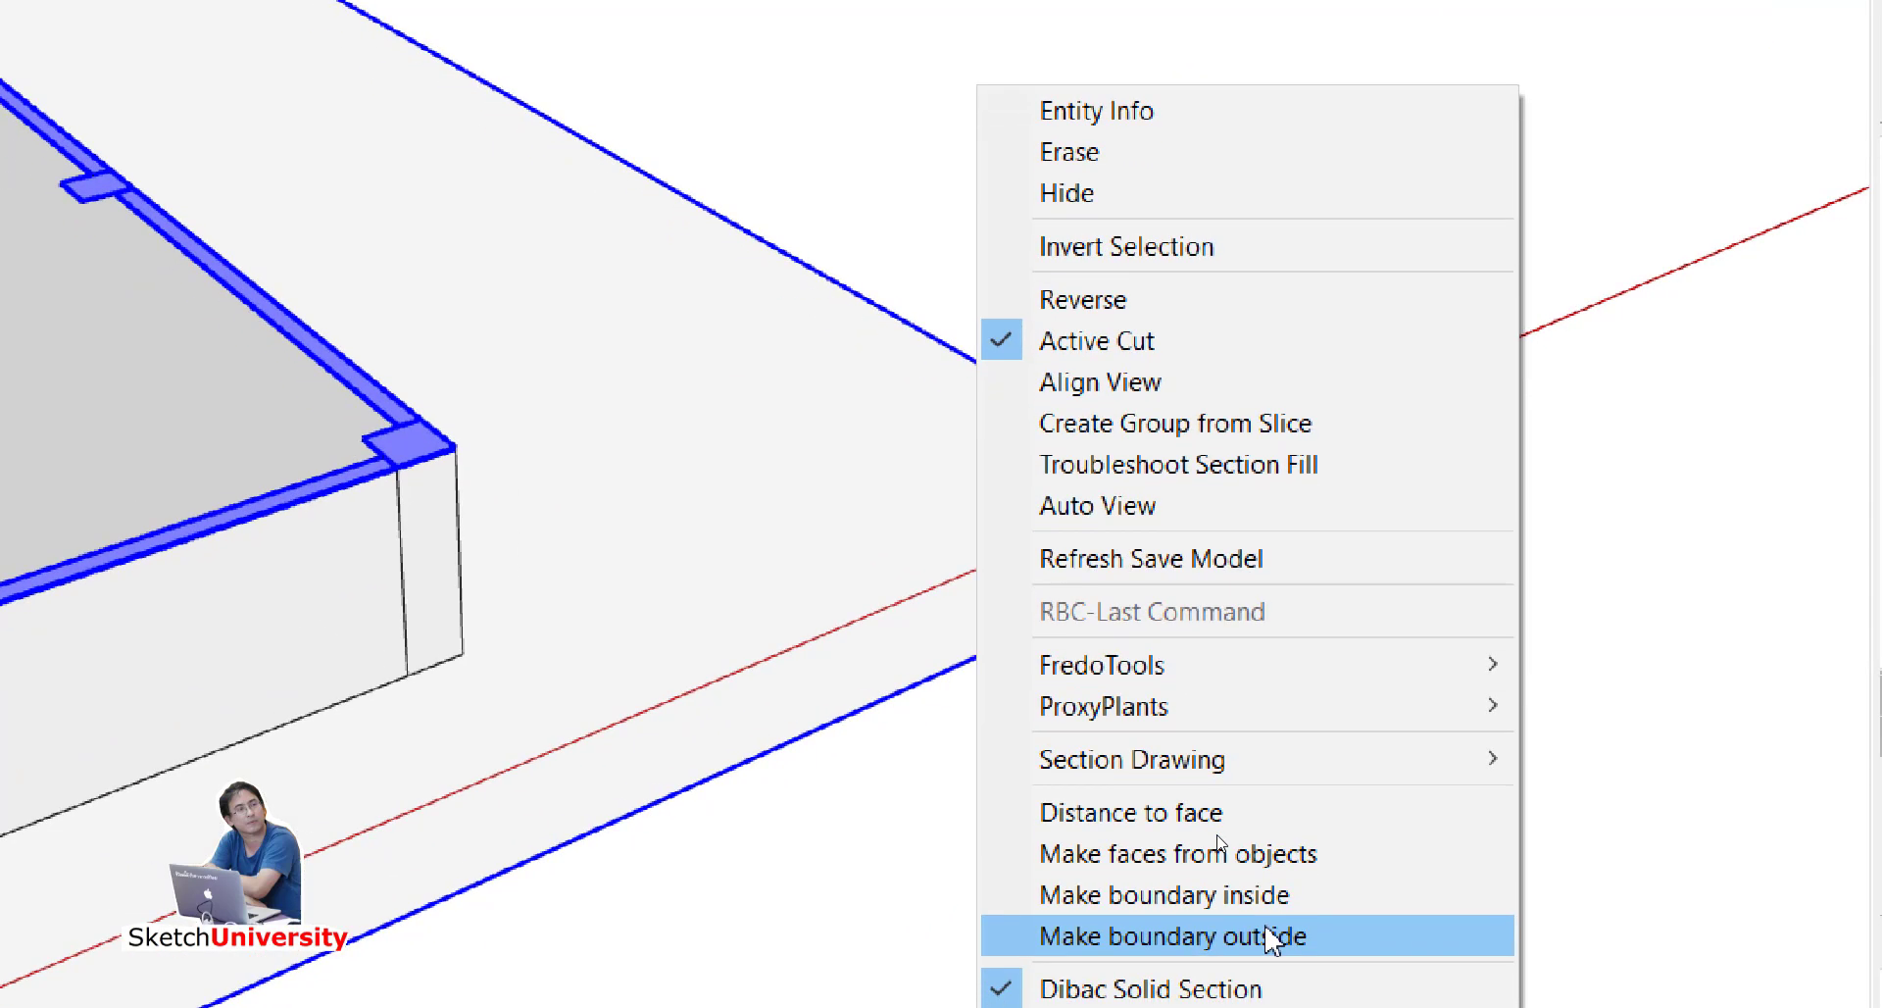
left_click(1273, 938)
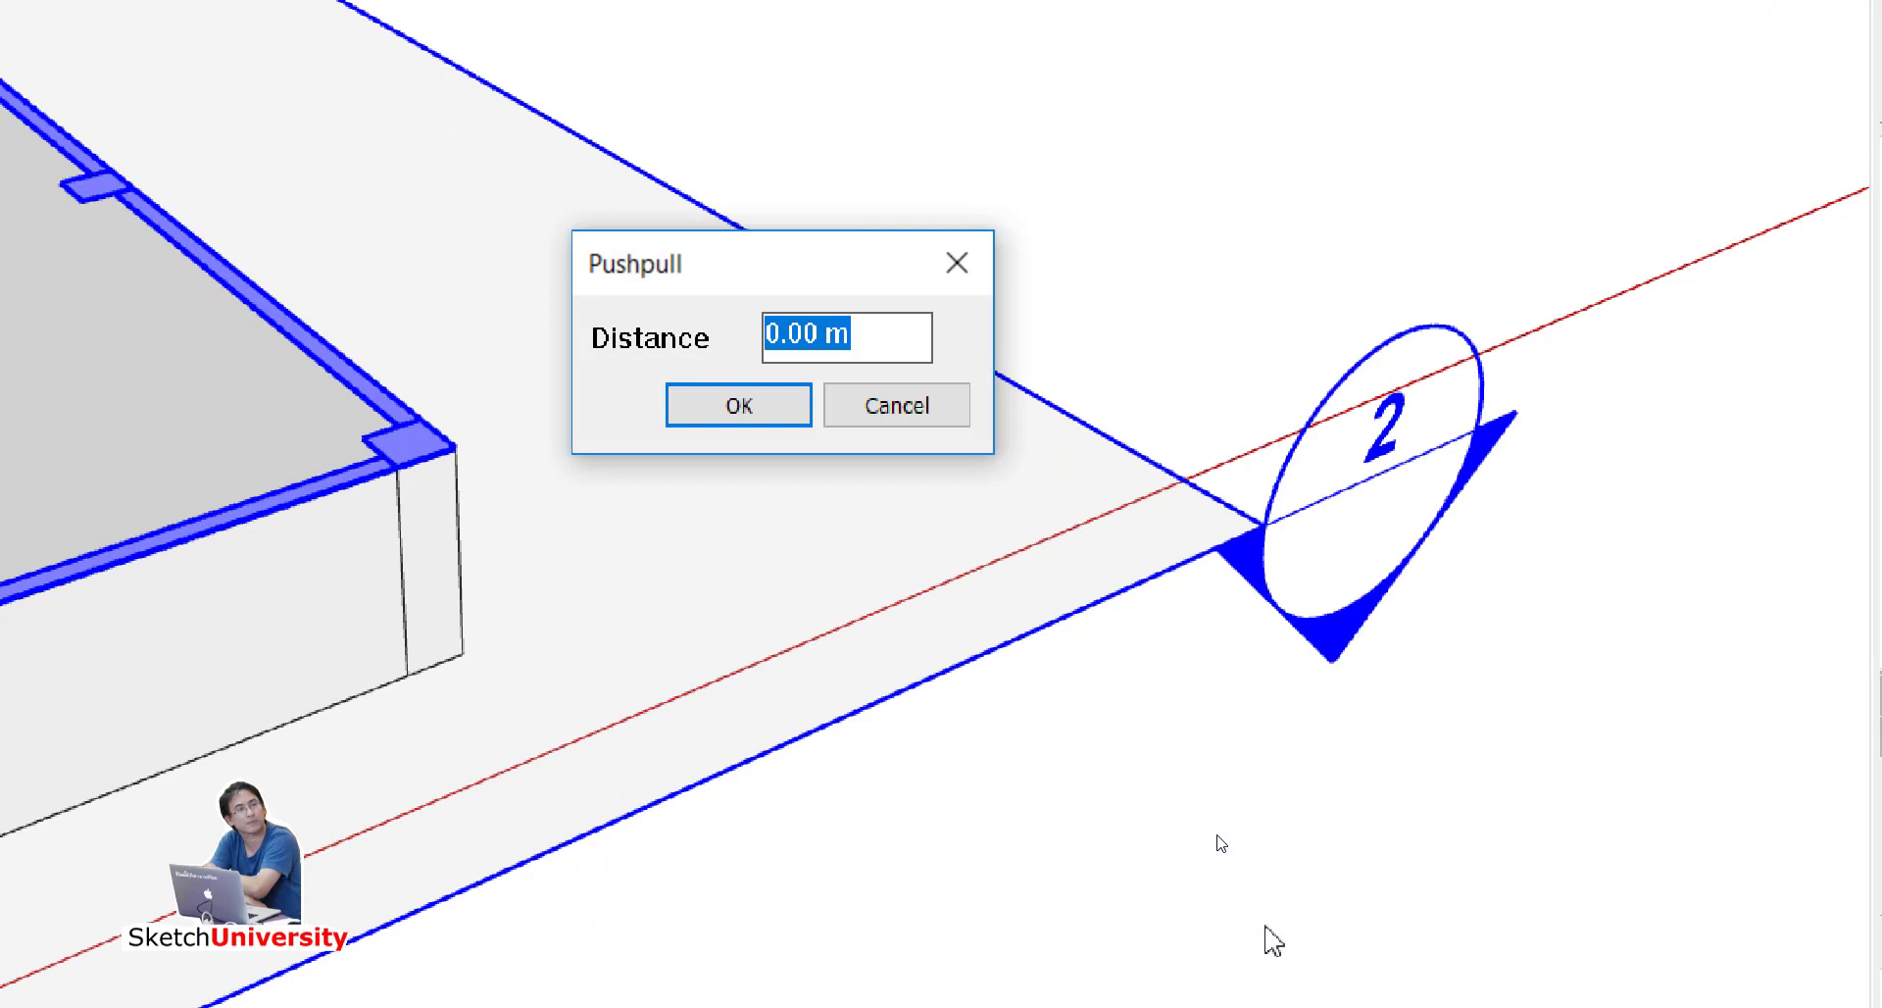
type(".")
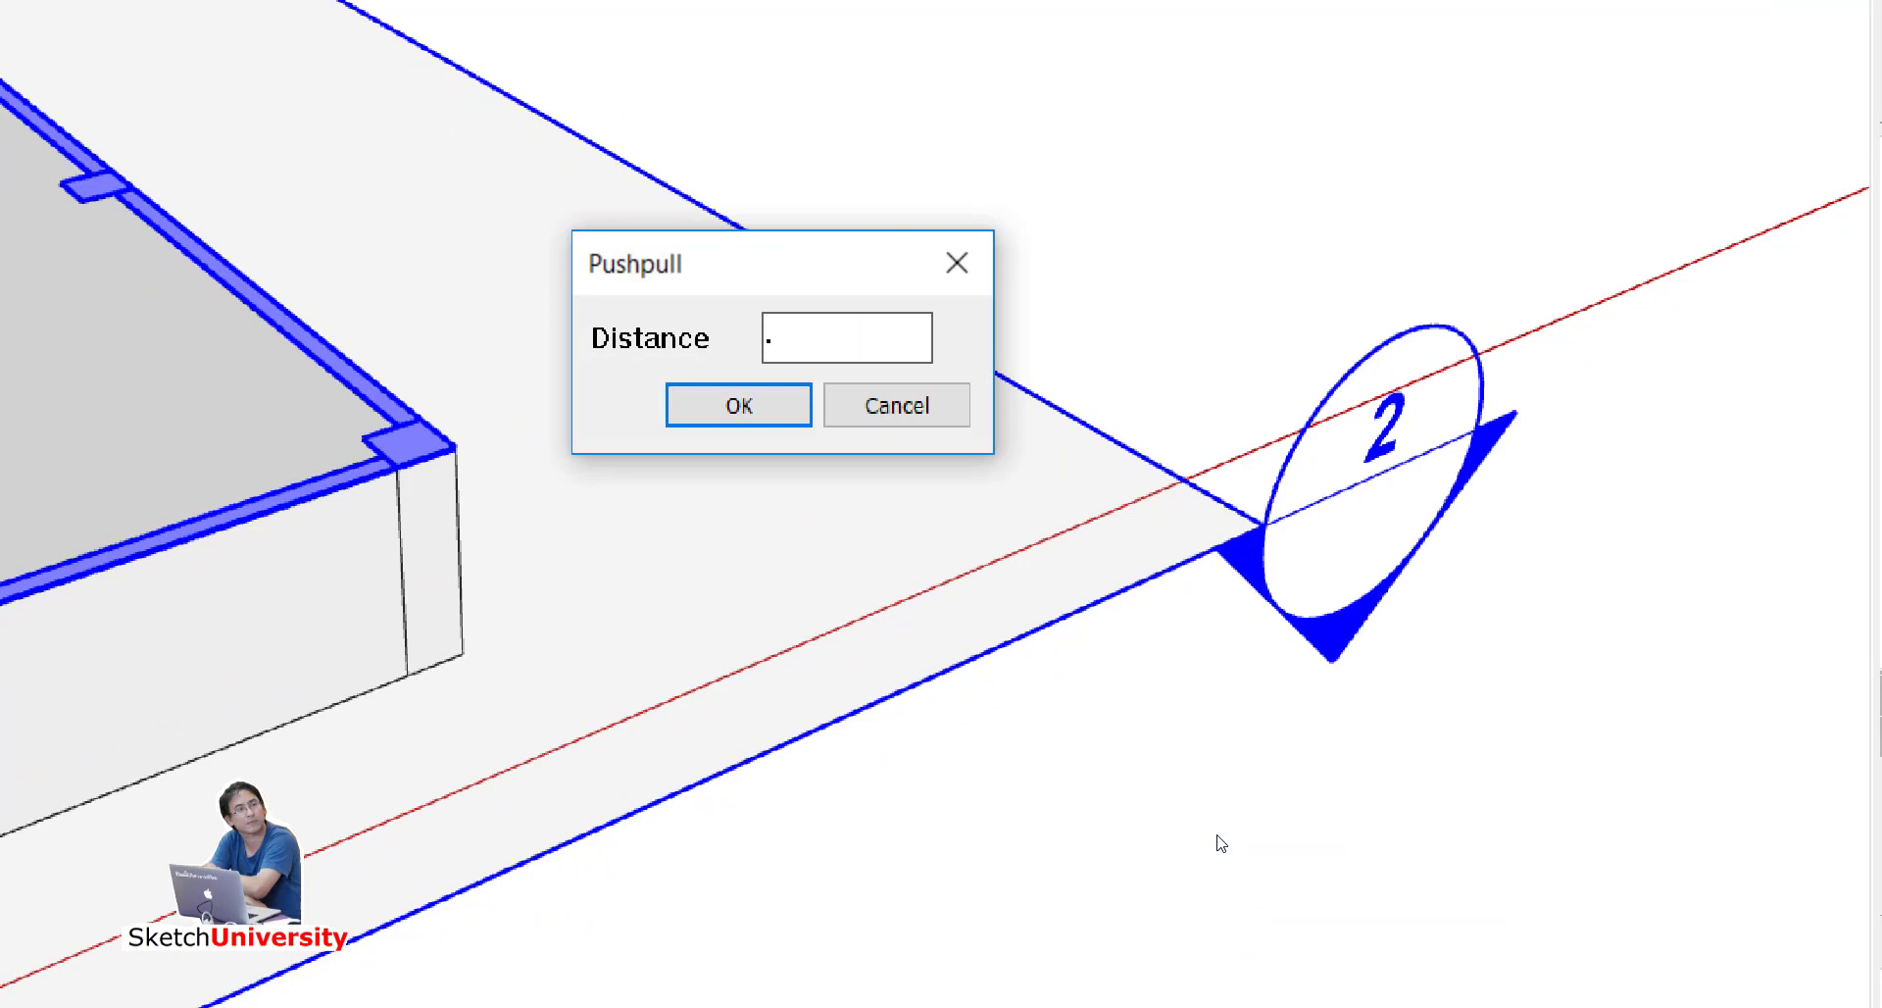
type("4")
key("Return")
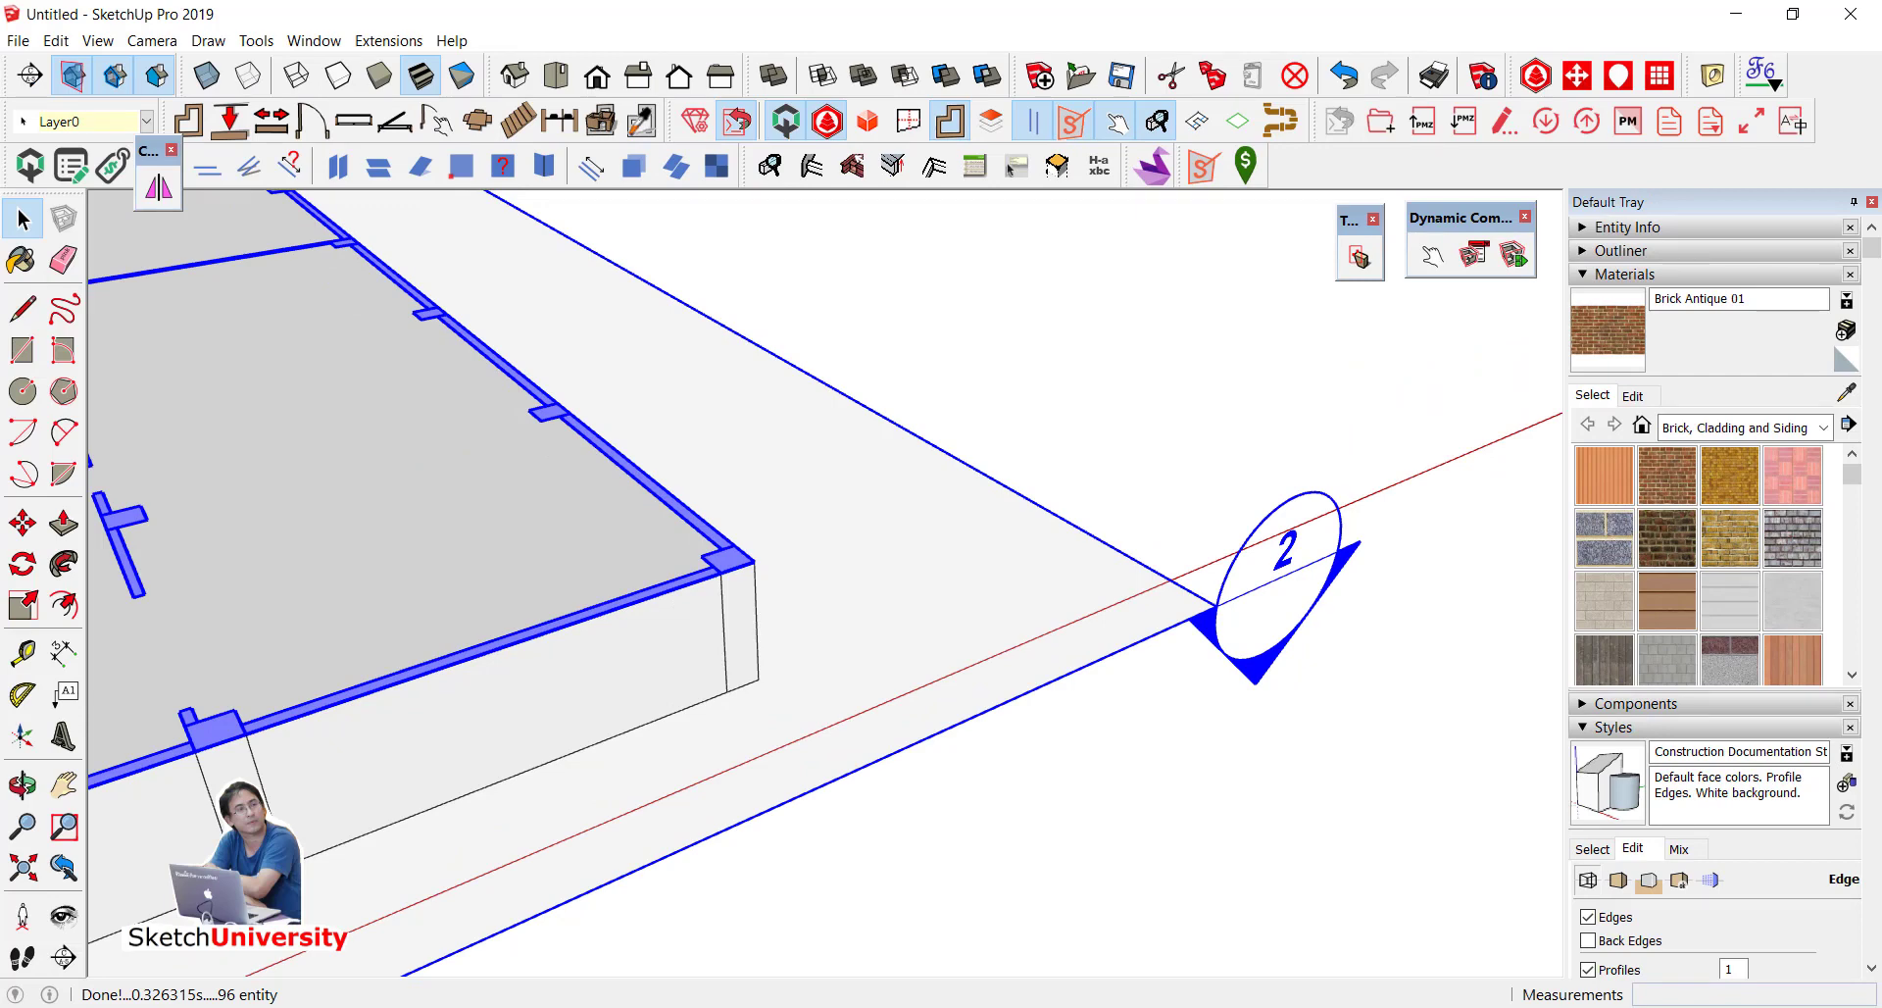
key("ctrl+t")
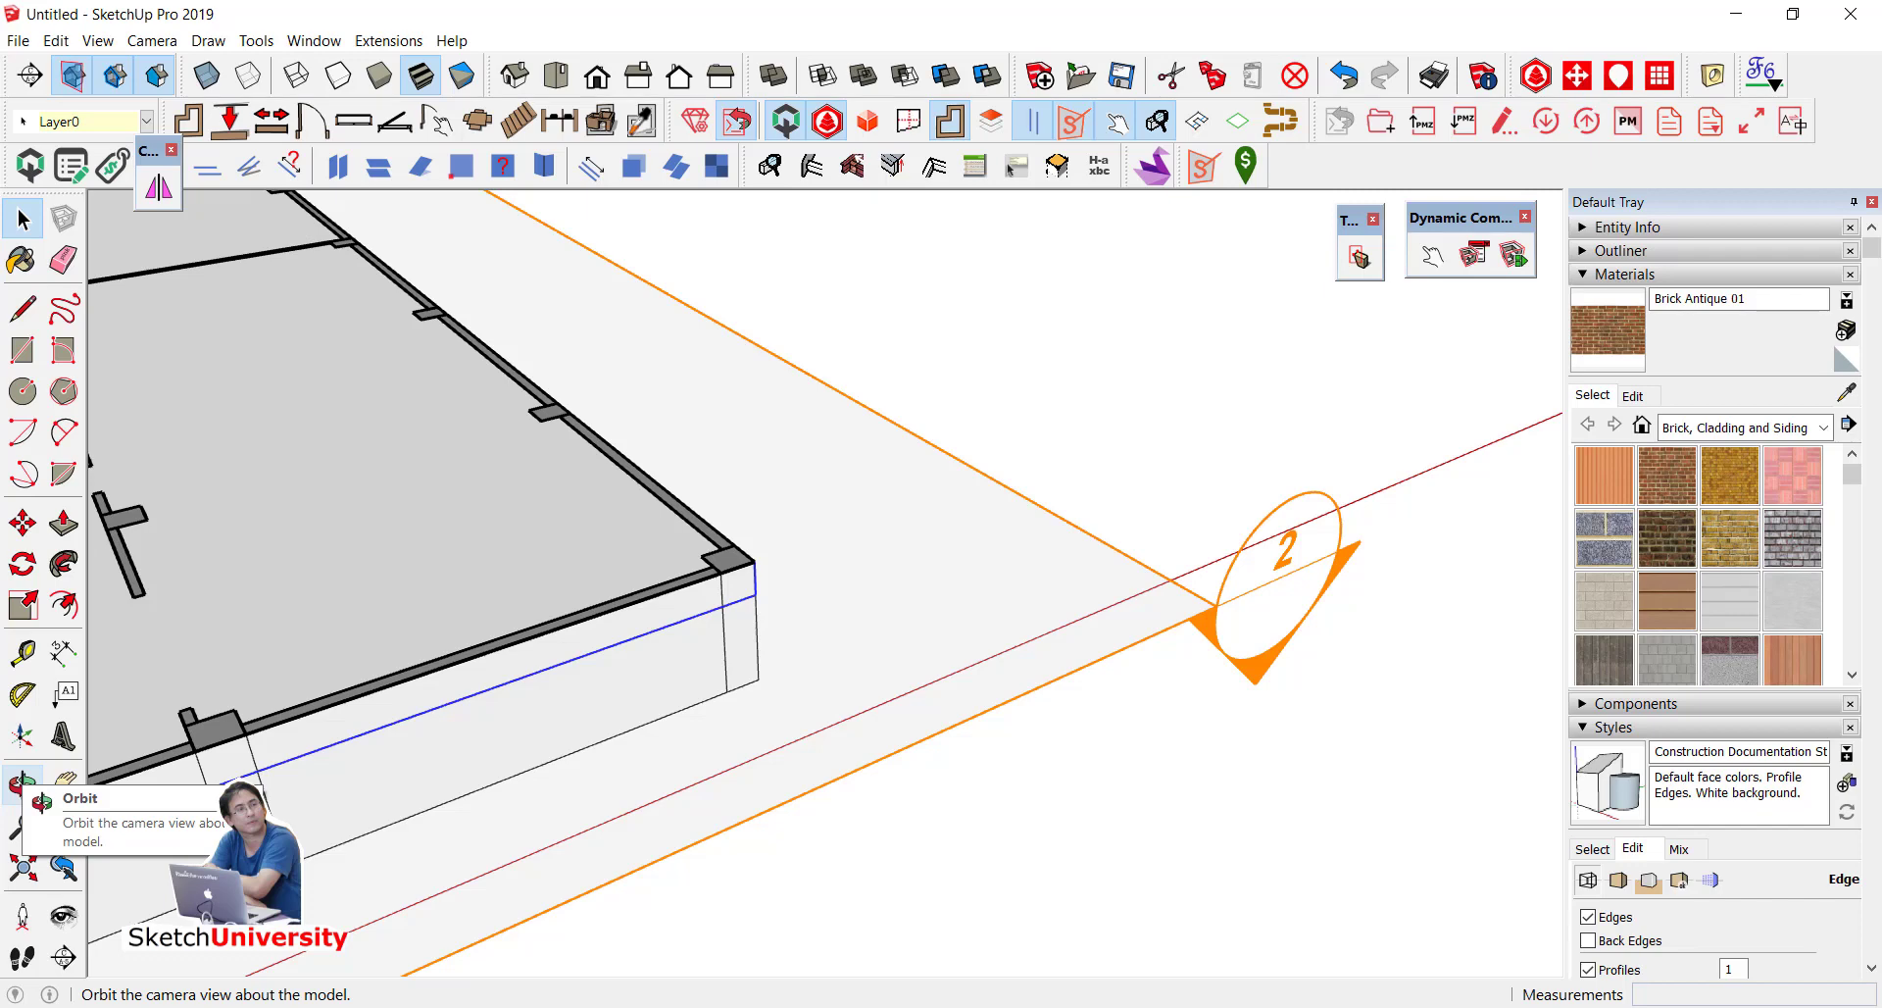
Step: Generate plan faces from the walls and columns cut by the section plane
scroll(979, 575, "down", 1)
scroll(978, 575, "down", 4)
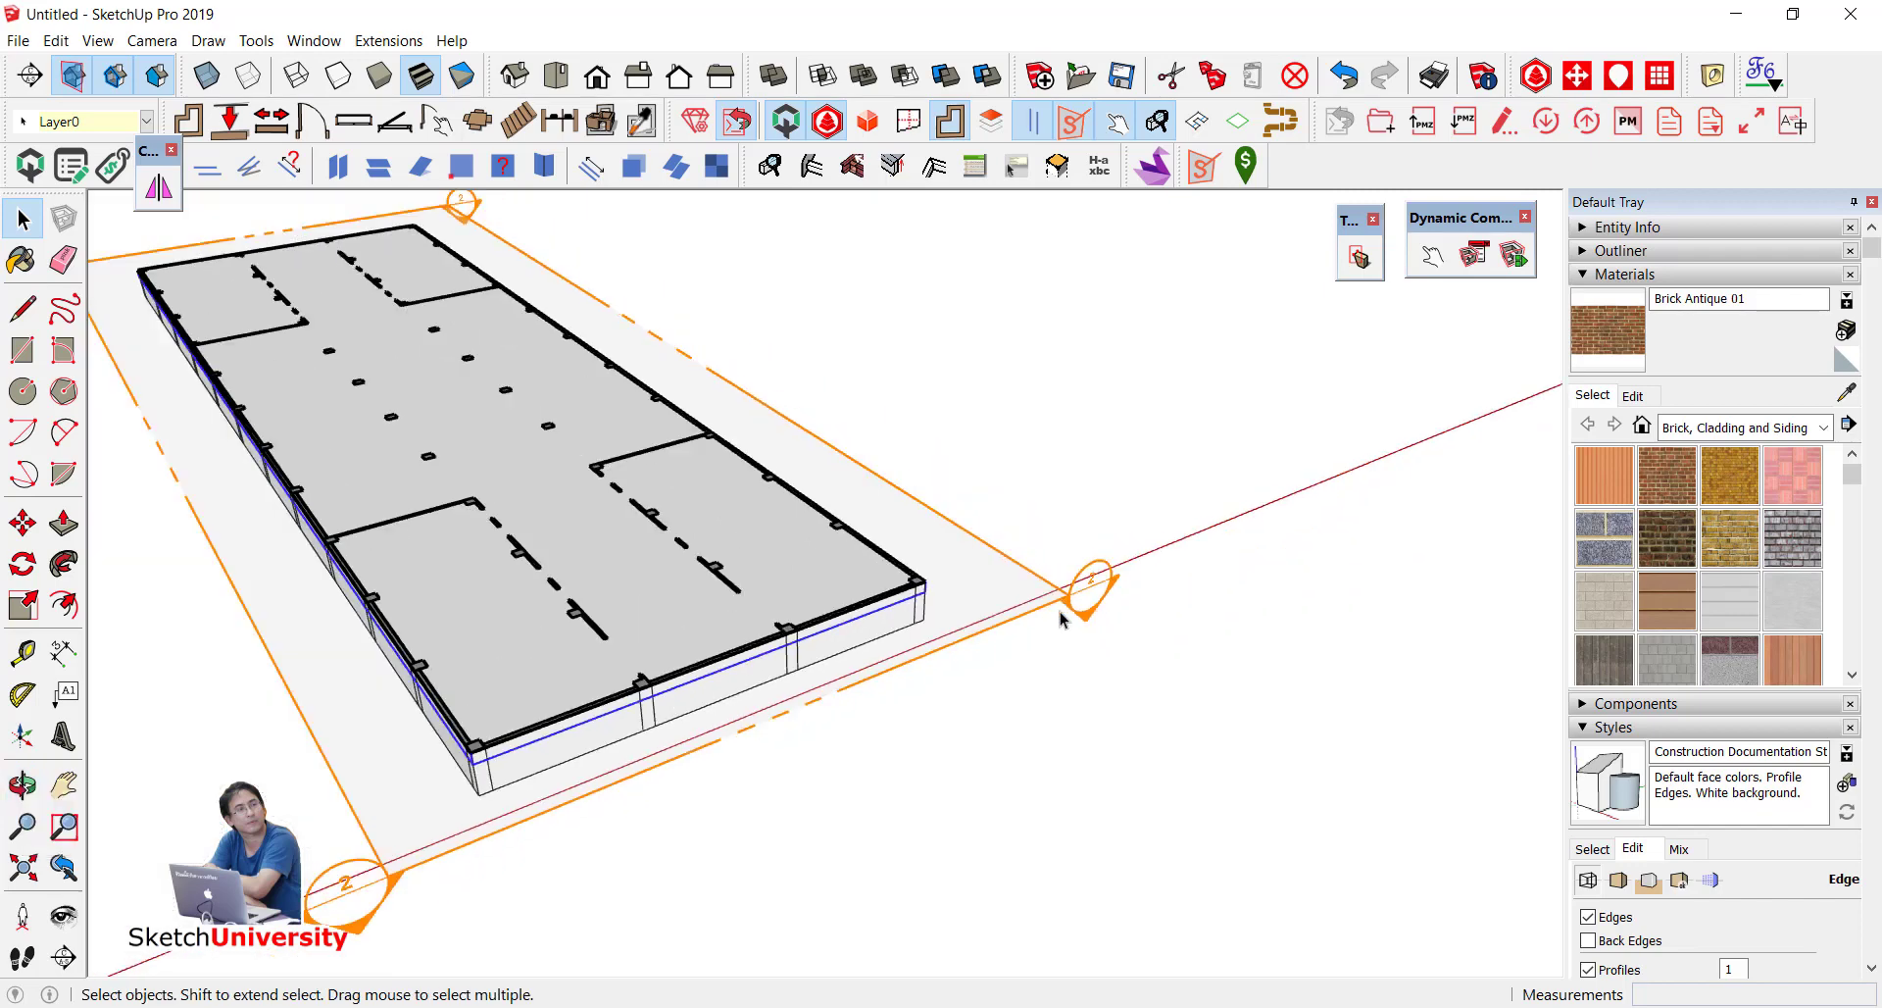
middle_click_drag(1065, 620, 949, 582)
scroll(948, 583, "up", 3)
right_click(986, 471)
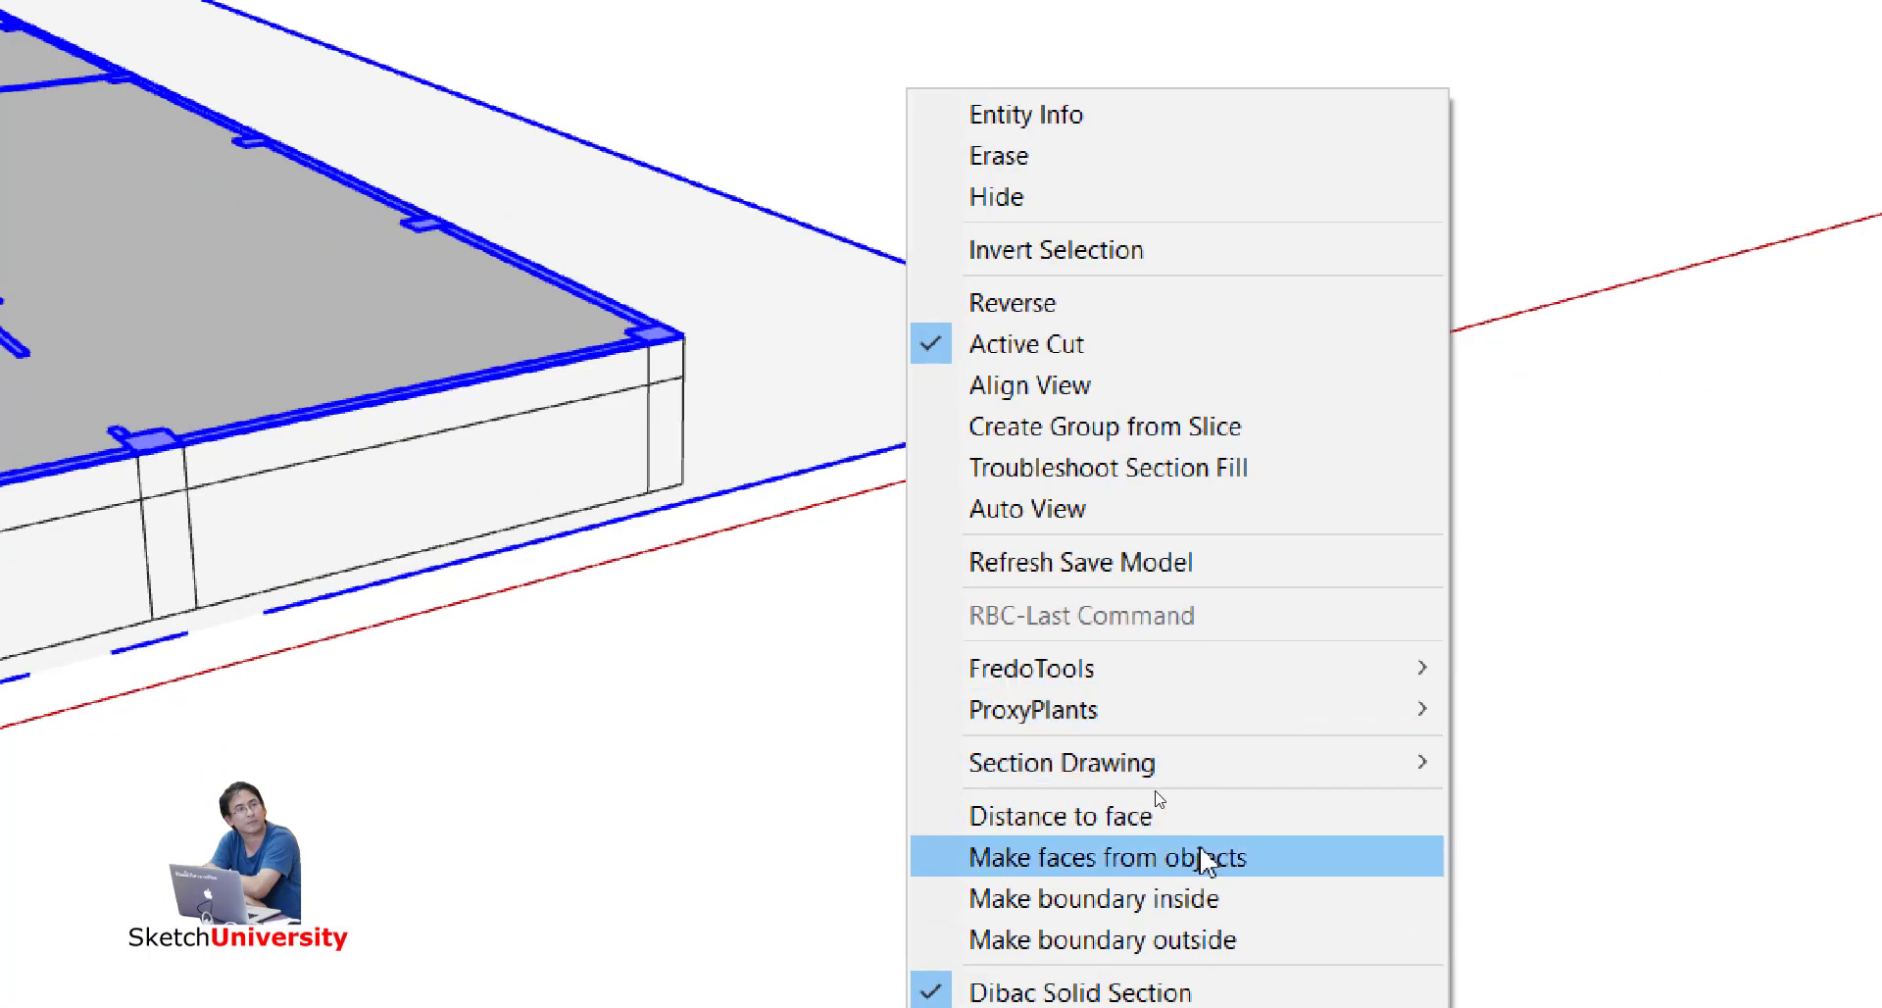
left_click(1204, 856)
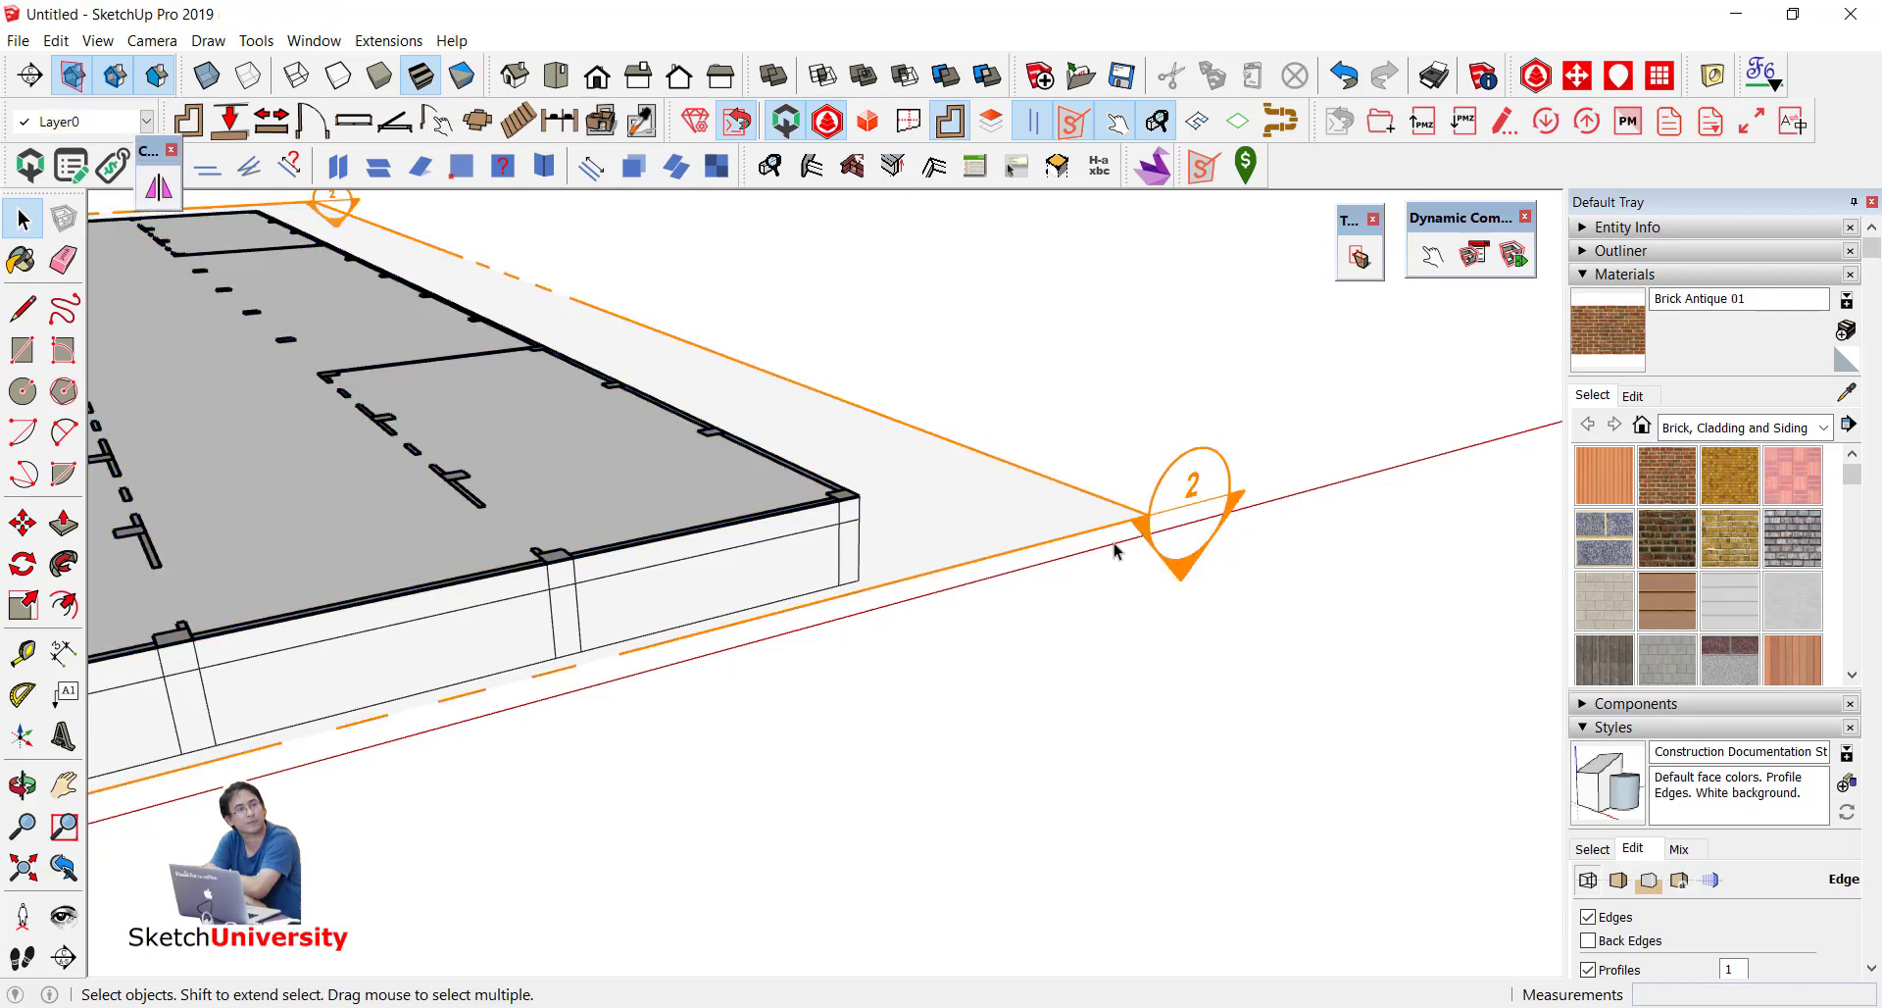
Step: Erase the section plane and its cuts
key("e")
left_click(1102, 527)
key("space")
scroll(1107, 529, "down", 3)
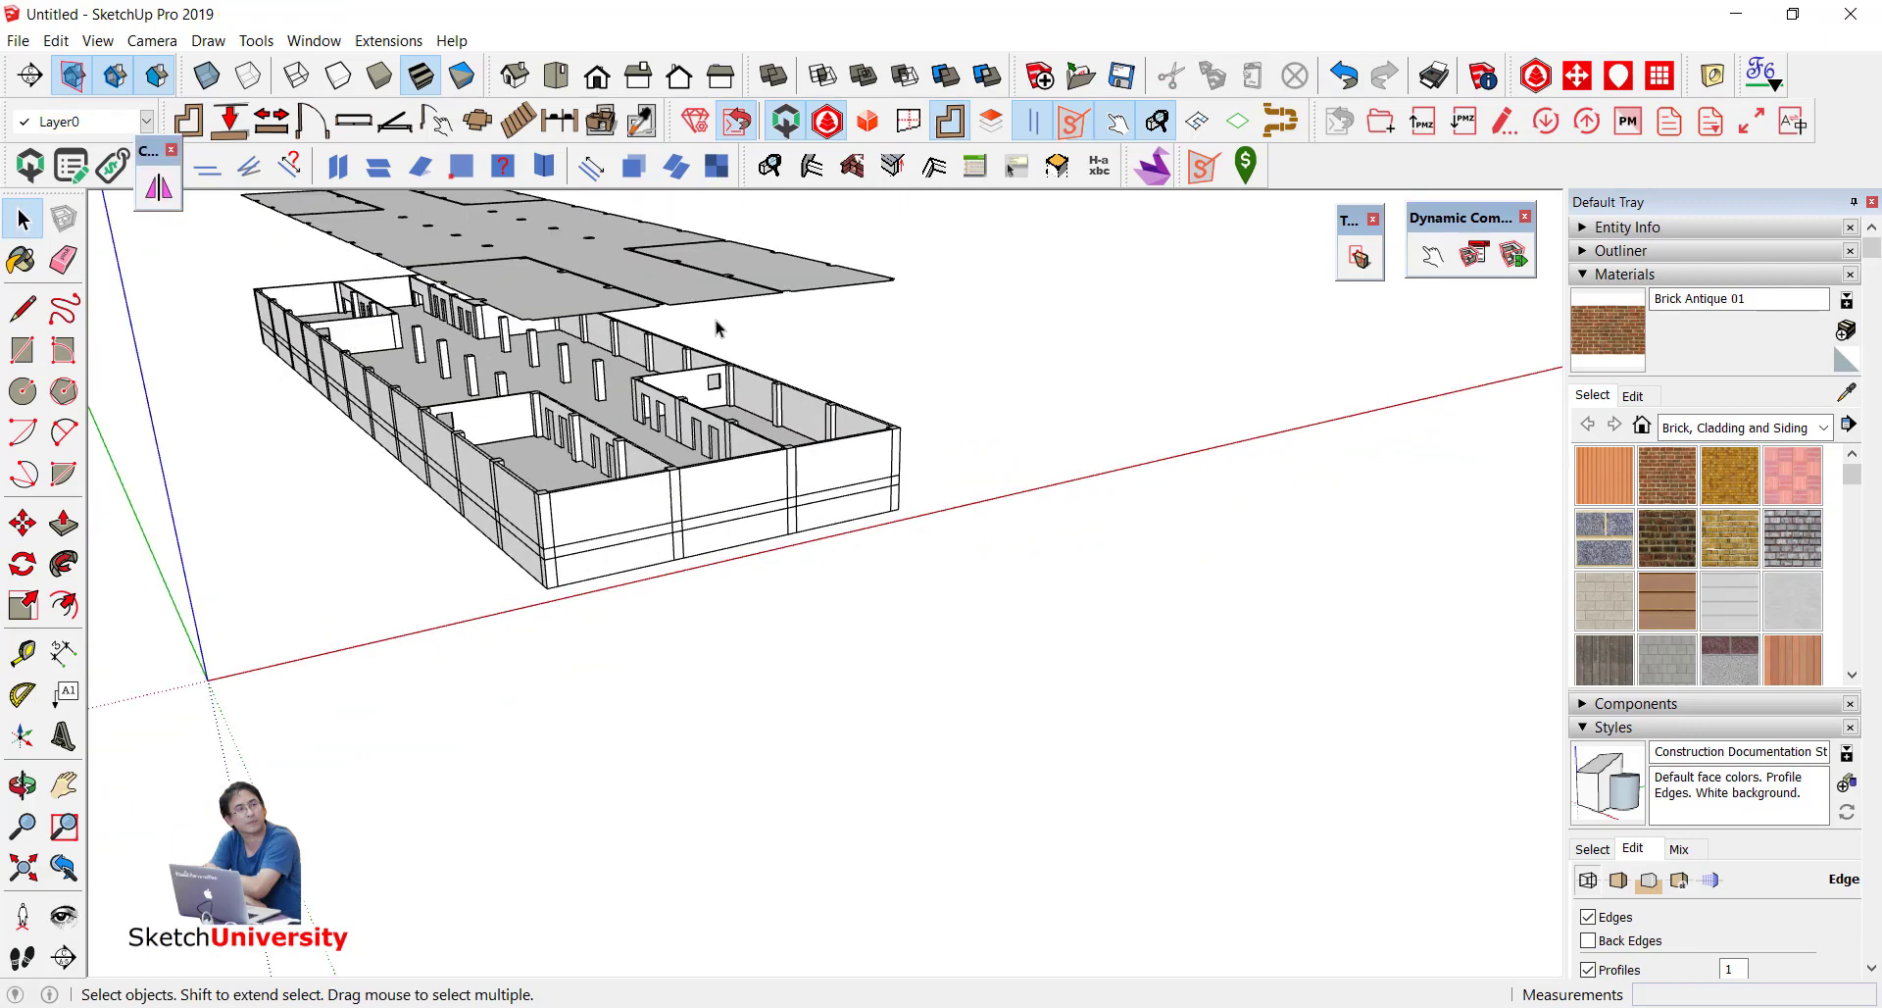
scroll(655, 488, "up", 2)
scroll(1015, 455, "down", 4)
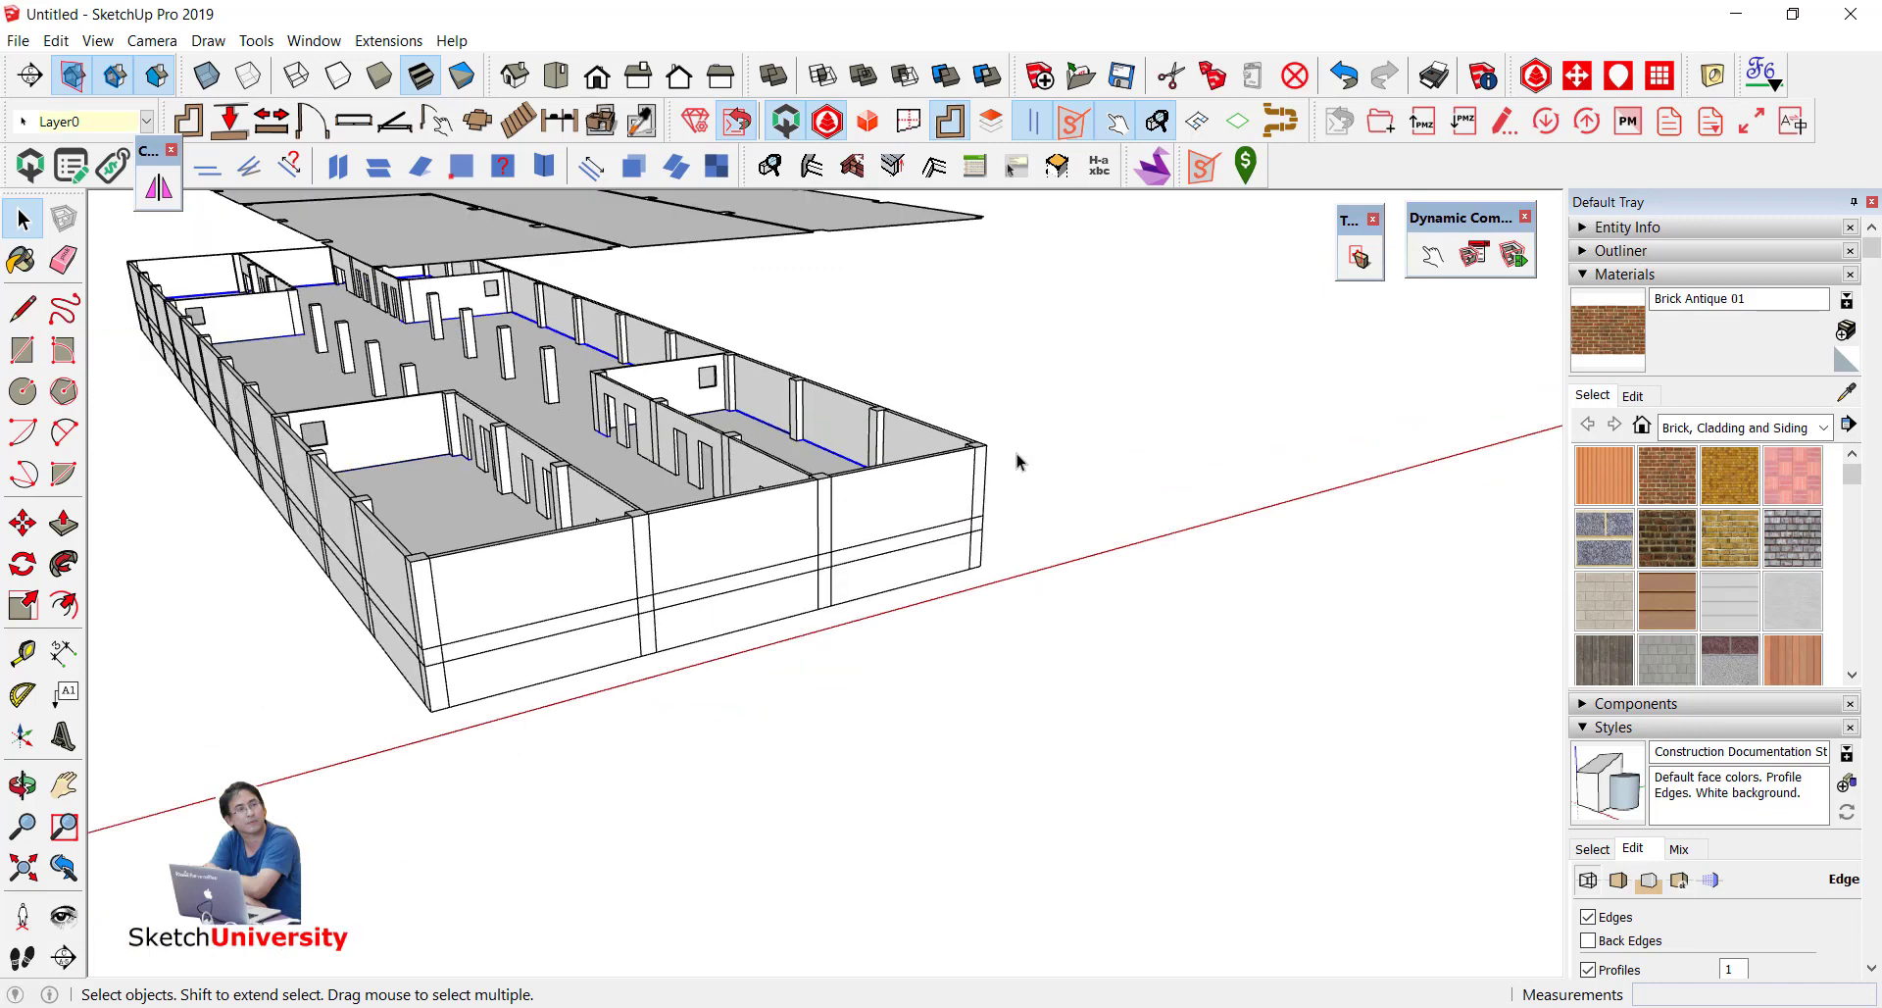
Step: Move the floor slab higher above the walls
key("m")
left_click(1037, 476)
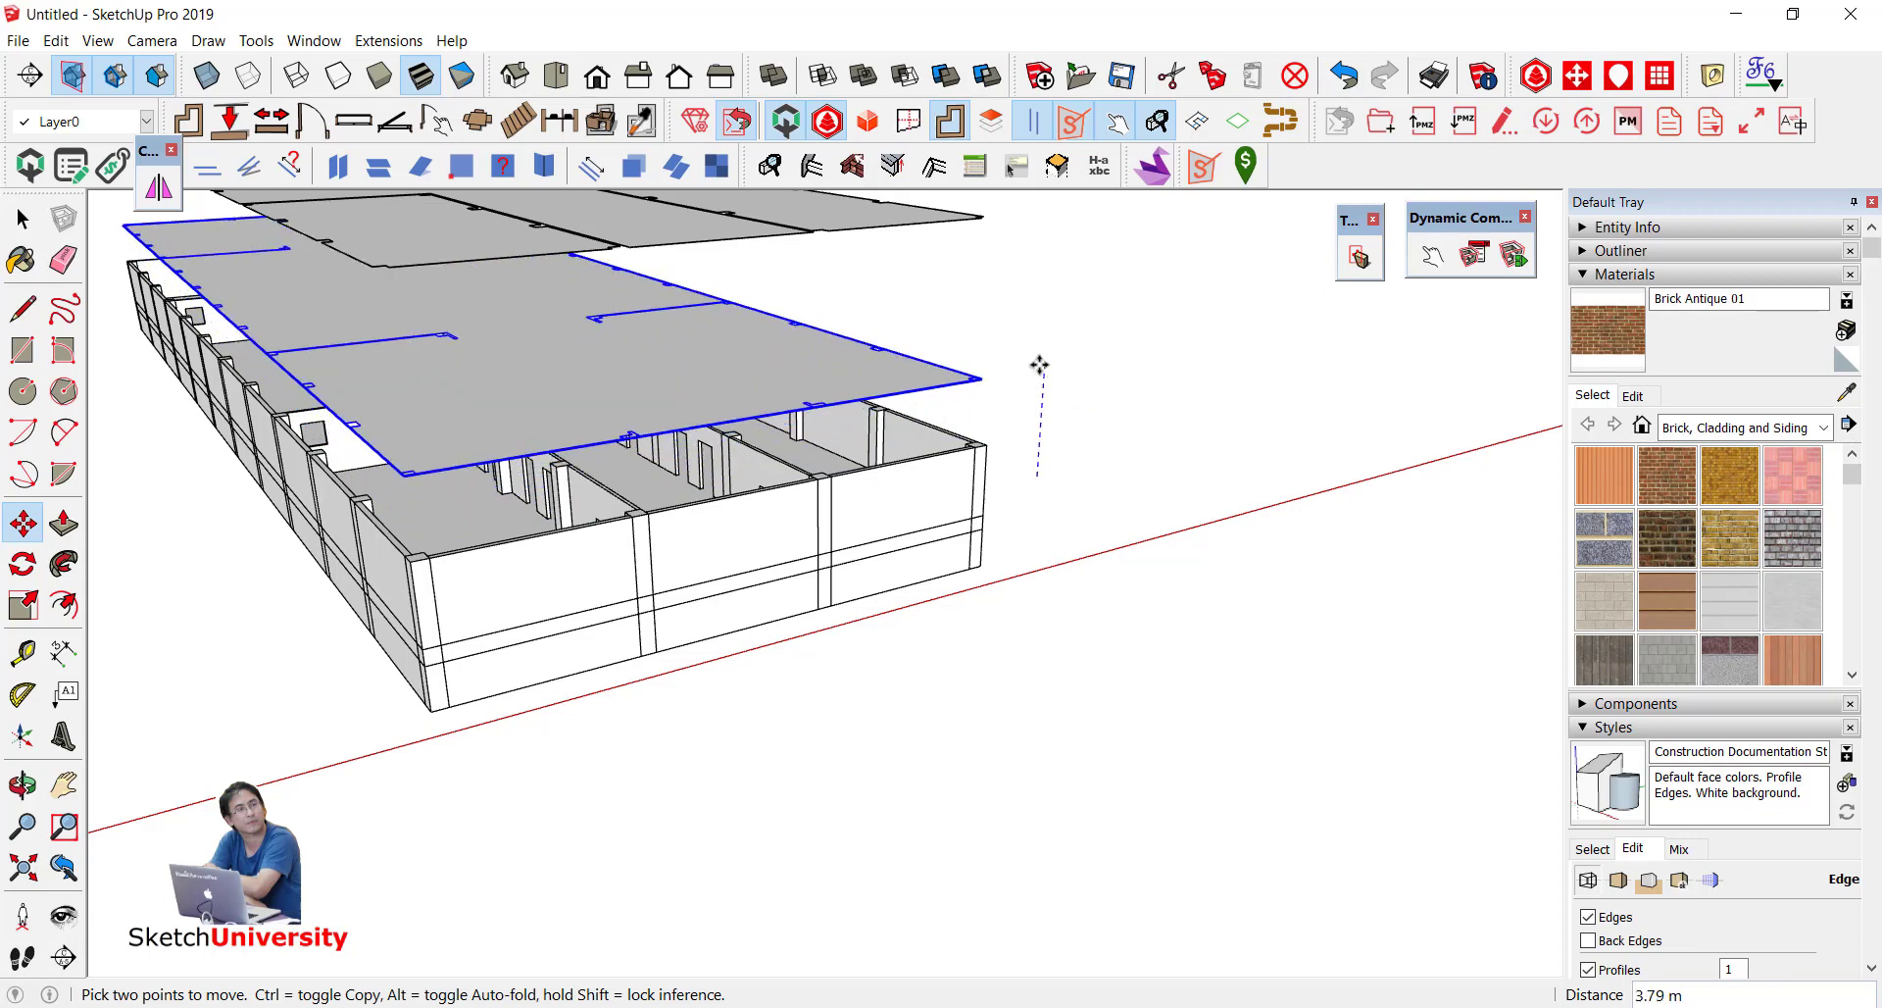
left_click(1037, 351)
key("space")
Step: Move the slab down along the blue axis to sit beneath the walls
left_click(461, 495)
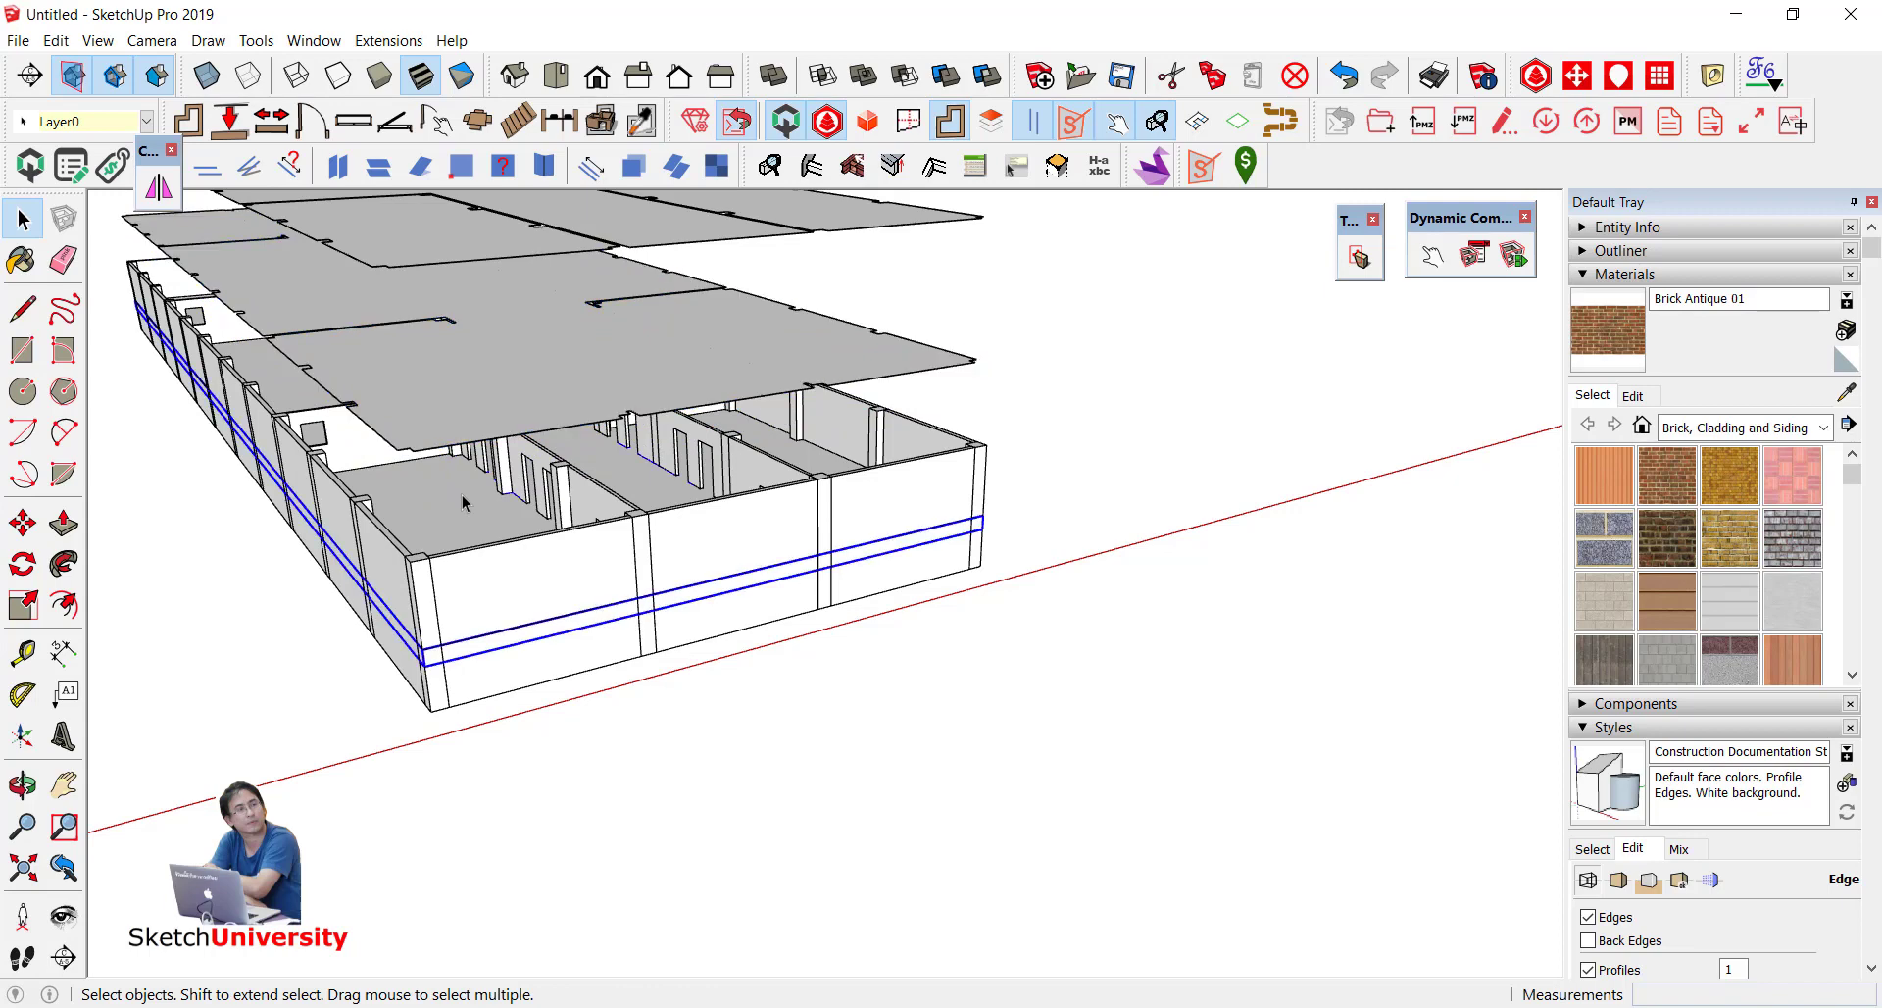
mouse_move(463, 502)
middle_mouse_down()
mouse_move(532, 455)
mouse_move(920, 549)
middle_mouse_up()
scroll(920, 549, "up", 3)
key("m")
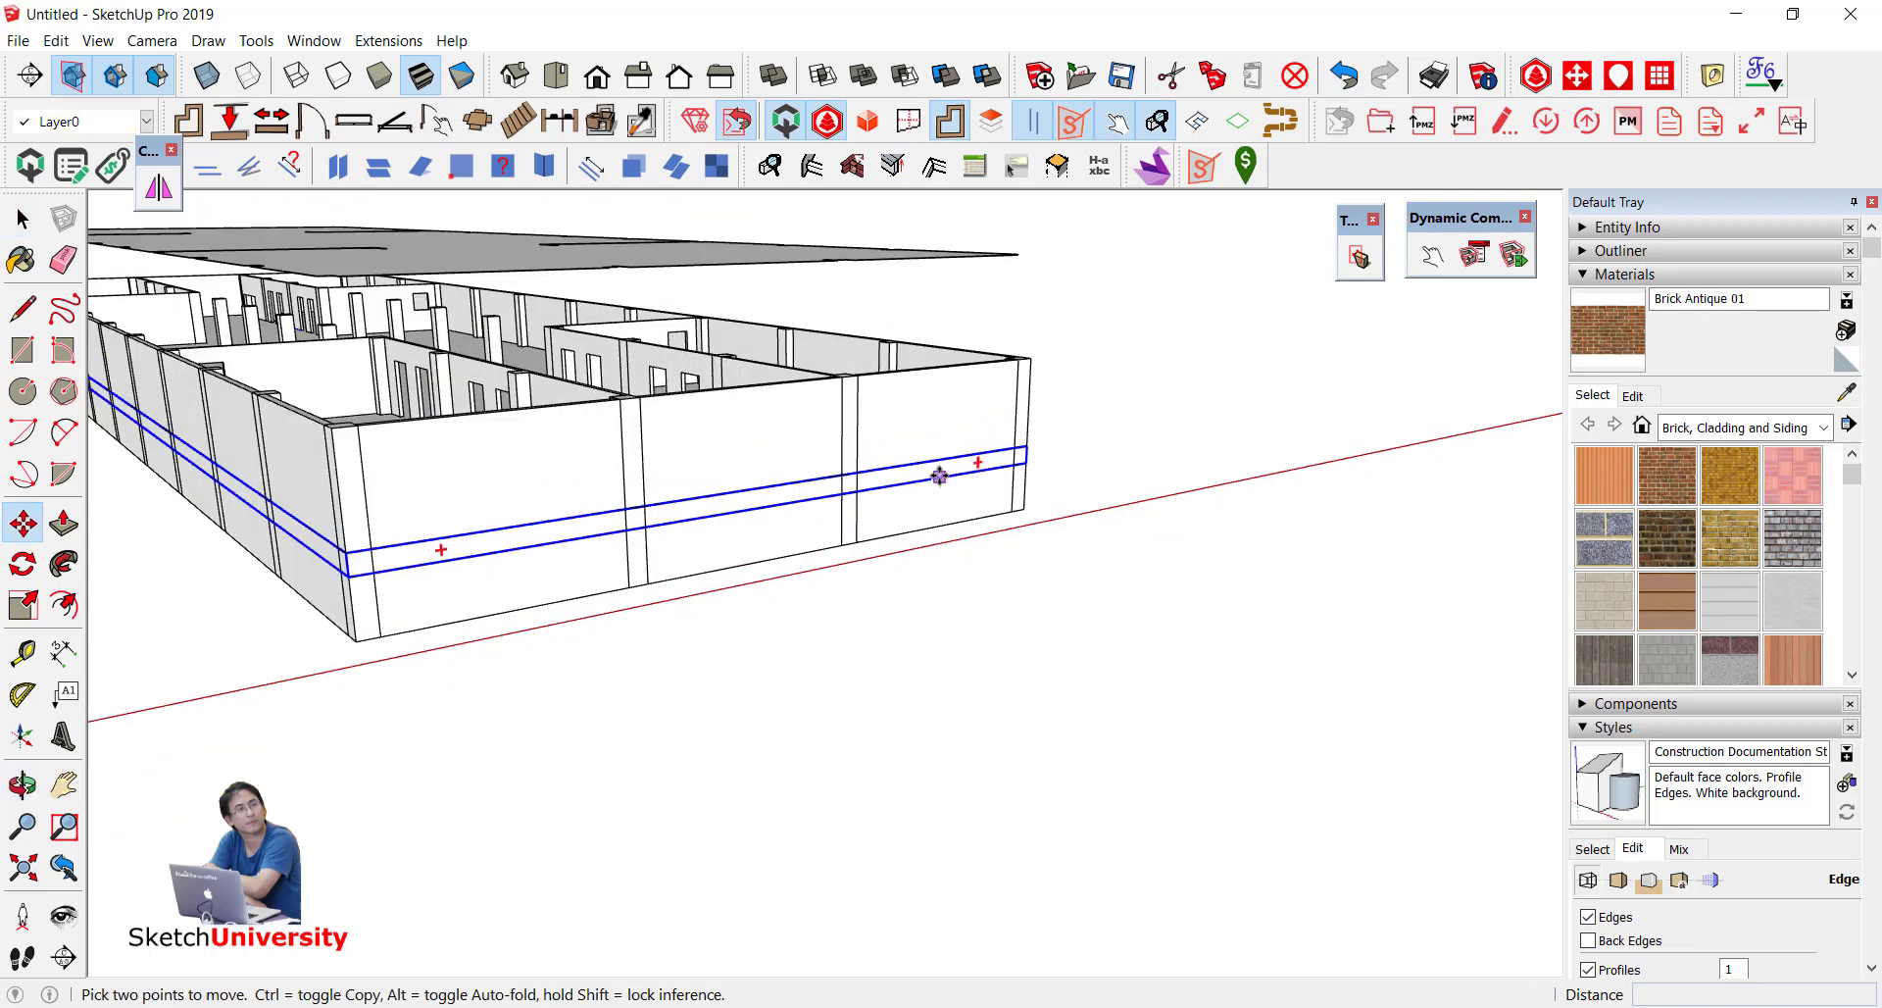
left_click(939, 479)
left_click_drag(939, 558, 980, 607)
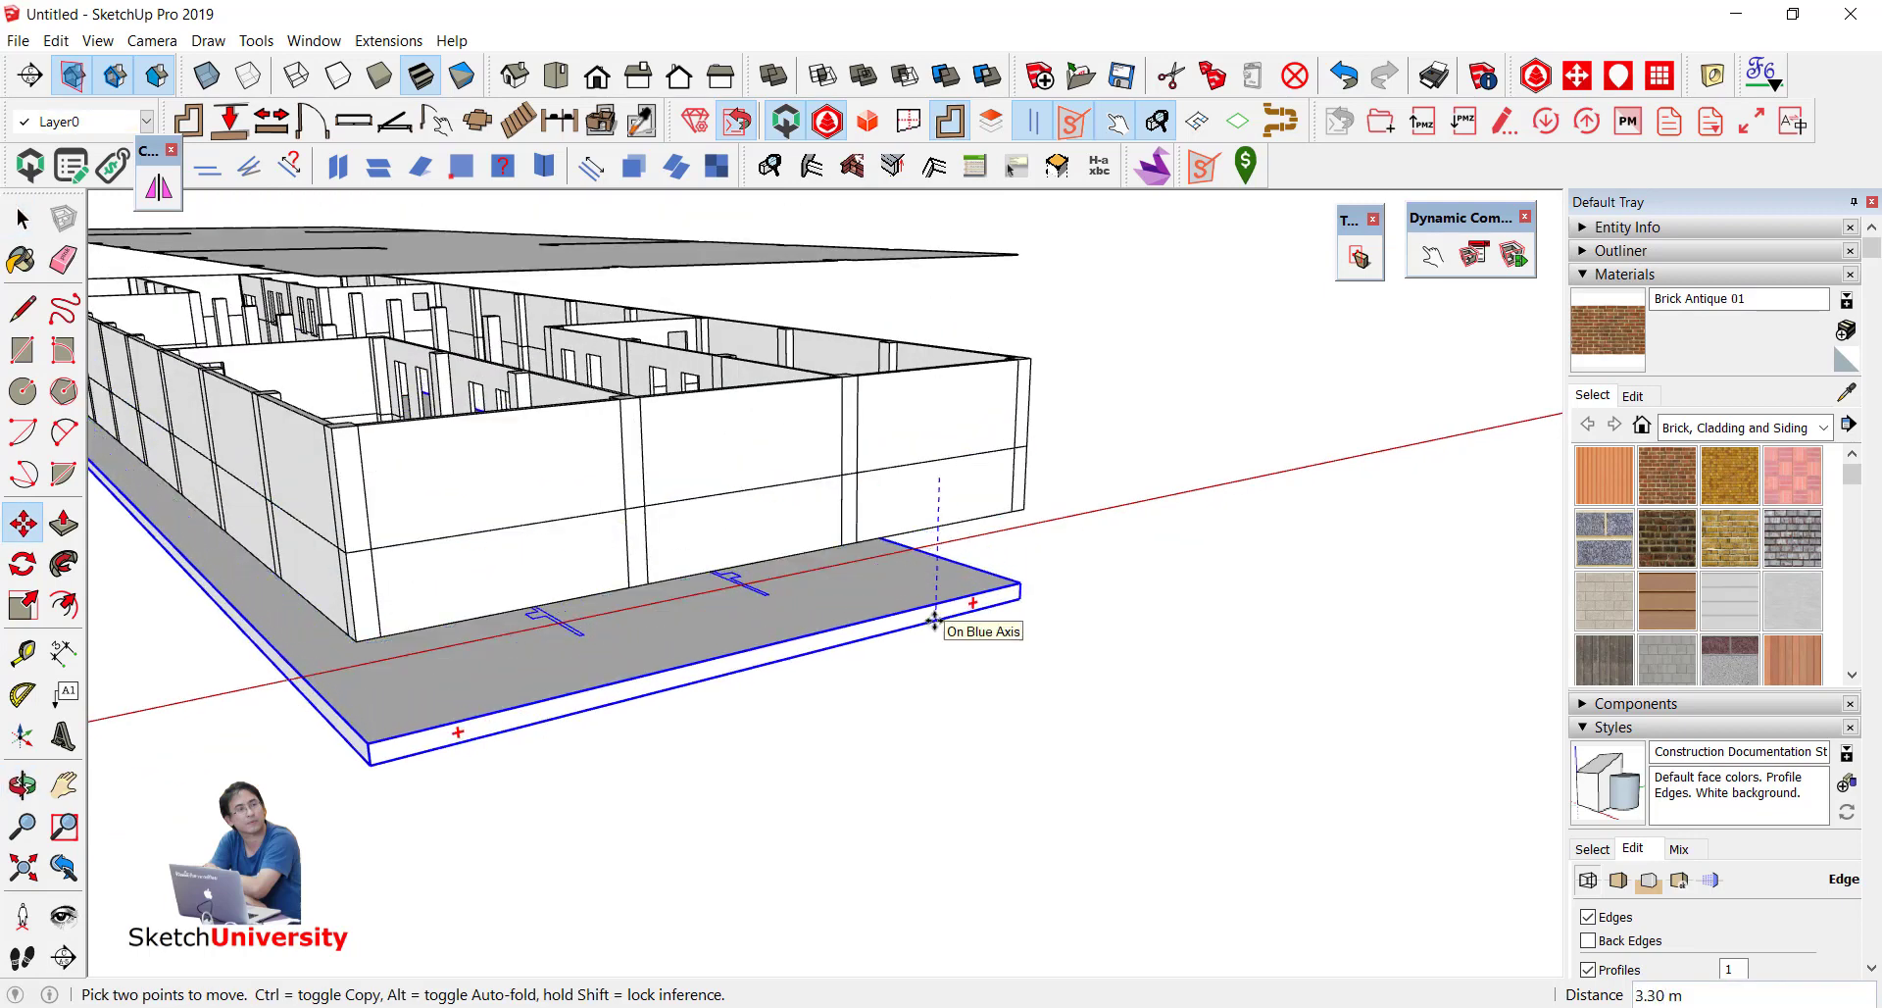
left_click(981, 608)
scroll(1016, 574, "up", 2)
scroll(1017, 574, "up", 2)
left_click(1031, 578)
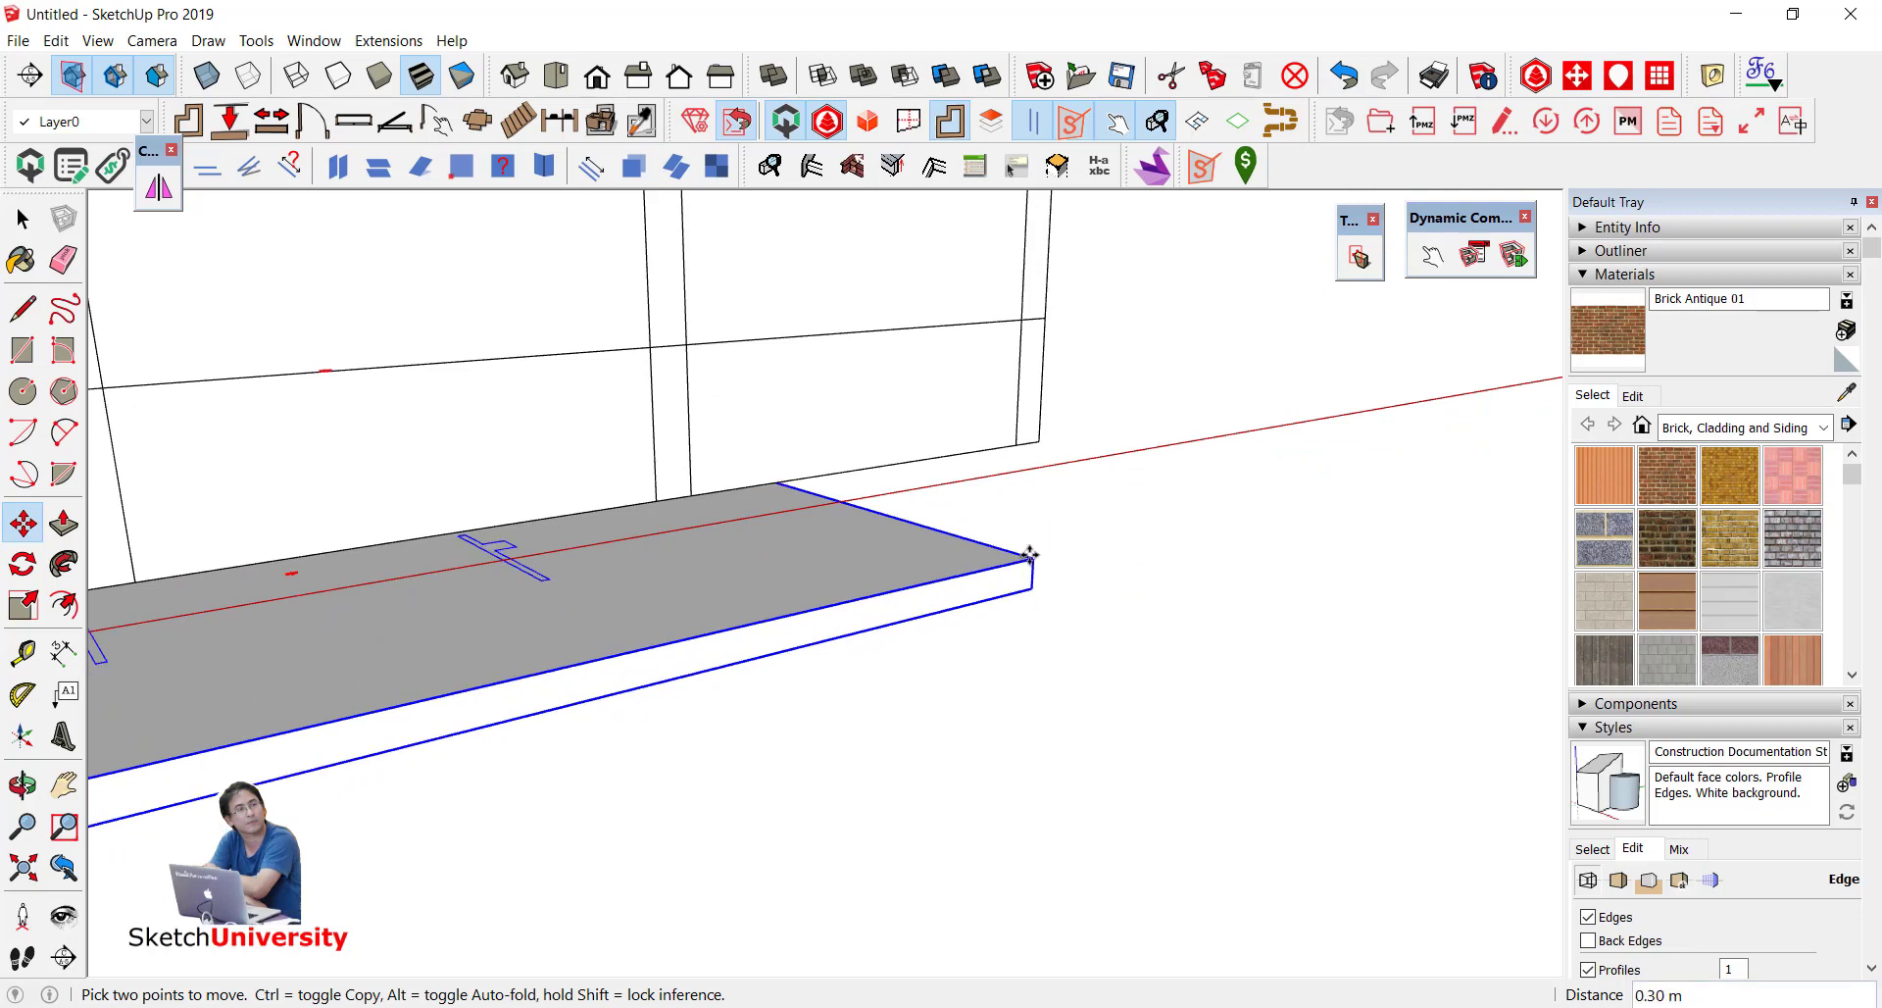
left_click(1037, 441)
key("space")
Step: Box-select the window and door marks on the slab
scroll(862, 618, "down", 3)
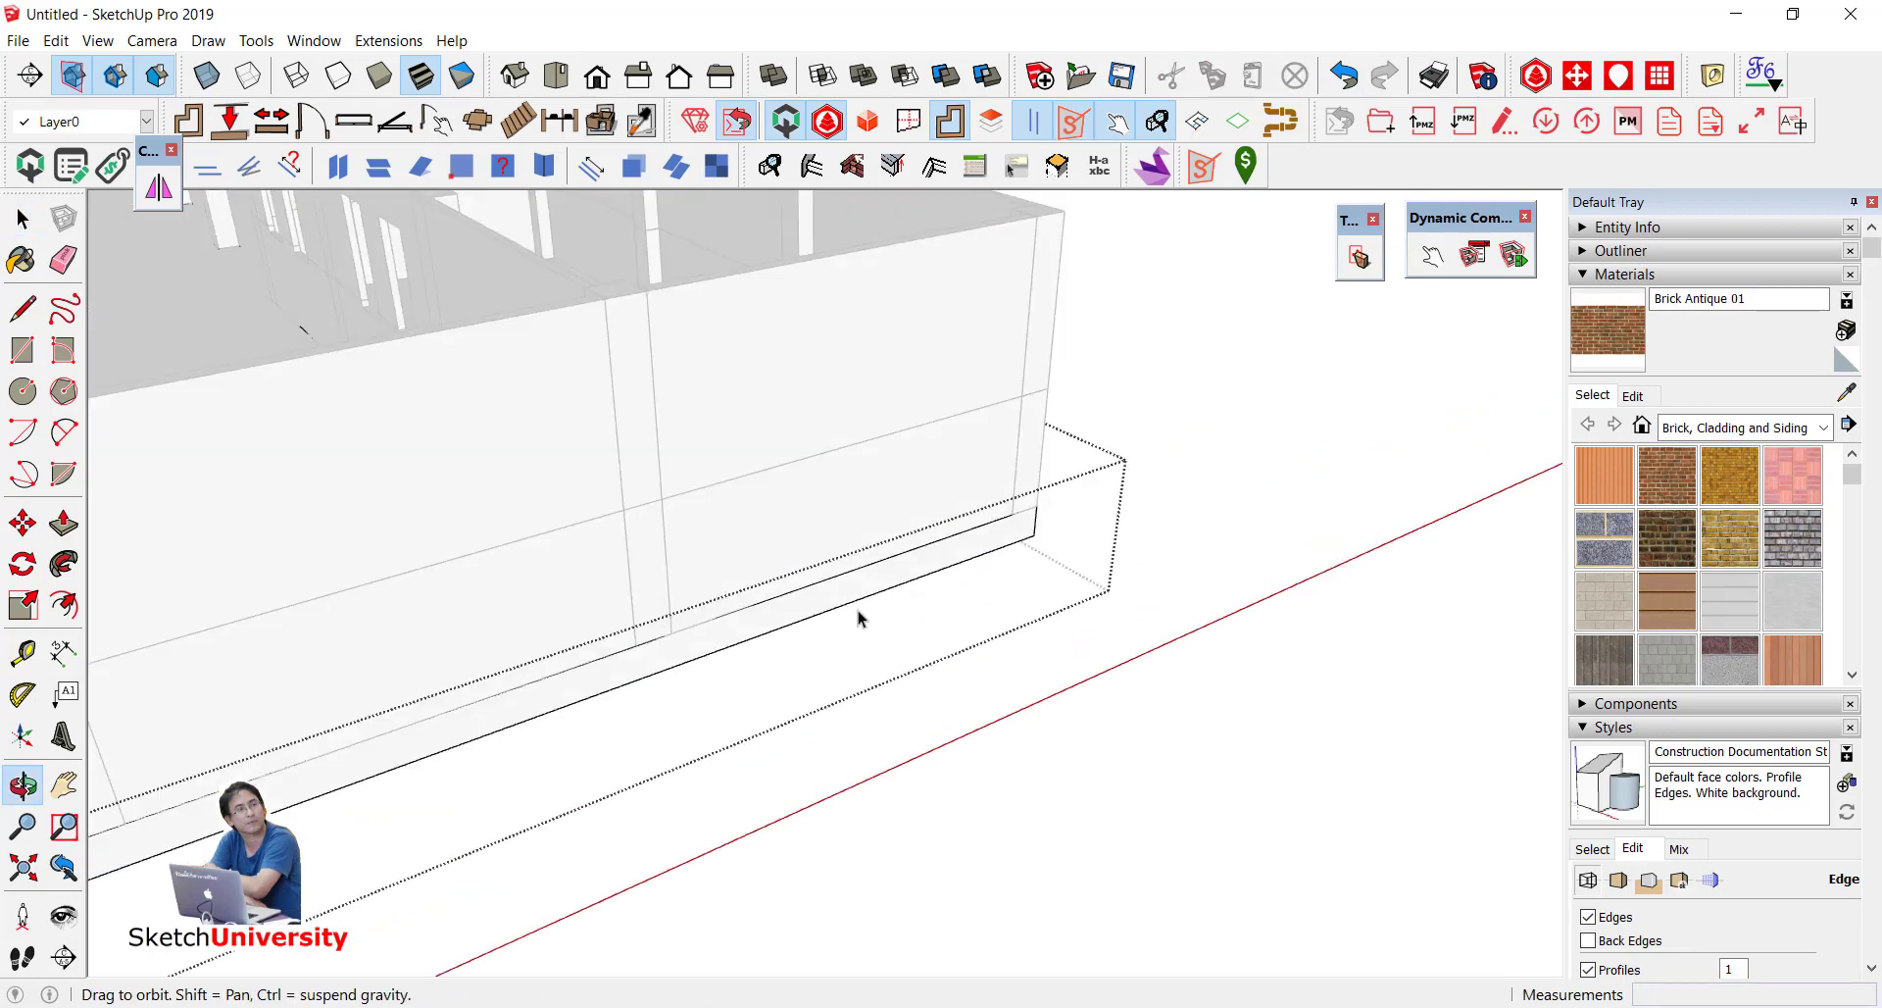
scroll(808, 618, "down", 2)
middle_click_drag(808, 617, 686, 726)
scroll(686, 726, "down", 2)
scroll(667, 735, "up", 2)
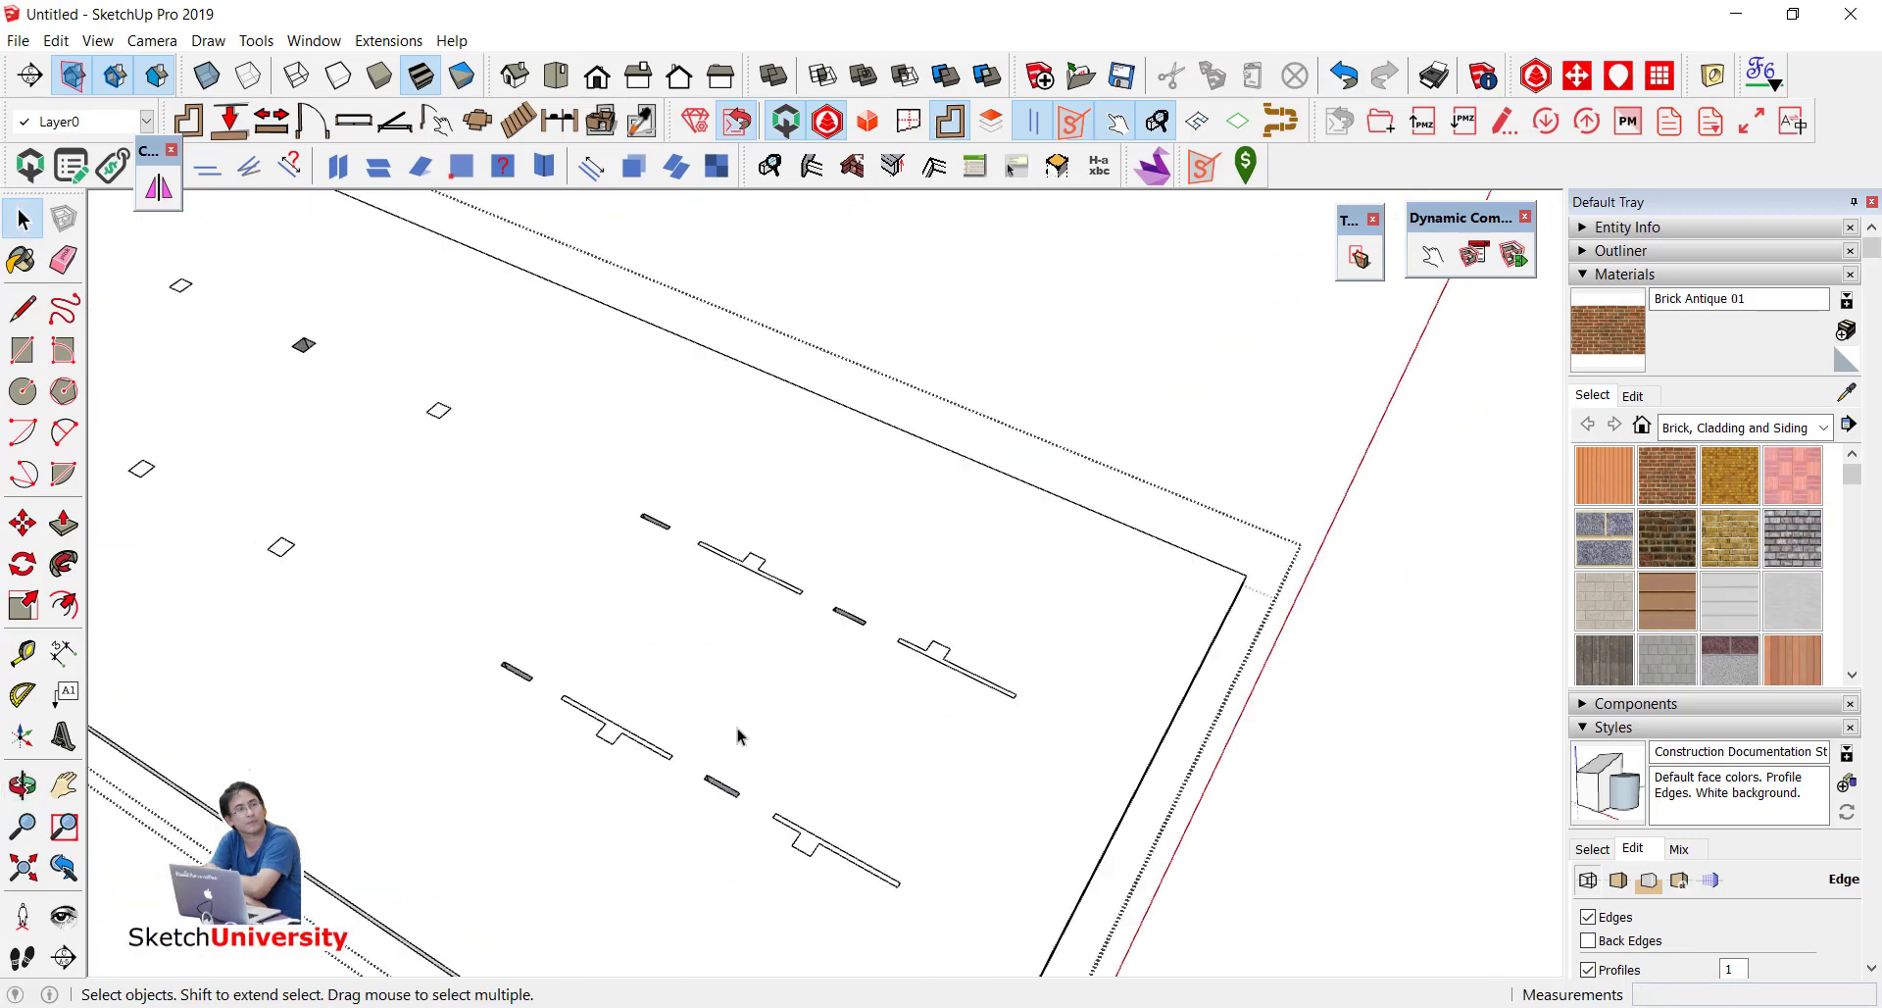
scroll(639, 749, "up", 2)
scroll(657, 698, "down", 3)
mouse_move(874, 609)
middle_mouse_down()
mouse_move(945, 621)
mouse_move(579, 623)
mouse_move(659, 546)
mouse_move(675, 297)
middle_mouse_up()
scroll(686, 509, "down", 2)
scroll(739, 508, "up", 1)
scroll(674, 297, "up", 2)
left_click_drag(683, 250, 849, 906)
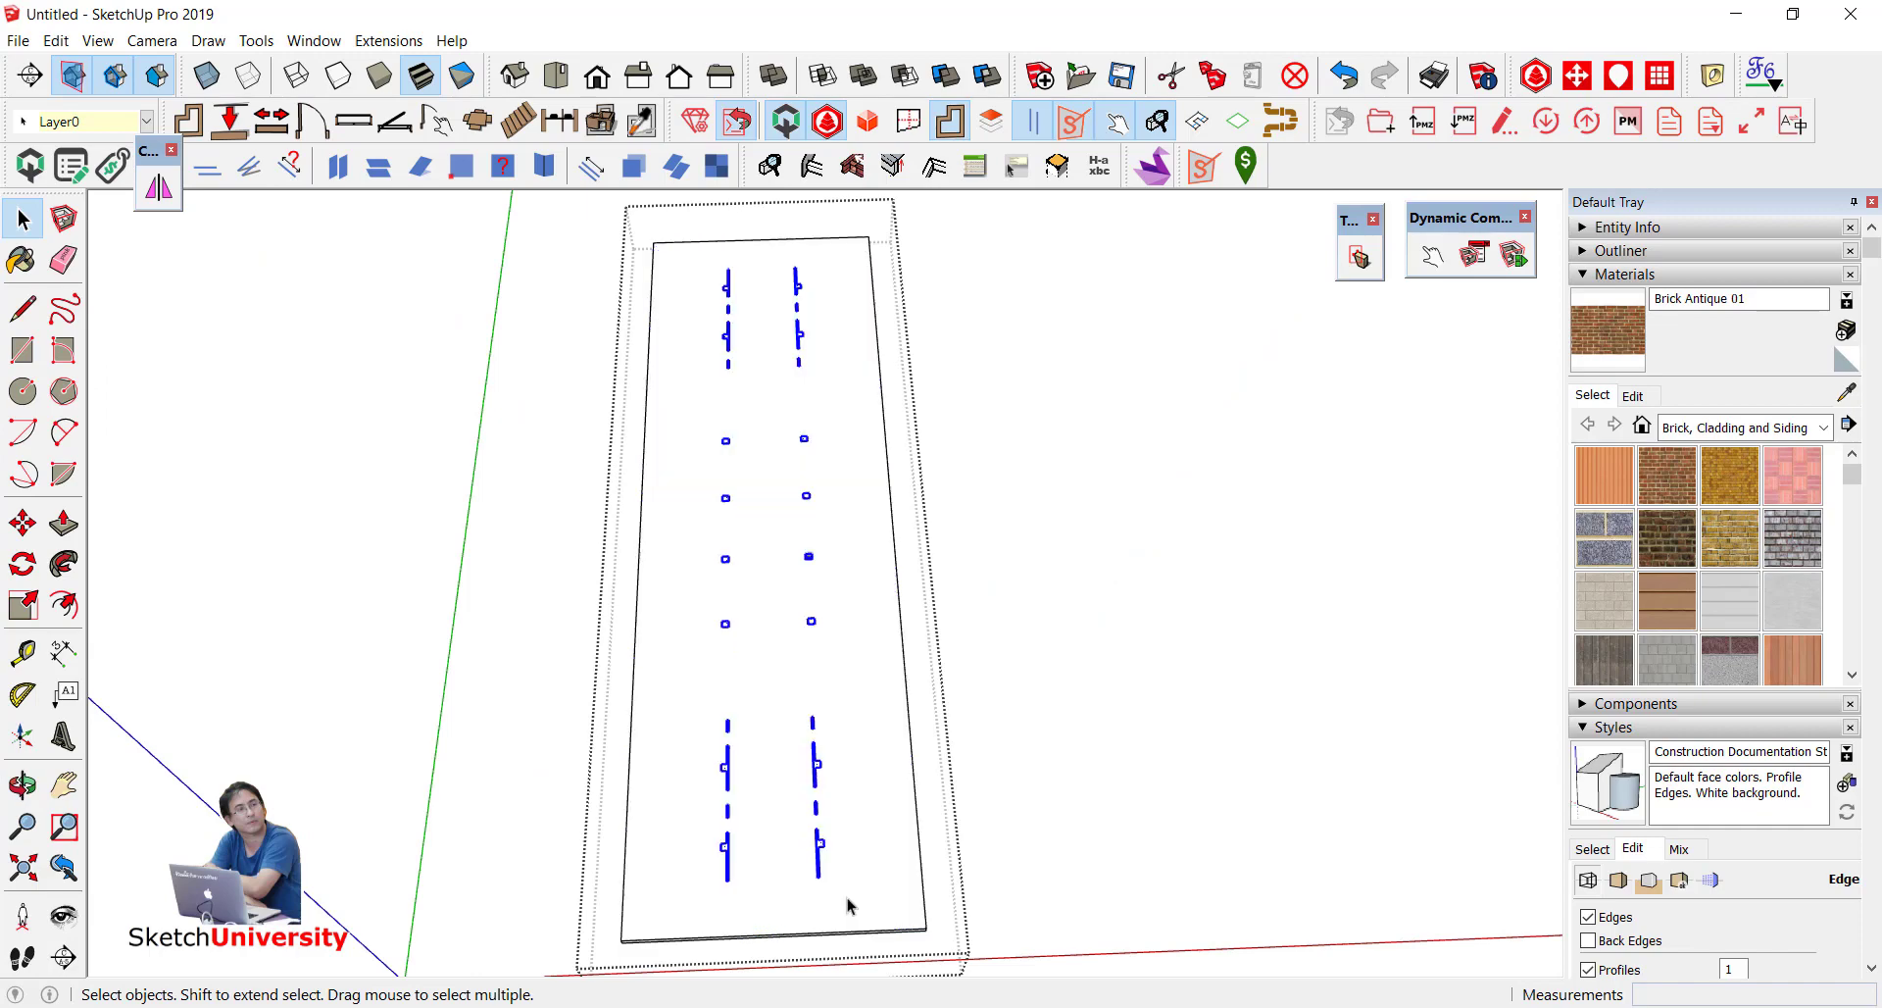
Step: Select the floor plan geometry: bottom face, end wall panels and long edge
key("Escape")
scroll(845, 897, "down", 3)
mouse_move(571, 827)
middle_mouse_down()
mouse_move(924, 348)
mouse_move(882, 672)
mouse_move(920, 378)
middle_mouse_up()
double_click(803, 444)
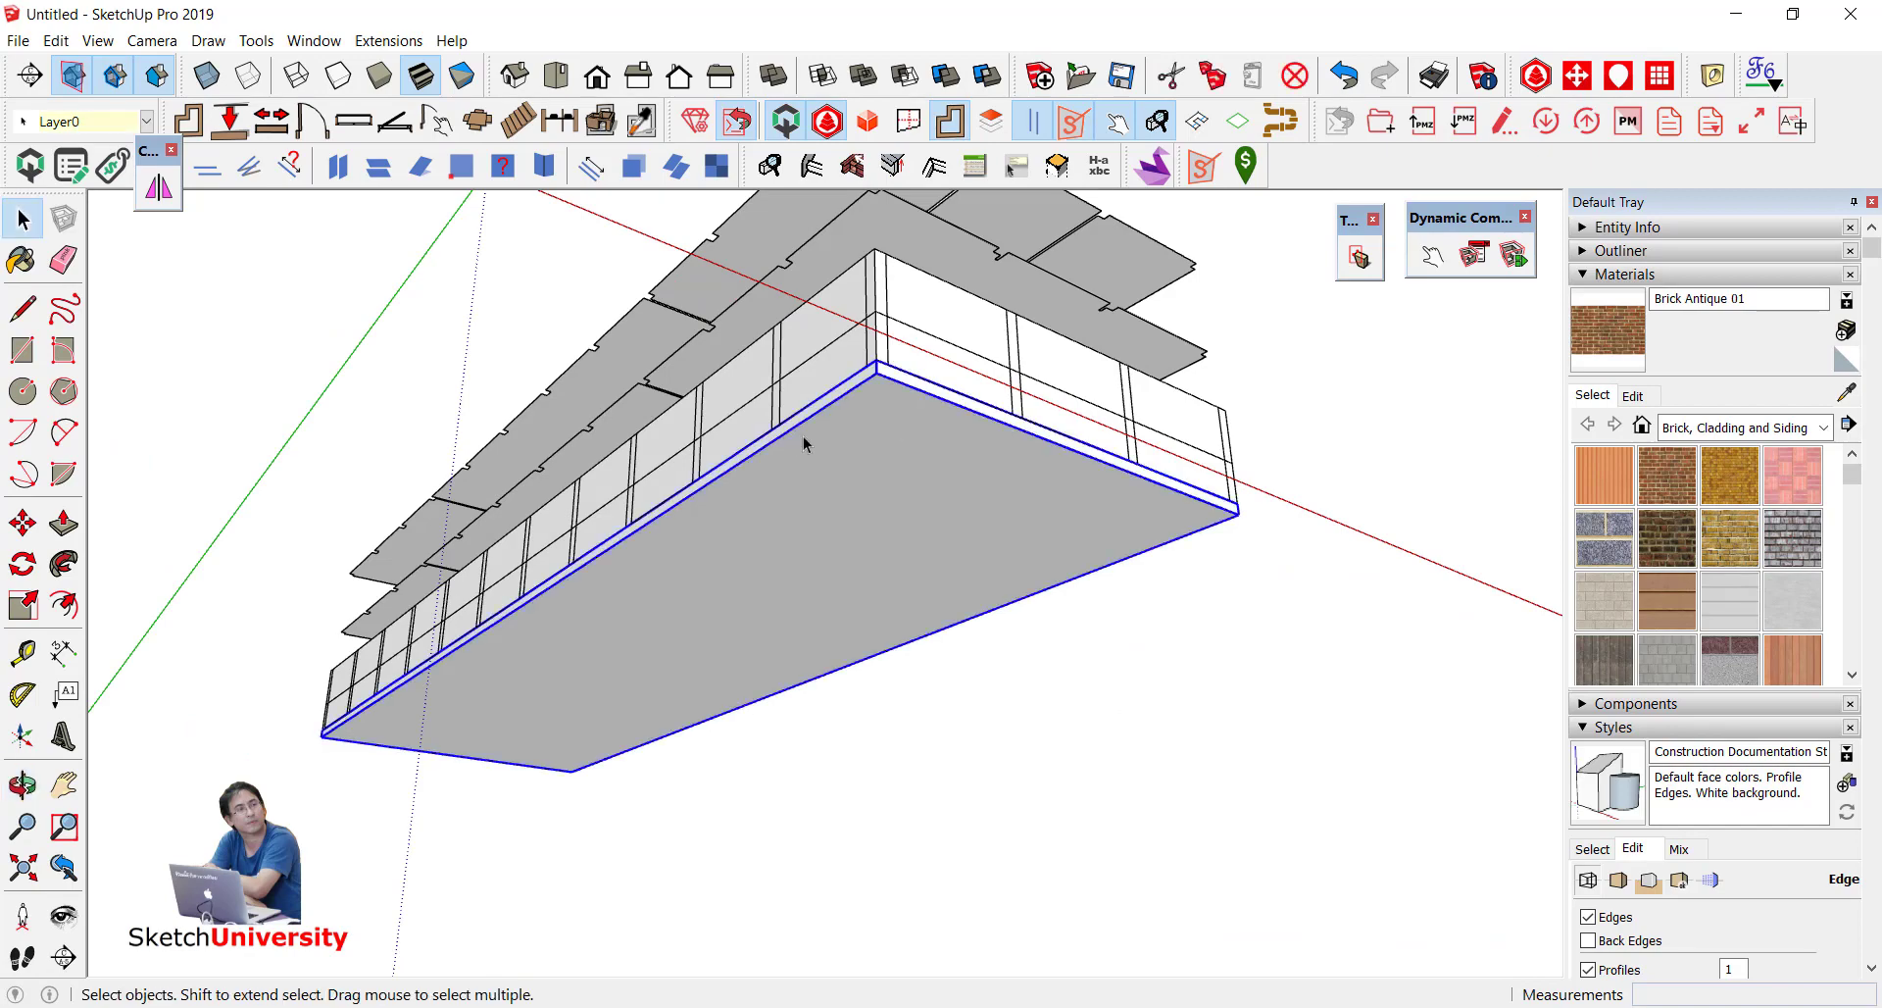
mouse_move(804, 444)
middle_mouse_down()
mouse_move(878, 672)
mouse_move(729, 555)
mouse_move(775, 607)
middle_mouse_up()
scroll(729, 554, "down", 3)
scroll(729, 555, "down", 2)
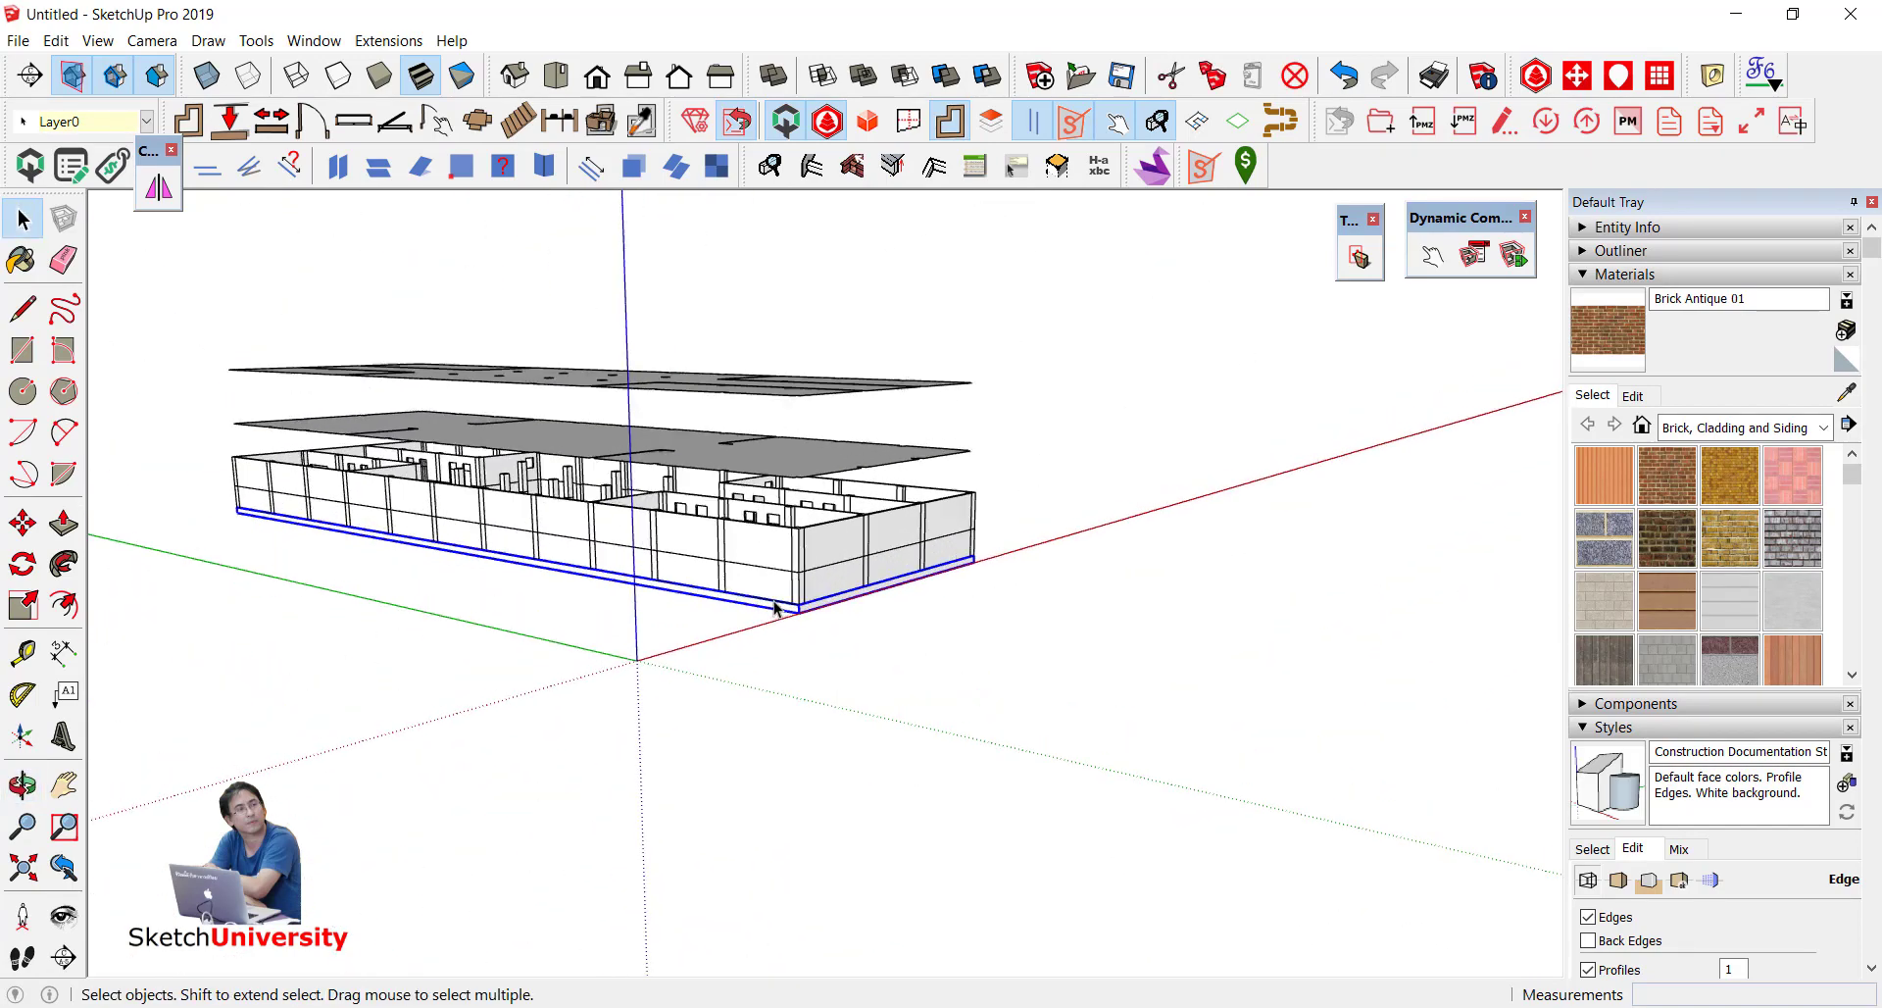
scroll(775, 608, "up", 2)
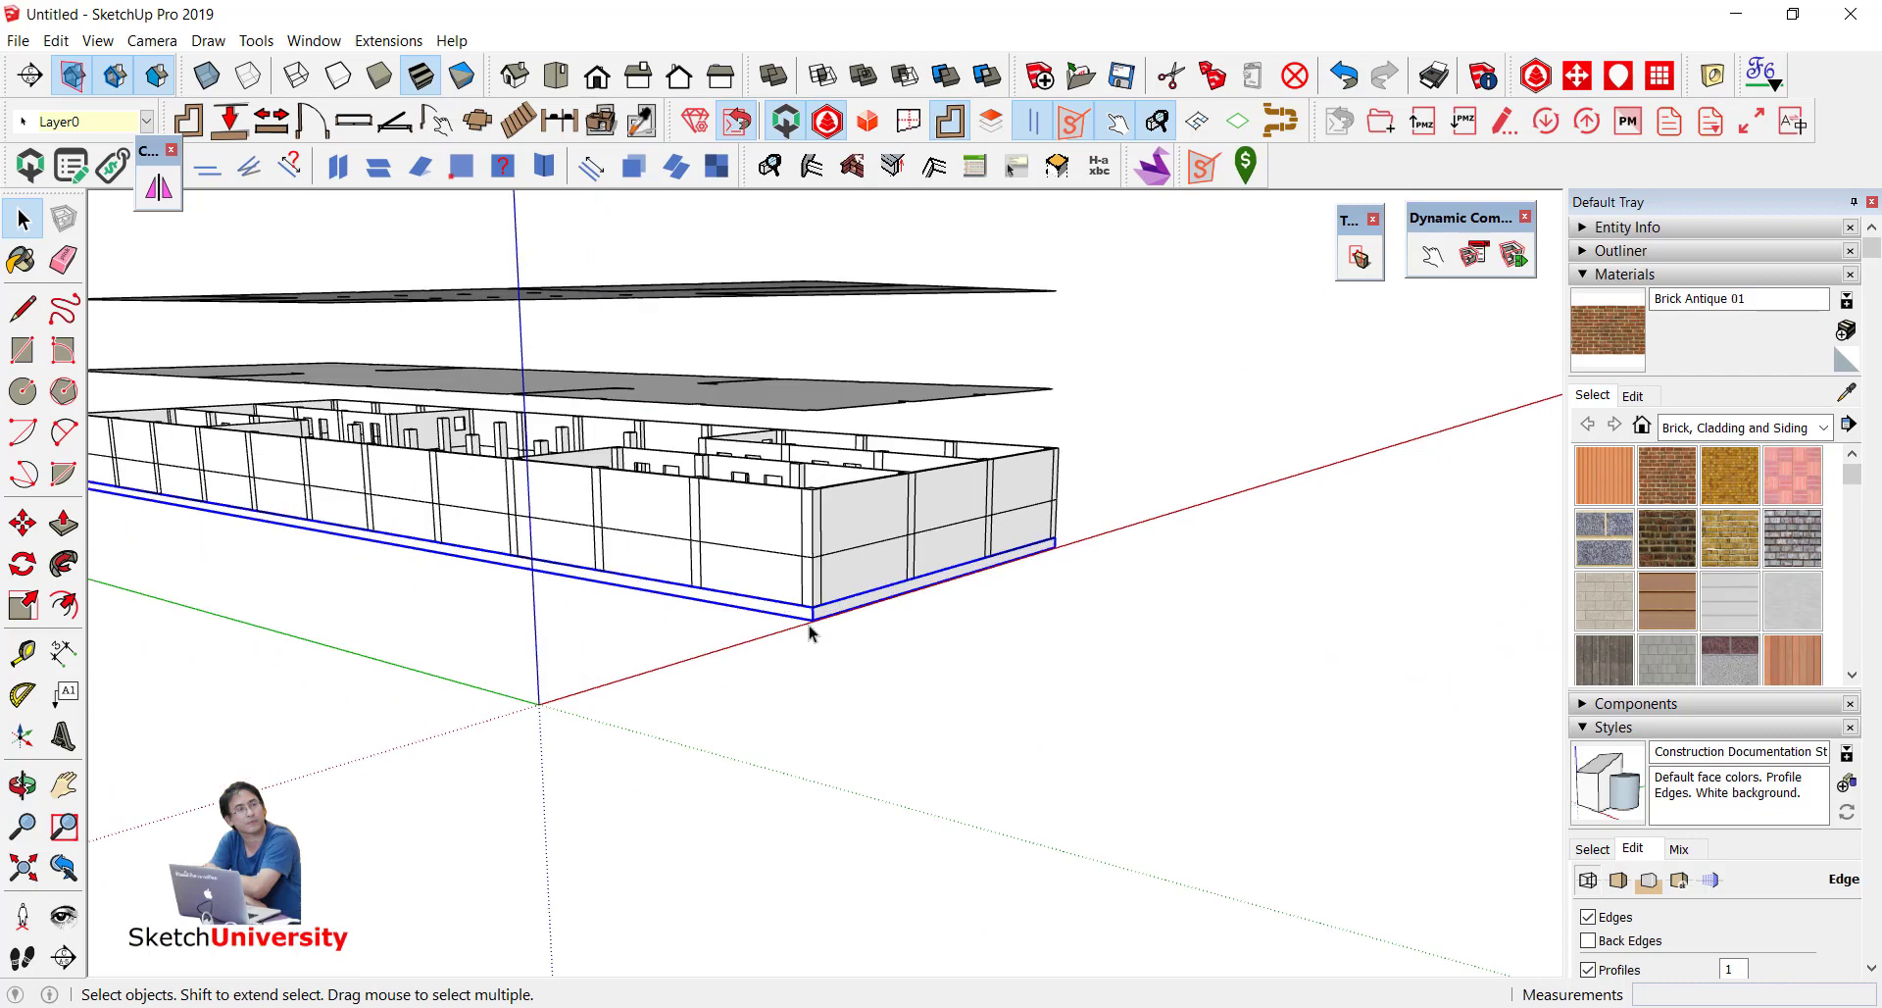
left_click(855, 552)
left_click(961, 536)
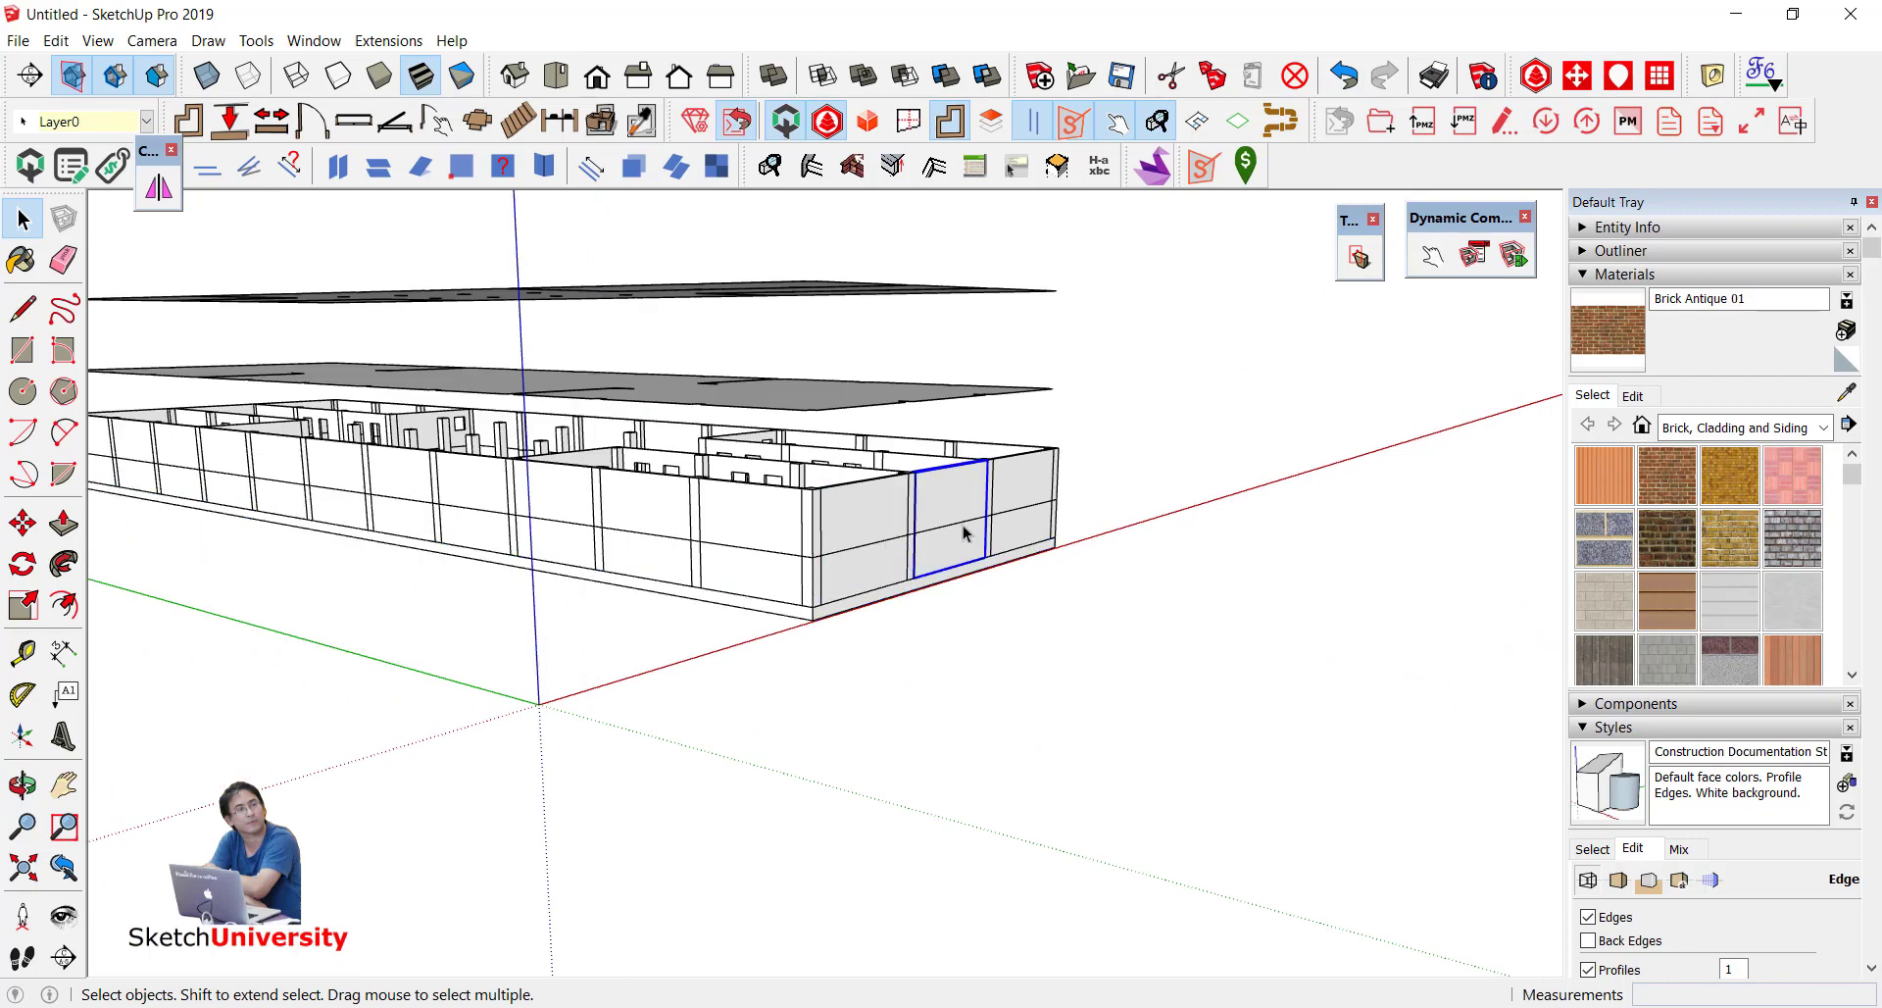
scroll(1009, 498, "up", 3)
mouse_move(966, 491)
middle_mouse_down()
mouse_move(615, 444)
mouse_move(366, 483)
middle_mouse_up()
left_click(891, 510)
mouse_move(892, 510)
middle_mouse_down()
mouse_move(835, 568)
mouse_move(957, 513)
mouse_move(957, 533)
middle_mouse_up()
Step: Move the floor plan up the blue axis to rest above the slabs
key("m")
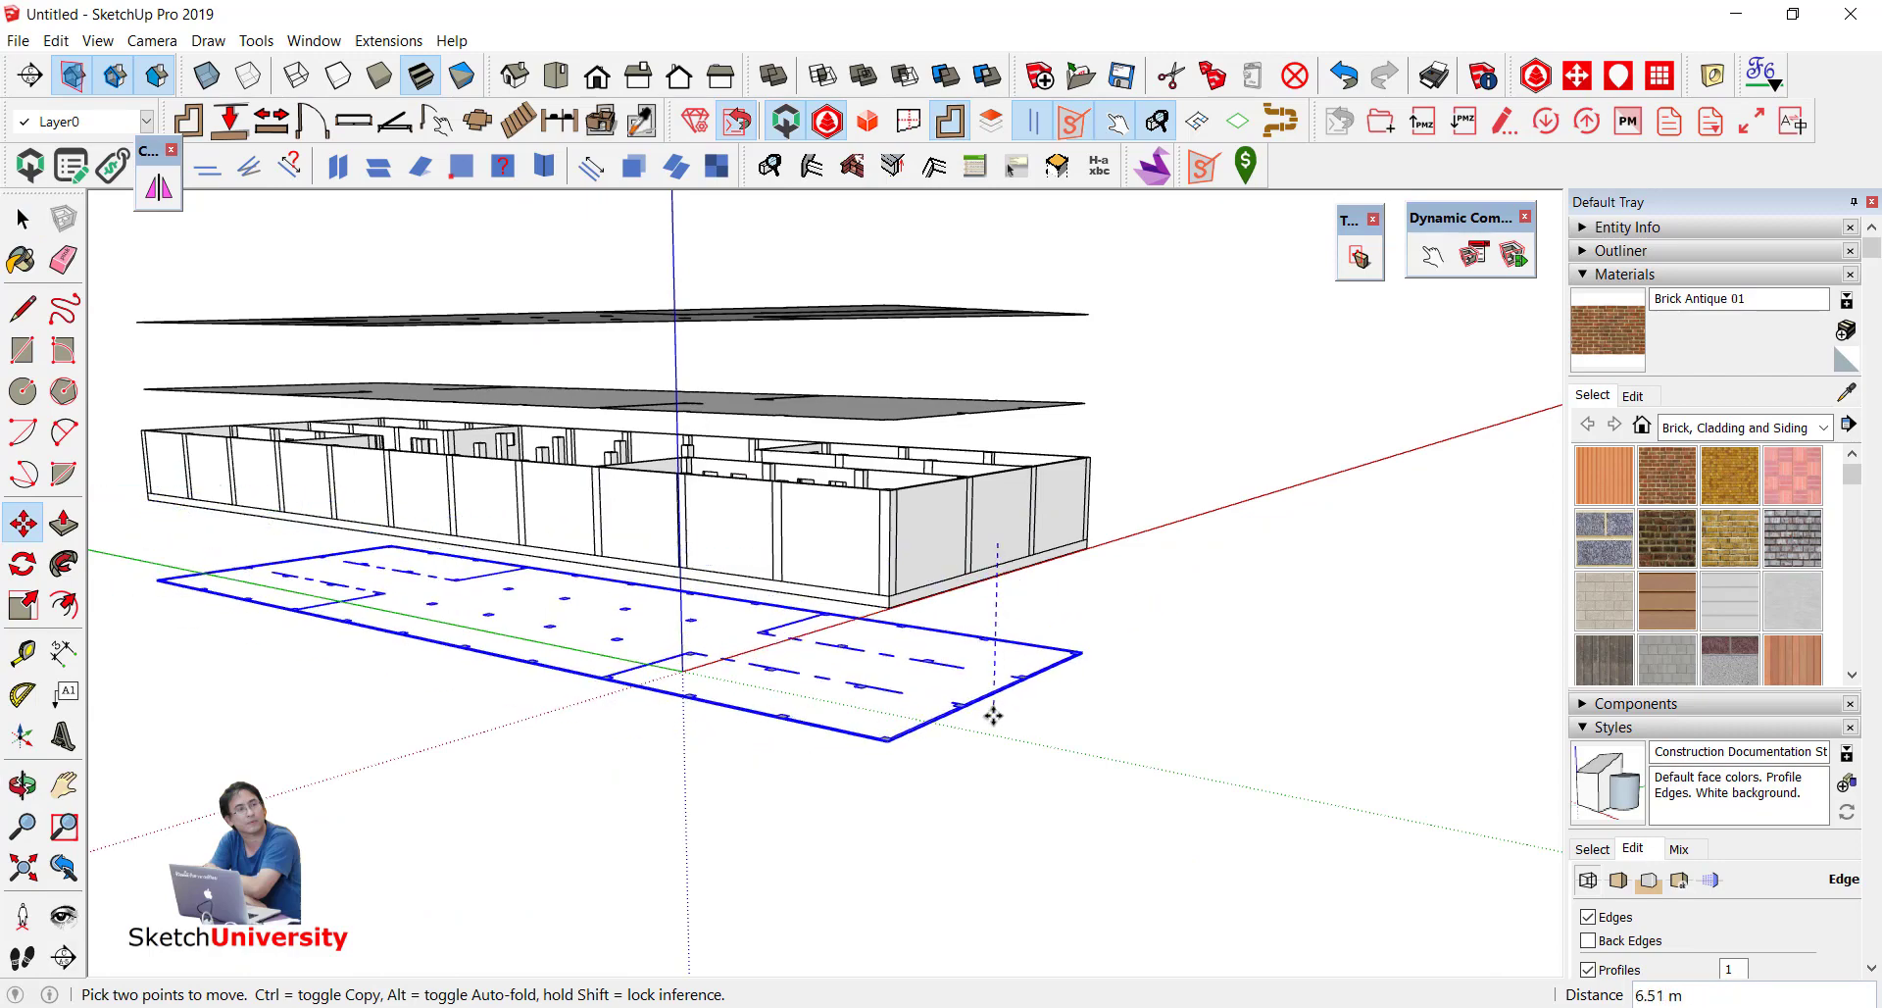
left_click(1004, 397)
key("space")
mouse_move(937, 344)
middle_mouse_down()
mouse_move(898, 610)
mouse_move(966, 652)
middle_mouse_up()
scroll(980, 632, "up", 5)
scroll(995, 593, "up", 3)
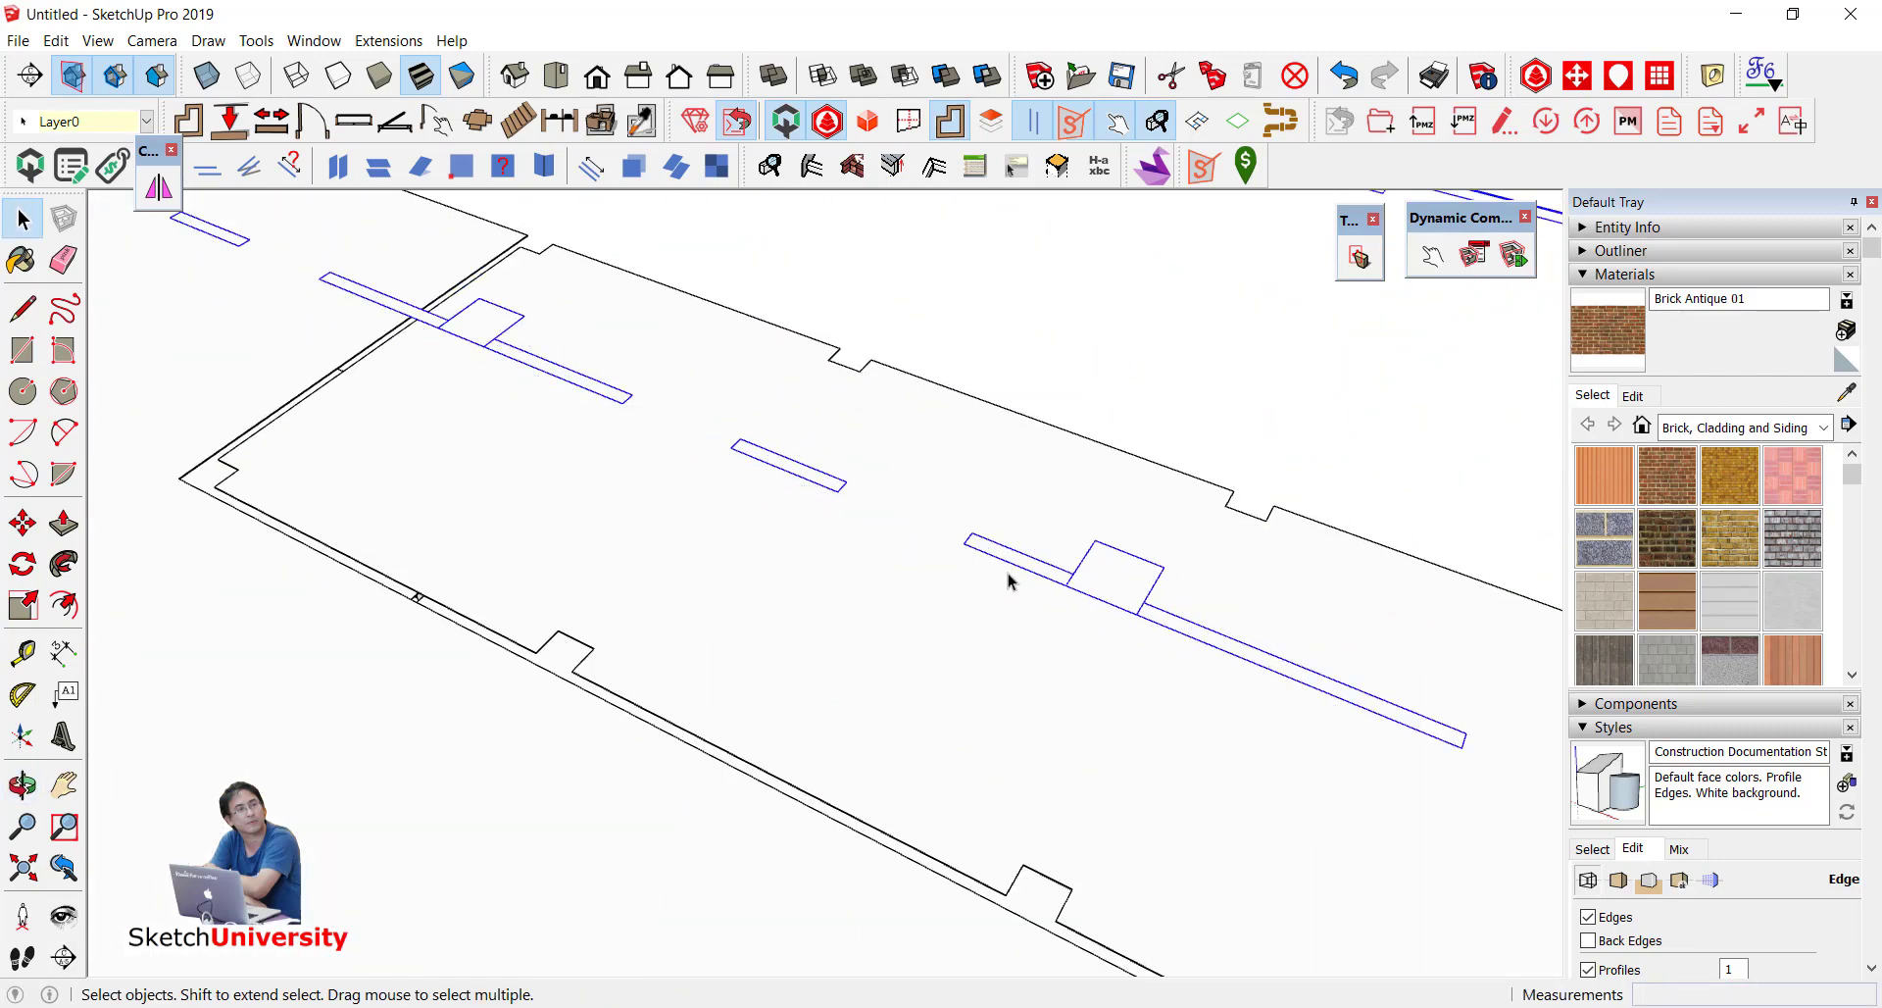
scroll(1078, 443, "down", 5)
middle_click_drag(996, 399, 1029, 356)
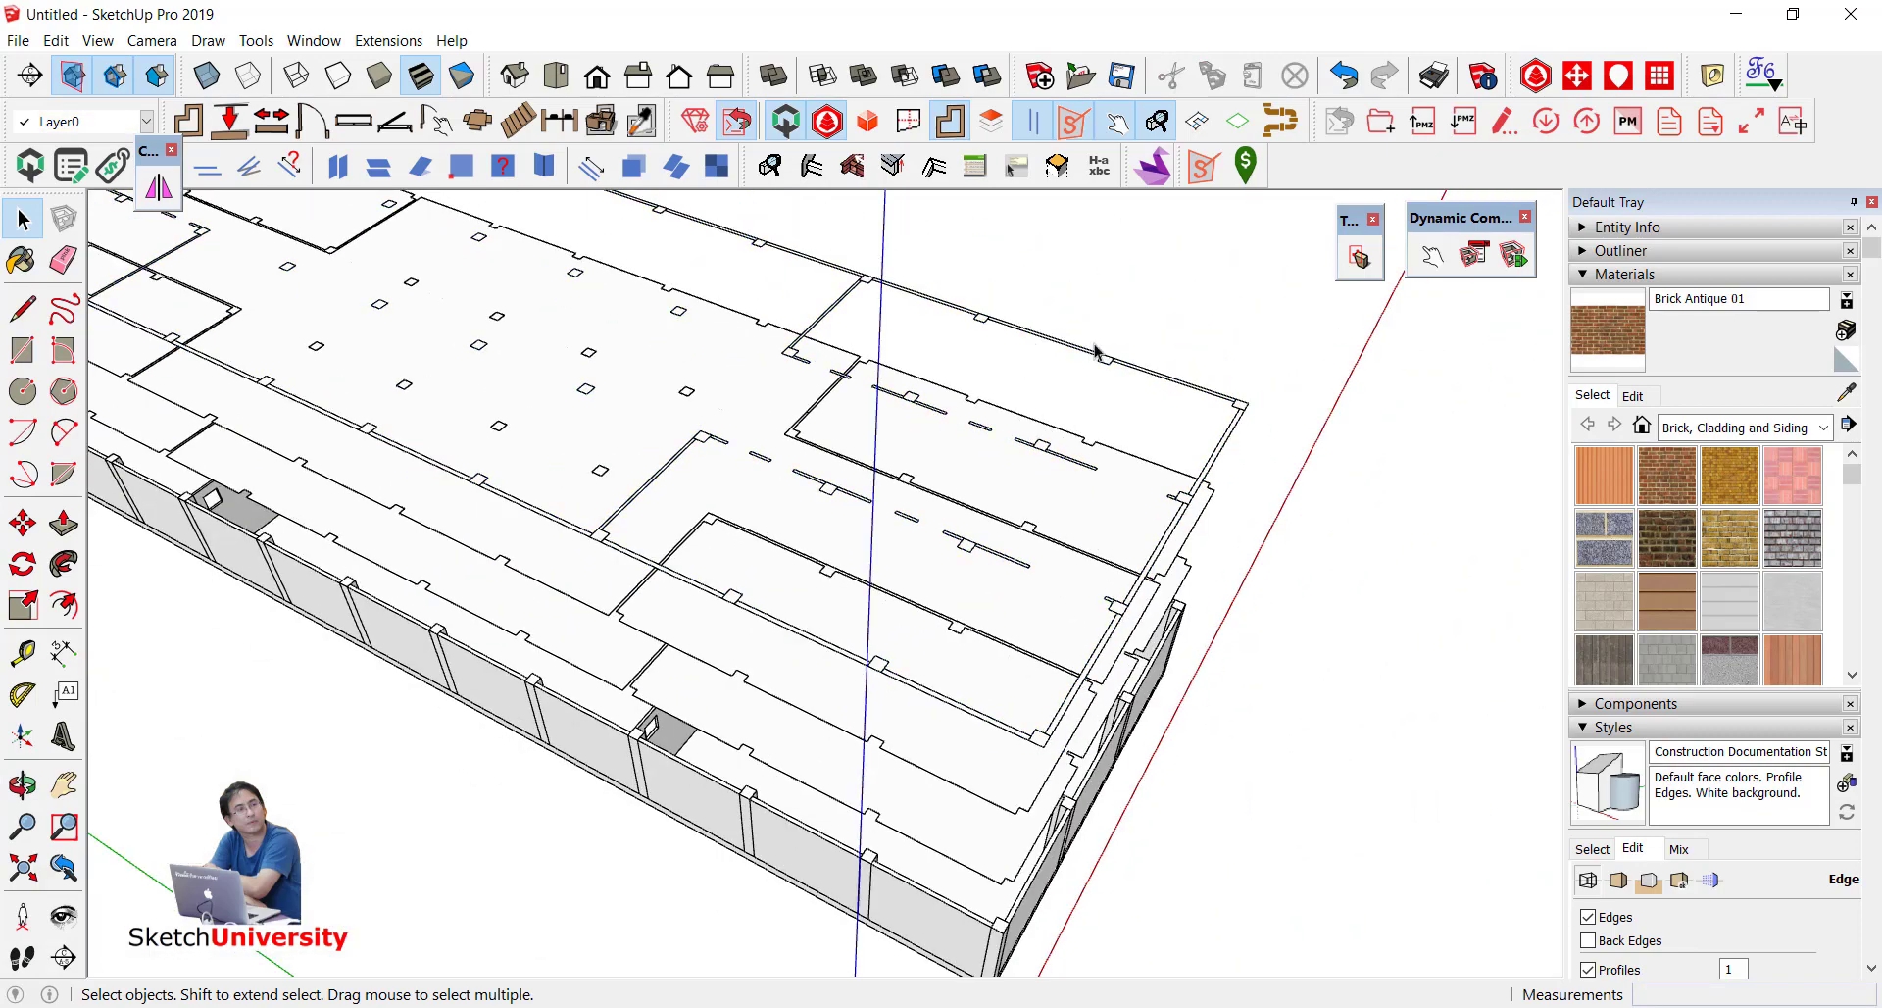
scroll(1137, 362, "up", 4)
scroll(1284, 406, "up", 2)
scroll(1303, 419, "up", 1)
Step: Select the long thin wall strip along the plan's edge
left_click(1304, 419)
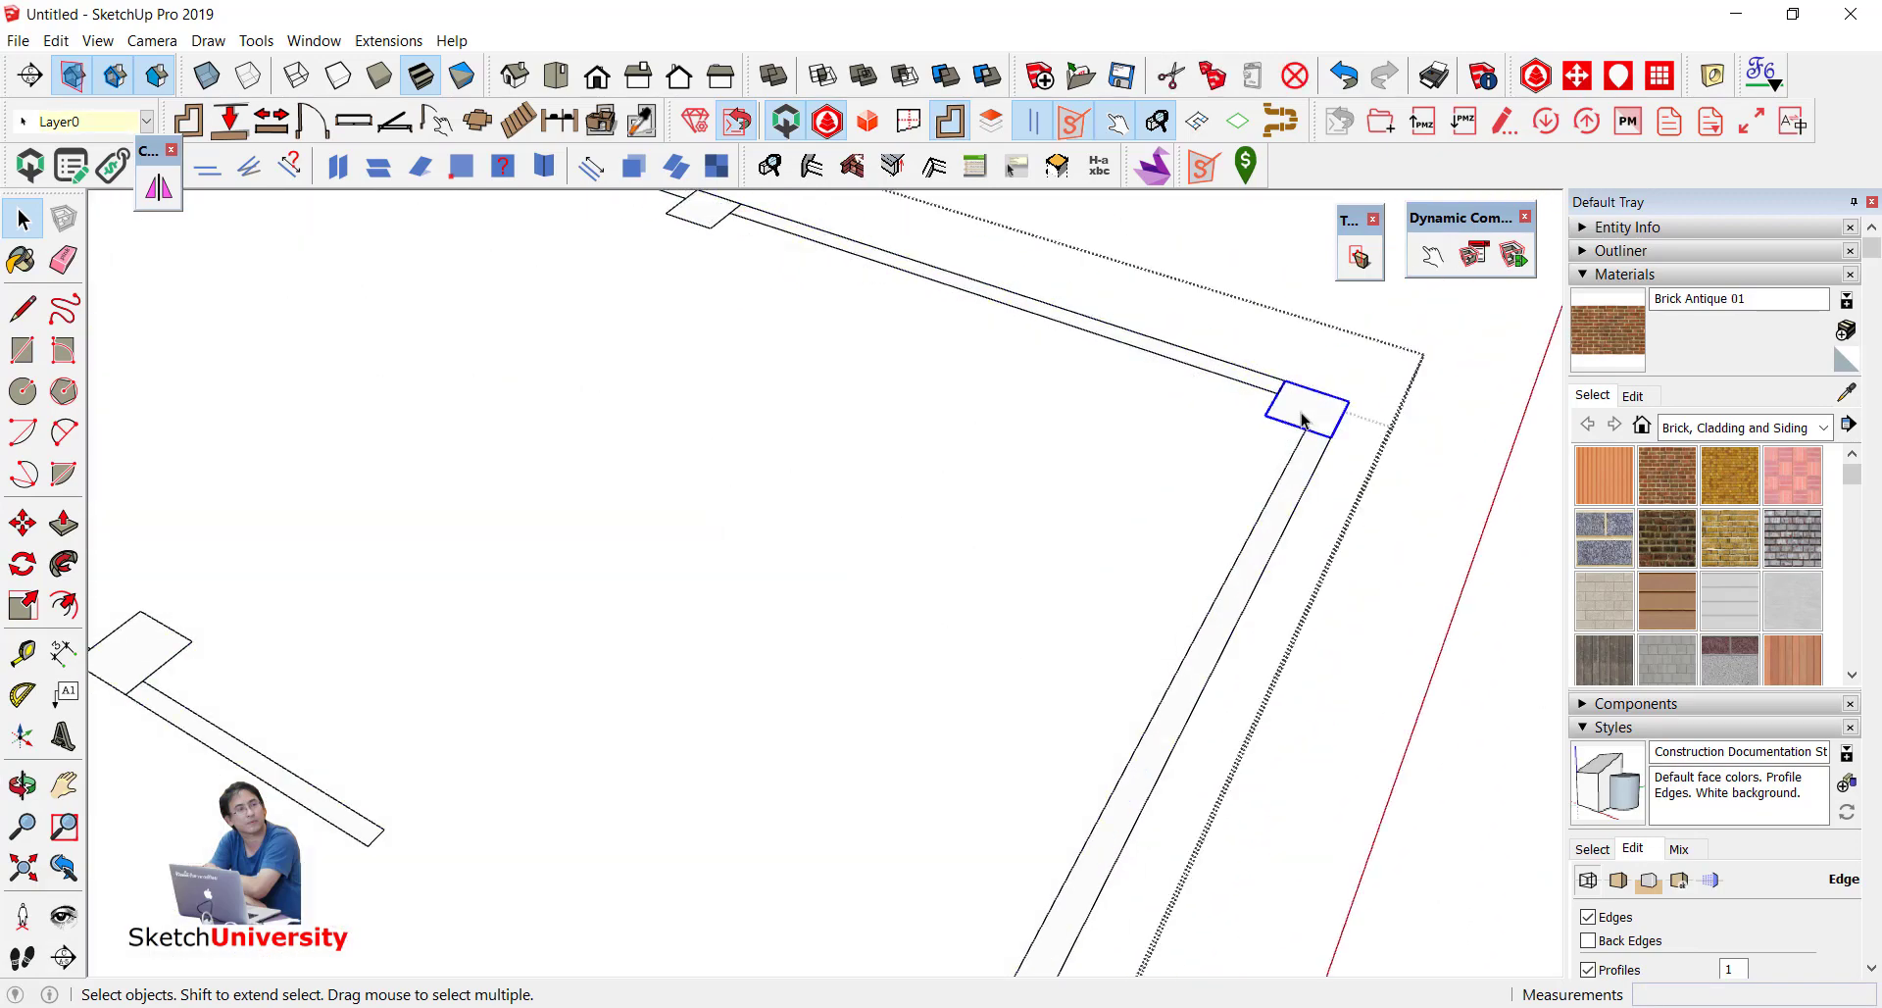
middle_click_drag(1248, 382, 1243, 384)
scroll(1243, 379, "up", 3)
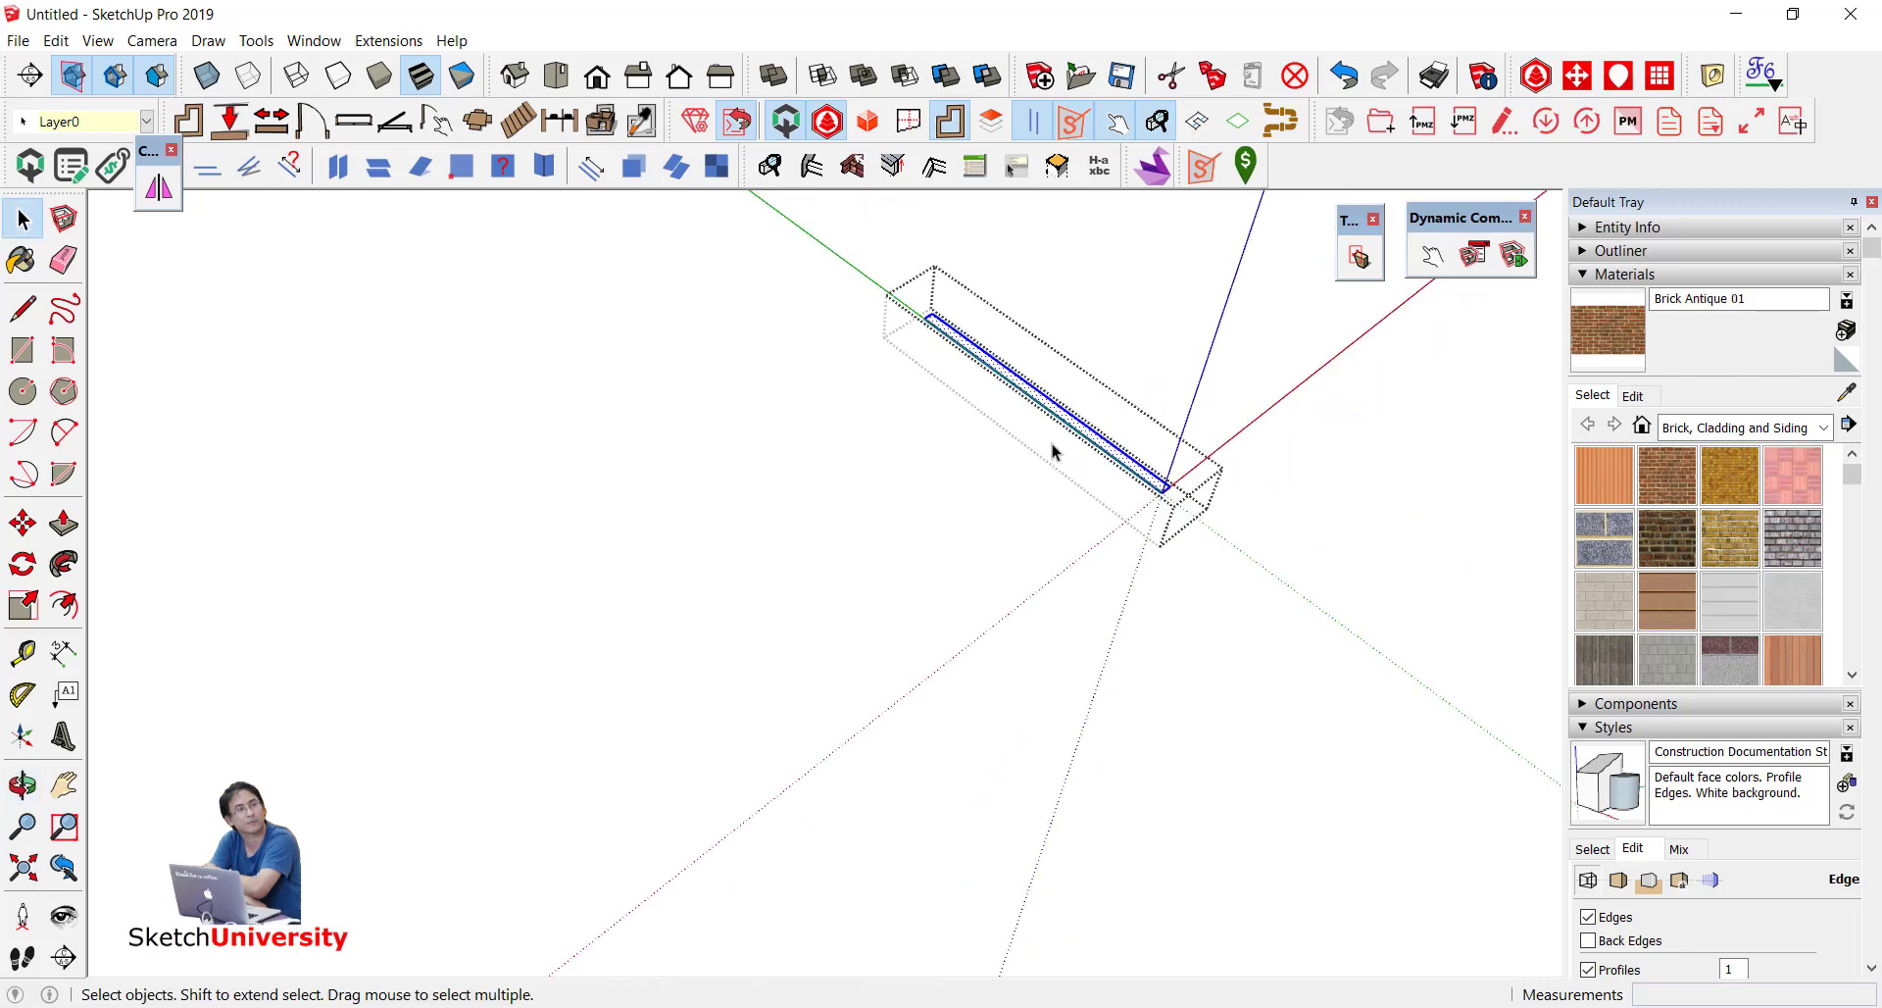
scroll(1167, 461, "up", 4)
scroll(1140, 502, "up", 3)
scroll(1140, 490, "down", 2)
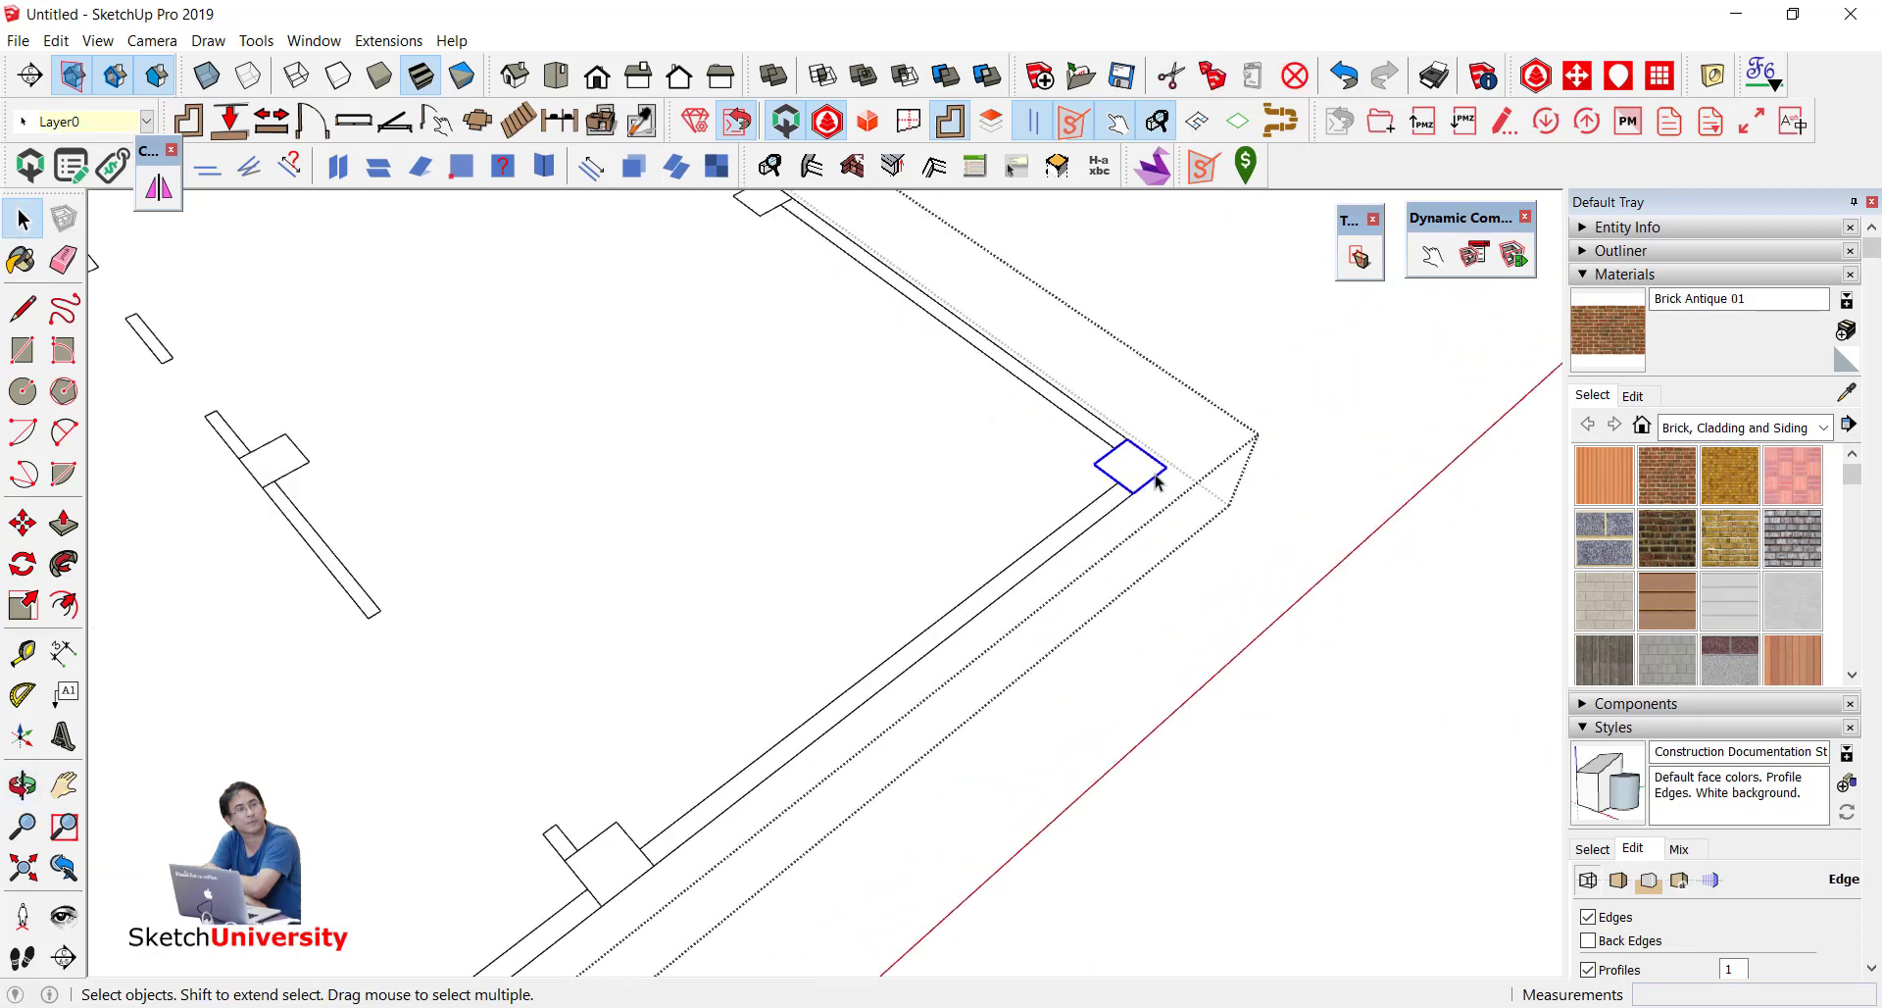
scroll(1096, 508, "down", 2)
left_click(1094, 510)
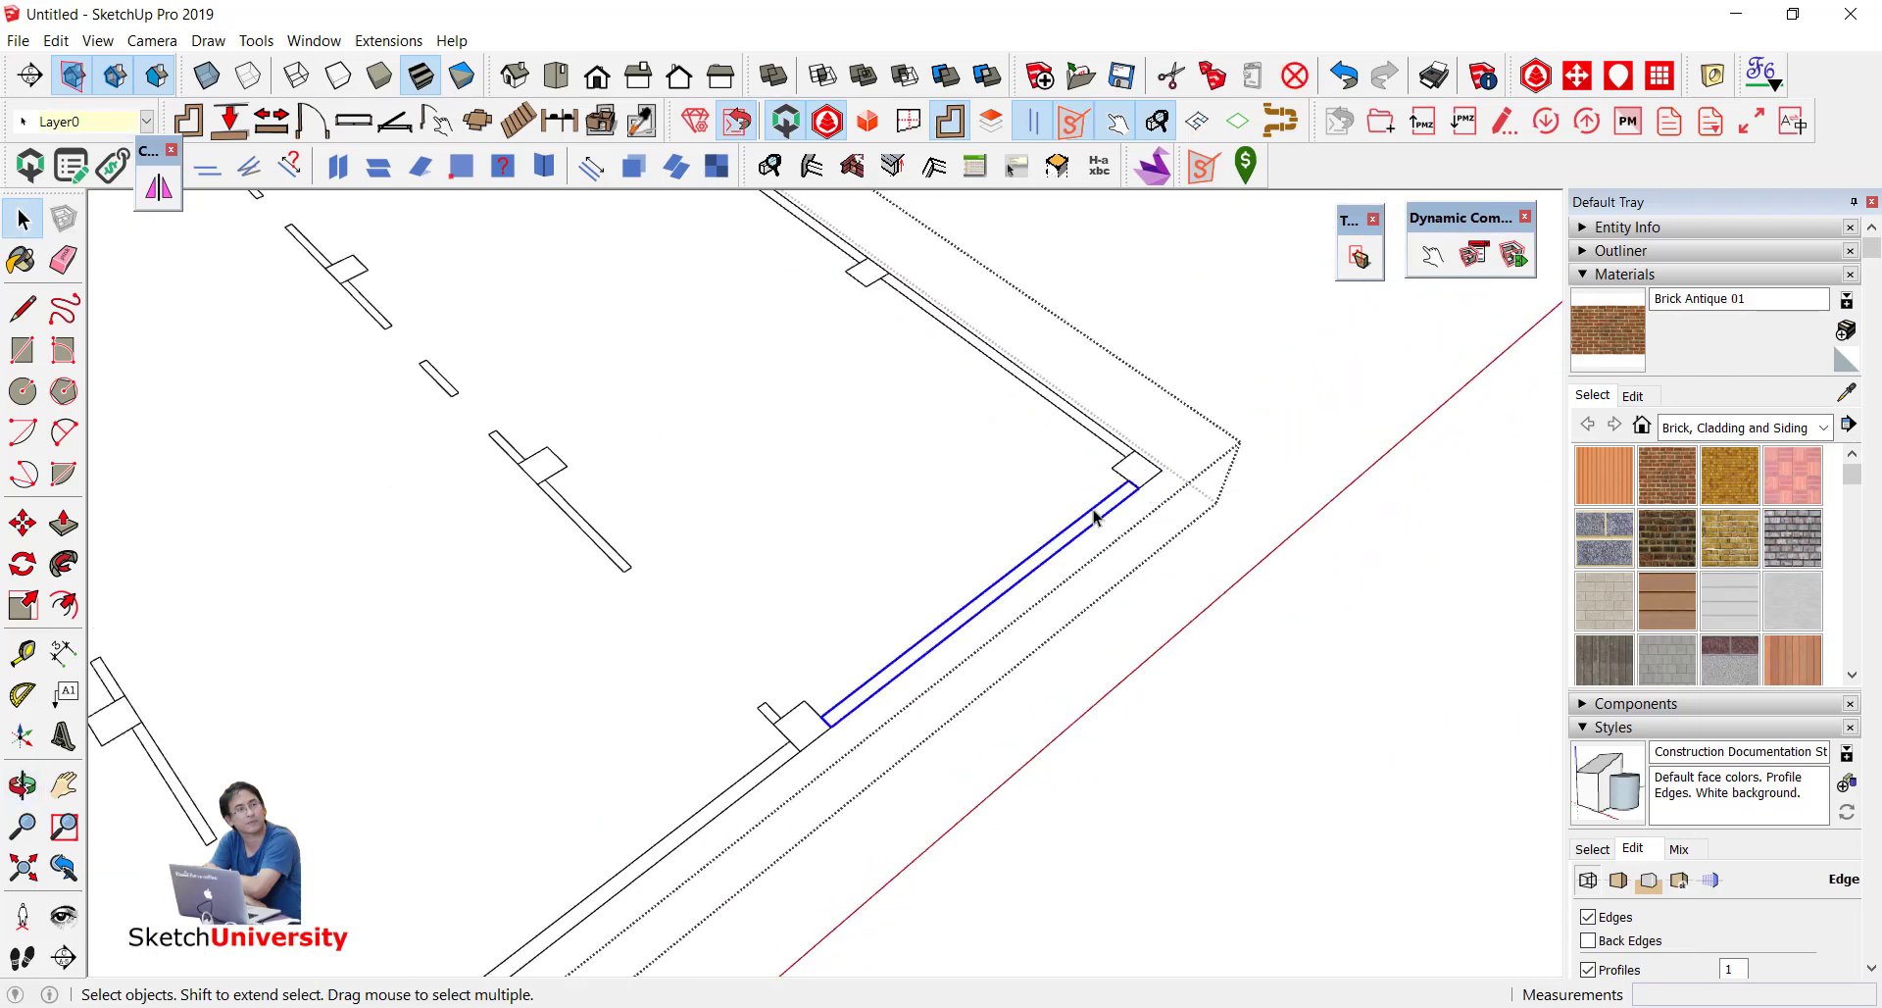
Step: Switch to Paint Bucket and show the Patterns material collection
key("b")
left_click(1735, 428)
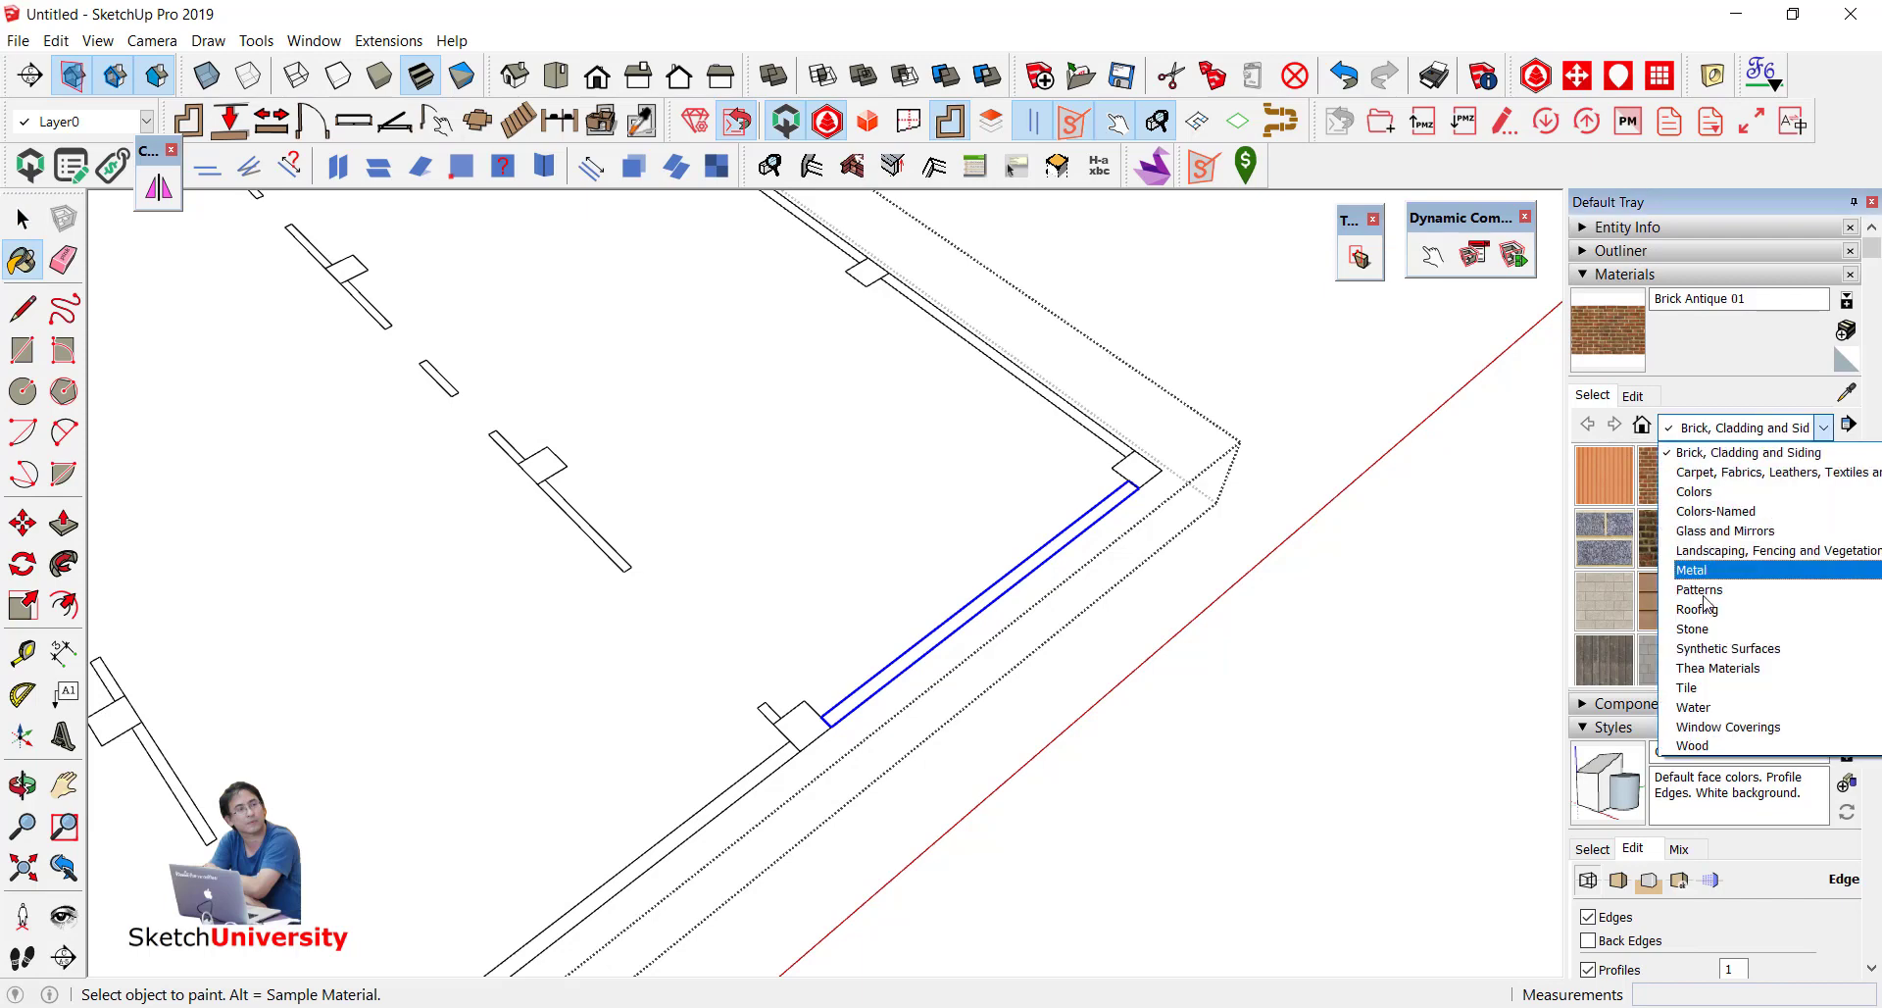
left_click(1706, 590)
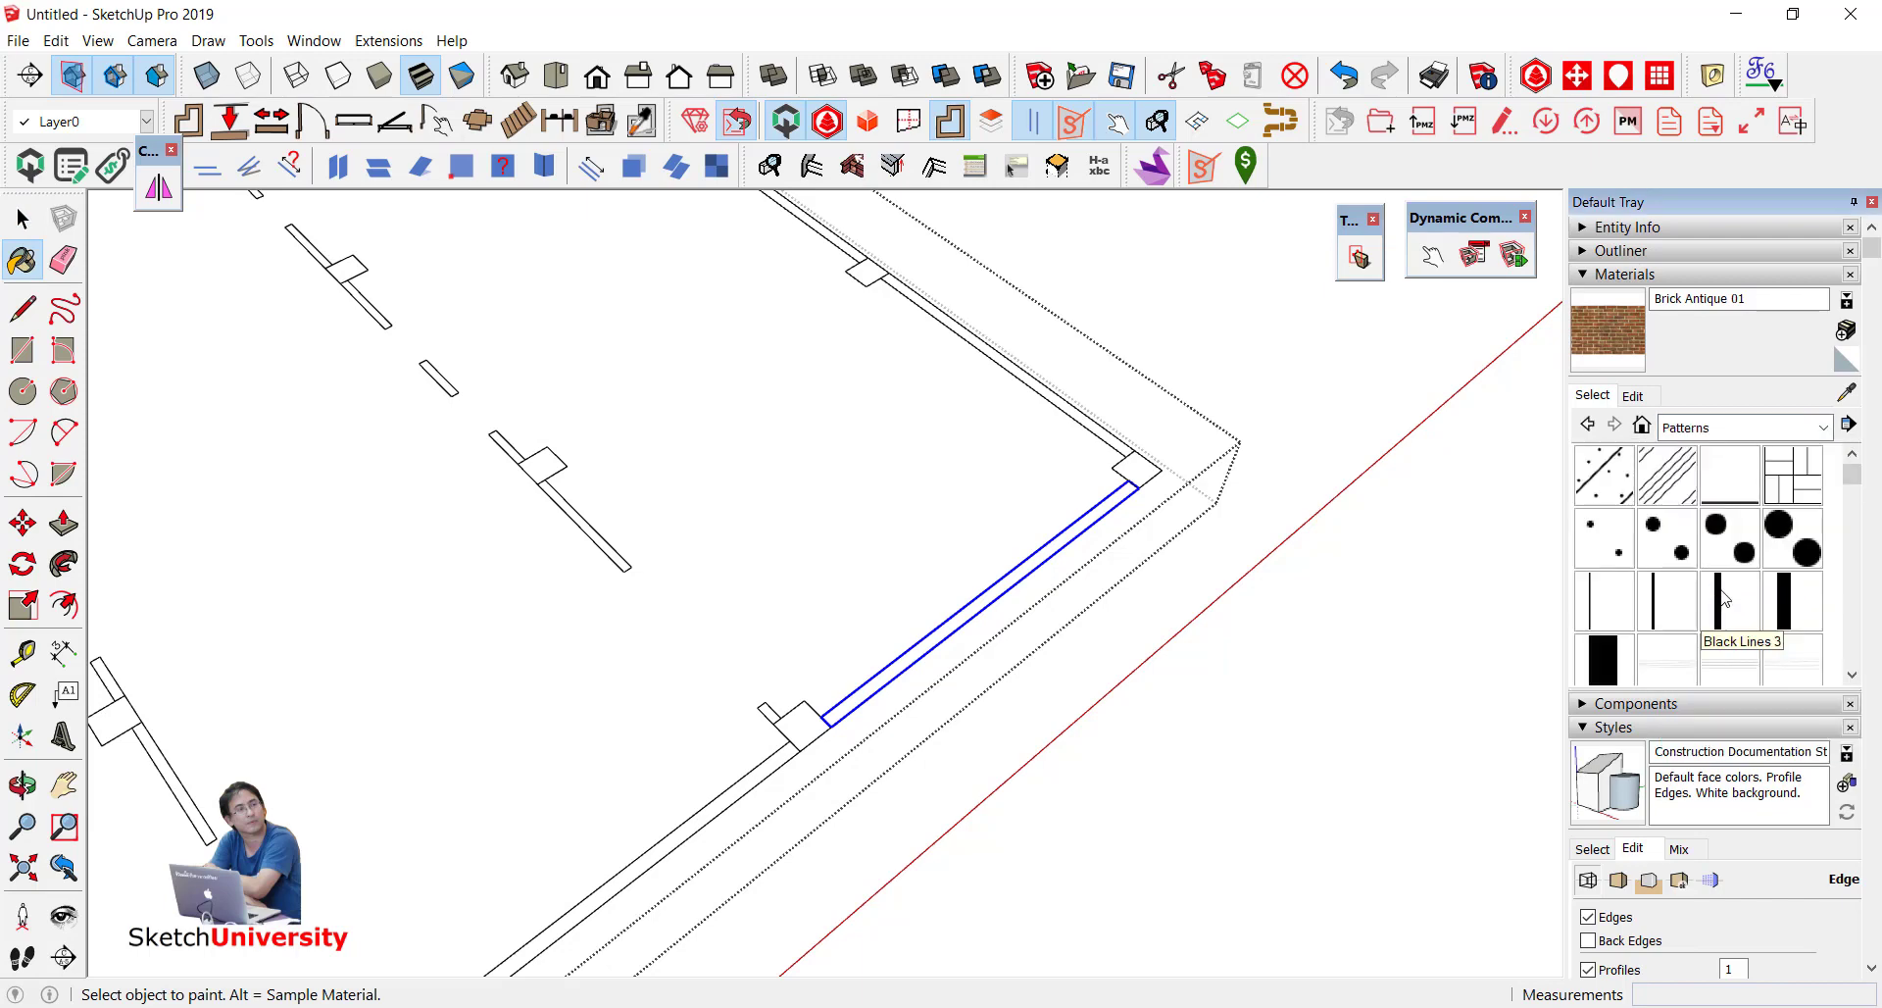
scroll(1722, 588, "down", 2)
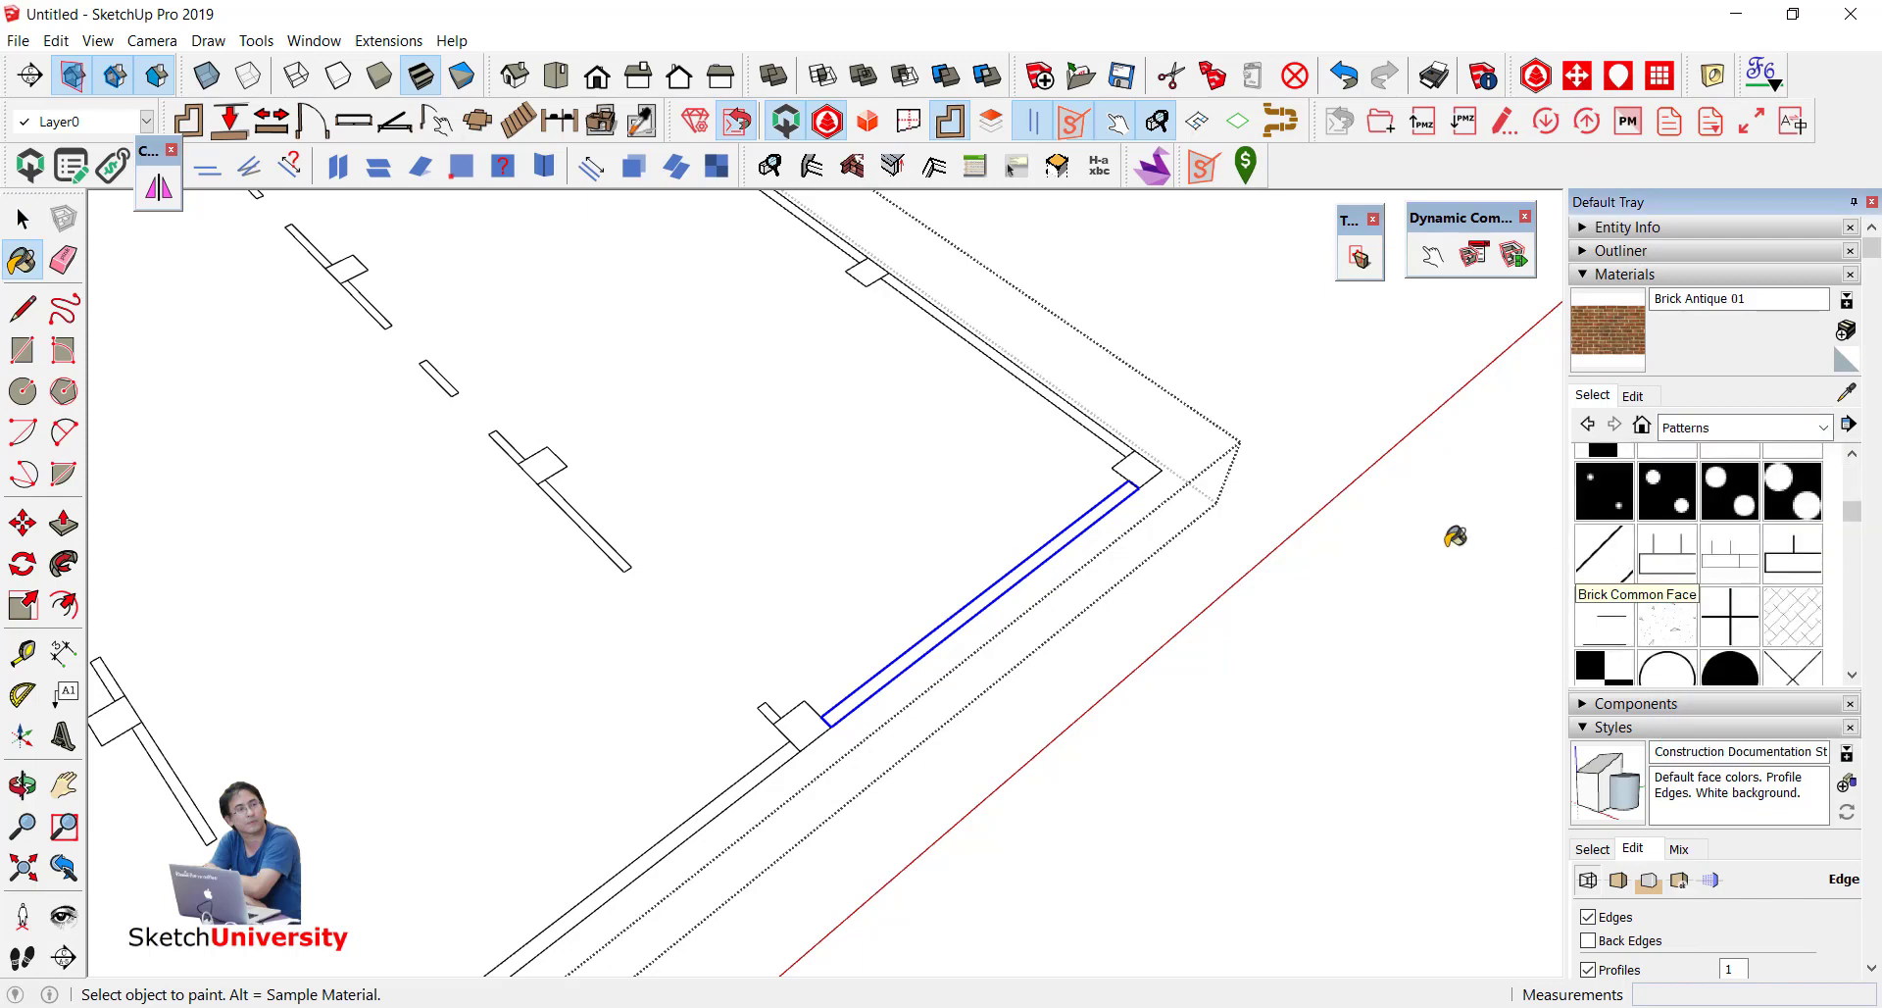
scroll(1092, 524, "up", 2)
Step: Paint two wall strips with the Brick Common Face hatch
left_click(1080, 495)
scroll(1374, 580, "down", 1)
scroll(683, 812, "up", 3)
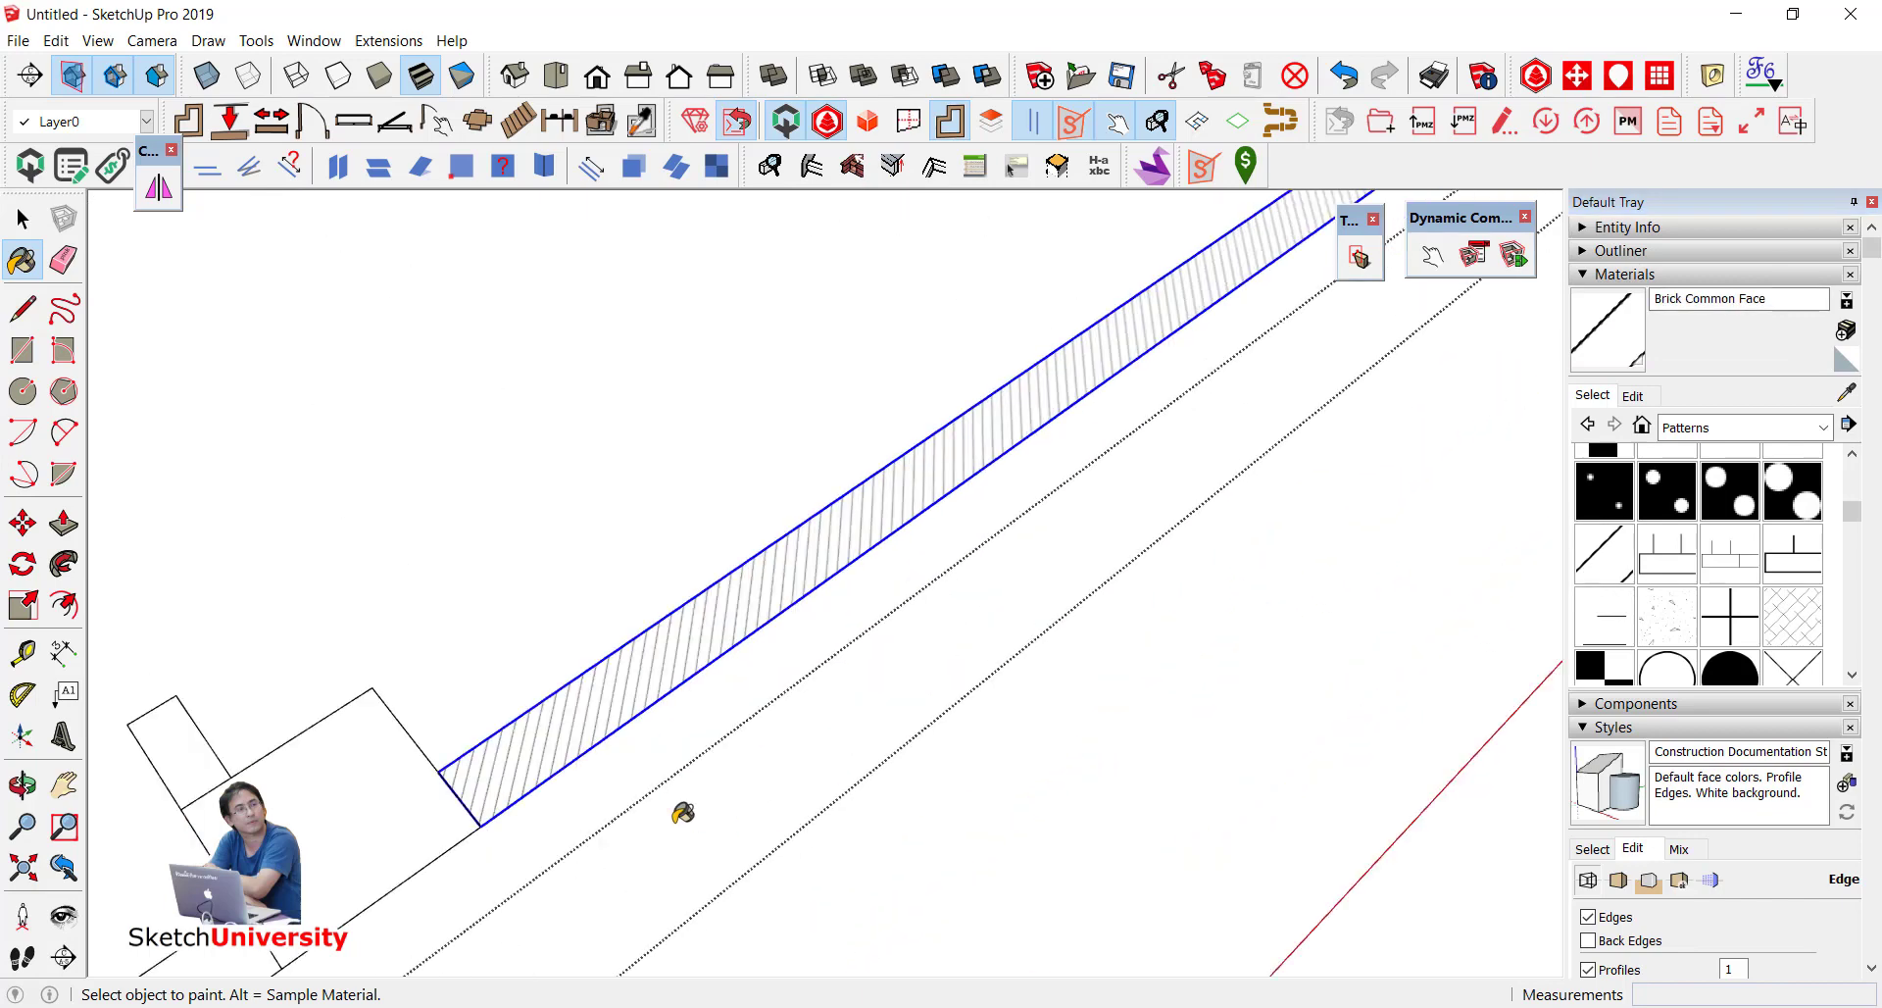
middle_click_drag(683, 812, 1207, 638)
left_click(1124, 632)
scroll(1323, 588, "down", 5)
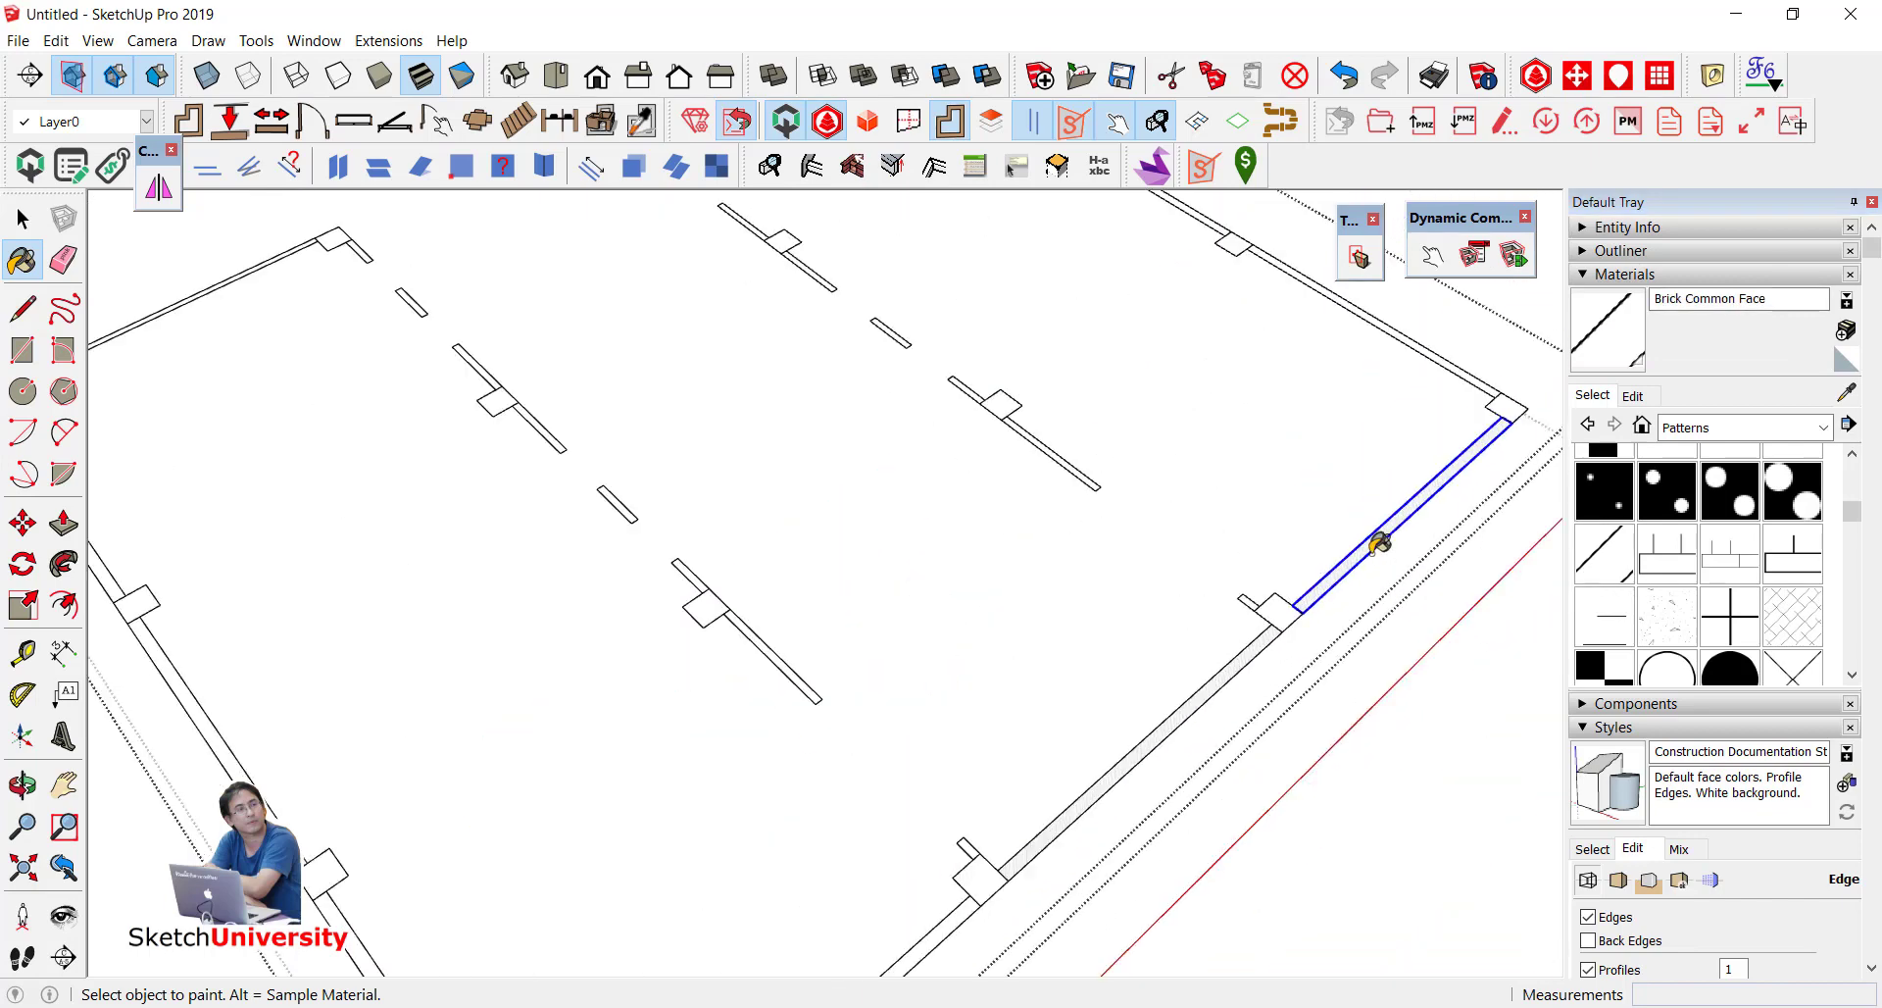
scroll(1259, 656, "down", 1)
scroll(1460, 382, "up", 1)
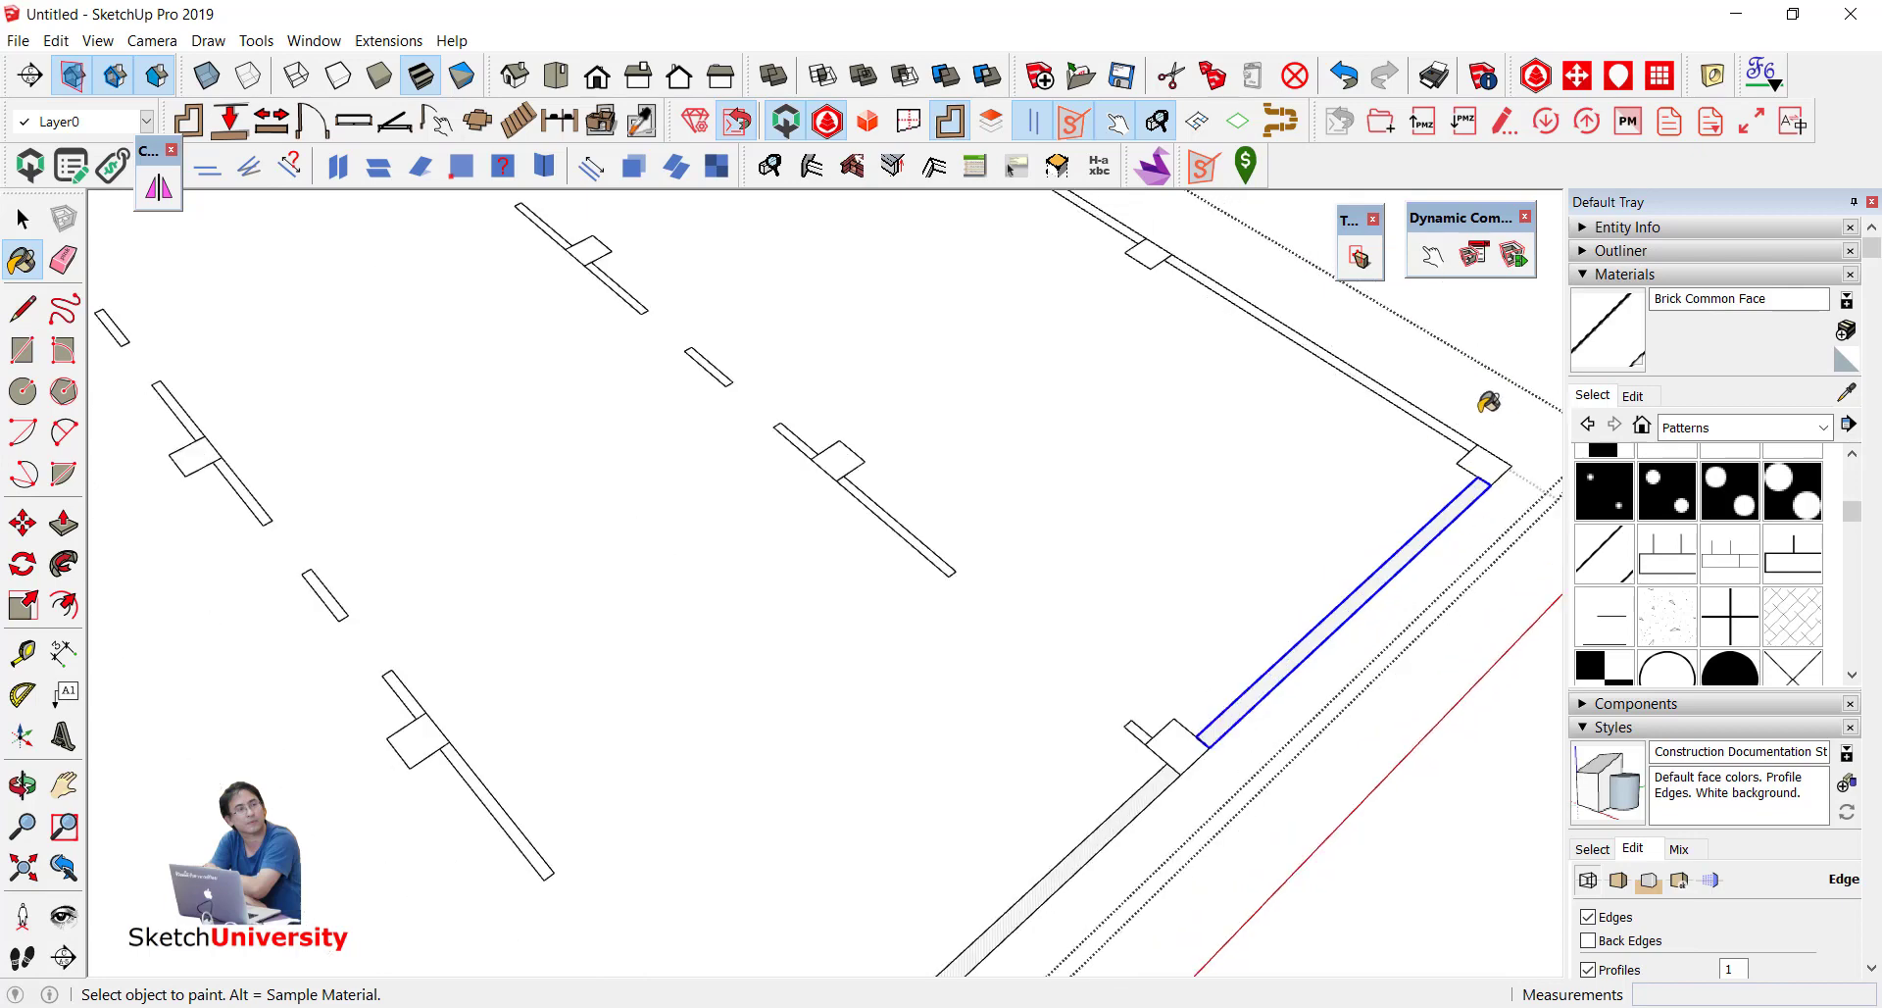
scroll(1441, 436, "up", 1)
scroll(1372, 510, "down", 1)
scroll(1274, 441, "up", 3)
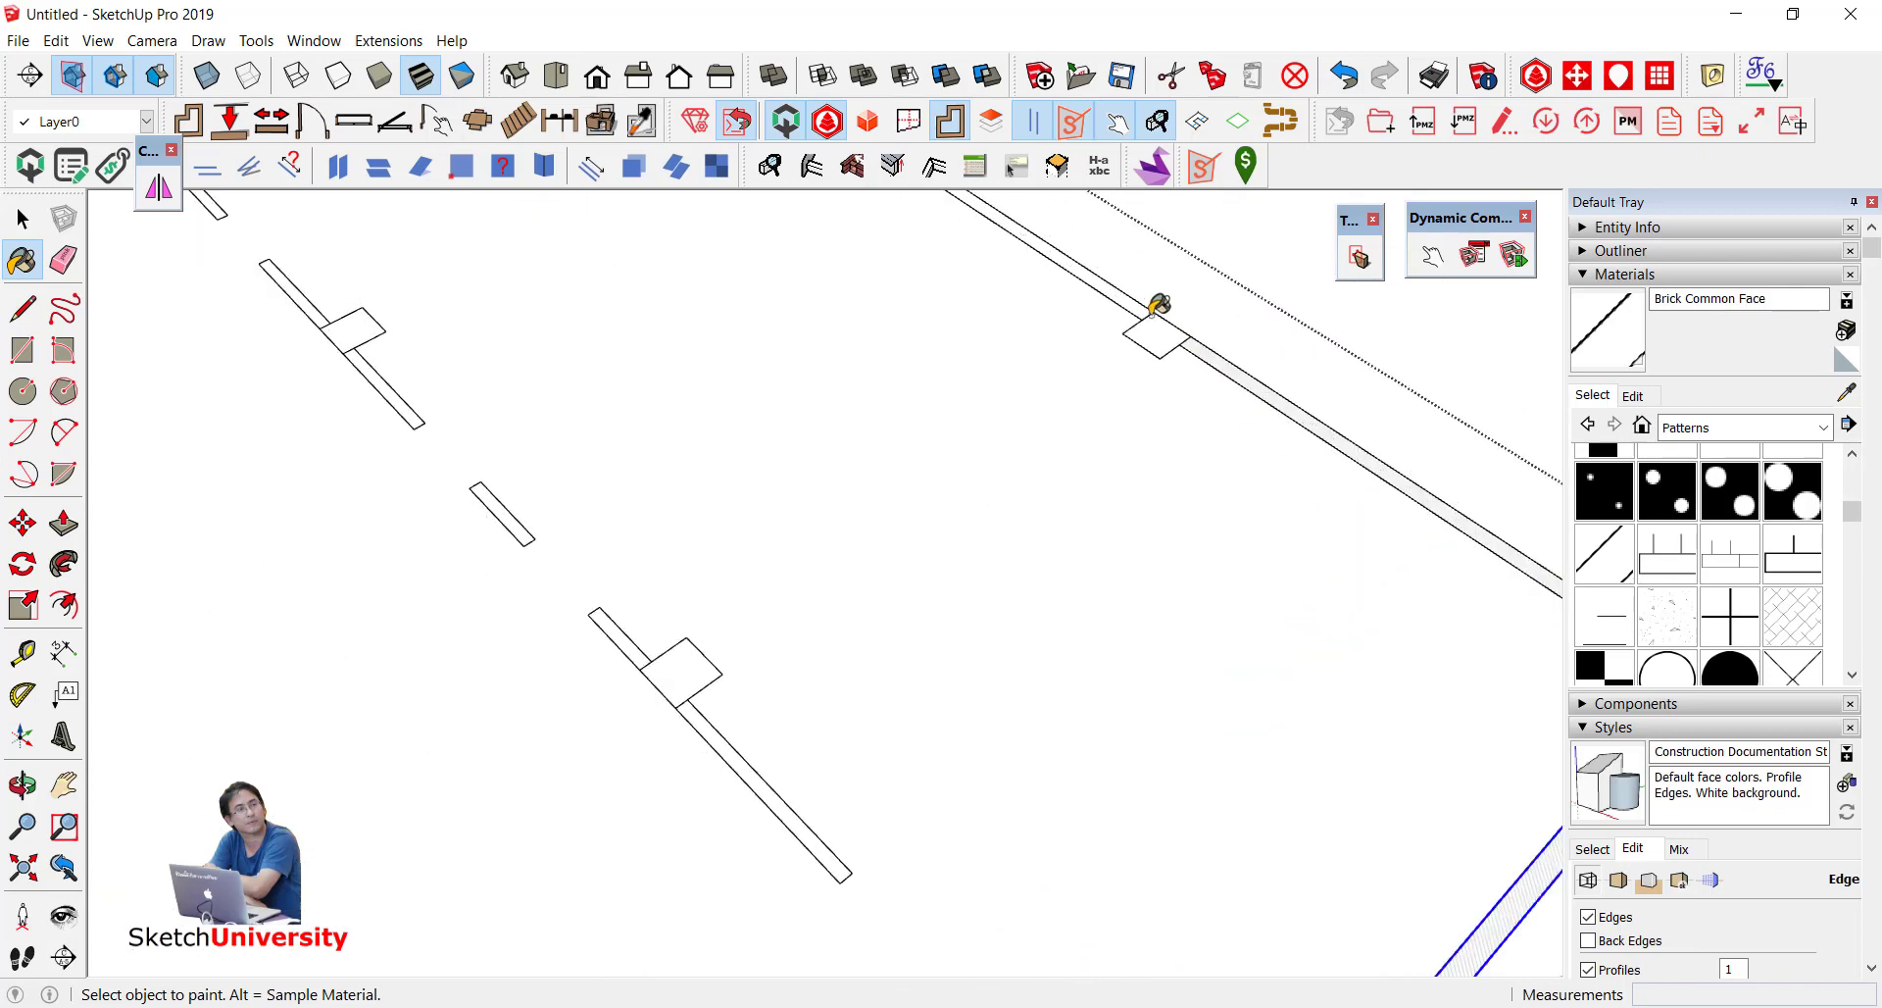
scroll(1029, 294, "down", 3)
key("space")
Step: Paint the square column face with Cast-in-place Concrete
scroll(1319, 432, "up", 1)
scroll(1273, 453, "up", 2)
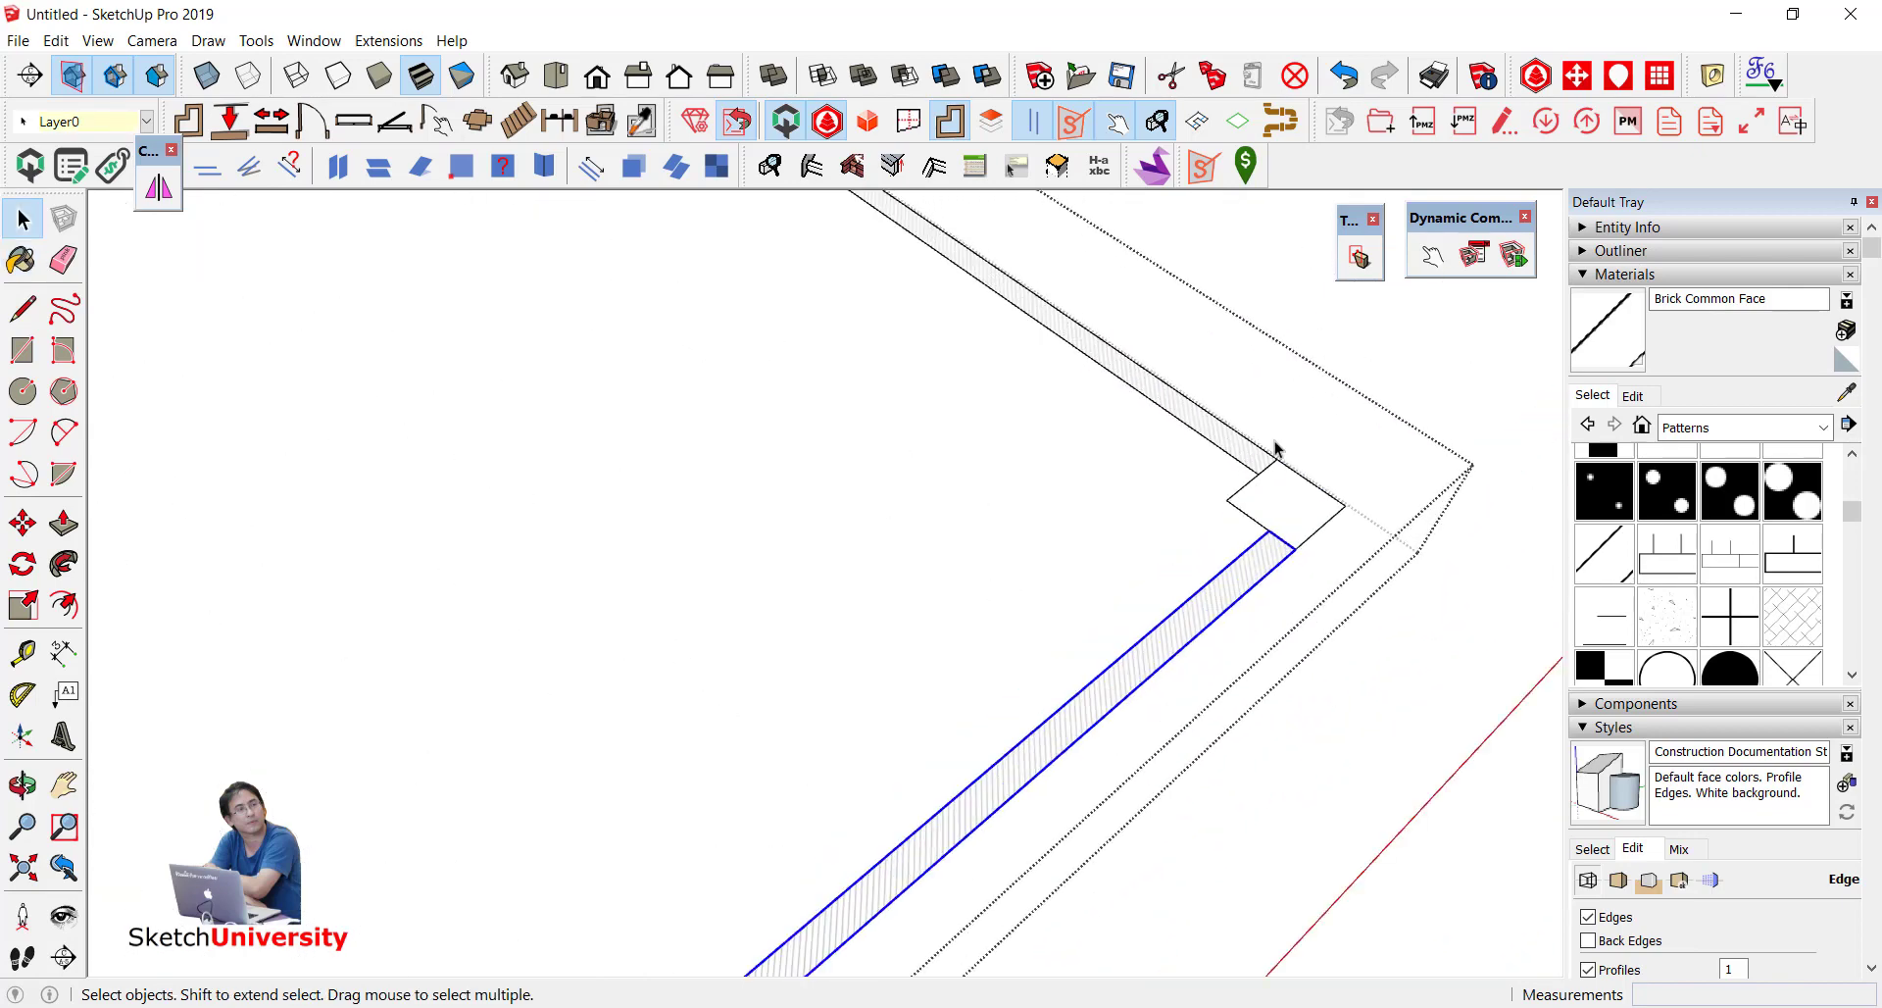
scroll(1273, 454, "up", 3)
left_click(1656, 627)
left_click(1332, 706)
scroll(1372, 544, "down", 3)
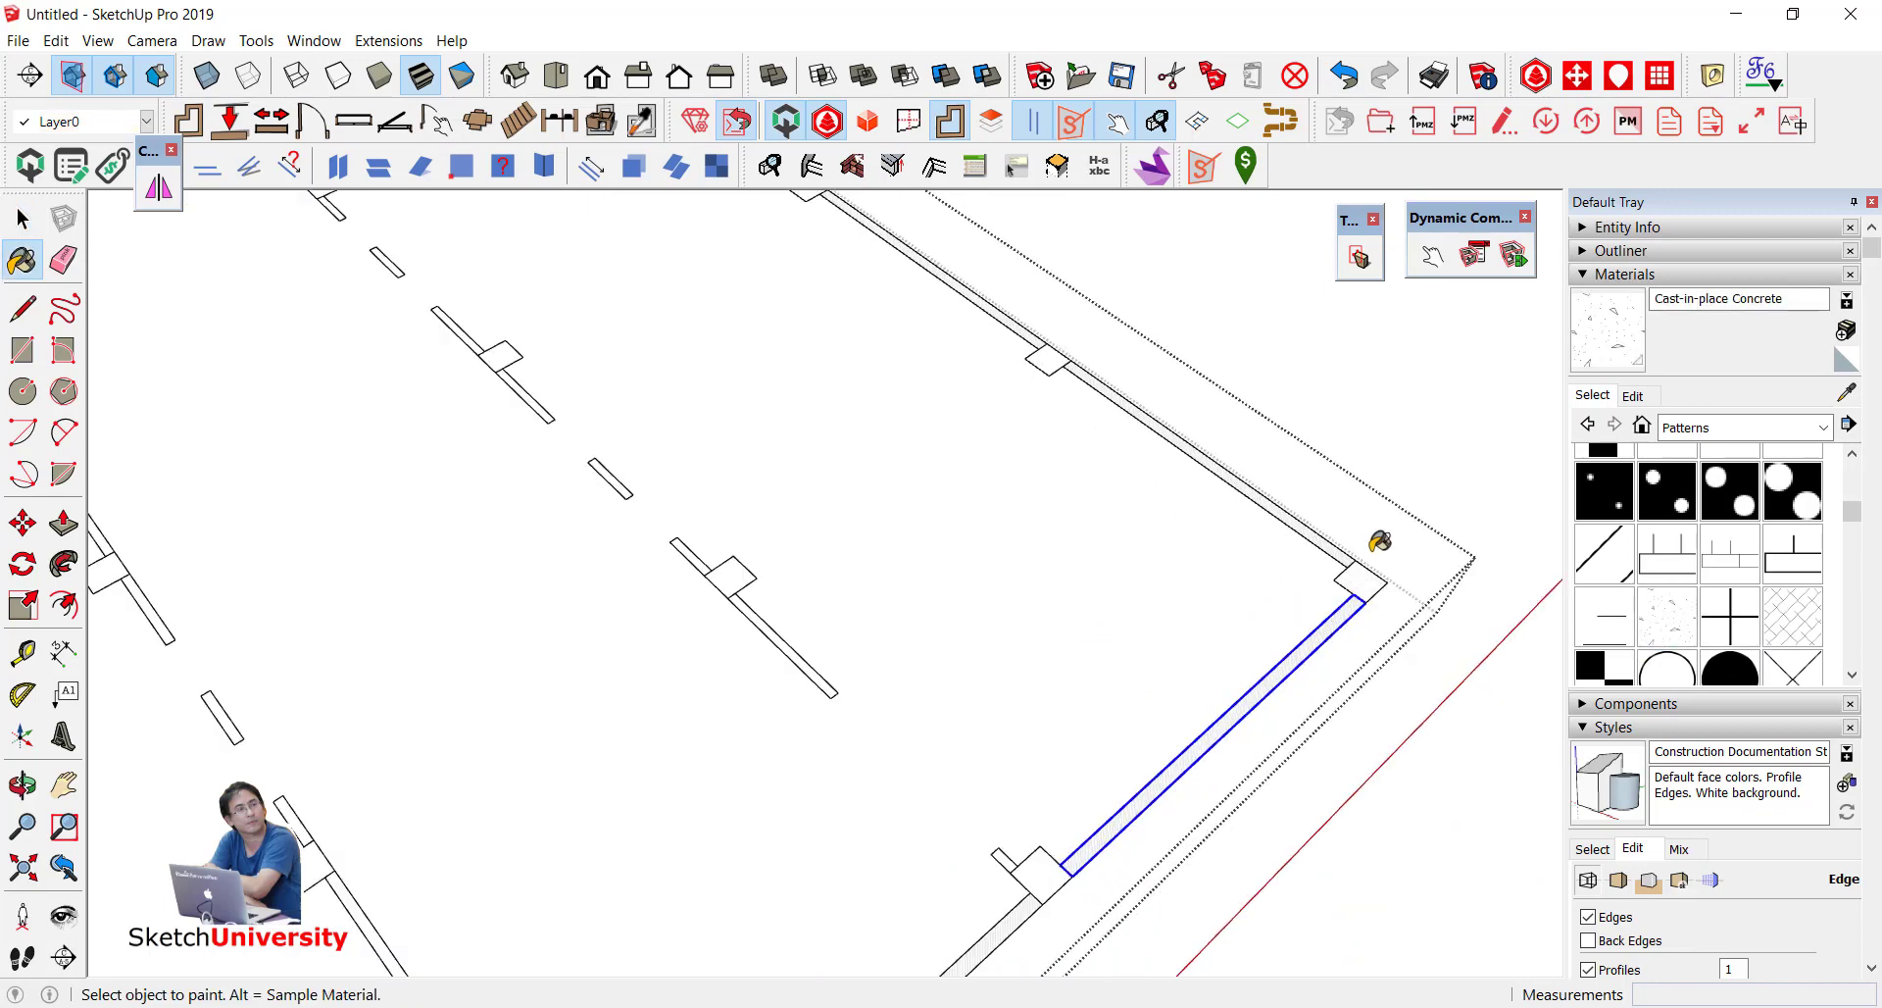
scroll(1059, 373, "up", 1)
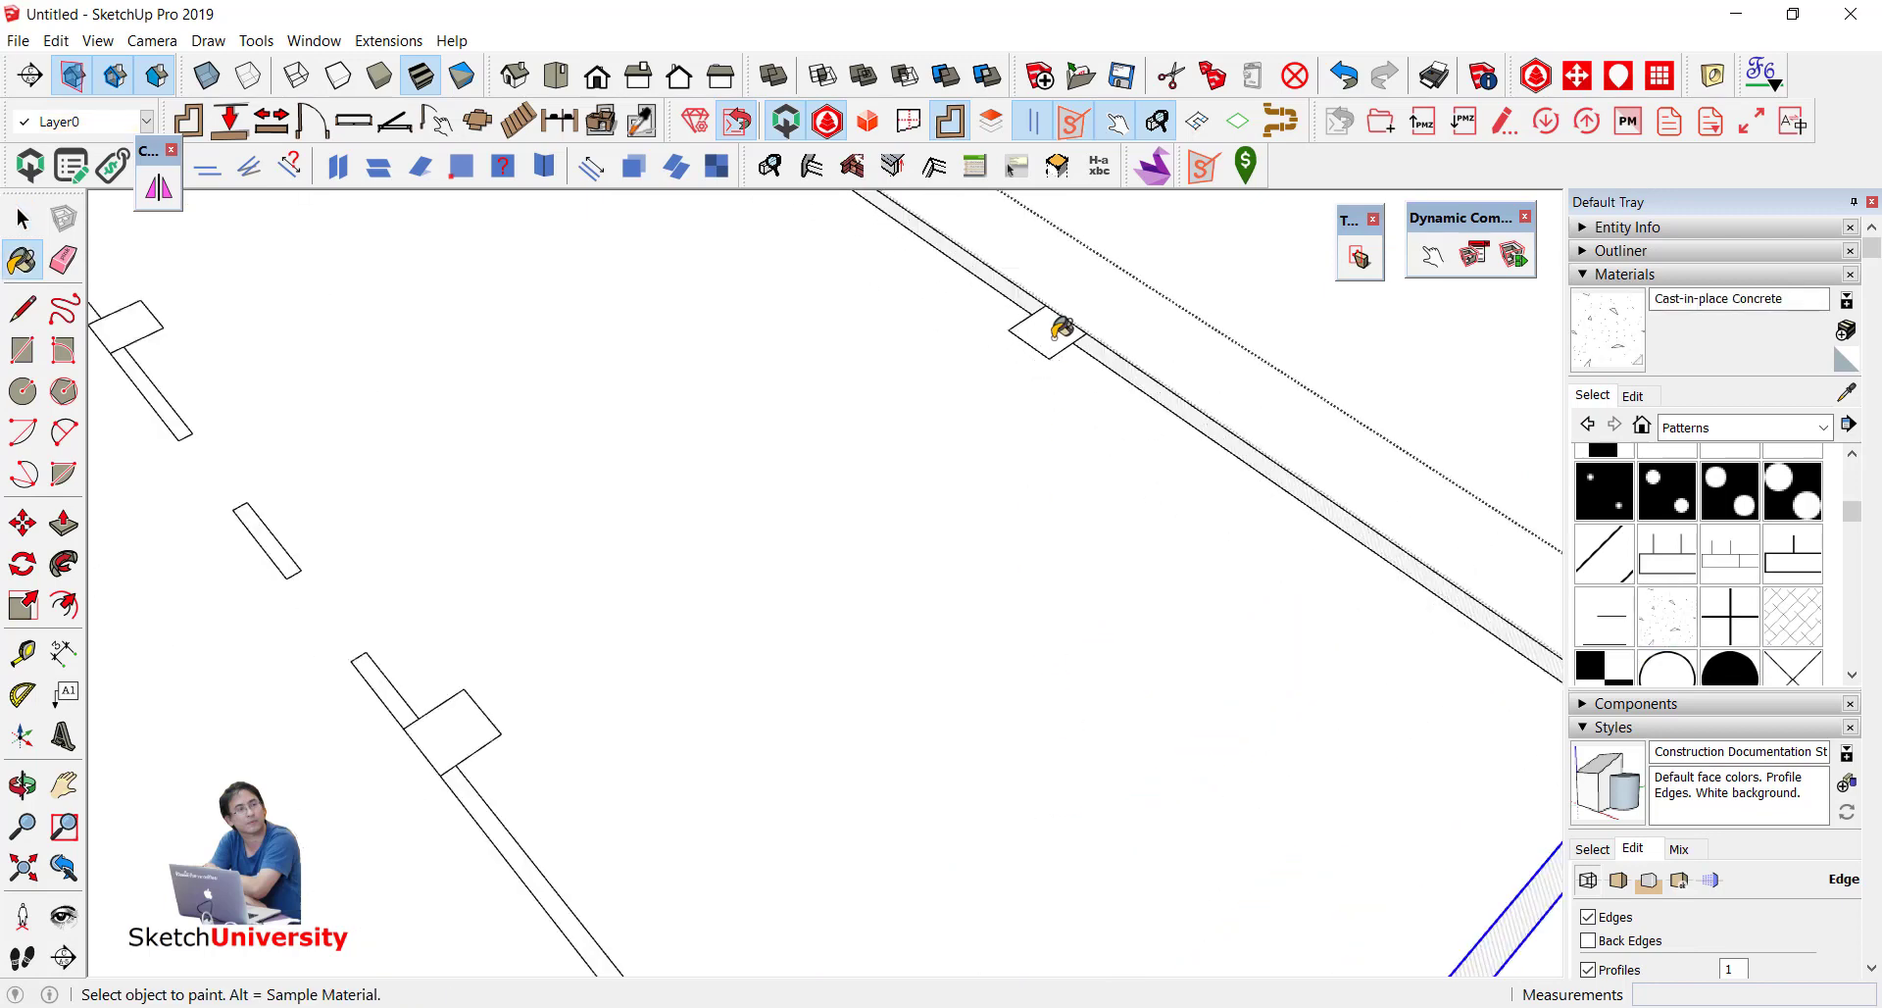
scroll(1029, 323, "down", 1)
scroll(1372, 519, "down", 1)
scroll(1310, 519, "up", 3)
scroll(1319, 510, "down", 3)
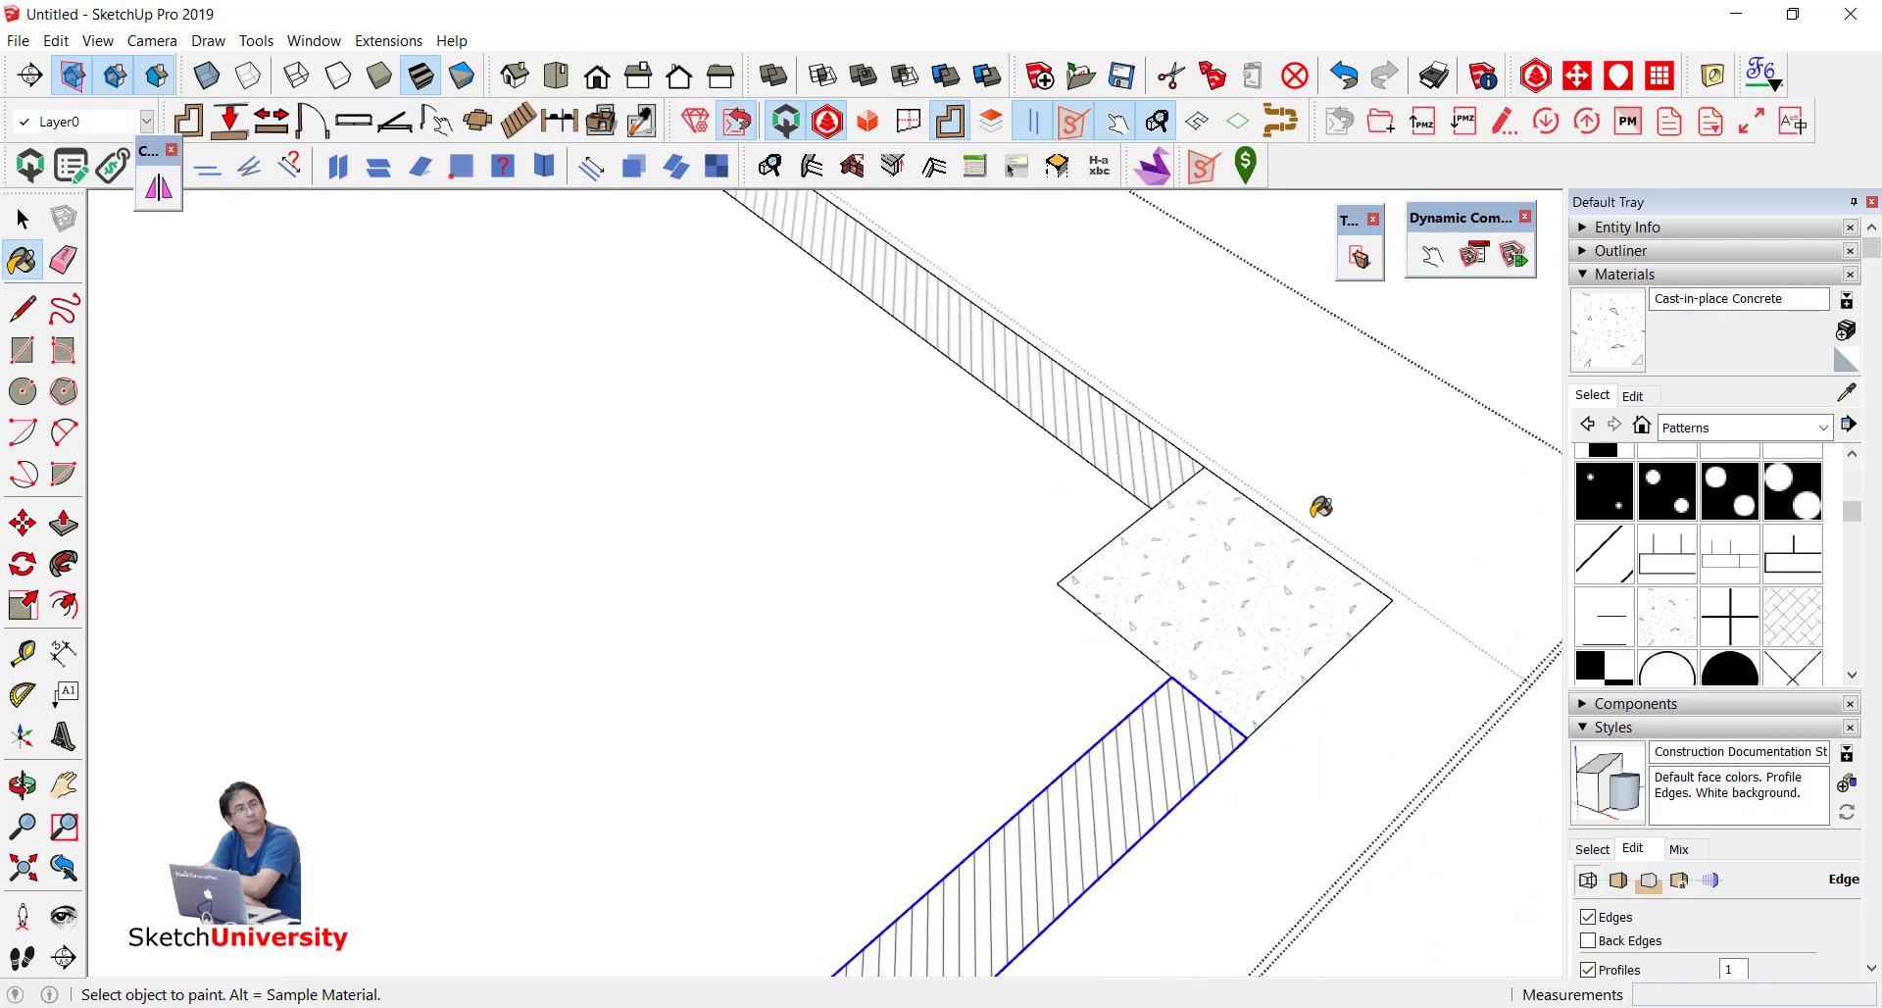
key("space")
scroll(1353, 574, "down", 1)
scroll(1226, 449, "down", 1)
scroll(1124, 505, "down", 2)
Step: Orbit and zoom to view the whole exploded building with its stacked floor slabs
scroll(1124, 506, "down", 3)
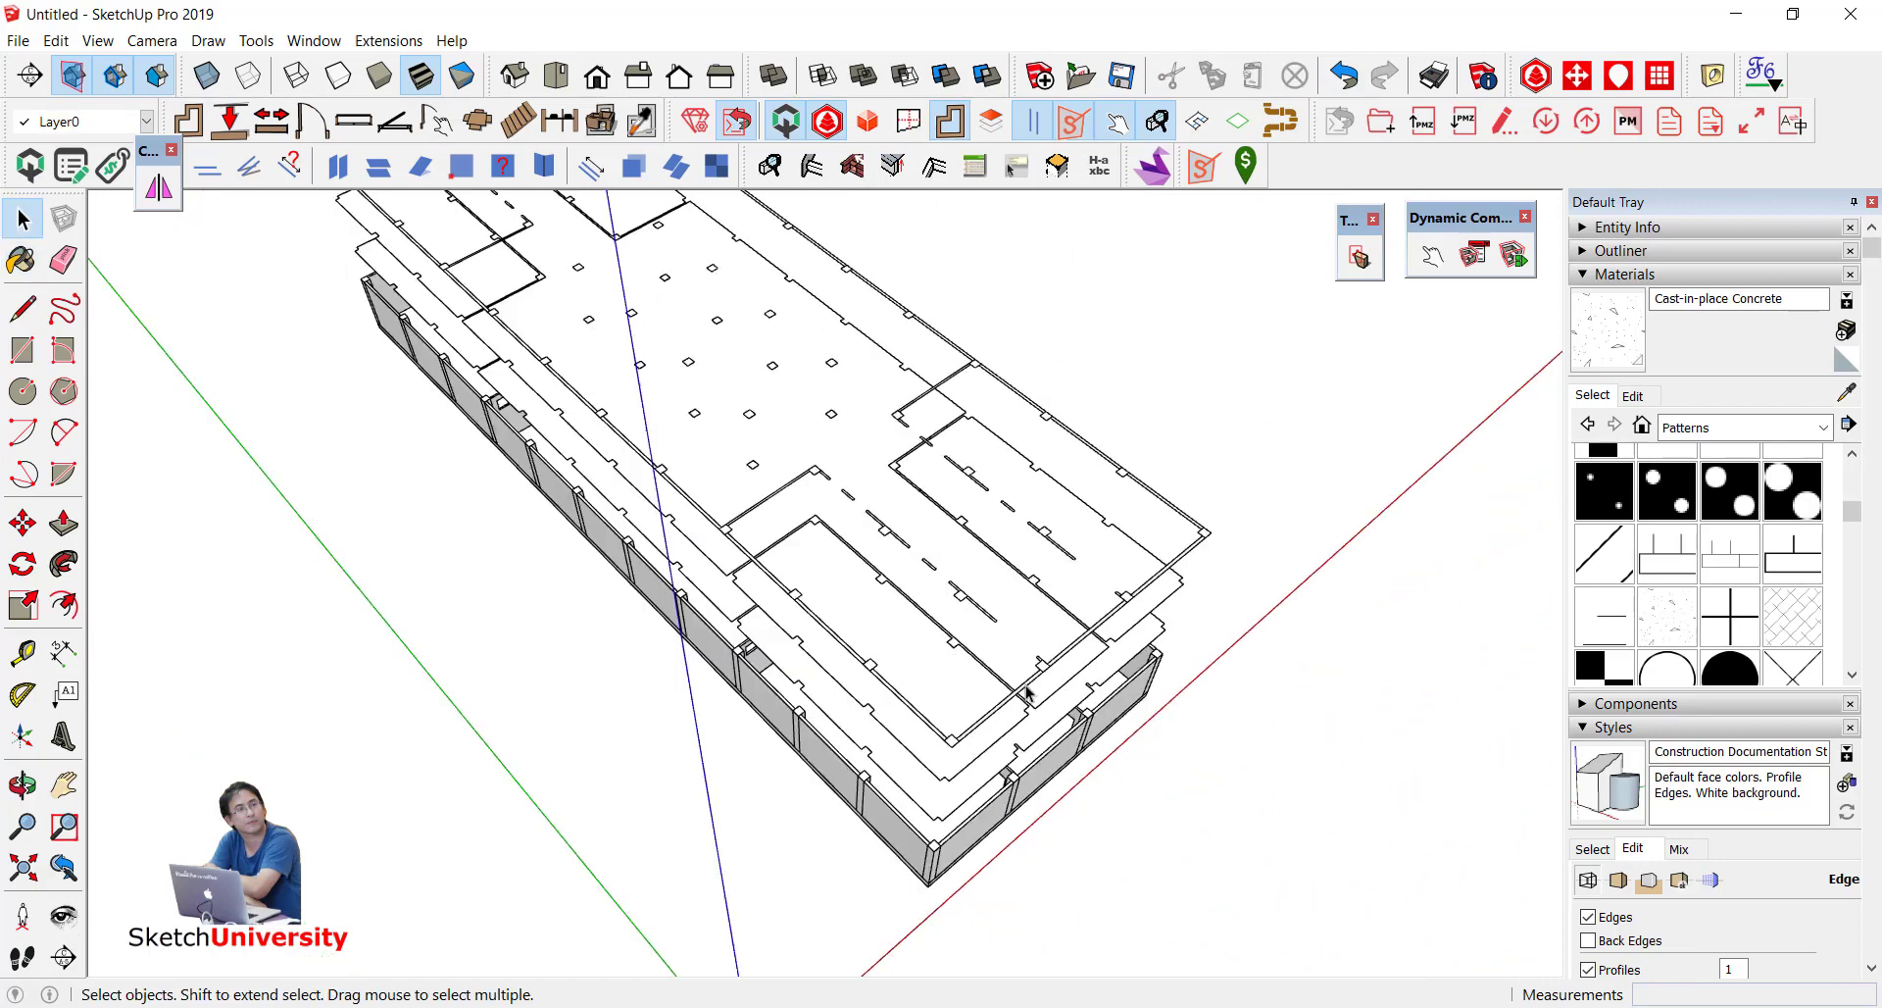
mouse_move(1078, 442)
middle_mouse_down()
mouse_move(931, 336)
mouse_move(693, 286)
mouse_move(676, 426)
mouse_move(525, 579)
mouse_move(1095, 541)
mouse_move(1117, 607)
middle_mouse_up()
scroll(931, 336, "up", 2)
scroll(693, 287, "up", 2)
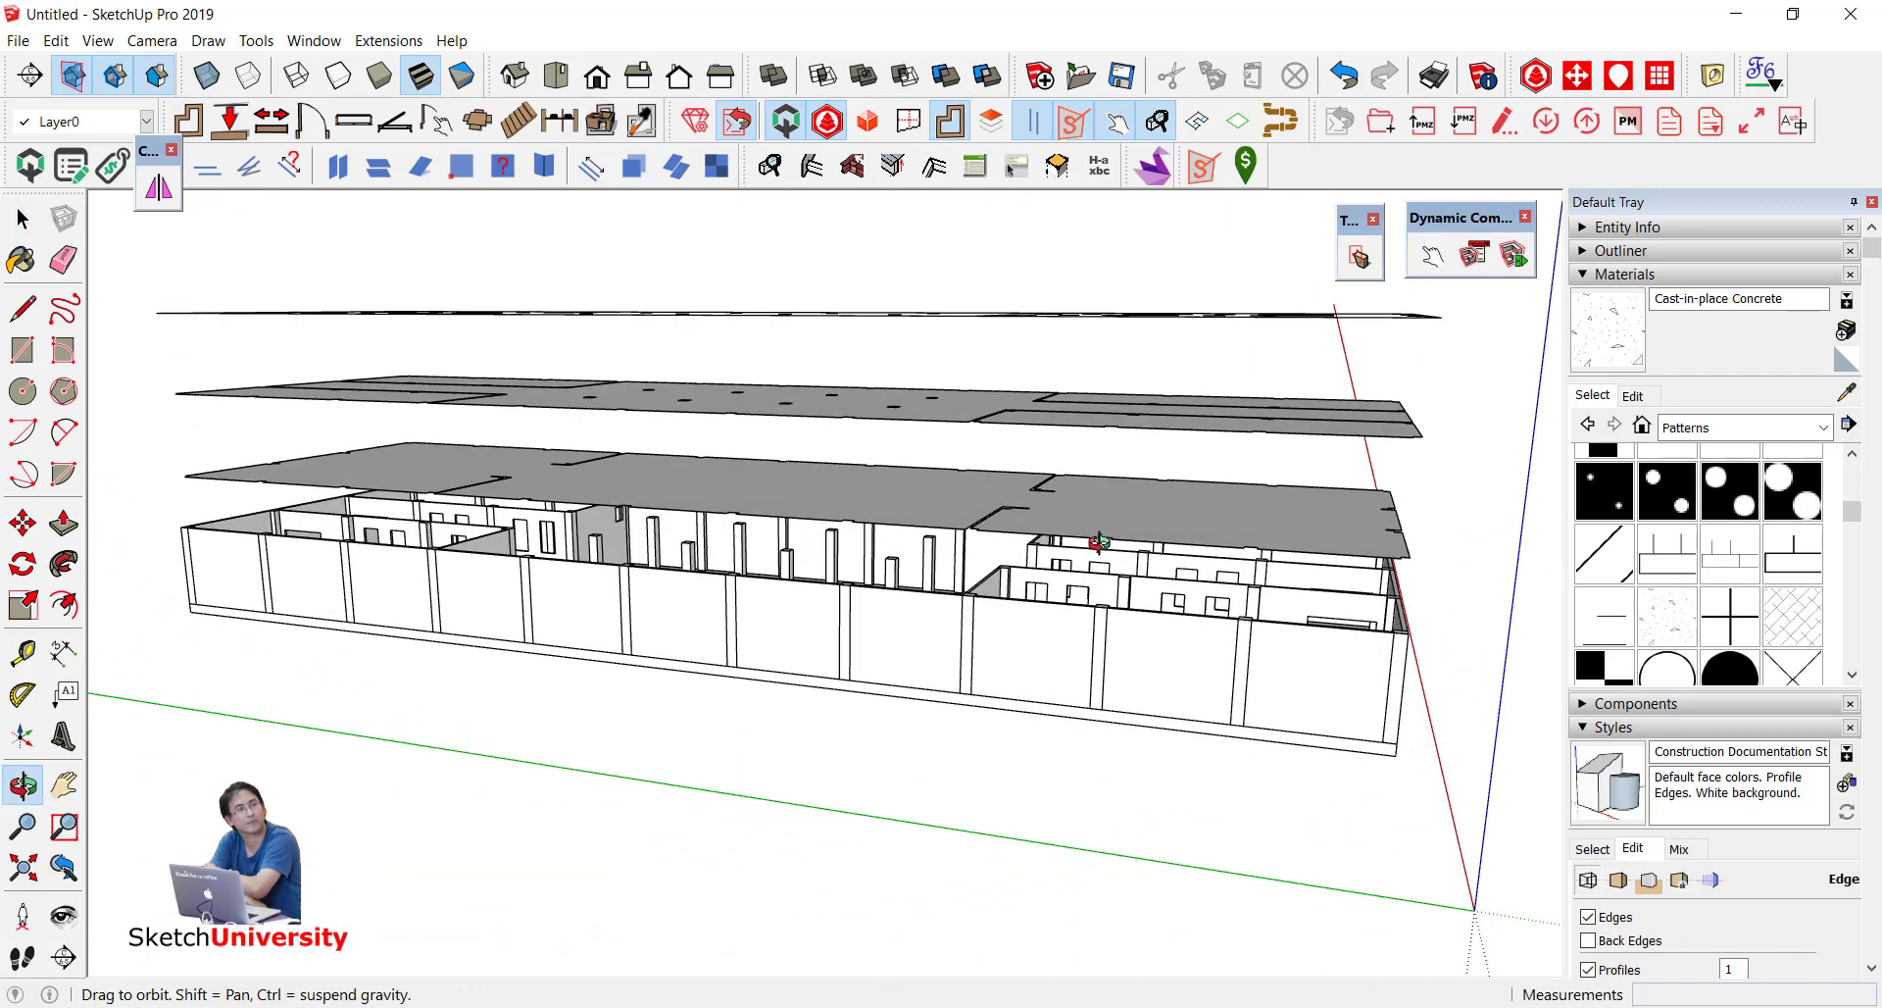
key("space")
scroll(1132, 692, "up", 2)
Step: Select two neighbouring wall faces, orbit to look down, and bring up the Window menu
left_click(889, 682)
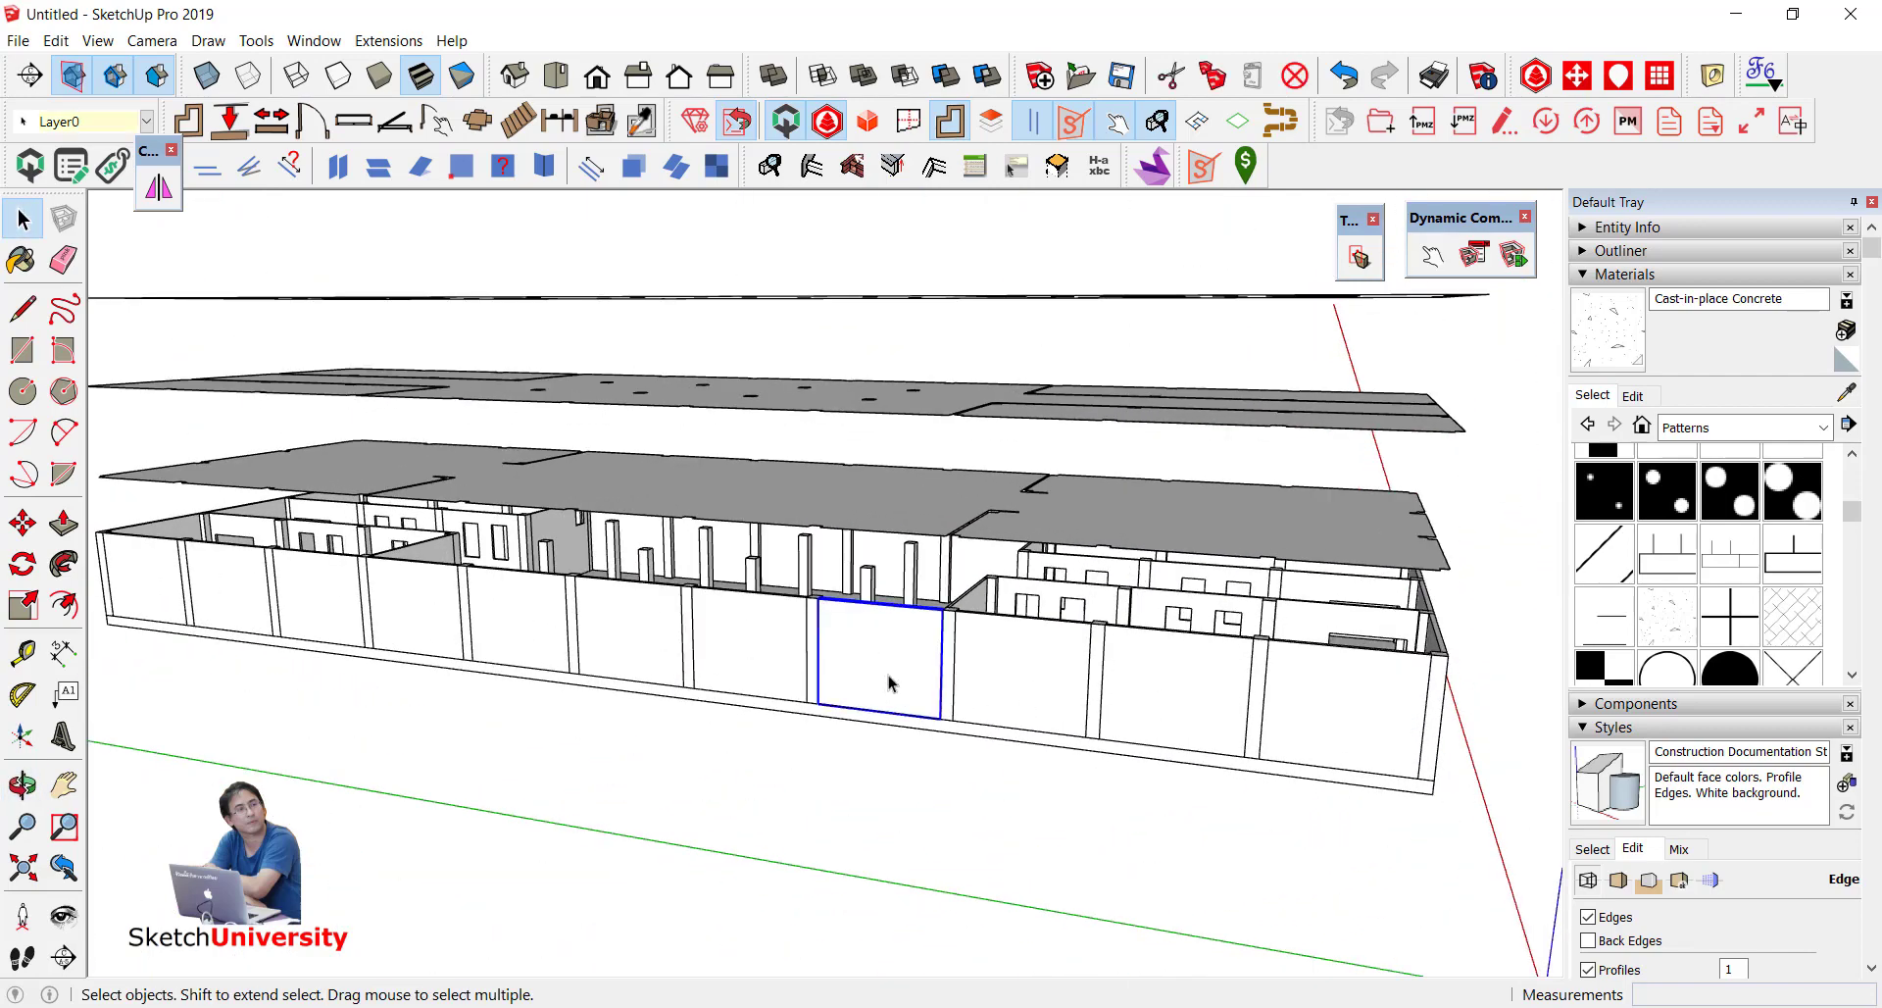
left_click(1031, 683, "shift")
middle_click_drag(1117, 693, 1082, 696)
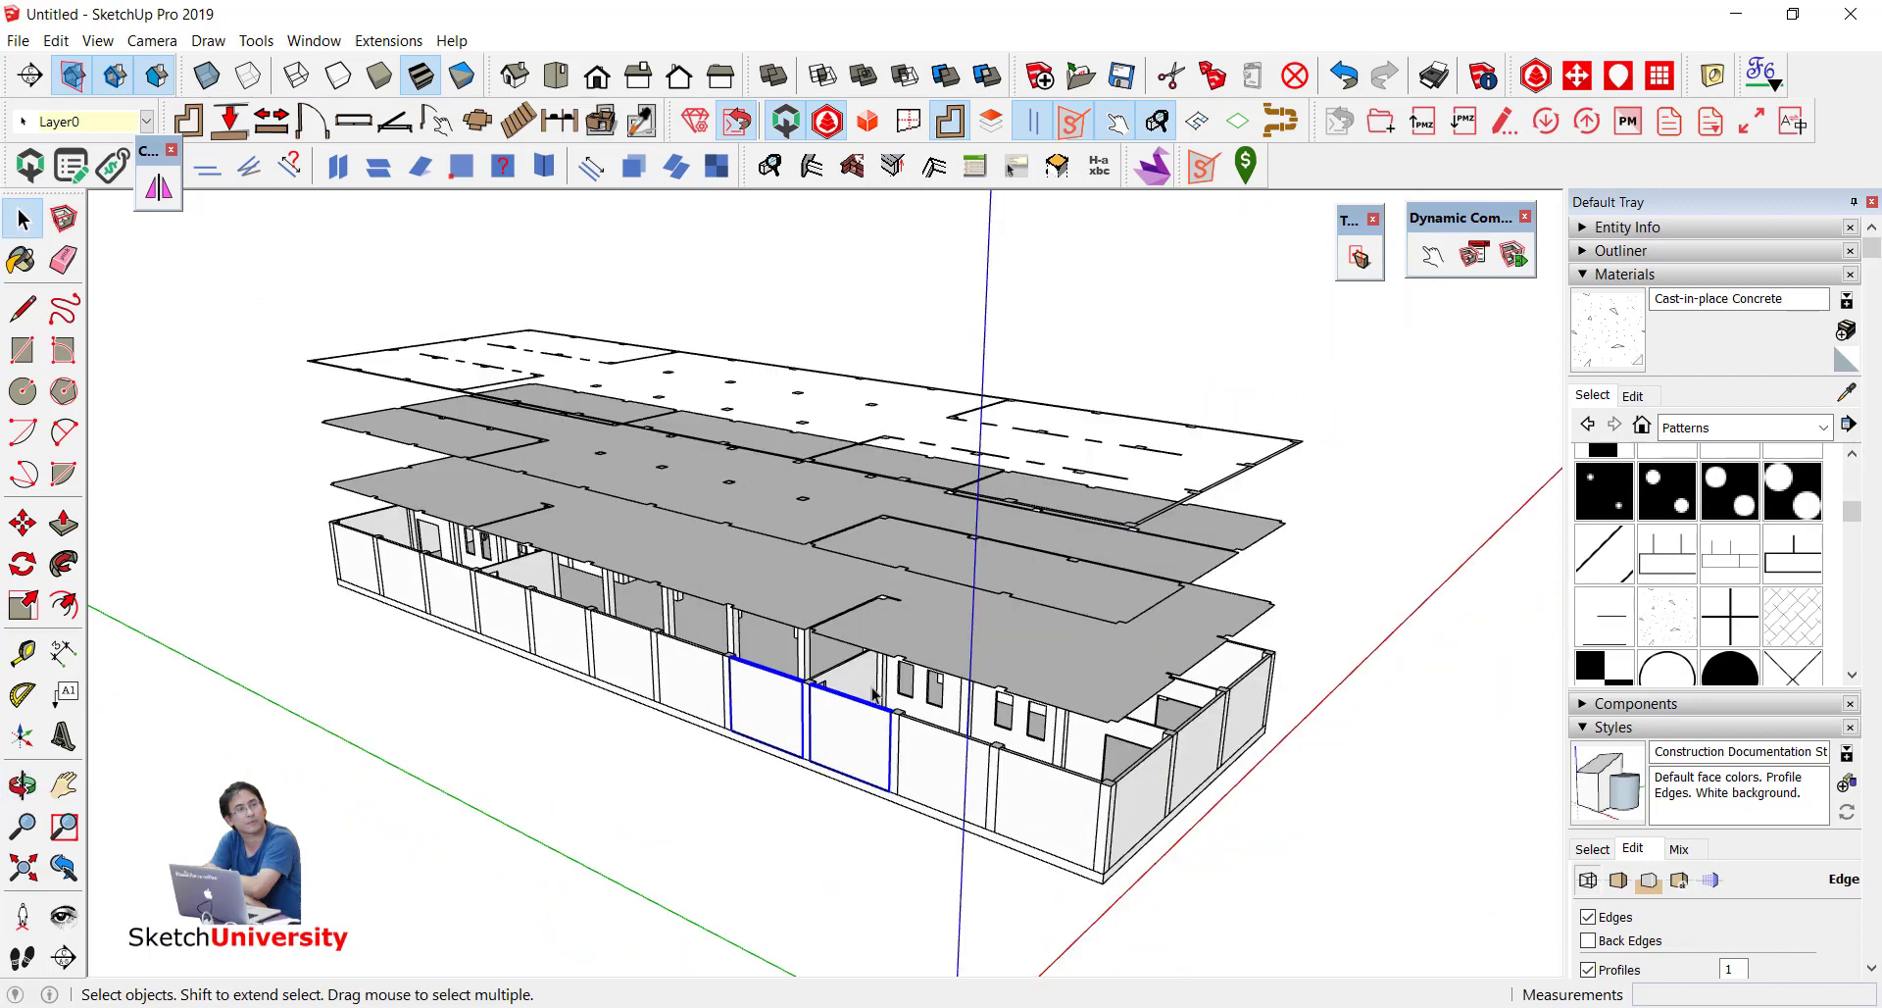
left_click(296, 44)
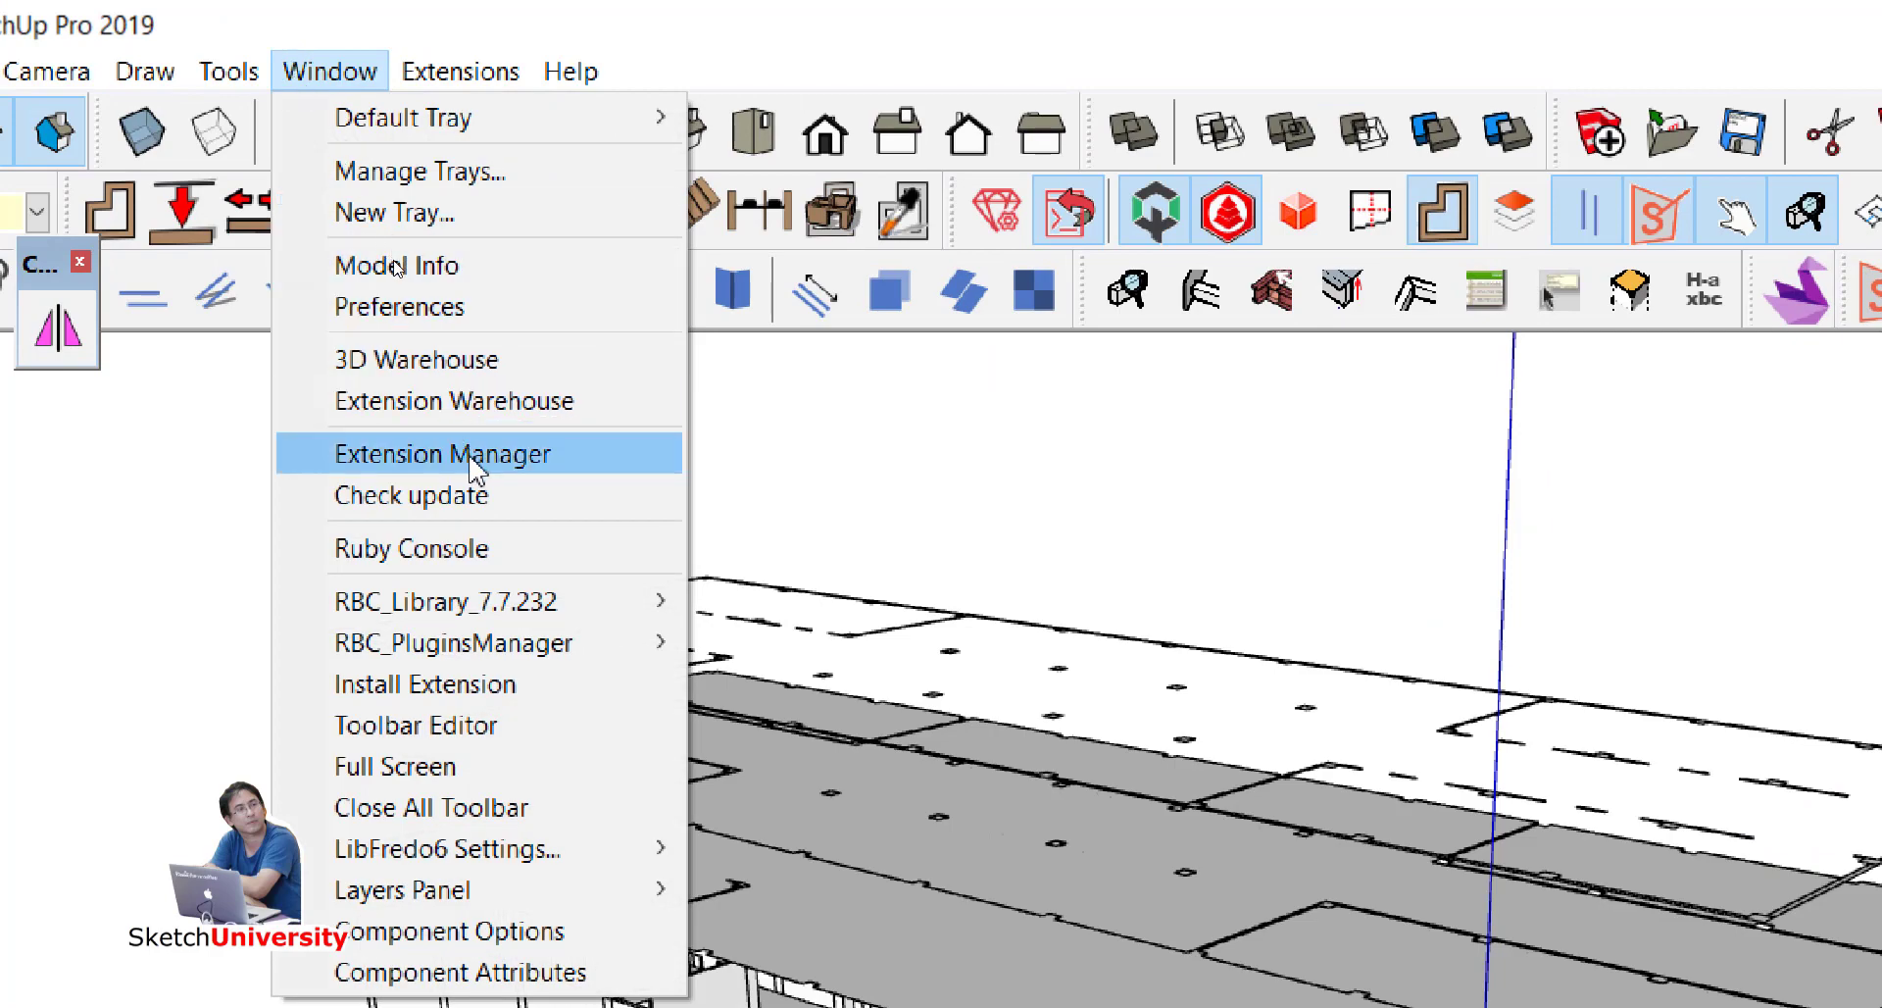
Step: Check the Extension Manager, then open the Extension Warehouse and move its window up-right
left_click(477, 469)
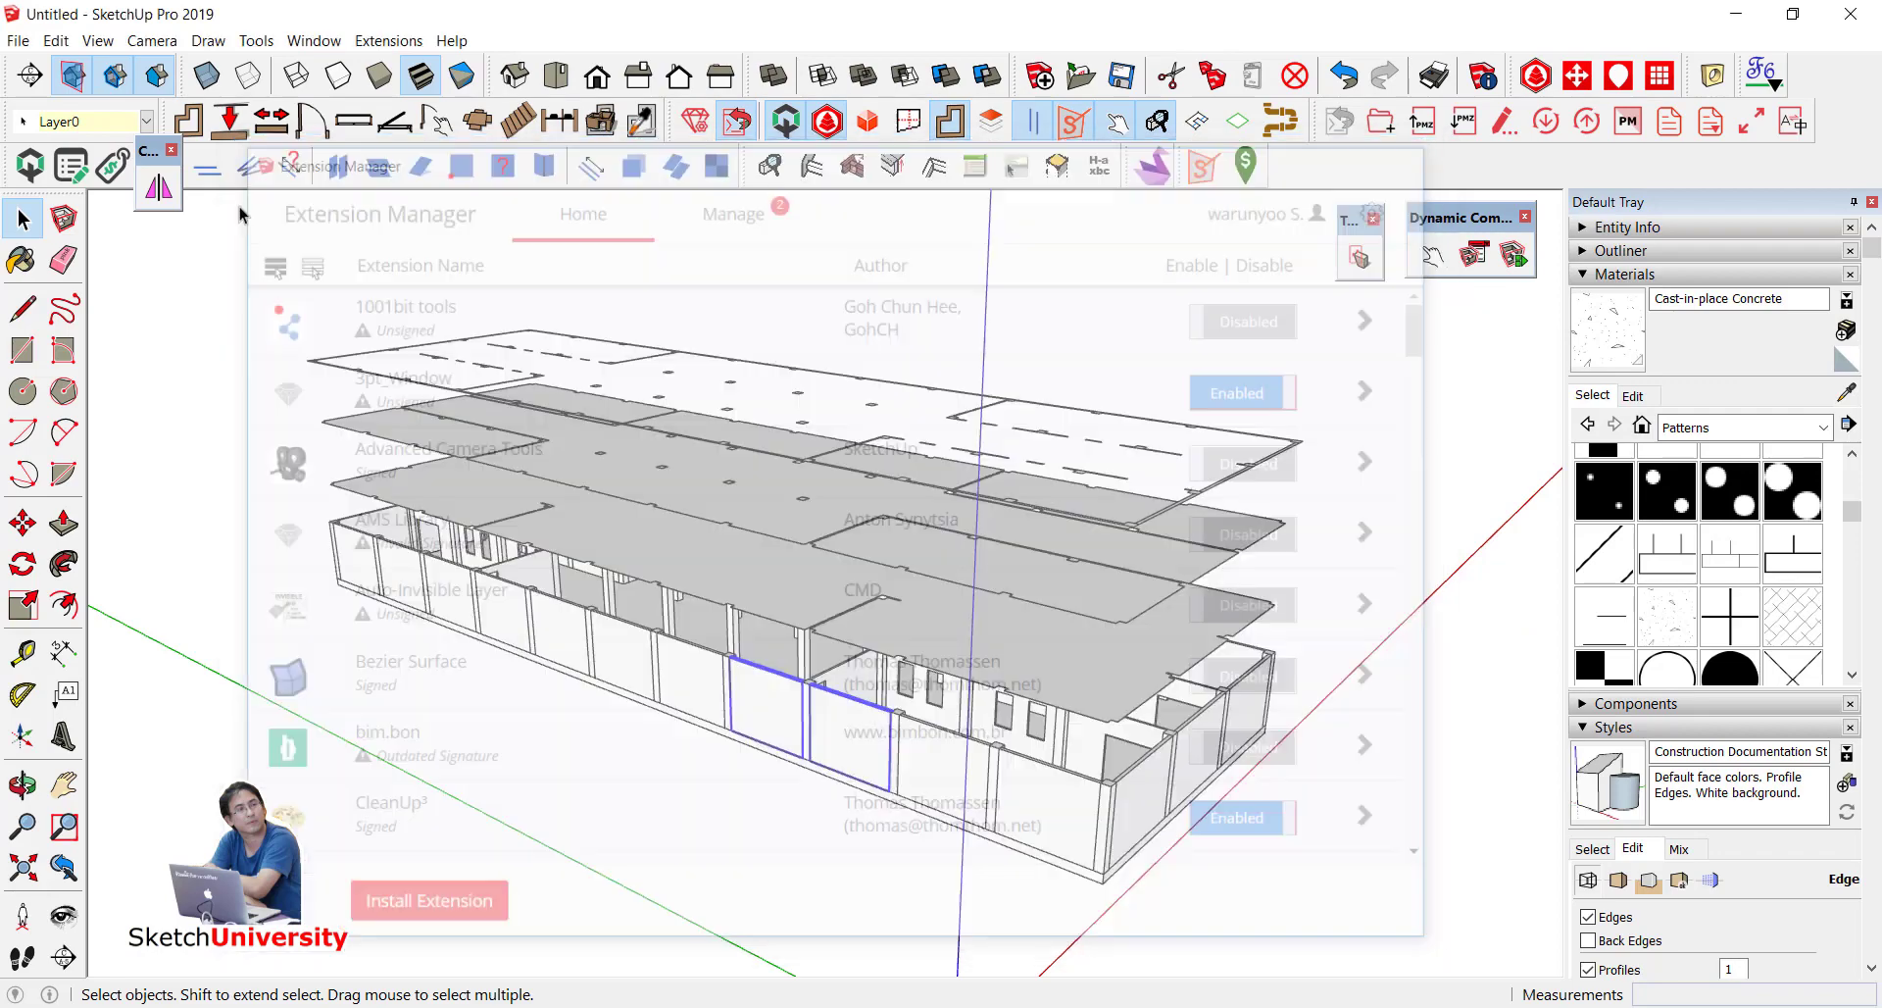
left_click(313, 40)
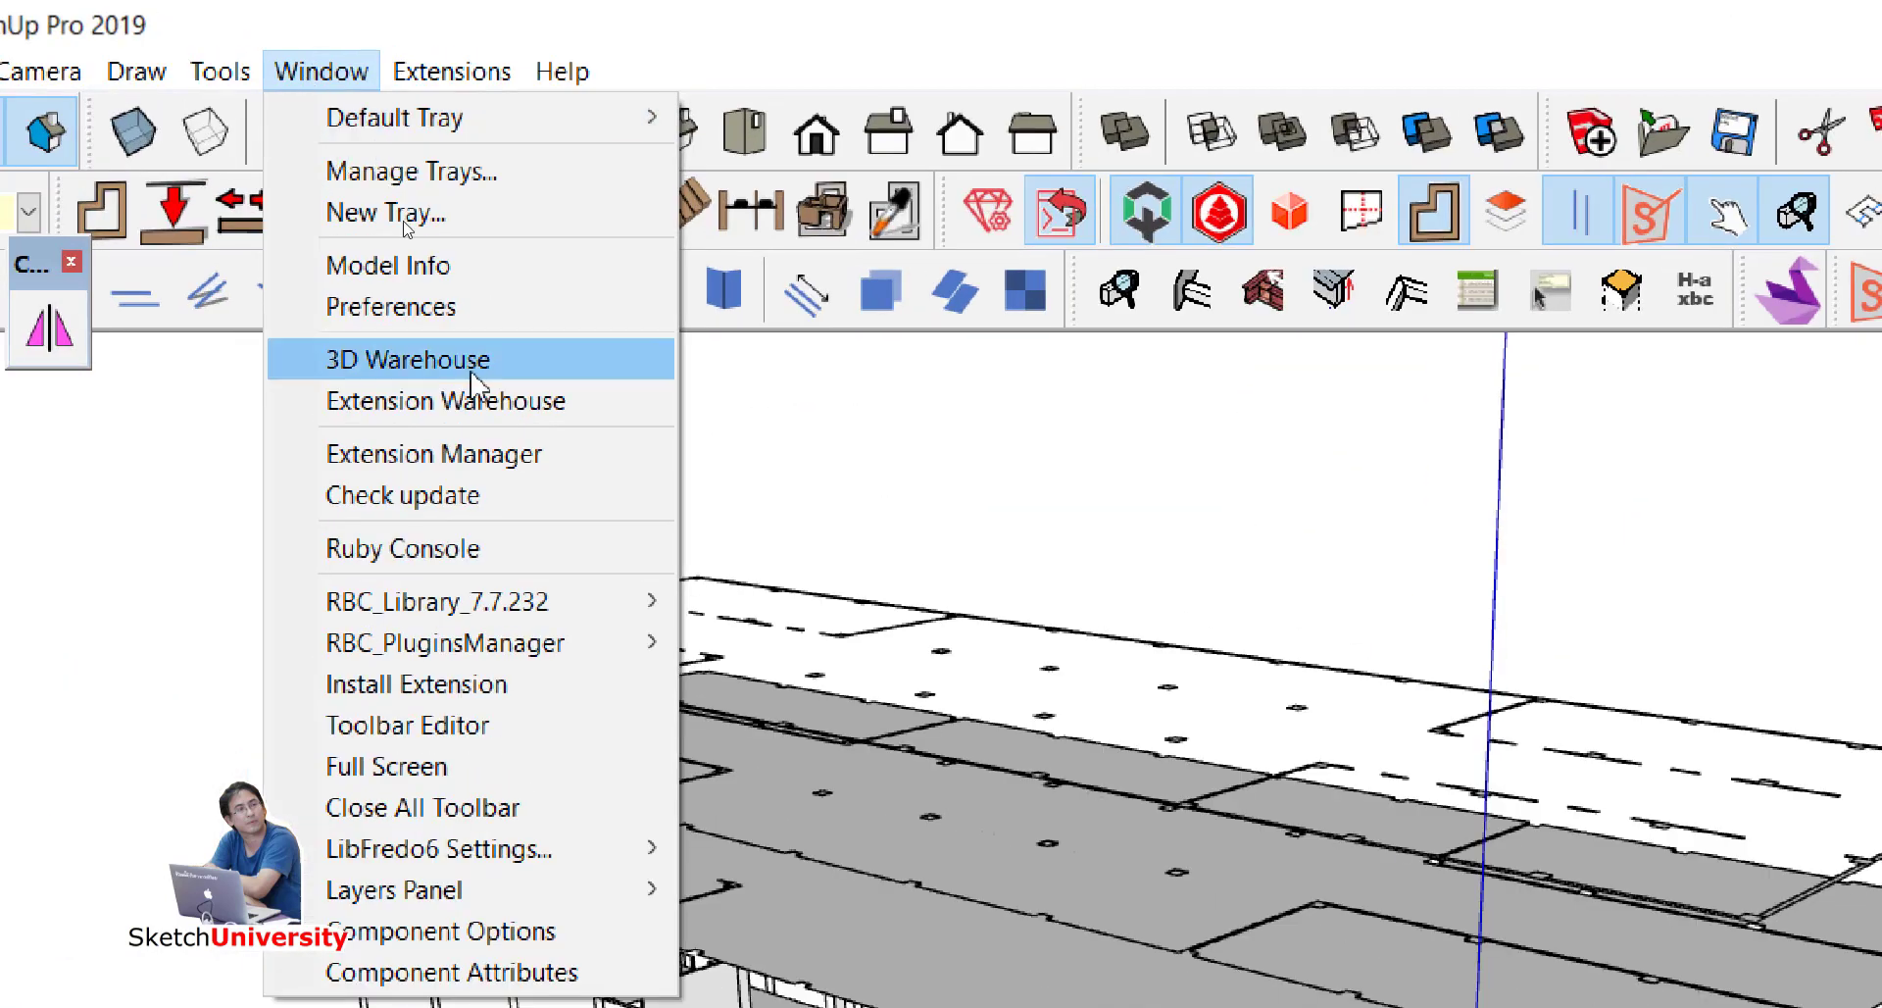
left_click(480, 402)
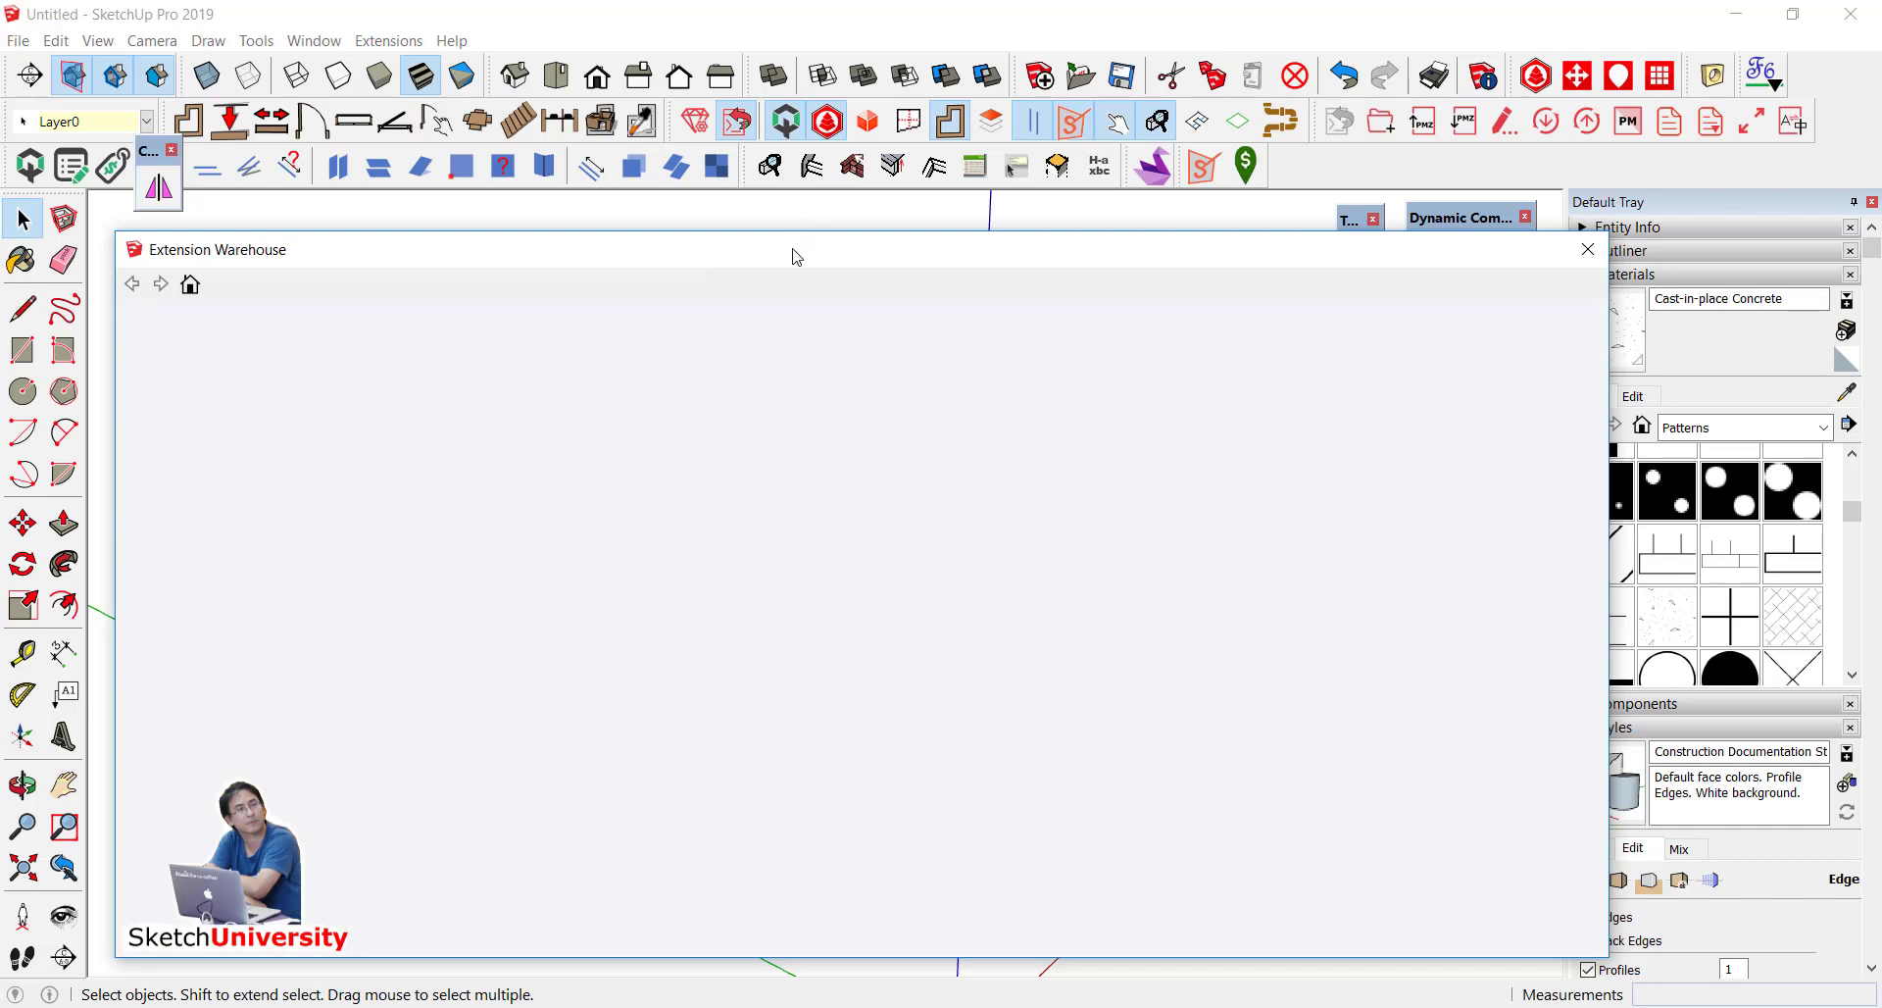
left_click_drag(797, 257, 852, 129)
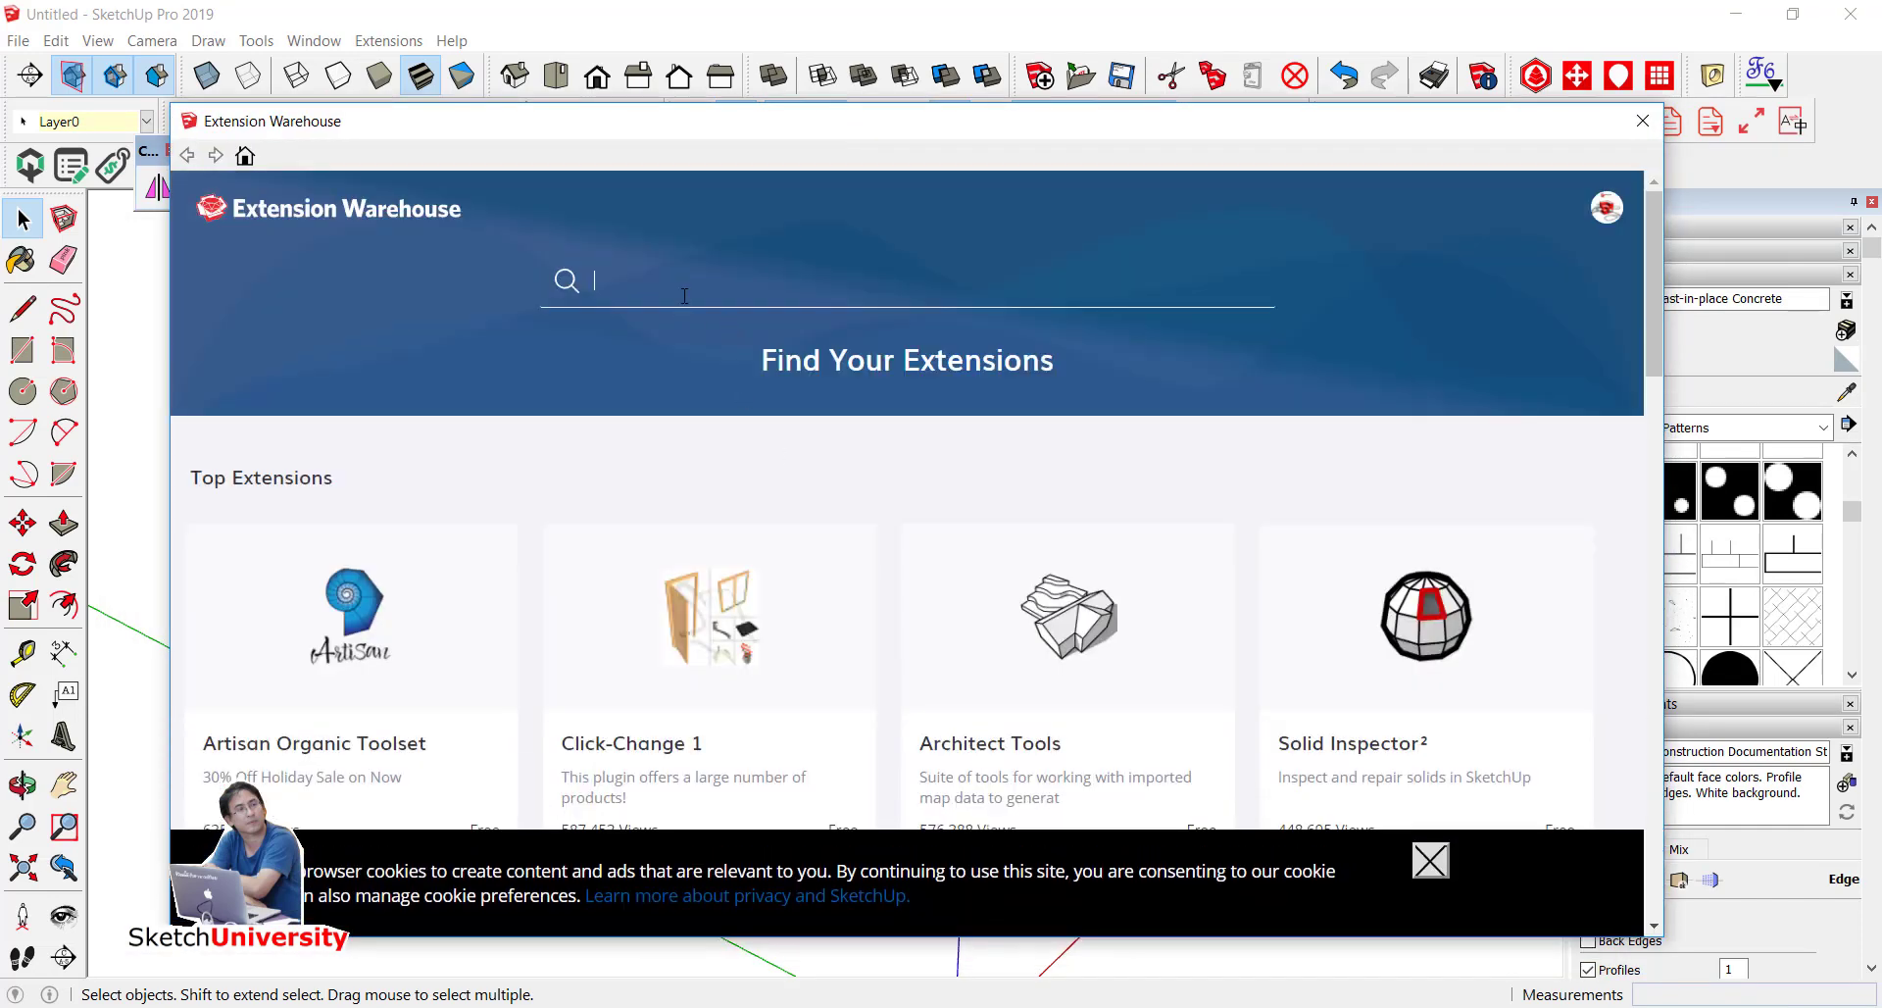
Step: Search the Extension Warehouse for 'curic', listing 33 results led by Curic Align View
type("solid")
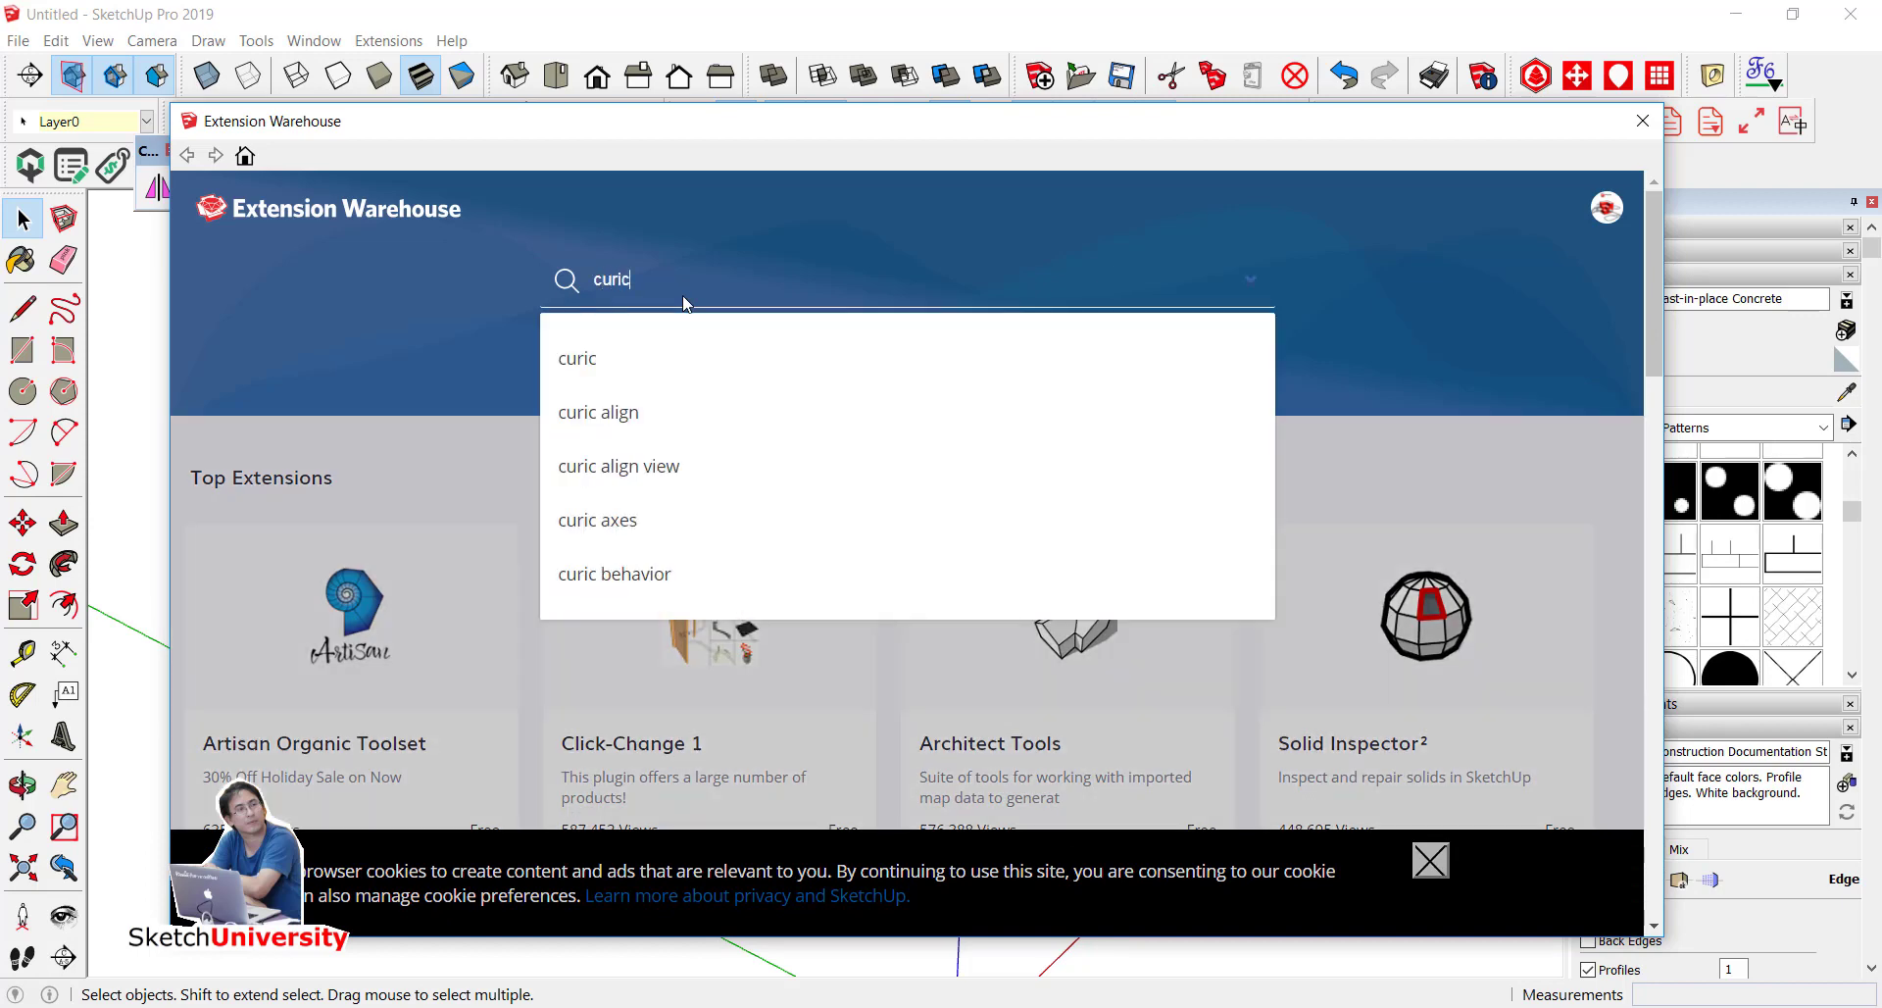
key("Return")
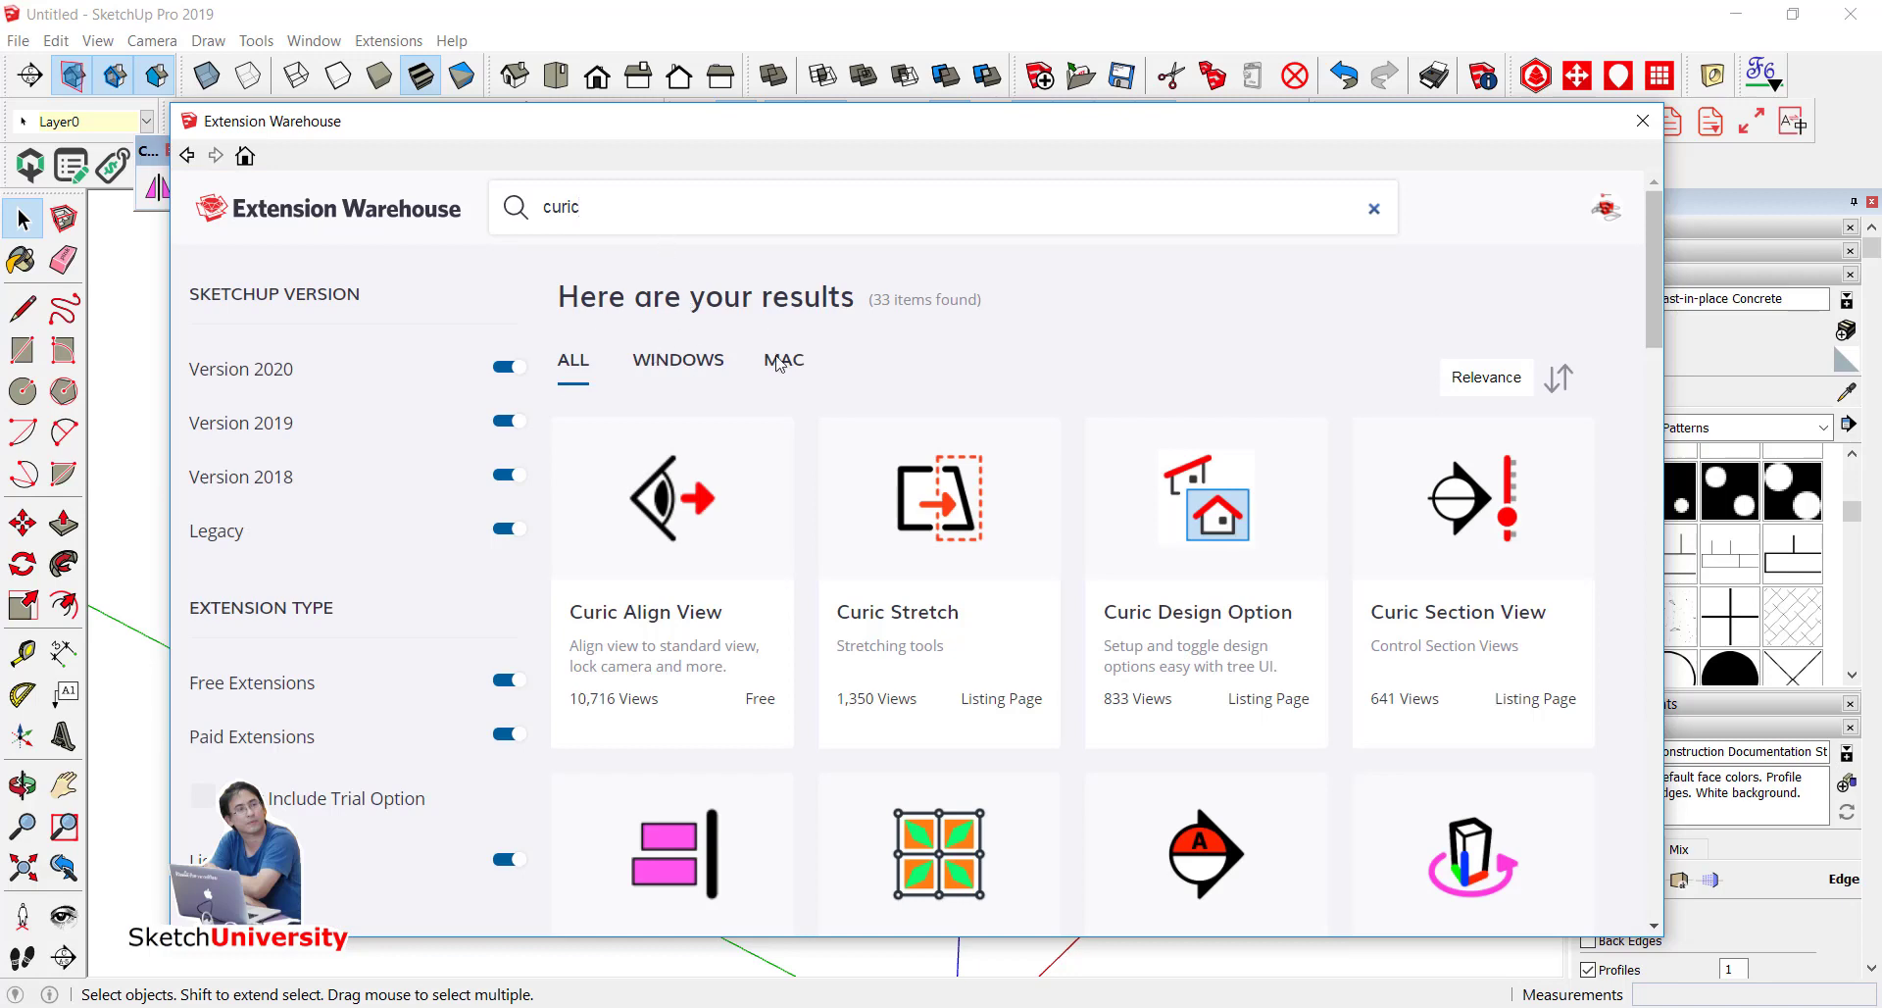
Step: Scroll through the Curic extension search results in the Extension Warehouse
scroll(1177, 524, "down", 1)
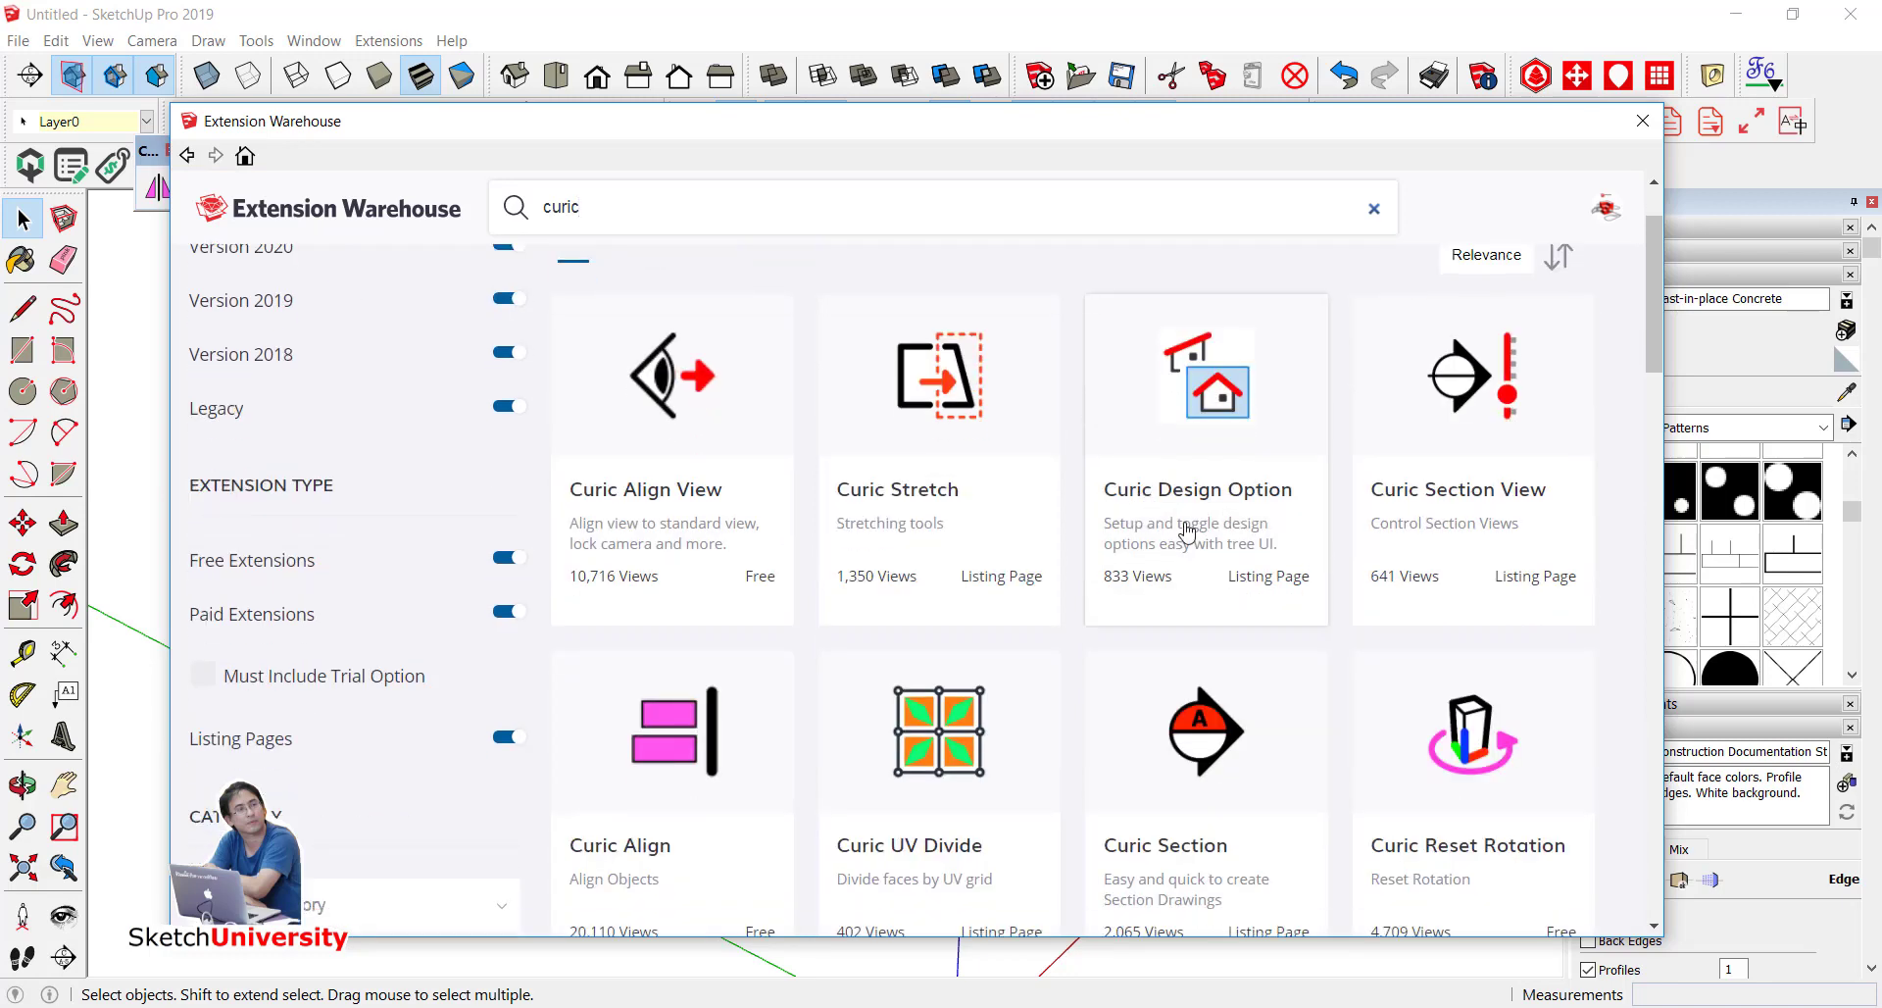
scroll(1187, 531, "down", 1)
scroll(1187, 531, "down", 2)
scroll(1186, 531, "down", 2)
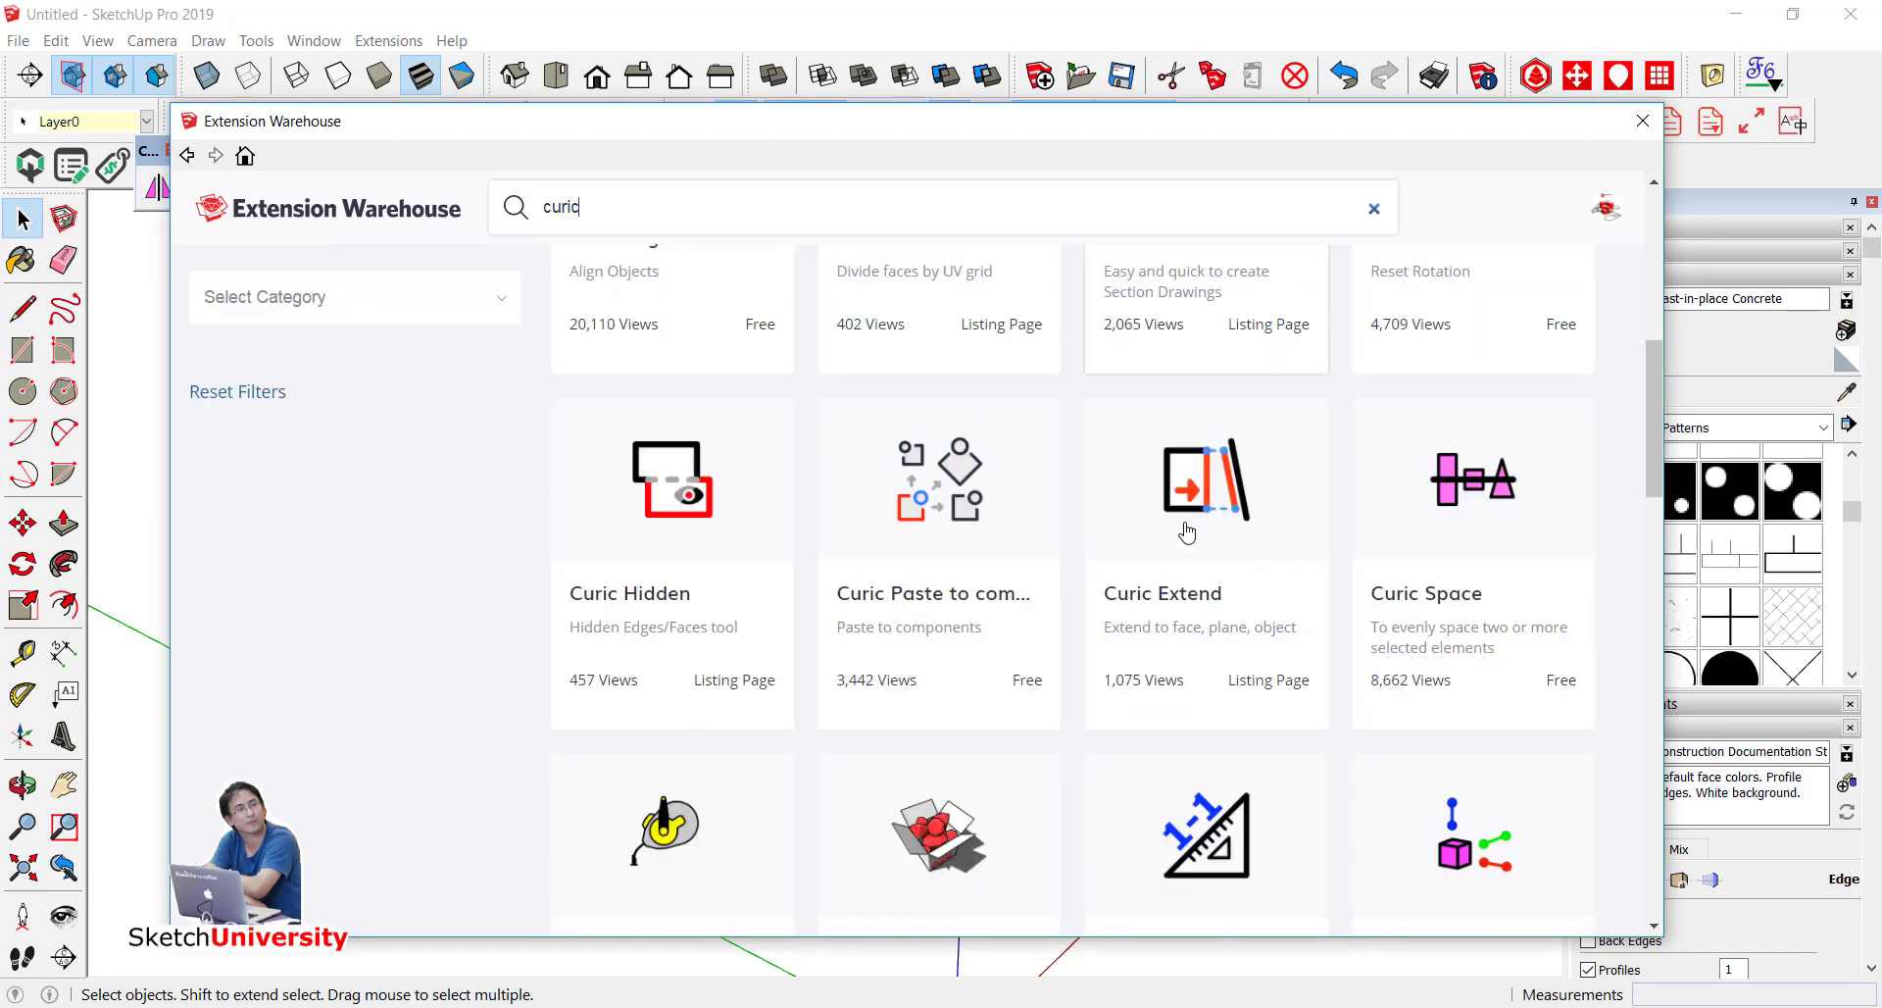
scroll(1187, 532, "down", 1)
scroll(1187, 532, "down", 1)
scroll(1187, 531, "down", 2)
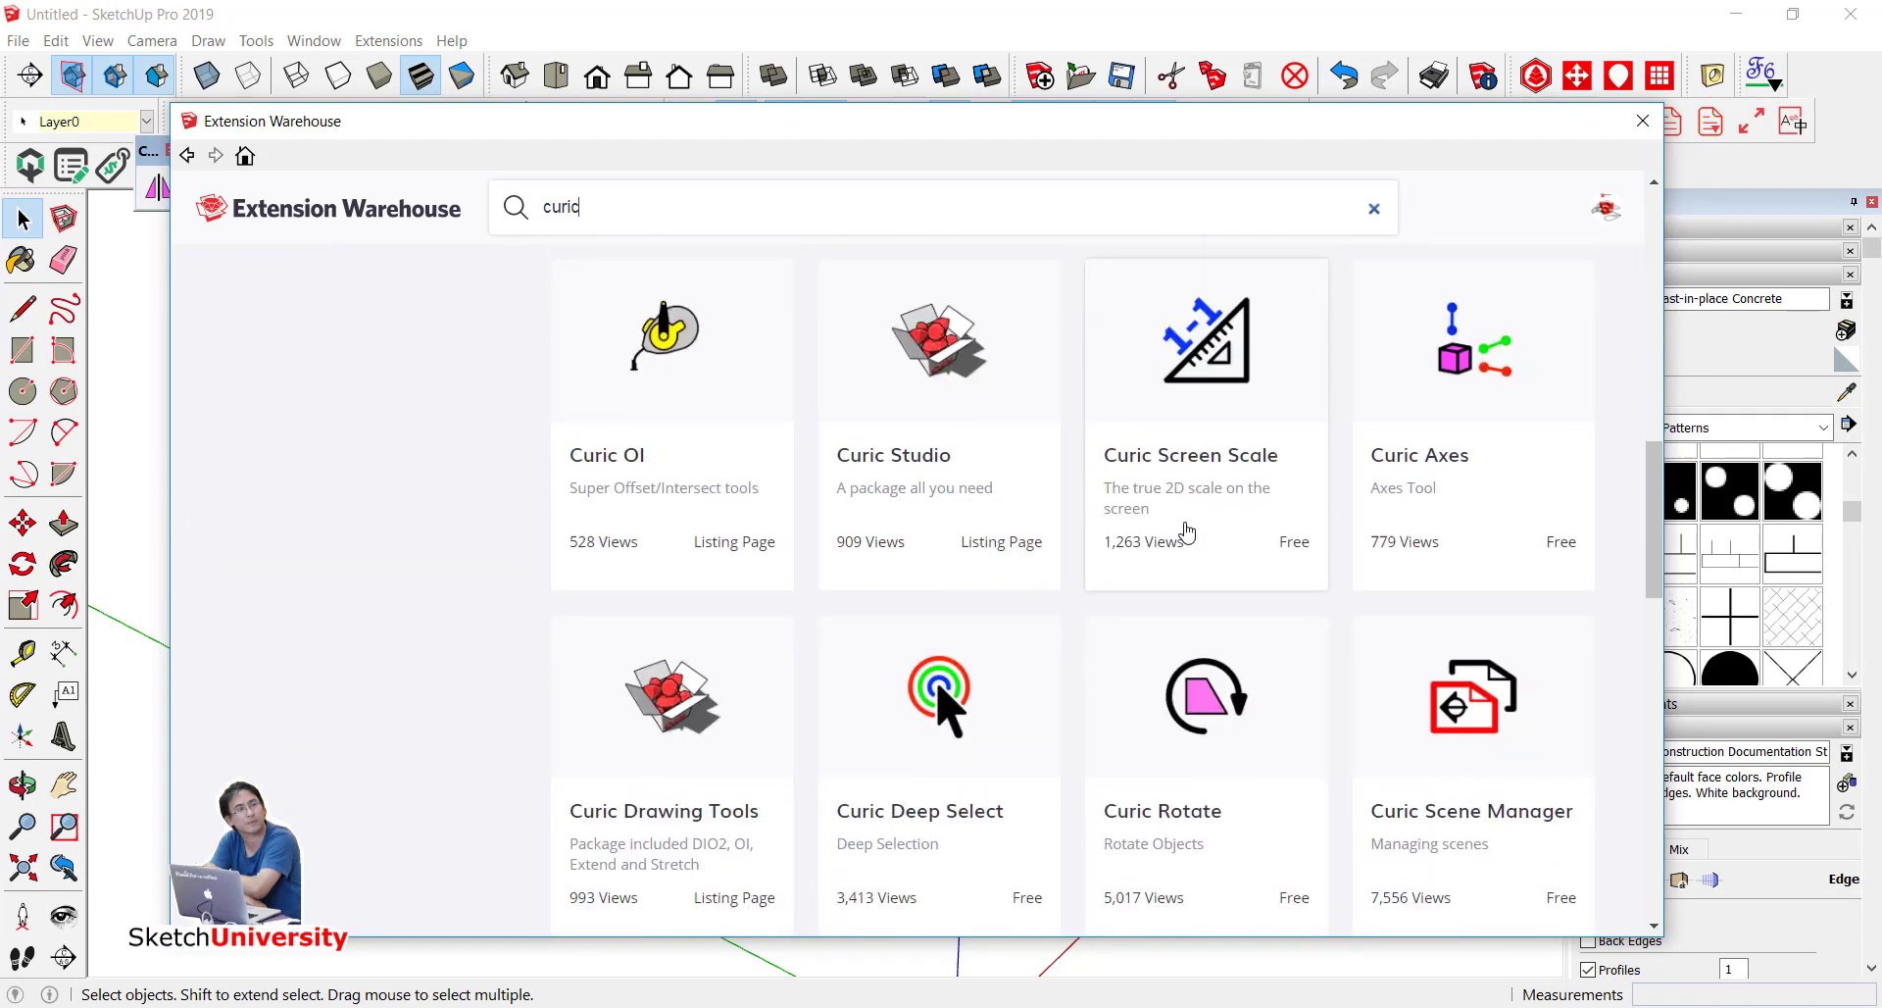
scroll(1198, 470, "down", 1)
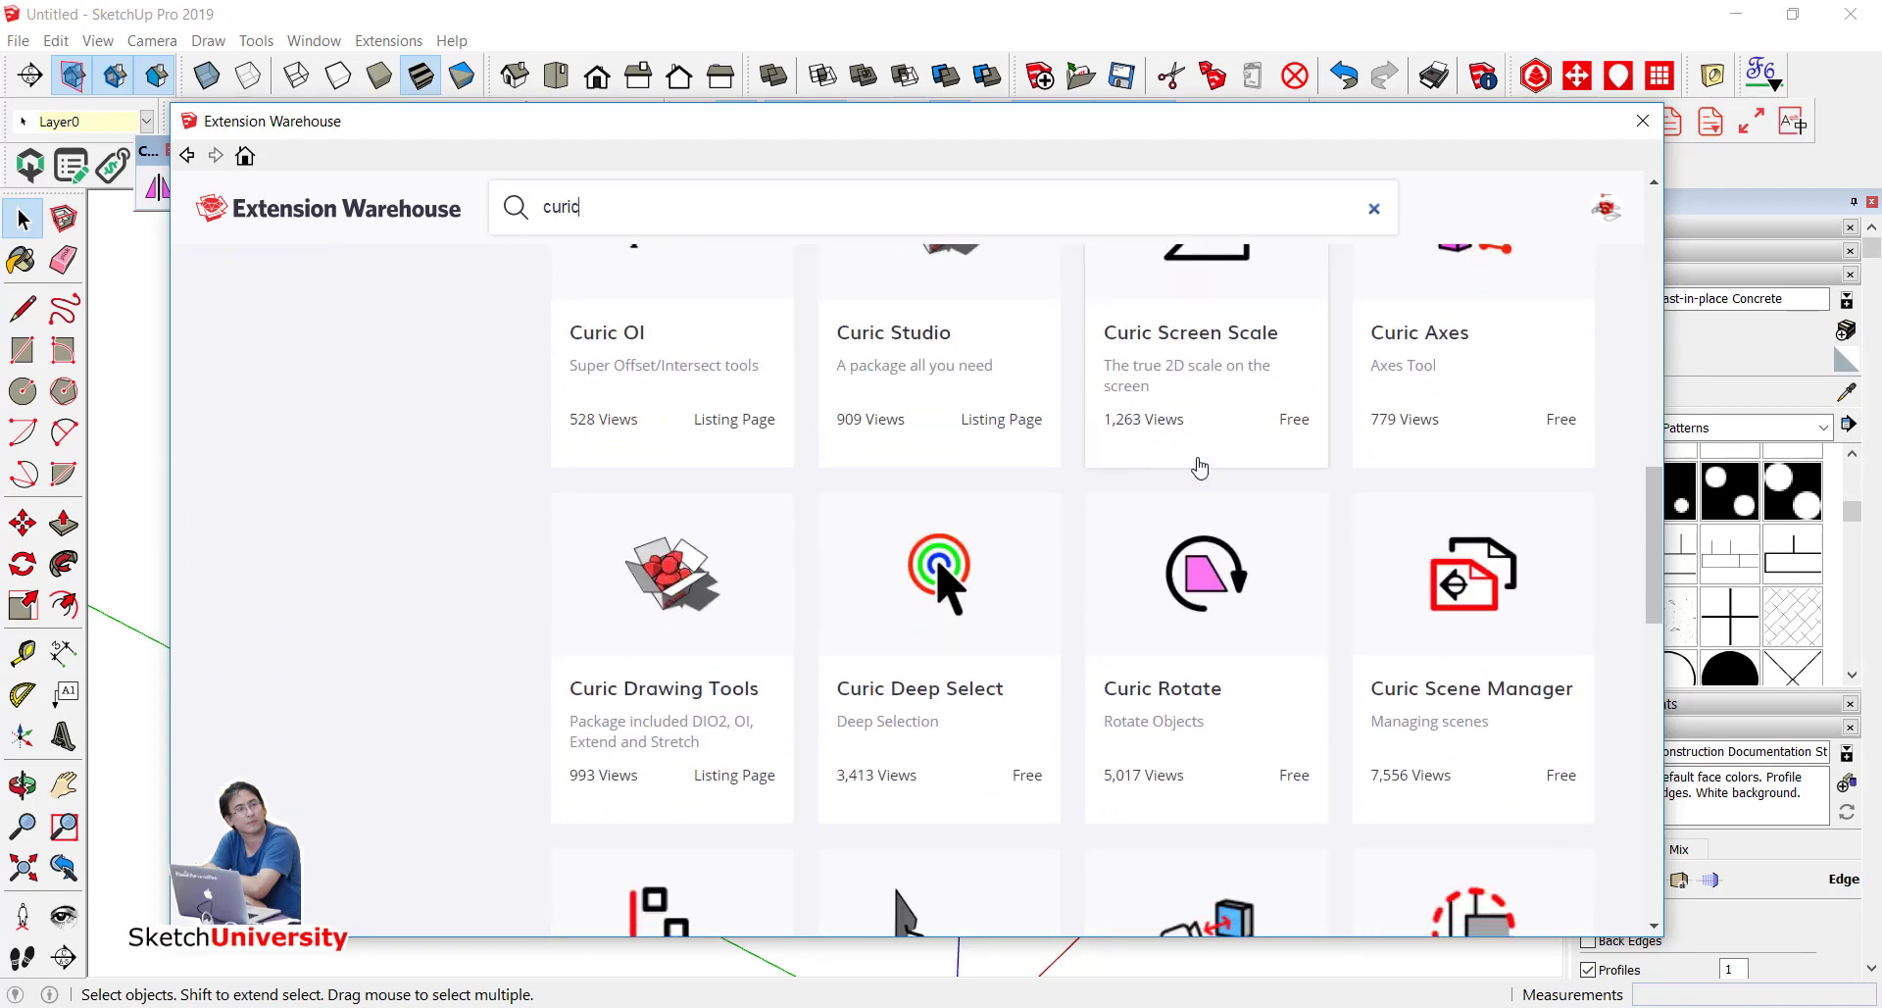
scroll(1200, 468, "down", 1)
scroll(1200, 468, "down", 3)
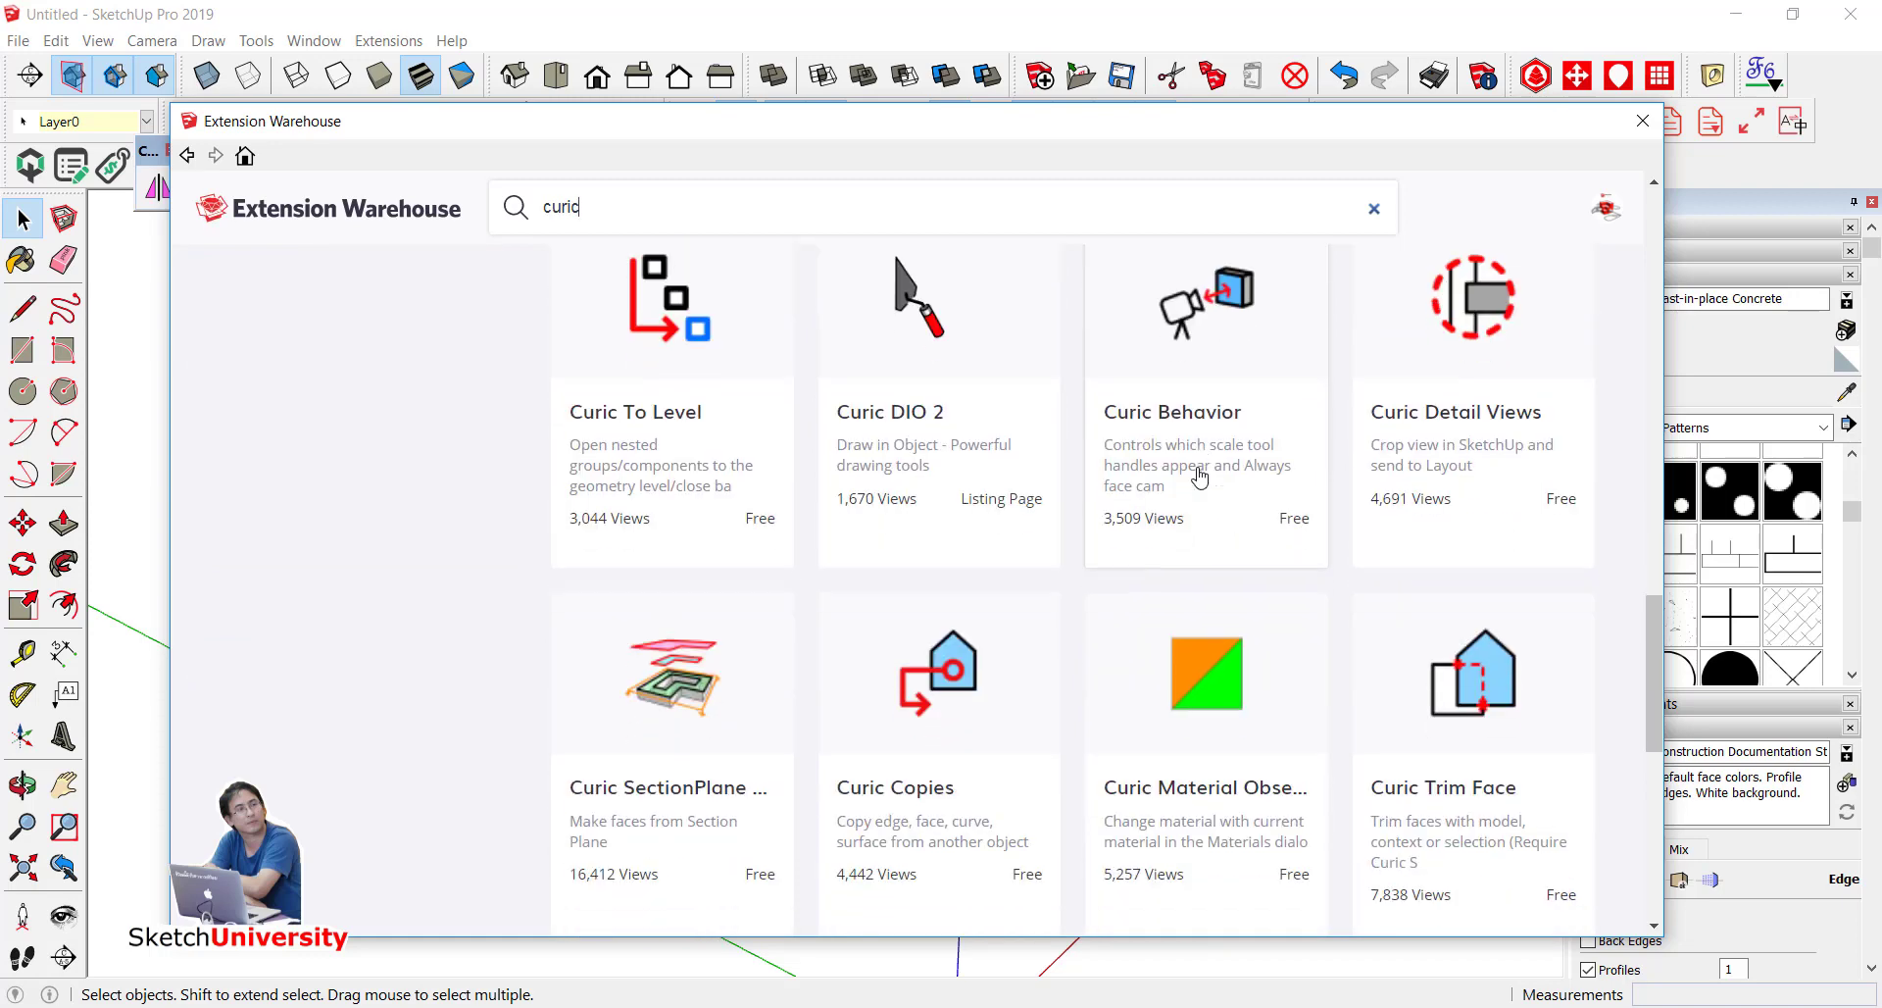
scroll(1199, 472, "down", 2)
scroll(1199, 477, "down", 1)
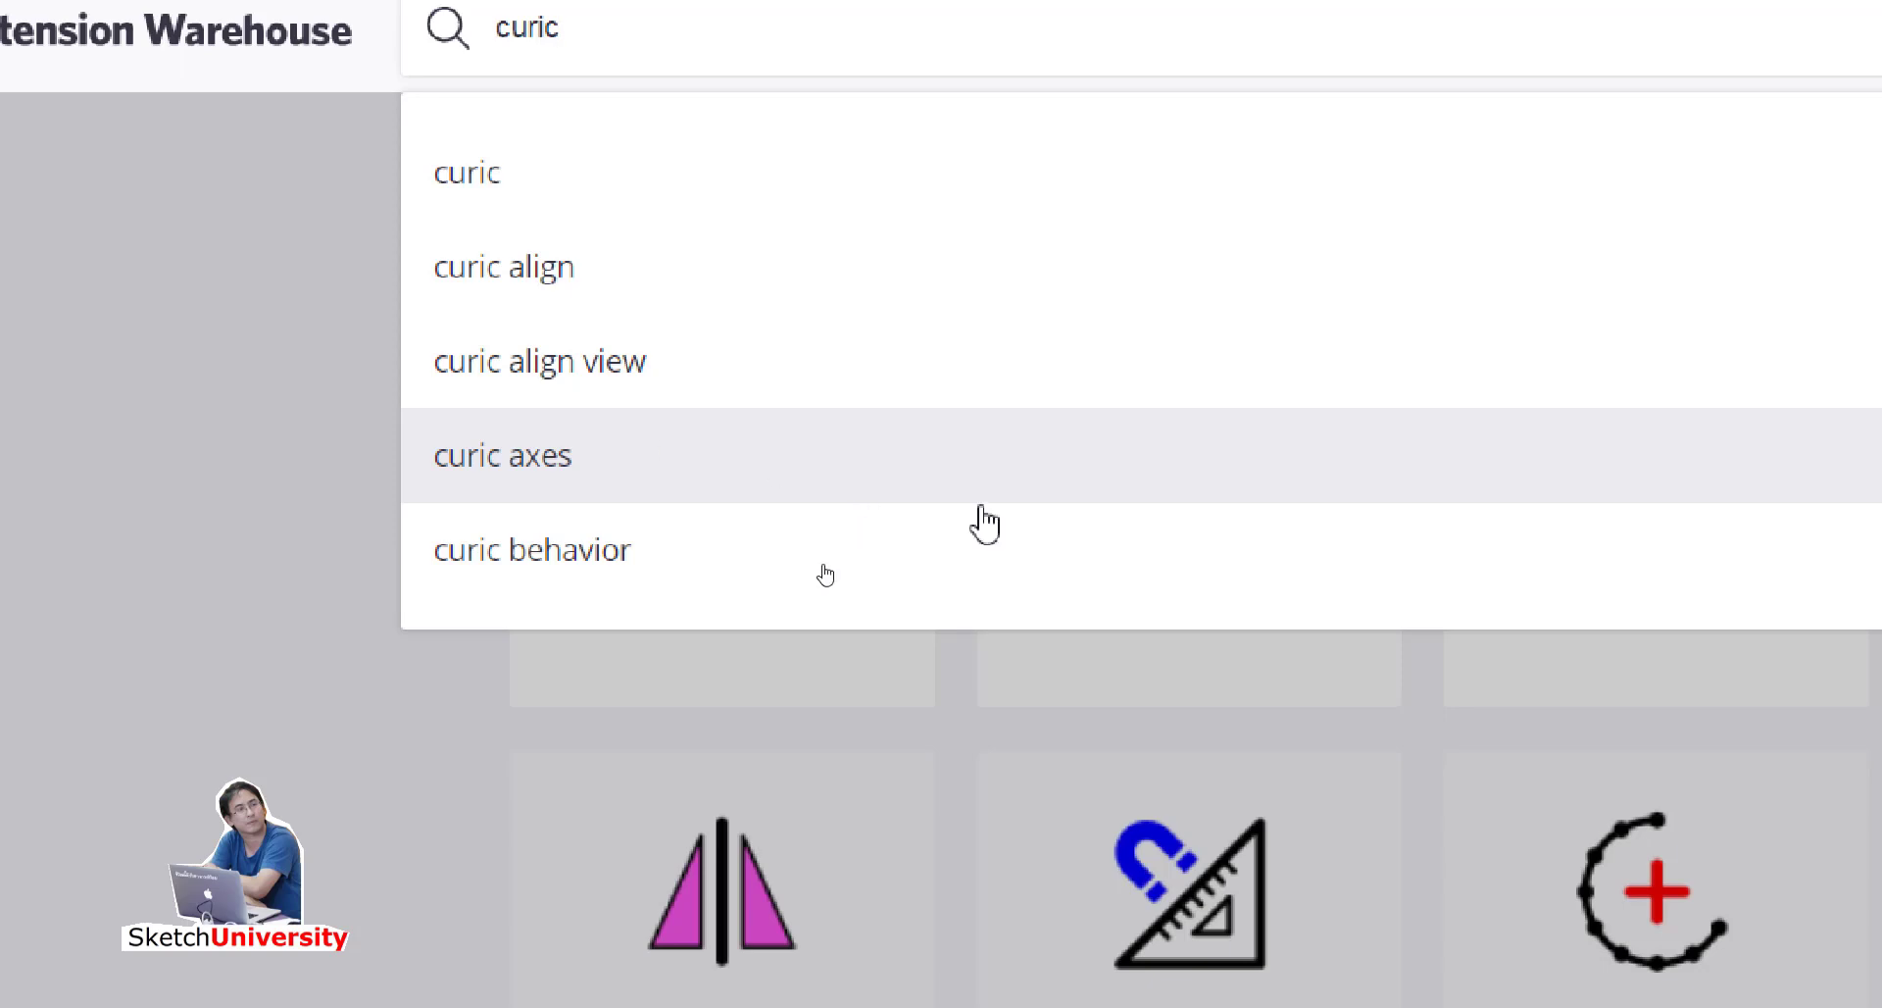
left_click(291, 456)
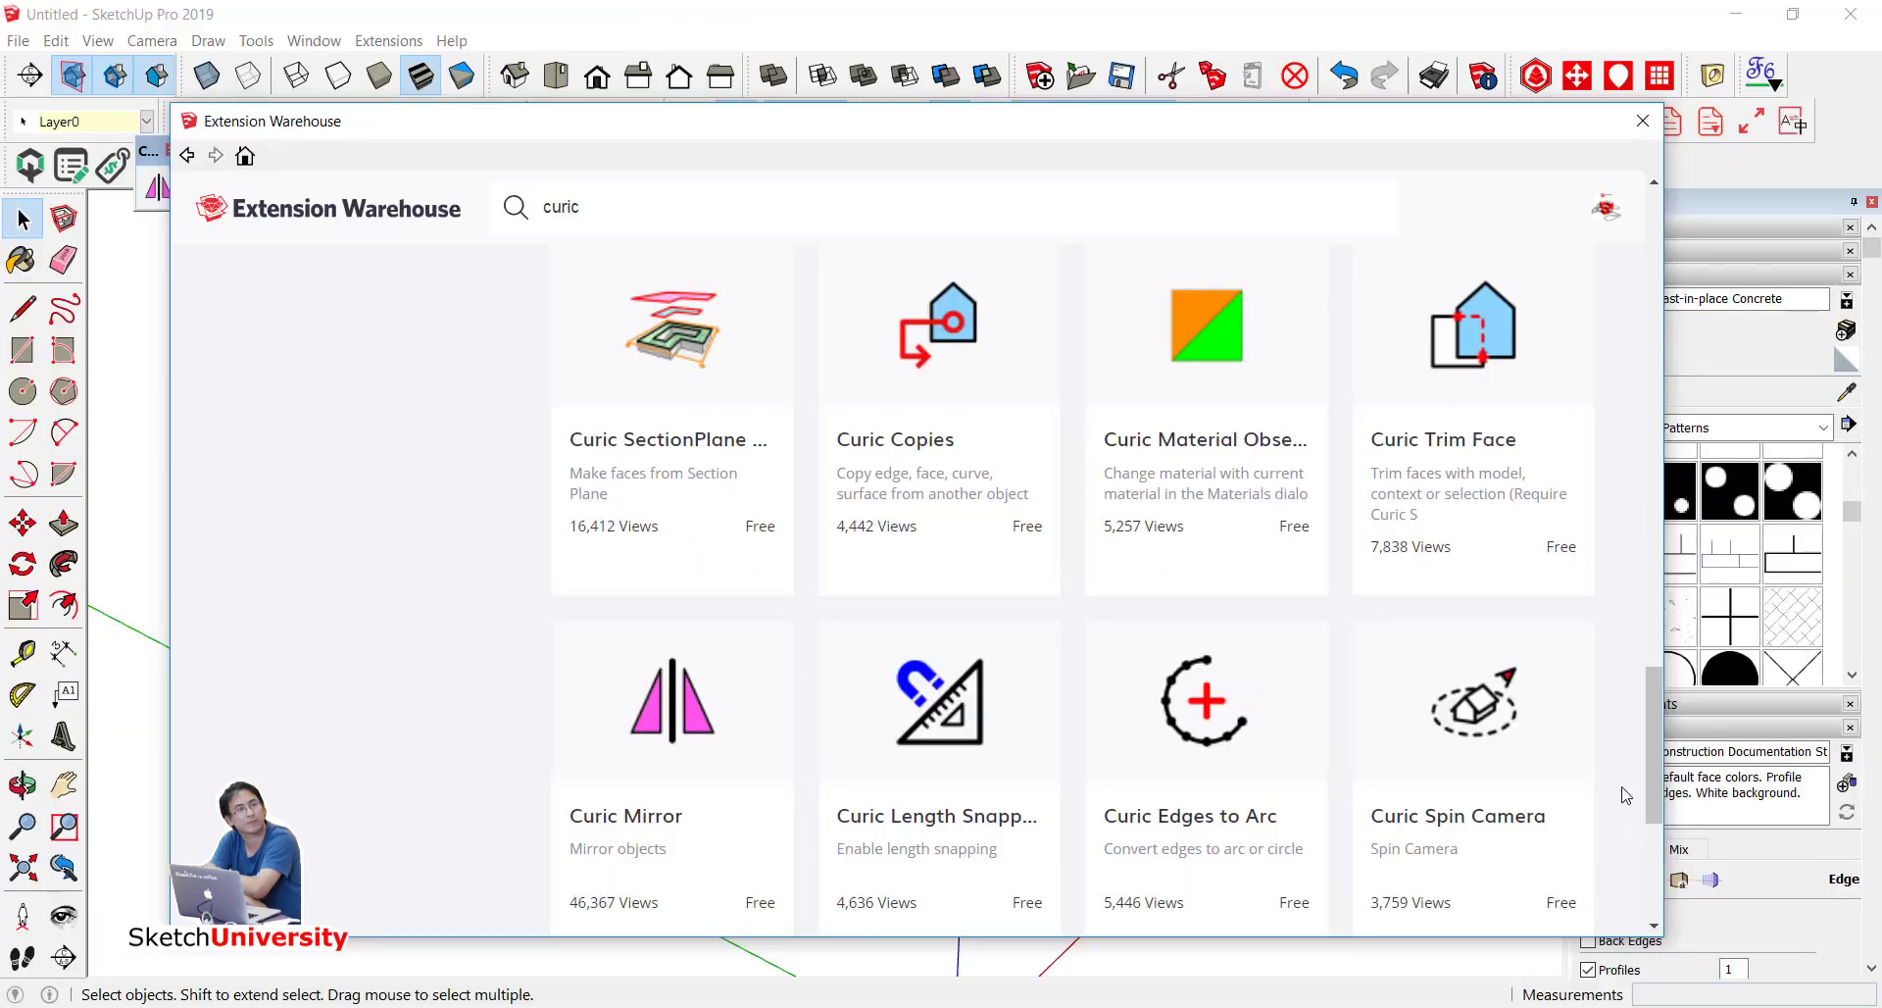
scroll(1252, 487, "down", 3)
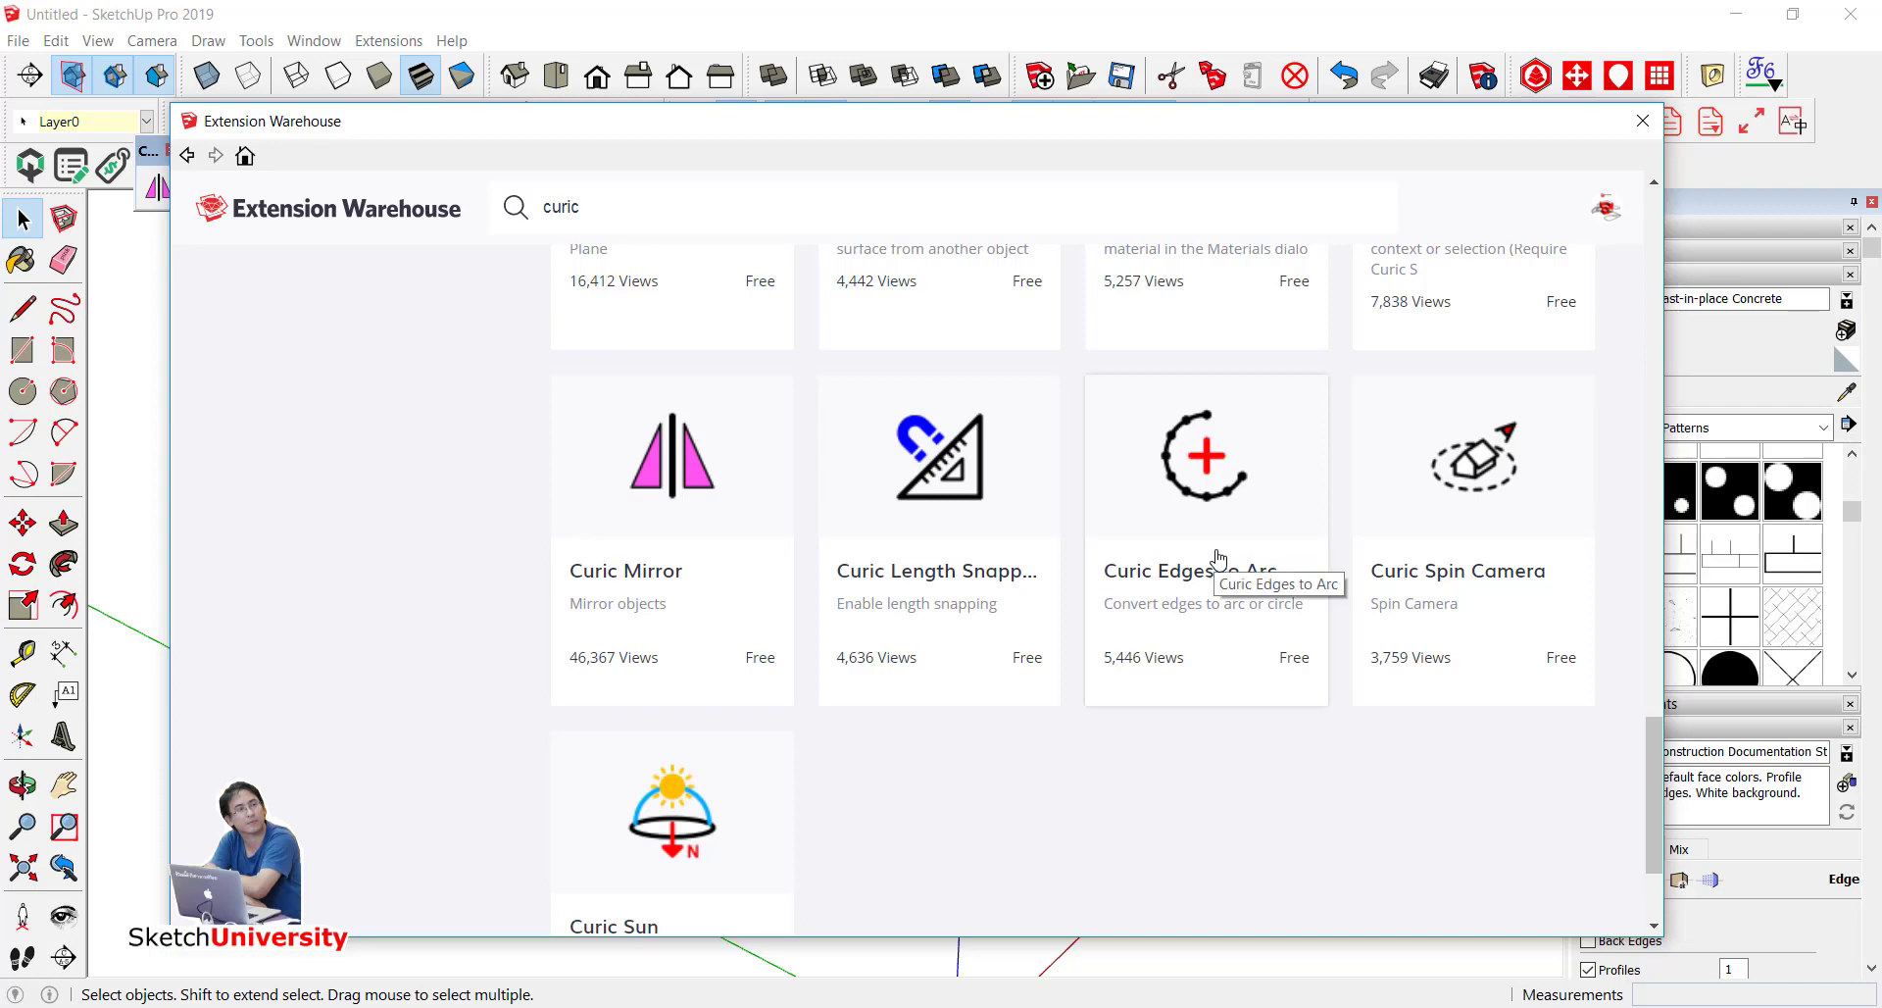
scroll(1310, 480, "up", 4)
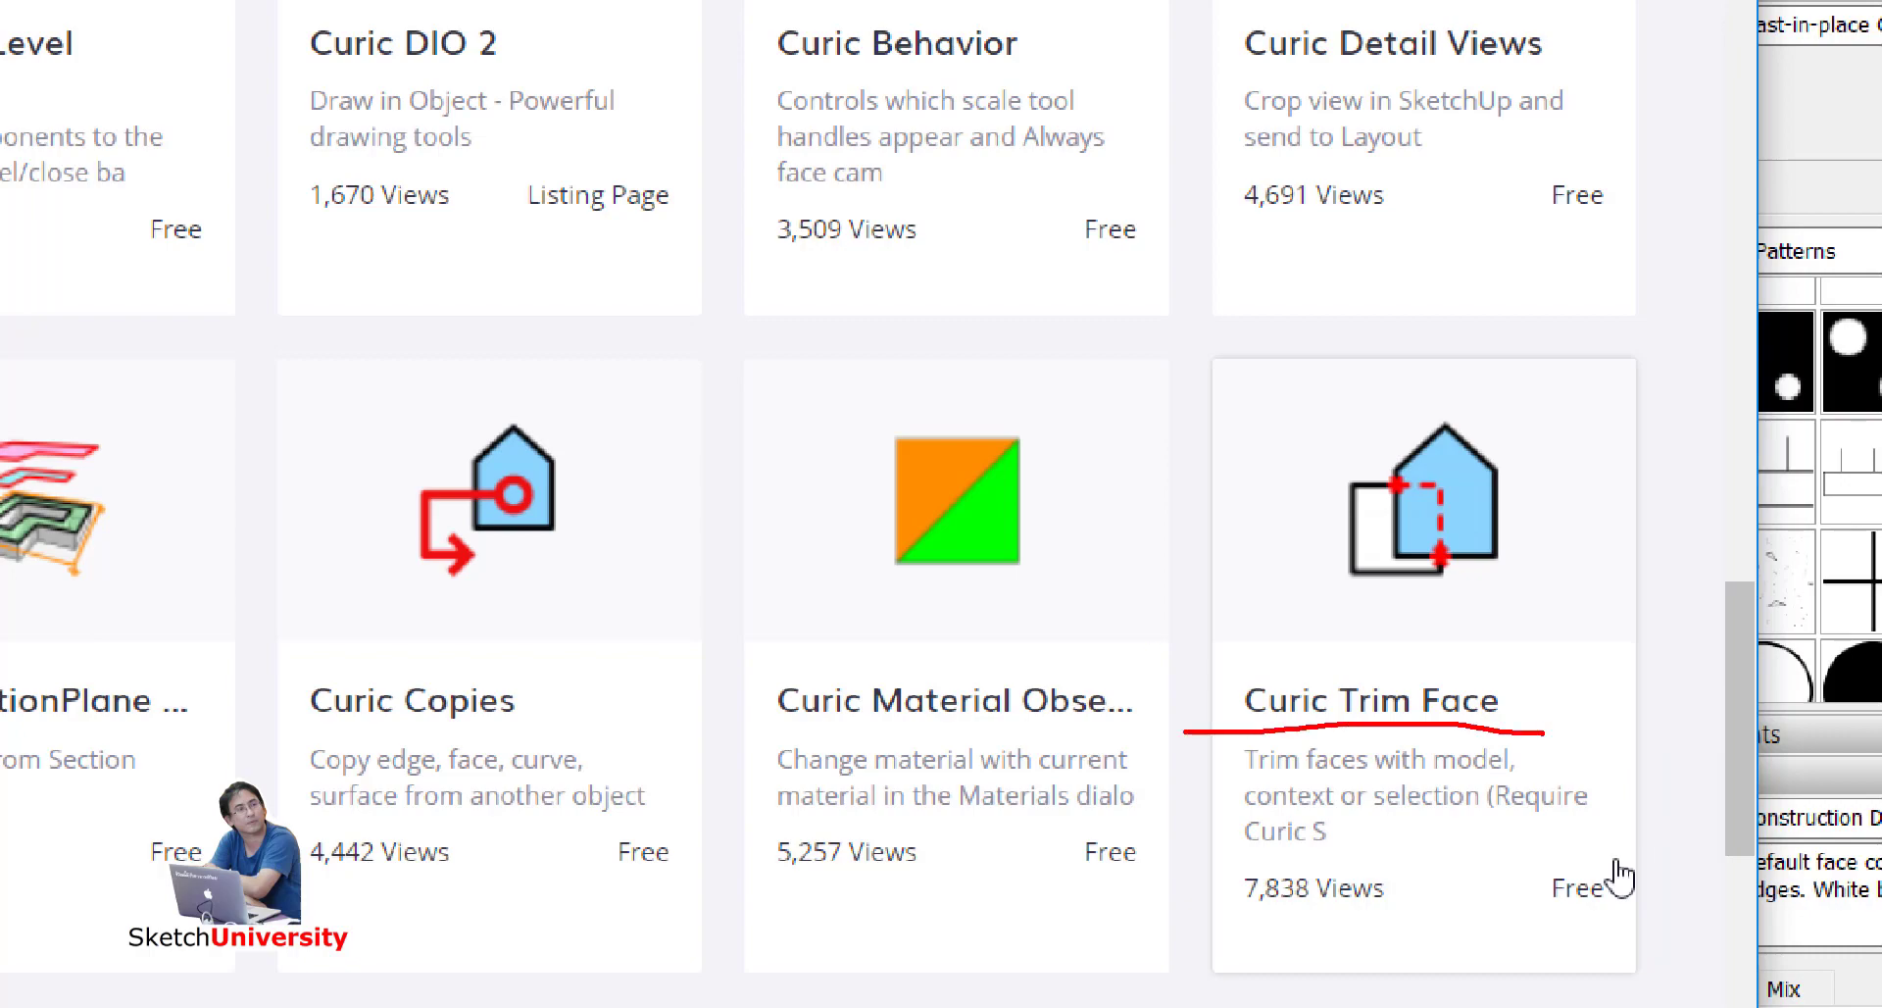
Step: Highlight the Curic Trim Face result, then close the Extension Warehouse and return to the model
left_click_drag(253, 360, 12, 676)
left_click_drag(135, 534, 1171, 591)
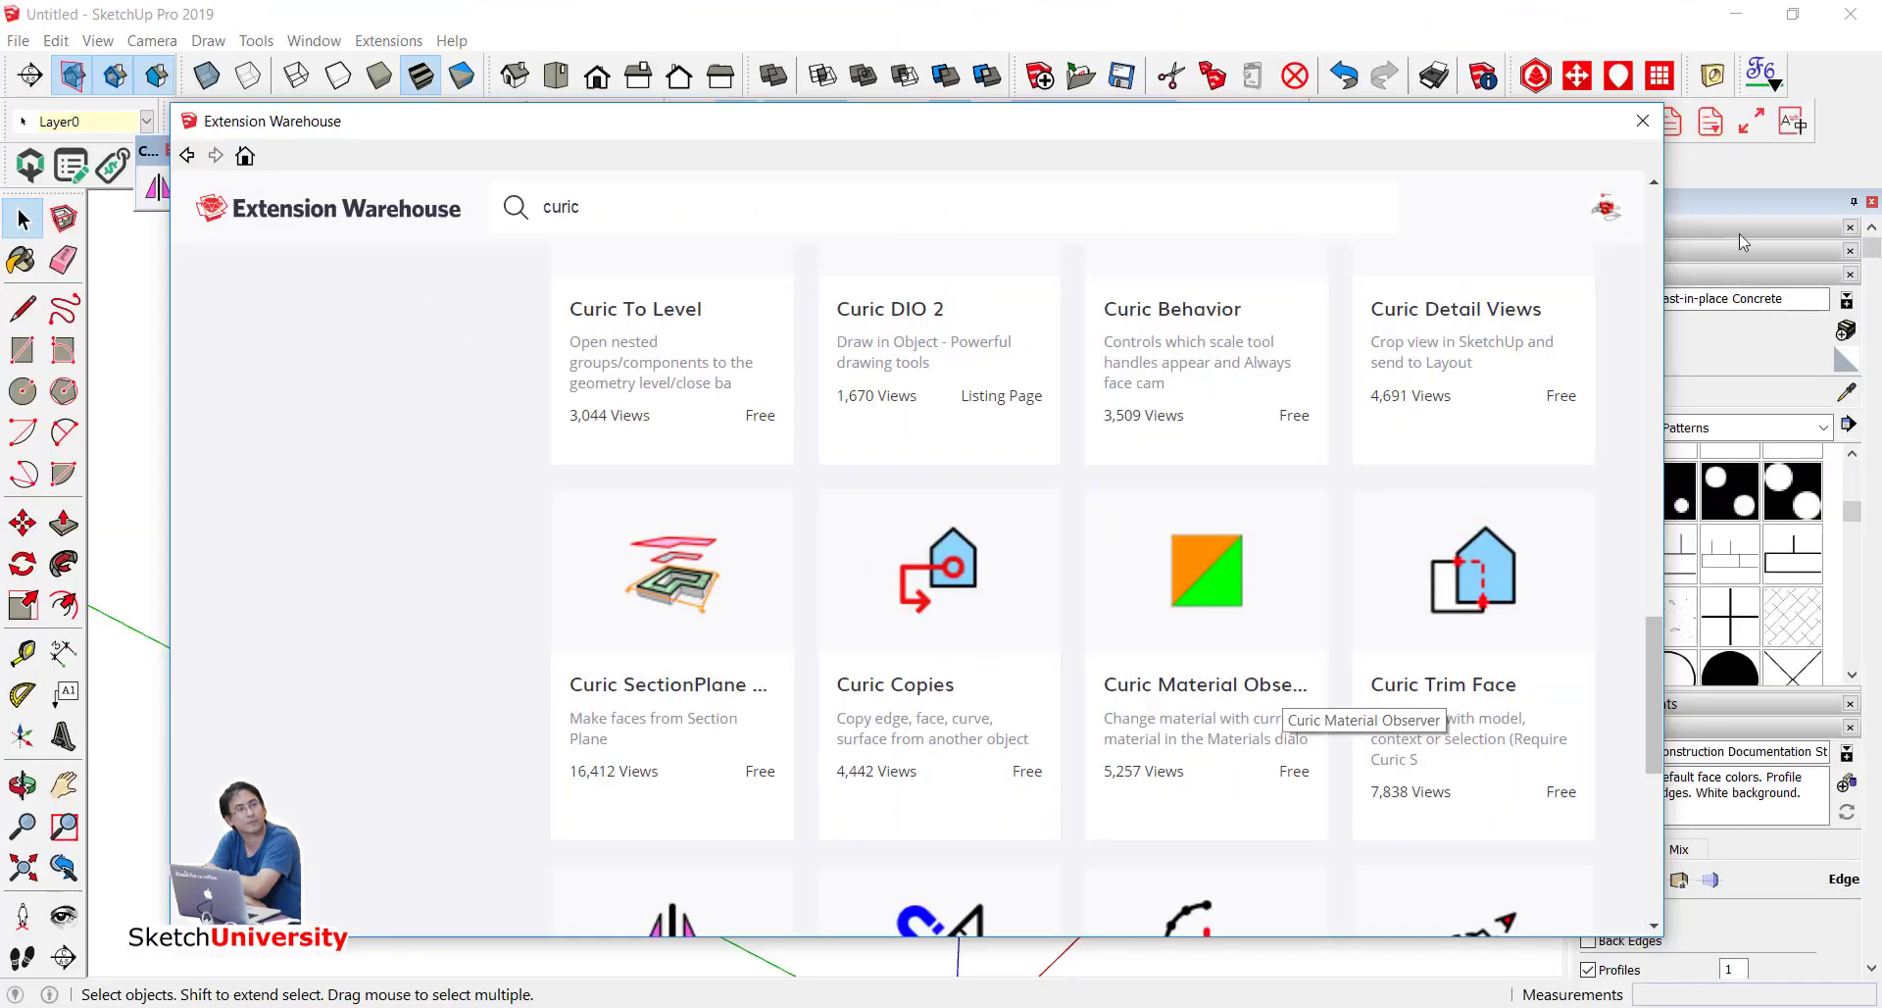
left_click(1642, 120)
mouse_move(882, 461)
middle_mouse_down()
mouse_move(932, 424)
mouse_move(958, 319)
middle_mouse_up()
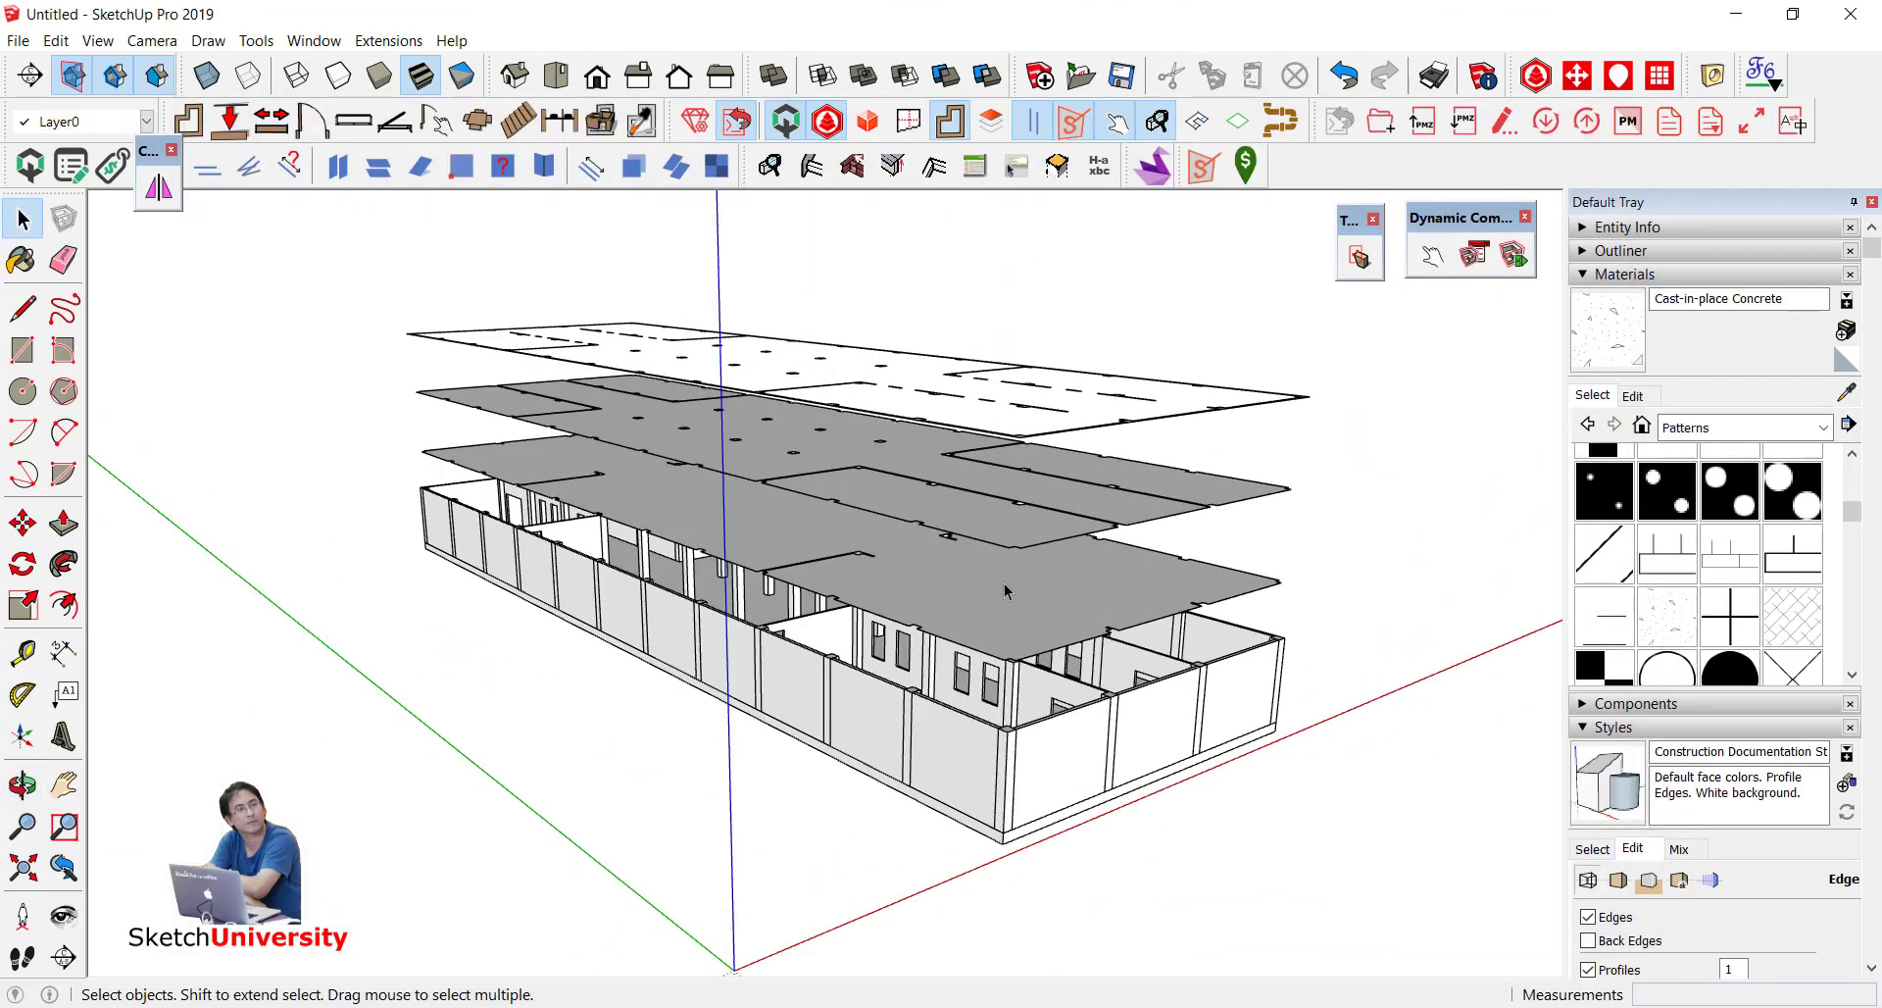